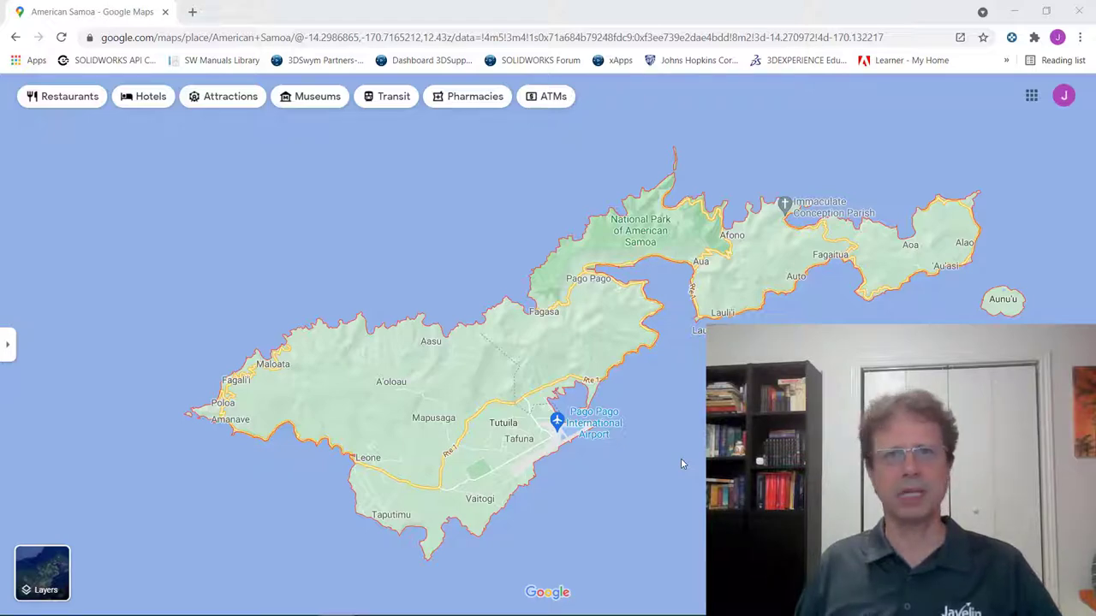
# - Zoom the map in on Pago Pago, then back out to the wider Pacific view
pyautogui.scroll(2, 654, 505)
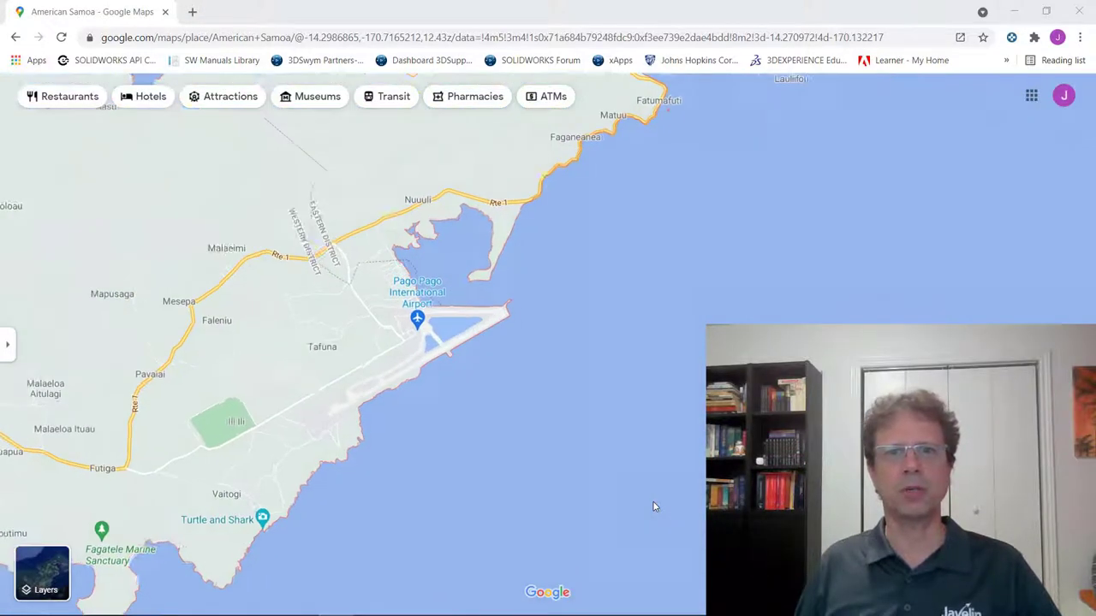
pyautogui.scroll(-5, 646, 492)
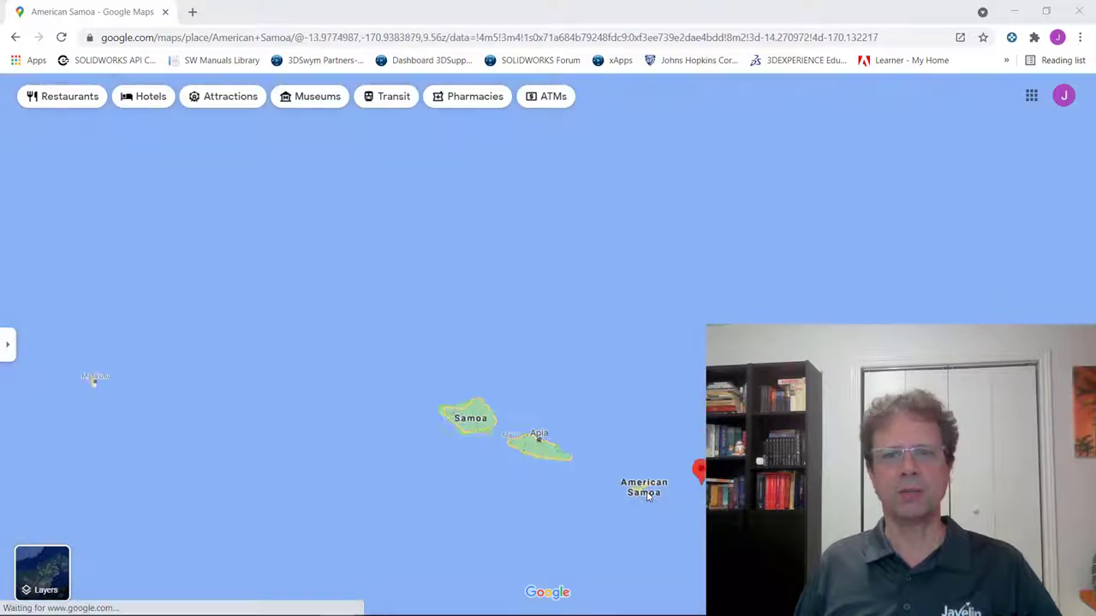
pyautogui.scroll(-5, 648, 495)
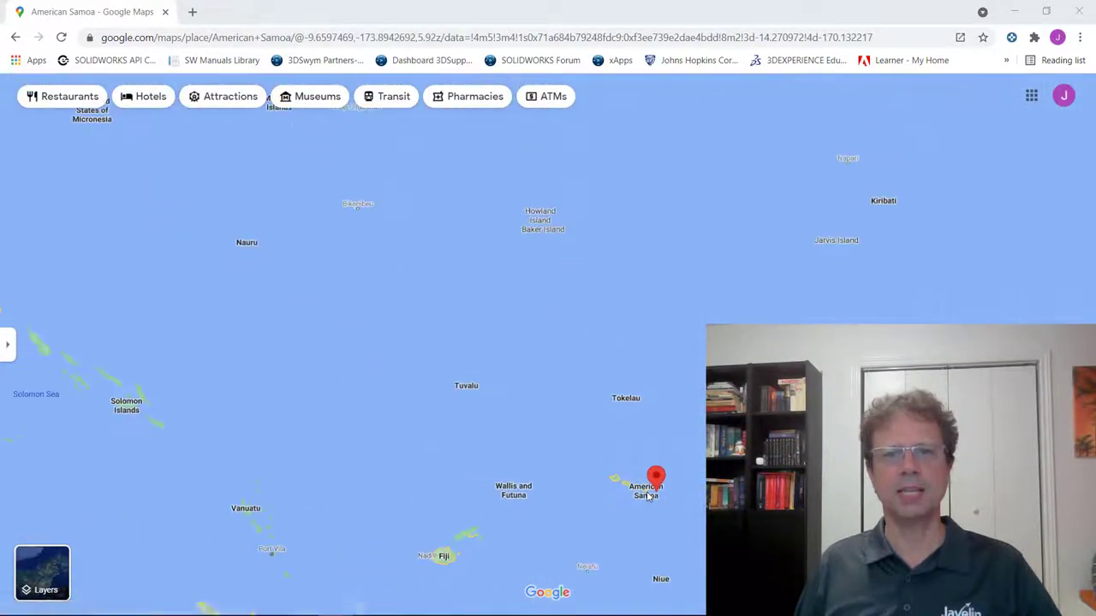
pyautogui.scroll(-4, 648, 497)
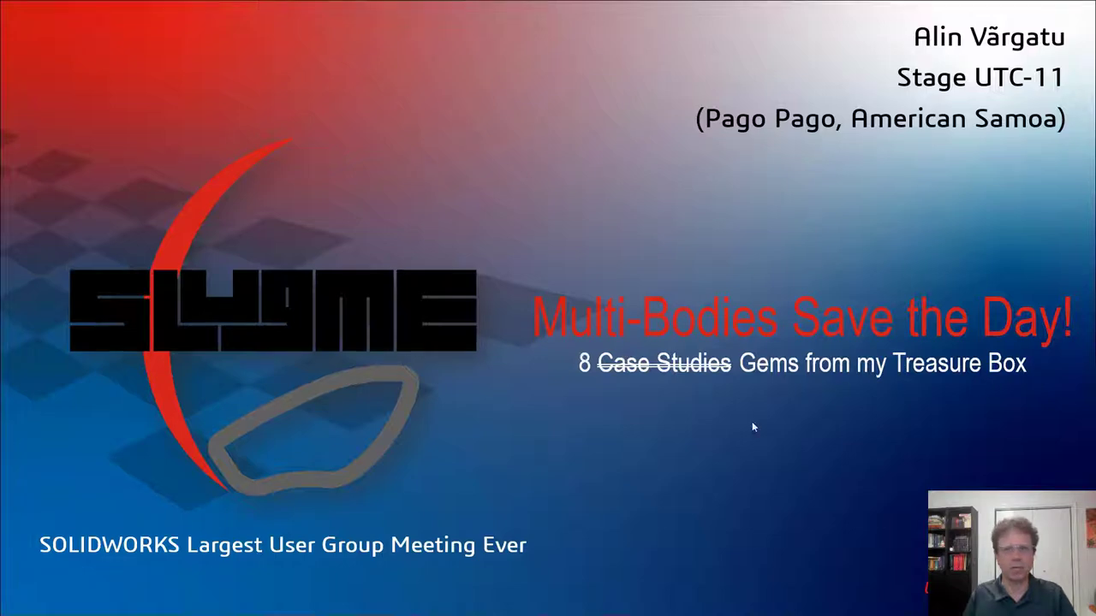
# - Advance from the title slide past the Agenda to slide 3, 'Features versus Bodies'
pyautogui.click(649, 456)
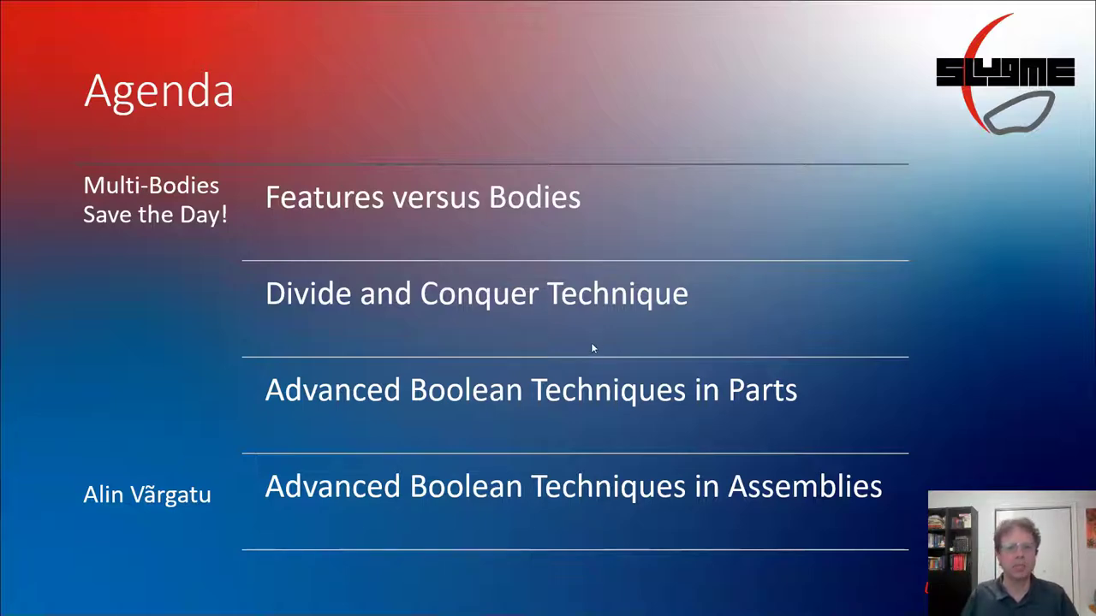
pyautogui.press('Right')
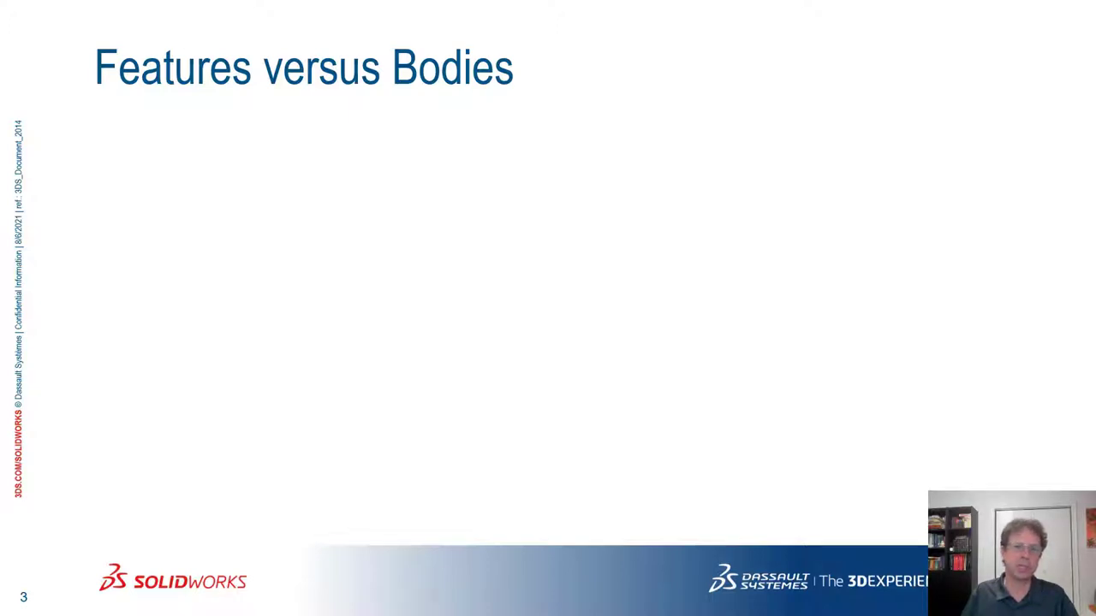
# - Play slide 3's builds from DESIGN/SHAPE to FEATURE/BODY, then advance to the Real Life Analogy slide
pyautogui.press('Right')
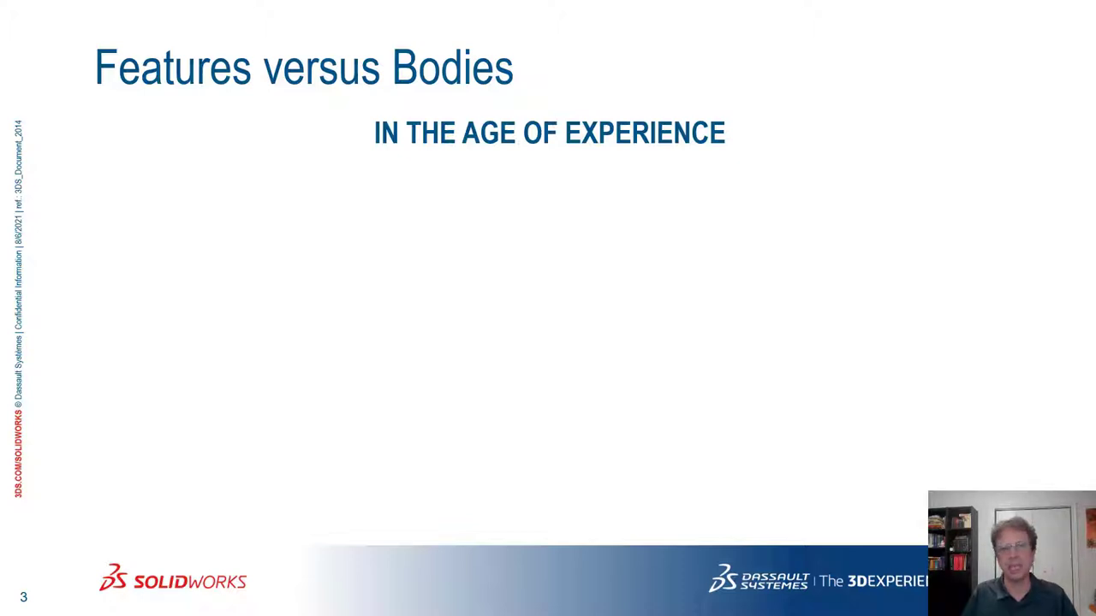
pyautogui.press('Right')
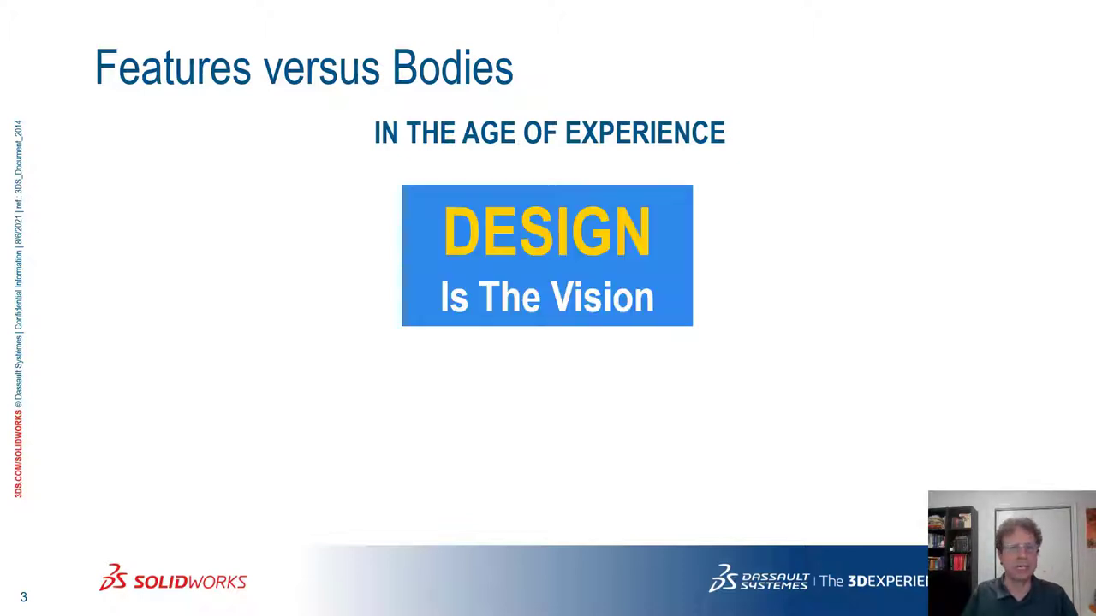
pyautogui.press('Right')
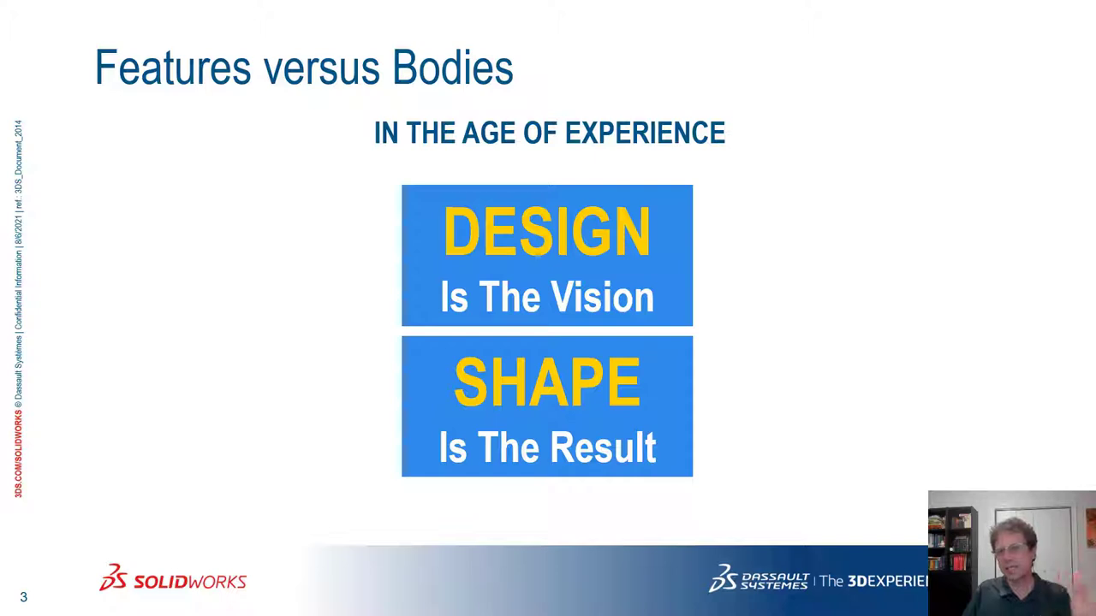
pyautogui.press('Right')
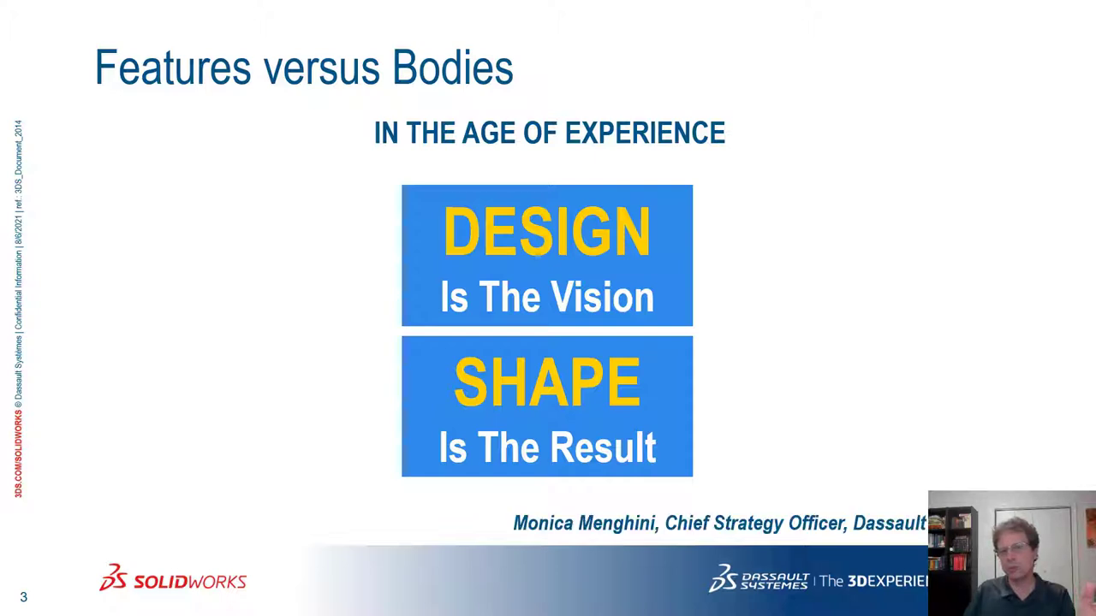
pyautogui.press('Right')
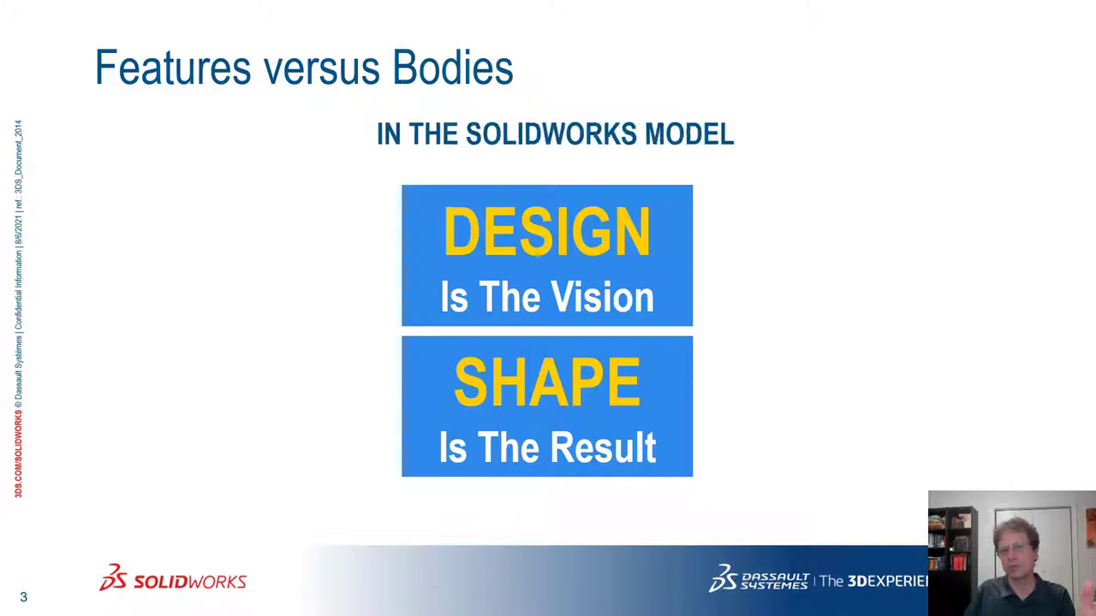
pyautogui.press('Right')
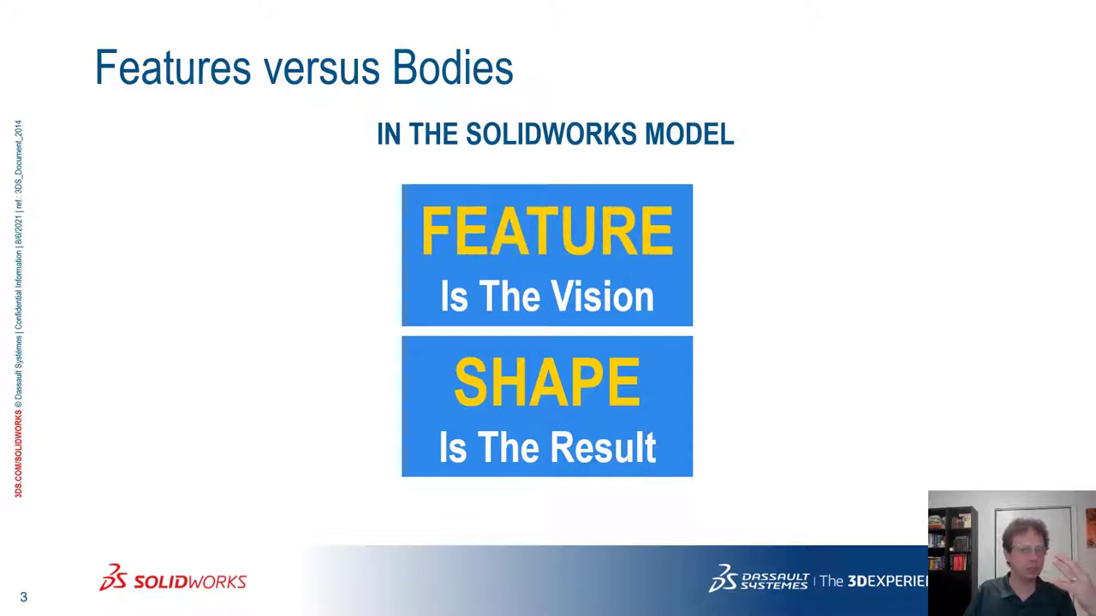
pyautogui.press('Right')
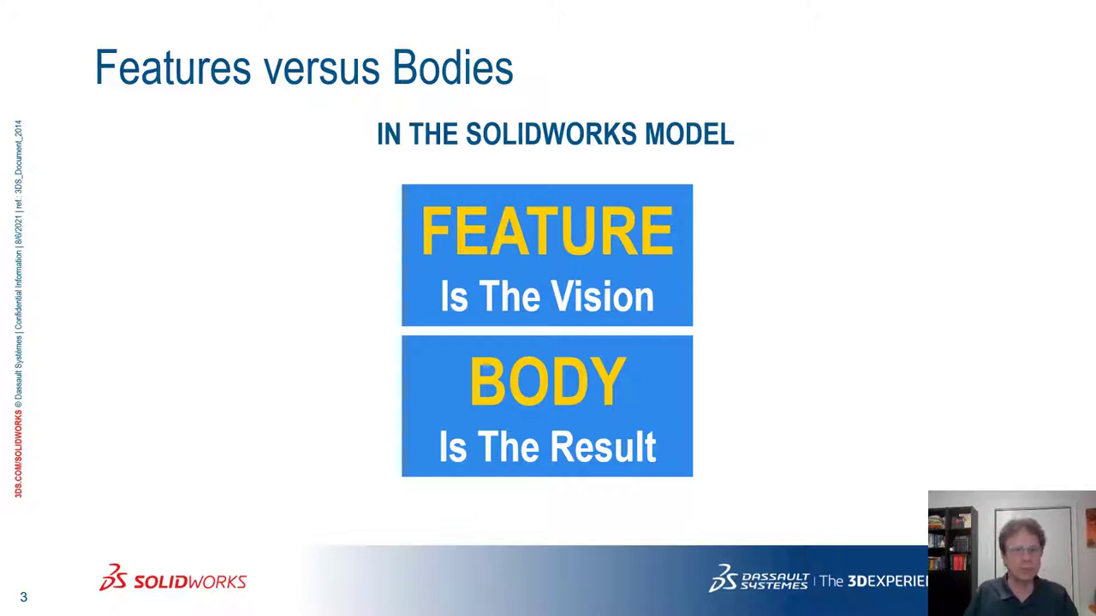
pyautogui.press('Right')
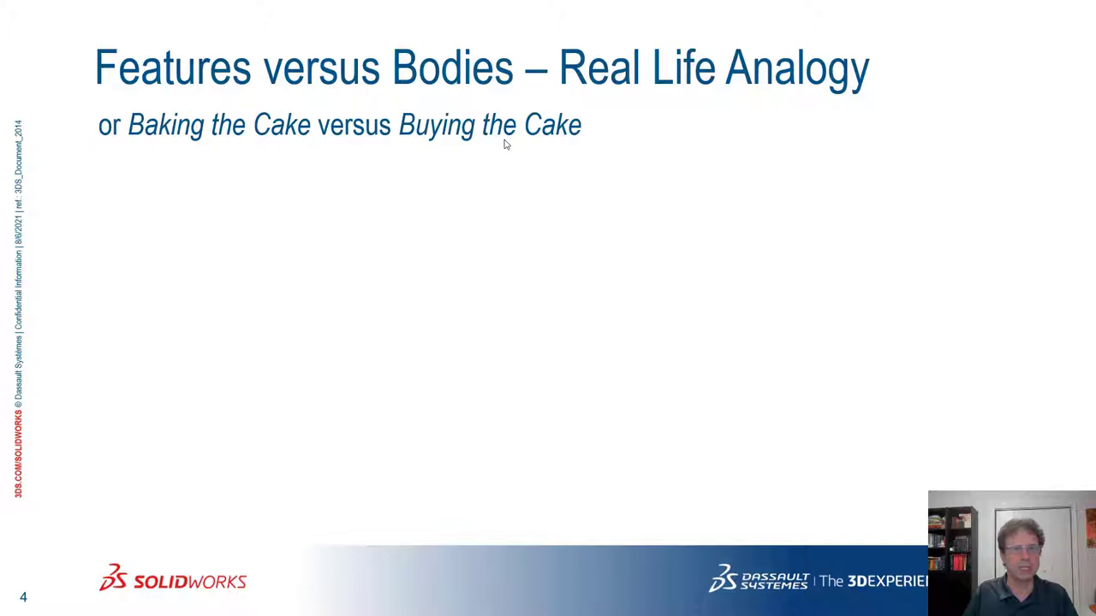
# - Reveal the recipe and loaf points with both banana bread photos, then advance to Case Study #1
pyautogui.press('Right')
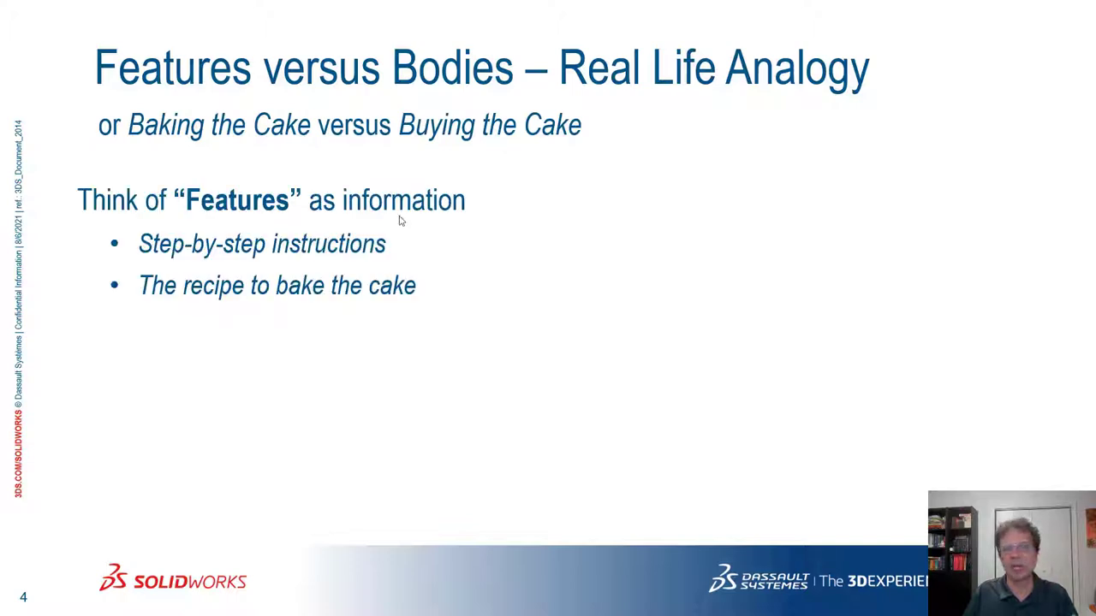
pyautogui.press('Right')
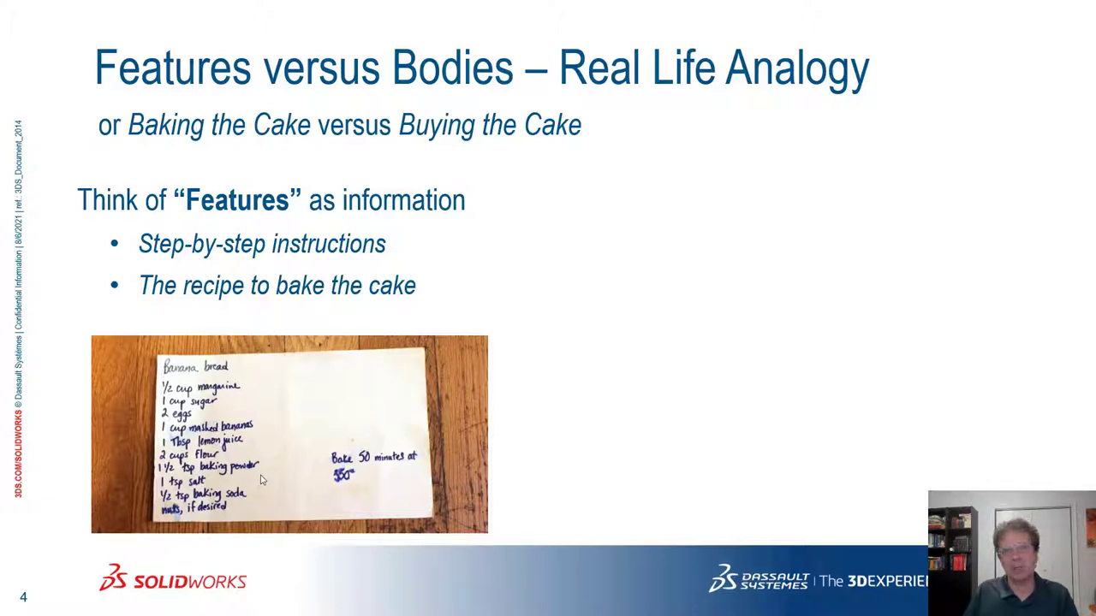
pyautogui.click(293, 447)
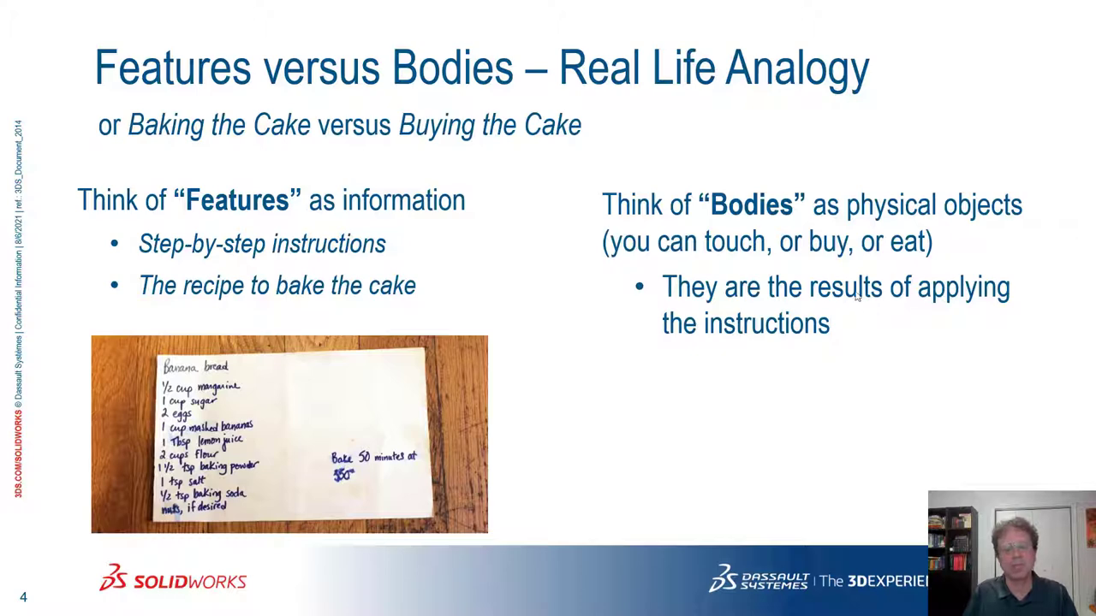
pyautogui.click(796, 221)
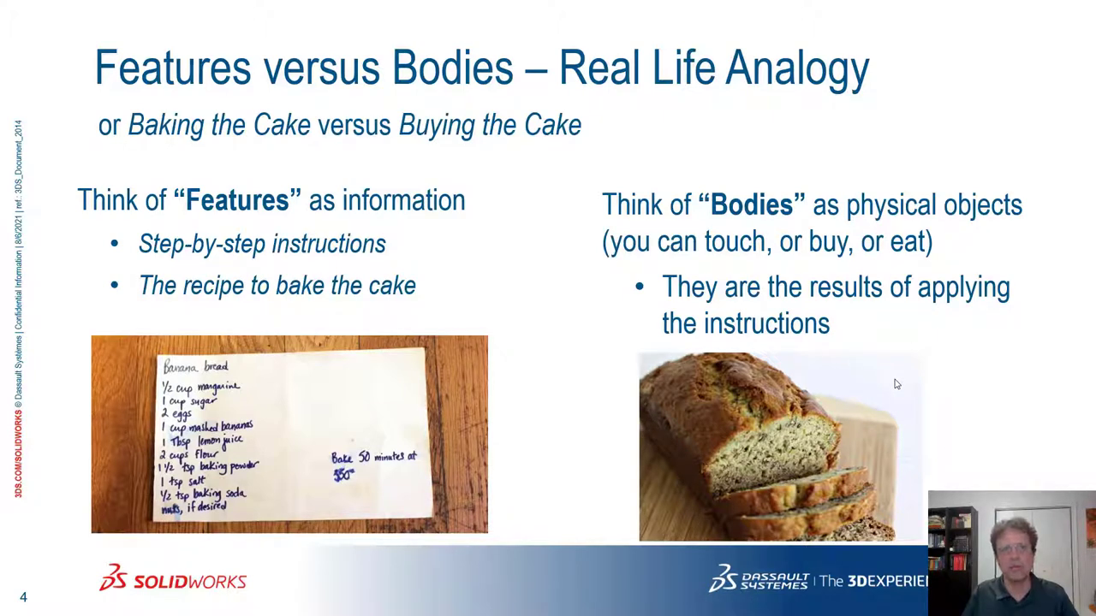
pyautogui.press('Right')
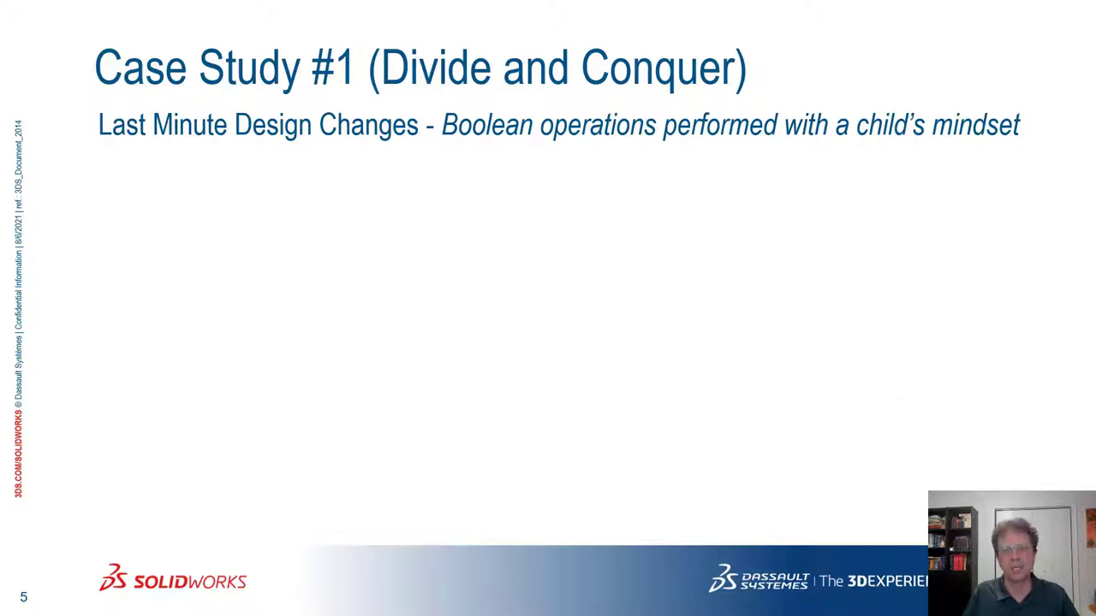
# - Reveal the challenge and three Solution bullets, then switch to the Lego part in SOLIDWORKS
pyautogui.press('Right')
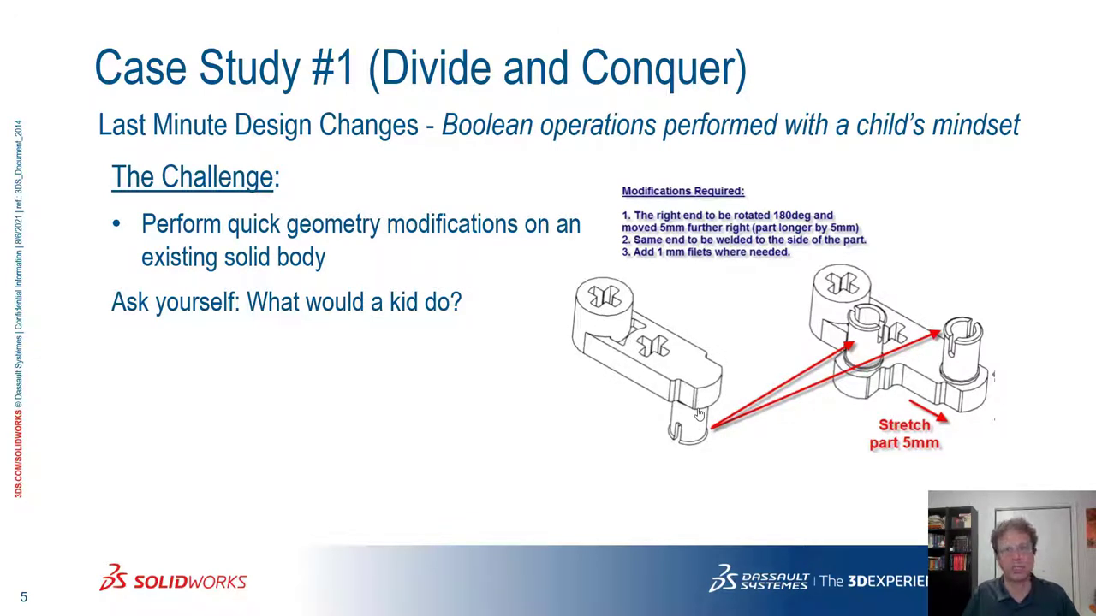
pyautogui.press('Right')
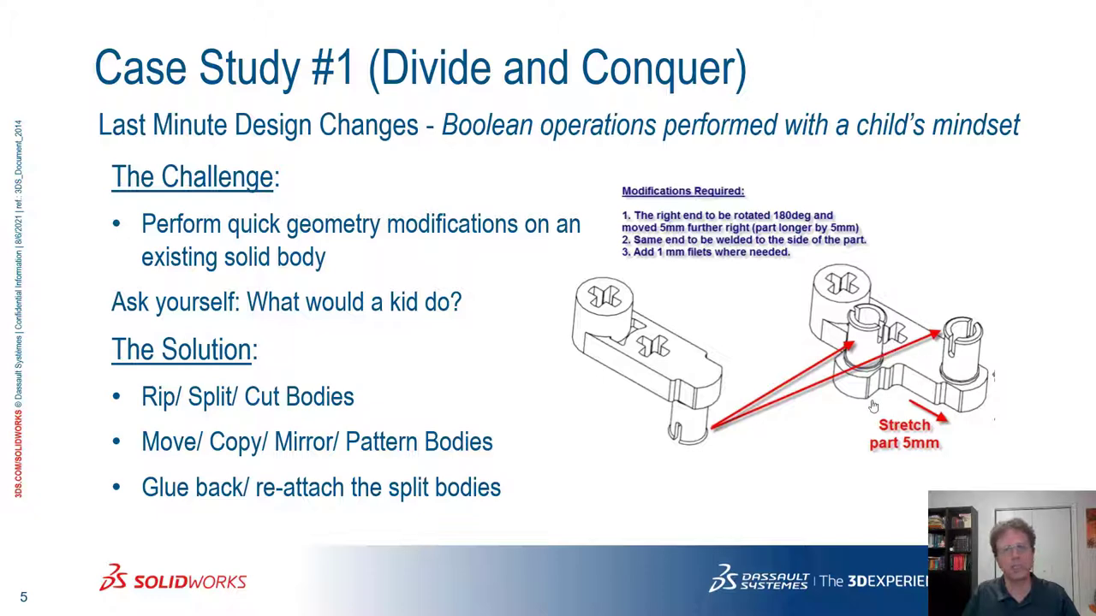
pyautogui.hotkey('alt', 'Tab')
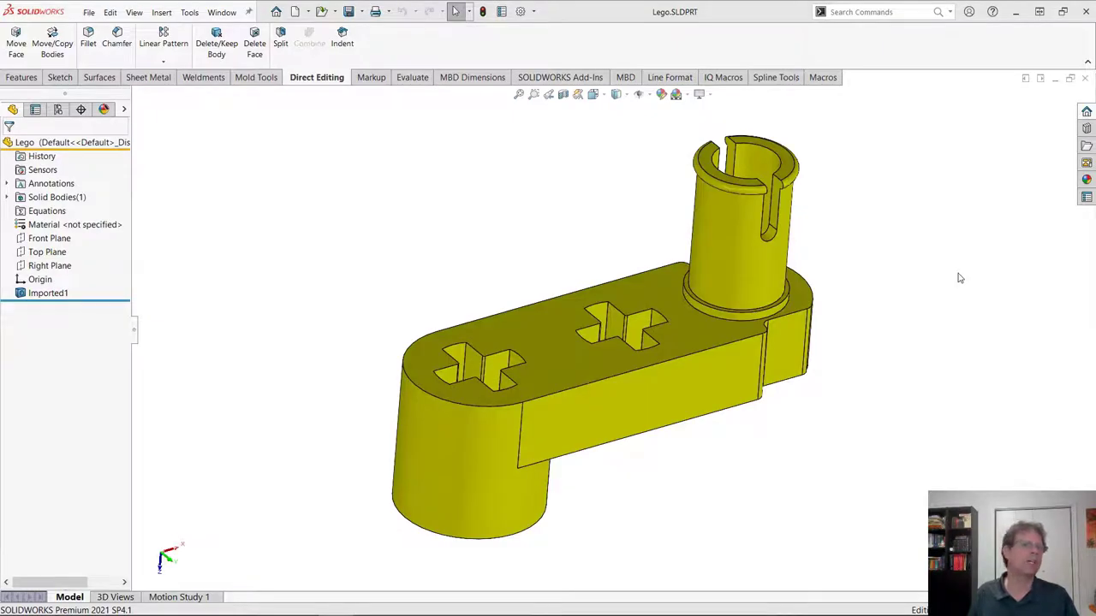
# - Expand Solid Bodies and select the cylinder's base edge plus the part's front face
pyautogui.click(8, 197)
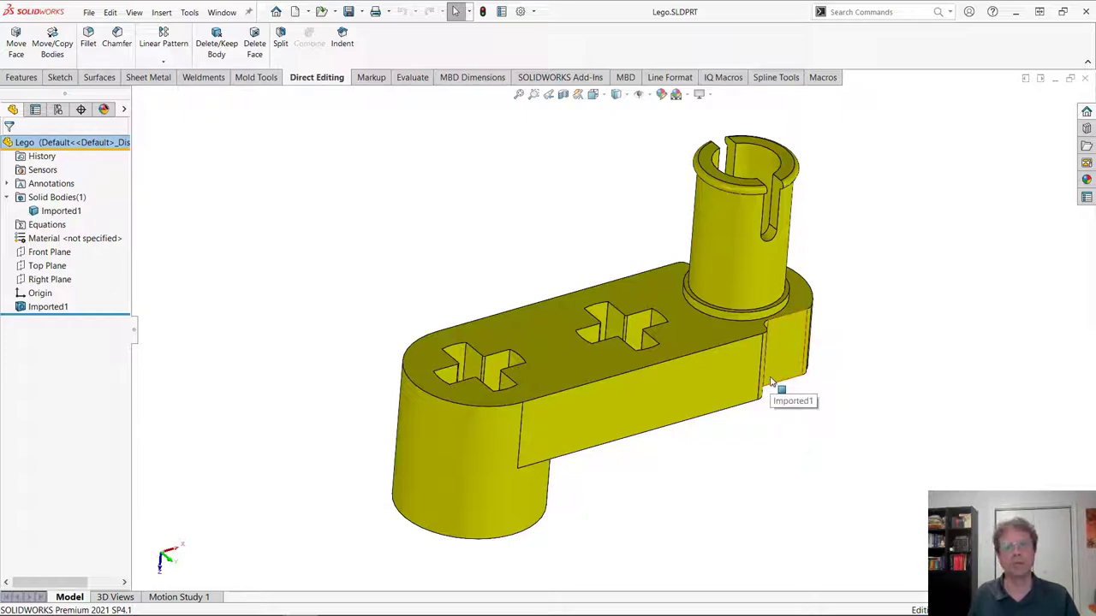
pyautogui.click(705, 315)
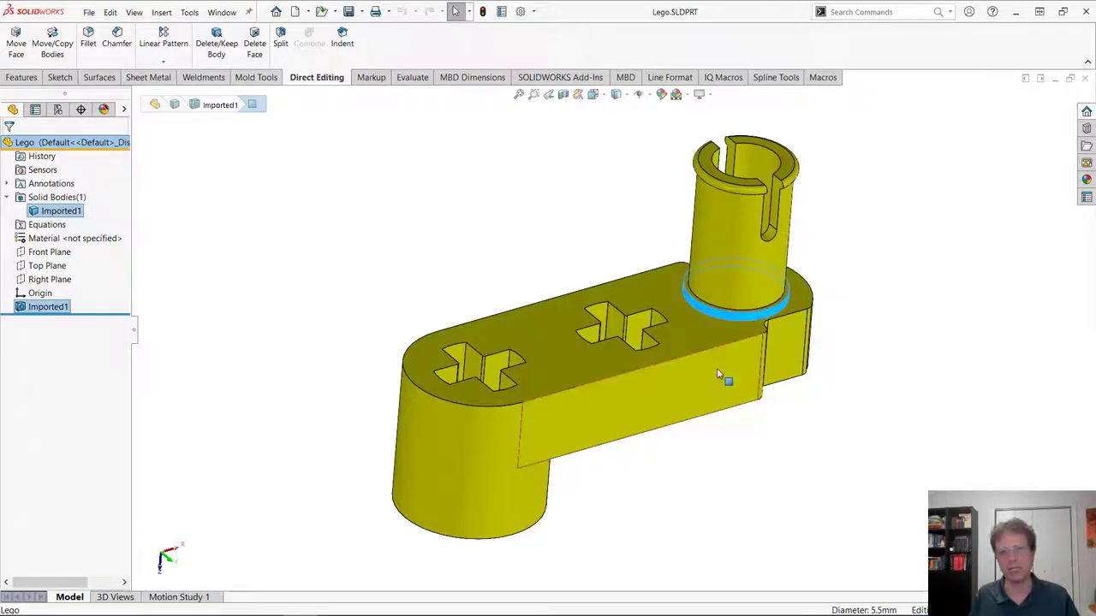
pyautogui.keyDown('ctrl'); pyautogui.click(688, 383); pyautogui.keyUp('ctrl')
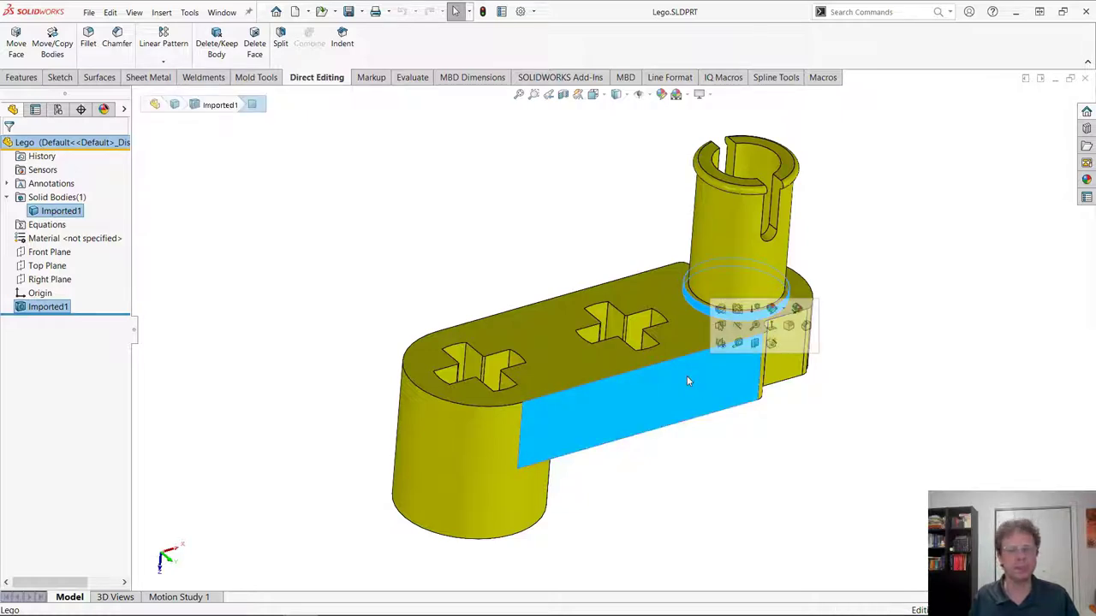
# - Create Plane1 from the selected edge and face with Flip offset checked
pyautogui.click(755, 343)
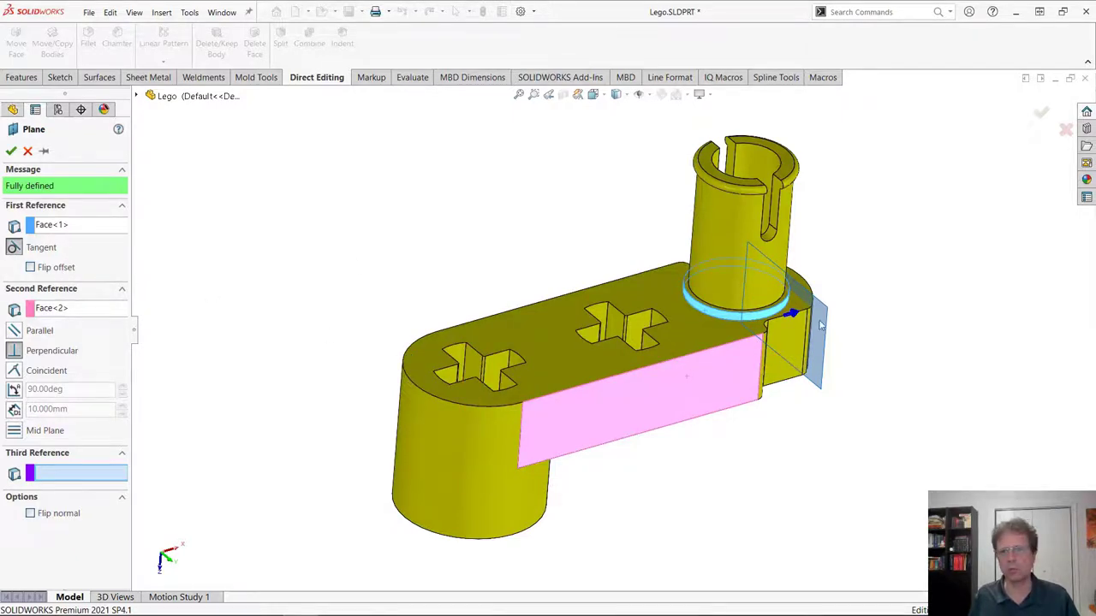
pyautogui.click(31, 268)
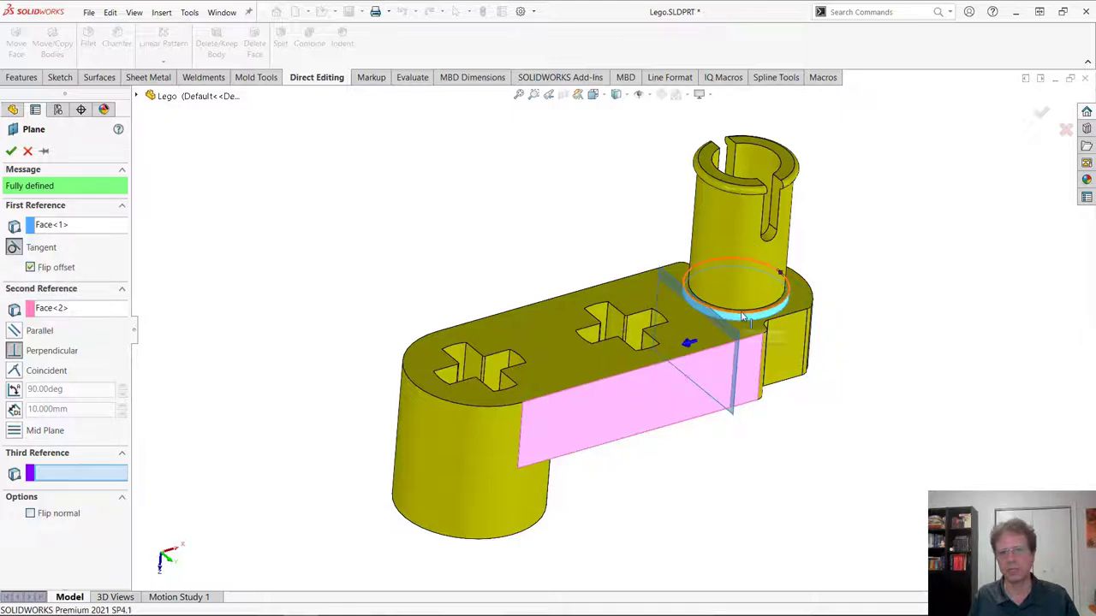
pyautogui.click(12, 151)
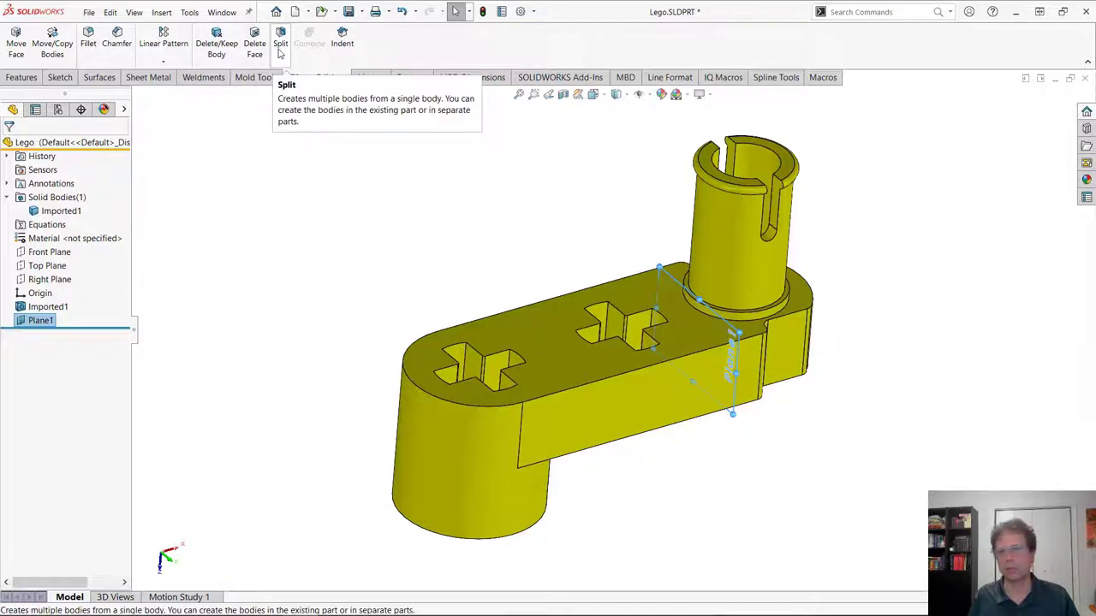
# - Split the Lego part at Plane1 into bodies Split1[1] and Split1[2], then hide Plane1
pyautogui.click(280, 44)
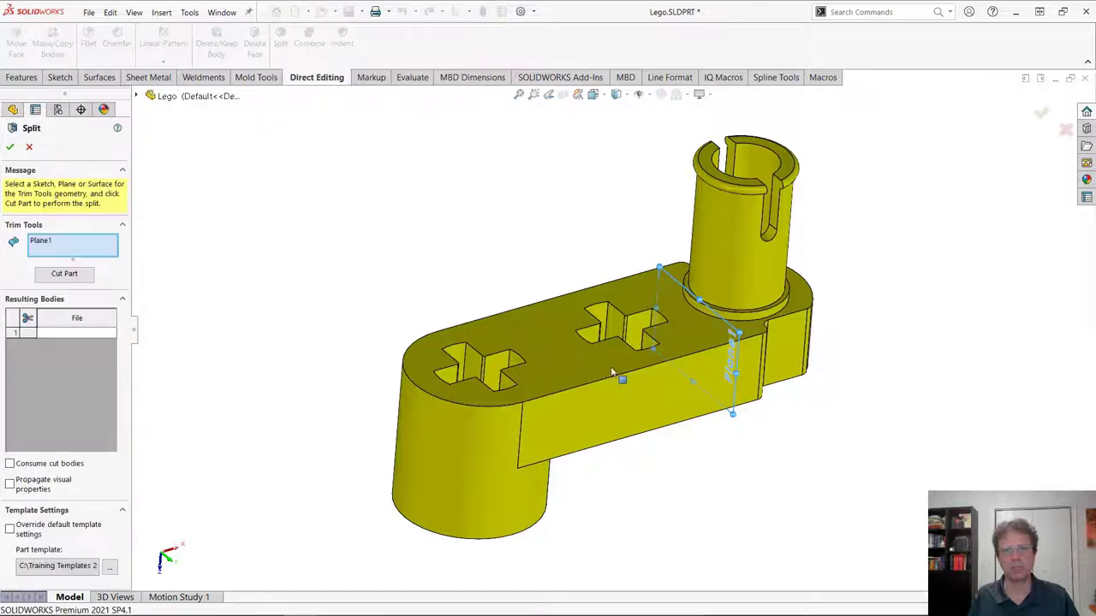
pyautogui.click(66, 273)
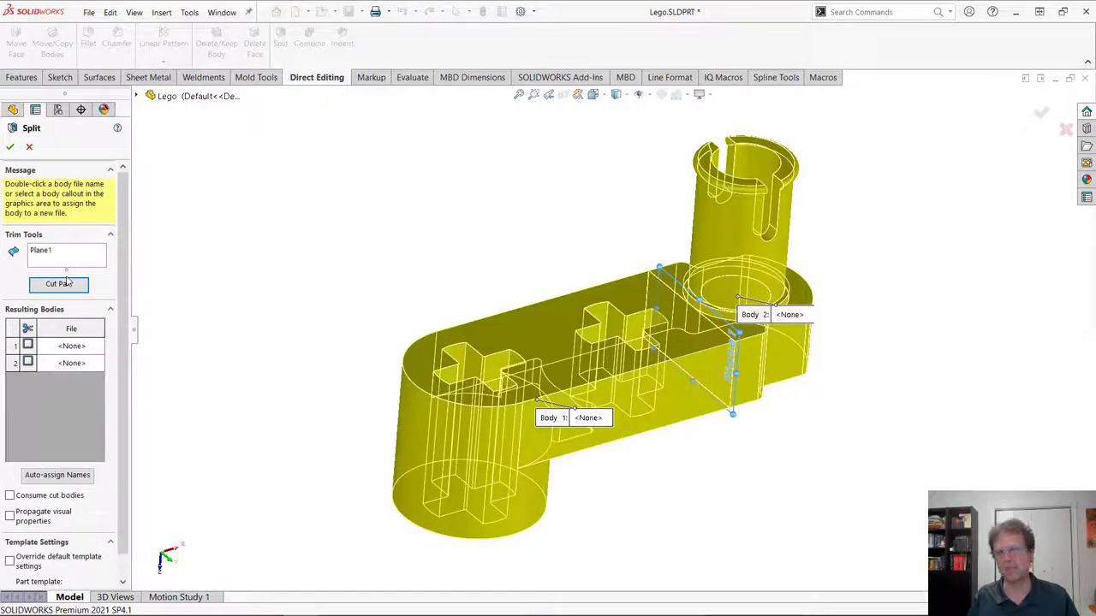
pyautogui.click(28, 344)
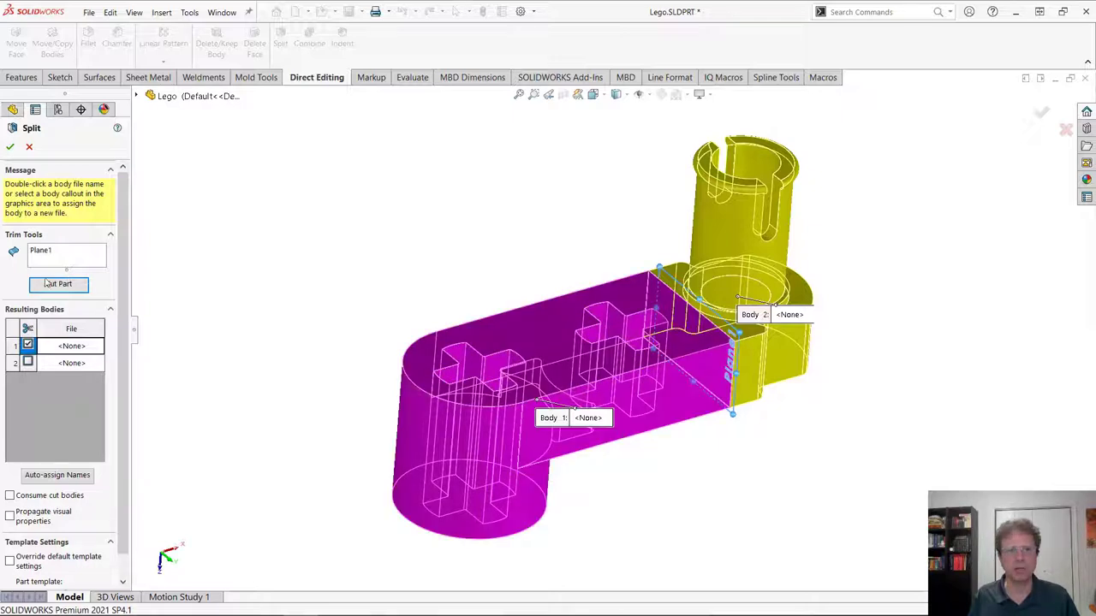
pyautogui.click(9, 147)
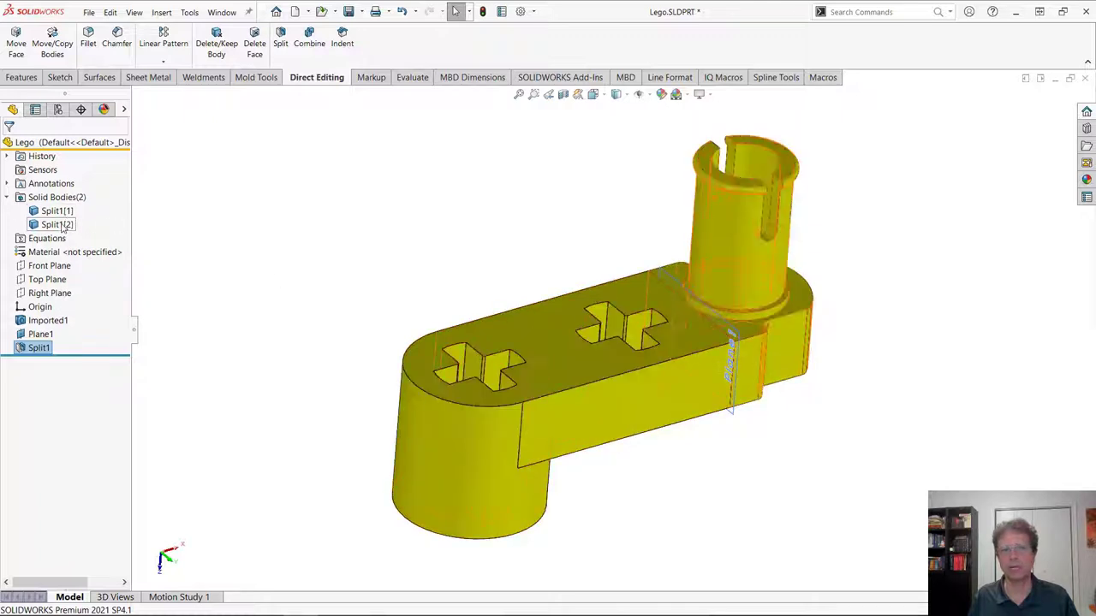
pyautogui.rightClick(738, 332)
pyautogui.click(782, 294)
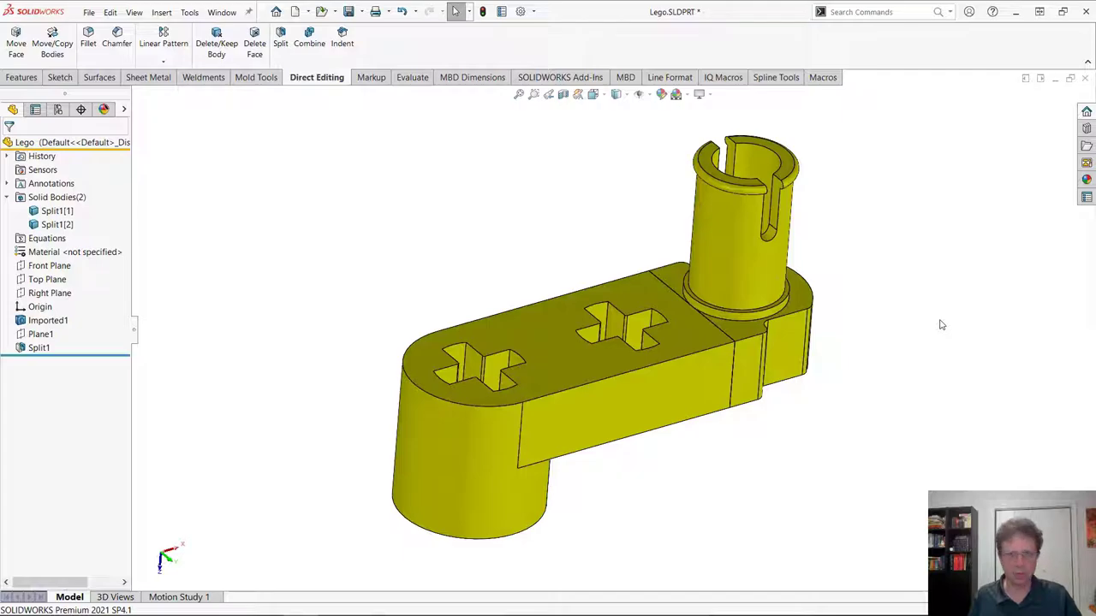
pyautogui.hotkey('alt', 'Tab')
pyautogui.hotkey('alt', 'Tab')
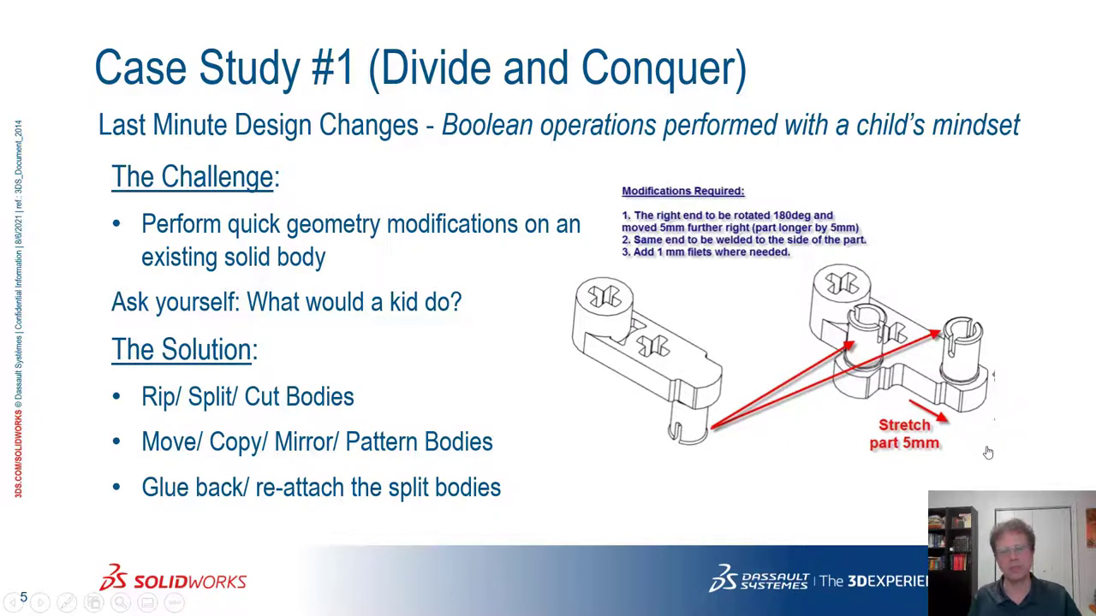
pyautogui.hotkey('alt', 'Tab')
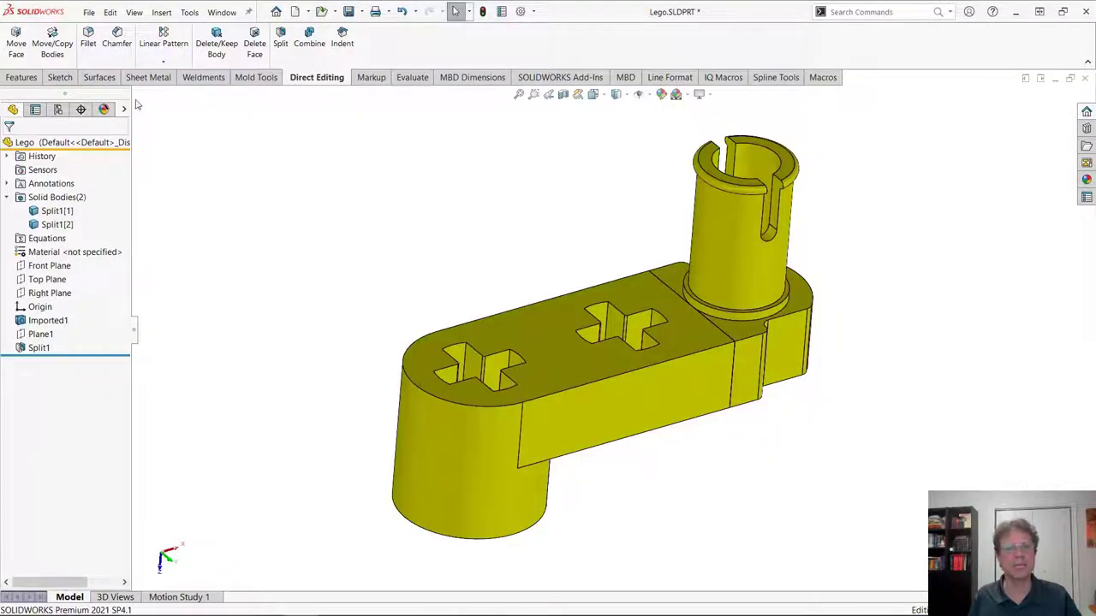
# - Start Move/Copy Bodies on the pin-end body Split1[2], trying free translate and rotate drags
pyautogui.click(53, 45)
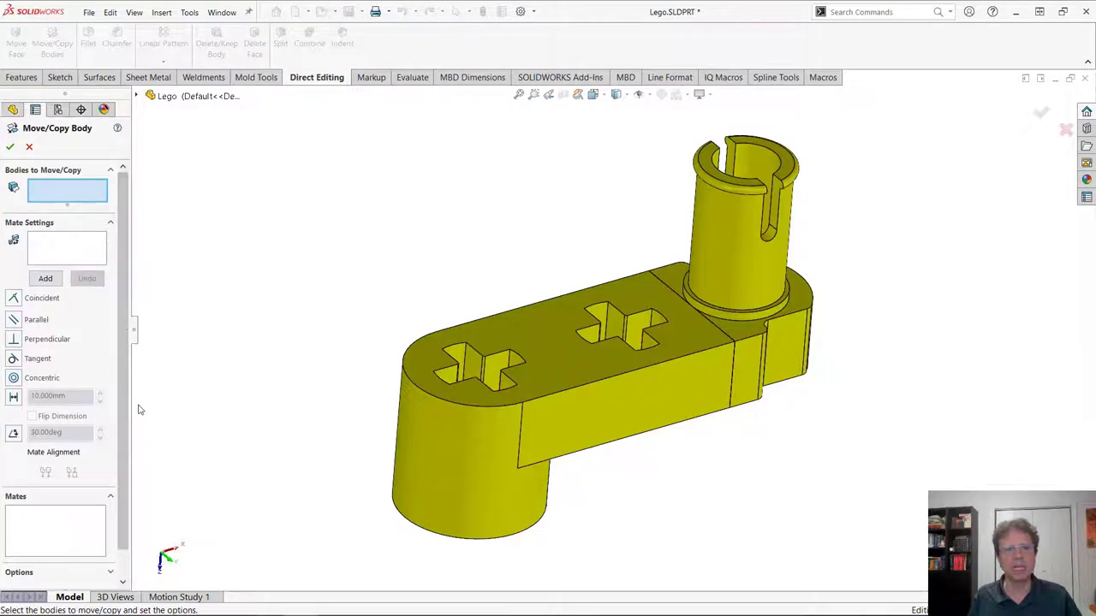
pyautogui.scroll(-1, 127, 446)
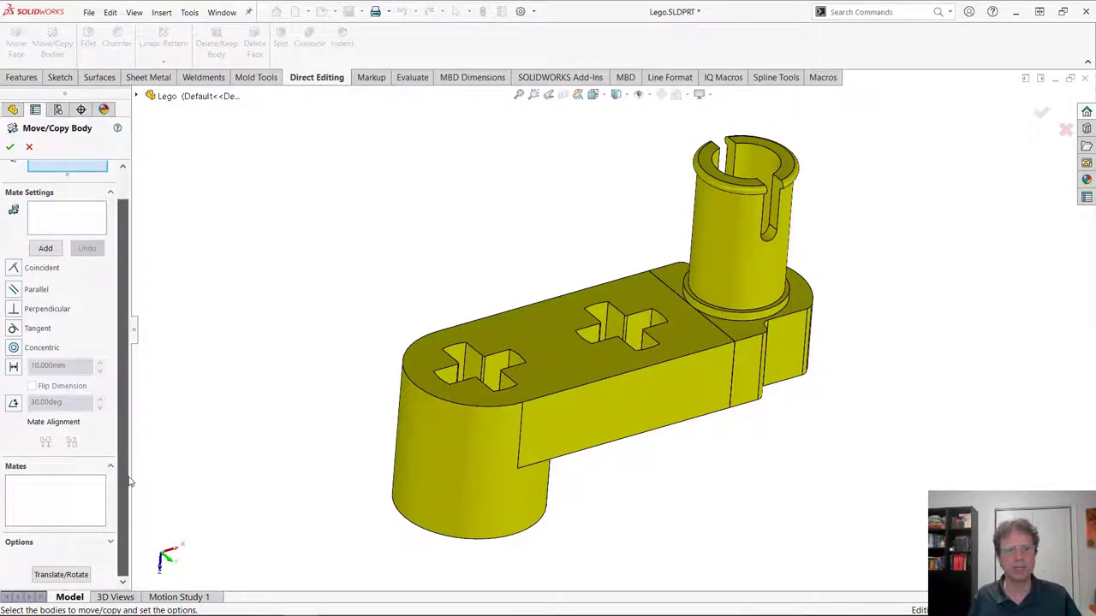
pyautogui.click(61, 575)
pyautogui.click(728, 248)
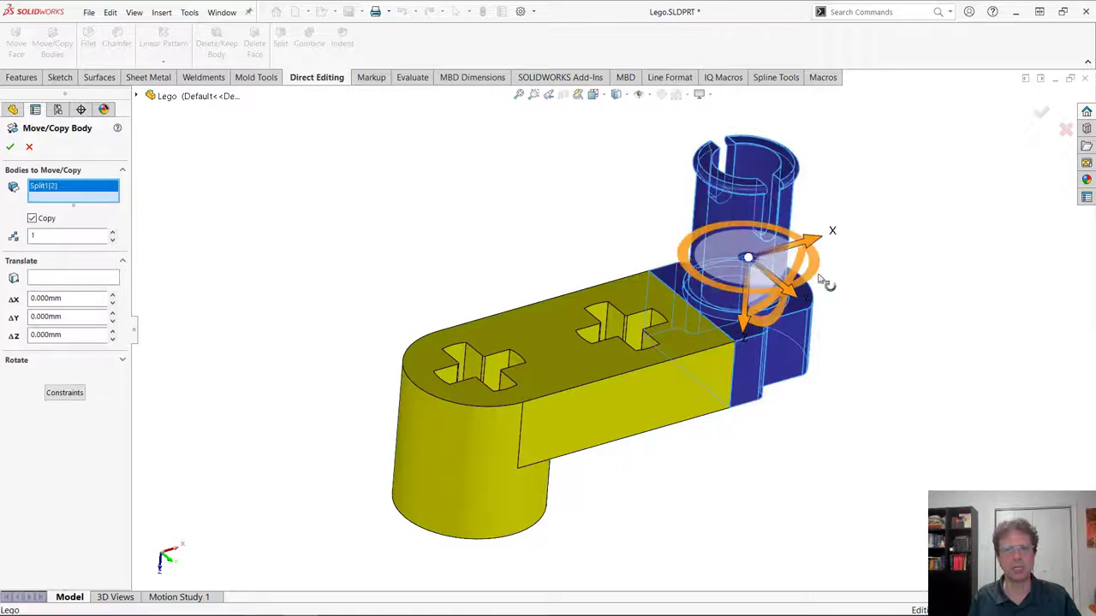
pyautogui.moveTo(813, 246); pyautogui.dragTo(954, 205)
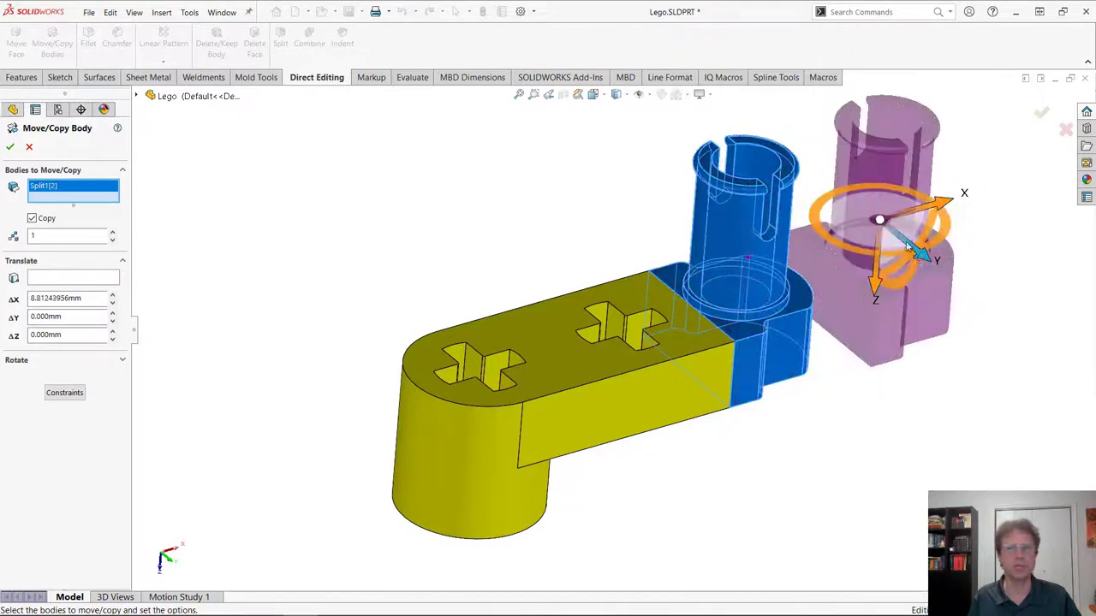
pyautogui.moveTo(914, 280); pyautogui.dragTo(742, 324)
pyautogui.moveTo(726, 157); pyautogui.dragTo(738, 171)
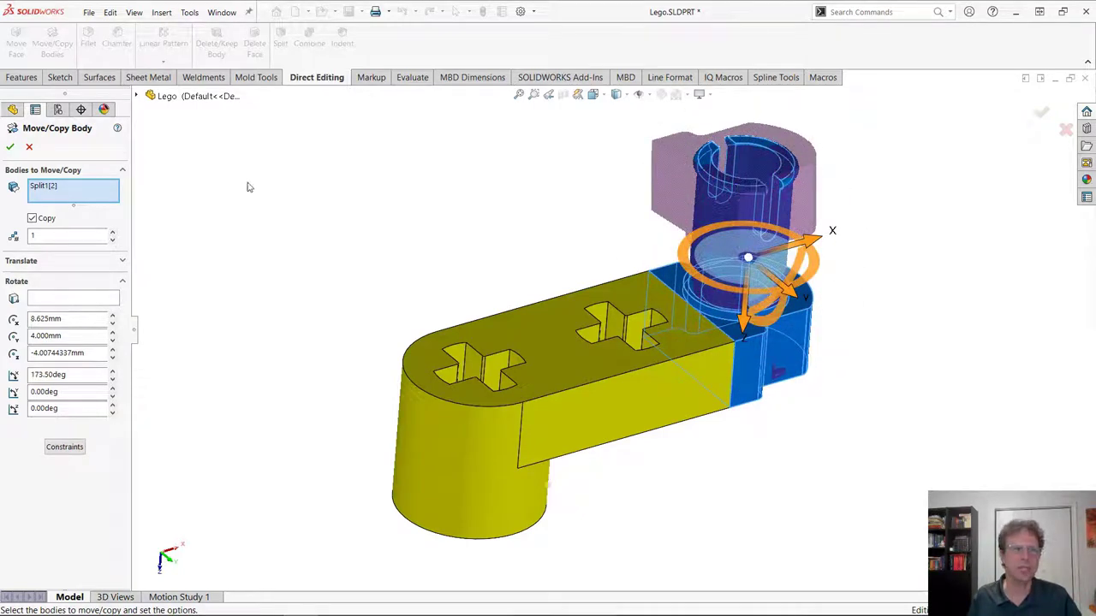
# - Mate the pin body's underside coincident to the beam's top face, flipped so the pin points down
pyautogui.click(65, 446)
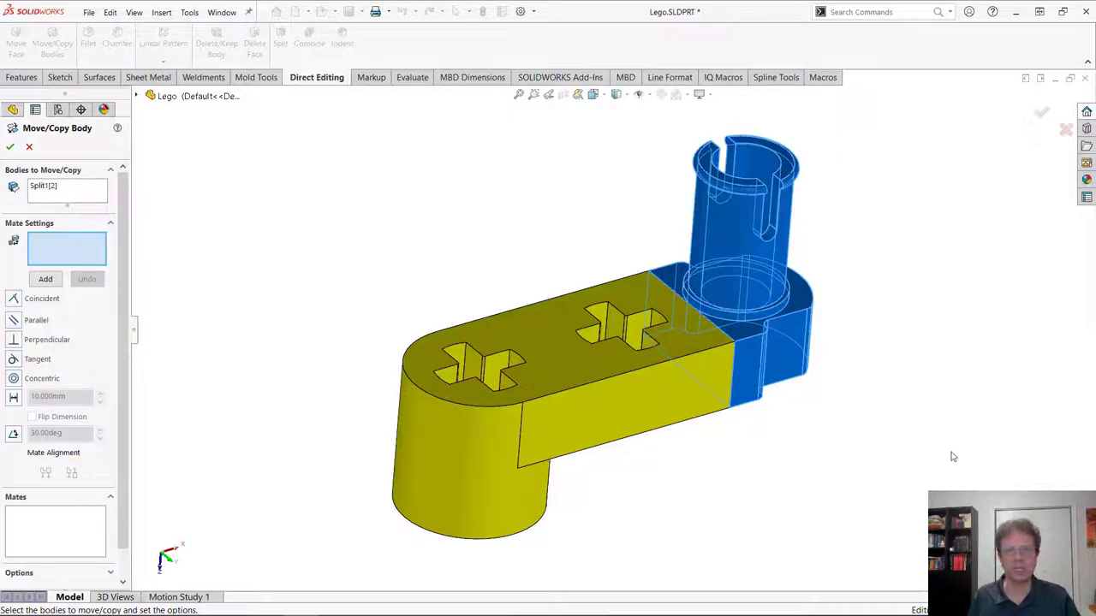
pyautogui.moveTo(932, 386); pyautogui.dragTo(833, 194, button='middle')
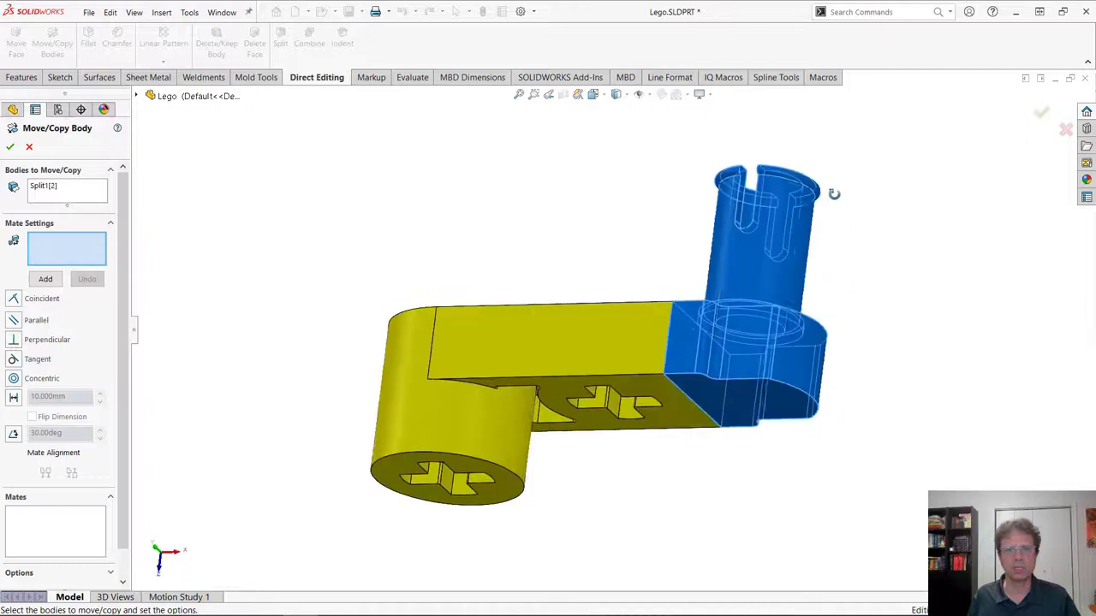
pyautogui.click(752, 411)
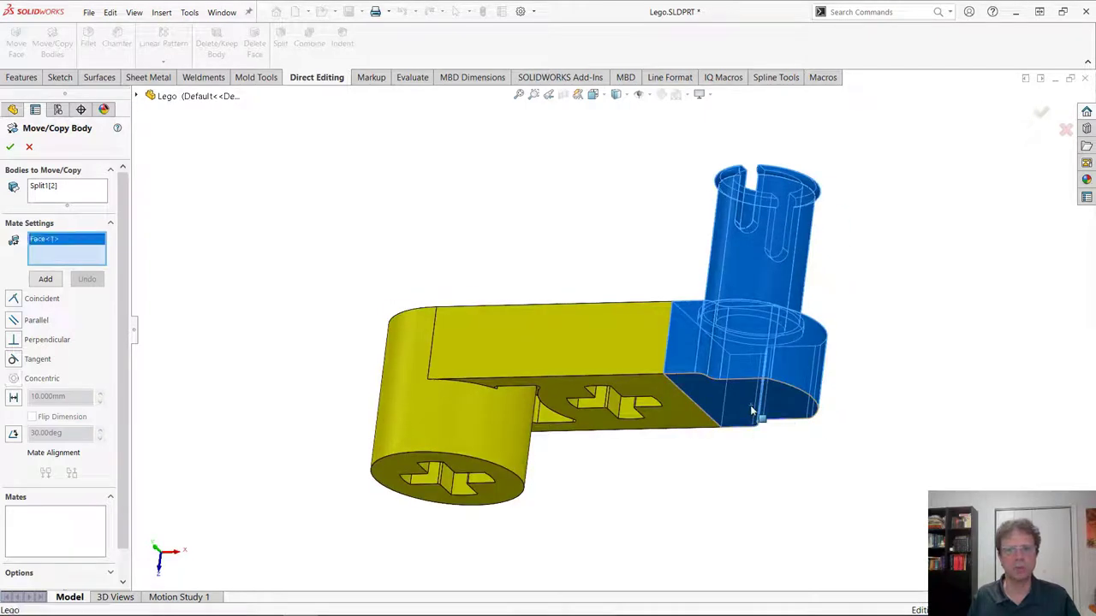
pyautogui.moveTo(569, 226); pyautogui.dragTo(622, 485, button='middle')
pyautogui.click(684, 366)
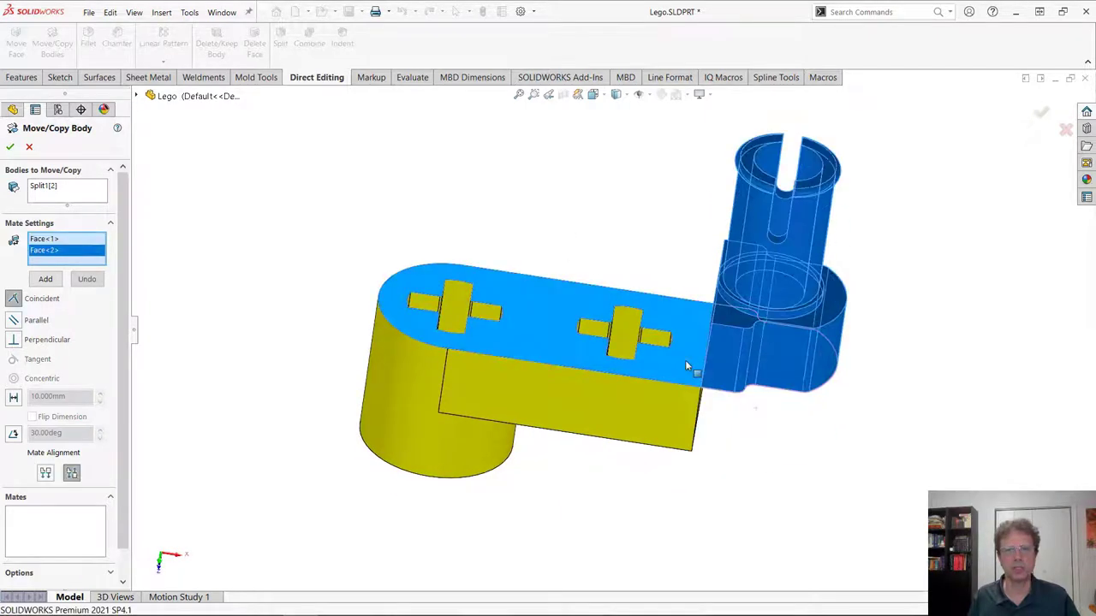
pyautogui.click(45, 476)
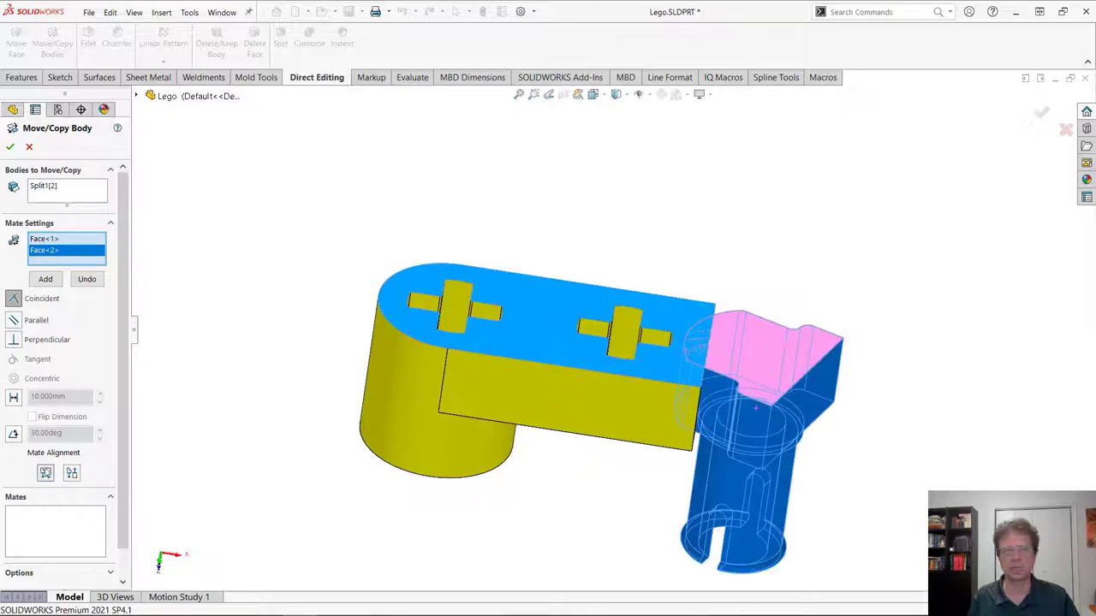
pyautogui.click(46, 280)
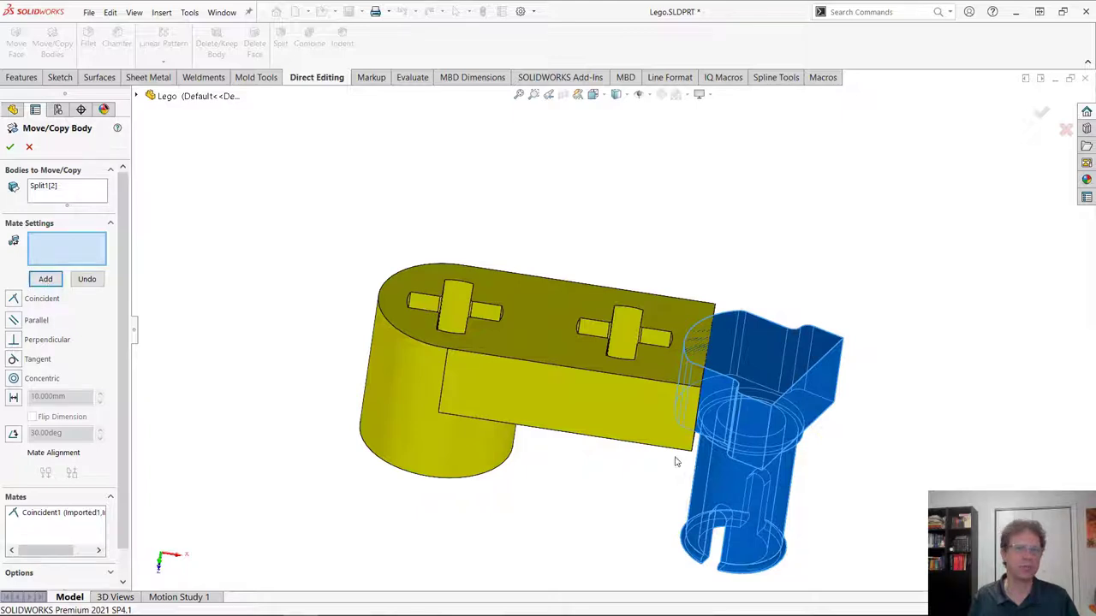
# - Add a 10 mm distance mate between the pin body's side face and the beam's cut end
pyautogui.moveTo(675, 458); pyautogui.dragTo(645, 449, button='middle')
pyautogui.moveTo(645, 449); pyautogui.dragTo(758, 396)
pyautogui.click(758, 392)
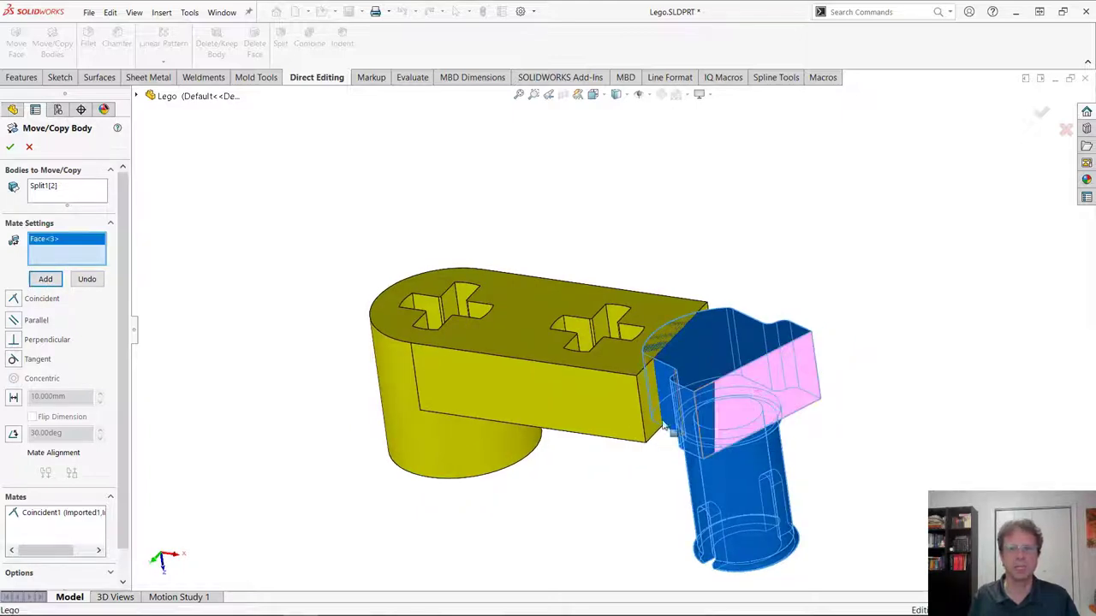
pyautogui.click(647, 407)
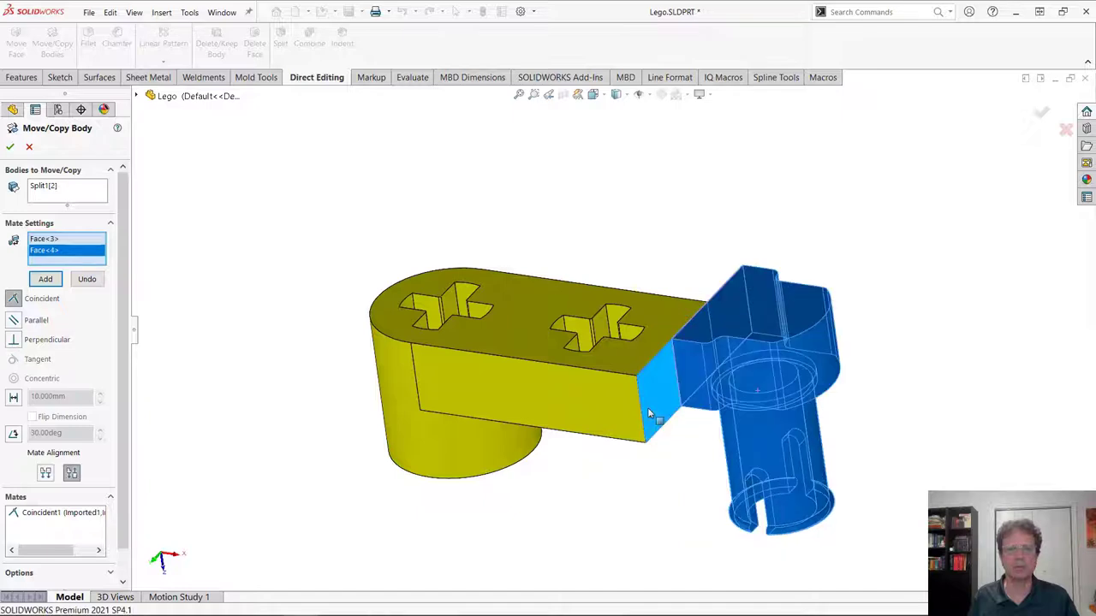
pyautogui.click(15, 398)
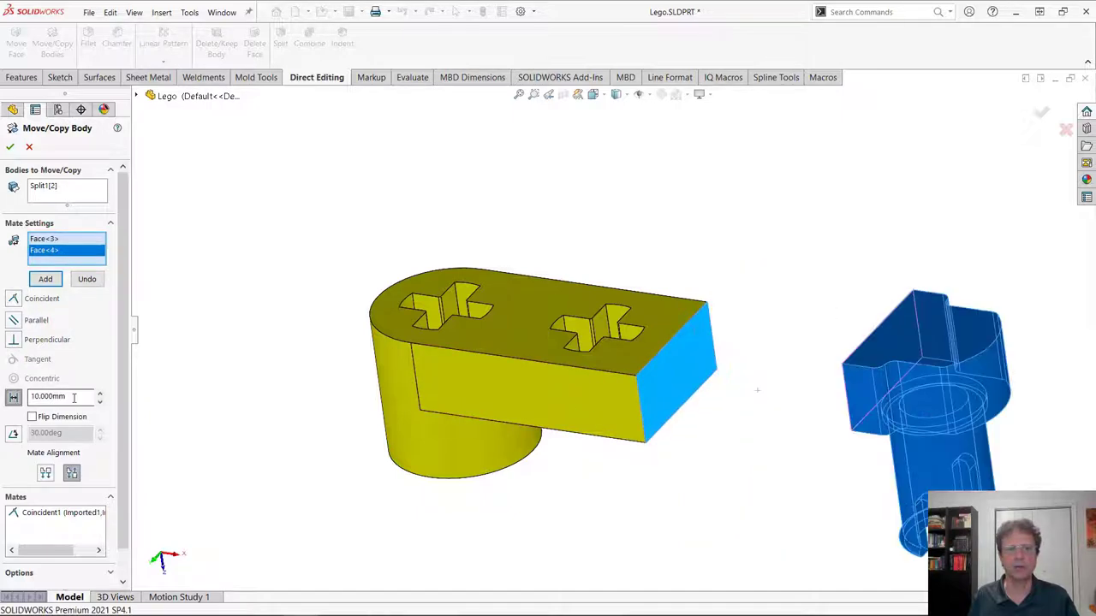
pyautogui.press('Return')
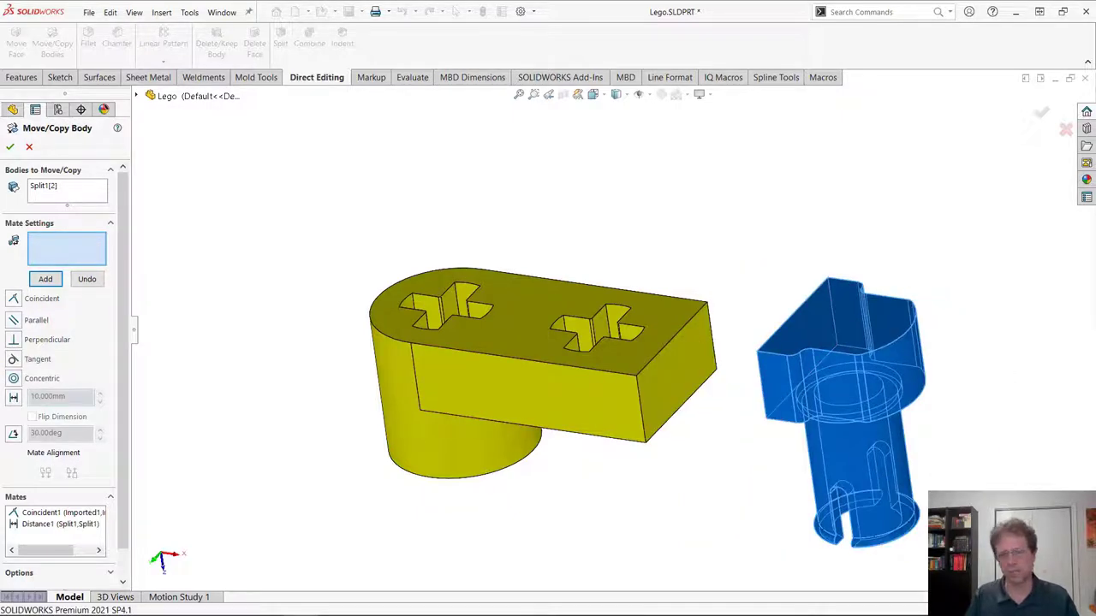
# - Mate the beam's front face coincident with the pin body's matching face and finish the move
pyautogui.click(631, 414)
pyautogui.click(779, 389)
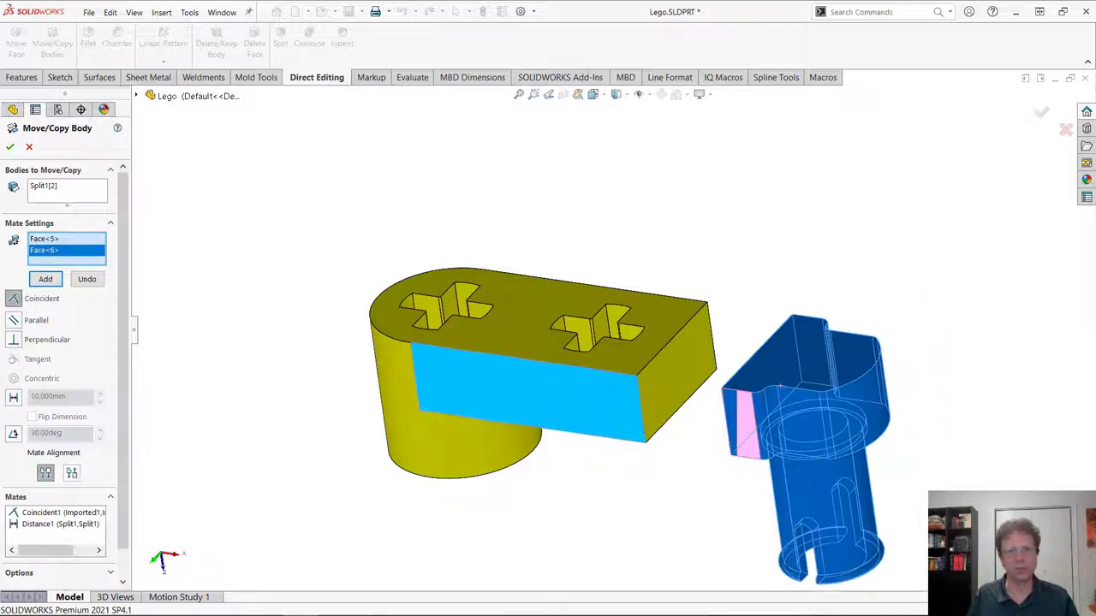
pyautogui.click(45, 282)
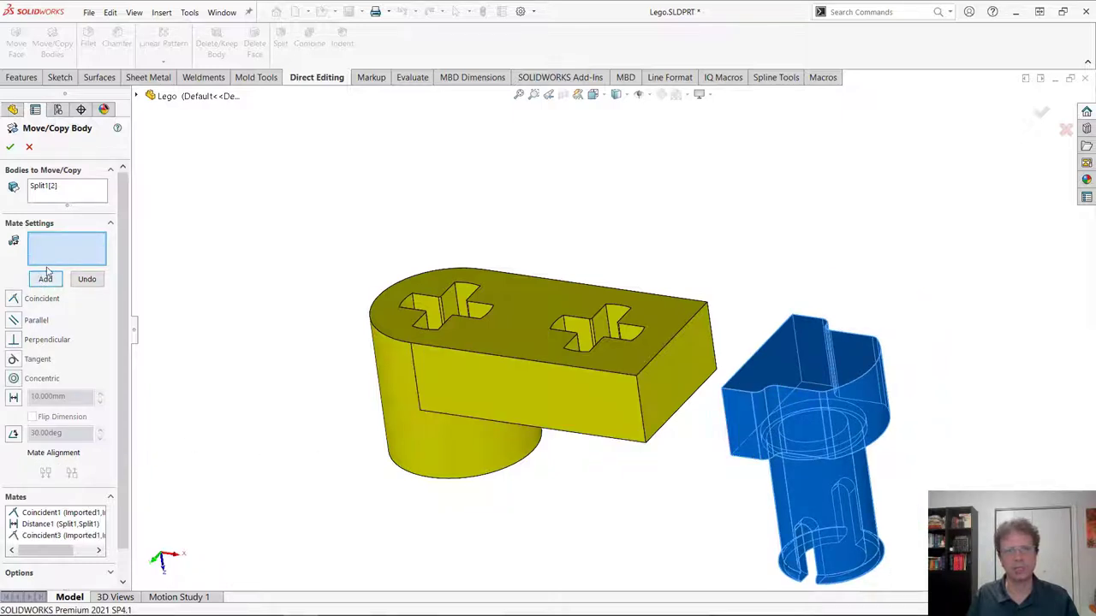
pyautogui.click(11, 147)
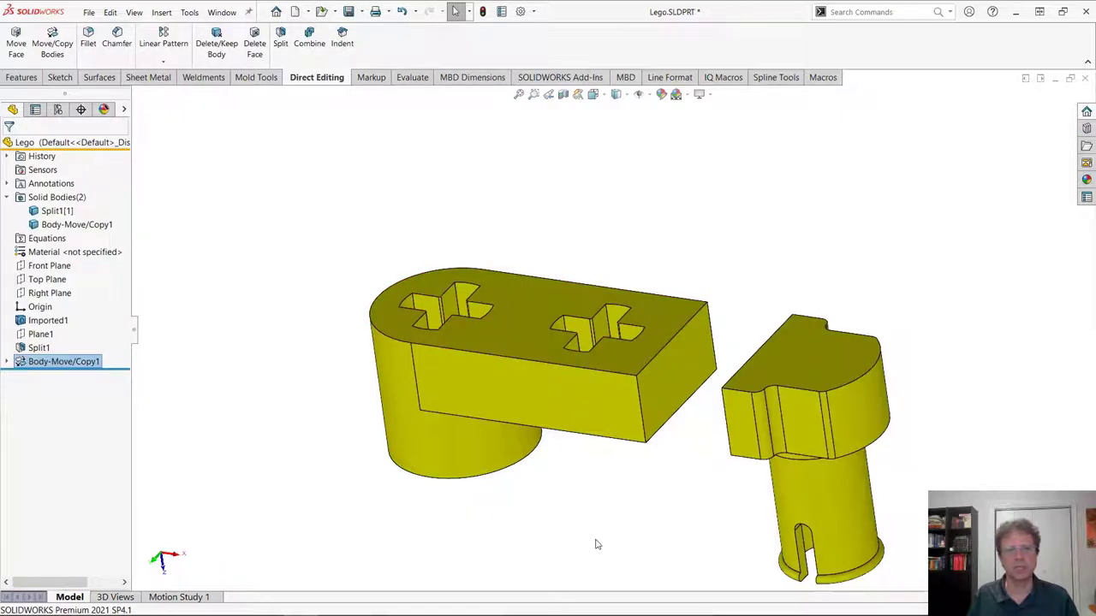
# - Roll back above Body-Move/Copy1, expand its mates, and rebuild, leaving Distance1 flagged with an error
pyautogui.moveTo(596, 545); pyautogui.dragTo(599, 385, button='middle')
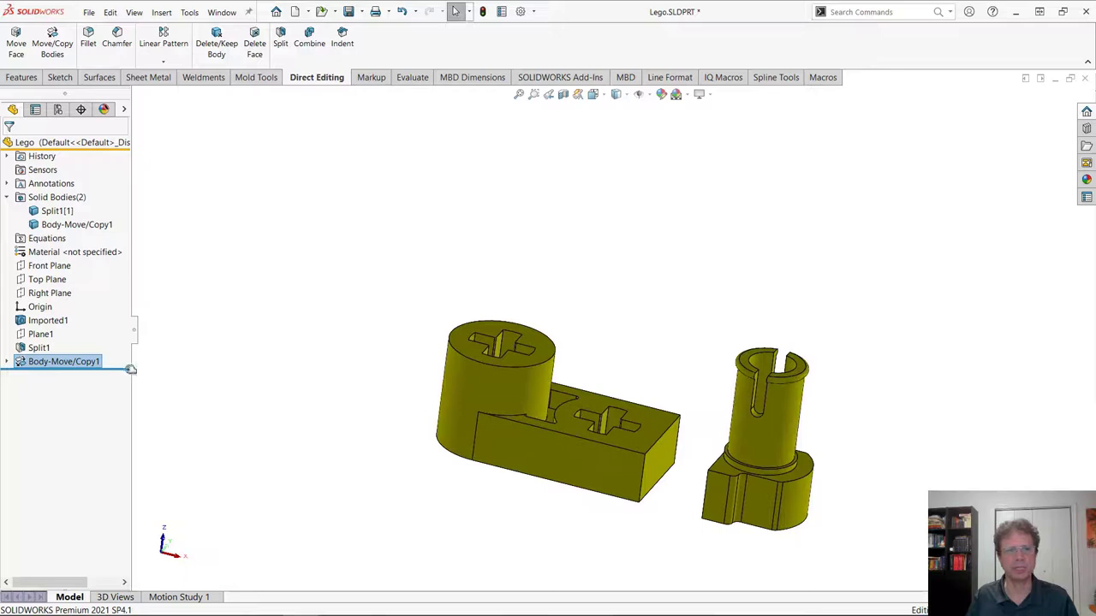
pyautogui.moveTo(131, 369)
pyautogui.mouseDown()
pyautogui.moveTo(118, 354)
pyautogui.moveTo(114, 369)
pyautogui.mouseUp()
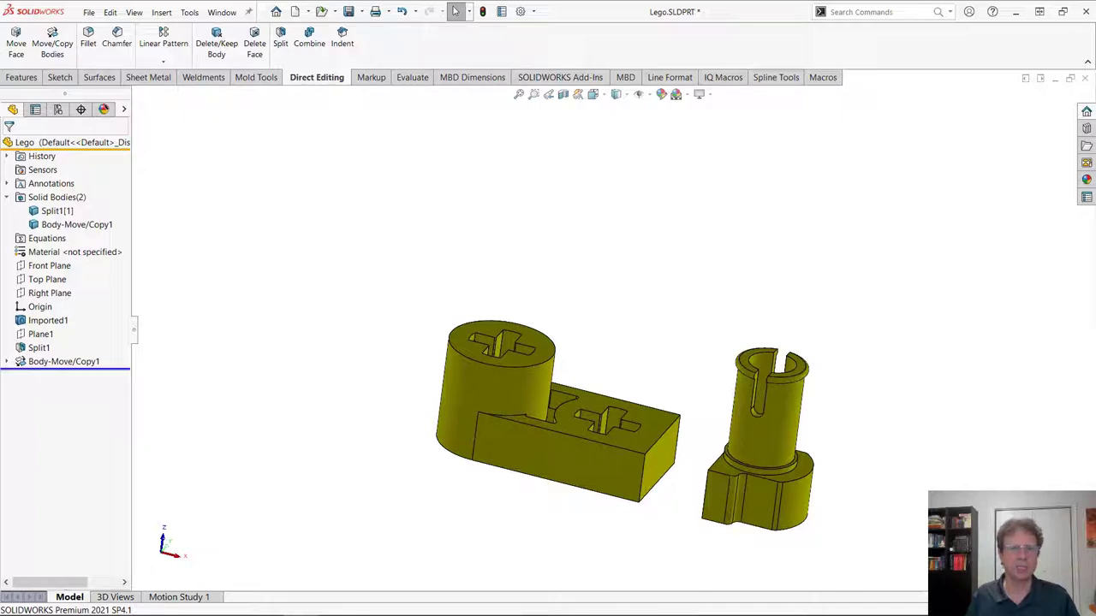
pyautogui.click(7, 362)
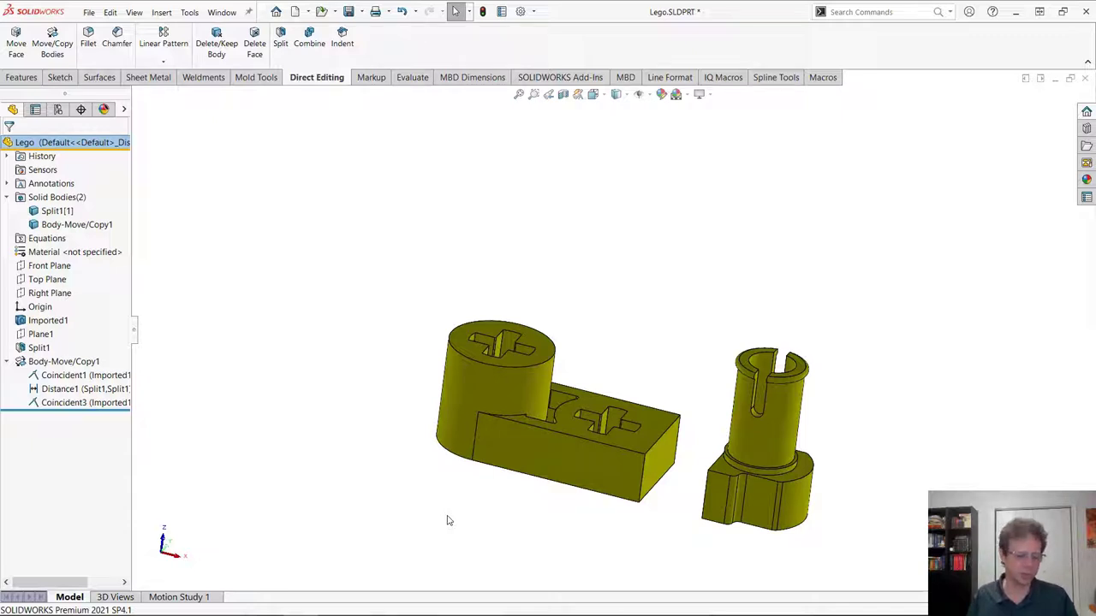
pyautogui.hotkey('ctrl', 'b')
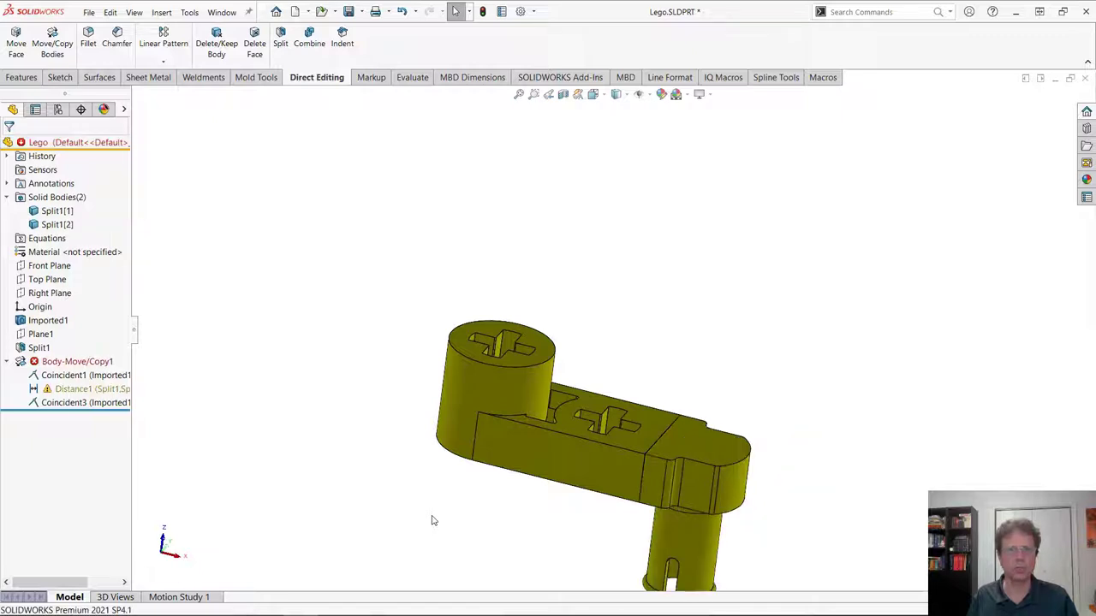
# - Edit Body-Move/Copy1 and delete its broken Distance1 mate
pyautogui.moveTo(75, 393)
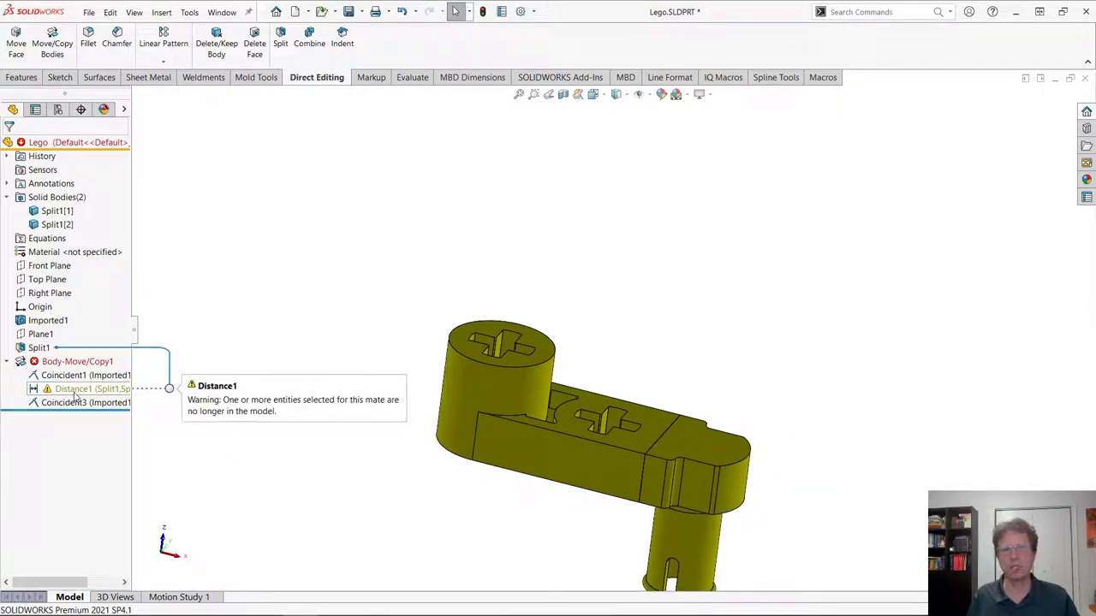
pyautogui.rightClick(73, 361)
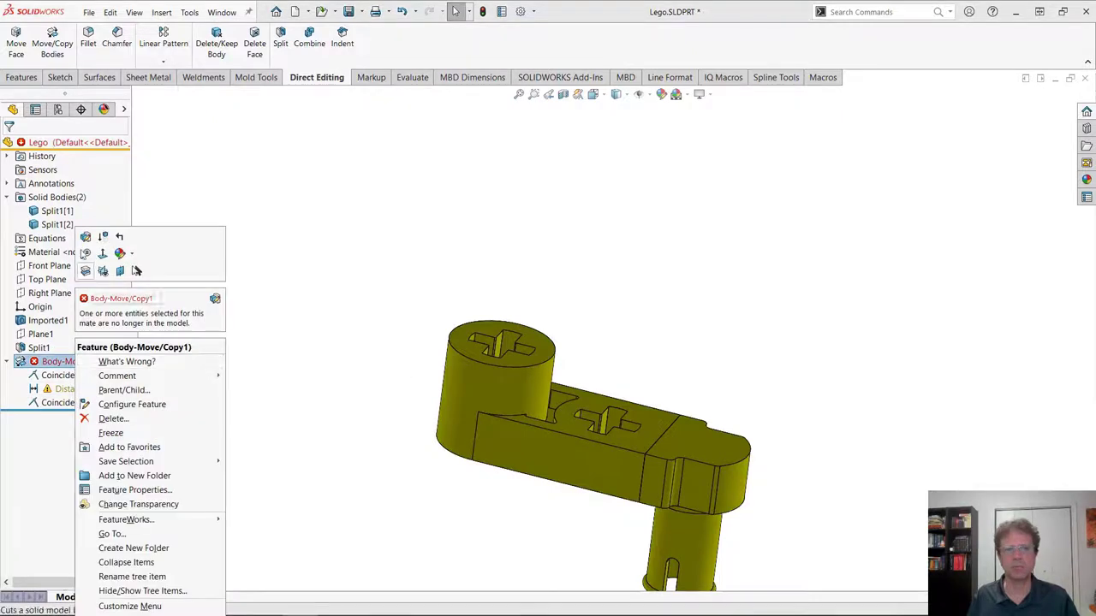
pyautogui.click(86, 239)
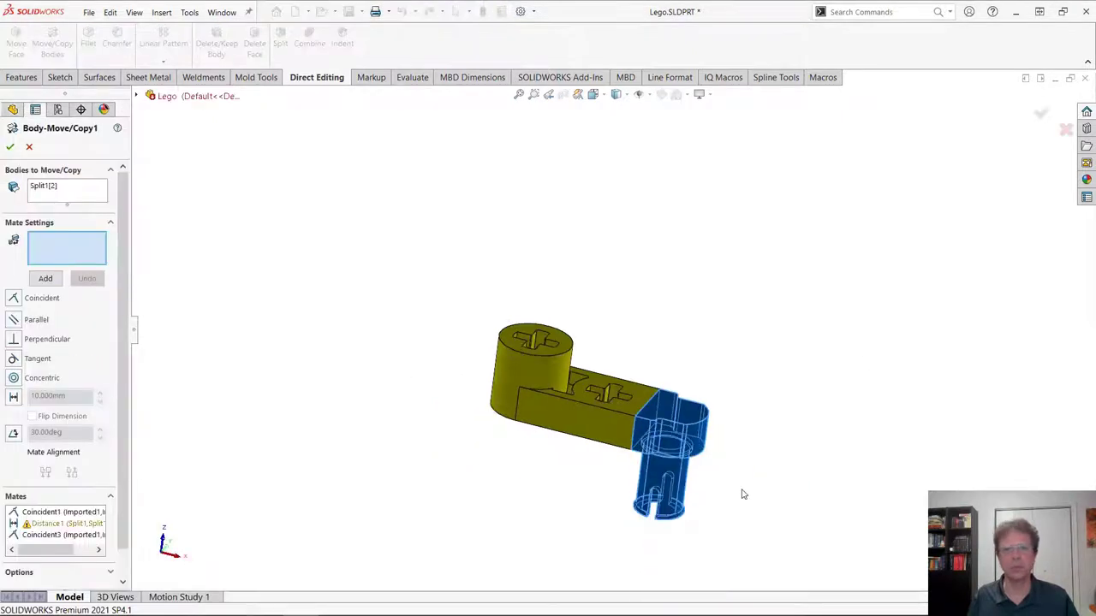
pyautogui.click(48, 525)
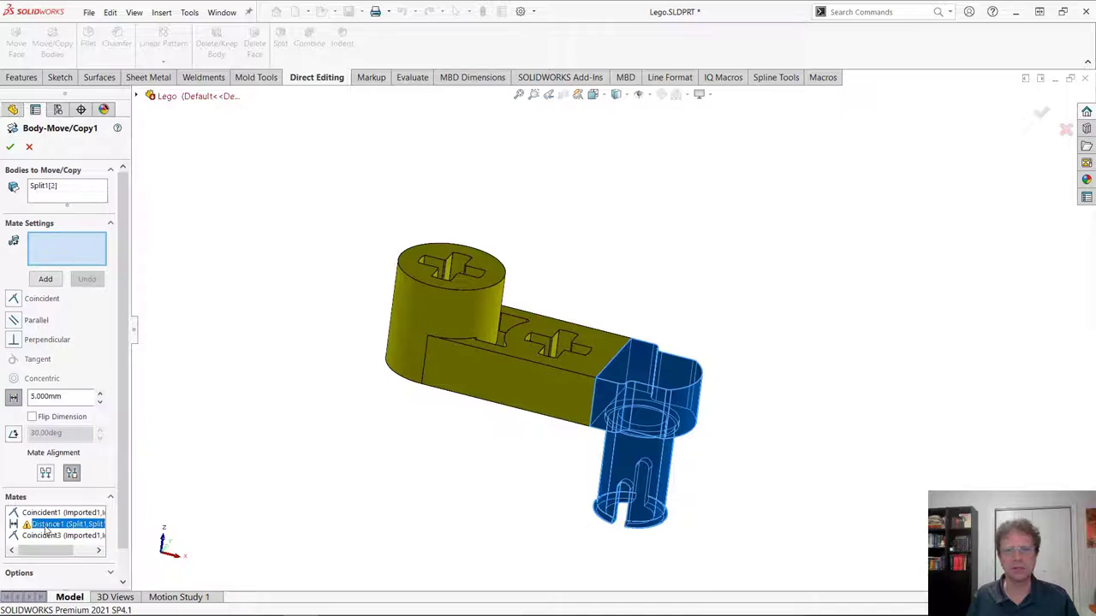
pyautogui.rightClick(48, 525)
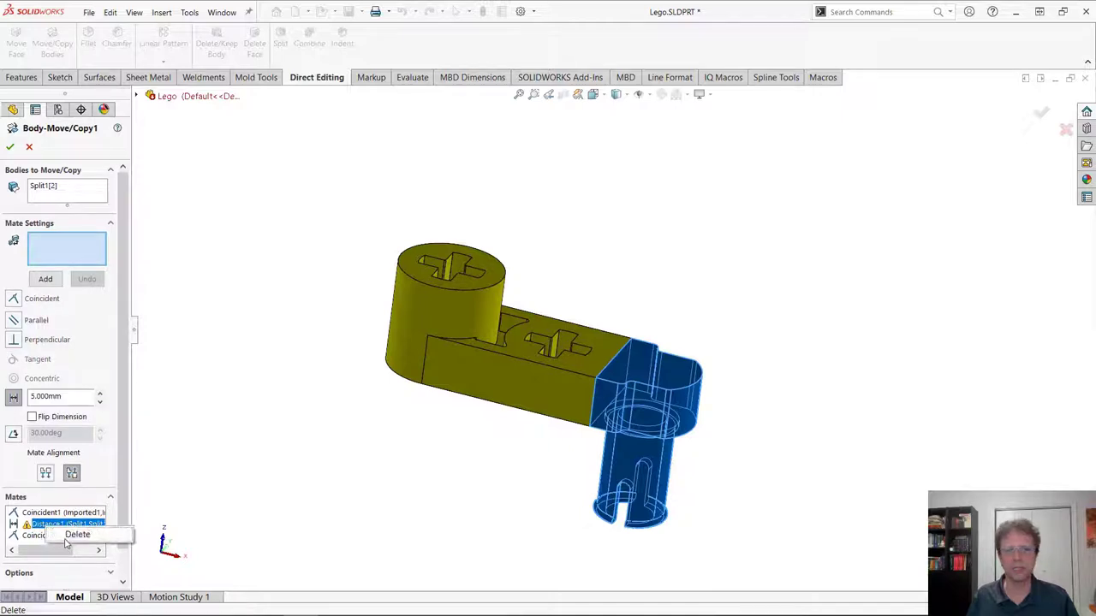
pyautogui.click(77, 535)
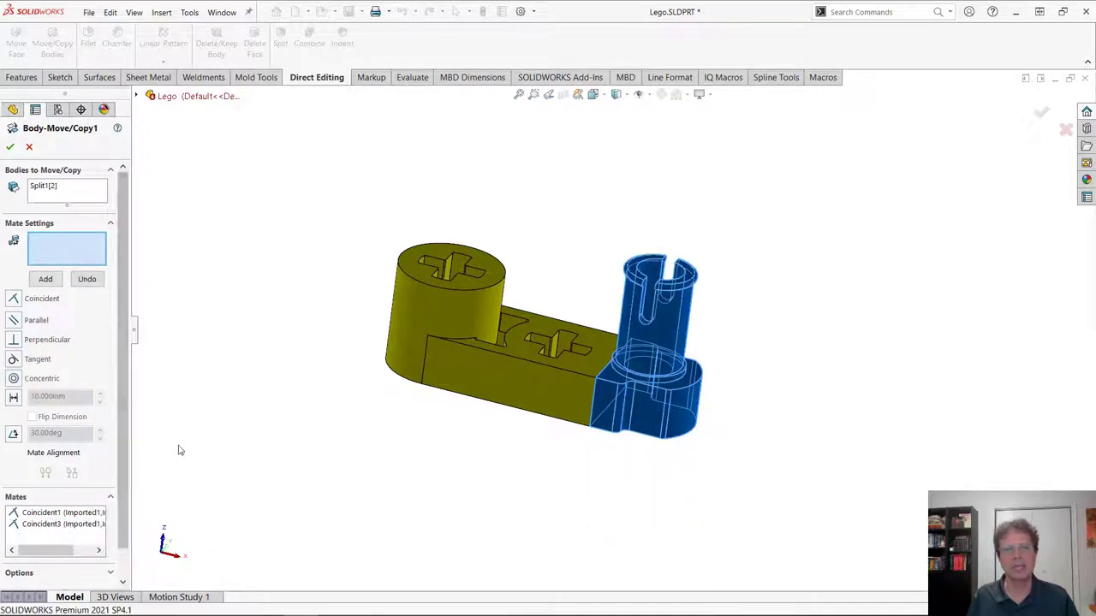
# - Change the Coincident1 mate into a distance mate
pyautogui.scroll(-5, 605, 363)
pyautogui.scroll(-2, 599, 376)
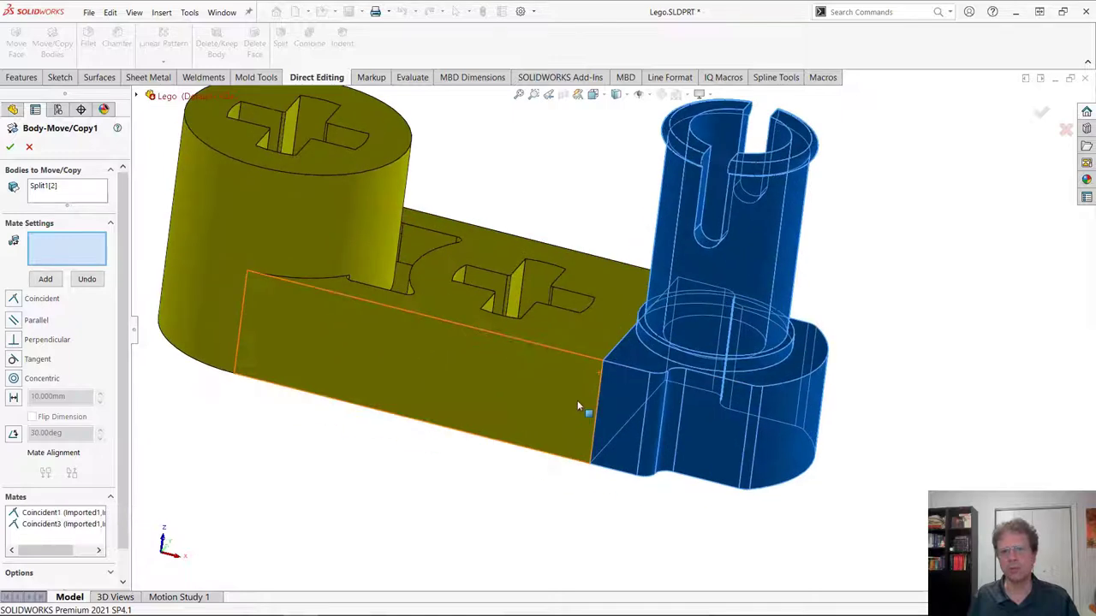
pyautogui.click(53, 513)
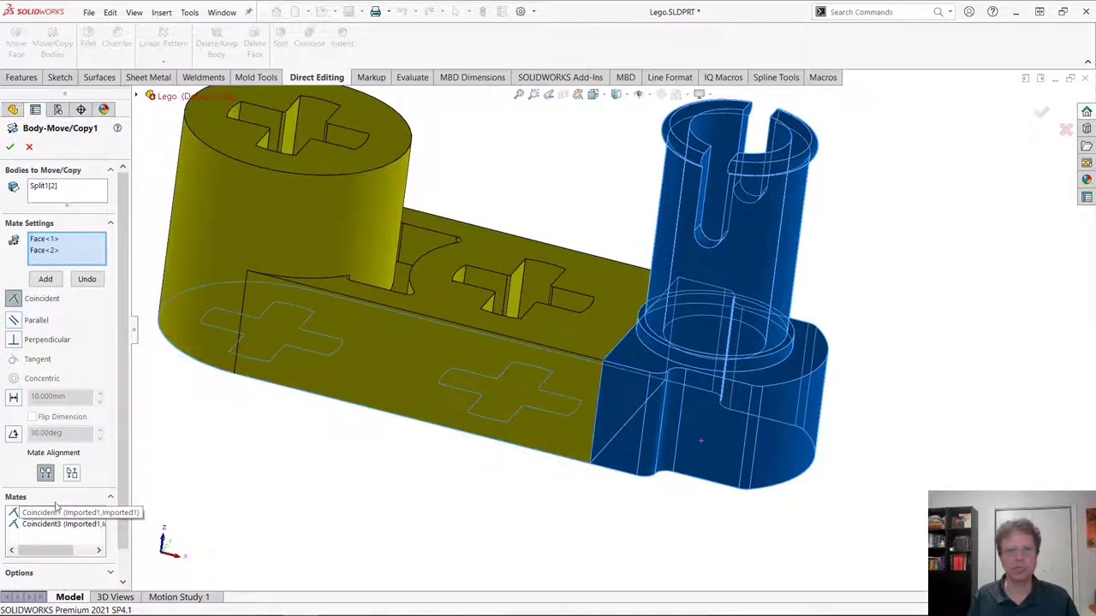
pyautogui.click(12, 397)
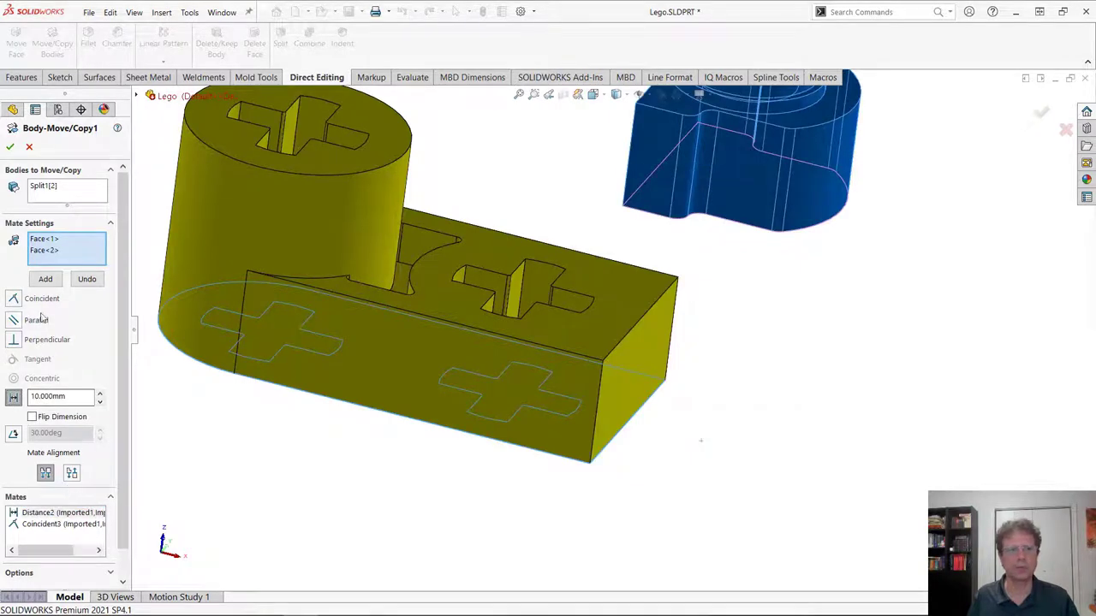
pyautogui.click(46, 279)
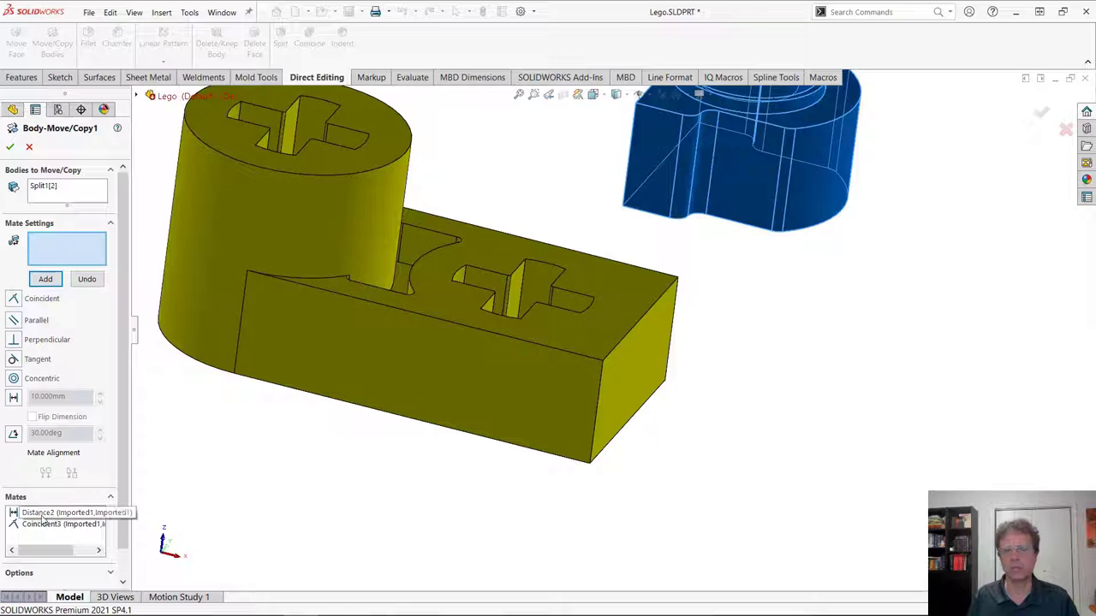
# - Add a 10 mm distance between the beam and pin end faces, revert Distance2 to coincident, and accept
pyautogui.click(620, 387)
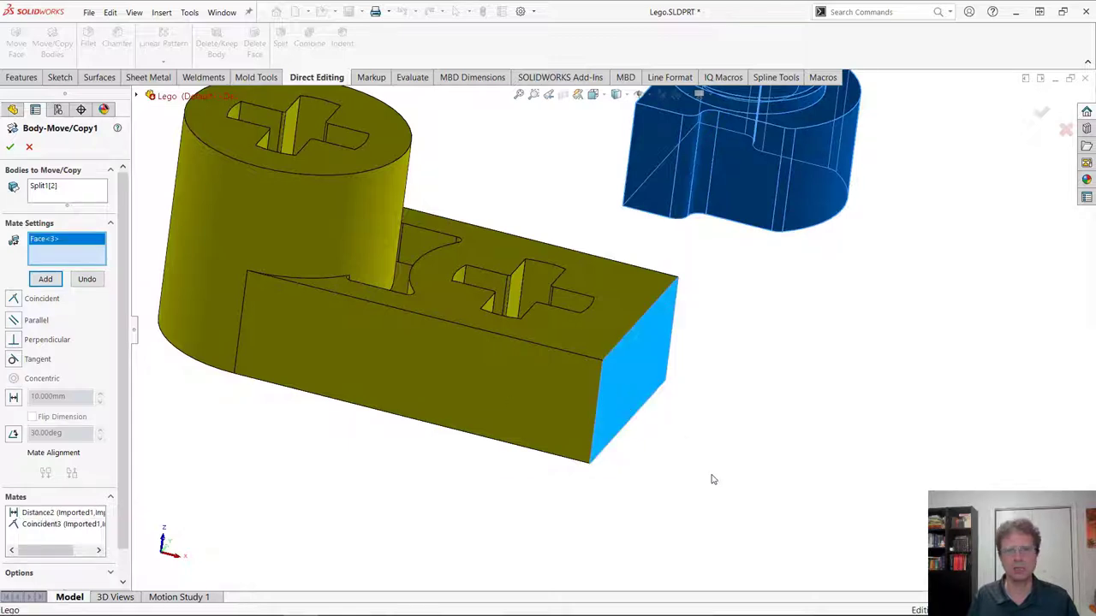
pyautogui.moveTo(712, 477); pyautogui.dragTo(822, 445, button='middle')
pyautogui.click(853, 159)
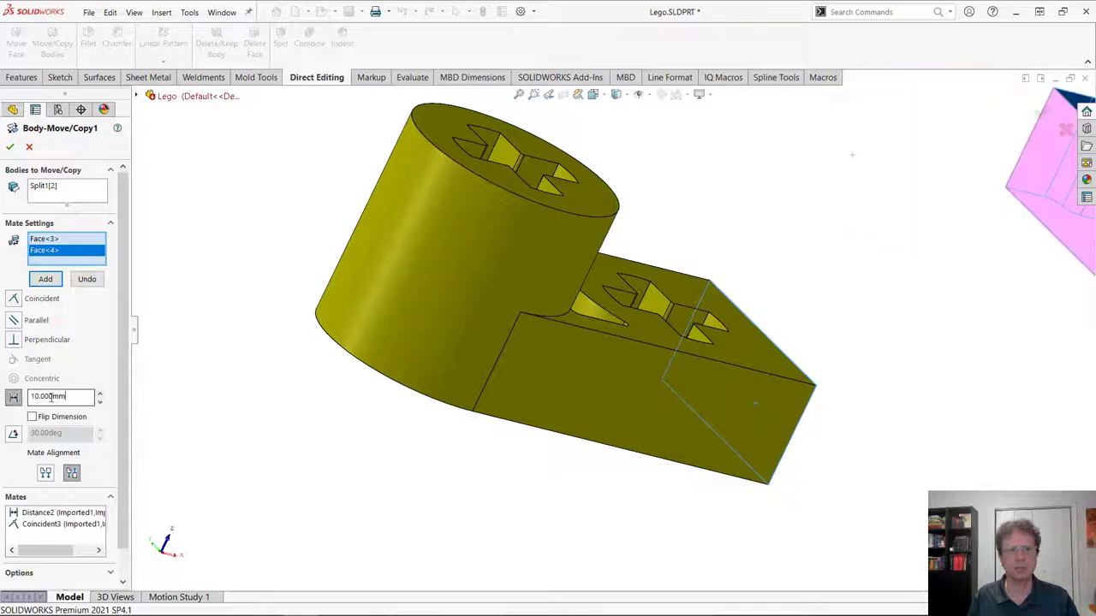
pyautogui.write('10')
pyautogui.press('Return')
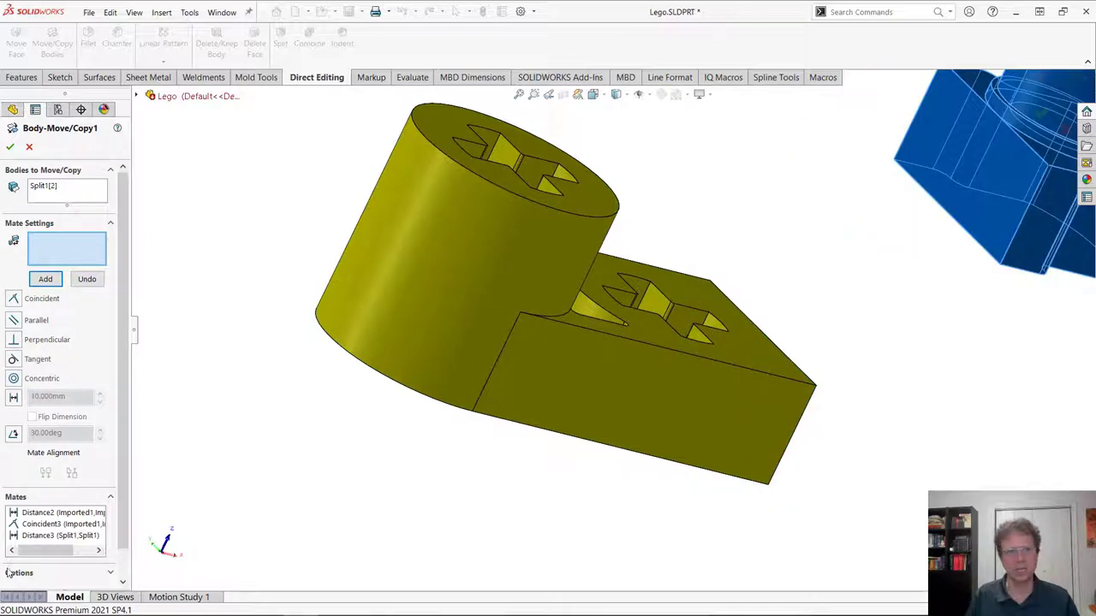
pyautogui.click(48, 515)
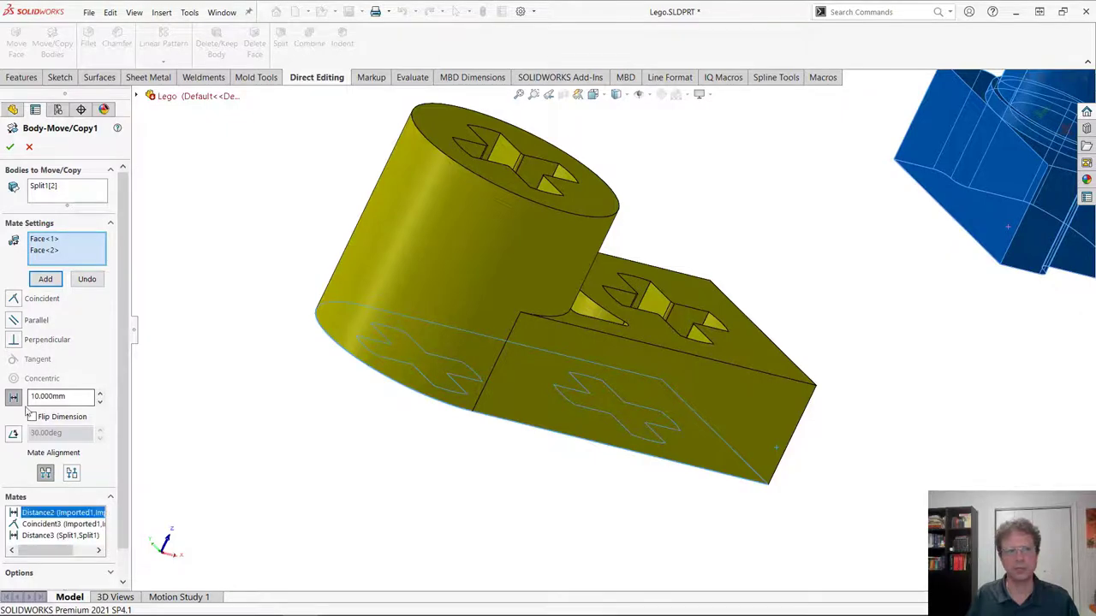
pyautogui.click(16, 298)
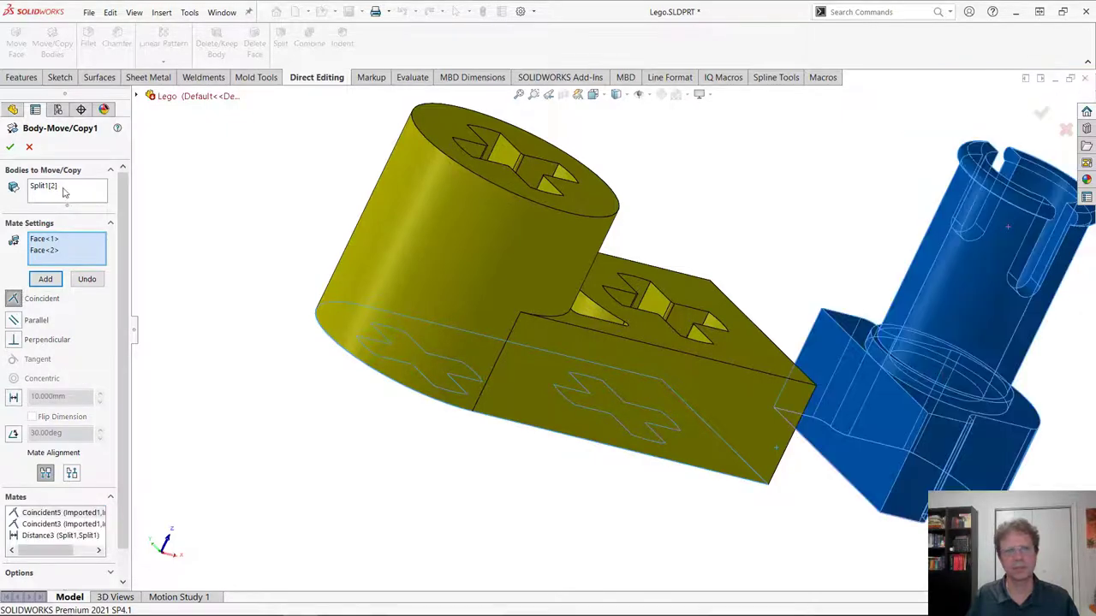
pyautogui.click(14, 147)
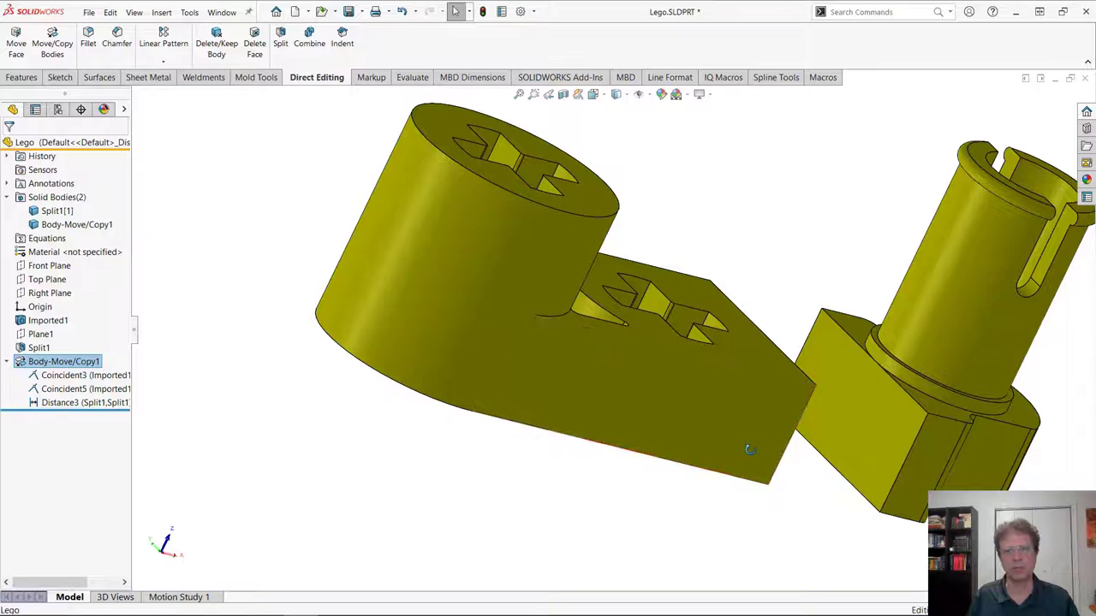
# - Accept the redefined Body-Move/Copy1, inspect both bodies, and launch Move/Copy Bodies from Direct Editing
pyautogui.hotkey('ctrl', '7')
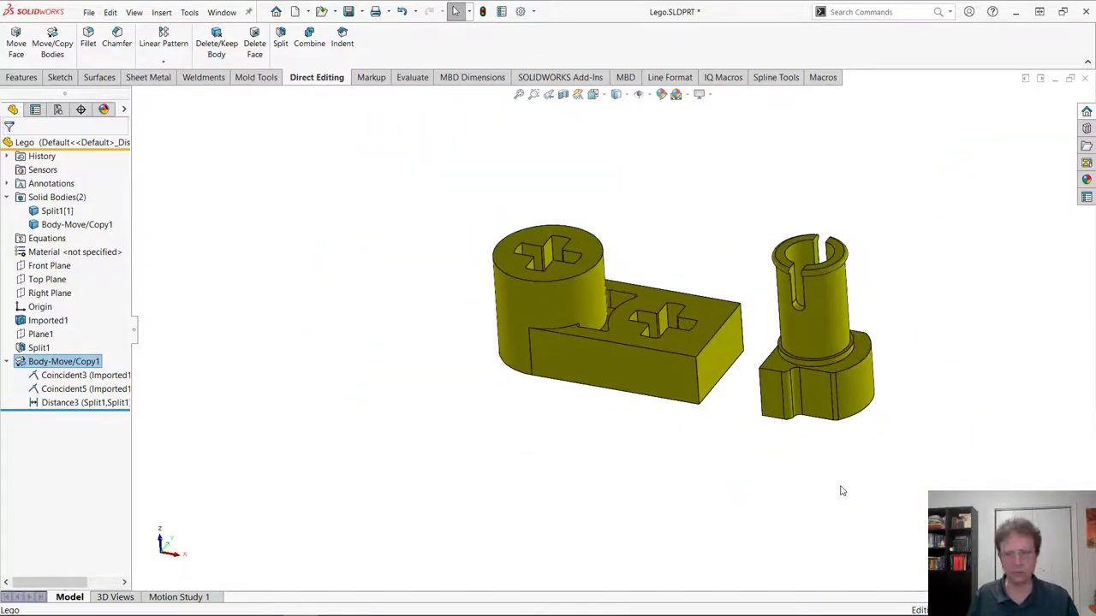
pyautogui.click(841, 490)
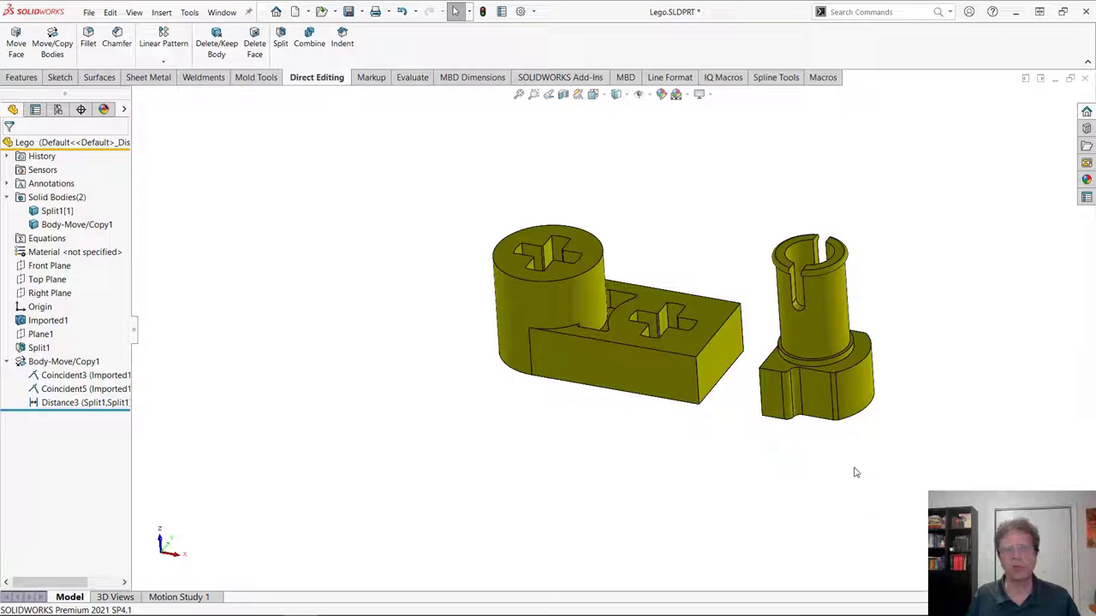
pyautogui.scroll(-3, 869, 441)
pyautogui.scroll(1, 628, 202)
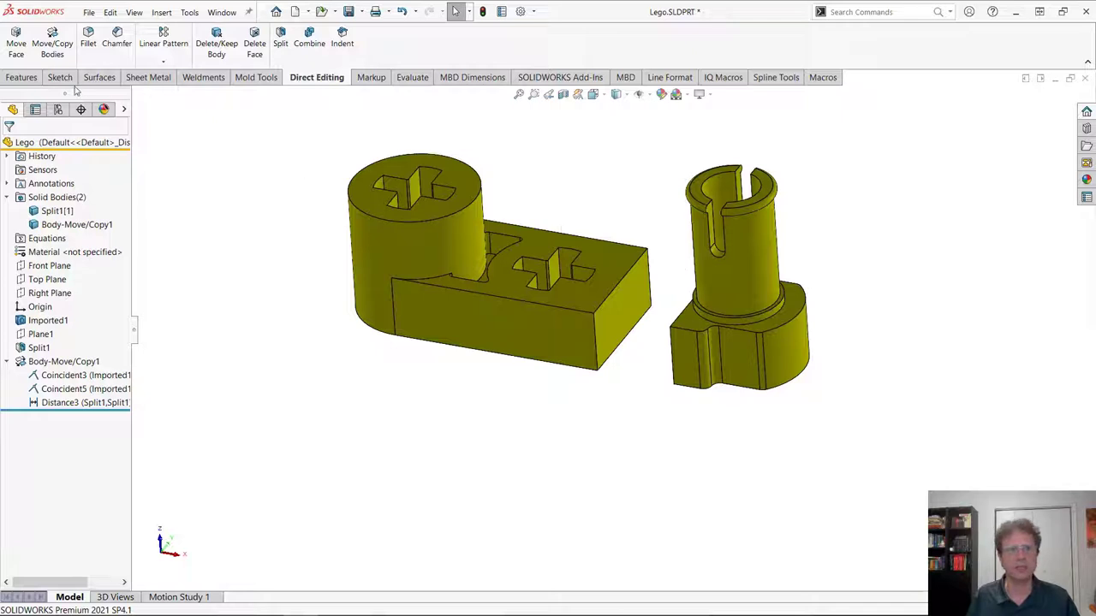
pyautogui.click(54, 48)
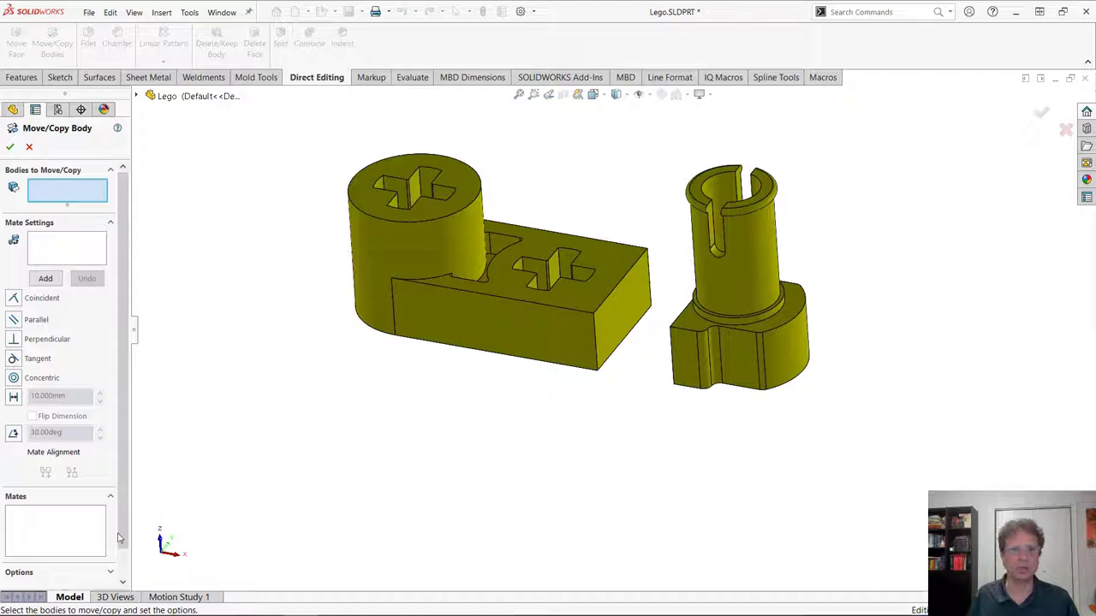
# - Copy the pin body with Translate/Rotate, offsetting the copy -19.5 mm along Y
pyautogui.scroll(-1, 124, 574)
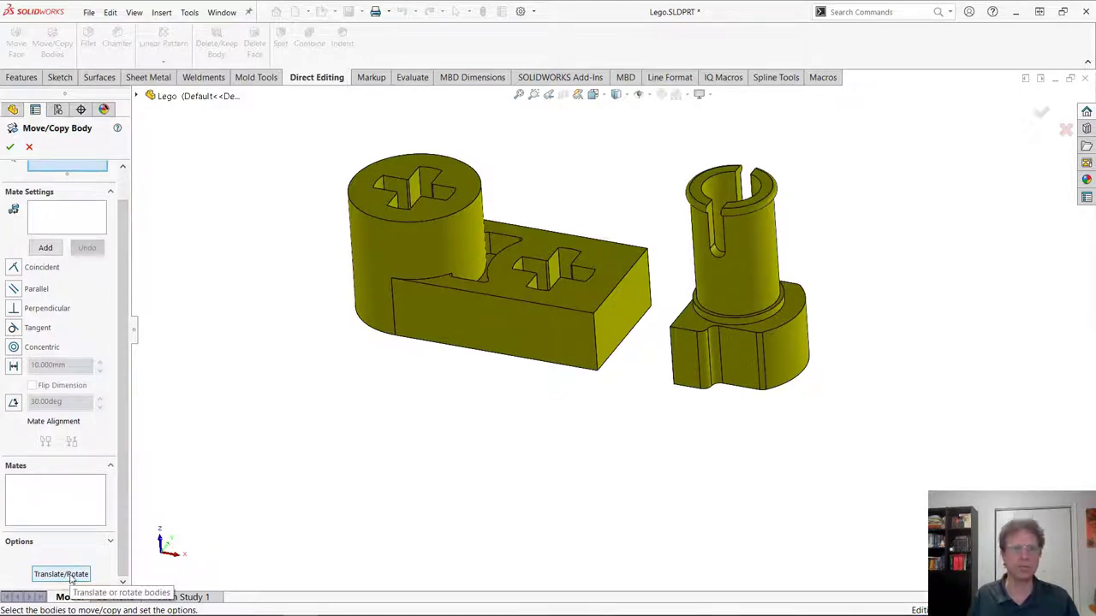
pyautogui.click(72, 576)
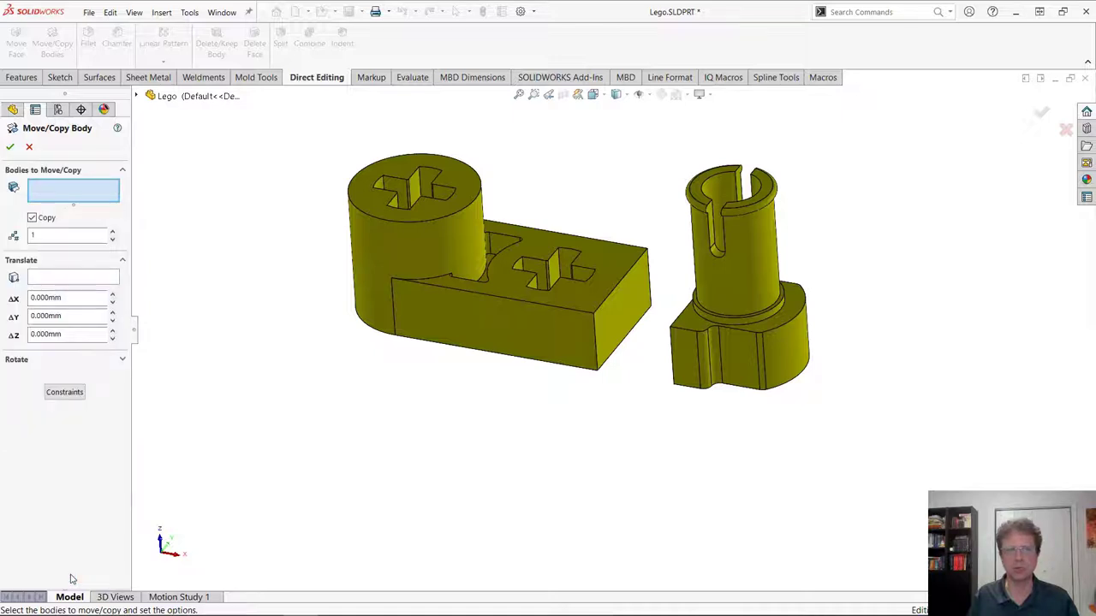
pyautogui.click(32, 218)
pyautogui.click(741, 277)
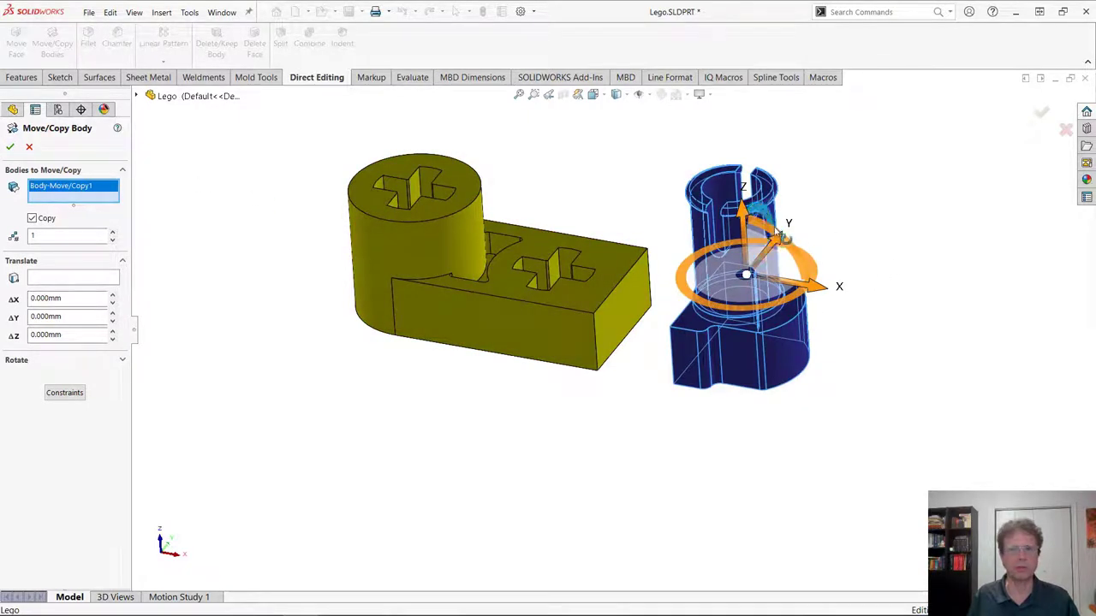
pyautogui.moveTo(782, 243); pyautogui.dragTo(572, 482)
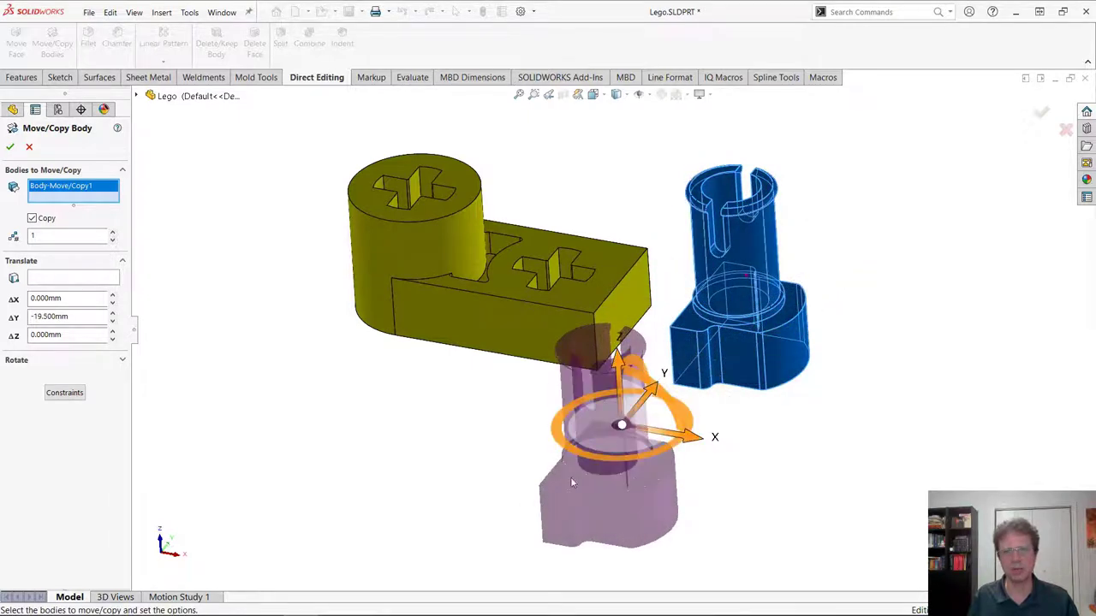
pyautogui.click(9, 147)
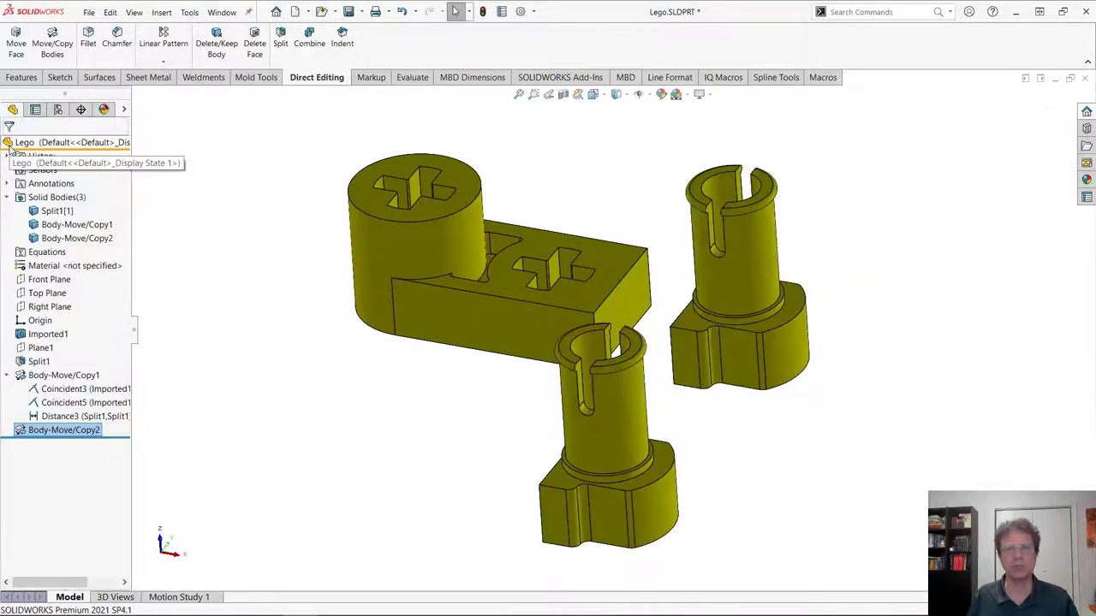
# - Start another Move/Copy Body in Constraints mode and select the copied pin body
pyautogui.moveTo(85, 432)
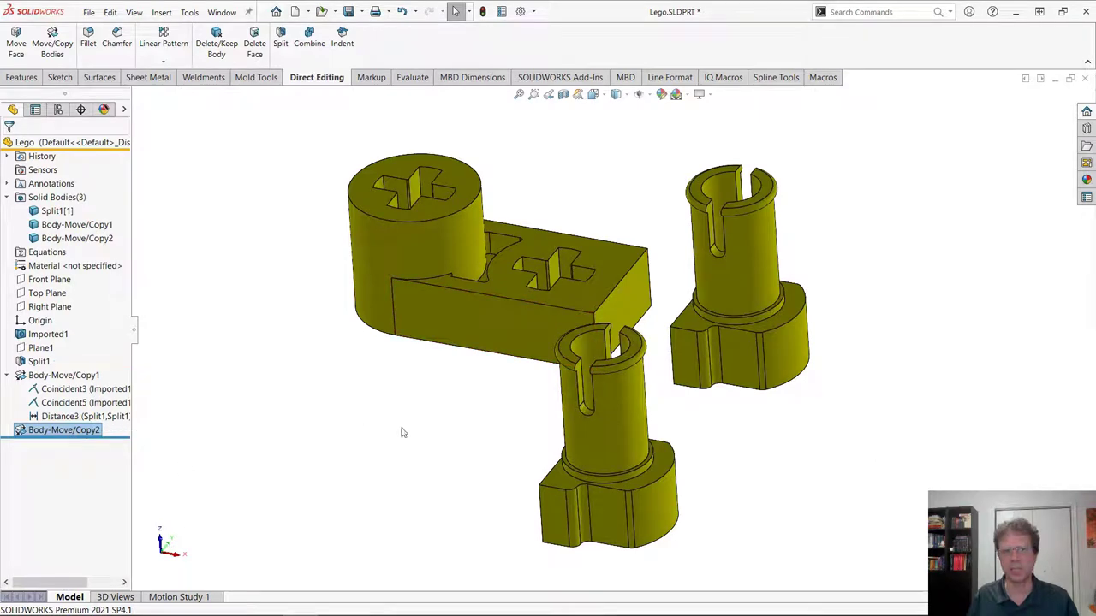
pyautogui.click(51, 45)
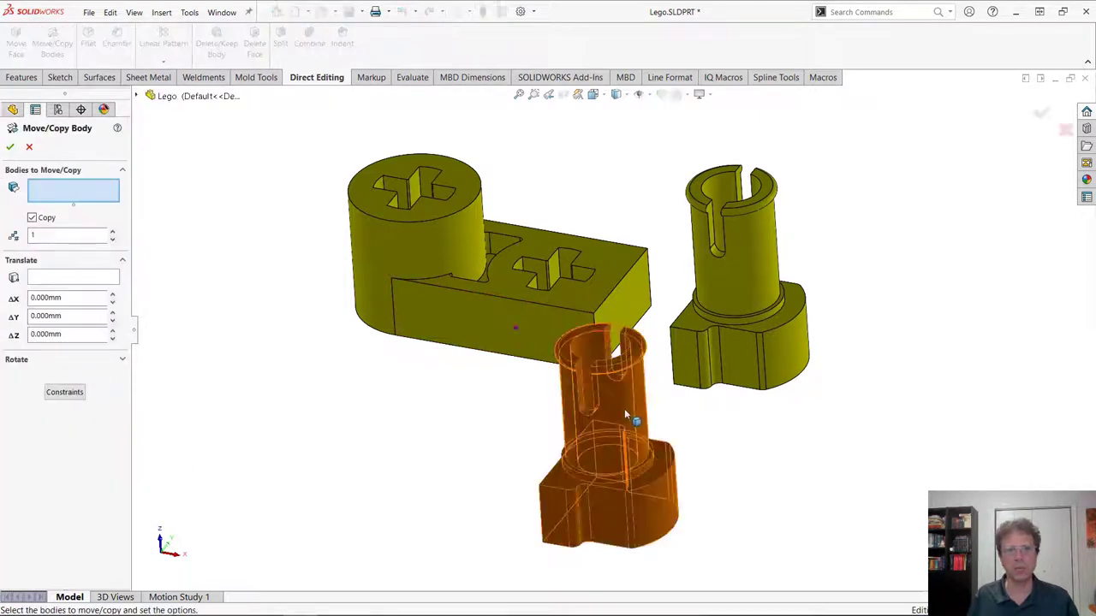
pyautogui.moveTo(658, 428); pyautogui.dragTo(784, 452, button='middle')
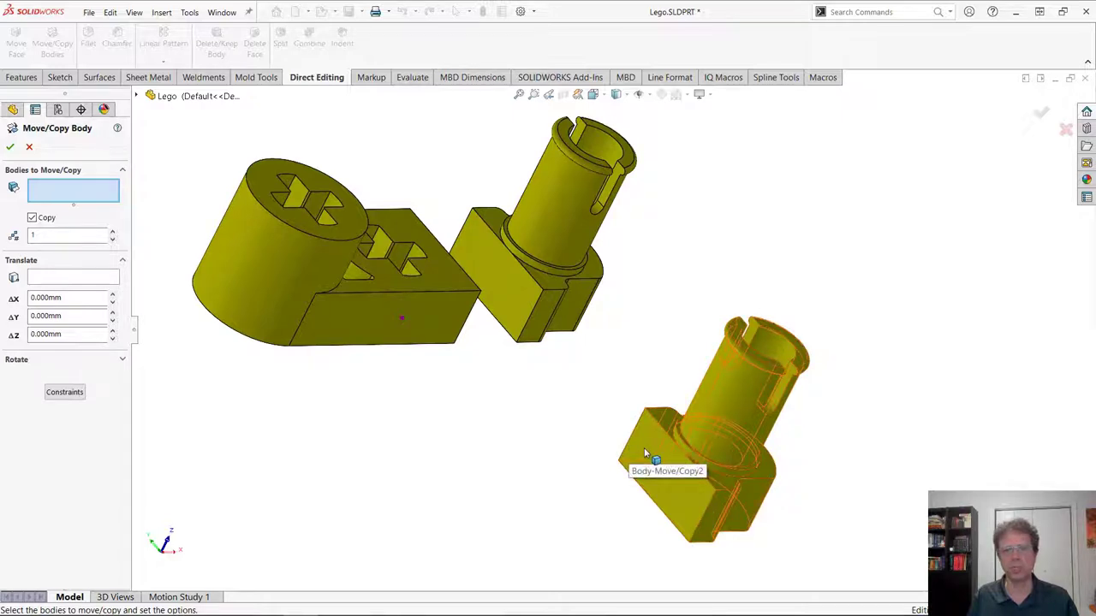
pyautogui.click(65, 392)
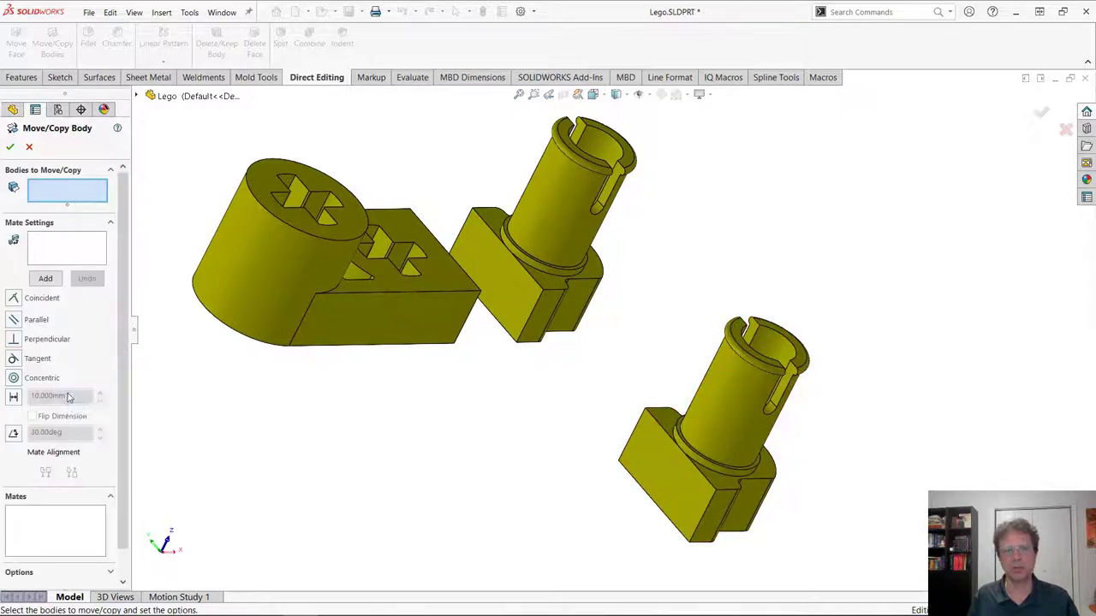
pyautogui.click(660, 477)
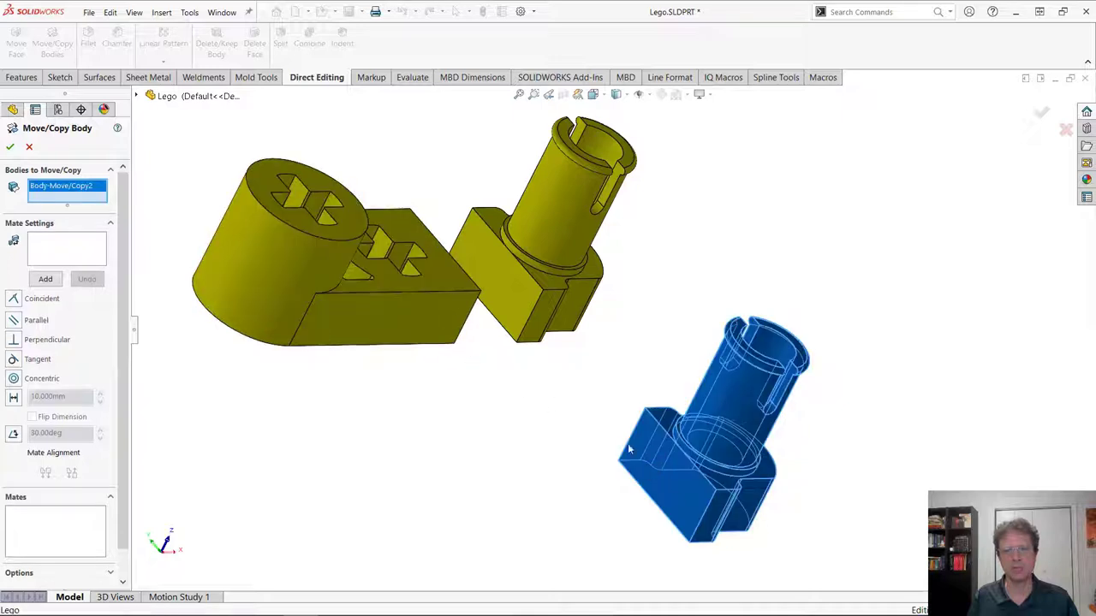
# - Add two Coincident face mates to the main part, flip the mate alignment, and confirm
pyautogui.click(73, 262)
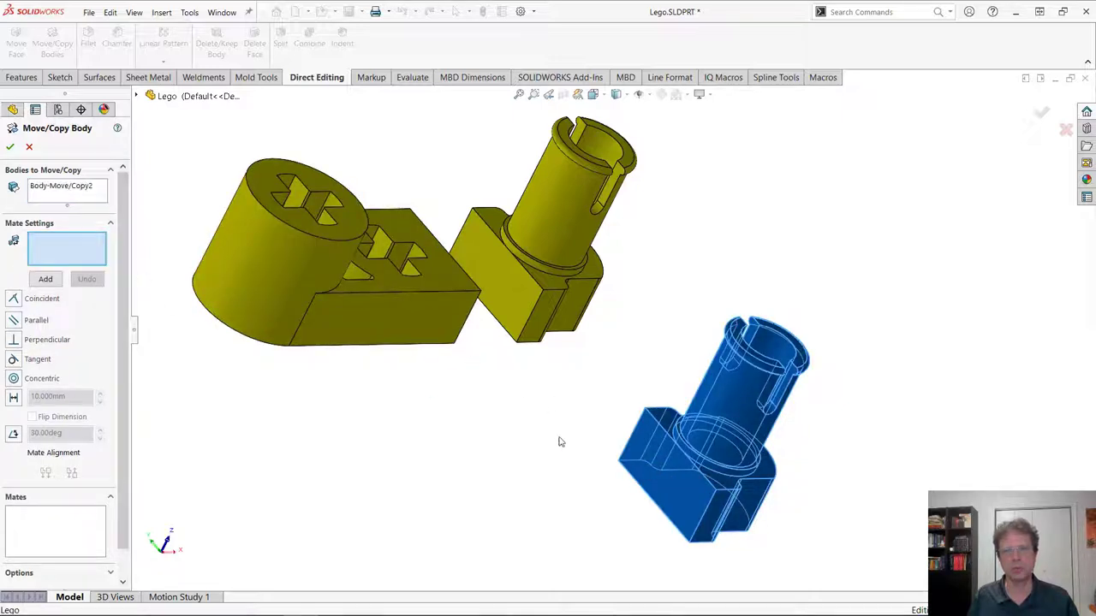
pyautogui.click(673, 465)
pyautogui.click(435, 314)
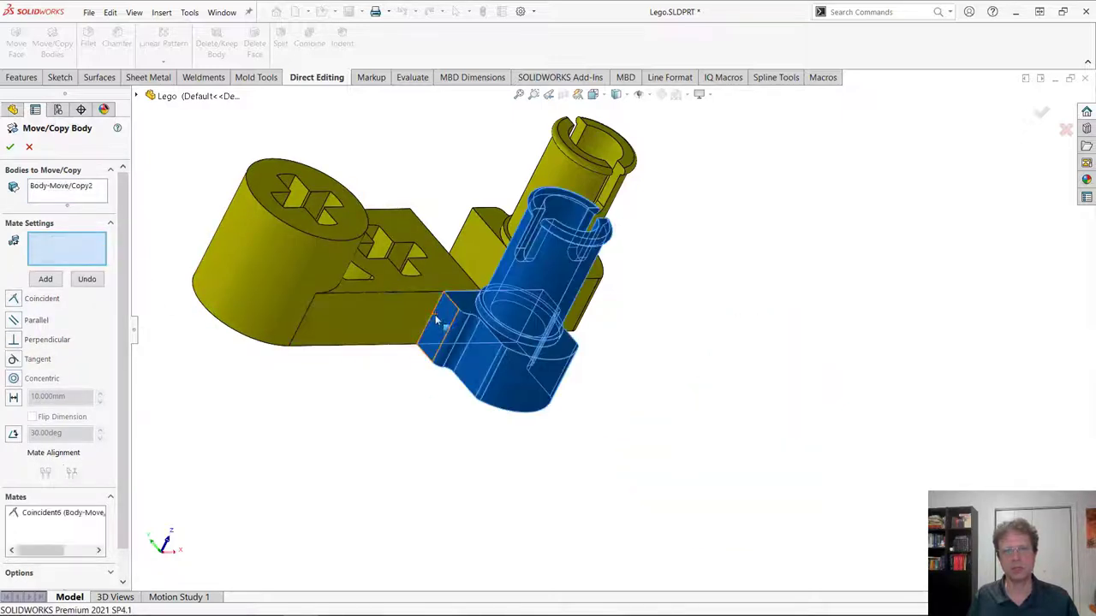
pyautogui.moveTo(773, 437); pyautogui.dragTo(557, 351, button='middle')
pyautogui.click(532, 313)
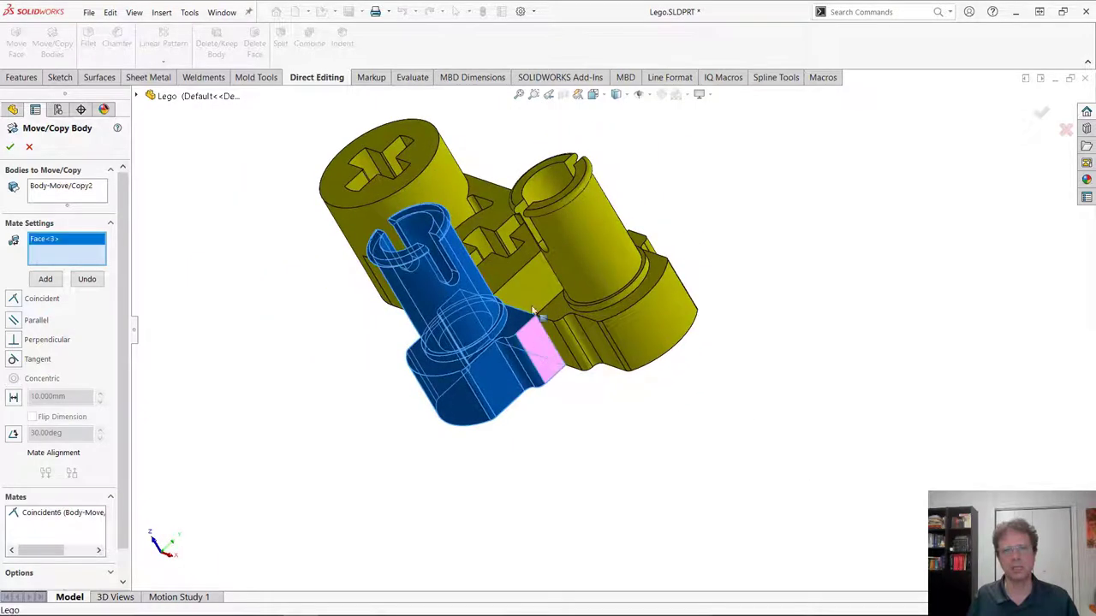
pyautogui.click(526, 286)
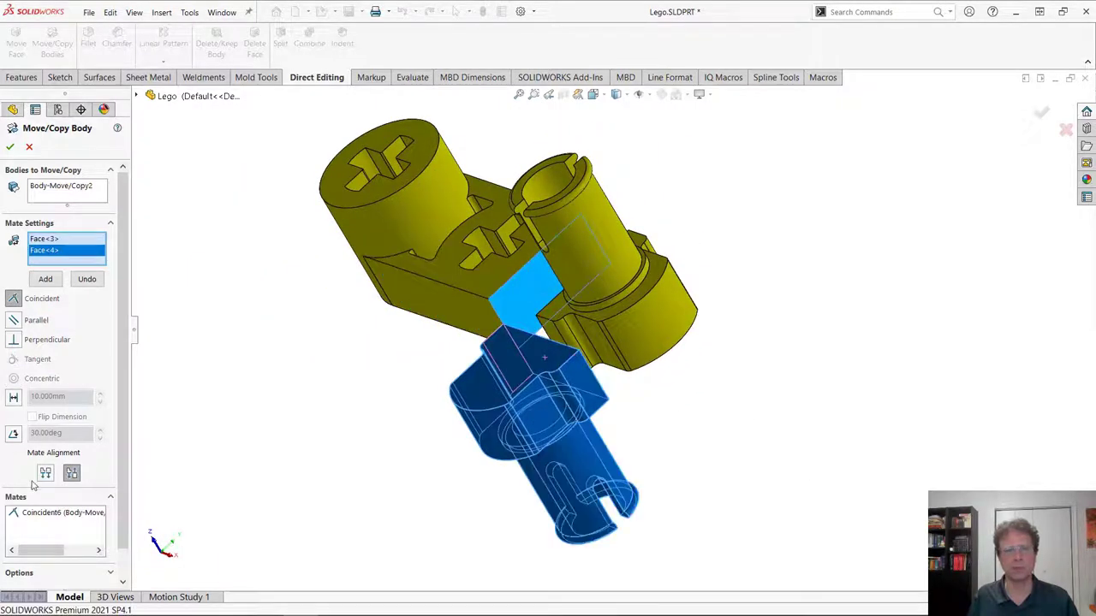
pyautogui.click(45, 473)
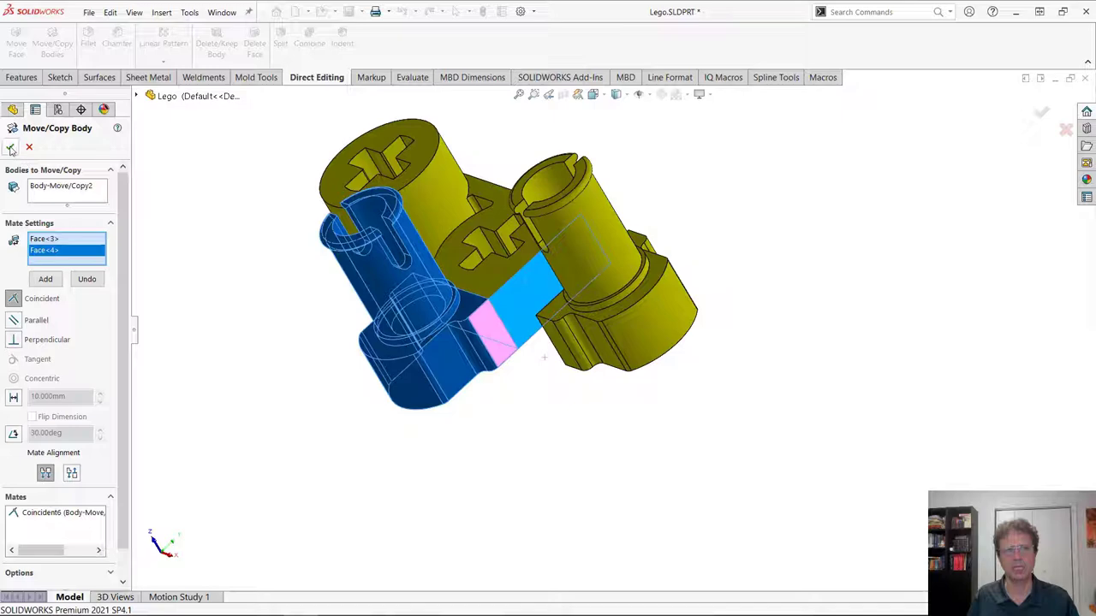
pyautogui.press('Return')
pyautogui.moveTo(577, 430); pyautogui.dragTo(670, 504, button='middle')
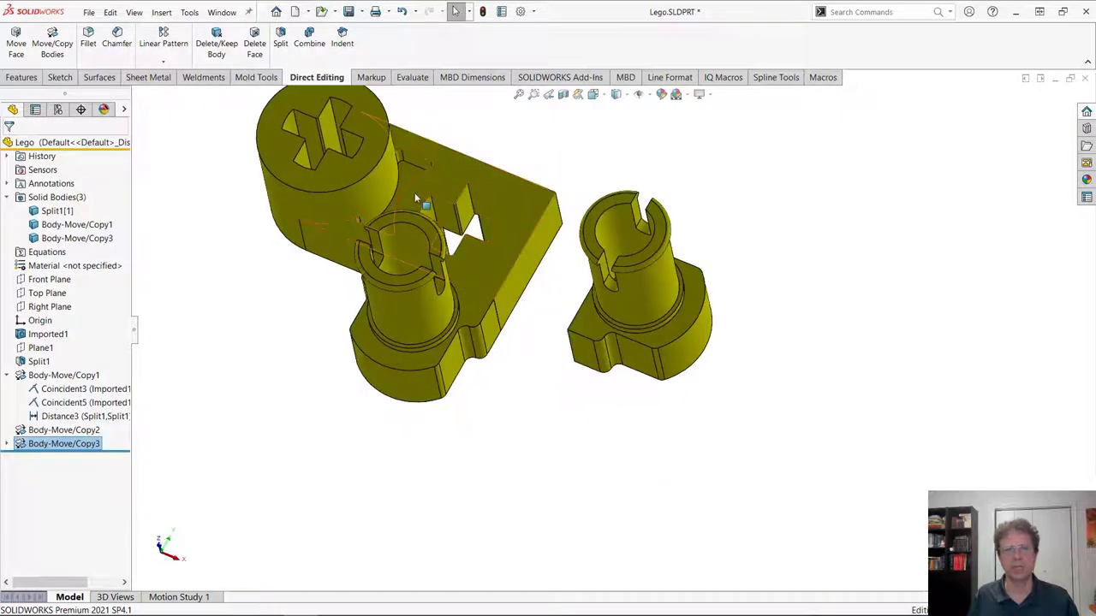
pyautogui.moveTo(421, 200); pyautogui.dragTo(597, 229, button='middle')
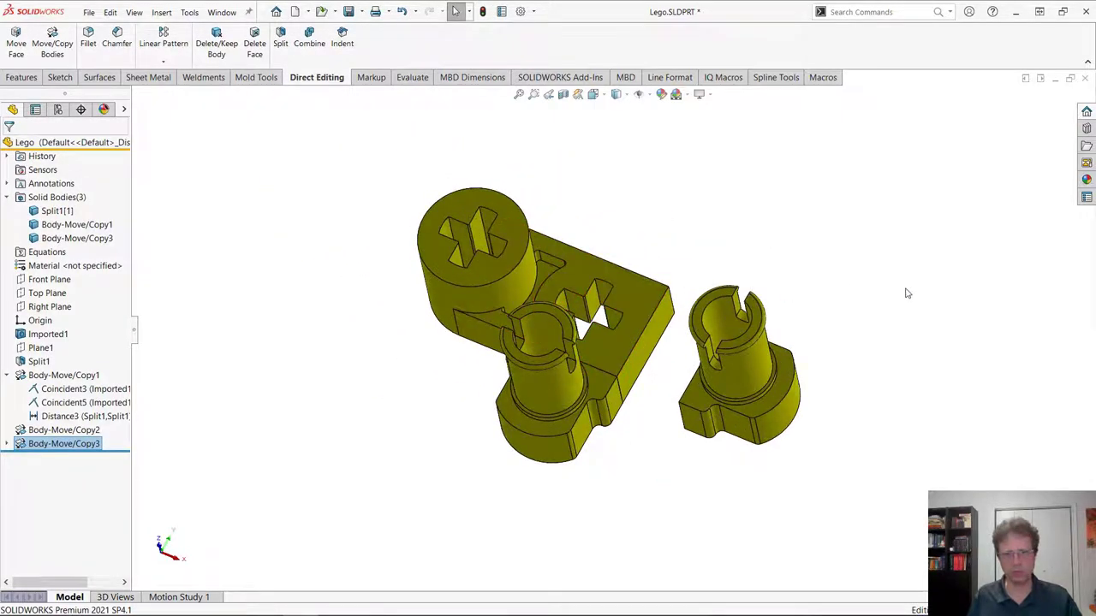
pyautogui.hotkey('alt', 'Tab')
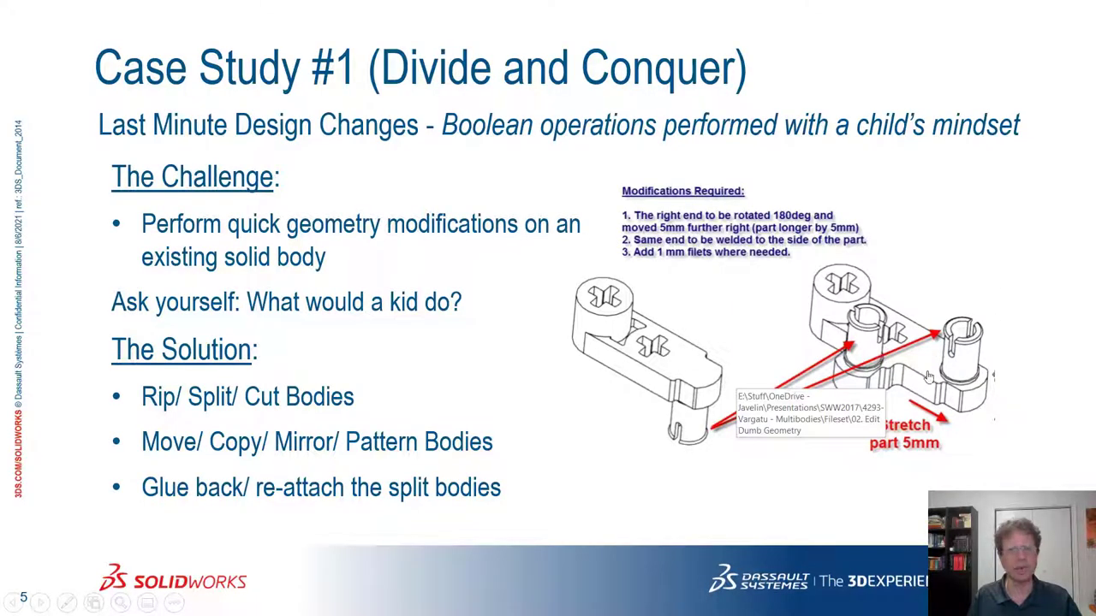
pyautogui.hotkey('alt', 'Tab')
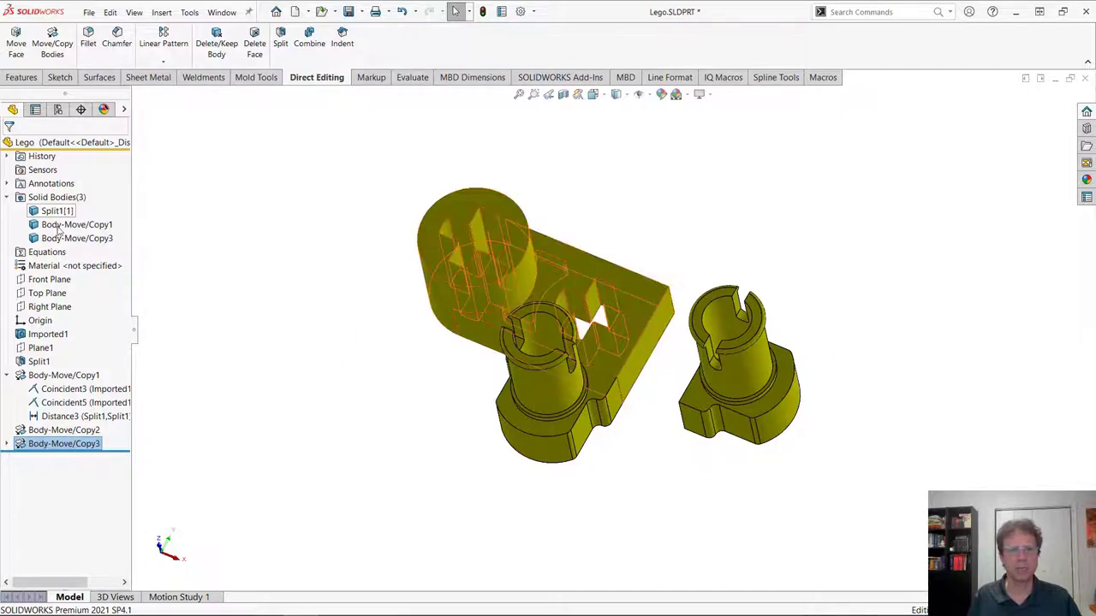
# - Sketch on the main body's cut end face and convert its edges into sketch entities
pyautogui.click(643, 359)
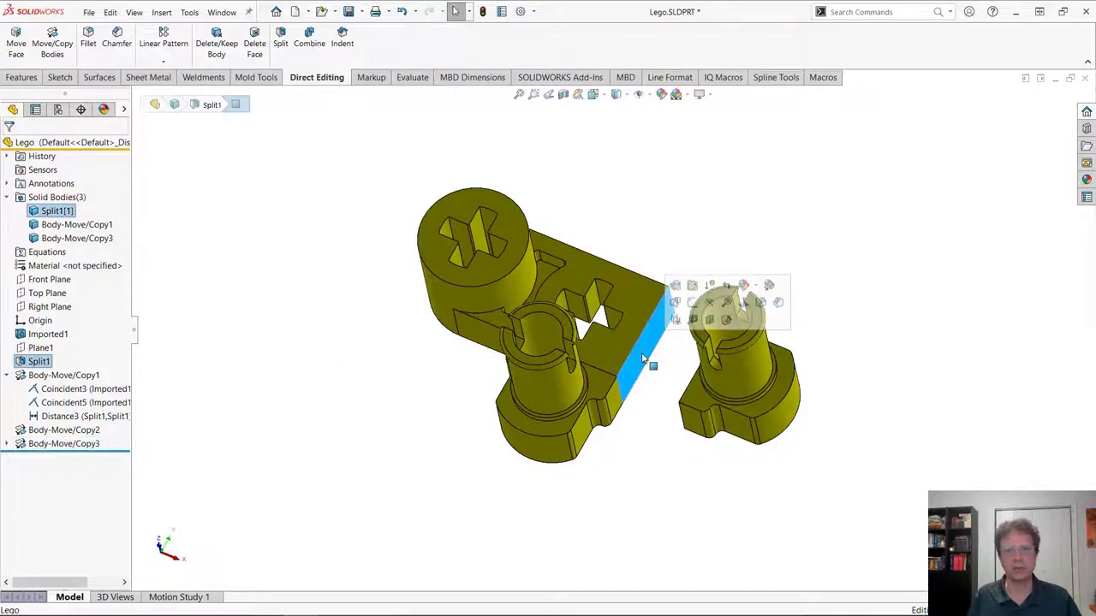
pyautogui.click(690, 302)
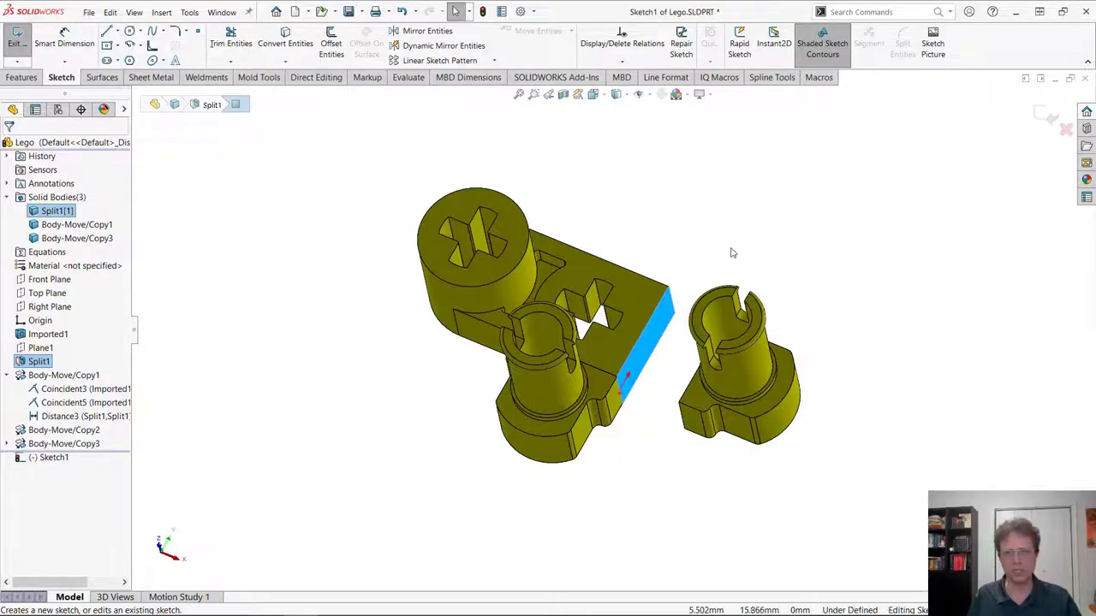
pyautogui.press('s')
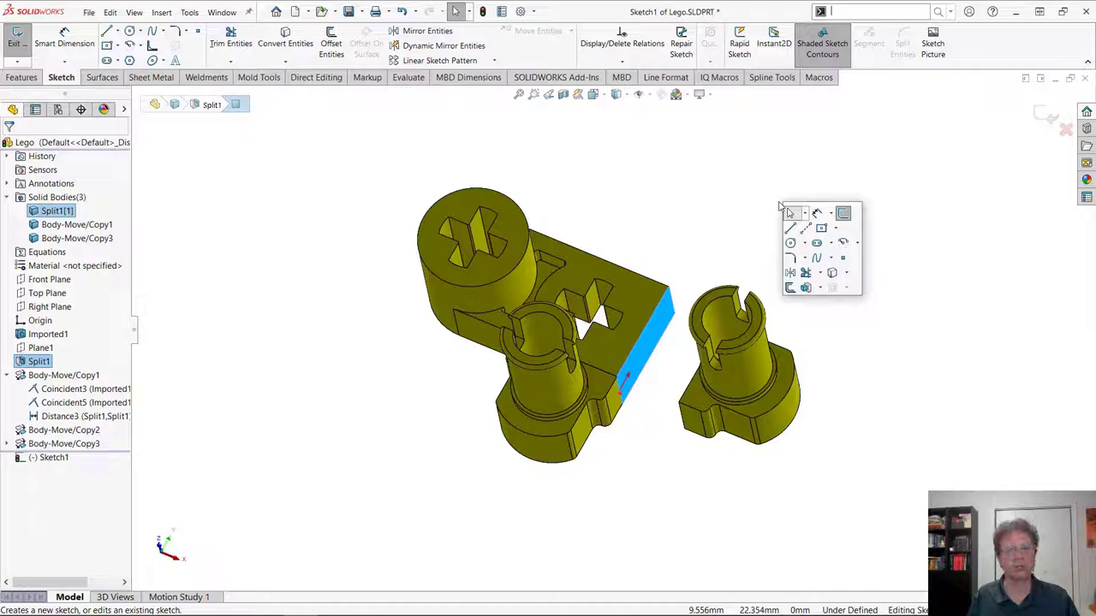
pyautogui.click(835, 275)
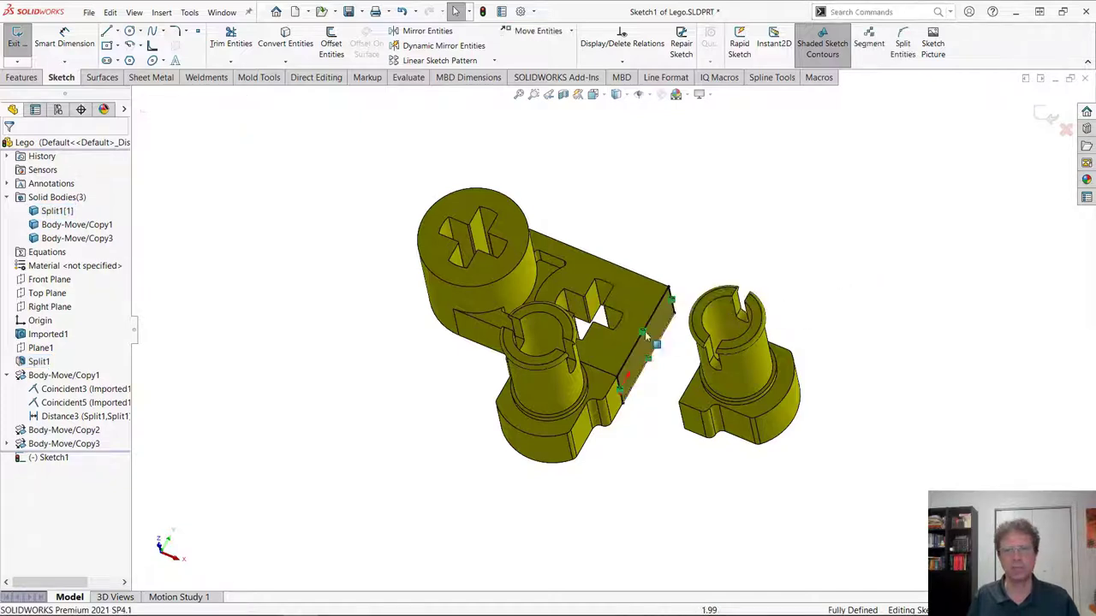
# - Extrude the sketch as a boss Up To Next with Feature Scope set to All bodies
pyautogui.press('s')
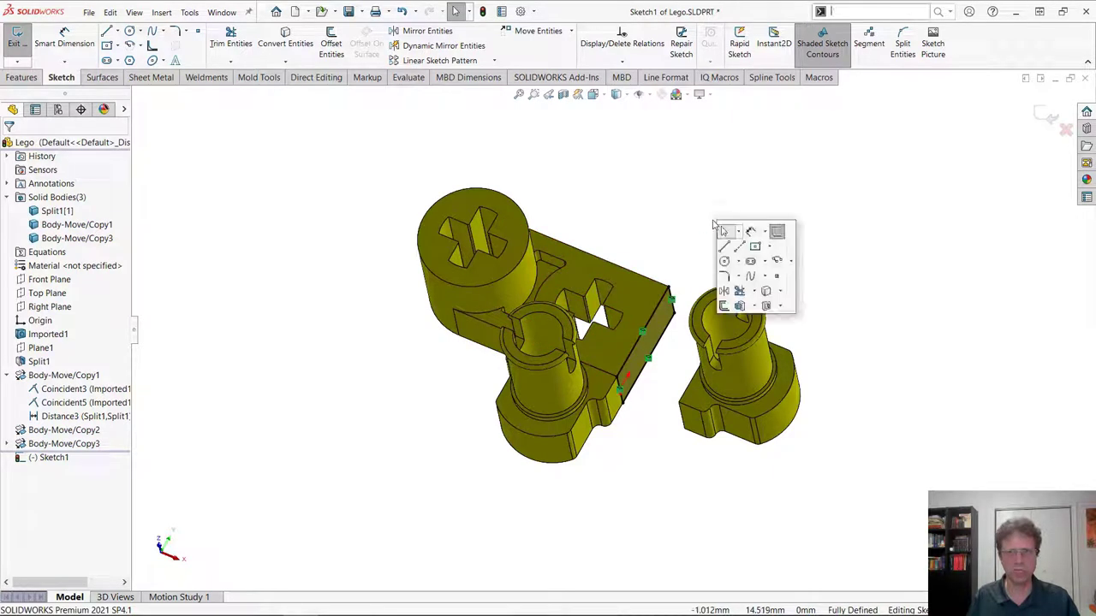
pyautogui.click(740, 309)
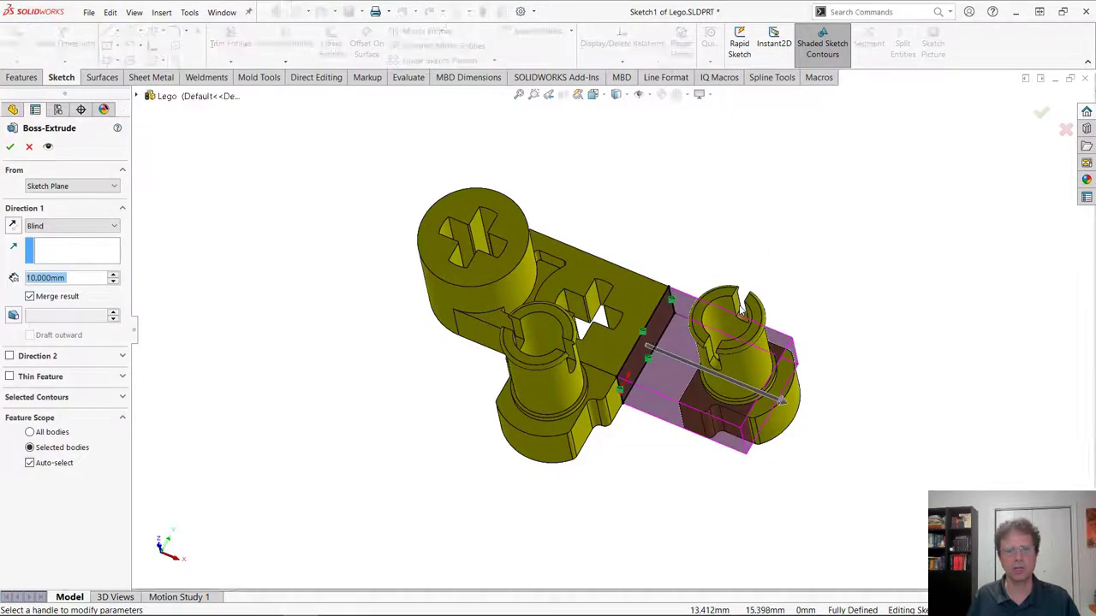
pyautogui.rightClick(813, 225)
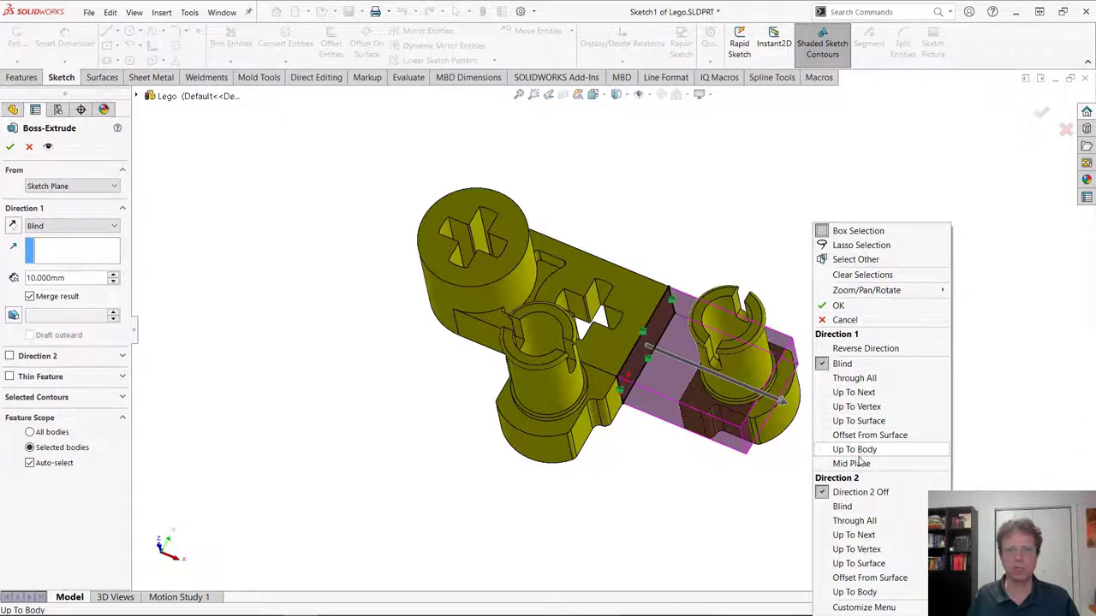
pyautogui.click(854, 392)
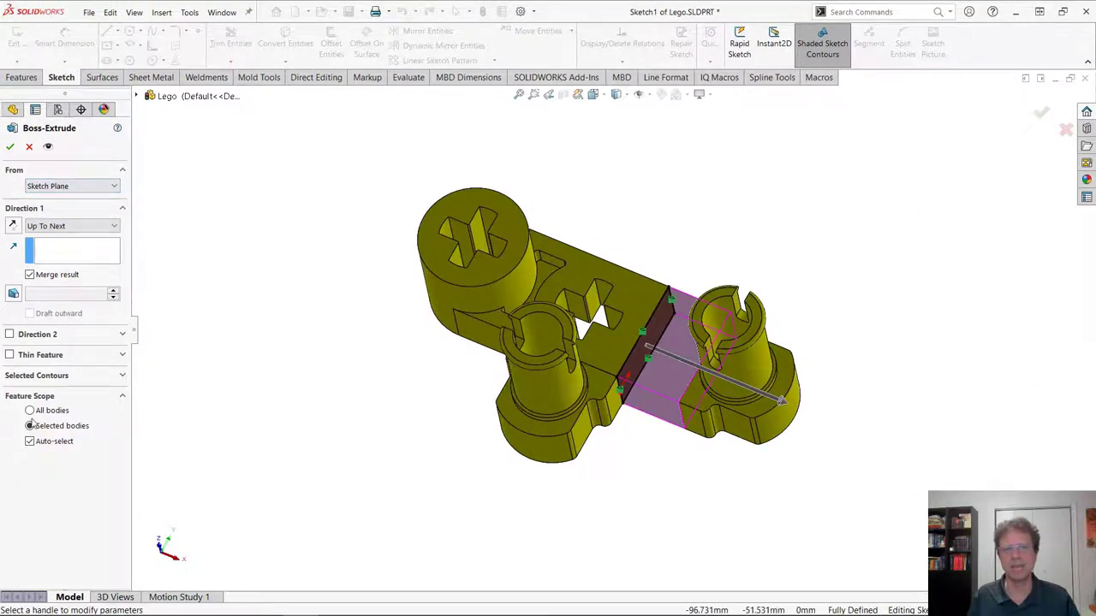
pyautogui.click(34, 411)
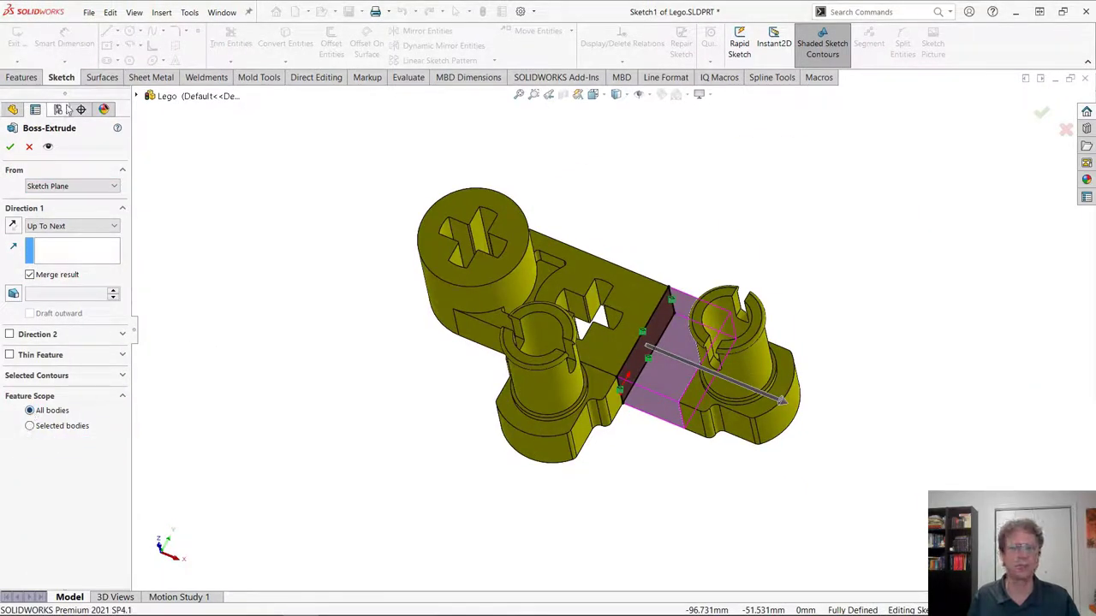
pyautogui.click(9, 147)
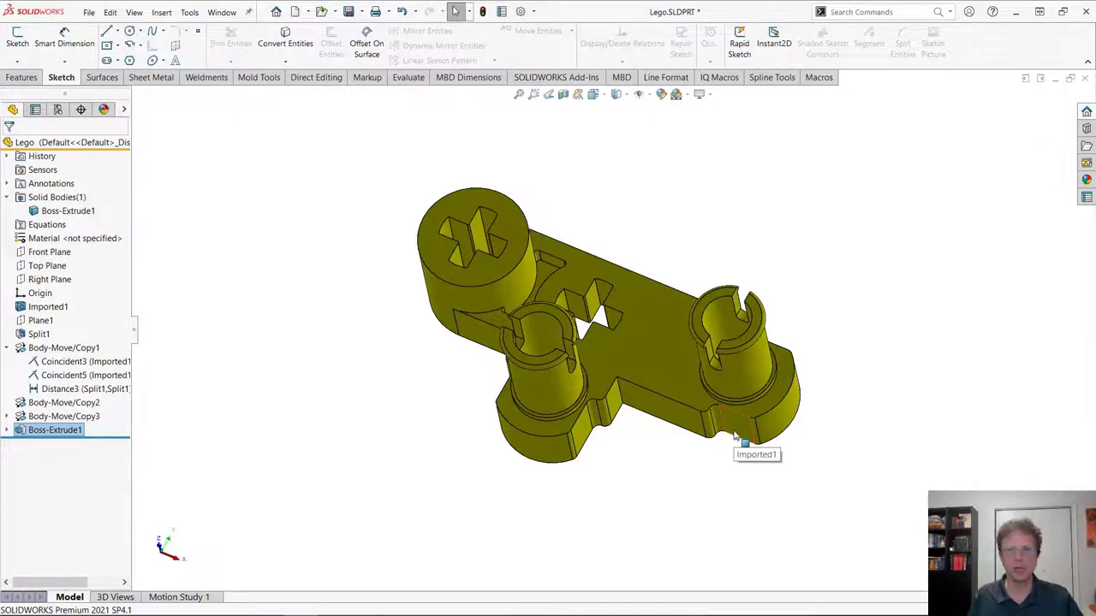
# - Advance the slide show to the mirrored second cylindrical boss step, then return to SOLIDWORKS
pyautogui.hotkey('alt', 'Tab')
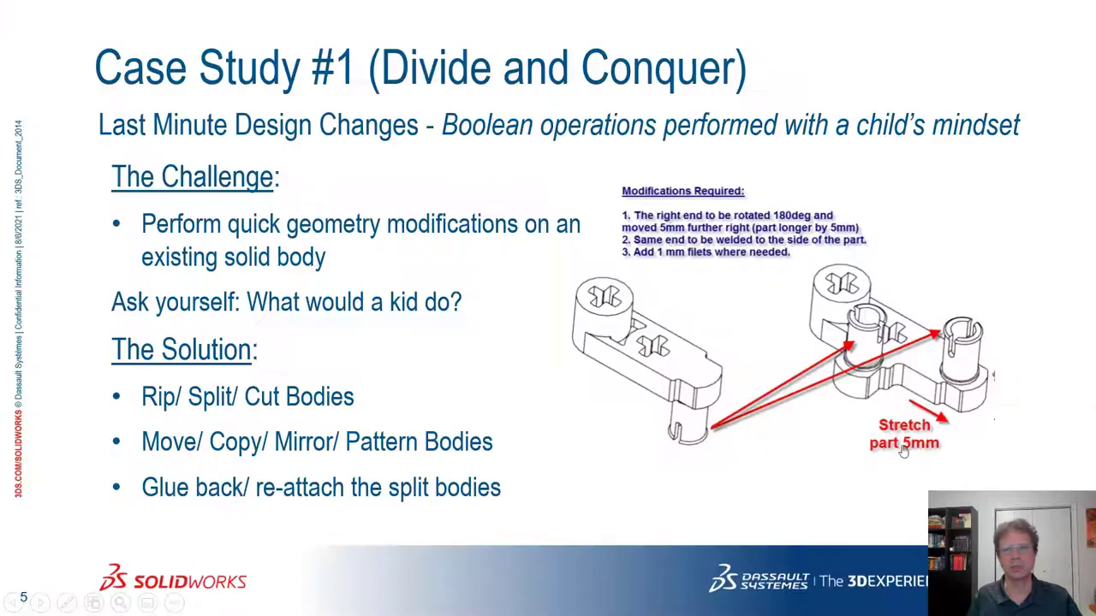
pyautogui.click(1046, 423)
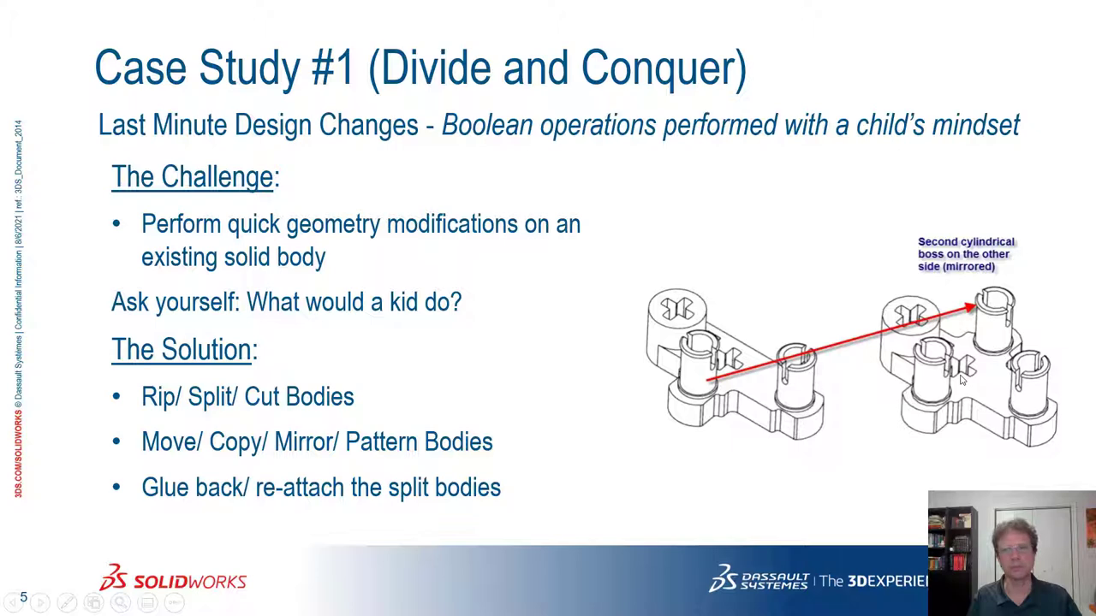
pyautogui.hotkey('alt', 'Tab')
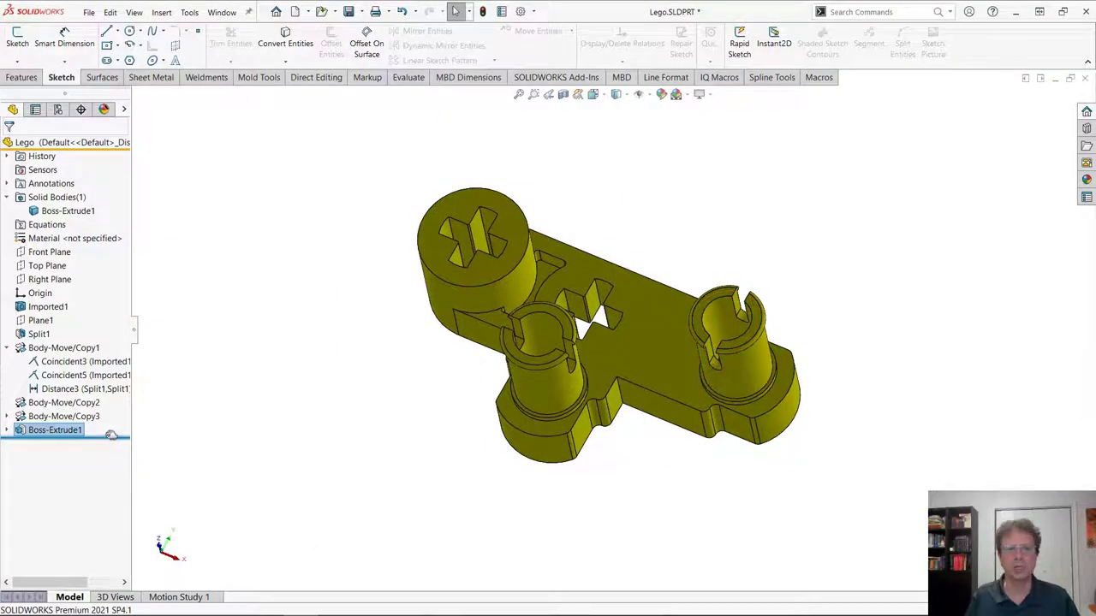
# - Move the rollback bar up to just below Imported1 and view the original unsplit body
pyautogui.moveTo(111, 435); pyautogui.dragTo(109, 422)
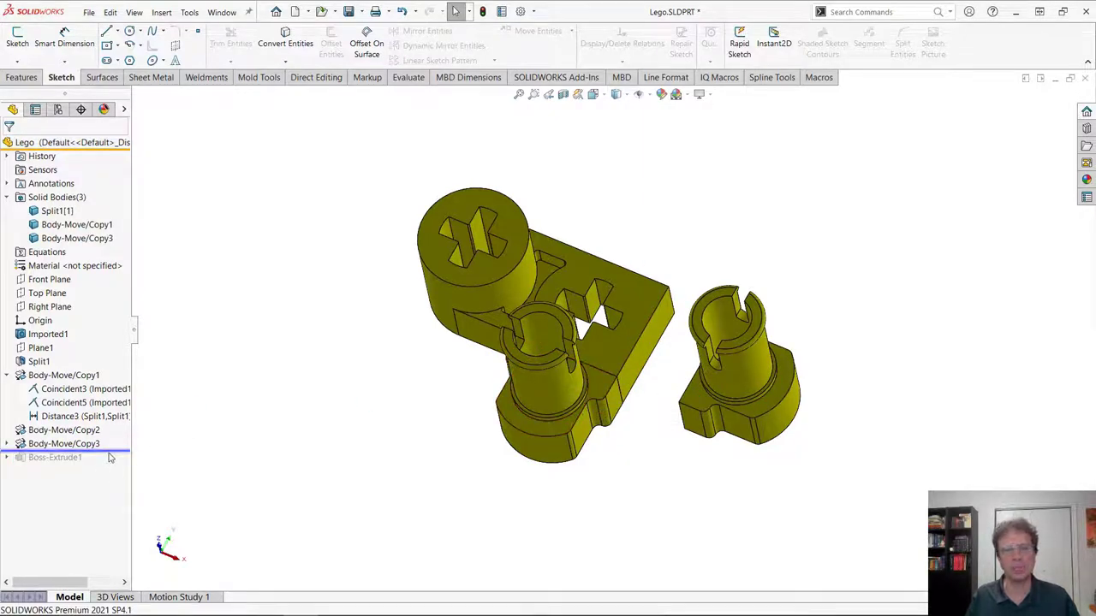
pyautogui.moveTo(107, 451); pyautogui.dragTo(84, 342)
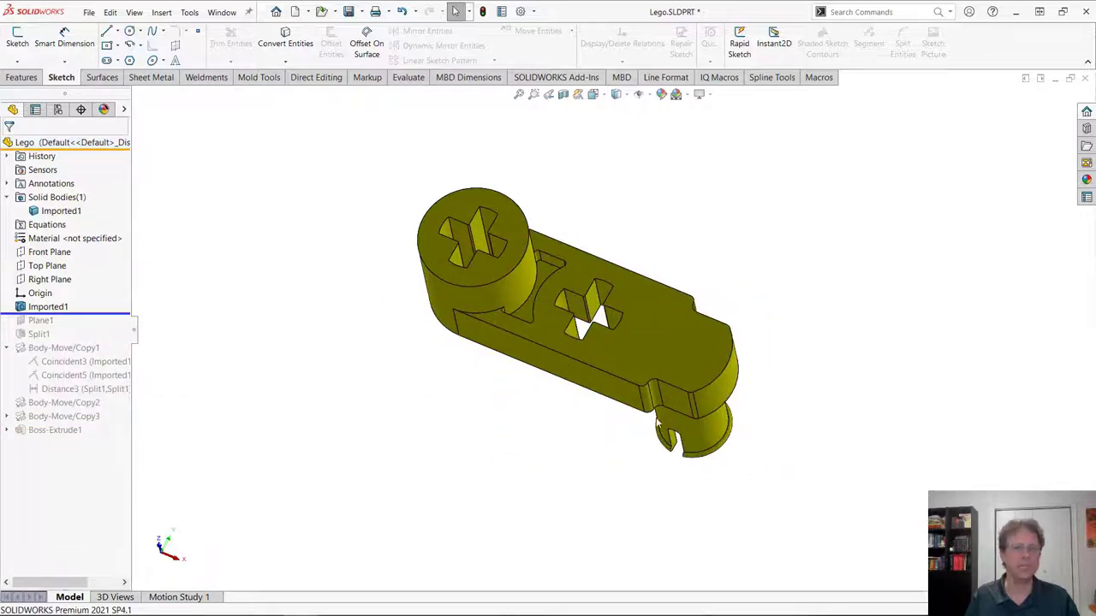
pyautogui.moveTo(657, 424); pyautogui.dragTo(673, 365, button='middle')
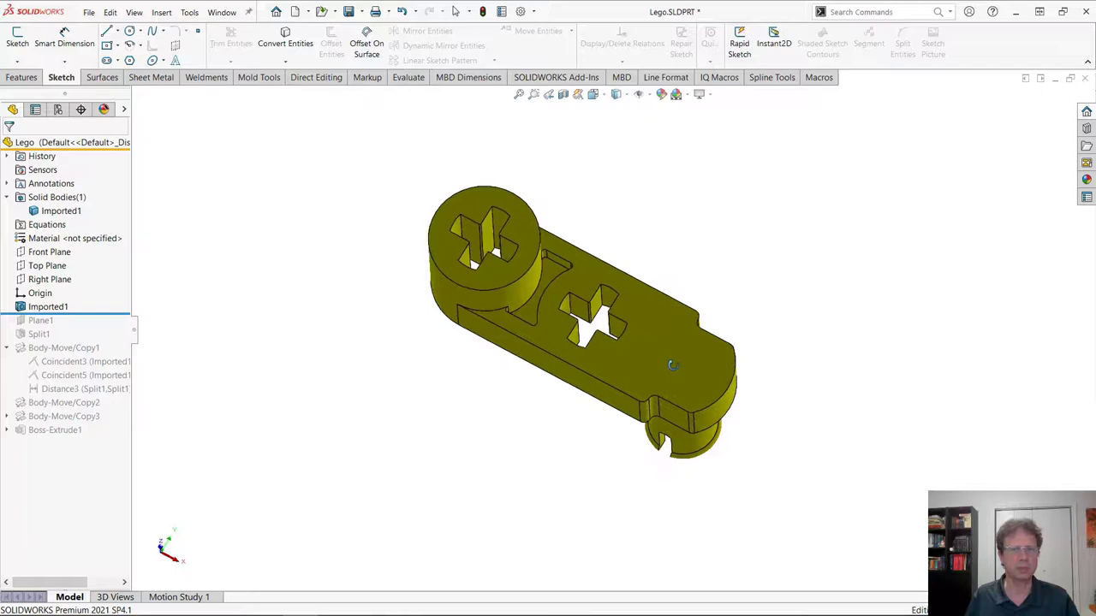
# - Start a Symmetry Check and pick the two opposite parallel faces of the part
pyautogui.click(409, 78)
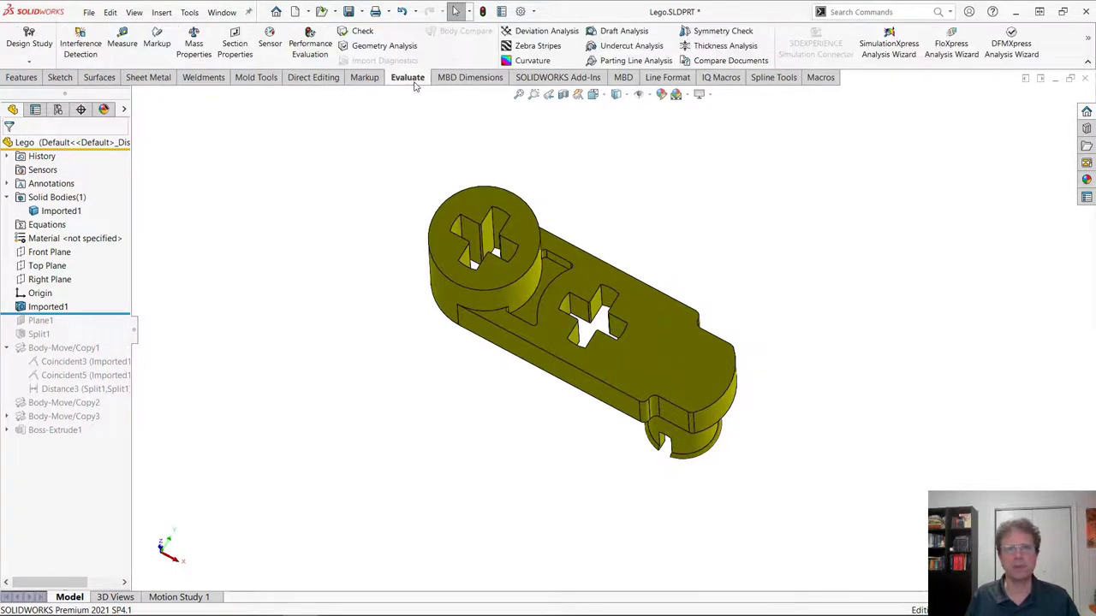
pyautogui.click(708, 34)
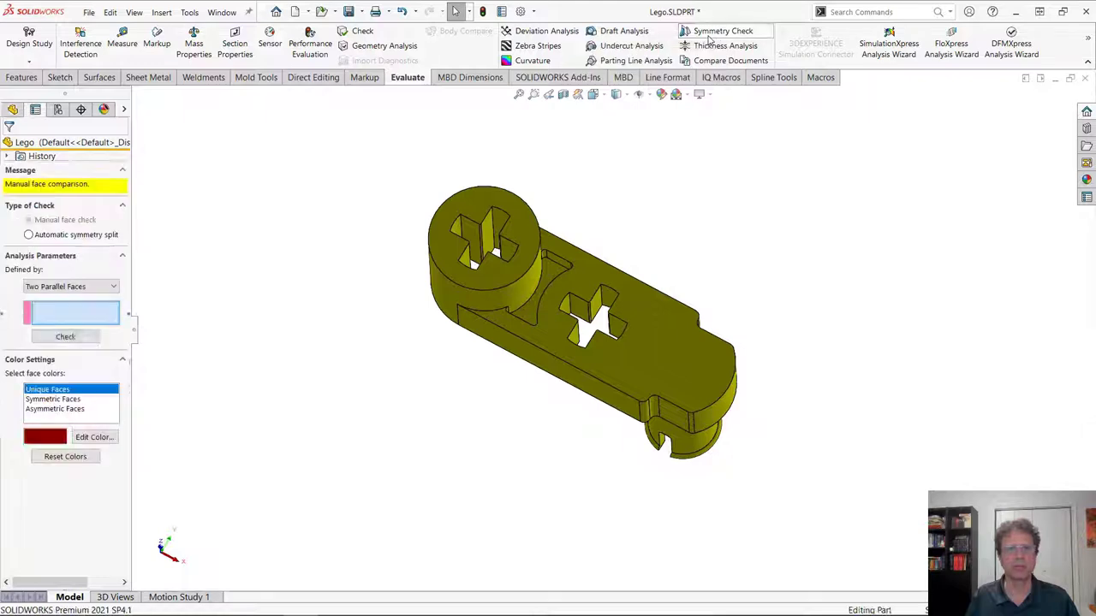
pyautogui.click(564, 368)
pyautogui.moveTo(753, 414); pyautogui.dragTo(648, 330, button='middle')
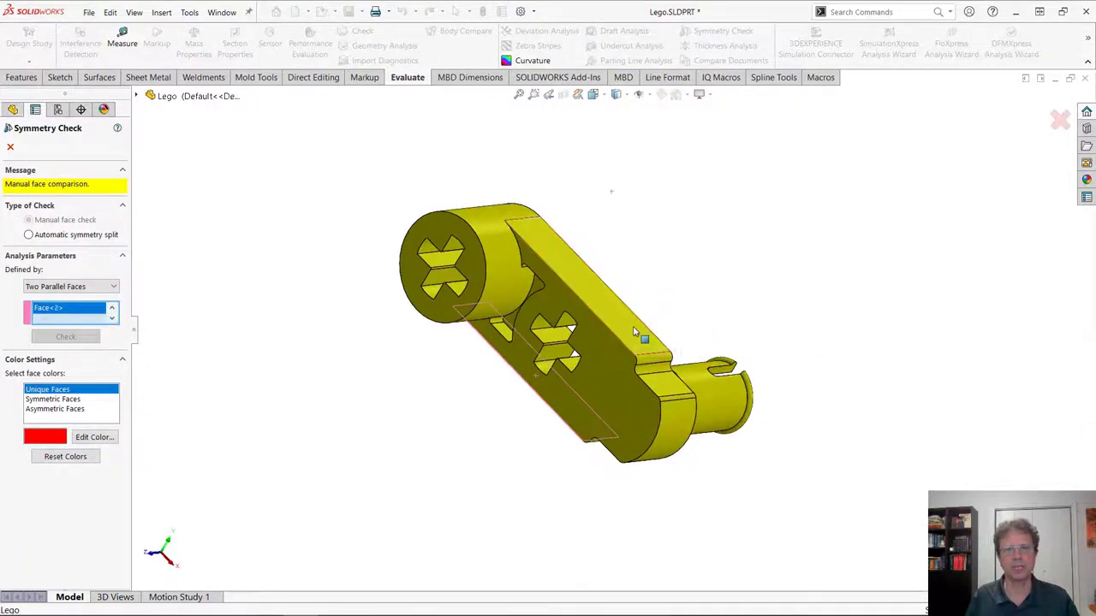
pyautogui.click(641, 335)
pyautogui.moveTo(753, 318); pyautogui.dragTo(771, 162, button='middle')
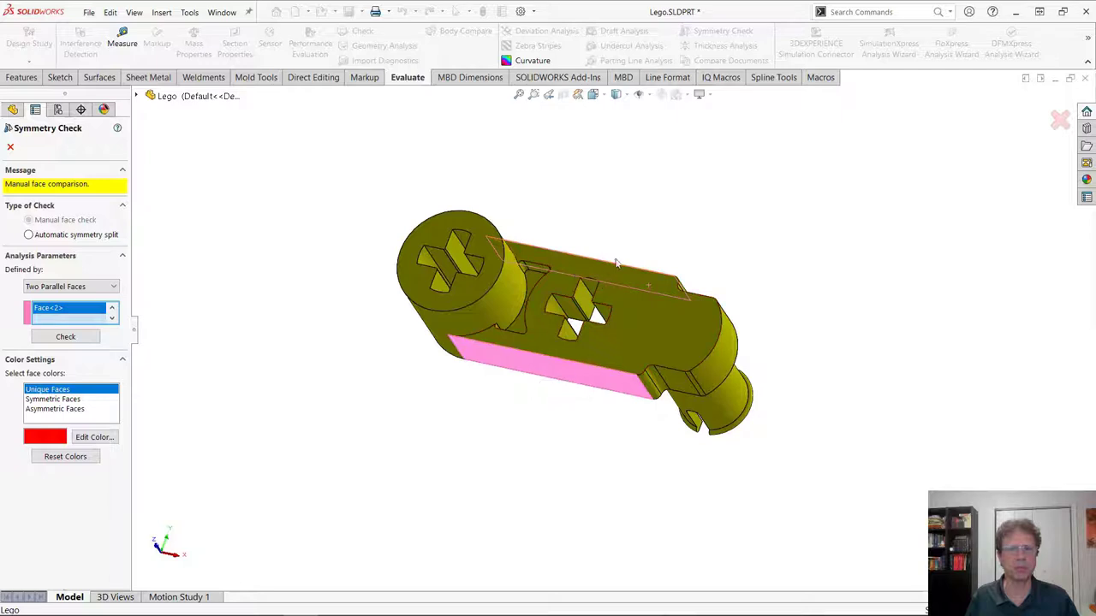
pyautogui.click(629, 278)
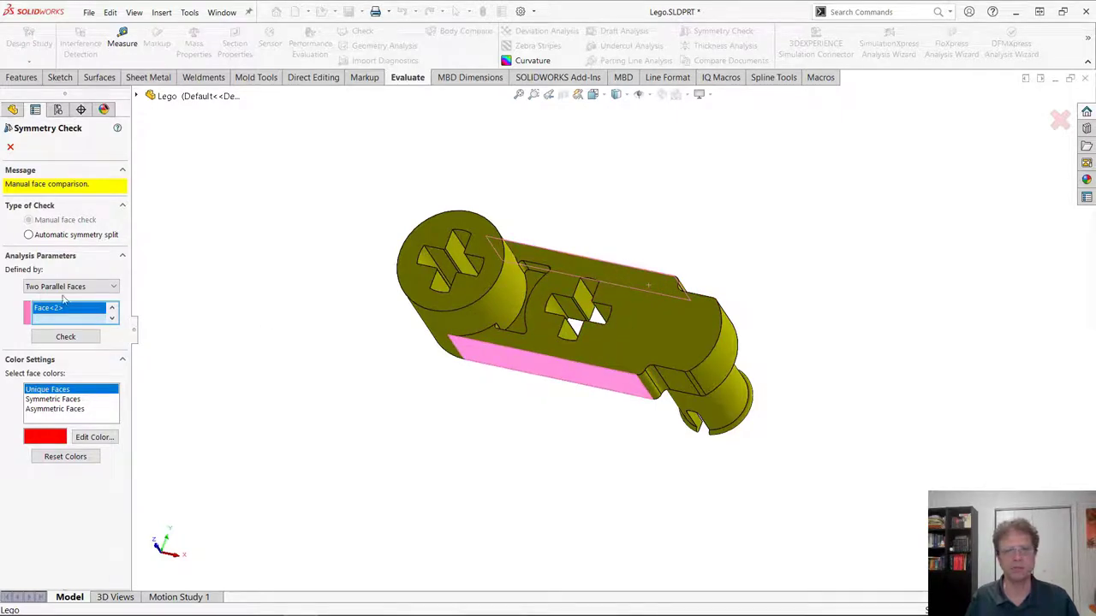
# - Run the check, dismiss the 'Part is symmetric' message, and close the Symmetry Check
pyautogui.click(57, 337)
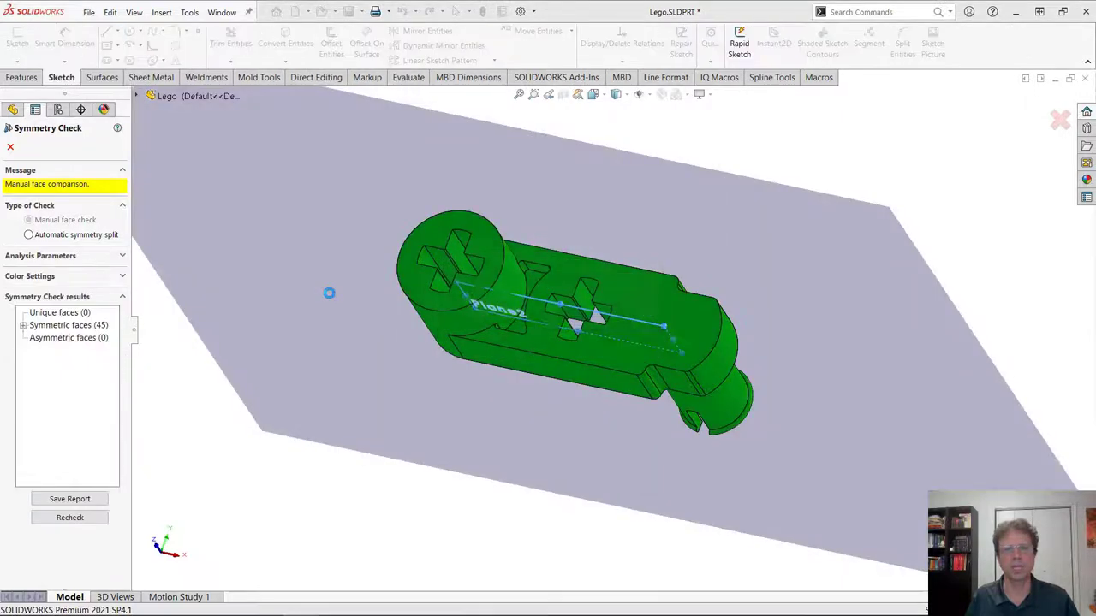
pyautogui.click(635, 313)
pyautogui.moveTo(635, 313); pyautogui.dragTo(218, 199, button='middle')
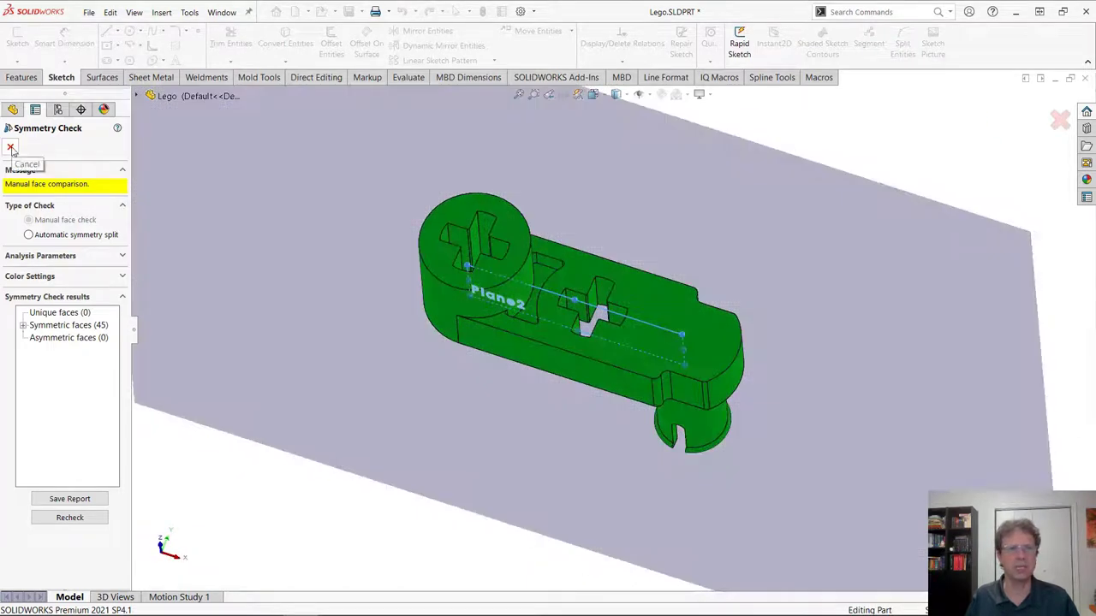
pyautogui.click(11, 148)
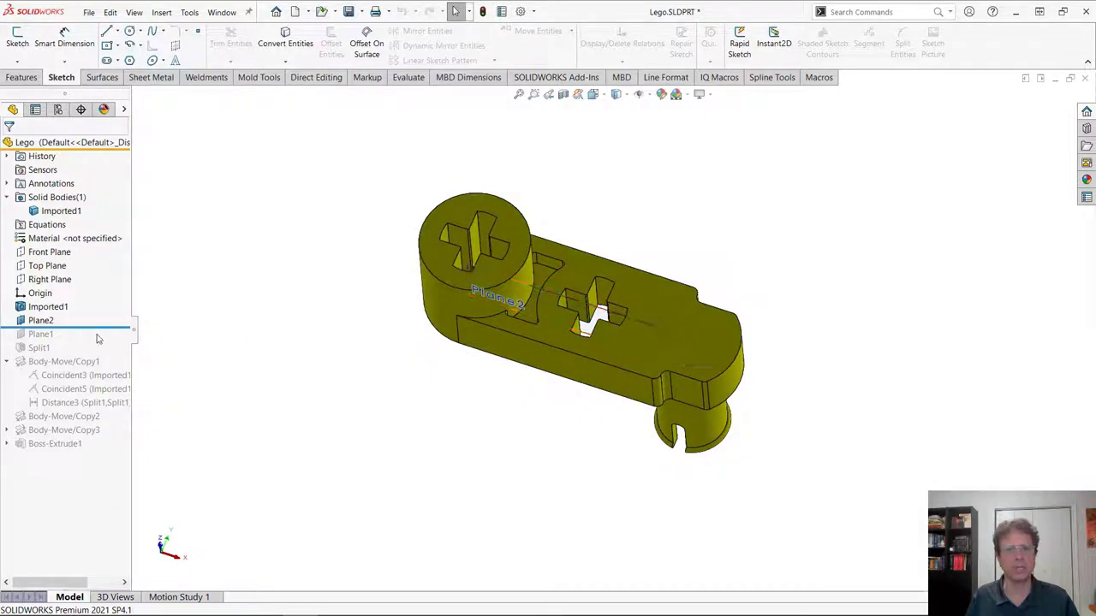
# - Roll the tree forward to the end and start a Mirror feature about Plane2
pyautogui.moveTo(105, 326); pyautogui.dragTo(89, 451)
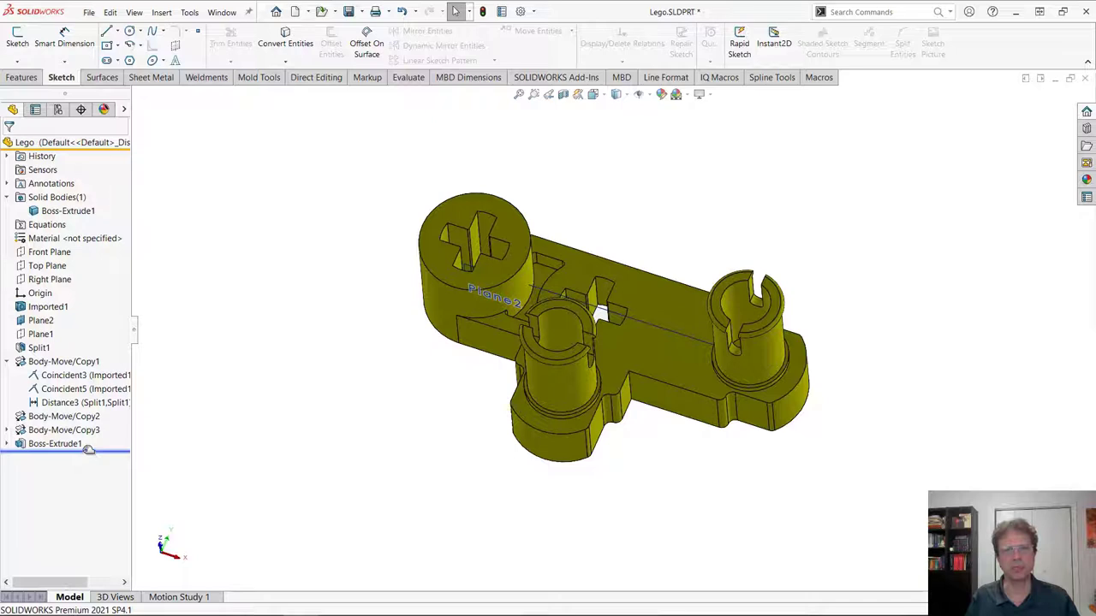
pyautogui.click(47, 323)
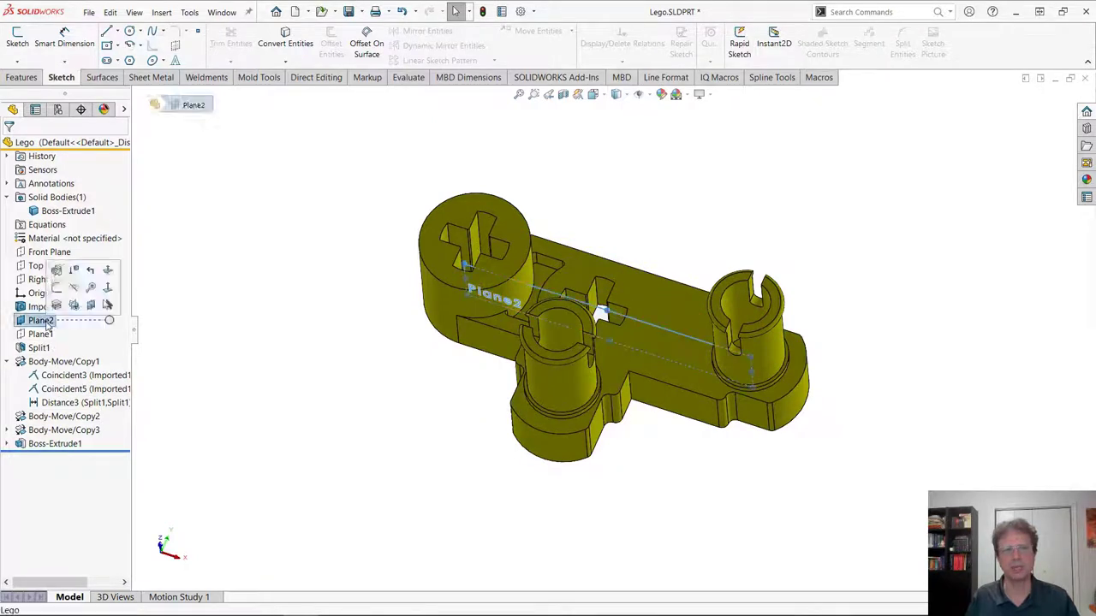
pyautogui.click(22, 77)
pyautogui.click(420, 60)
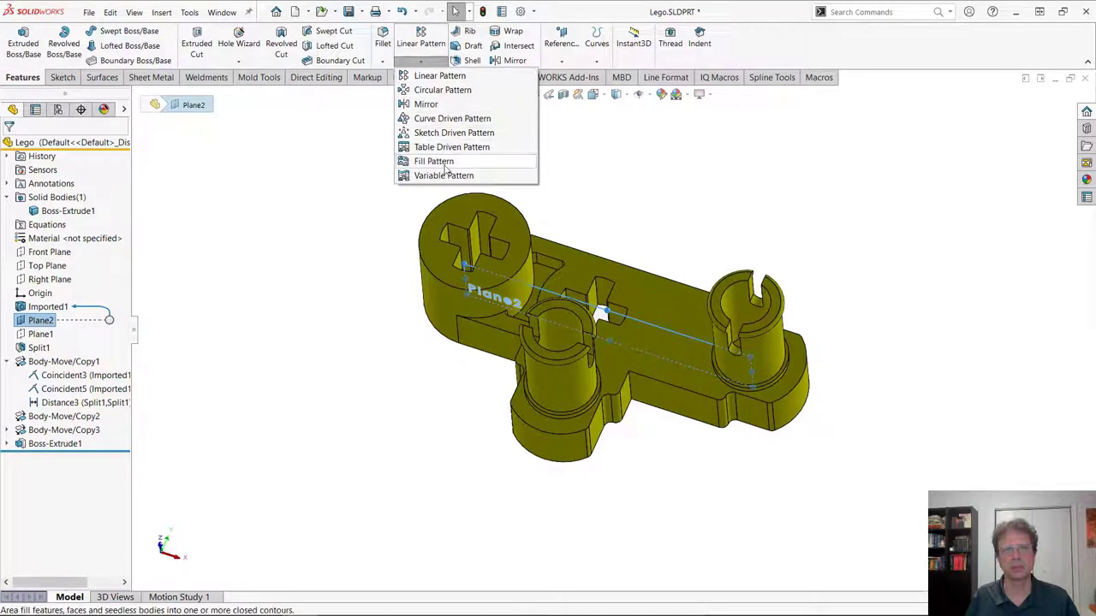
pyautogui.click(442, 106)
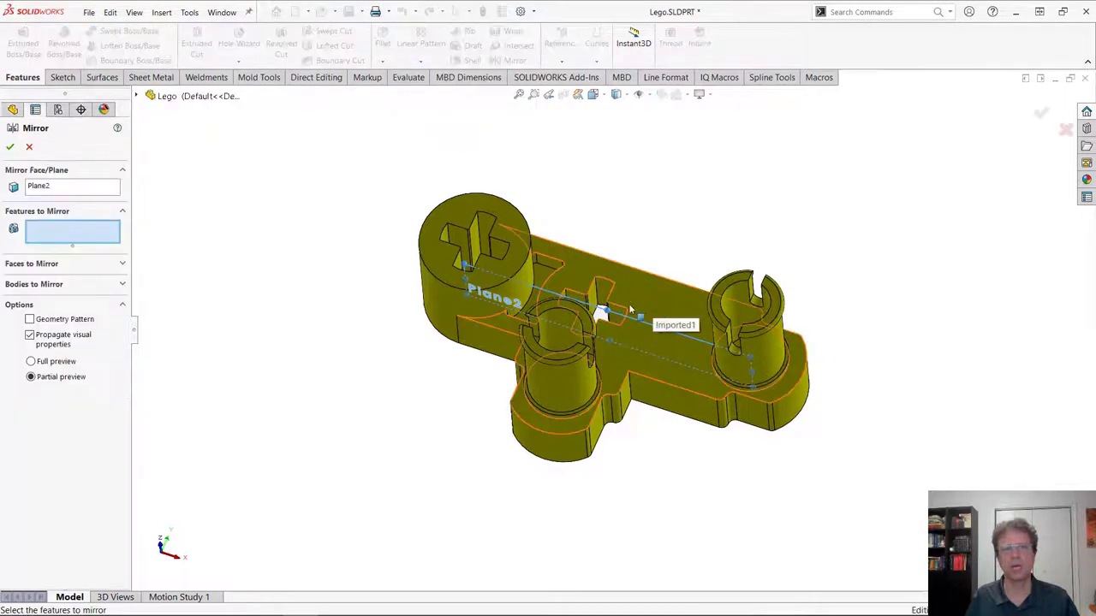
# - Mirror the Boss-Extrude1 body with merged solids, confirm, and return to isometric view
pyautogui.click(61, 285)
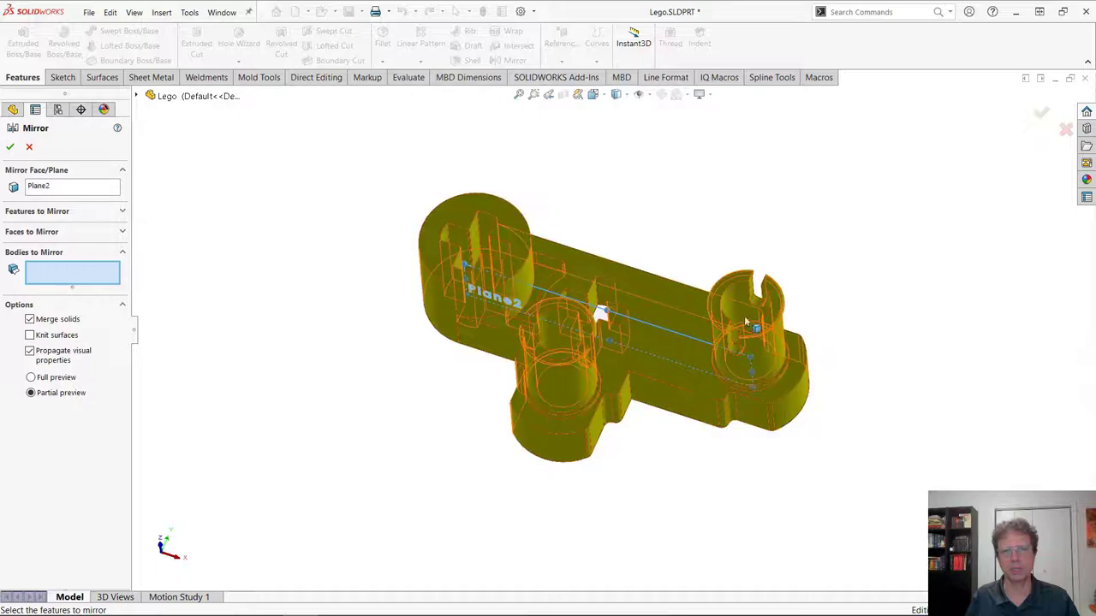
pyautogui.click(689, 325)
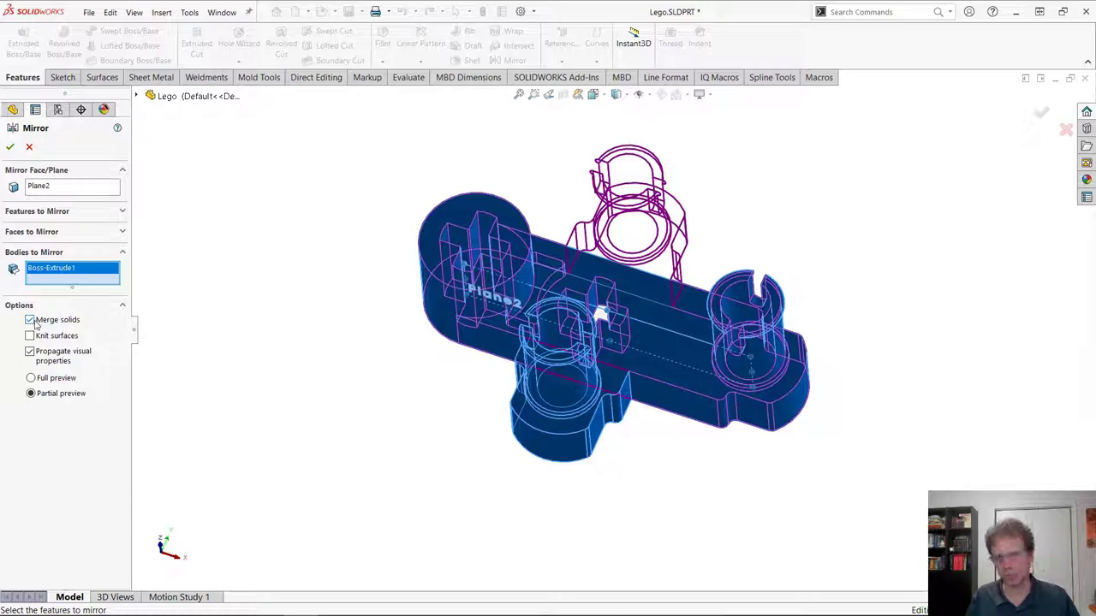
pyautogui.click(11, 146)
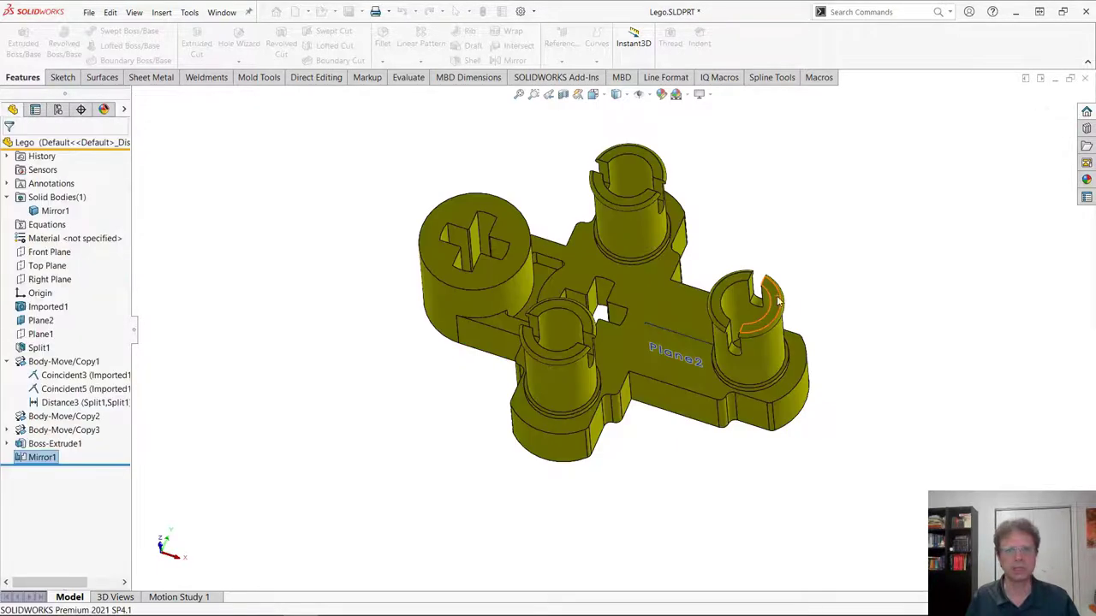
pyautogui.moveTo(753, 343)
pyautogui.mouseDown(button='middle')
pyautogui.moveTo(852, 268)
pyautogui.moveTo(944, 274)
pyautogui.mouseUp(button='middle')
pyautogui.hotkey('ctrl', '7')
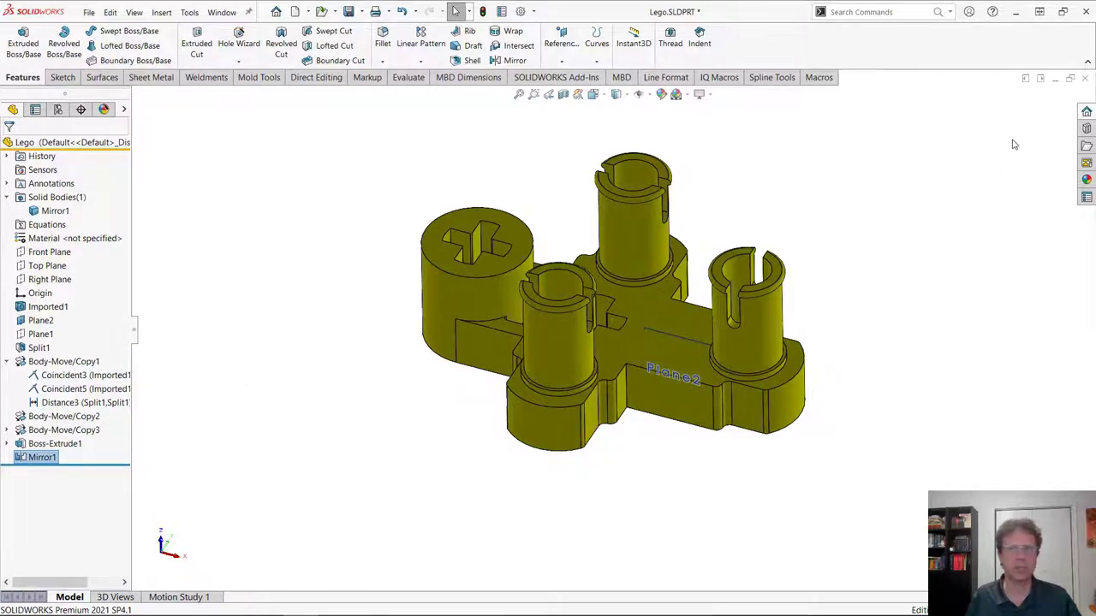
# - Close the Lego part without saving and advance the slide show to 'Case Study #2 (The Impossible Fillet)'
pyautogui.click(1086, 79)
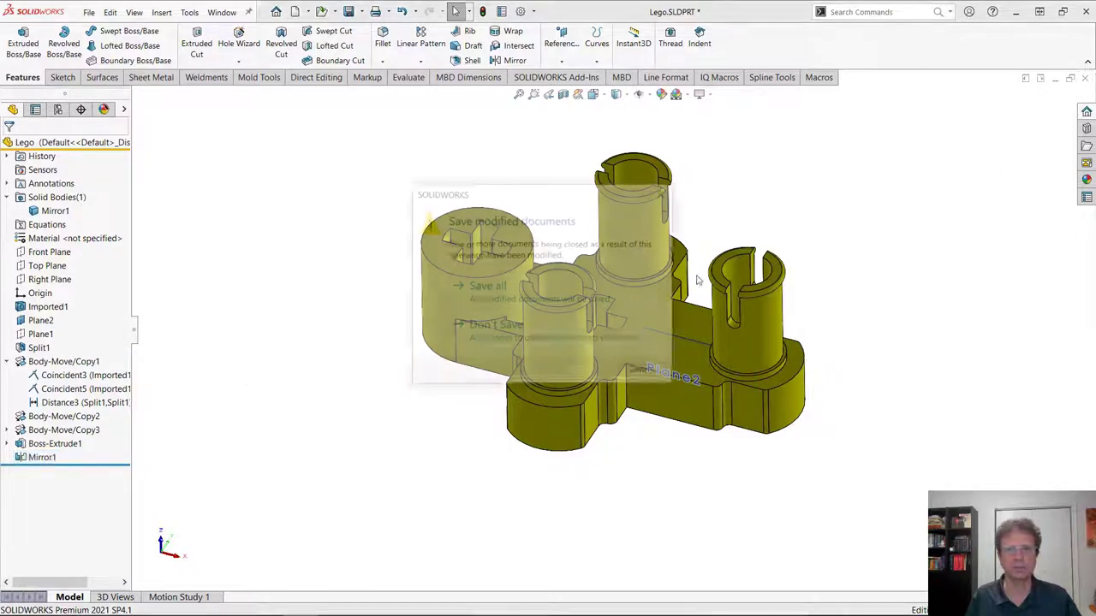
pyautogui.click(570, 345)
pyautogui.hotkey('alt', 'Tab')
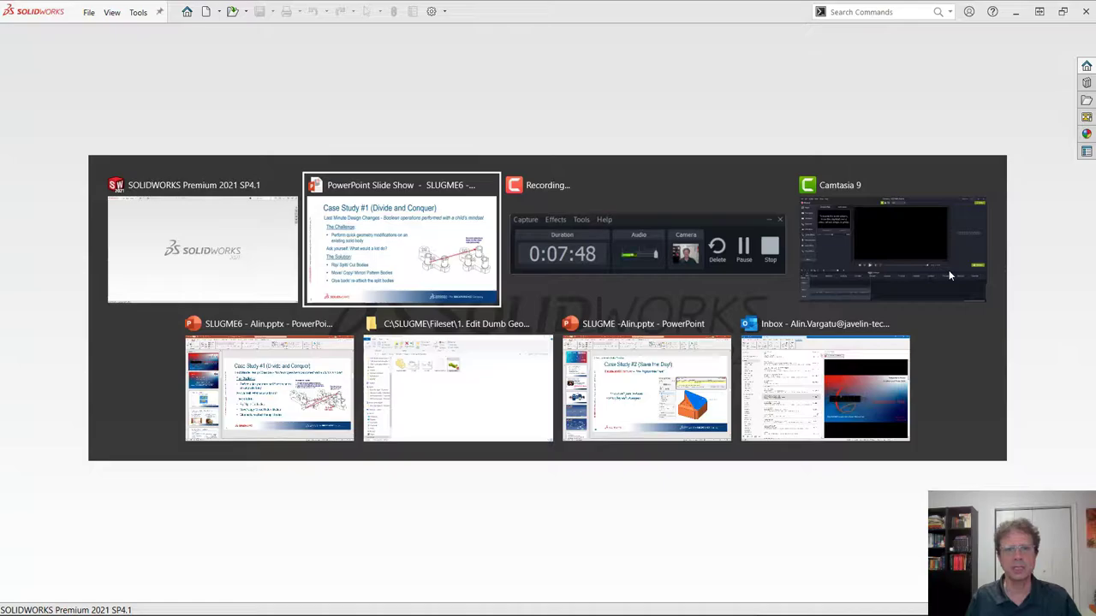
pyautogui.press('Right')
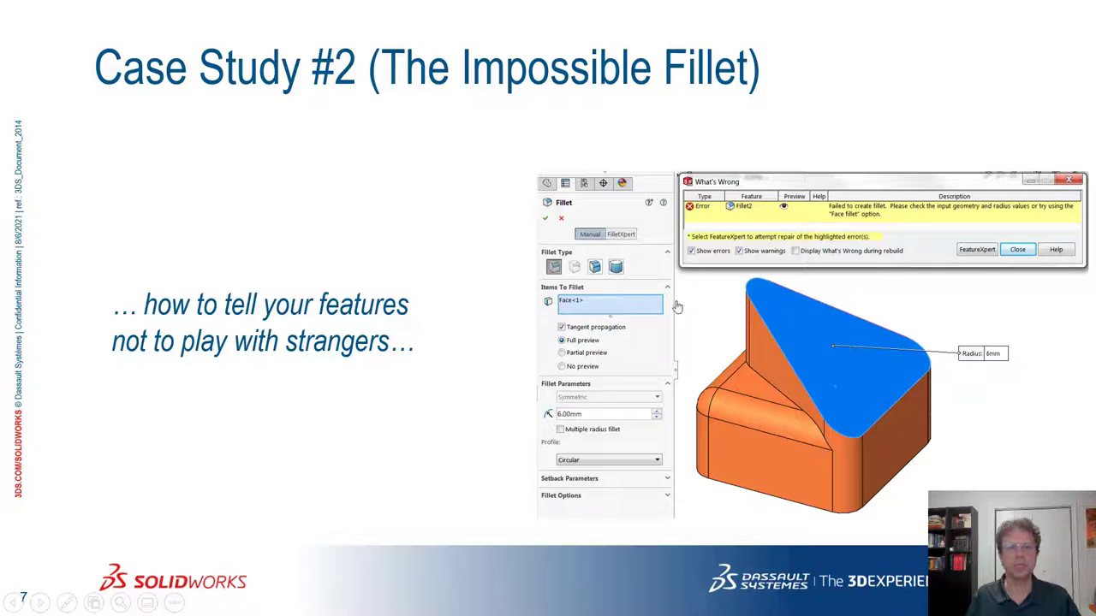
# - Go back to the SPR workaround slide, forward to the Impossible Fillet slide, then switch to SOLIDWORKS
pyautogui.press('Left')
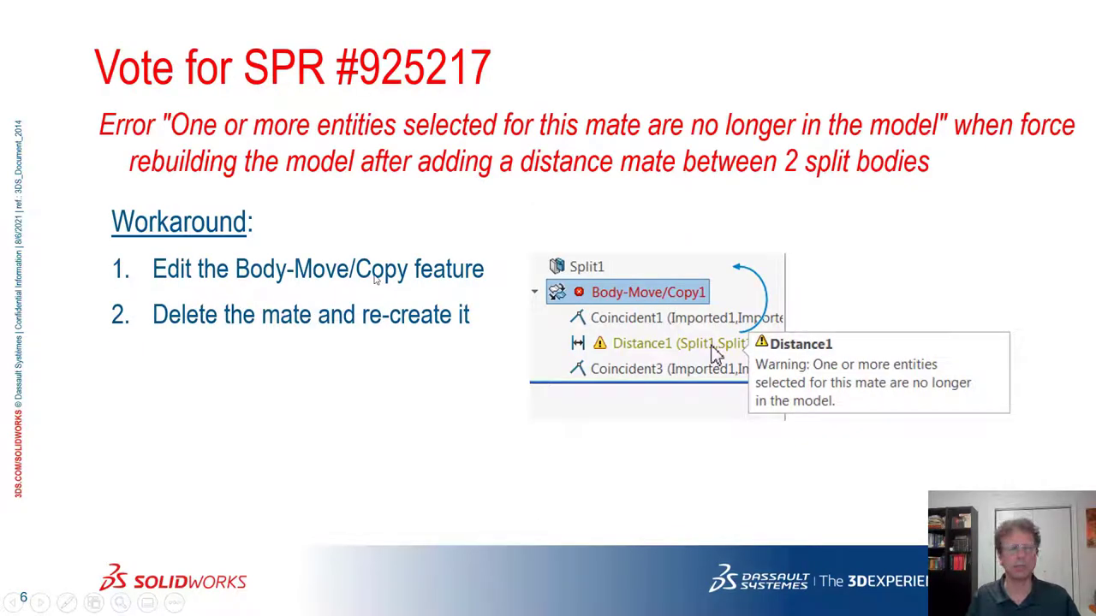
pyautogui.press('Right')
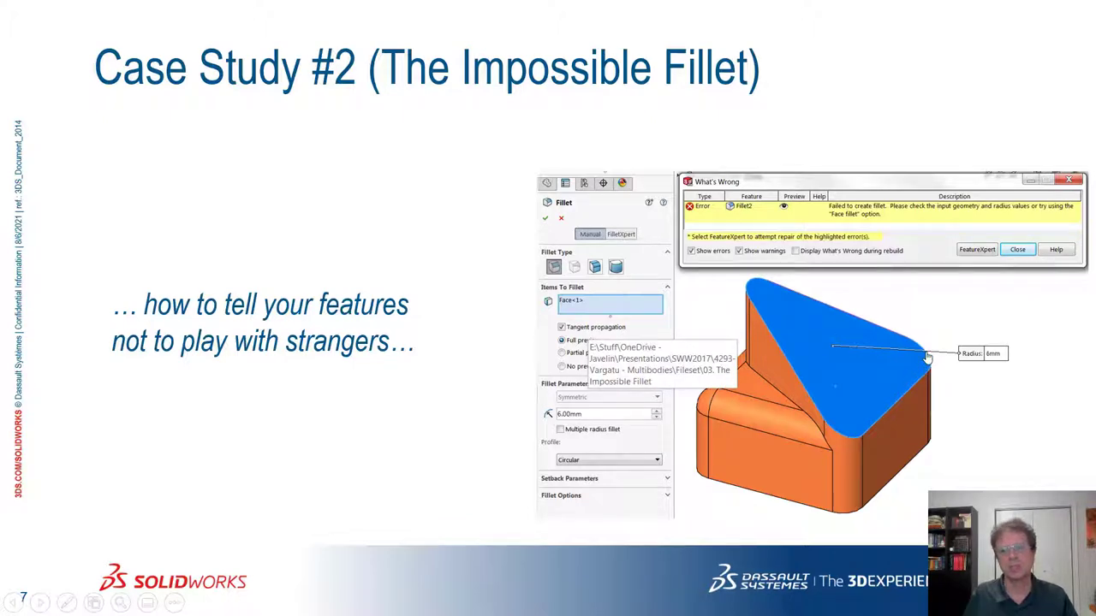
pyautogui.hotkey('alt', 'Tab')
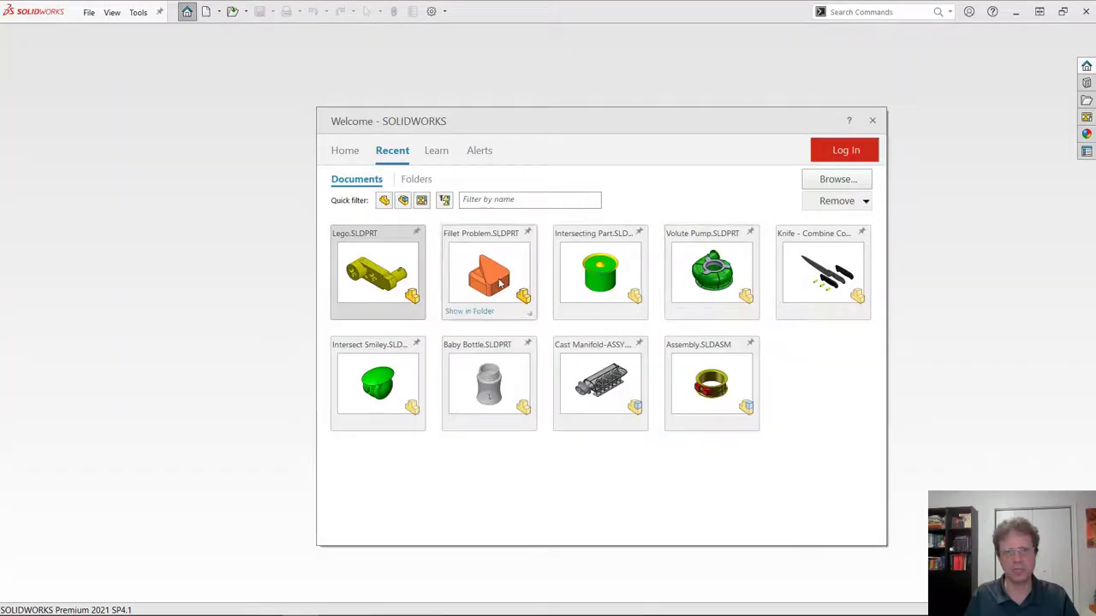
# - Open Fillet Problem.SLDPRT and start a fillet on the angled piece's top face
pyautogui.click(500, 283)
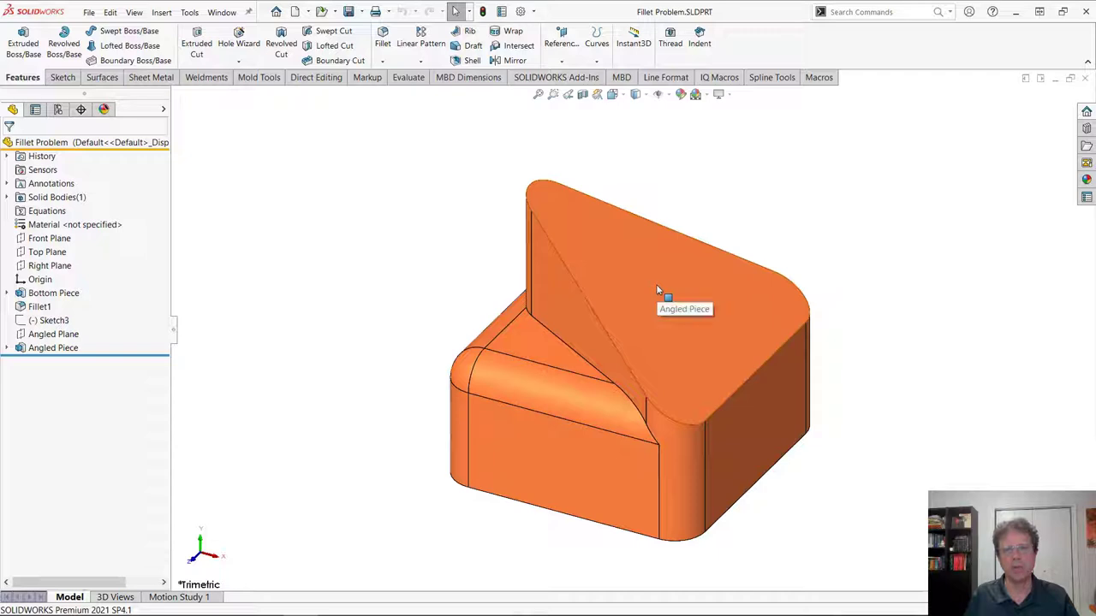
pyautogui.click(656, 284)
pyautogui.click(776, 233)
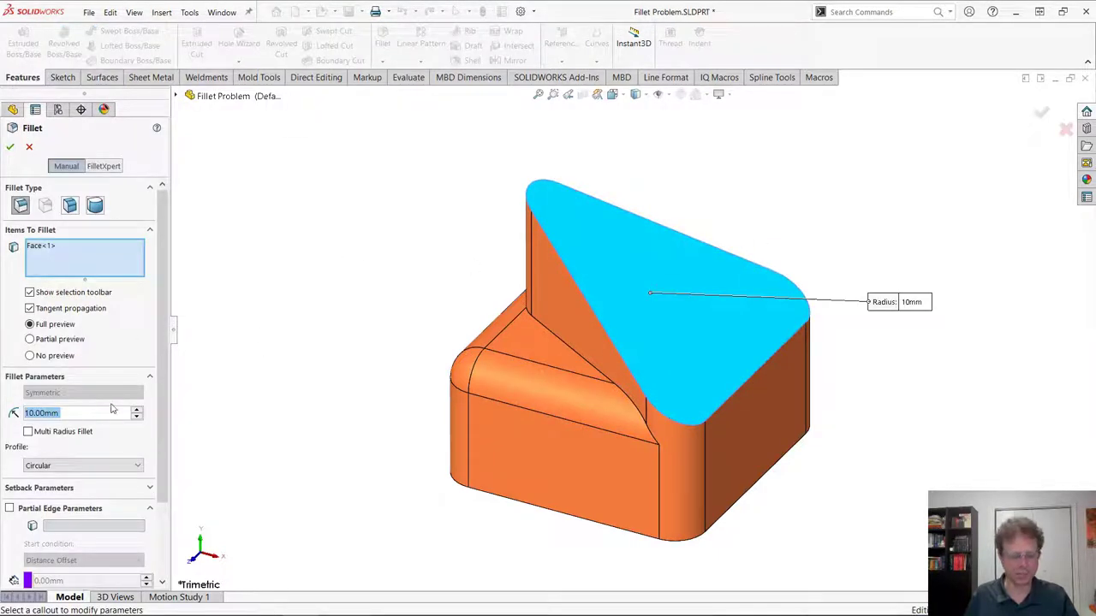
# - Step the fillet radius through 1, 2, 3, 4 and 5 mm, then up to 6 mm
pyautogui.write('1')
pyautogui.press('Return')
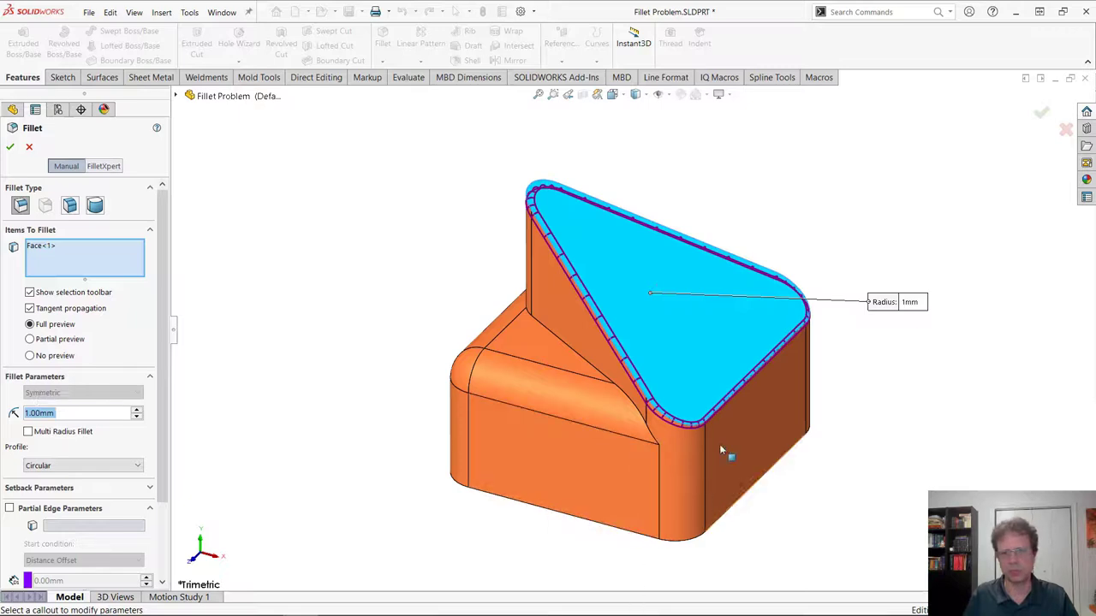
pyautogui.write('2')
pyautogui.press('Return')
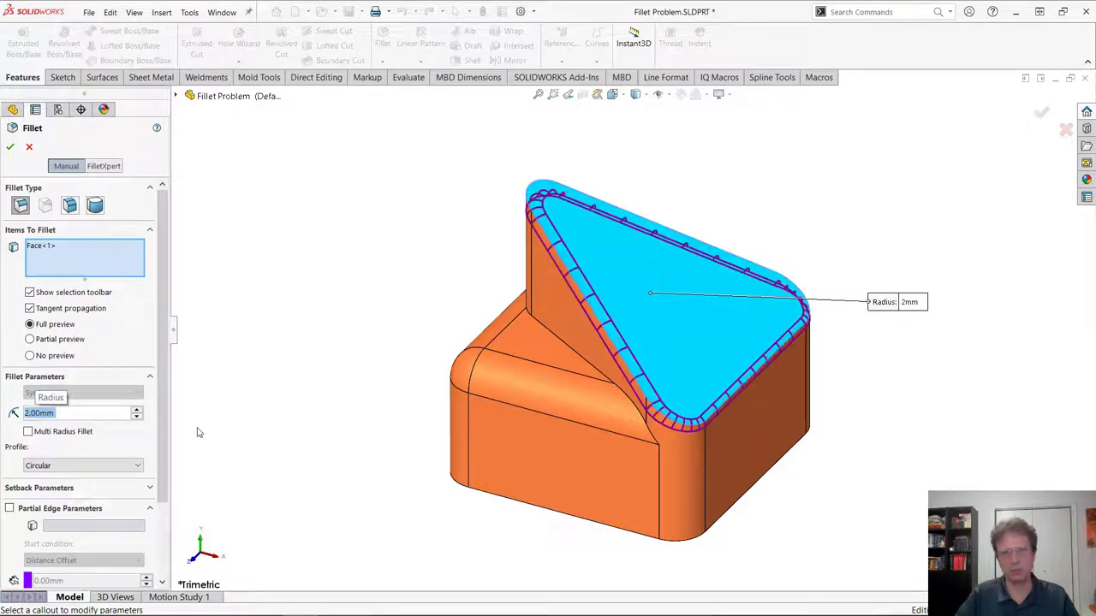
pyautogui.write('3')
pyautogui.press('Return')
pyautogui.write('4')
pyautogui.press('Return')
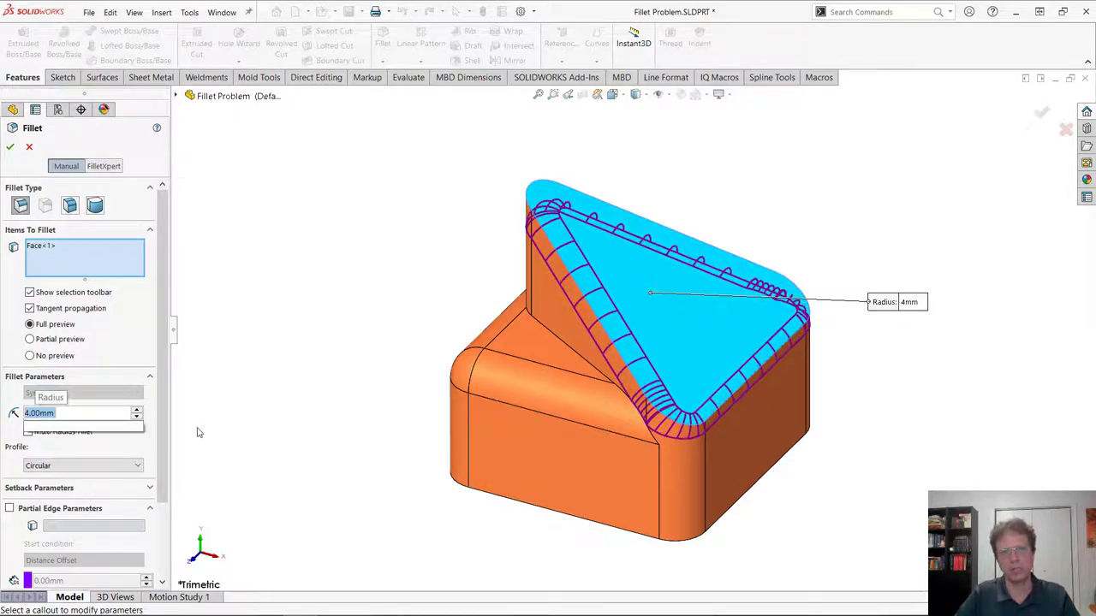
pyautogui.write('5')
pyautogui.press('Return')
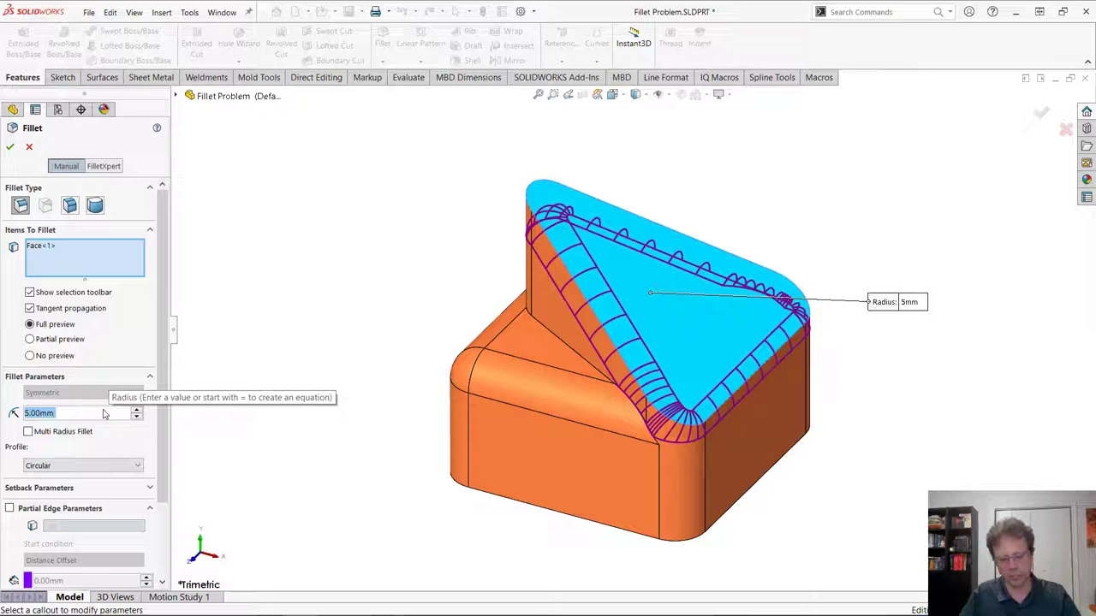
pyautogui.scroll(1, 104, 415)
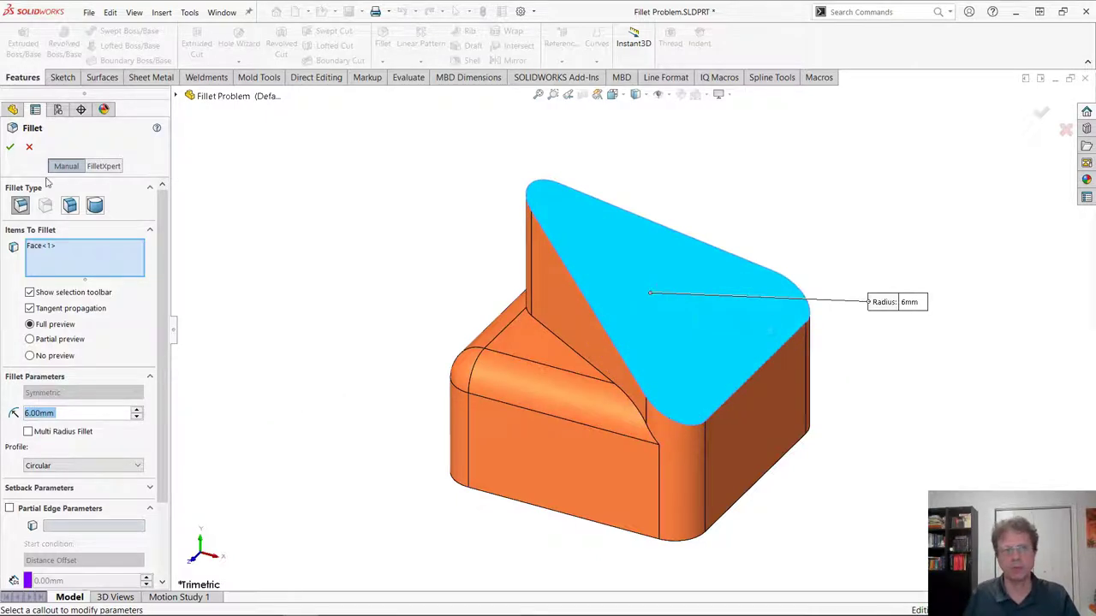
# - Try the 6 mm fillet, dismiss the 'Failed to create fillet' report, and cancel the fillet
pyautogui.click(12, 149)
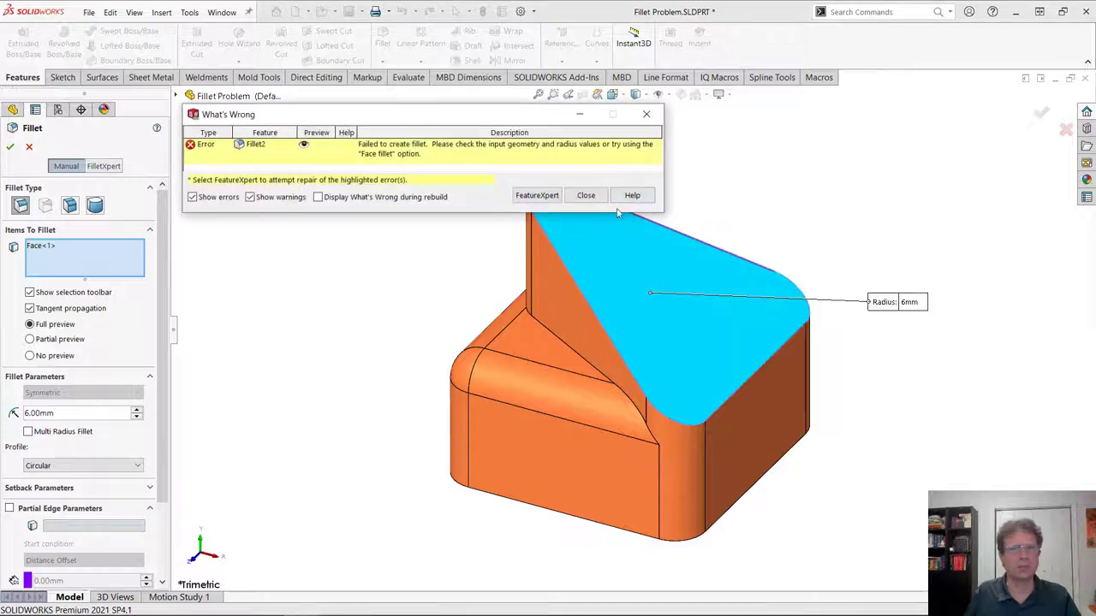
pyautogui.click(587, 196)
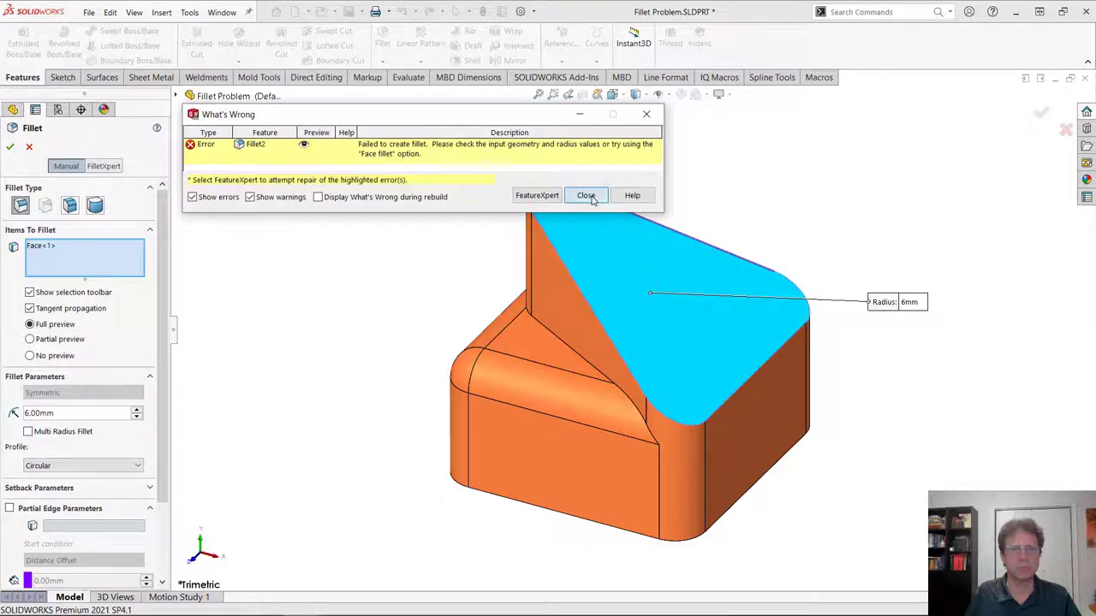
pyautogui.click(29, 146)
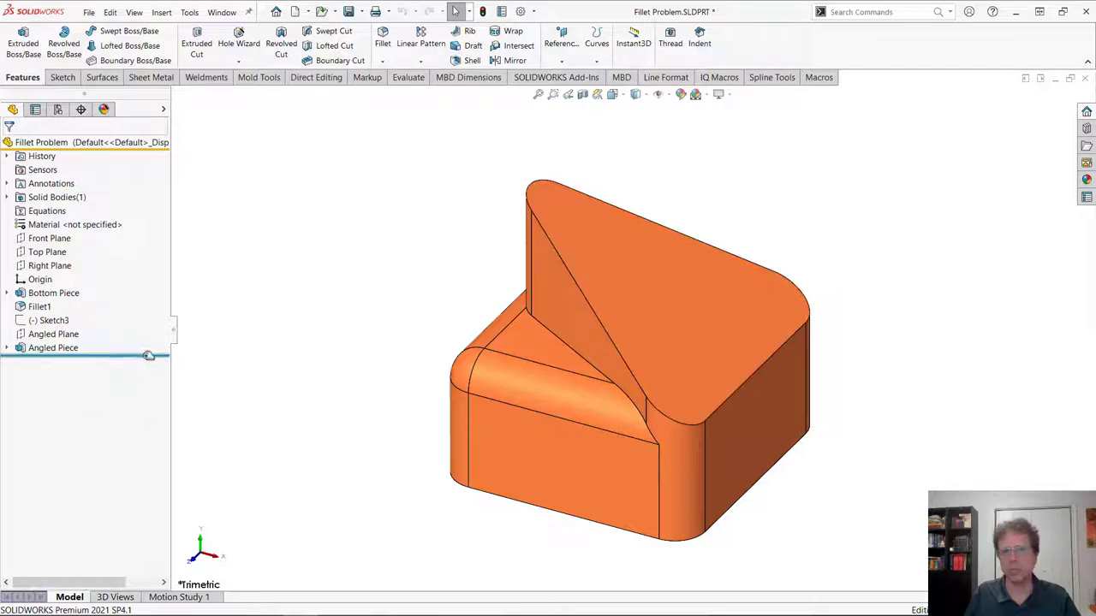
# - Roll the history back to after Bottom Piece, then forward past Sketch3 and Angled Plane
pyautogui.moveTo(148, 355); pyautogui.dragTo(110, 314)
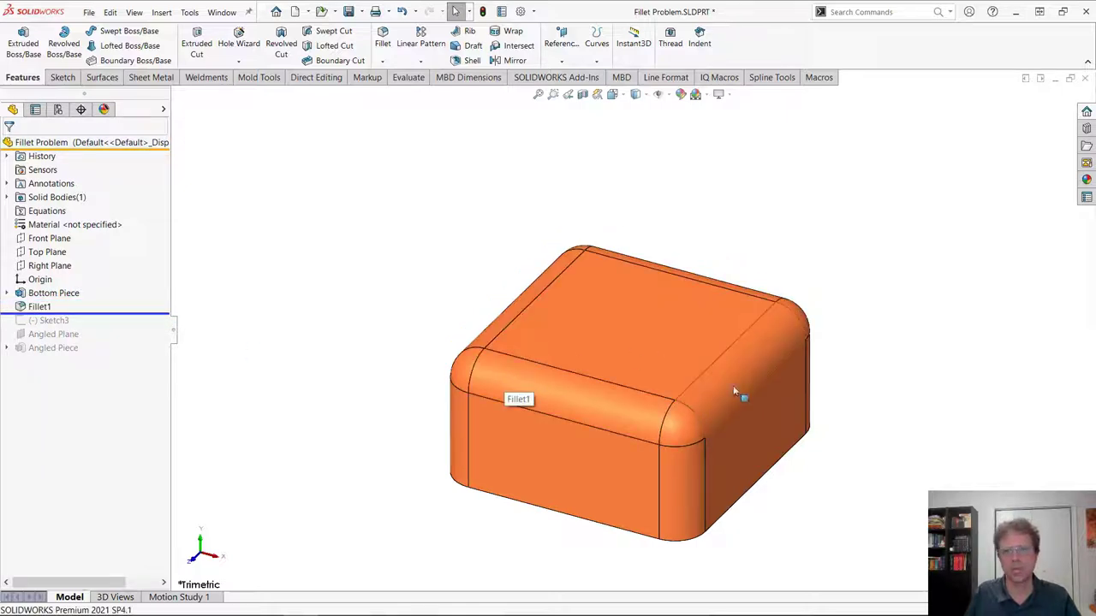
pyautogui.click(99, 317)
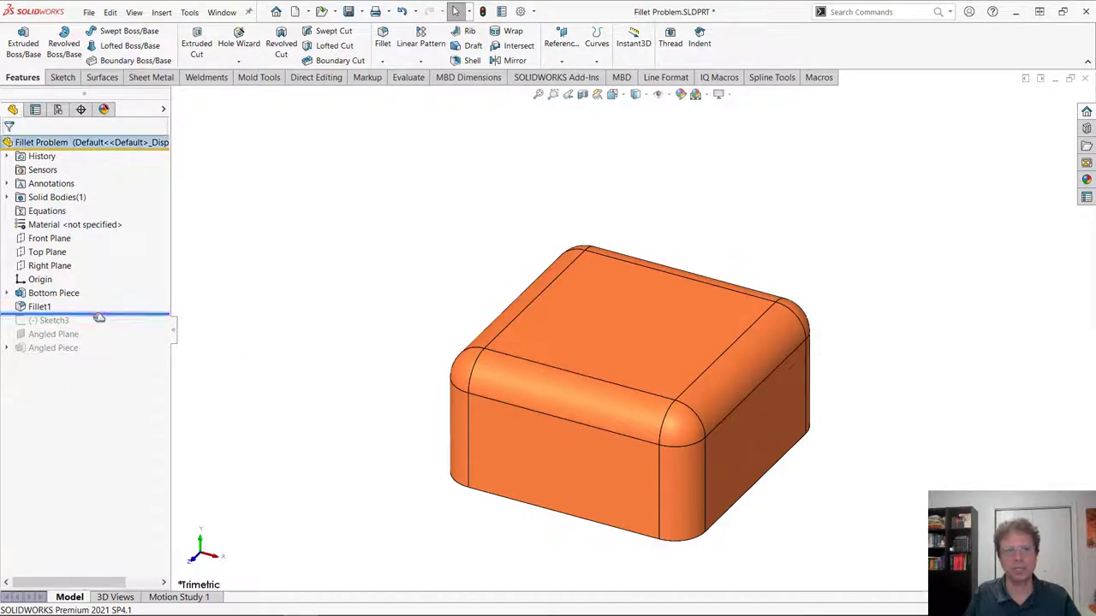
pyautogui.moveTo(99, 317); pyautogui.dragTo(100, 328)
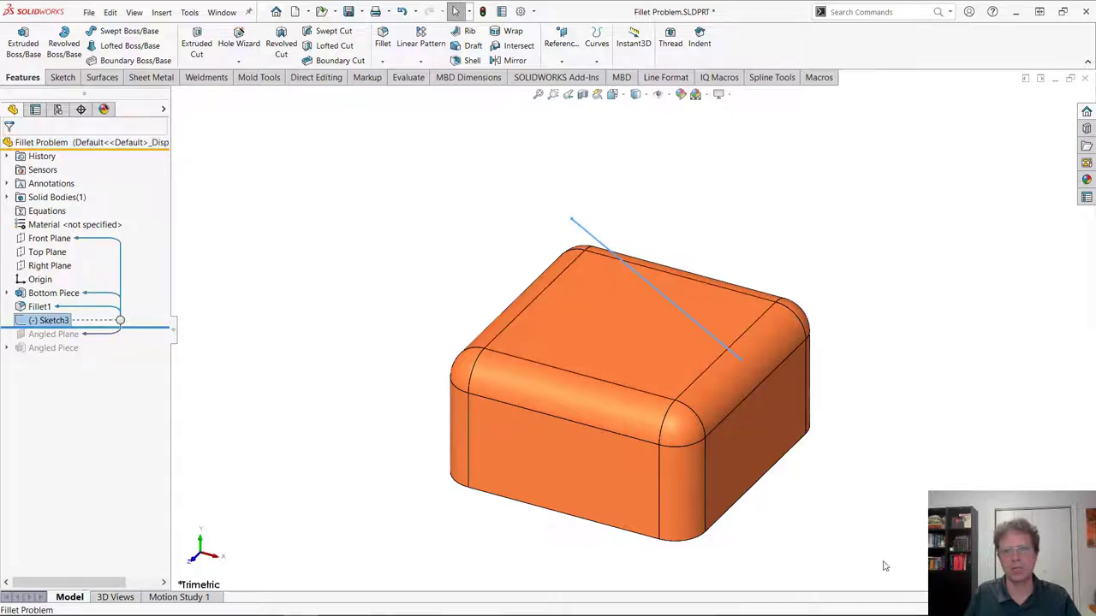
pyautogui.moveTo(885, 566); pyautogui.dragTo(929, 393, button='middle')
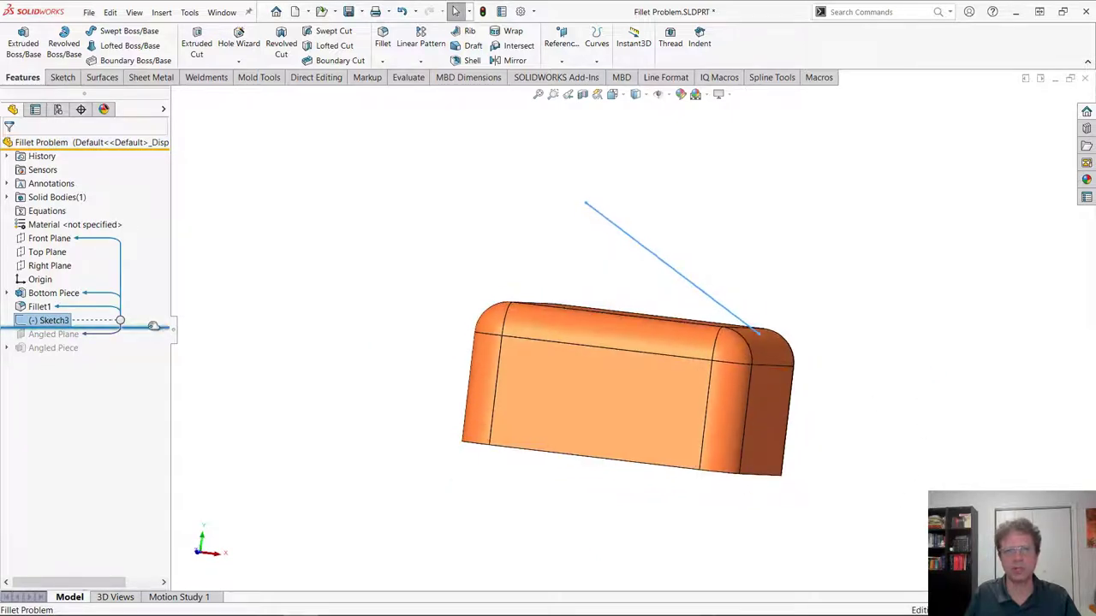
pyautogui.moveTo(153, 326); pyautogui.dragTo(152, 340)
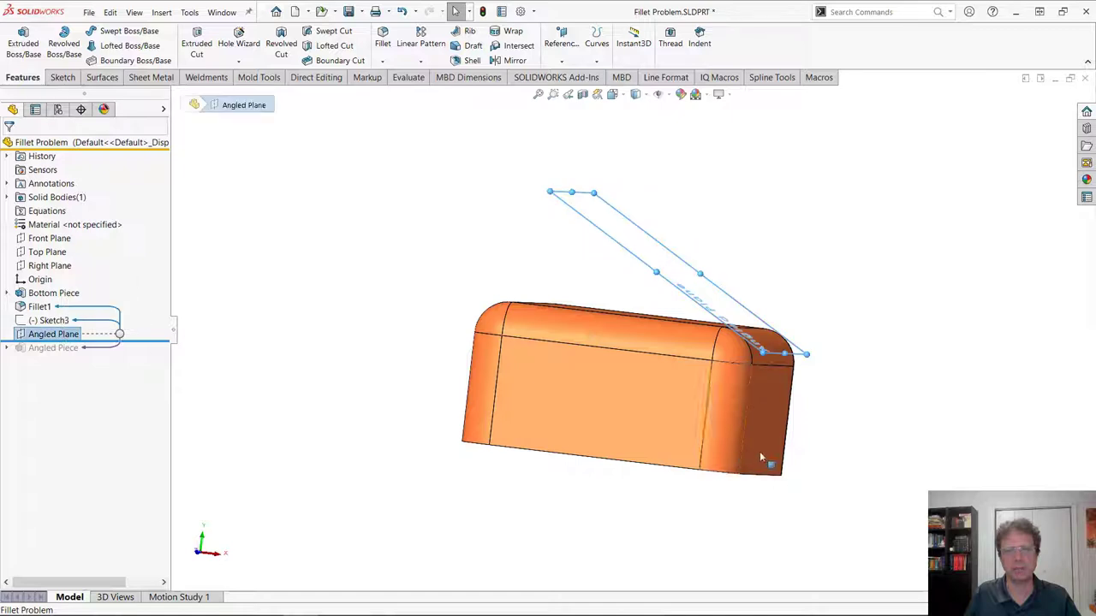
# - Roll forward to rebuild the Angled Piece rib and open it with Edit Feature
pyautogui.moveTo(760, 458); pyautogui.dragTo(742, 568, button='middle')
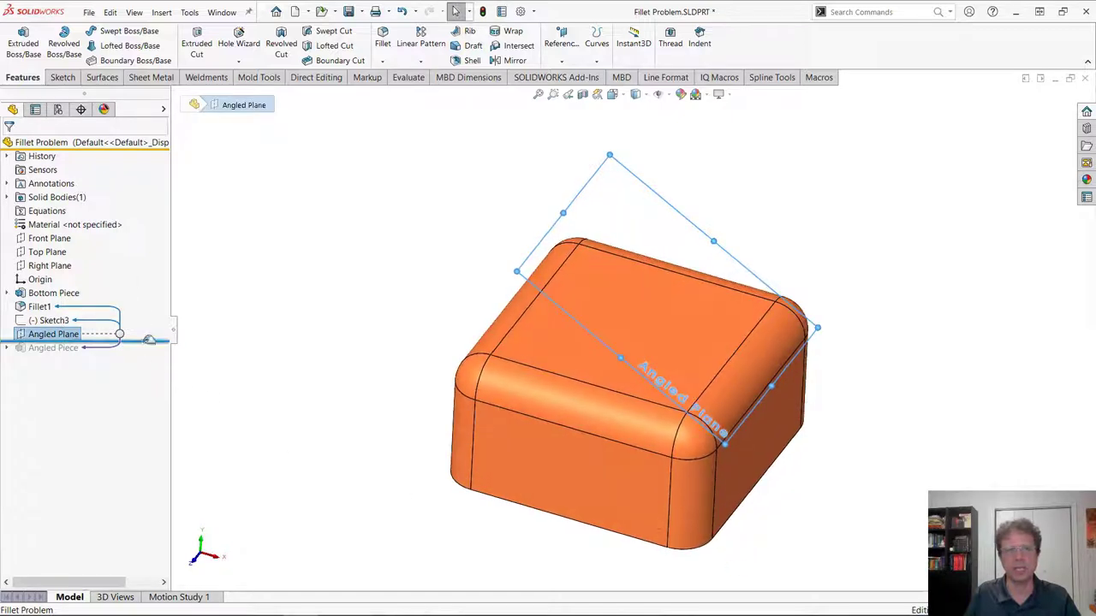
pyautogui.moveTo(149, 340); pyautogui.dragTo(140, 354)
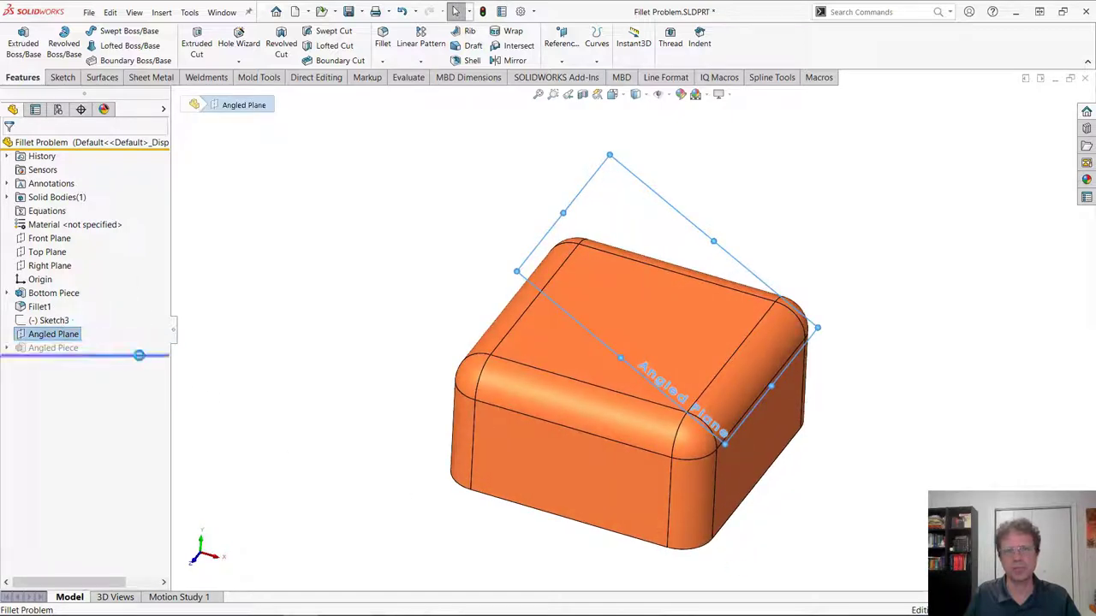
pyautogui.rightClick(44, 349)
pyautogui.click(56, 295)
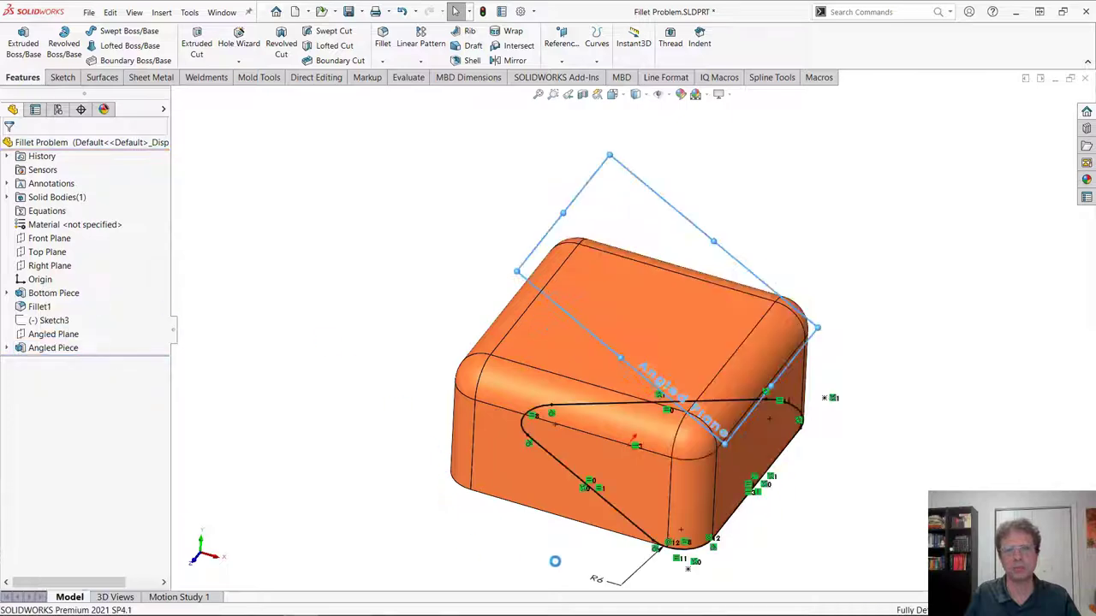
# - Turn off Merge result for Angled Piece, confirm, and expand the Solid Bodies folder
pyautogui.moveTo(554, 562); pyautogui.dragTo(736, 485, button='middle')
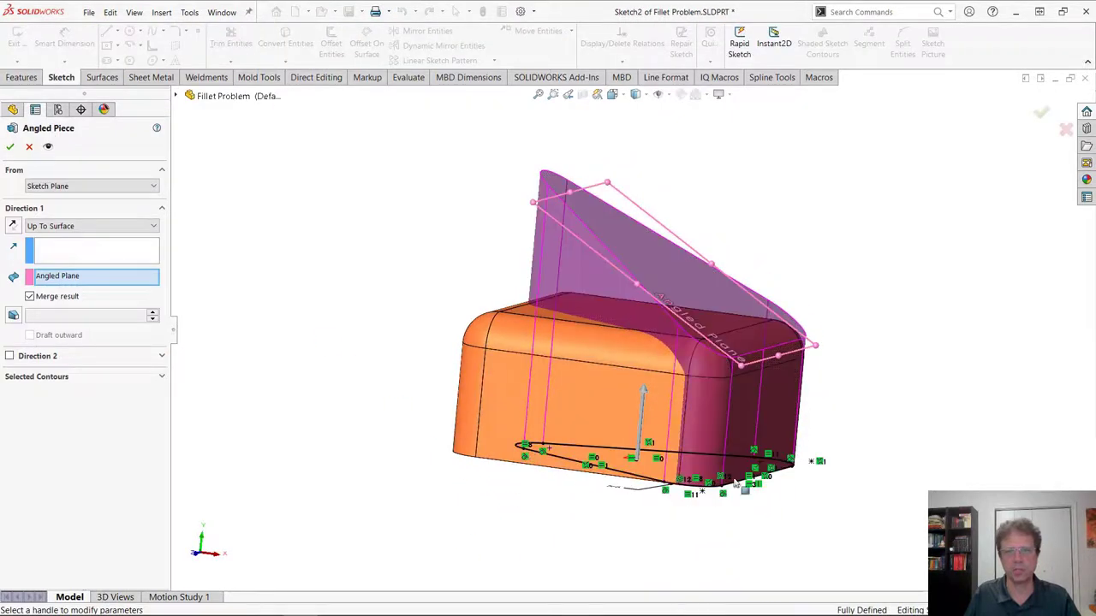
pyautogui.moveTo(824, 465); pyautogui.dragTo(808, 563, button='middle')
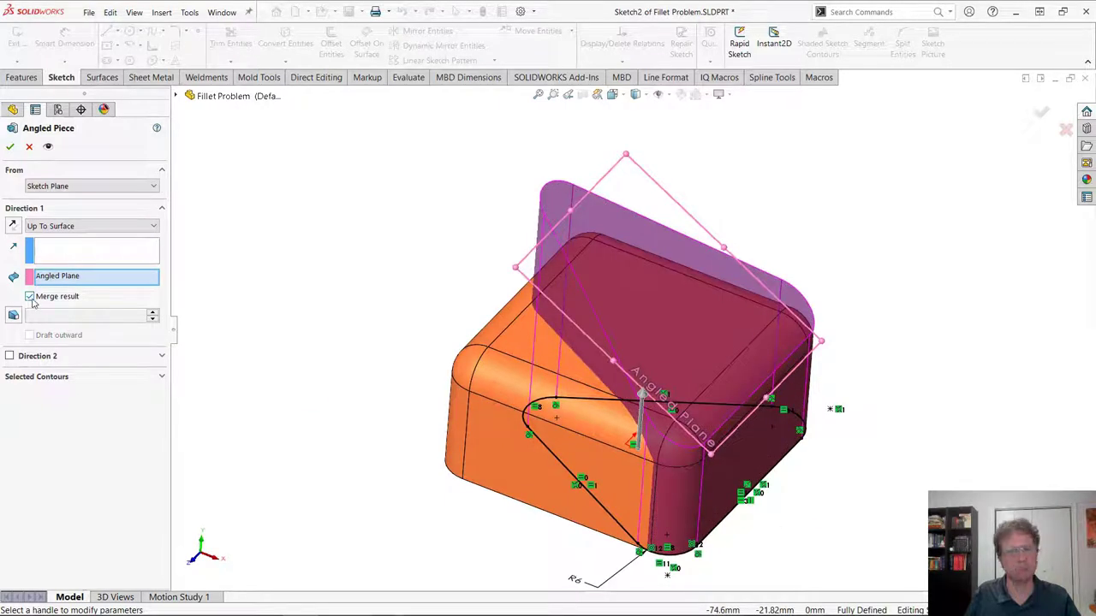
pyautogui.click(29, 296)
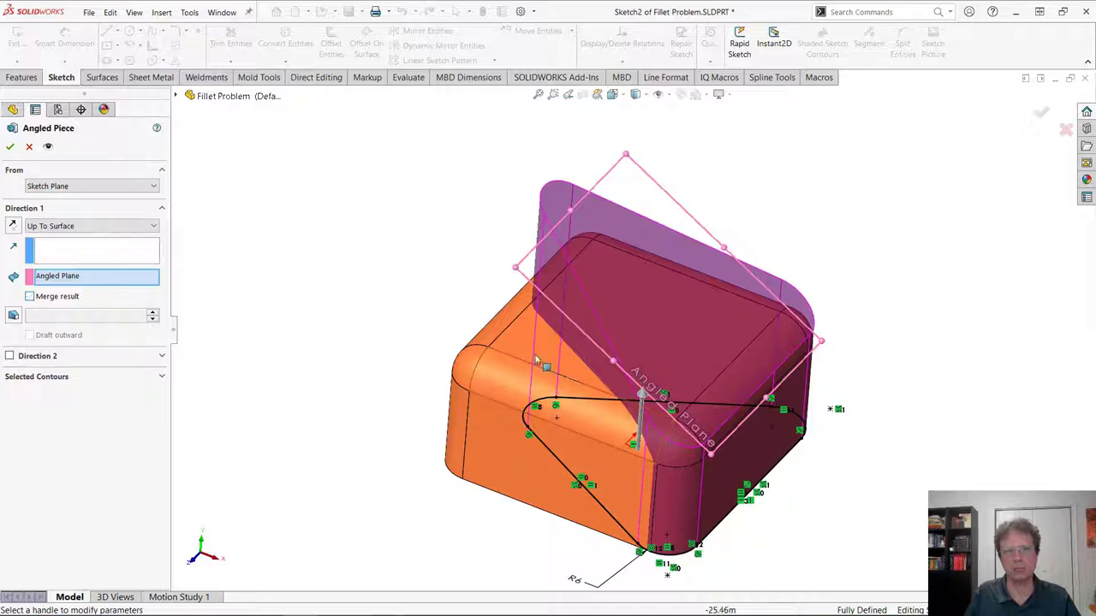
pyautogui.click(10, 146)
pyautogui.click(8, 197)
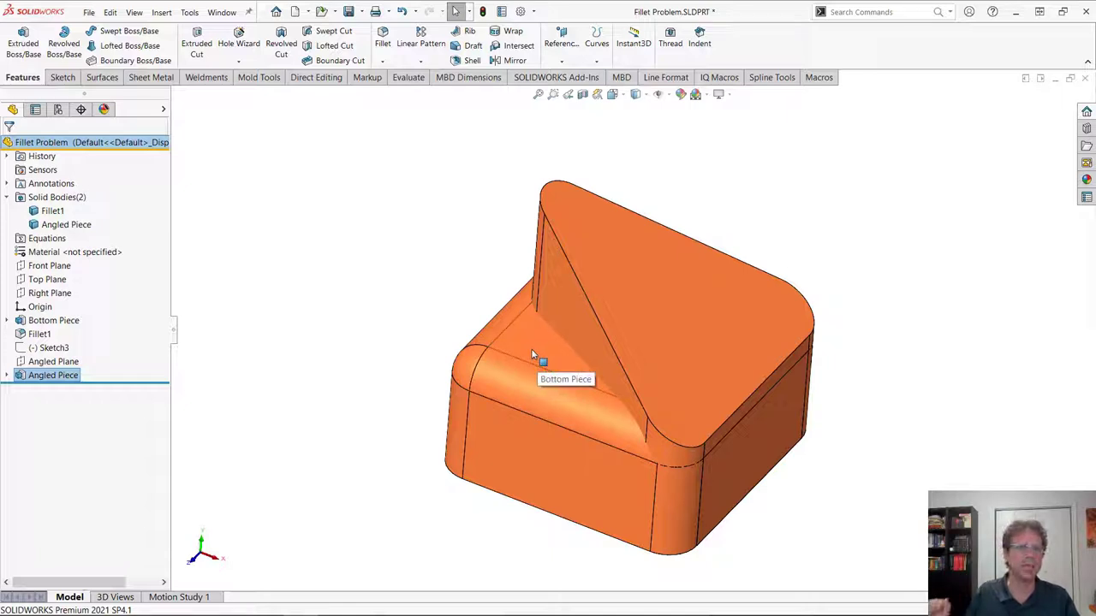
# - Hide the Bottom Piece body and apply a 6 mm fillet to the Angled Piece's top face
pyautogui.press('Tab')
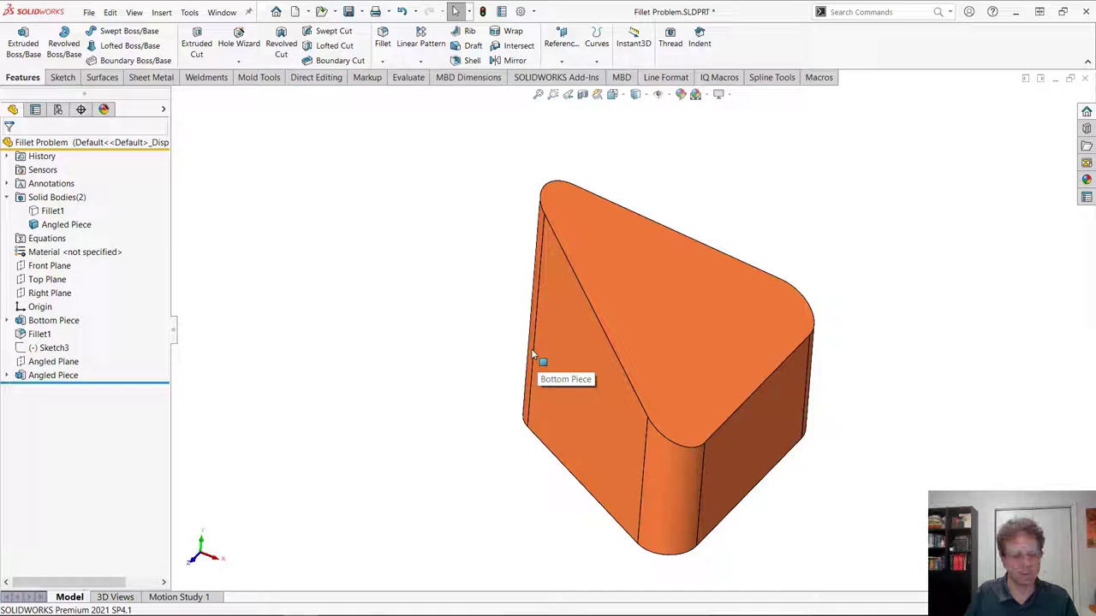
pyautogui.hotkey('shift', 'Tab')
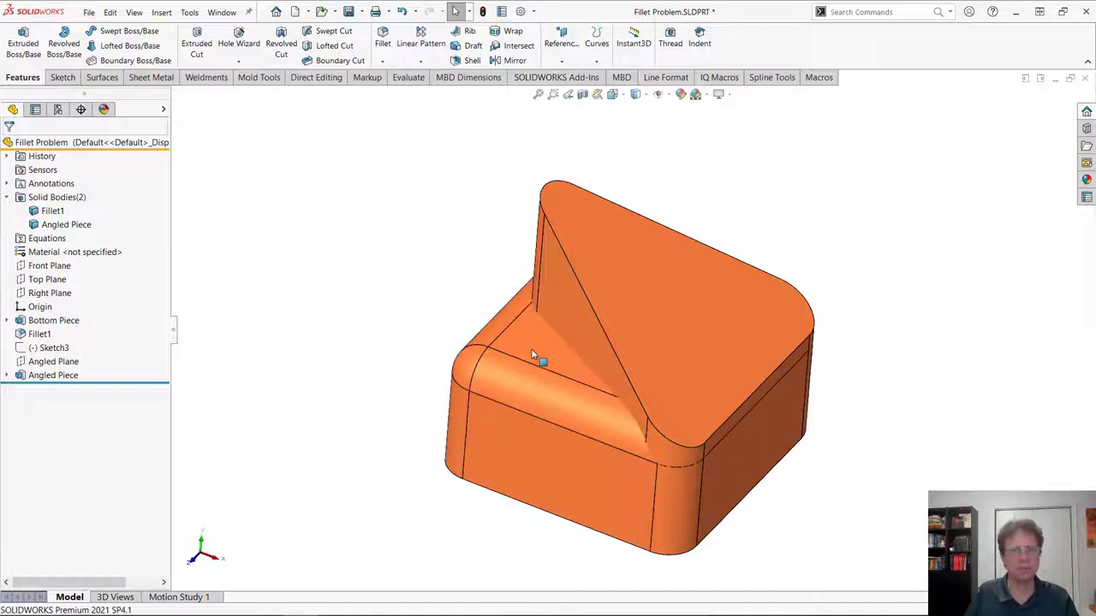
pyautogui.press('Tab')
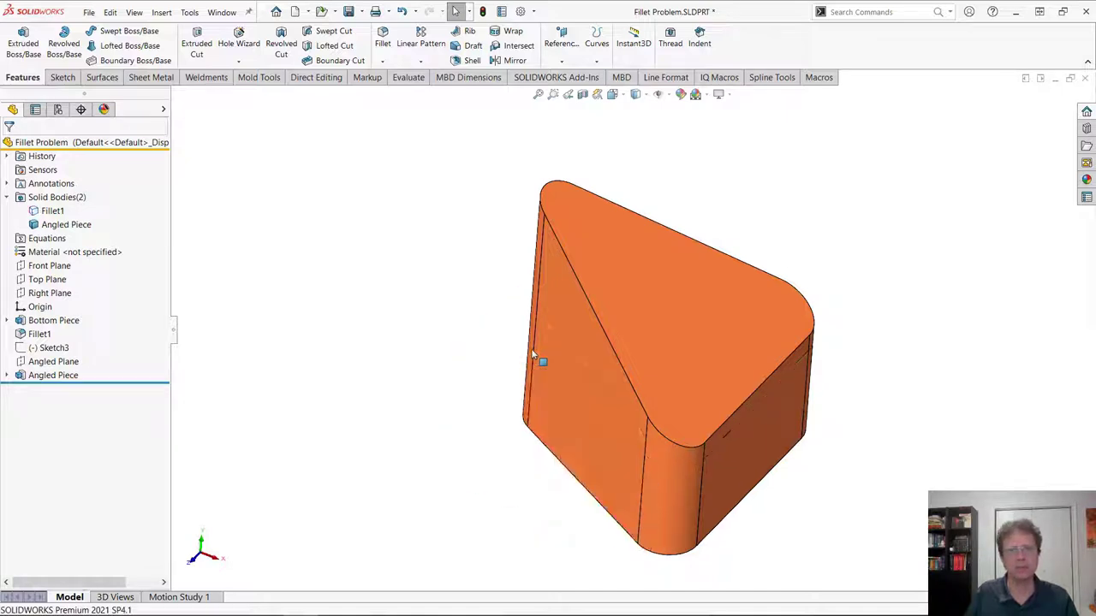
pyautogui.click(678, 354)
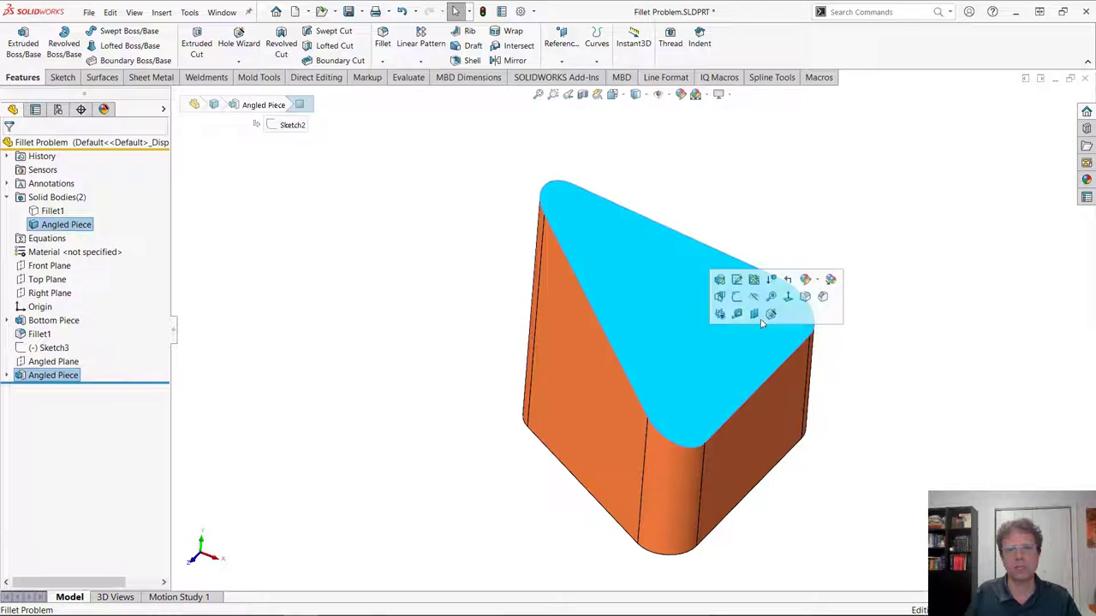
pyautogui.click(806, 296)
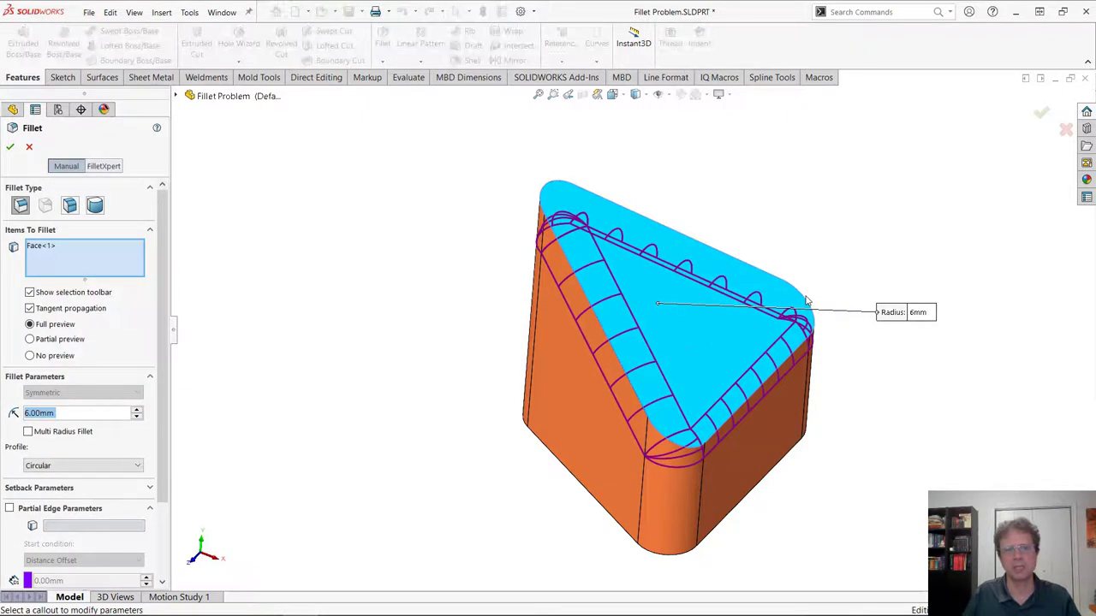
pyautogui.press('Return')
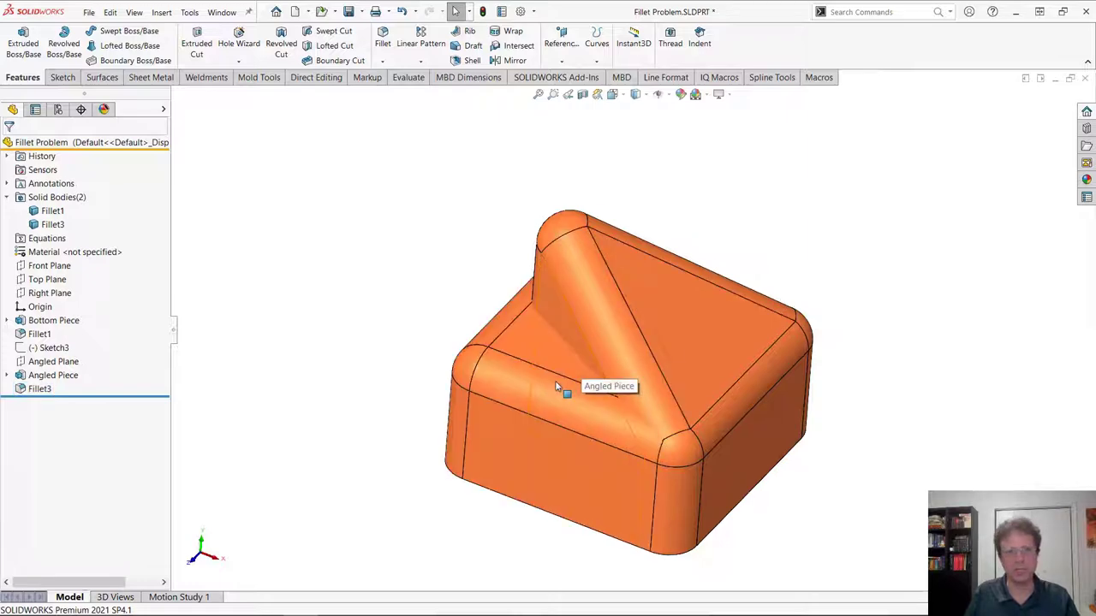
pyautogui.moveTo(652, 510); pyautogui.dragTo(672, 436, button='middle')
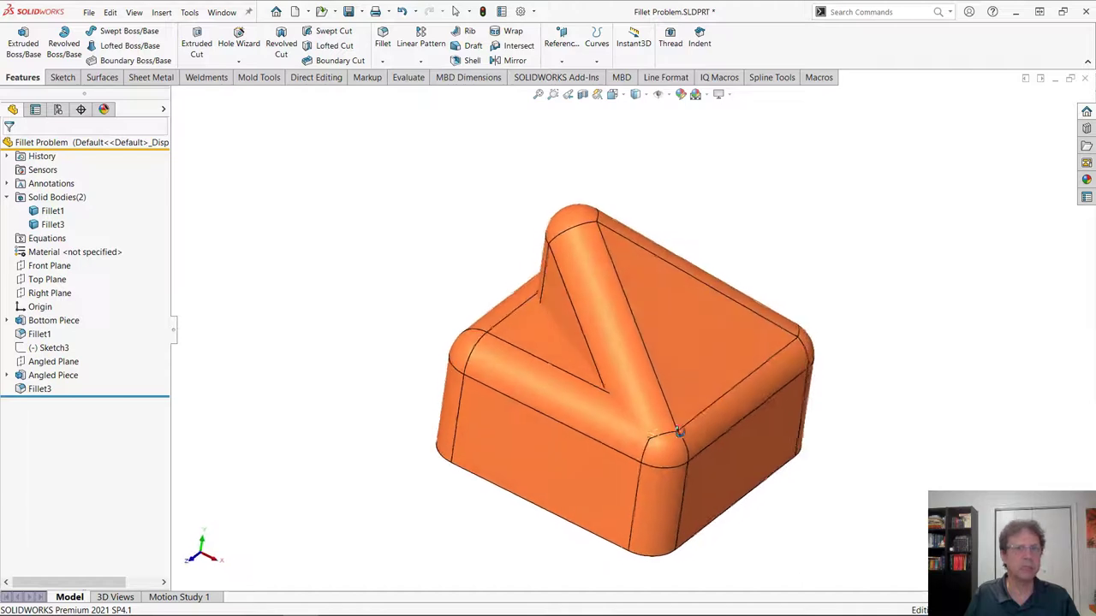
# - Combine the rib and base bodies into one solid with Combine's Add operation
pyautogui.click(314, 77)
pyautogui.click(308, 41)
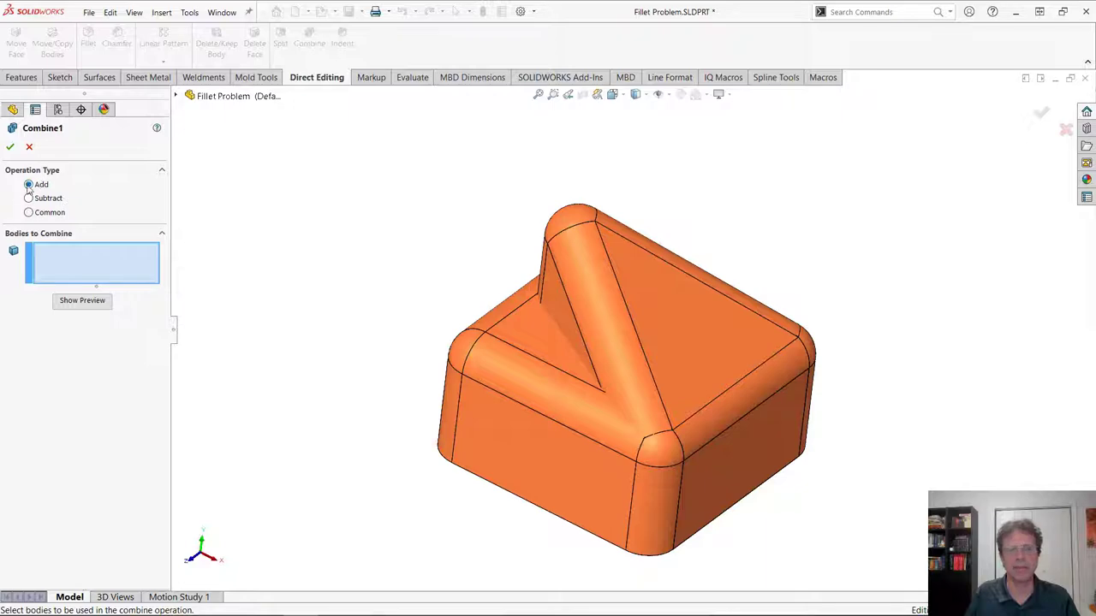
pyautogui.click(619, 351)
pyautogui.click(528, 372)
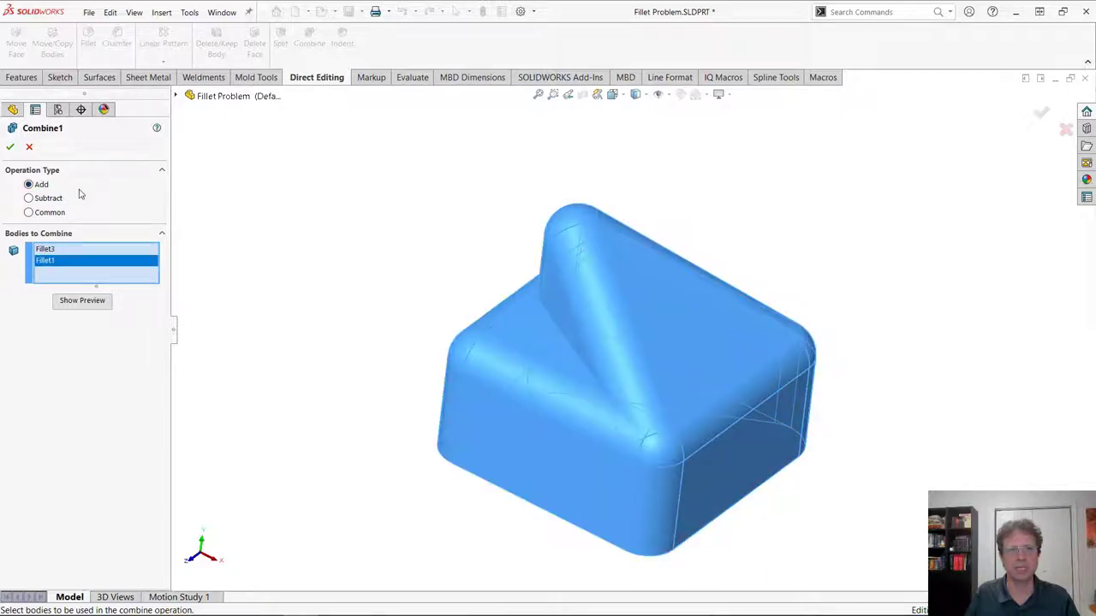
pyautogui.click(10, 147)
# - Fillet the edge where the rib meets the base, then close the part
pyautogui.moveTo(729, 447); pyautogui.dragTo(574, 358, button='middle')
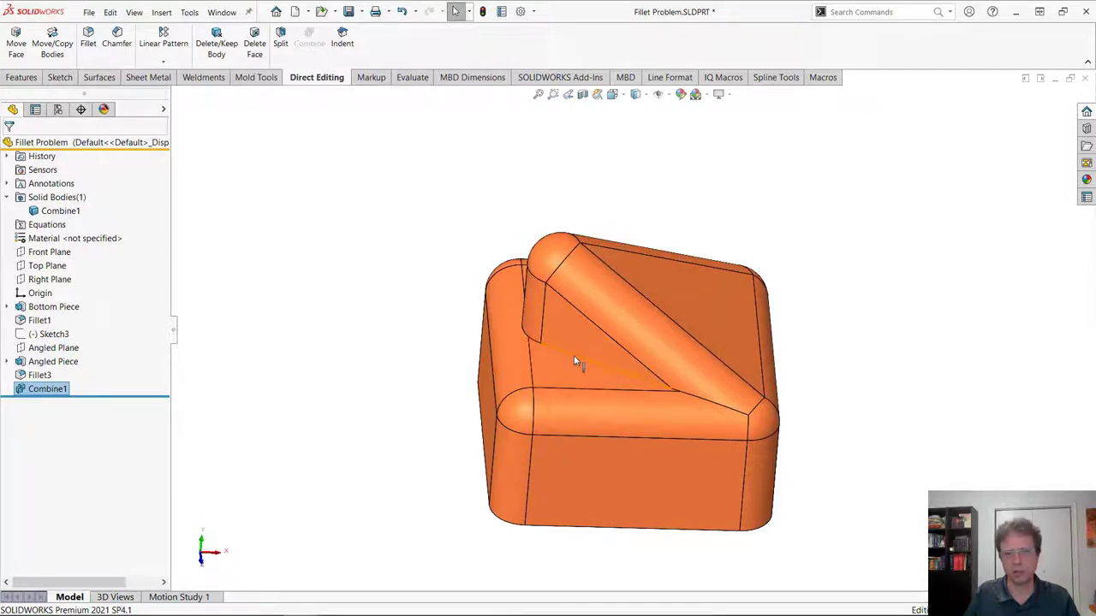
pyautogui.click(574, 358)
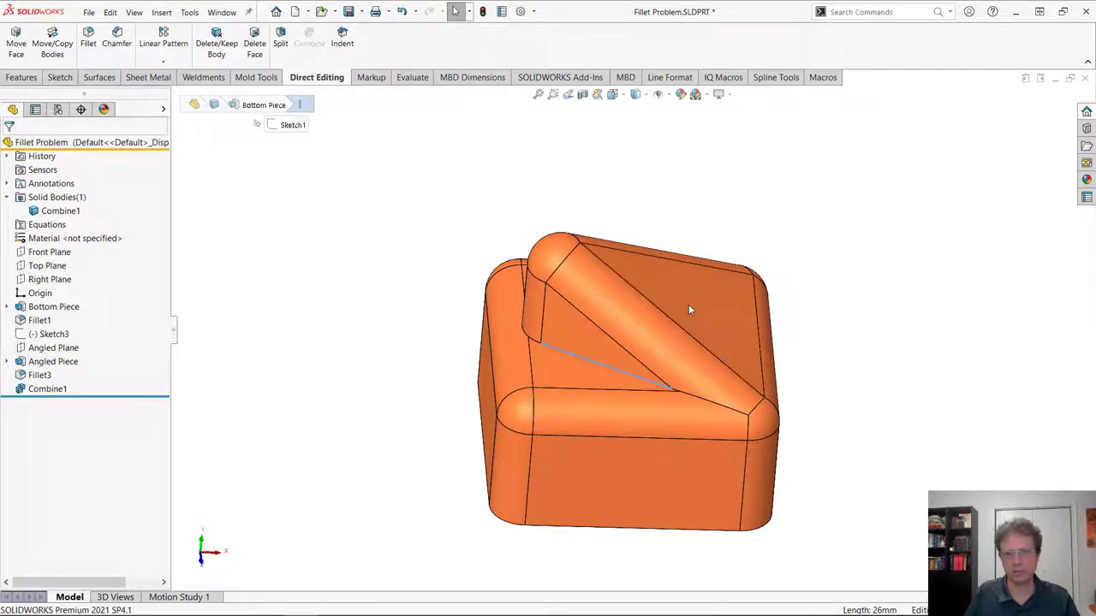
pyautogui.hotkey('ctrl', 'f')
pyautogui.press('Return')
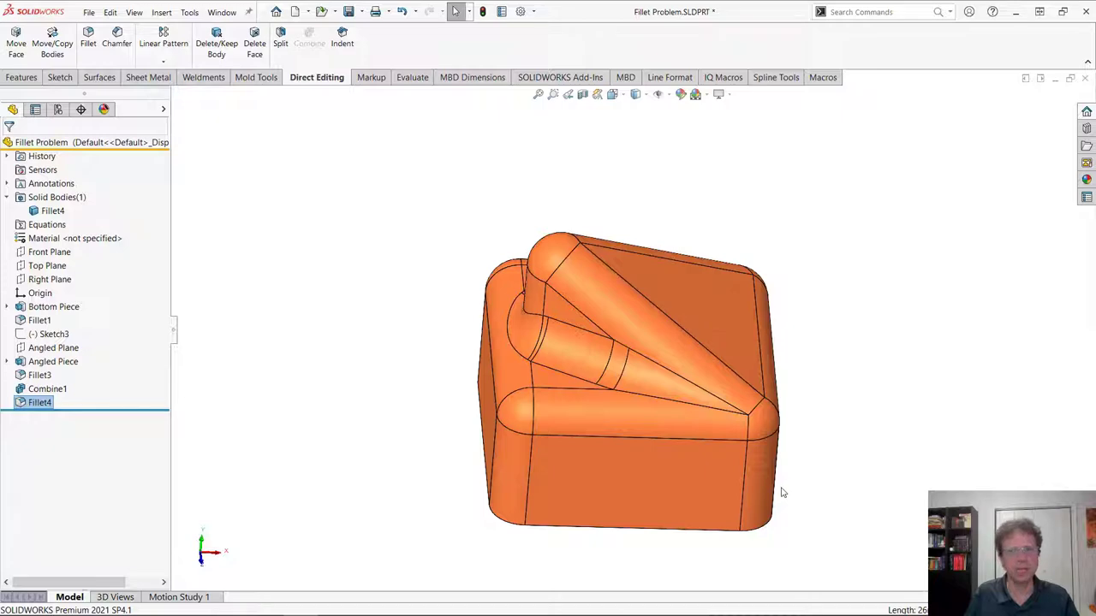
pyautogui.moveTo(781, 492); pyautogui.dragTo(814, 314, button='middle')
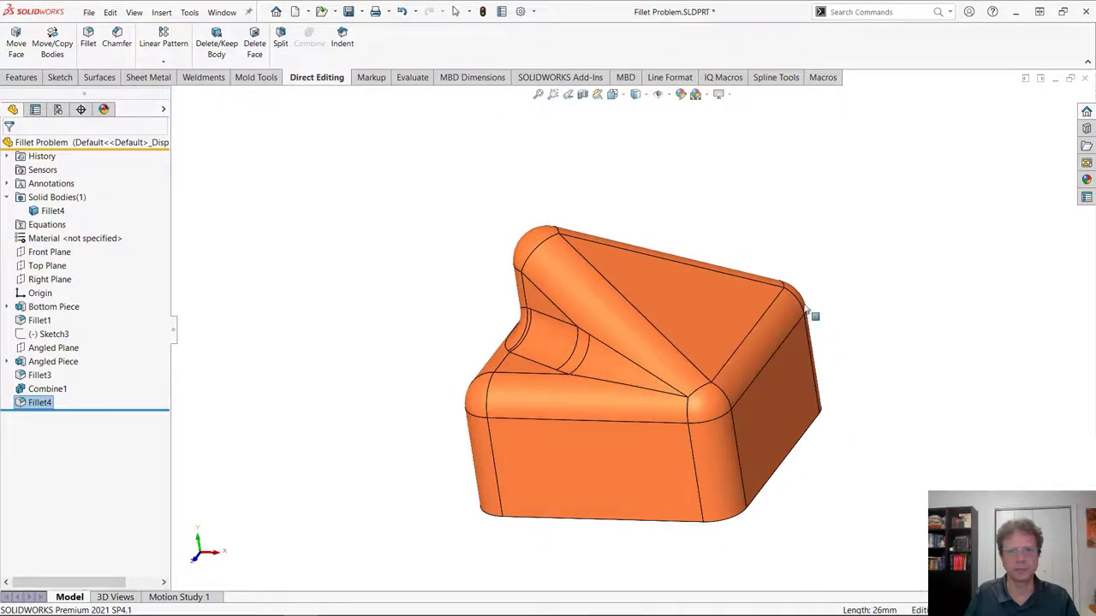
pyautogui.click(1084, 78)
# - Close the part without saving and advance the slide show to slide 8, 'The Magic of "Intersect"'
pyautogui.click(565, 350)
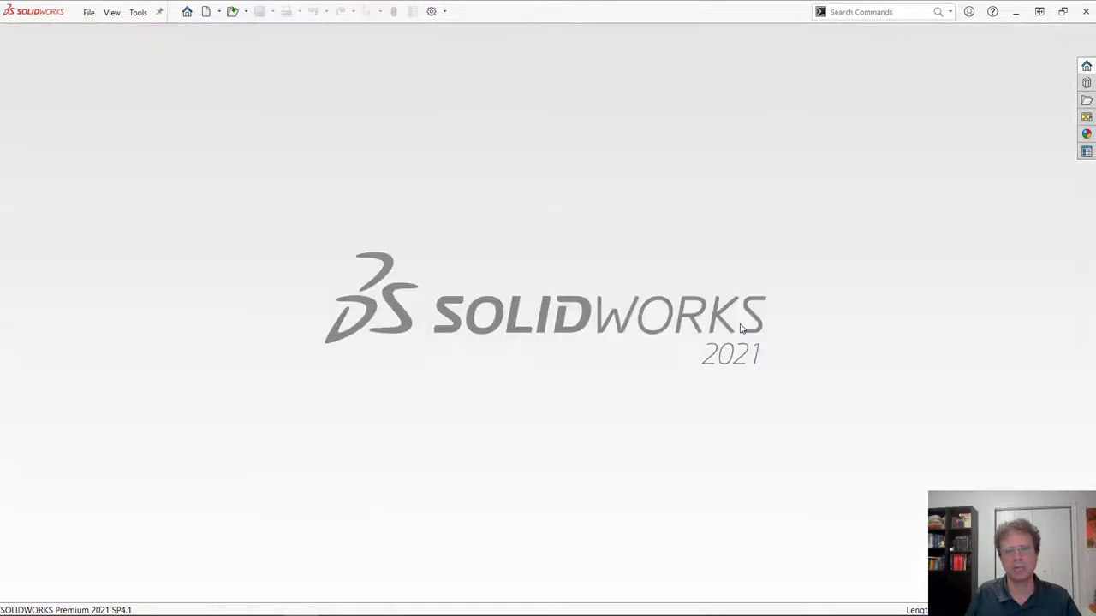
pyautogui.hotkey('alt', 'Tab')
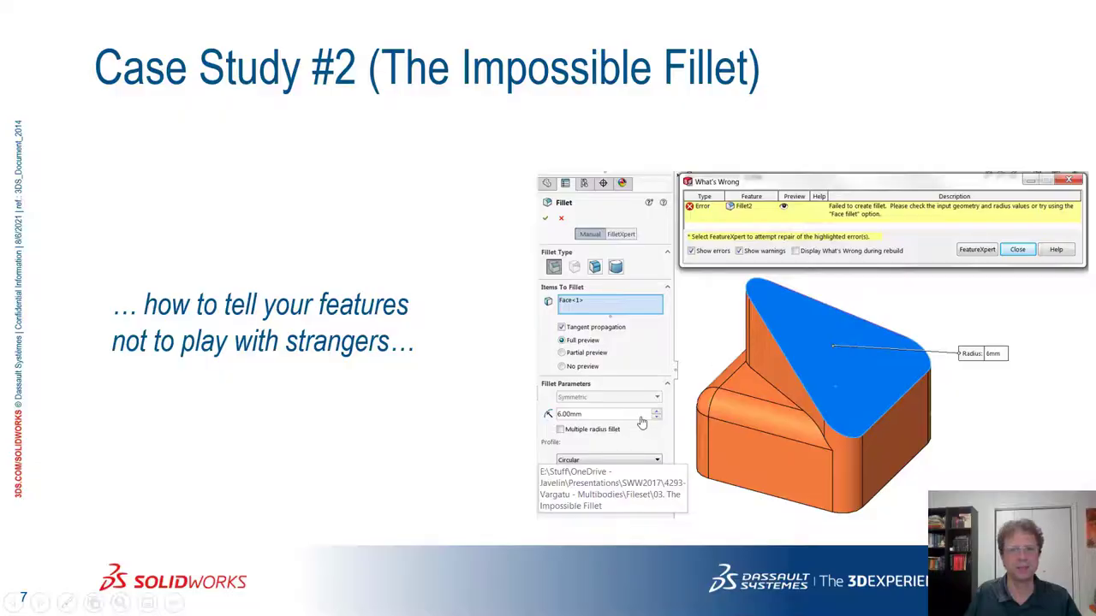
pyautogui.press('Right')
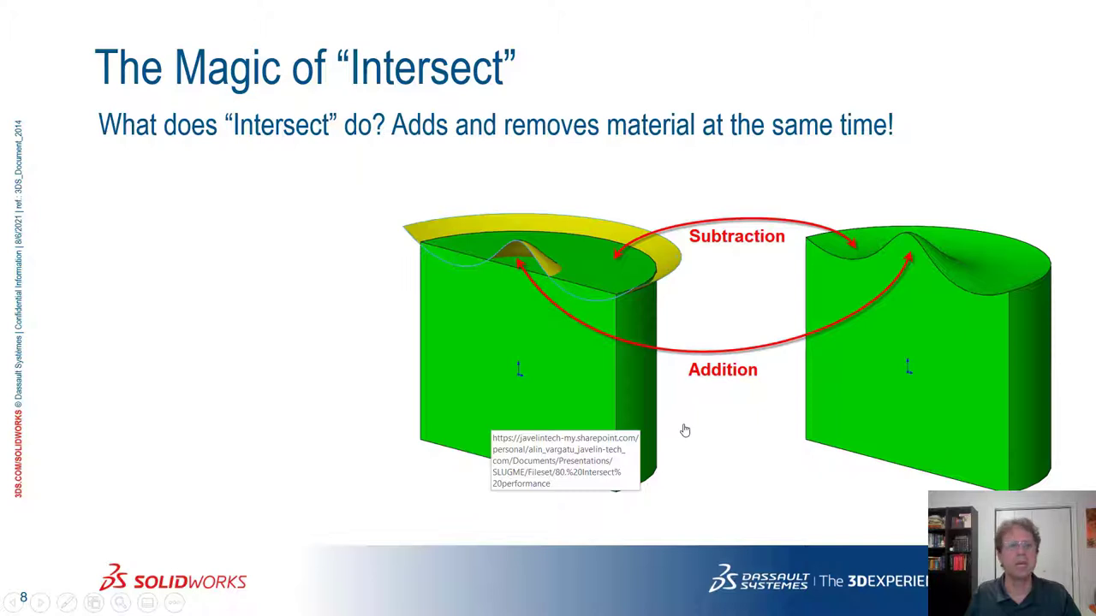
# - Reveal the Intersect slide's remaining feature bullets, then switch back to SOLIDWORKS
pyautogui.press('Right')
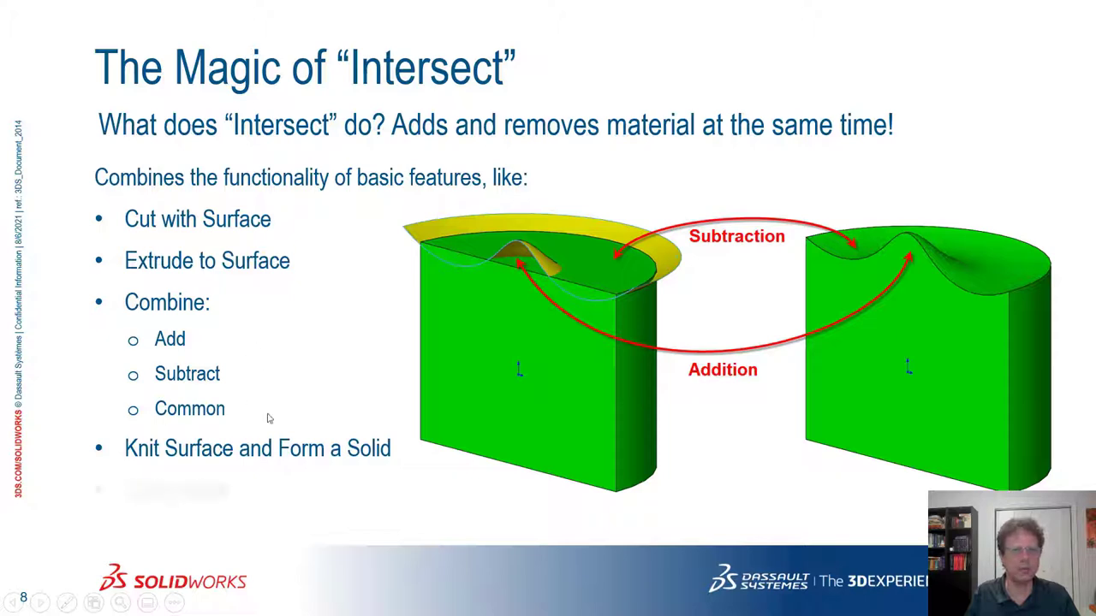
pyautogui.hotkey('alt', 'Tab')
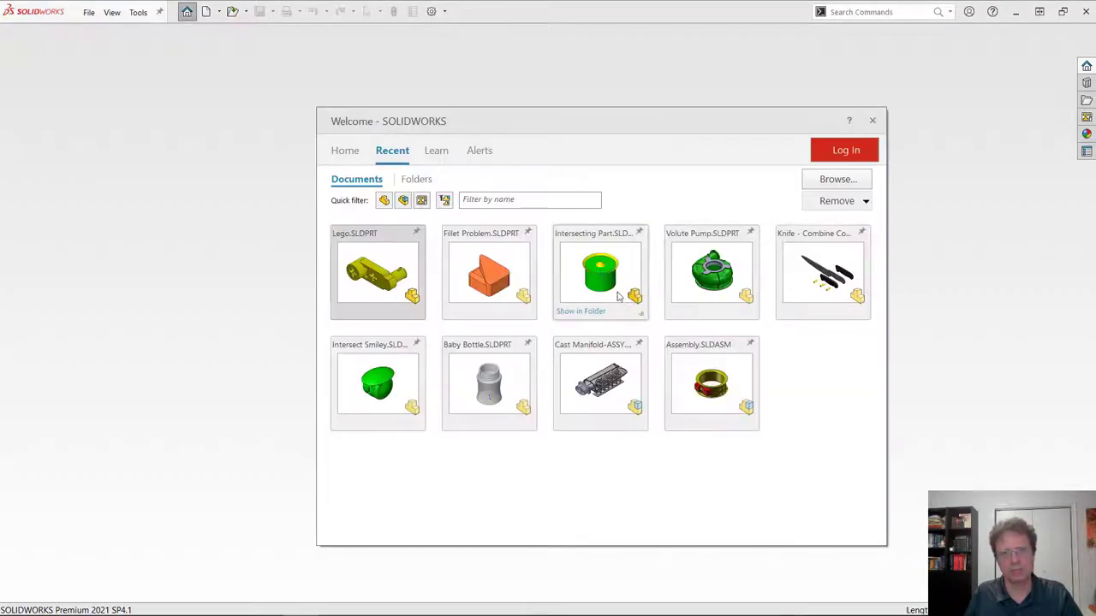
# - Open Intersecting Part and toggle the green cylinder and yellow surface visibility with Tab/Shift+Tab
pyautogui.click(618, 296)
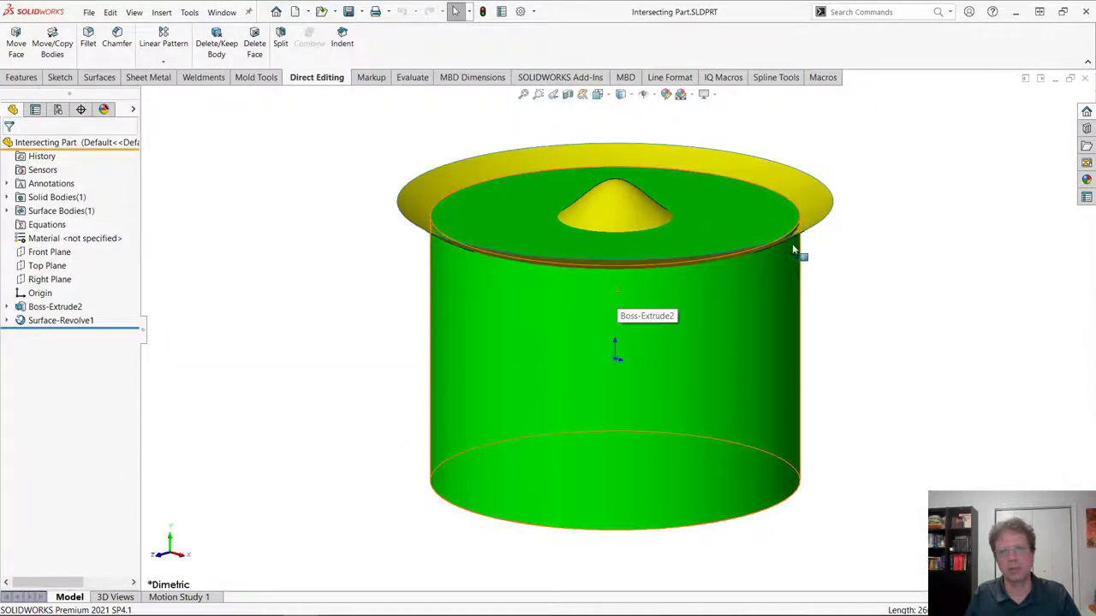
pyautogui.click(712, 332)
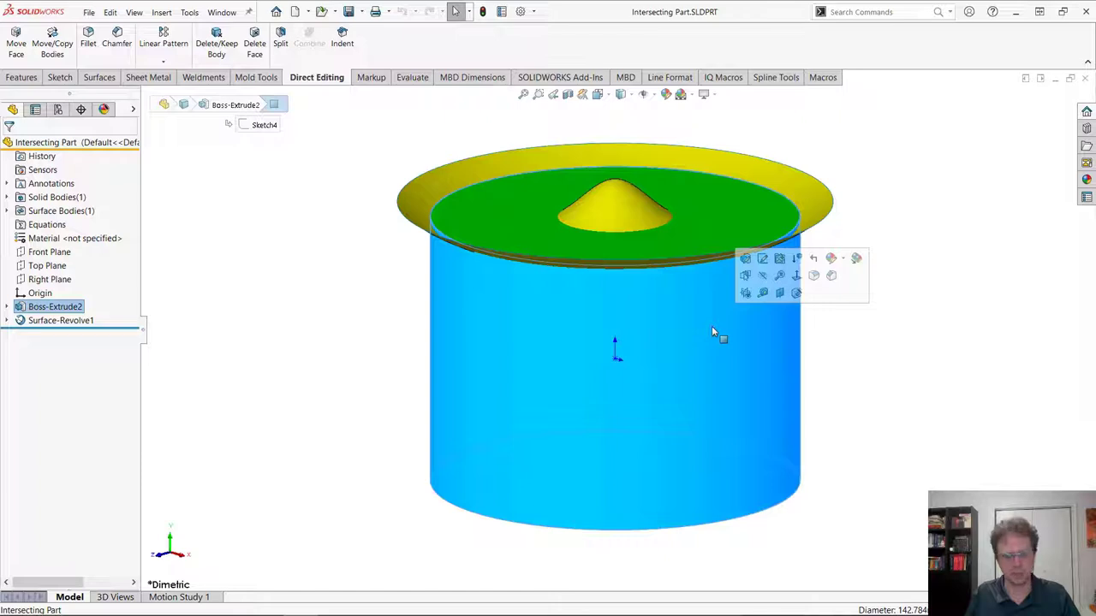
pyautogui.press('Tab')
pyautogui.moveTo(733, 255); pyautogui.dragTo(711, 168, button='middle')
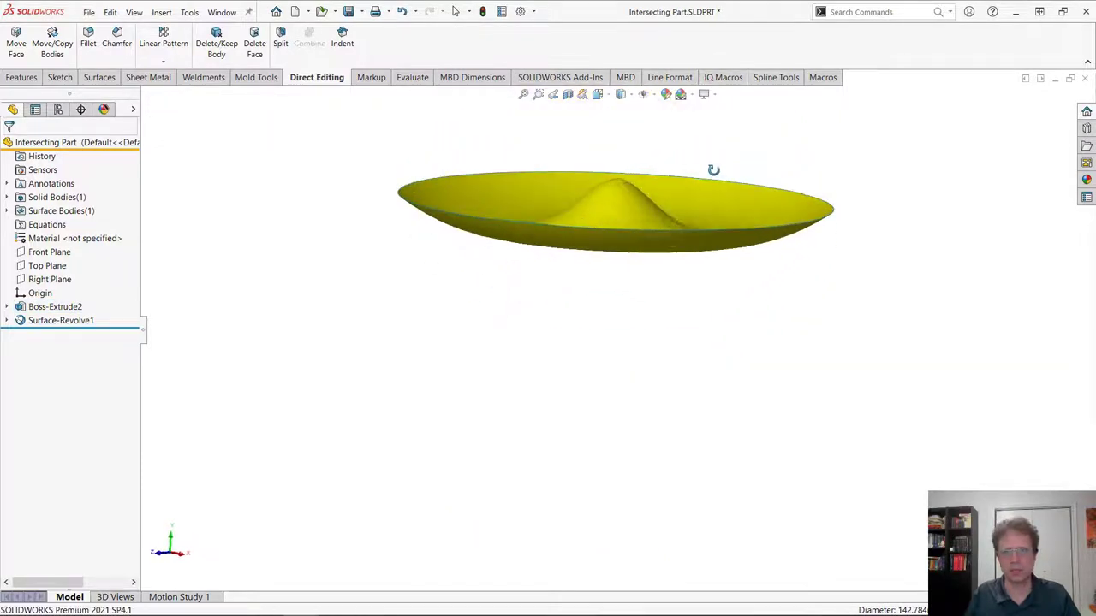
pyautogui.hotkey('shift', 'Tab')
pyautogui.press('Tab')
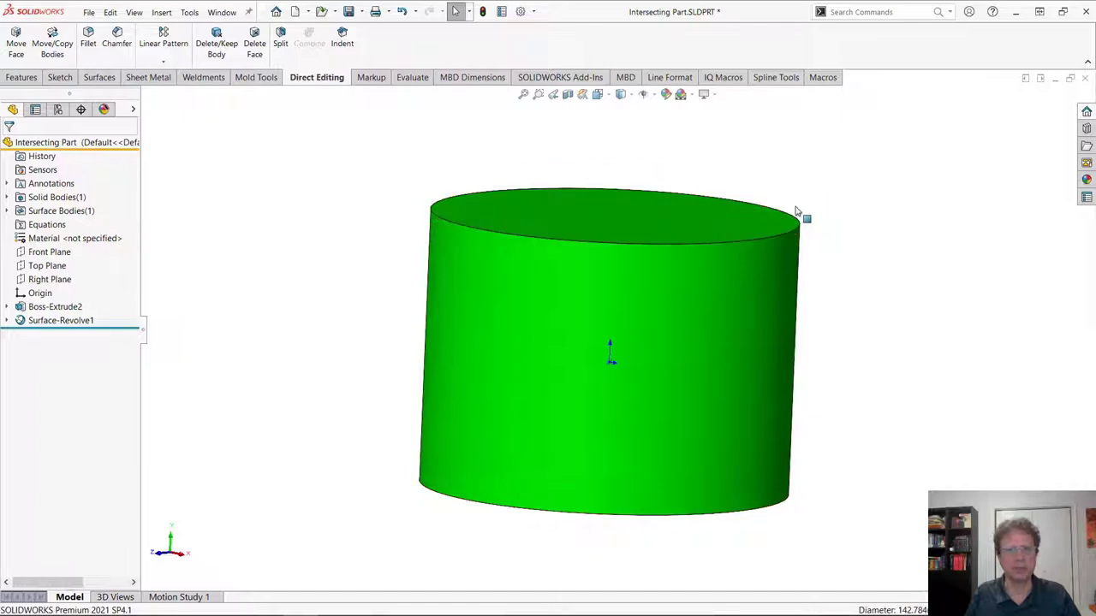
pyautogui.hotkey('shift', 'Tab')
pyautogui.moveTo(844, 380)
pyautogui.mouseDown(button='middle')
pyautogui.moveTo(843, 396)
pyautogui.moveTo(846, 381)
pyautogui.mouseUp(button='middle')
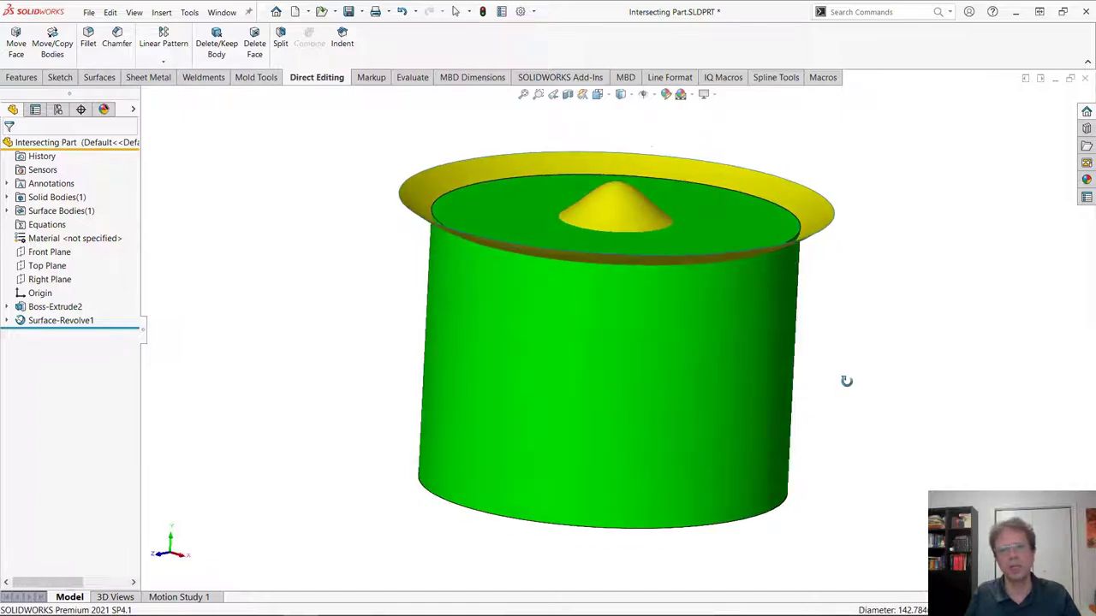
# - Apply a Section View to the model, then turn the section cut off
pyautogui.click(567, 94)
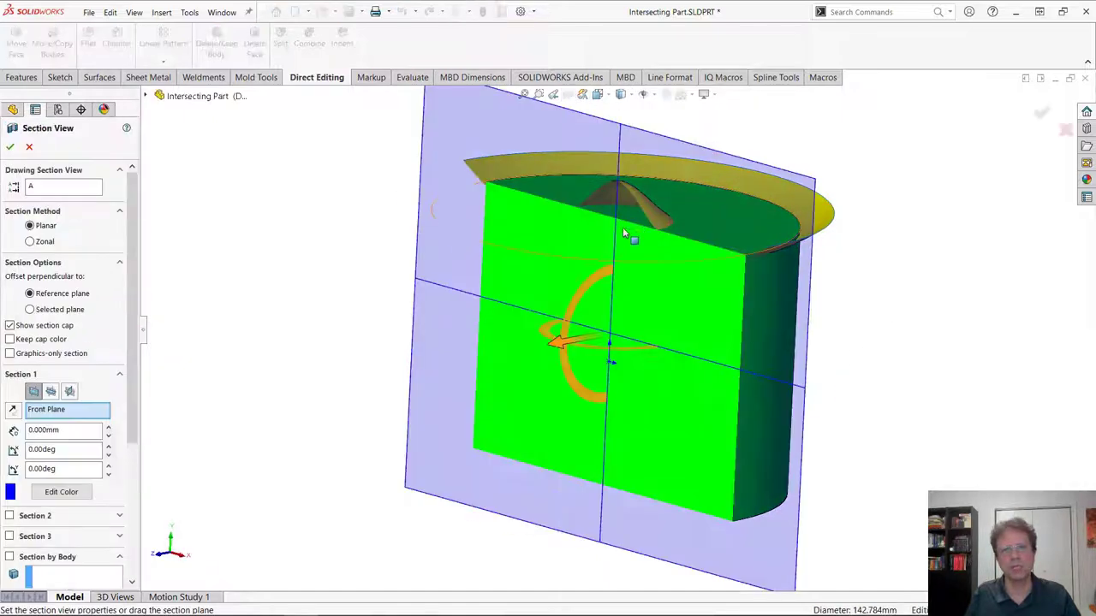
pyautogui.click(29, 146)
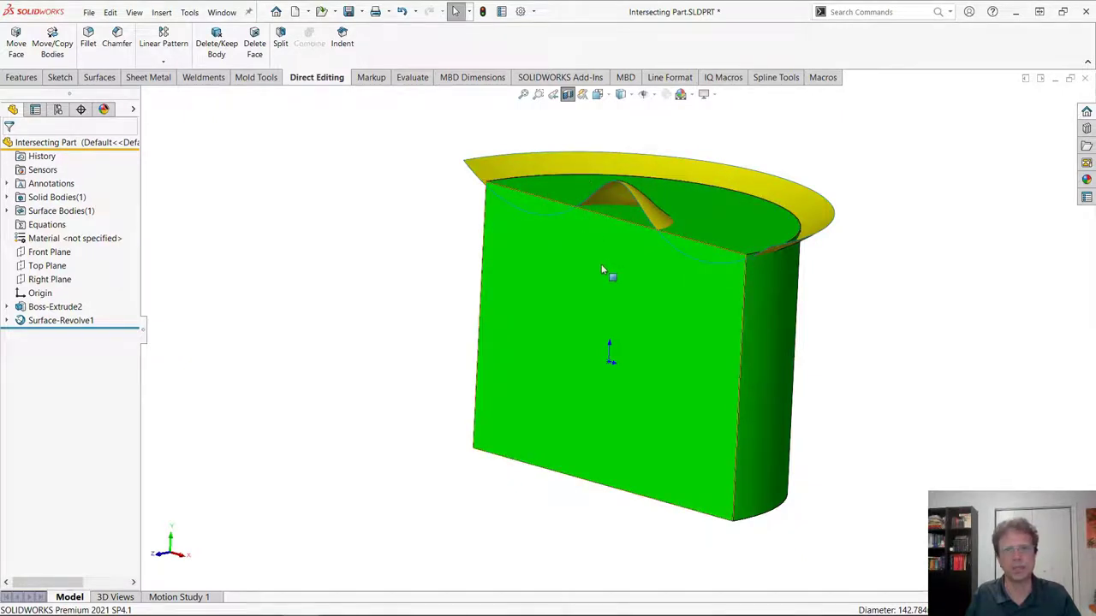
pyautogui.click(568, 94)
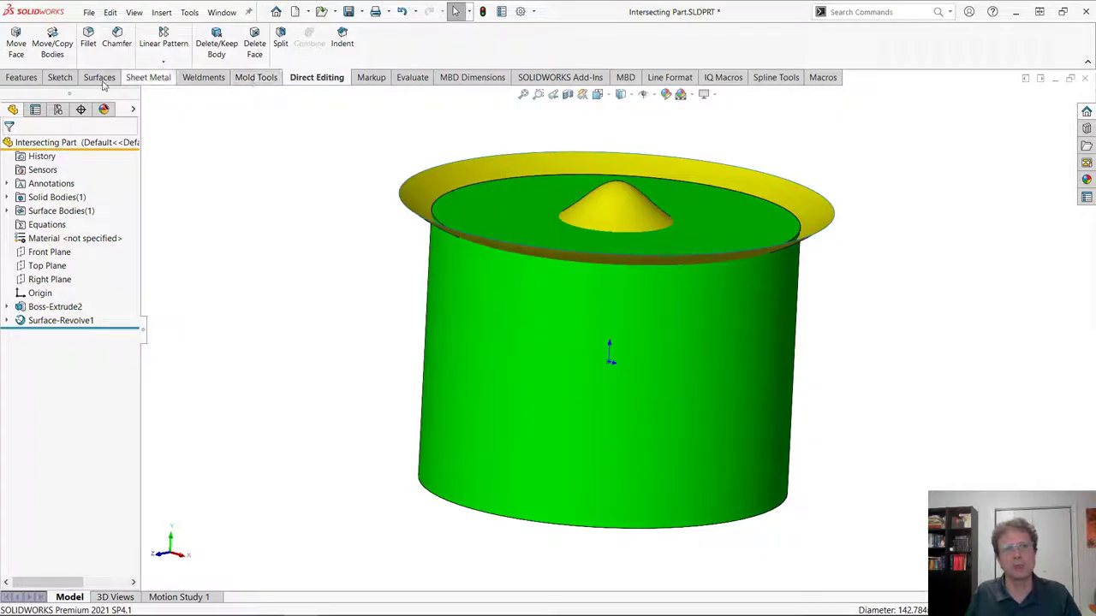
# - Intersect Surface-Revolve1 with Boss-Extrude2, excluding Region 2, to create Intersect1
pyautogui.click(28, 79)
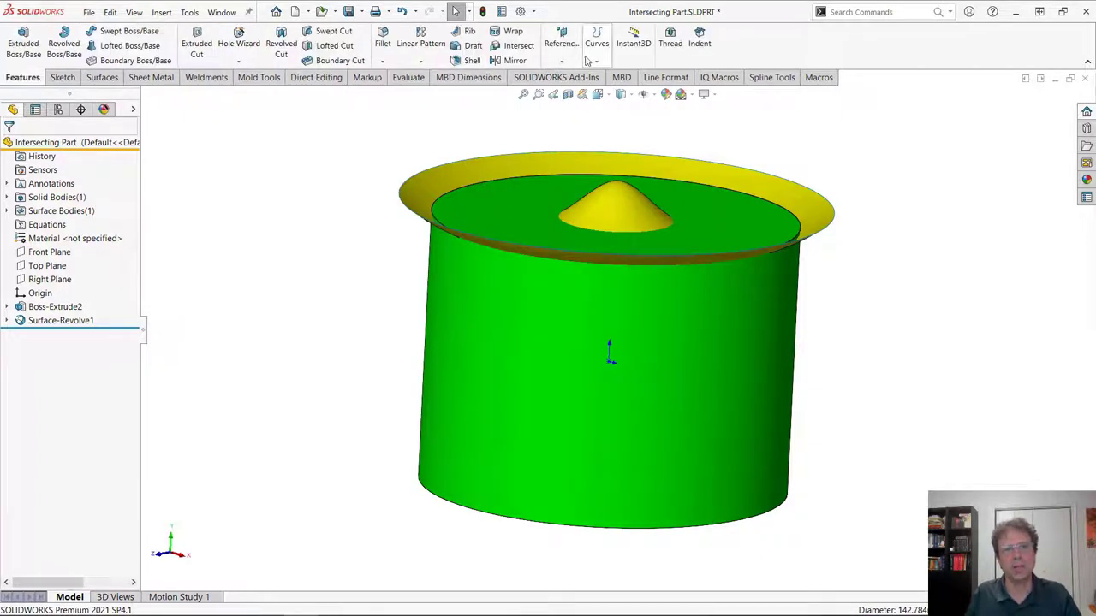
pyautogui.click(512, 49)
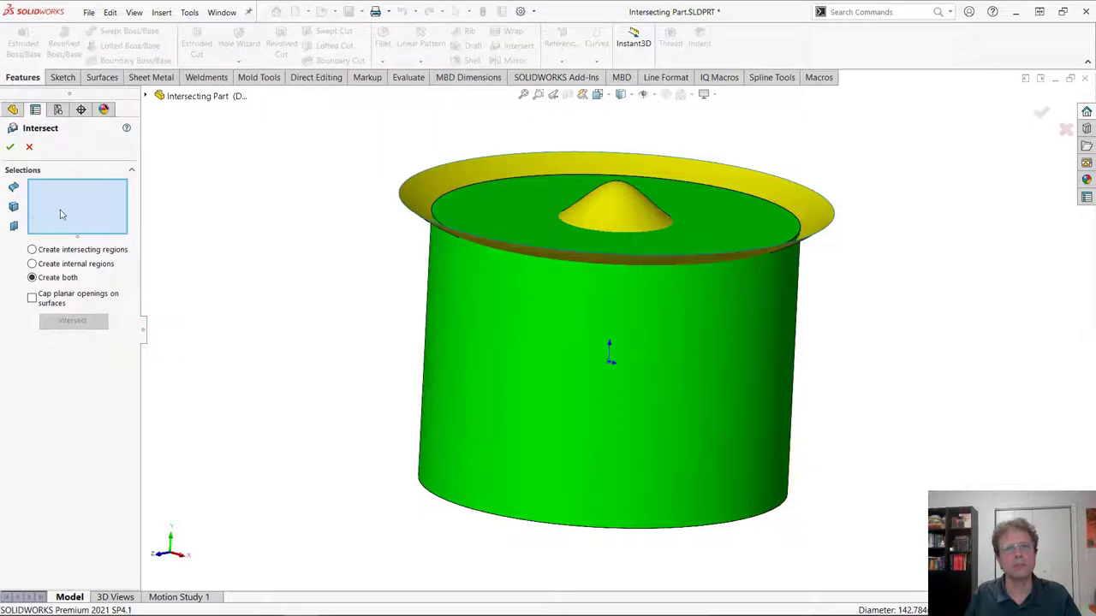
pyautogui.click(627, 207)
pyautogui.click(649, 363)
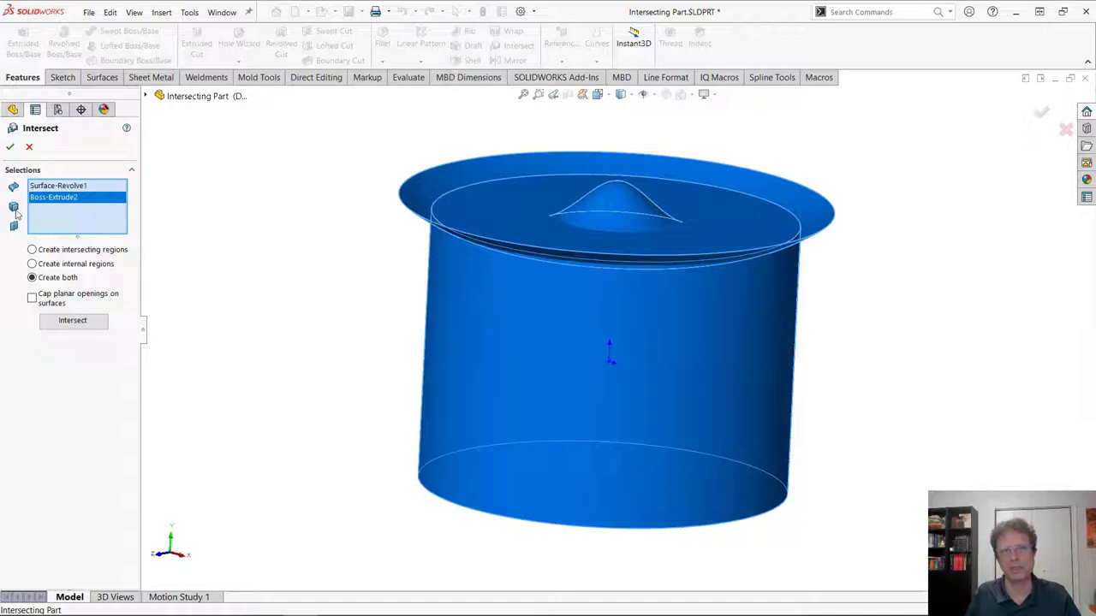
pyautogui.click(75, 322)
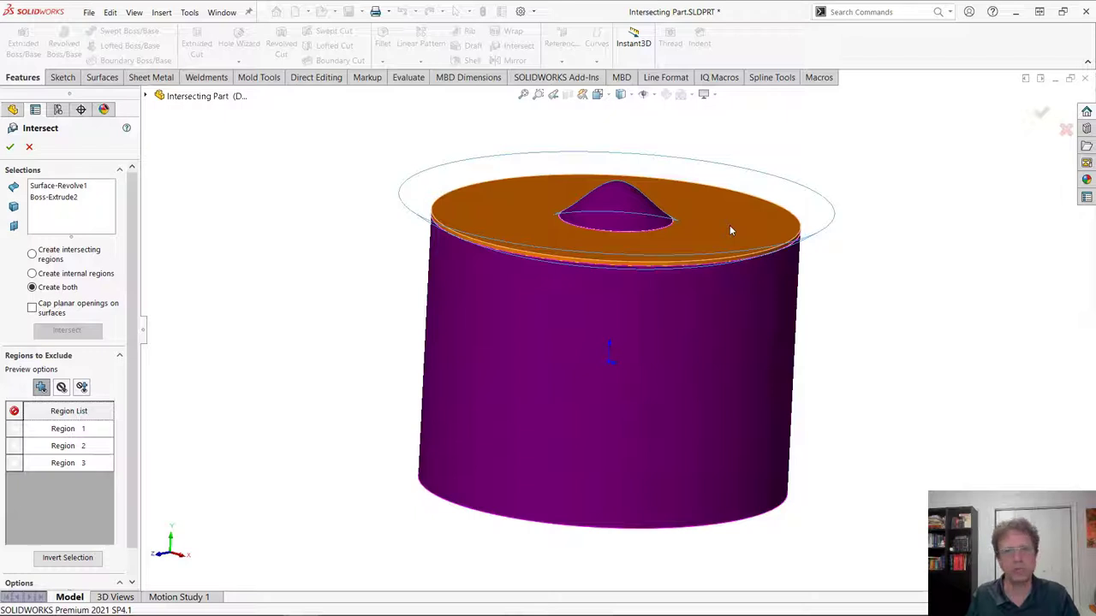
pyautogui.click(15, 446)
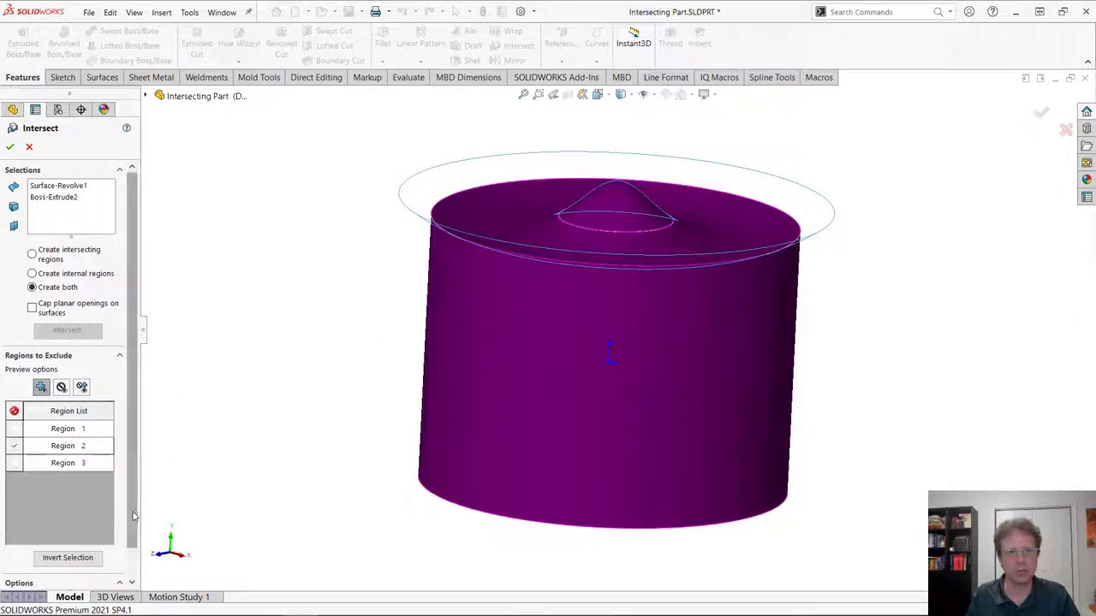
pyautogui.scroll(-1, 131, 577)
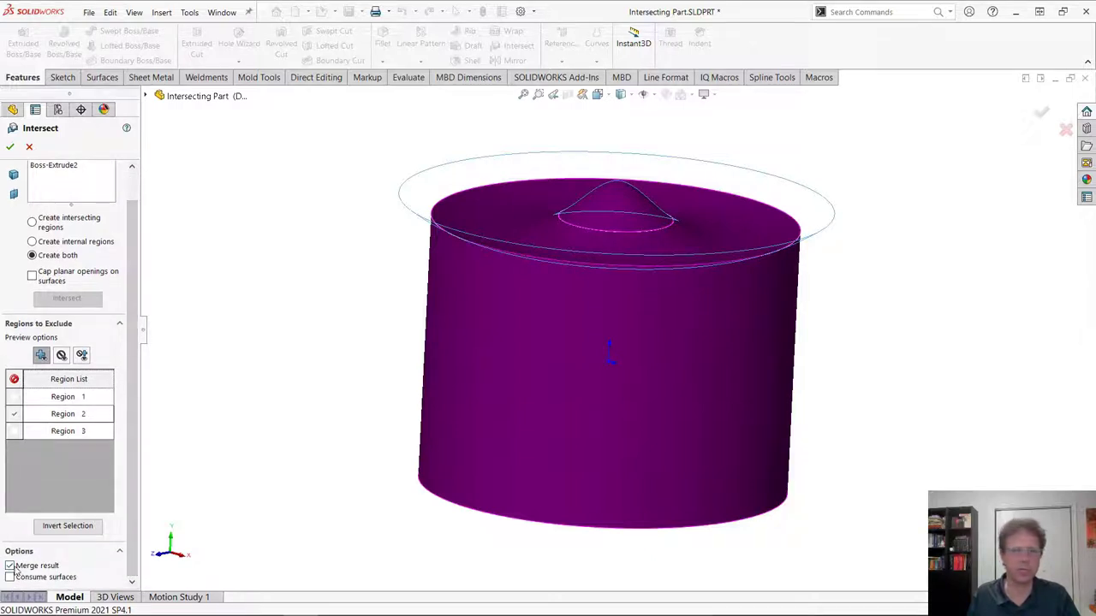
pyautogui.click(10, 147)
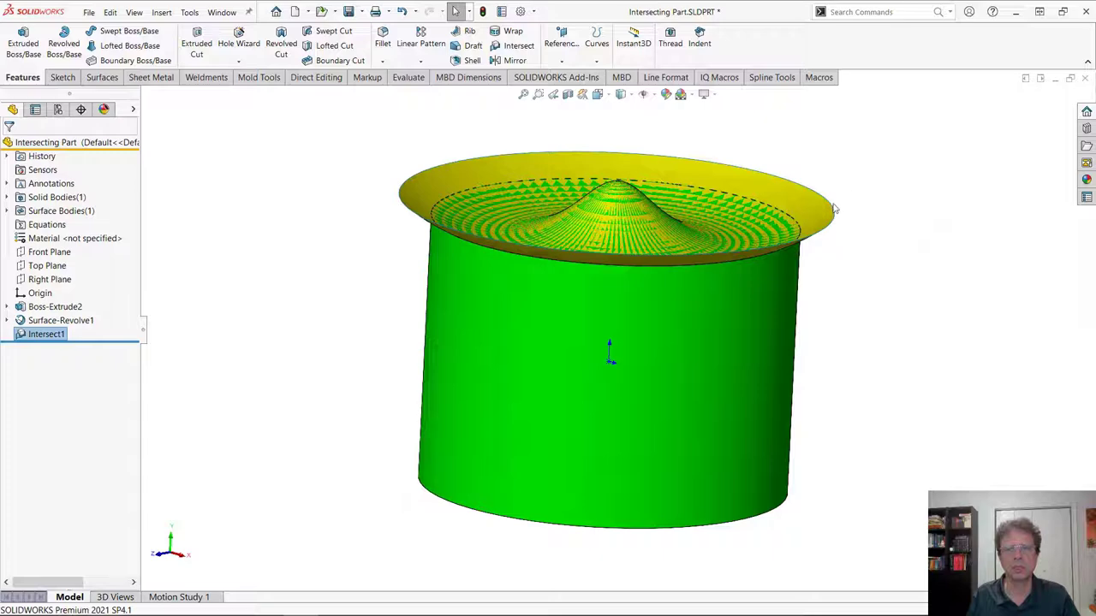
# - Edit Intersect1 to consume the revolved surface, leaving one solid with a bumped top
pyautogui.moveTo(870, 320); pyautogui.dragTo(855, 412, button='middle')
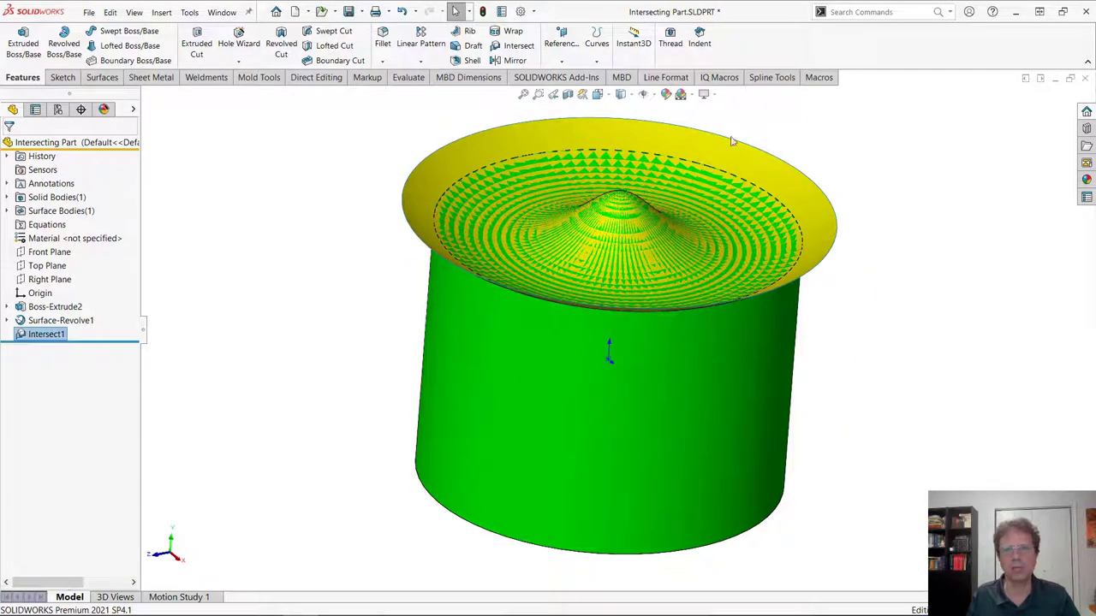
pyautogui.rightClick(49, 333)
pyautogui.click(62, 282)
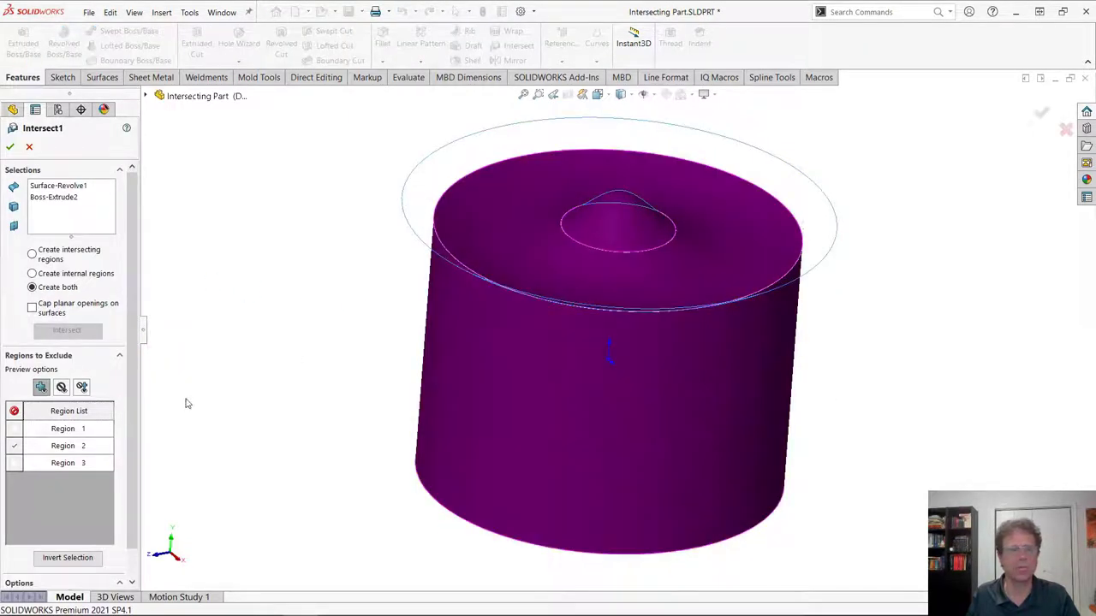
pyautogui.scroll(-1, 130, 423)
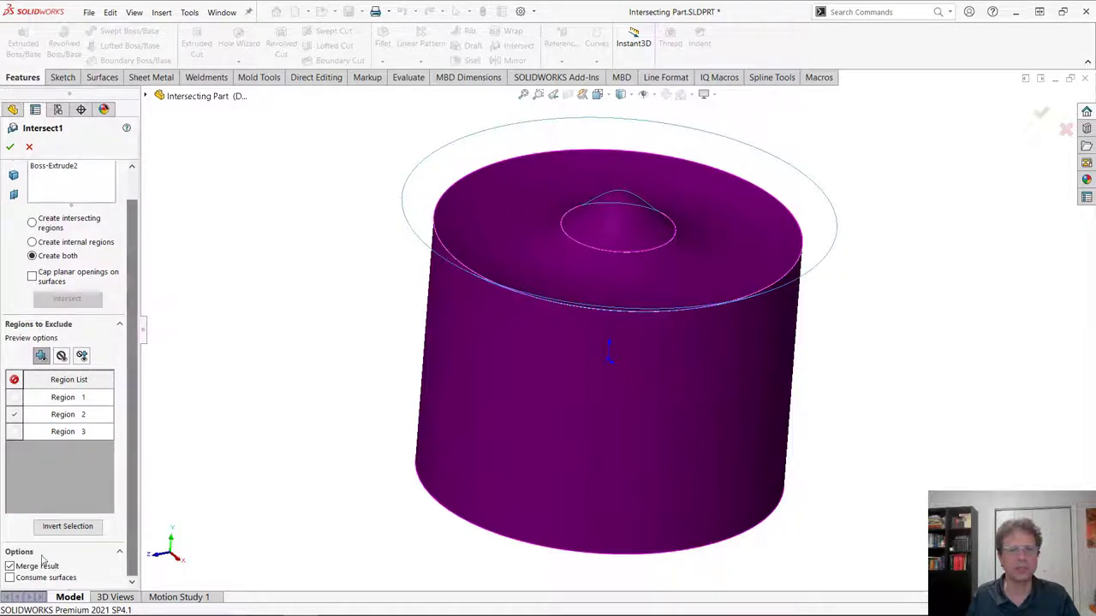
pyautogui.click(11, 147)
# - Inspect the solid with a section view, then close the part without saving
pyautogui.moveTo(793, 399); pyautogui.dragTo(750, 330, button='middle')
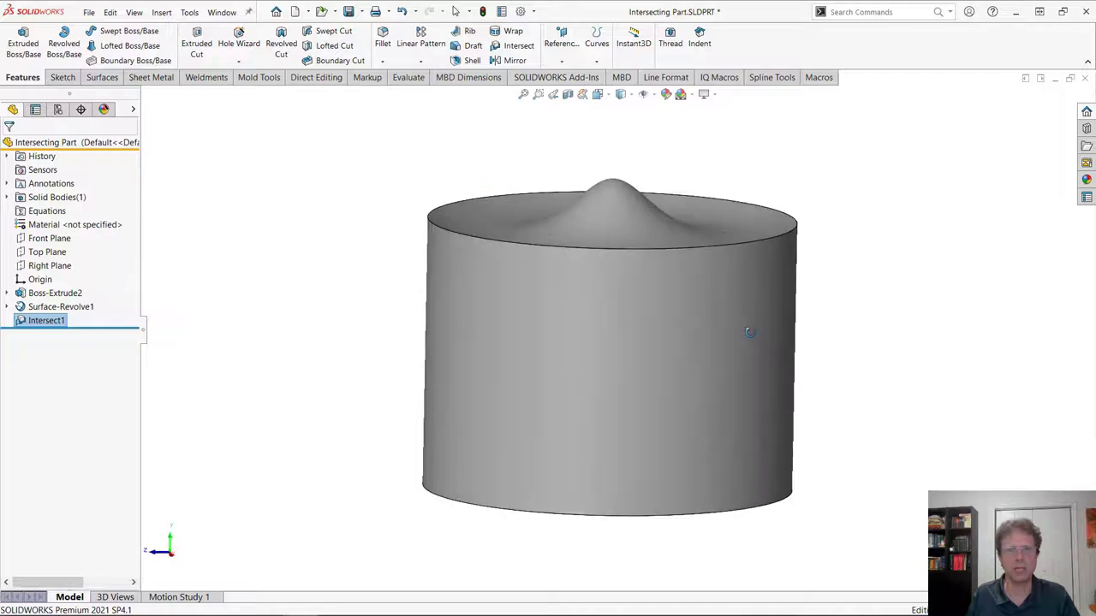
pyautogui.click(567, 94)
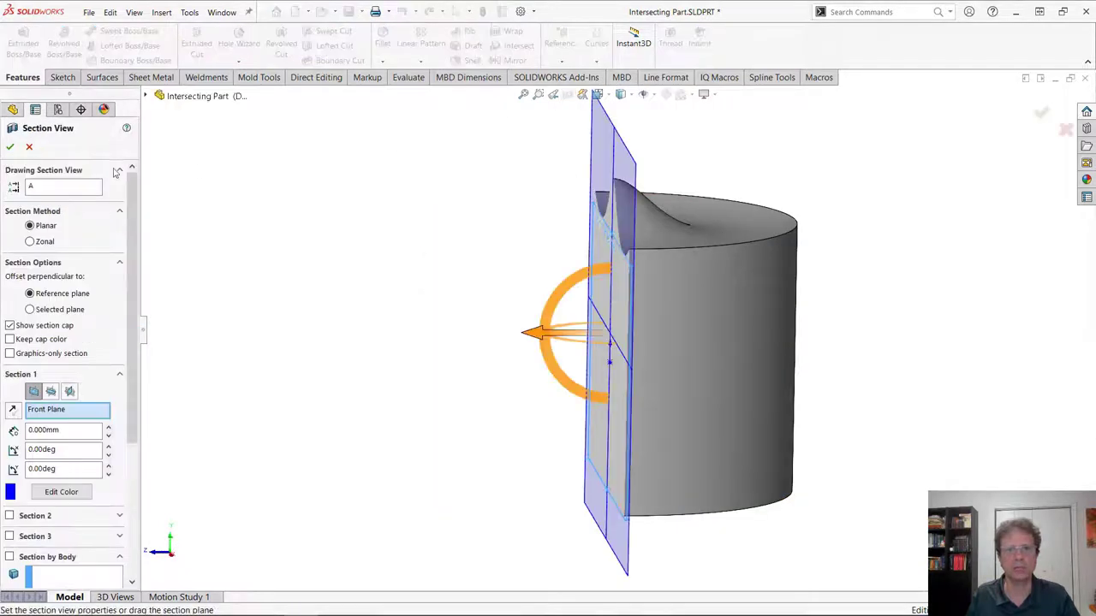
pyautogui.click(10, 146)
pyautogui.moveTo(607, 349)
pyautogui.mouseDown(button='middle')
pyautogui.moveTo(616, 411)
pyautogui.moveTo(711, 351)
pyautogui.mouseUp(button='middle')
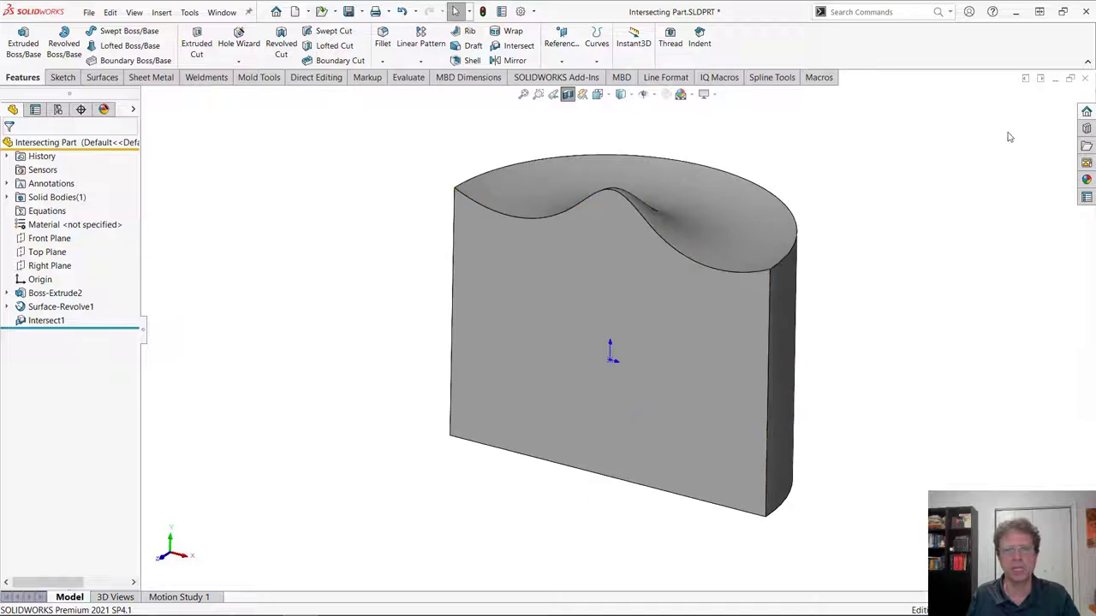
pyautogui.click(1085, 78)
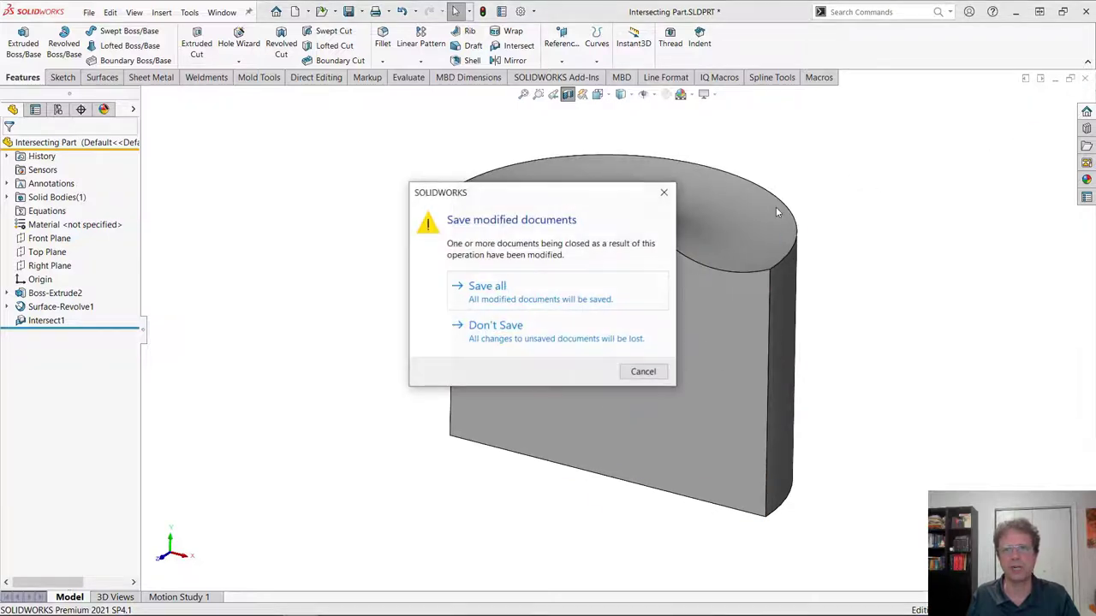
pyautogui.click(605, 334)
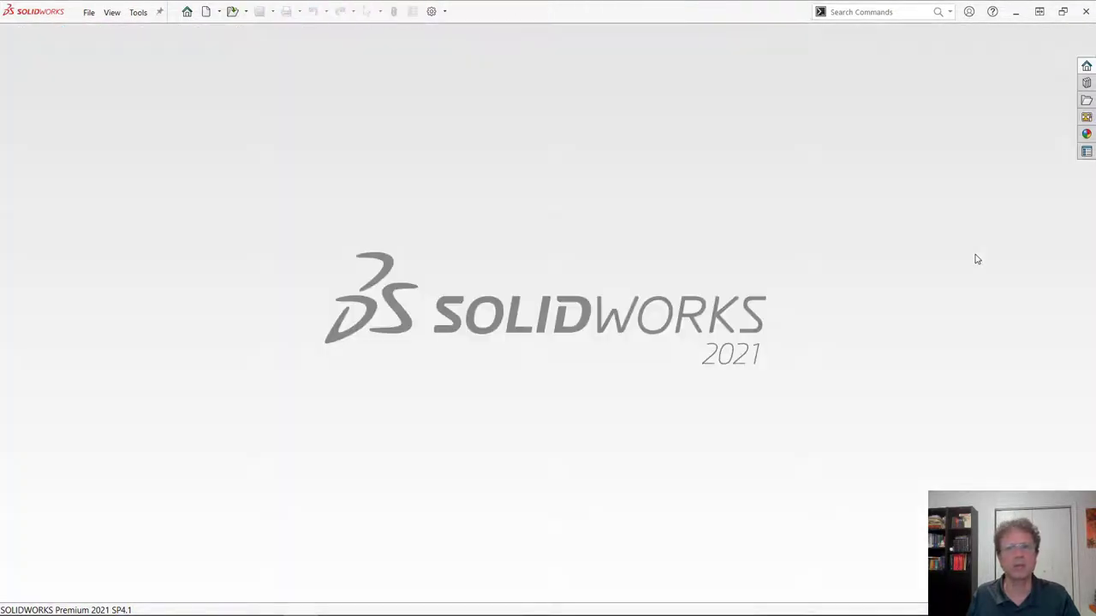
# - Present PowerPoint slide 9 on making a box from planes with Intersect, then return to SOLIDWORKS
pyautogui.hotkey('alt', 'Tab')
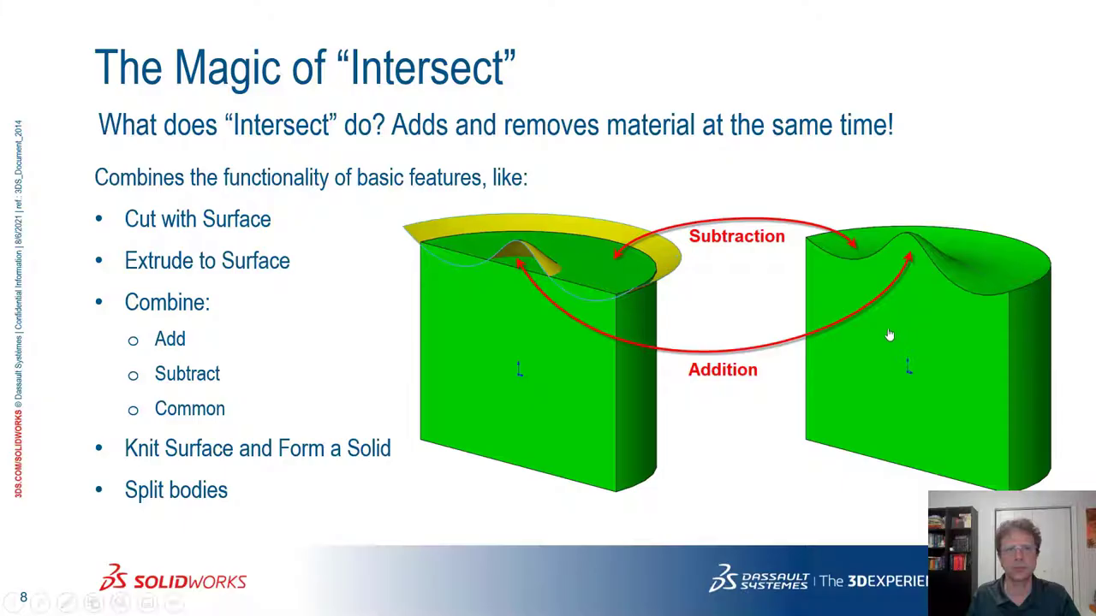
pyautogui.press('Right')
pyautogui.press('Right')
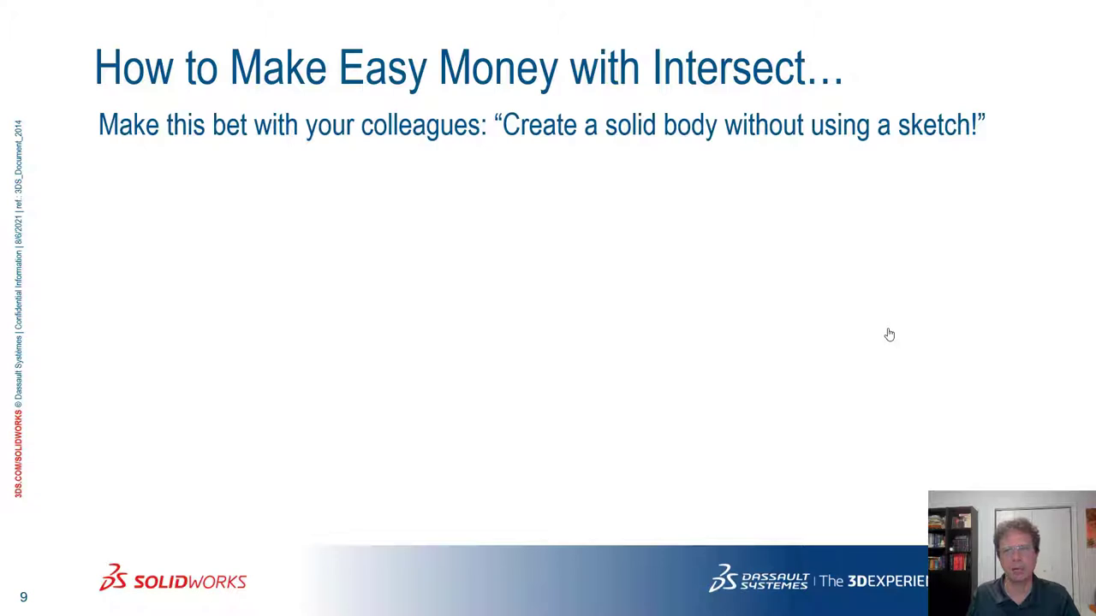
pyautogui.press('Right')
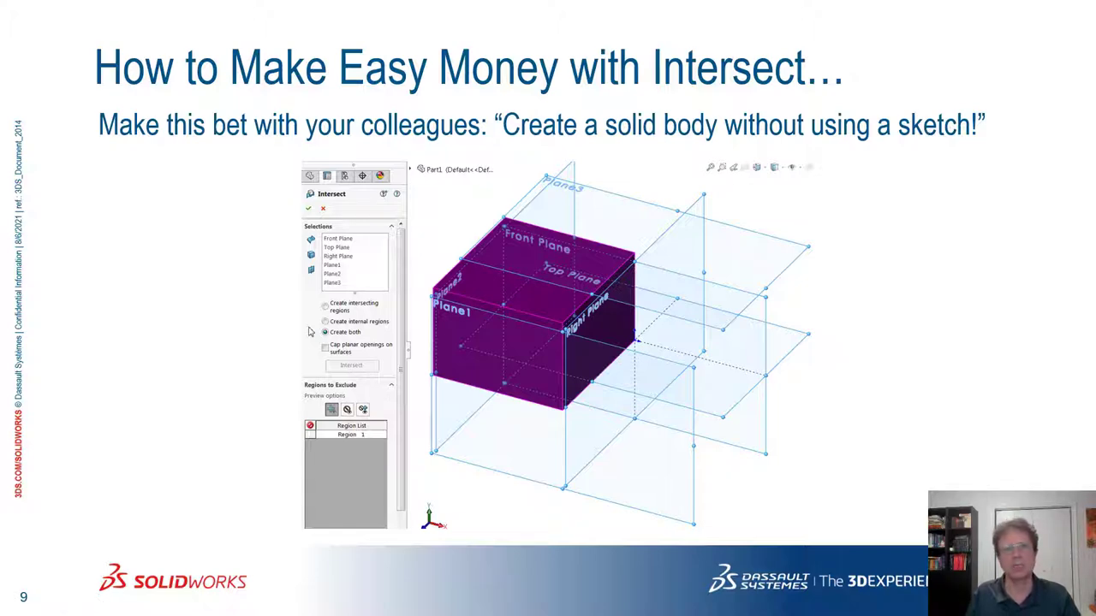
pyautogui.hotkey('alt', 'Tab')
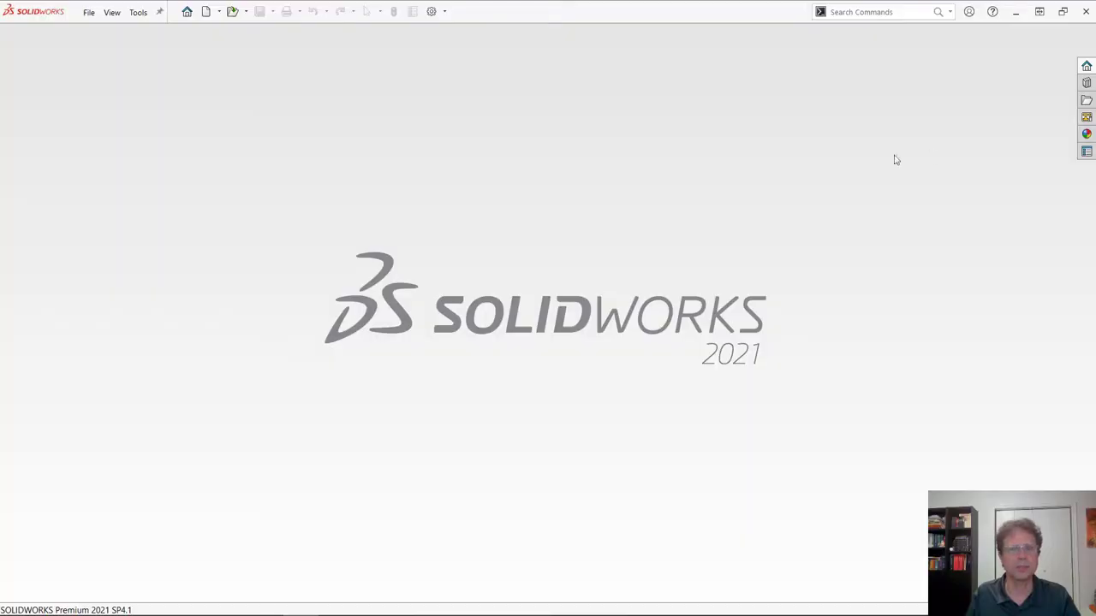
# - Create a new part from the Part_IN template
pyautogui.click(205, 11)
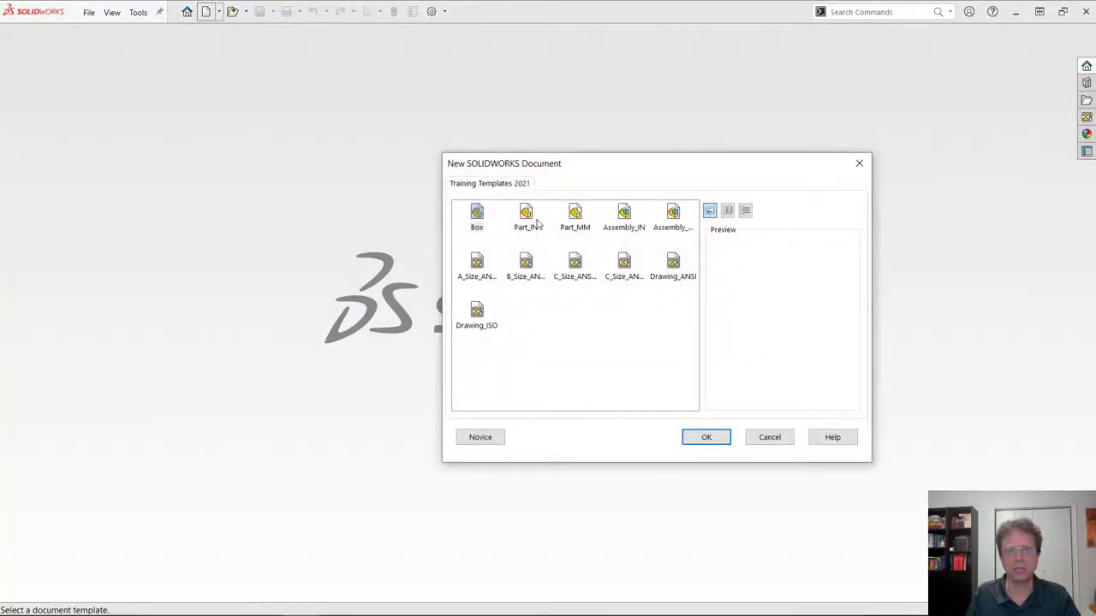
pyautogui.click(528, 226)
pyautogui.doubleClick(528, 225)
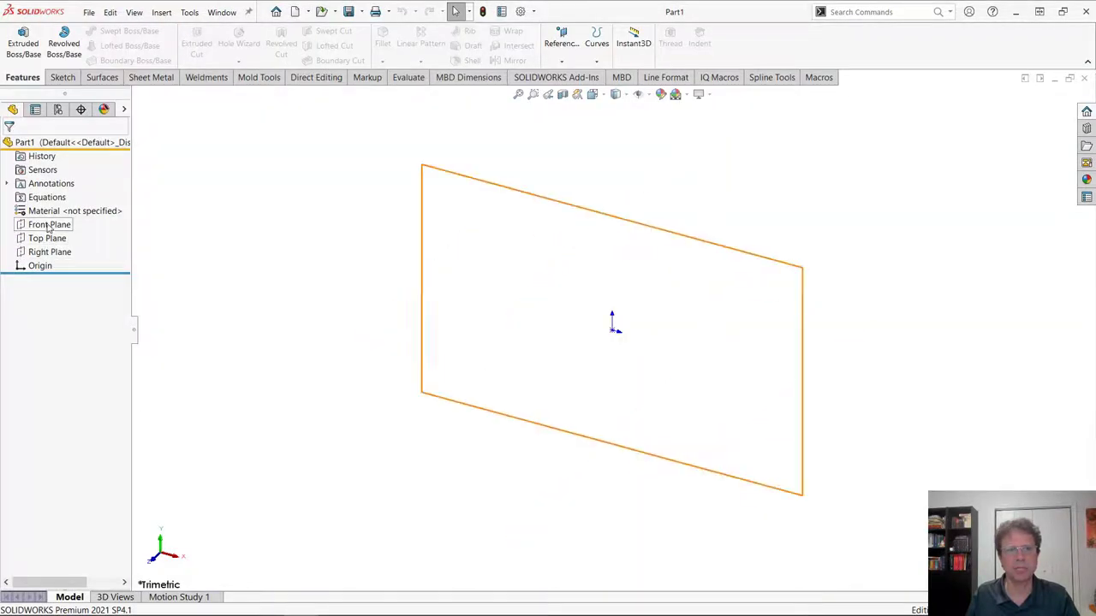
# - Show the Front, Top and Right planes and drag an offset plane off the Right Plane
pyautogui.click(38, 225)
pyautogui.keyDown('shift'); pyautogui.click(39, 252); pyautogui.keyUp('shift')
pyautogui.rightClick(52, 238)
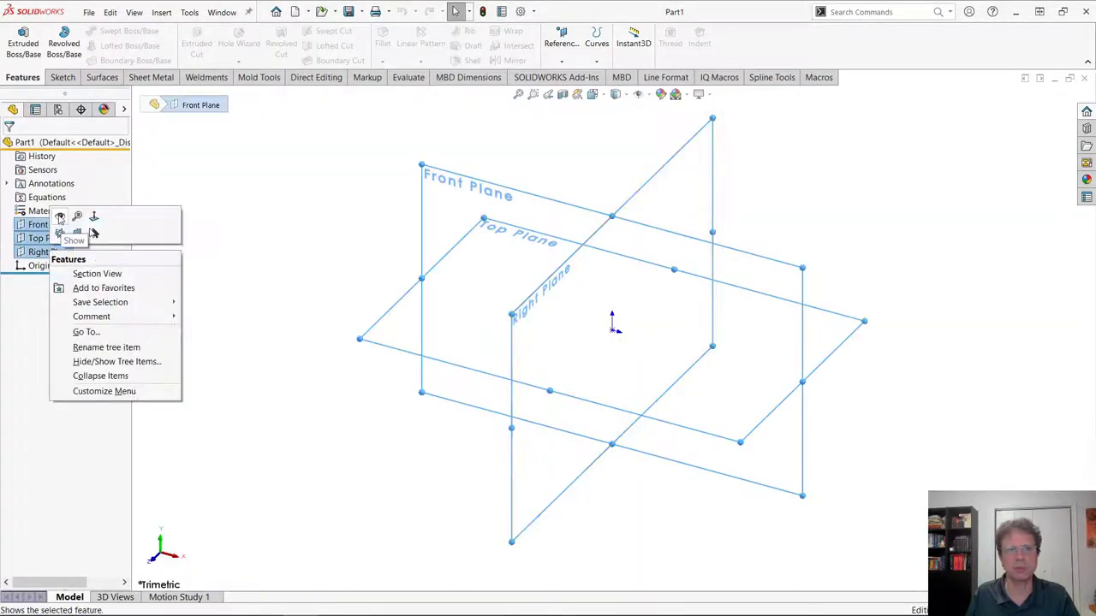
pyautogui.click(62, 233)
pyautogui.click(328, 269)
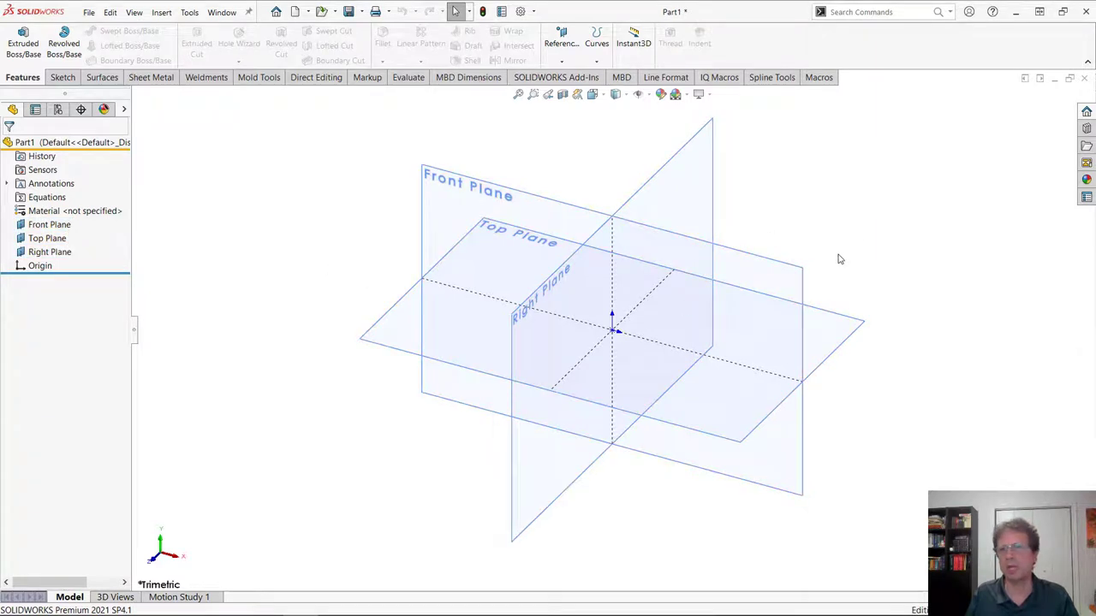
pyautogui.click(692, 144)
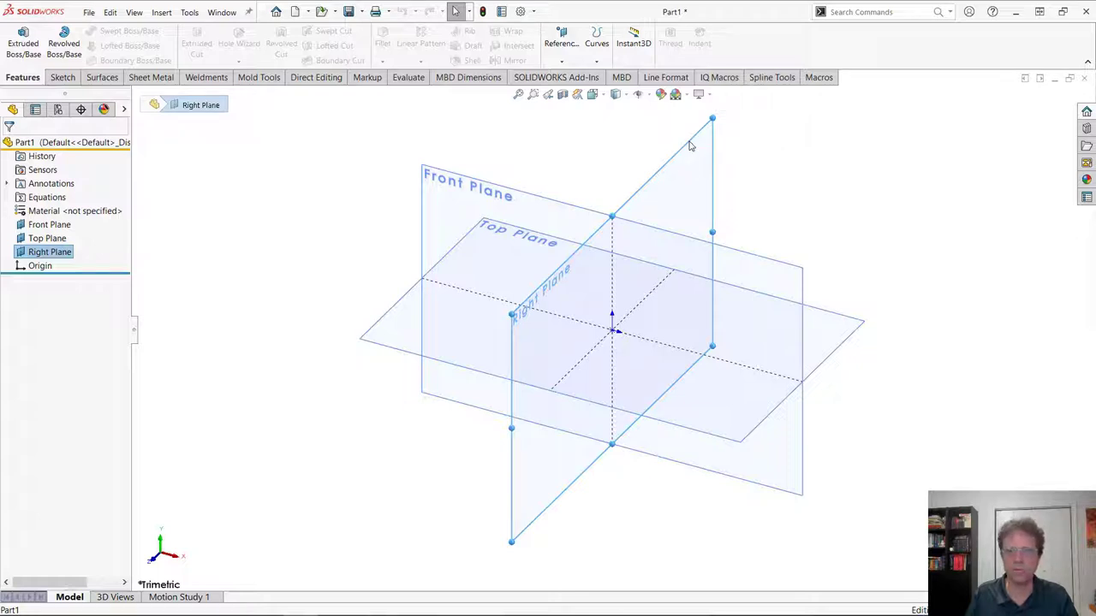
pyautogui.keyDown('ctrl'); pyautogui.moveTo(690, 145); pyautogui.dragTo(819, 184); pyautogui.keyUp('ctrl')
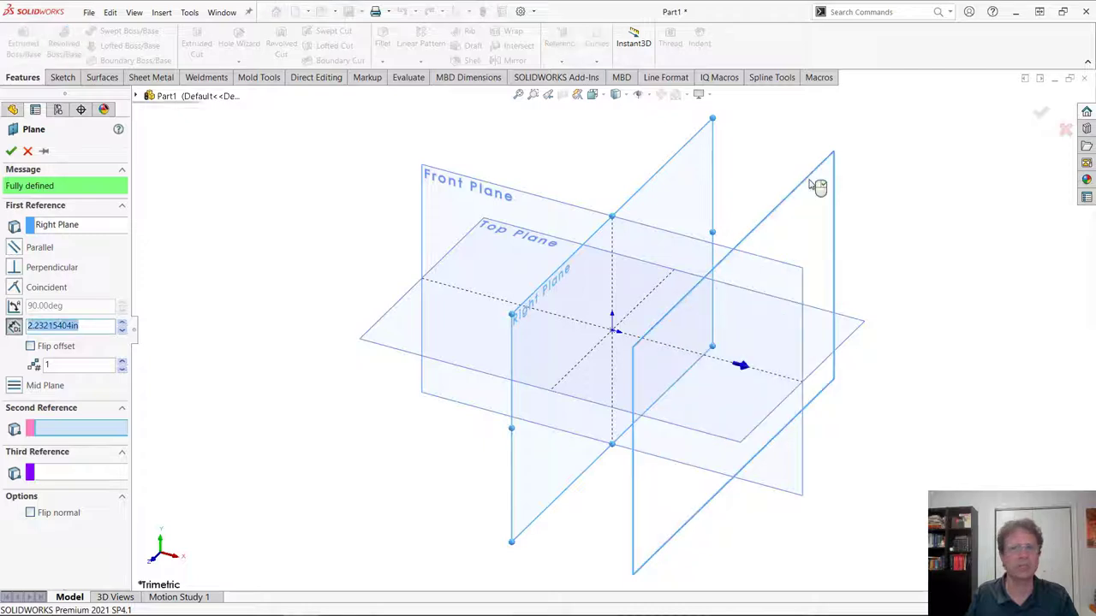
# - Create Plane1, Plane2 and Plane3 as offsets of the Right, Front and Top planes
pyautogui.press('Return')
pyautogui.click(539, 196)
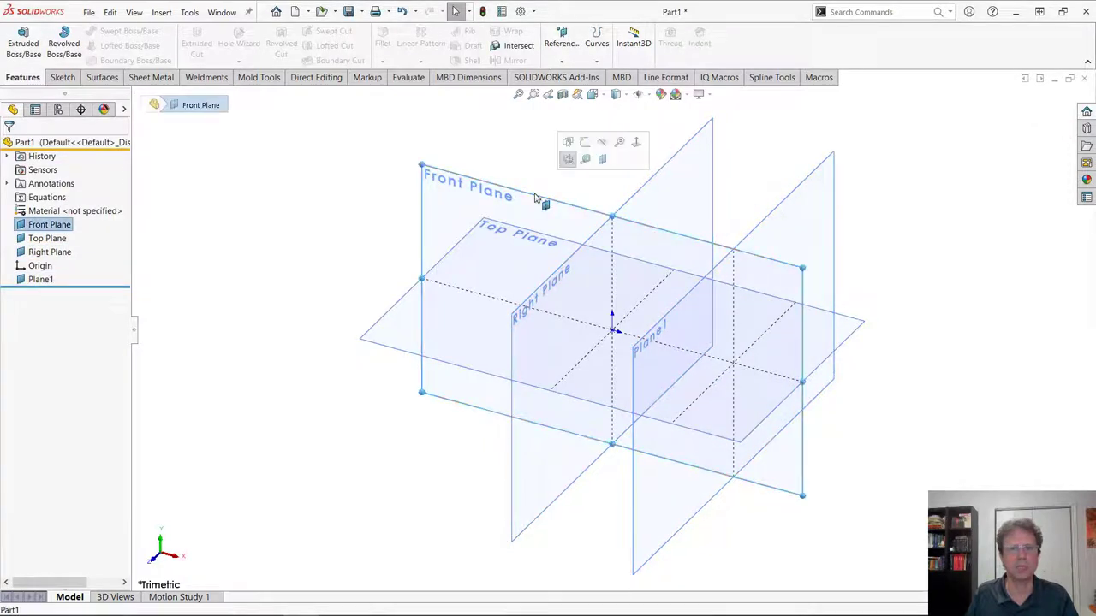
pyautogui.keyDown('ctrl'); pyautogui.moveTo(539, 197); pyautogui.dragTo(399, 360); pyautogui.keyUp('ctrl')
pyautogui.press('Return')
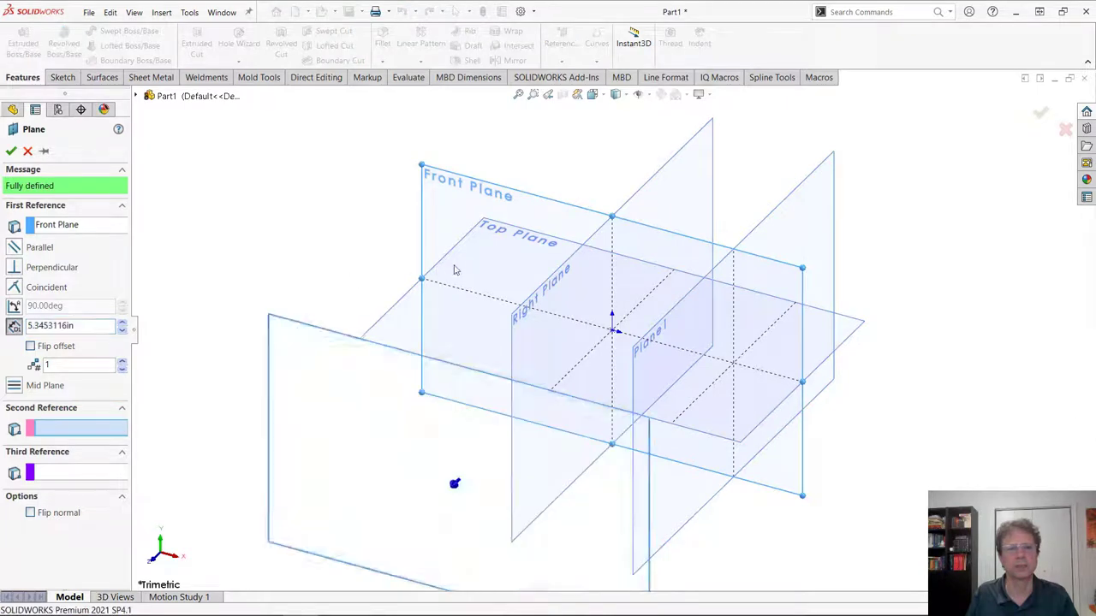
pyautogui.click(396, 309)
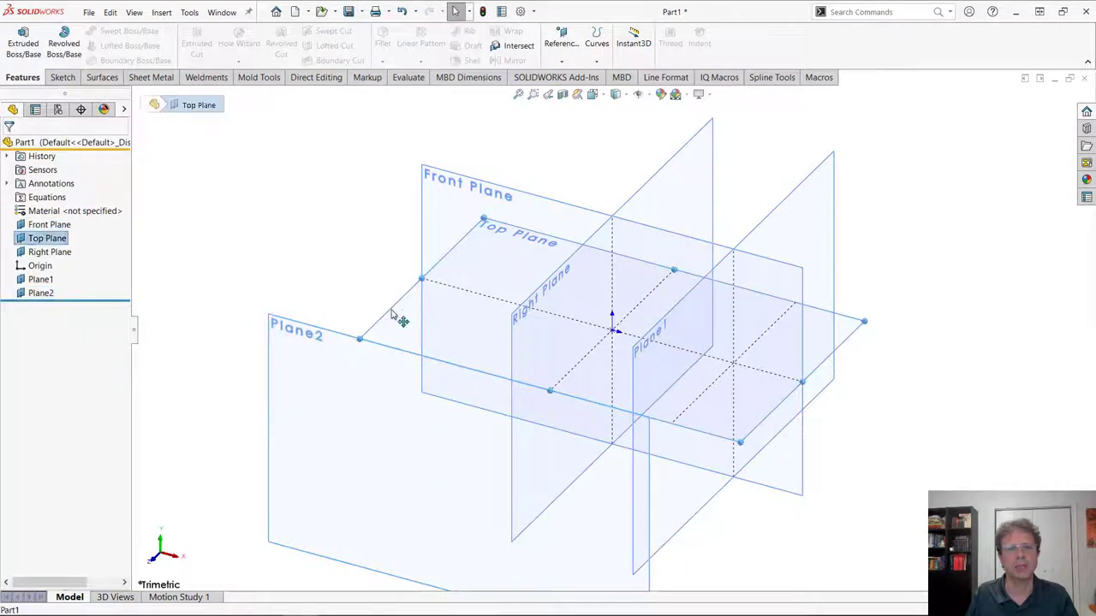
pyautogui.keyDown('ctrl'); pyautogui.moveTo(394, 312); pyautogui.dragTo(386, 425); pyautogui.keyUp('ctrl')
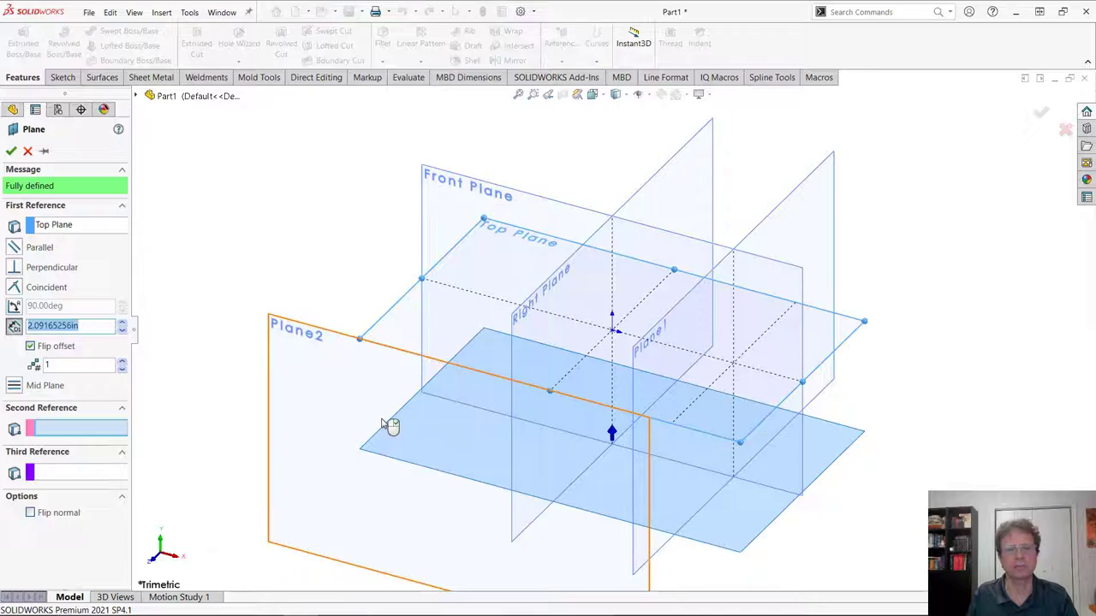
pyautogui.press('Return')
pyautogui.moveTo(954, 387); pyautogui.dragTo(907, 391, button='middle')
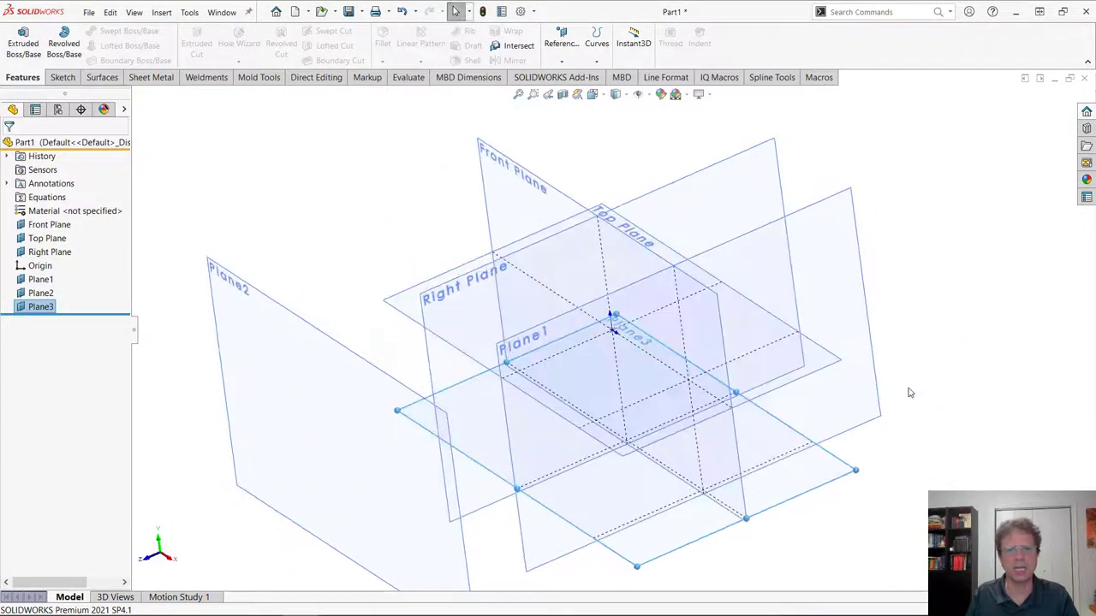
pyautogui.hotkey('ctrl', '7')
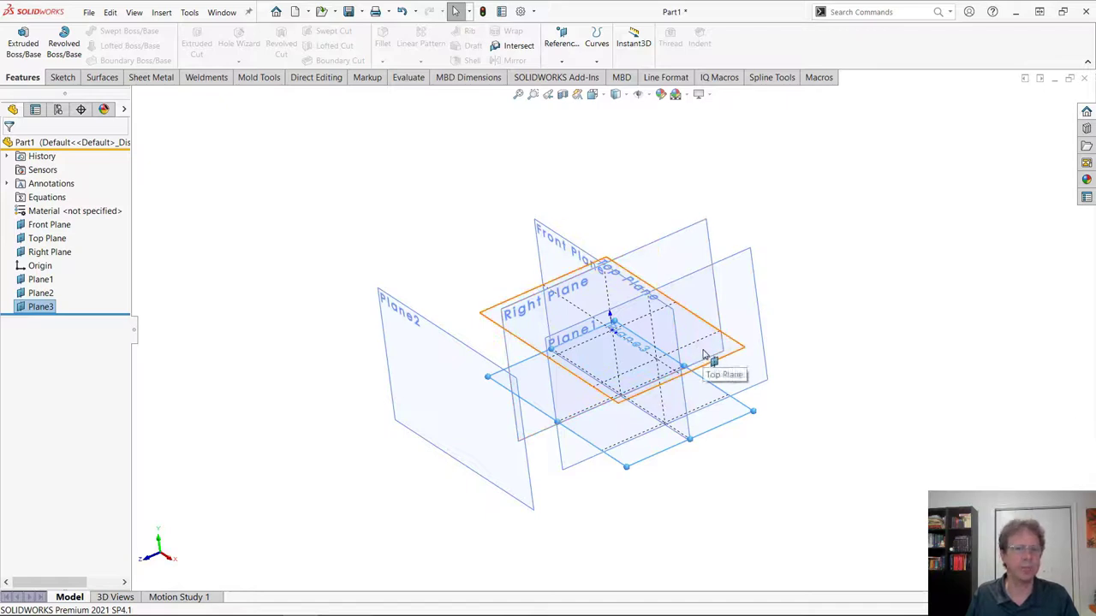
pyautogui.click(492, 204)
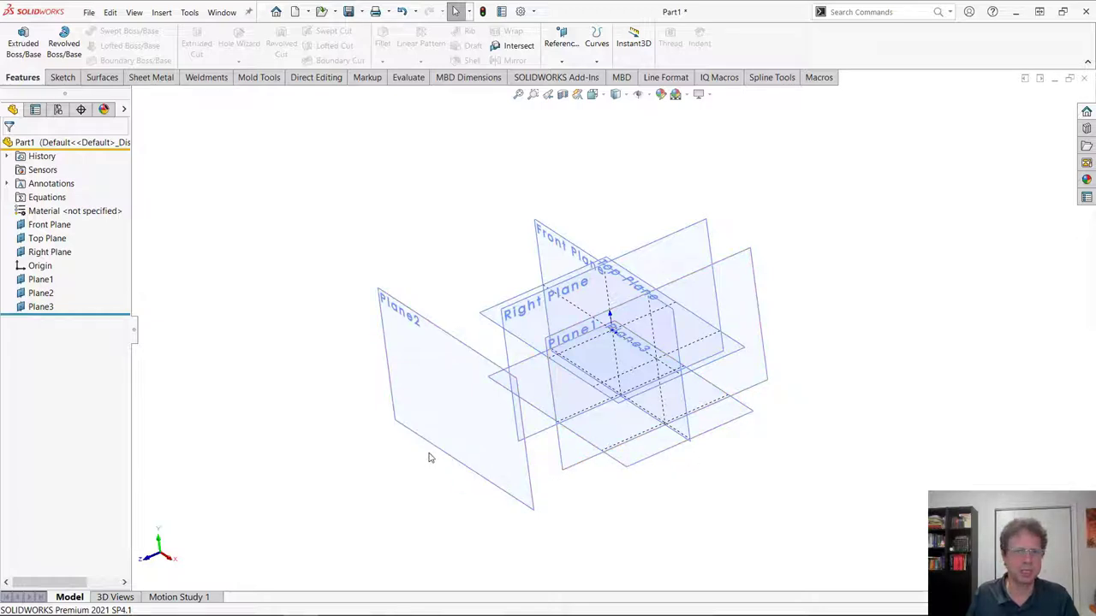
pyautogui.moveTo(710, 504); pyautogui.dragTo(729, 512, button='middle')
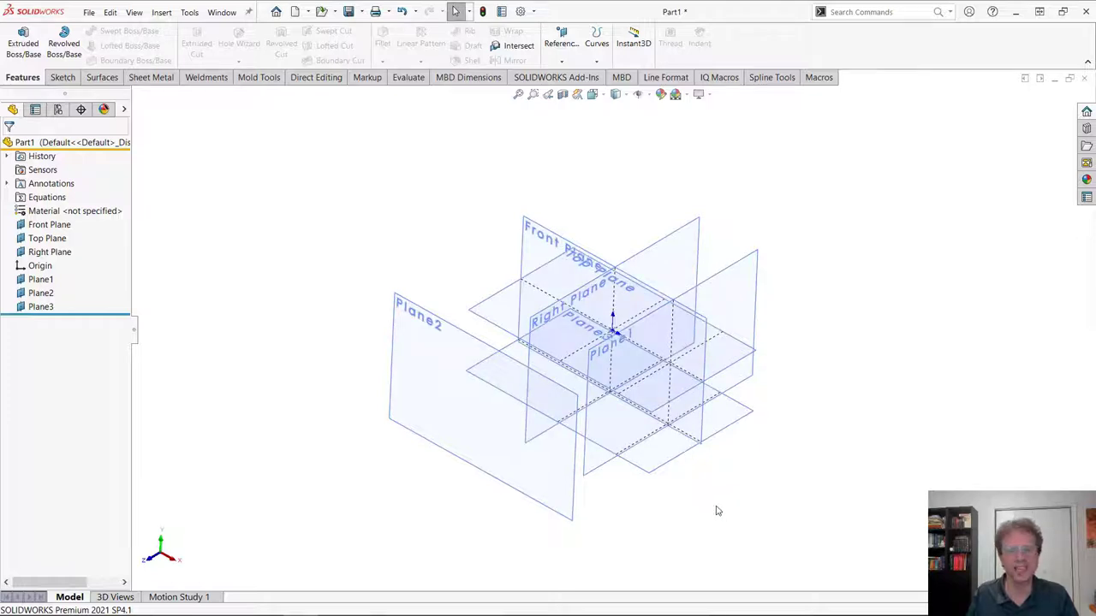
# - Intersect all six planes into a single box-shaped solid, Intersect1, then close the part
pyautogui.click(415, 436)
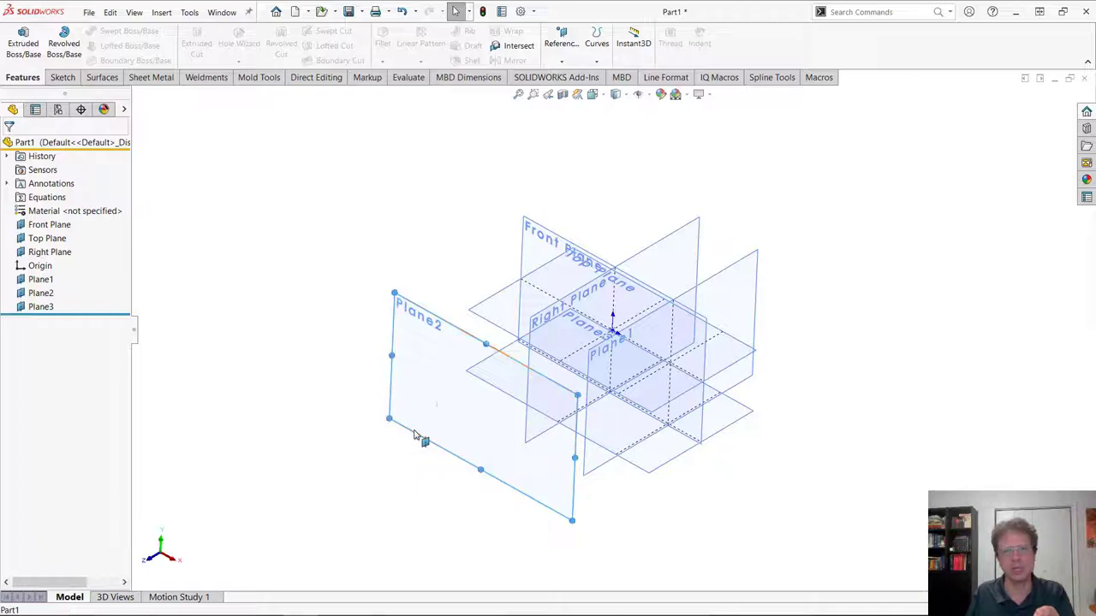
pyautogui.click(355, 480)
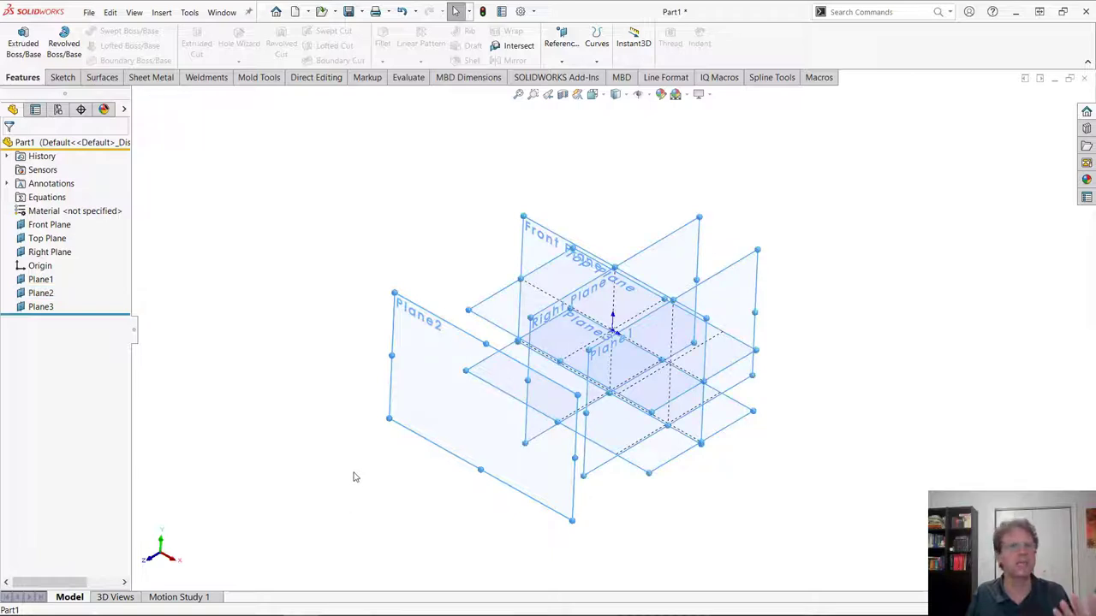
pyautogui.click(514, 44)
pyautogui.click(68, 349)
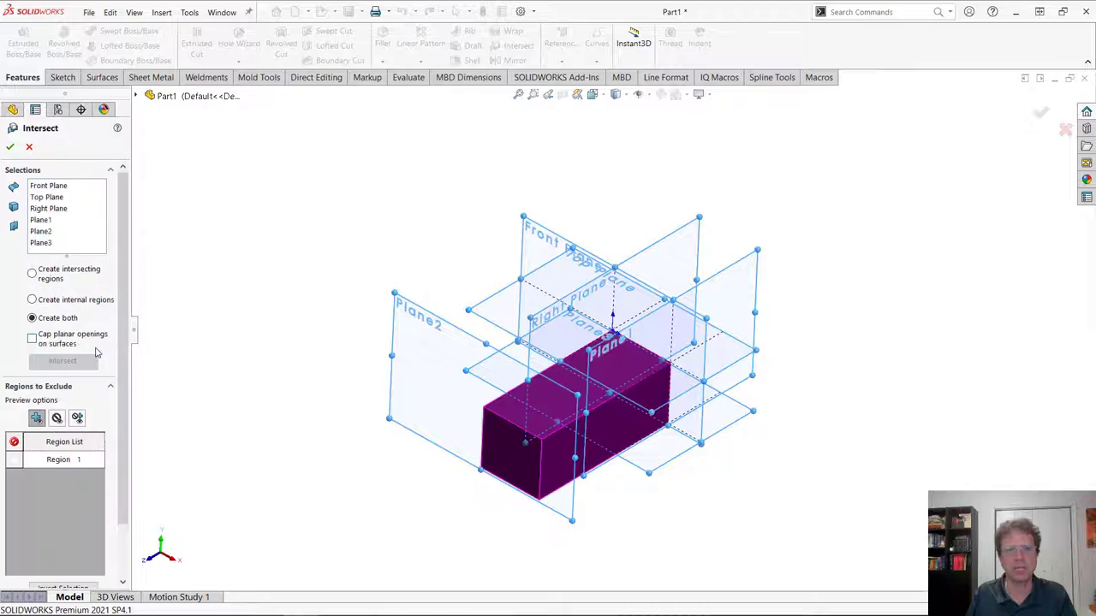
pyautogui.click(10, 147)
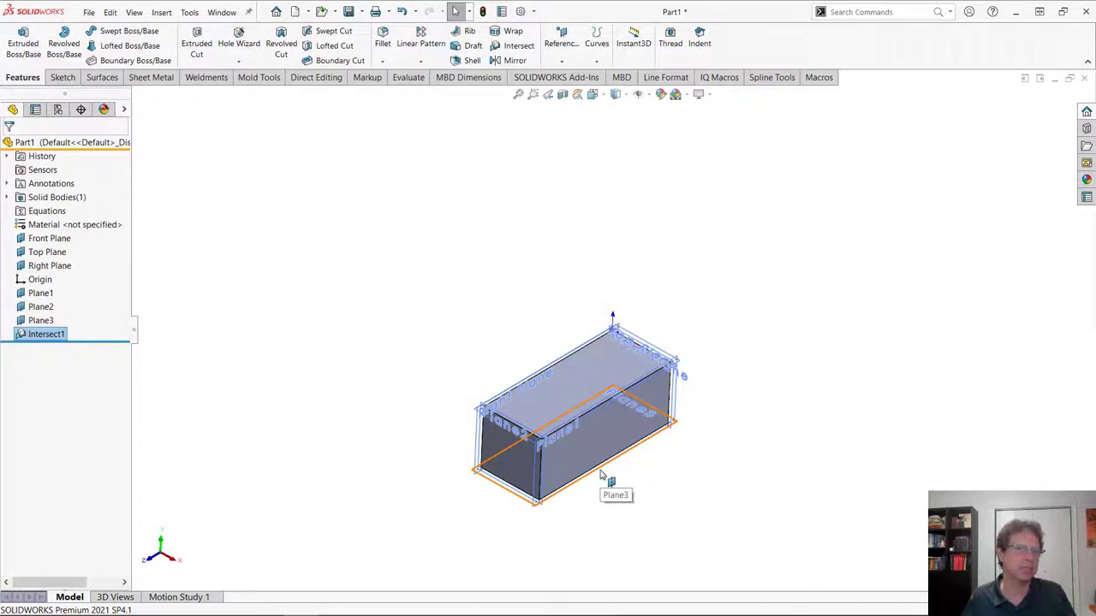
pyautogui.click(1084, 78)
# - Discard the part's changes, then present the Case Study #3 challenge and solution slide
pyautogui.click(667, 318)
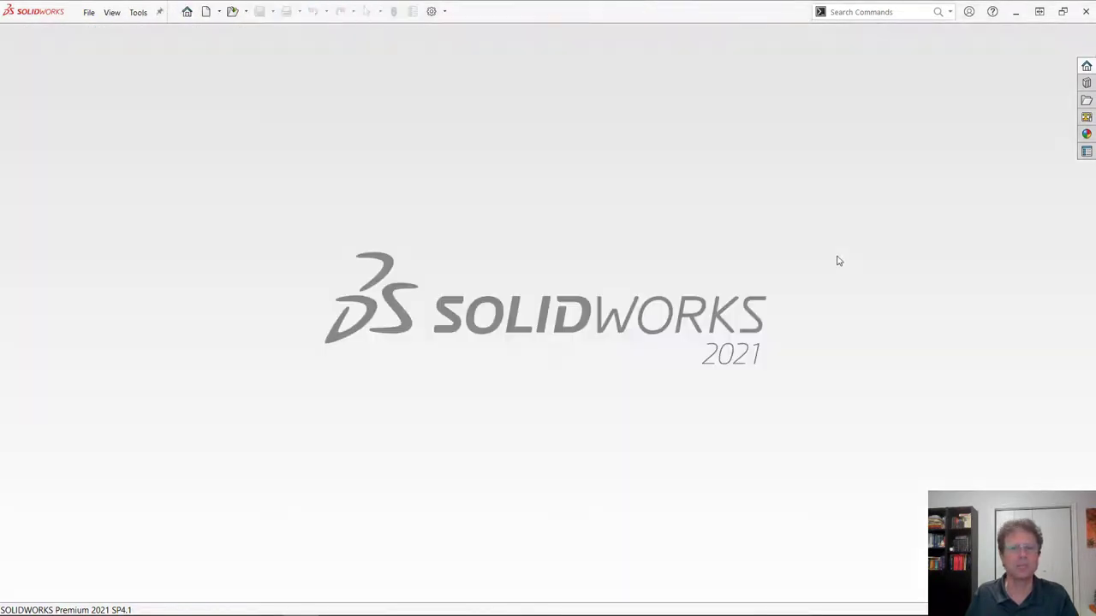
pyautogui.hotkey('alt', 'Tab')
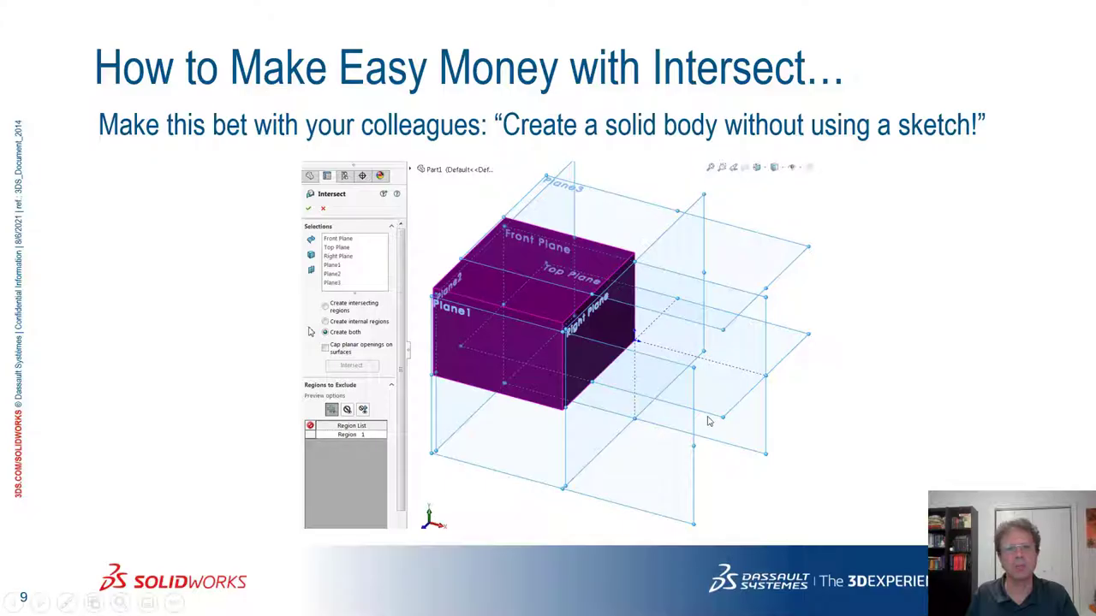
pyautogui.press('Right')
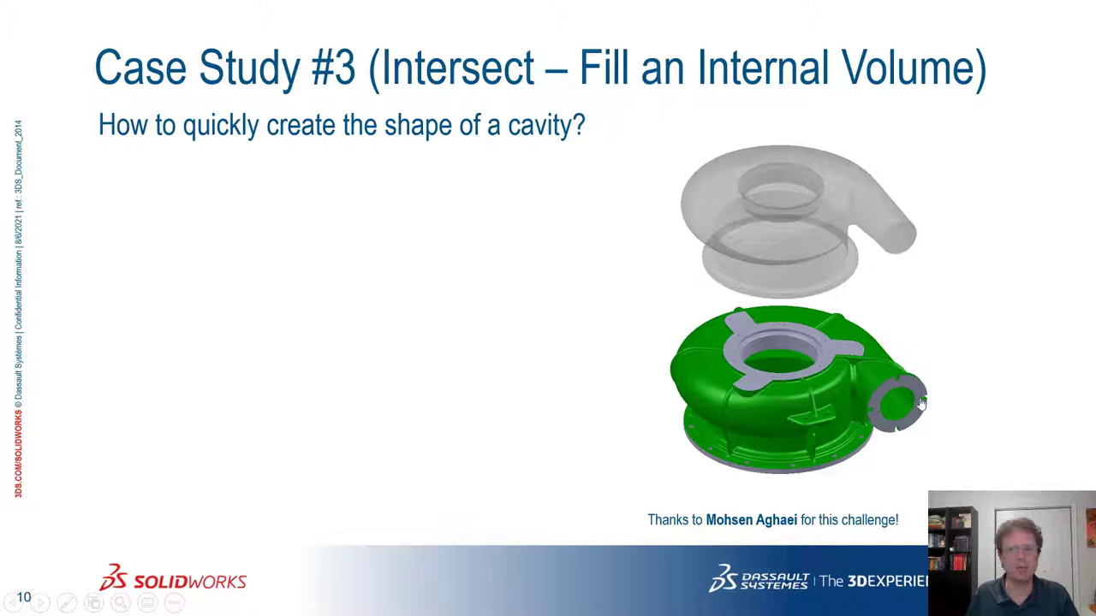
pyautogui.press('Right')
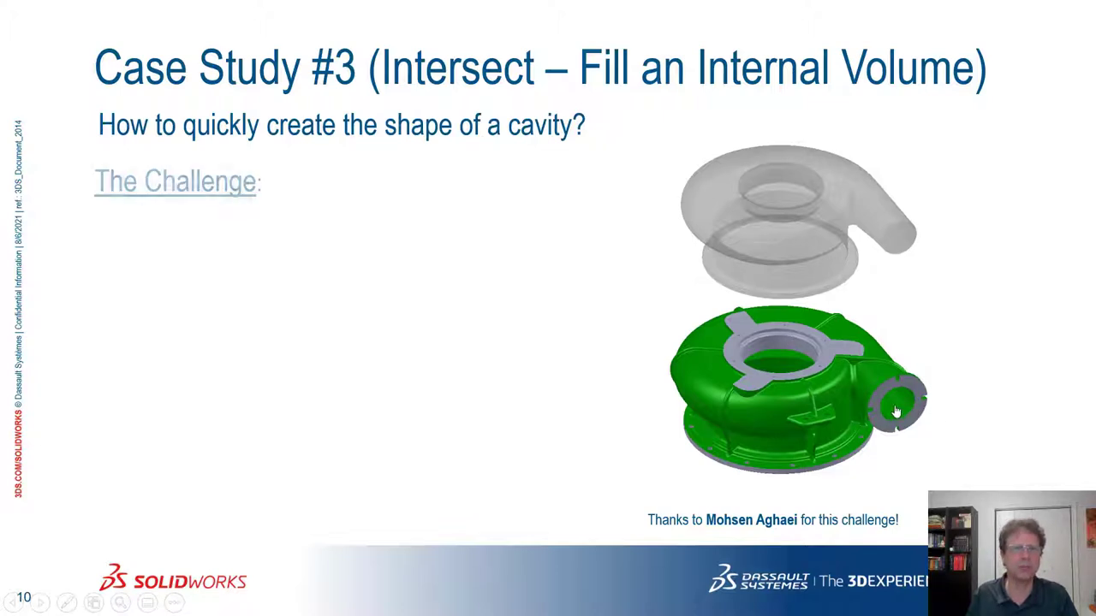
pyautogui.press('Right')
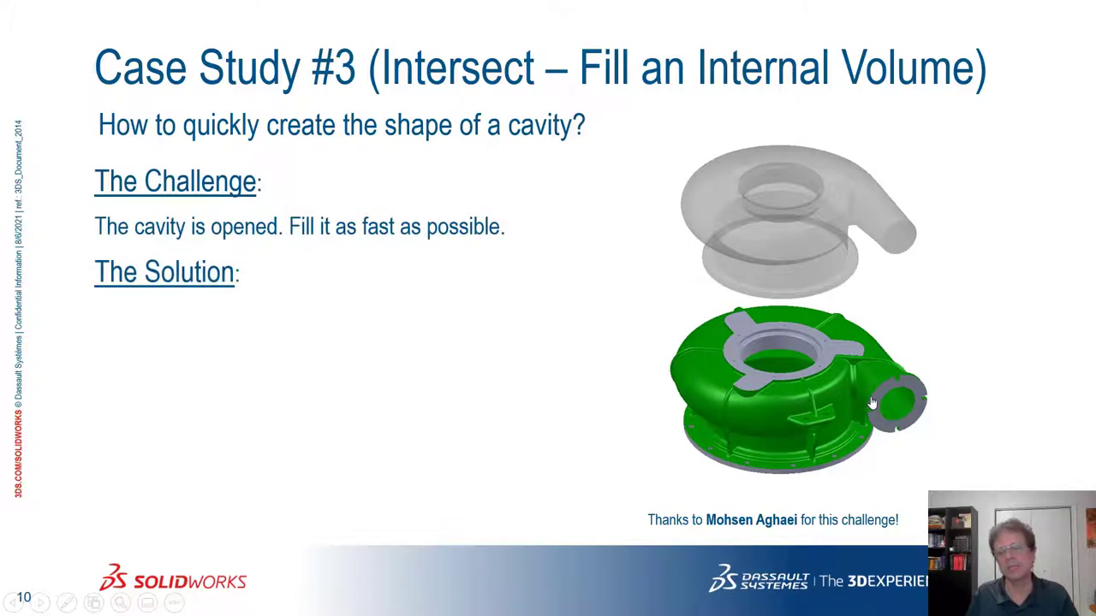
pyautogui.hotkey('alt', 'Tab')
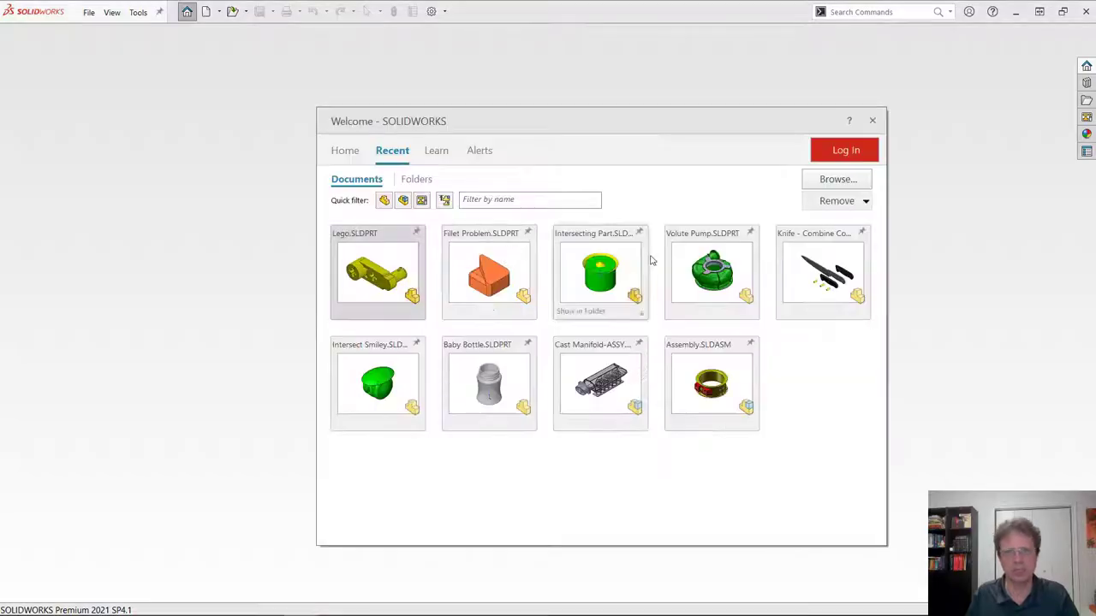
# - Open Volute Pump.SLDPRT and start a planar surface bounded by the outlet and inner ring edges
pyautogui.click(732, 273)
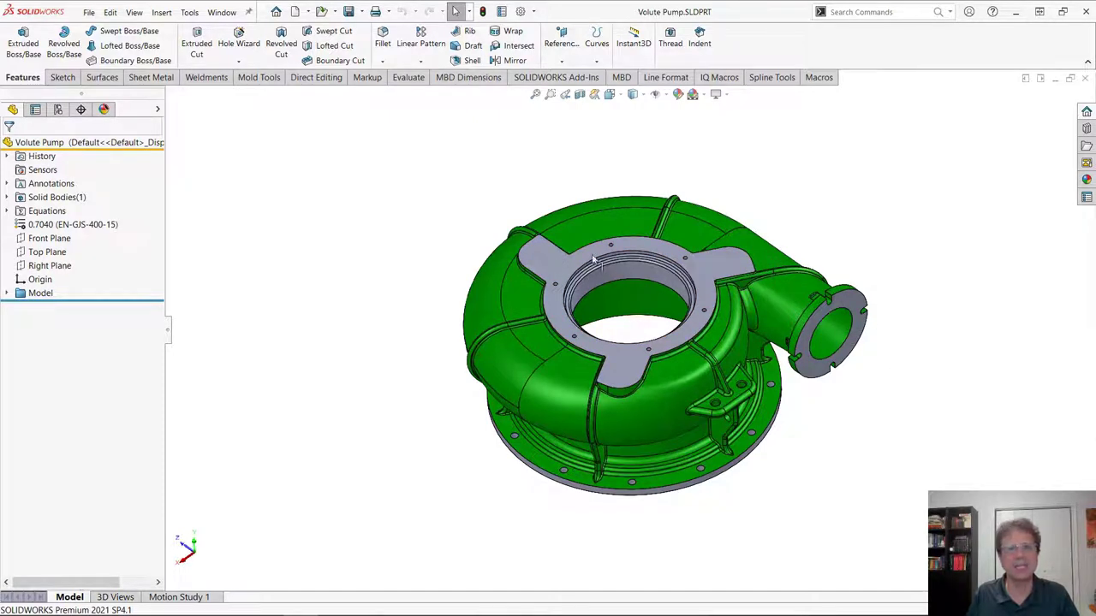
pyautogui.click(109, 79)
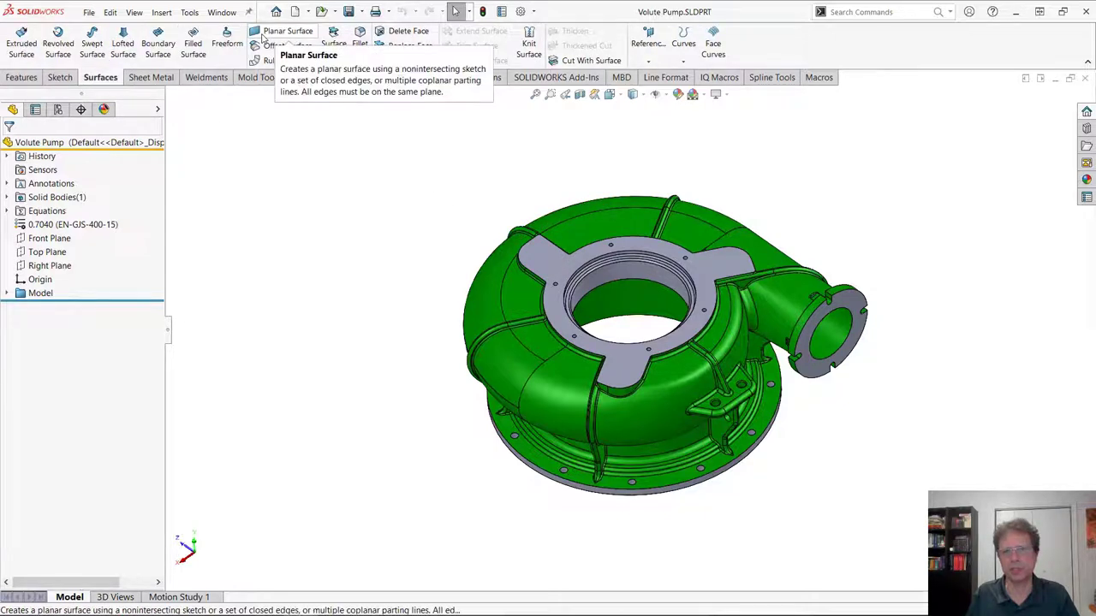
pyautogui.click(263, 36)
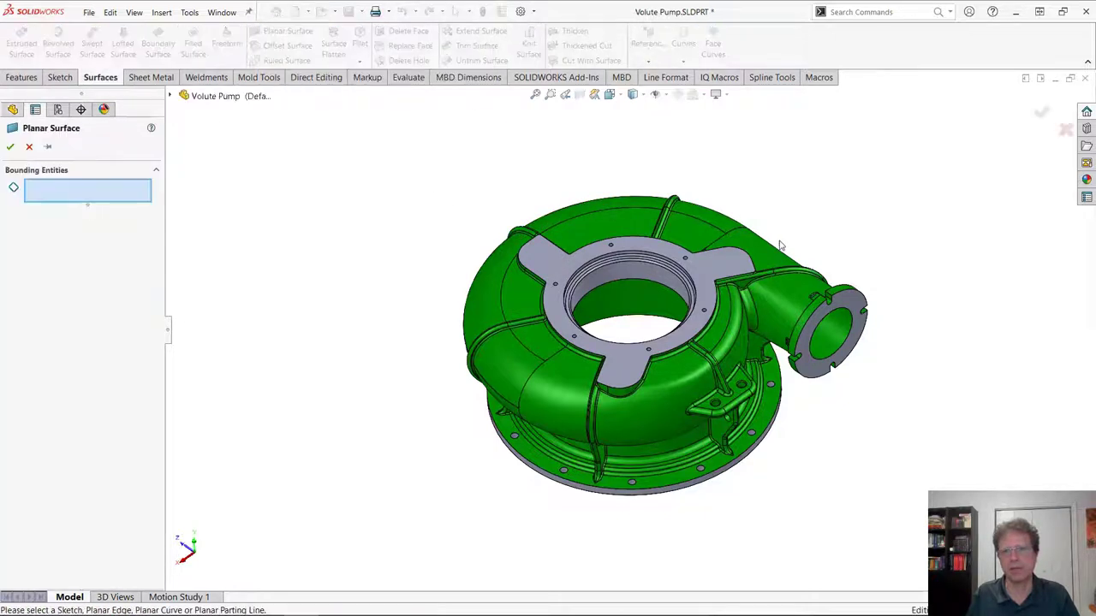
pyautogui.click(856, 317)
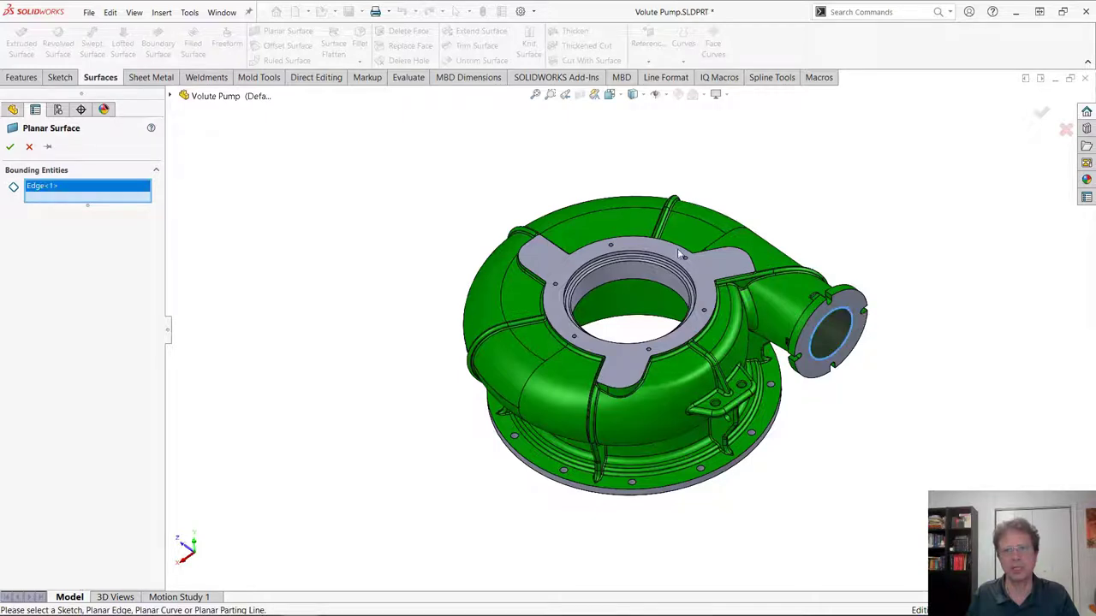
pyautogui.press('g')
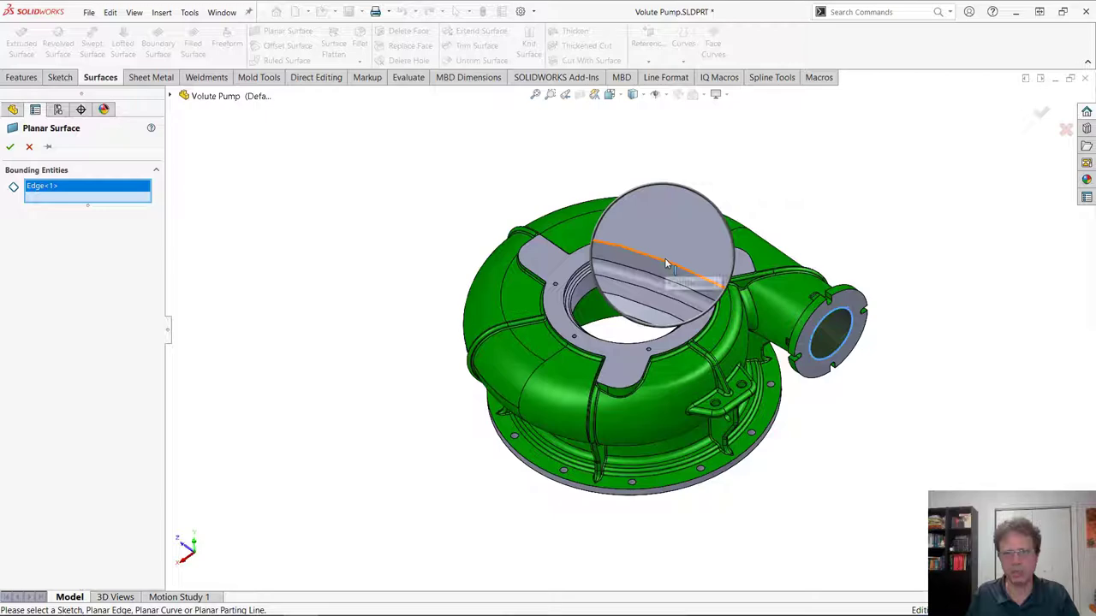
pyautogui.click(668, 265)
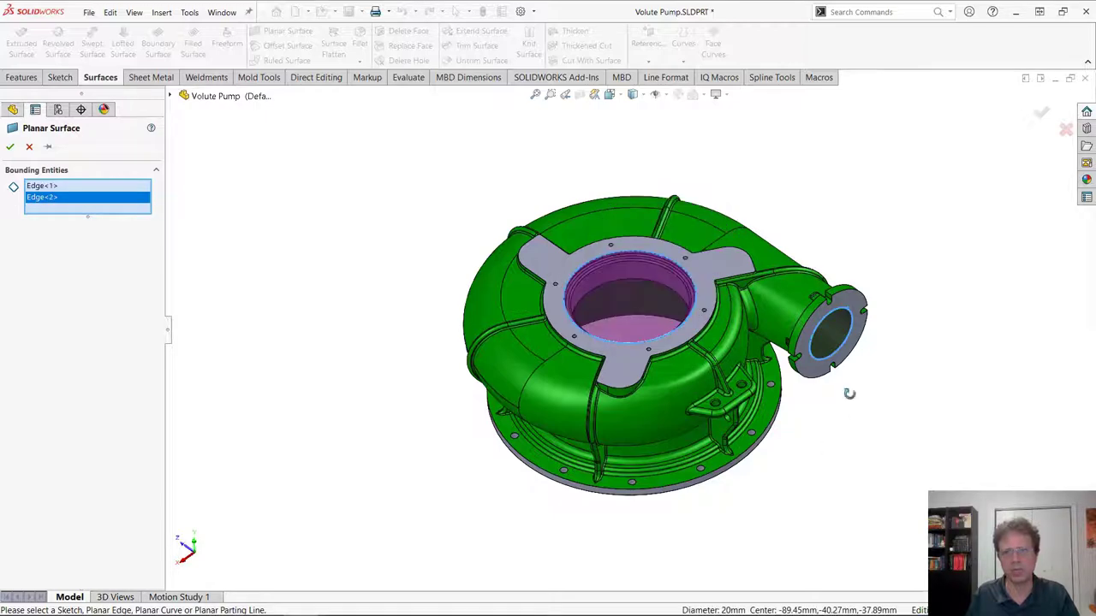
# - Add the underside ring edge, accept Surface-Plane1, and list the three surface bodies
pyautogui.hotkey('shift', 'Up')
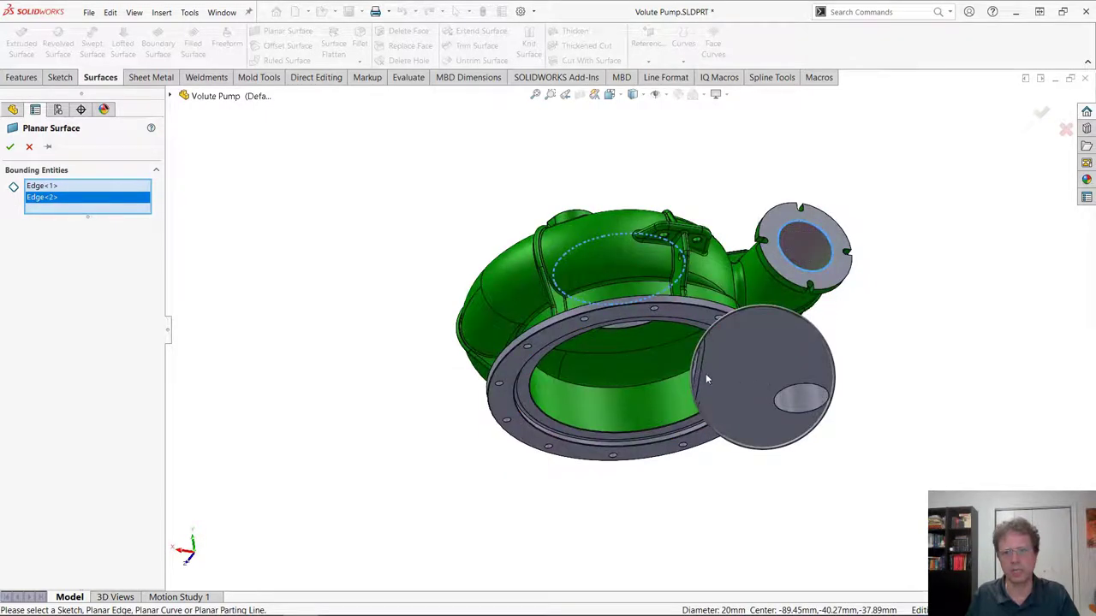
pyautogui.click(724, 381)
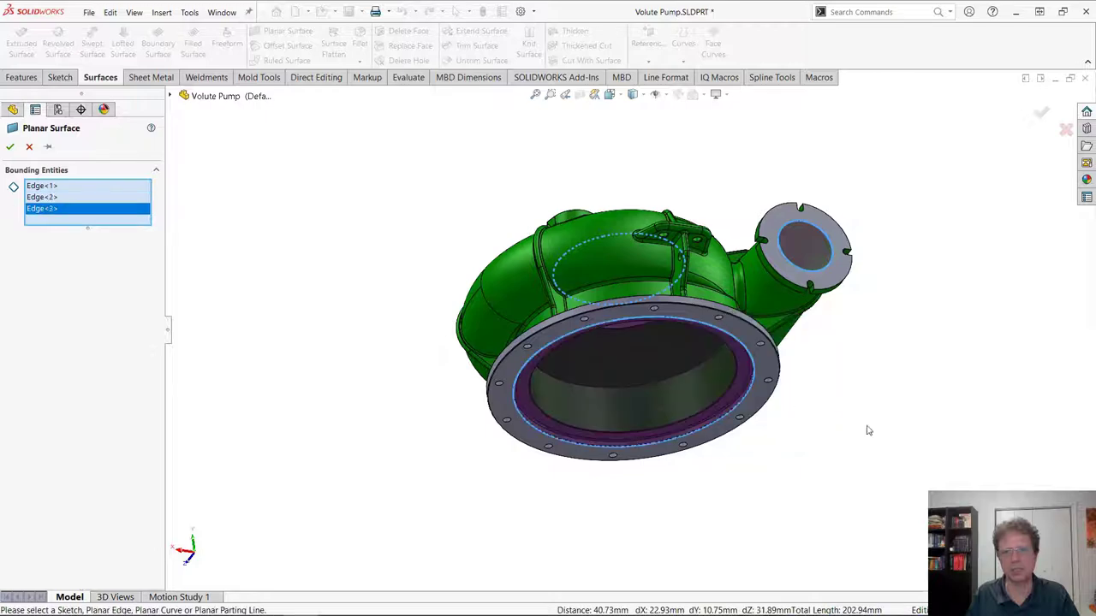
pyautogui.moveTo(842, 379); pyautogui.dragTo(899, 542, button='middle')
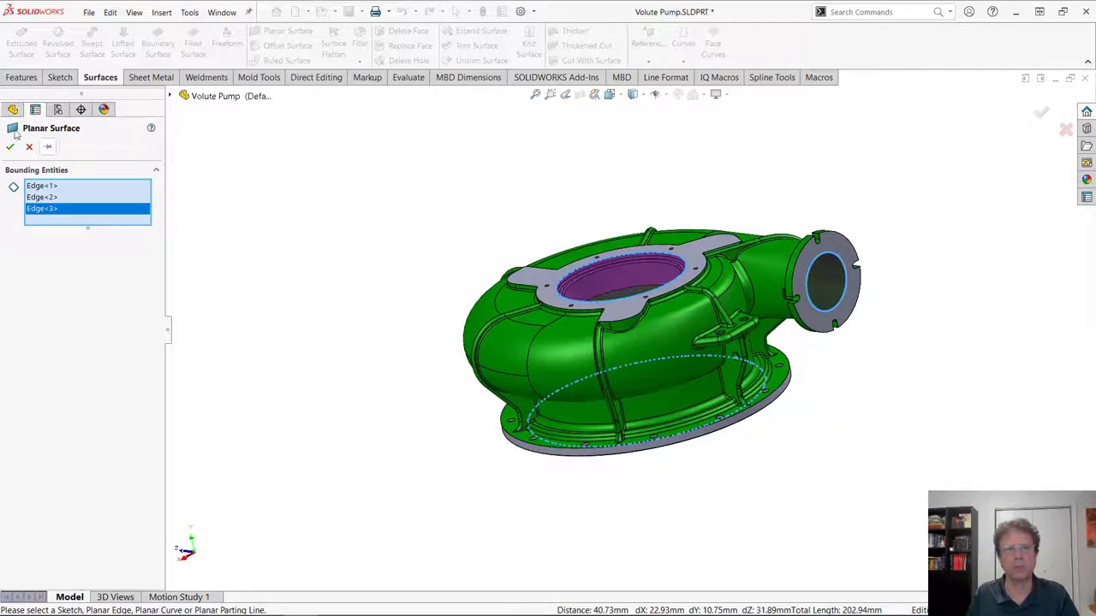
pyautogui.press('Return')
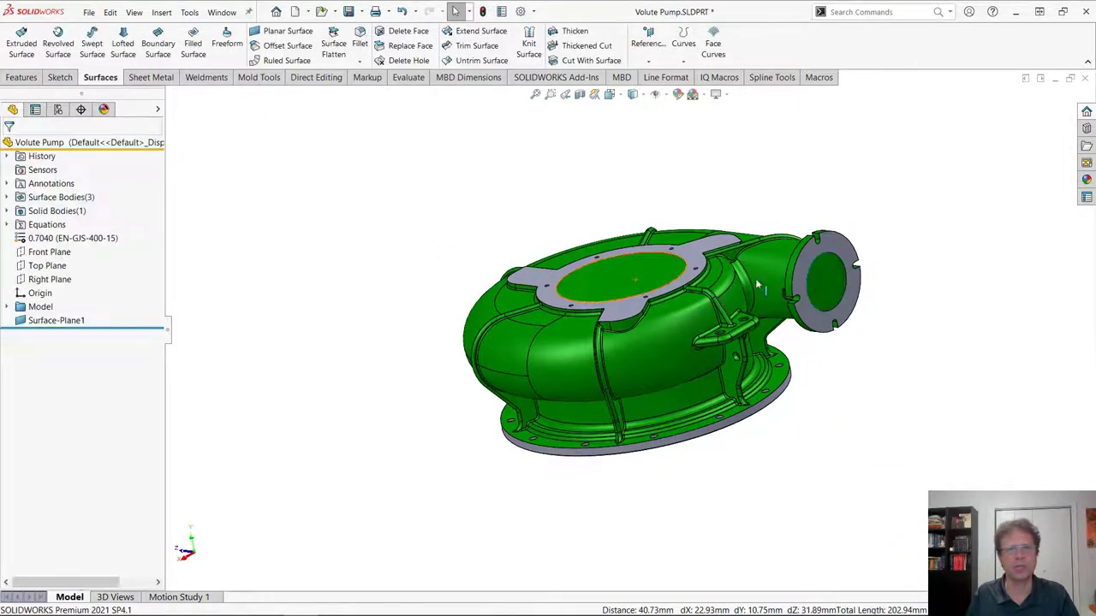
pyautogui.click(7, 197)
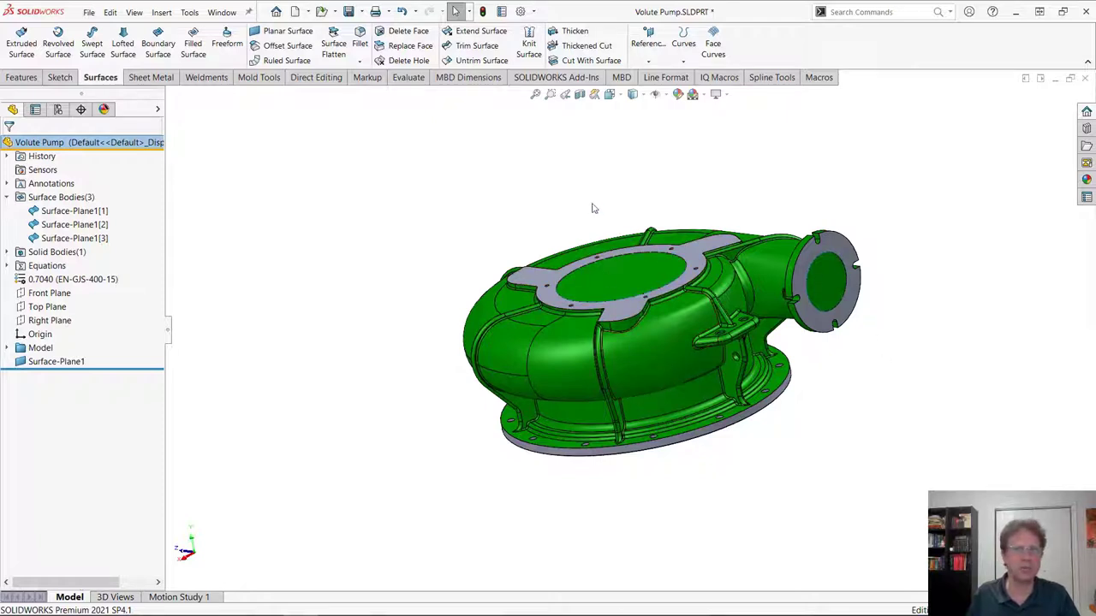
# - Intersect Scale1 with the three Surface-Plane1 caps, producing bodies Intersect1[1] and Intersect1[2]
pyautogui.click(21, 77)
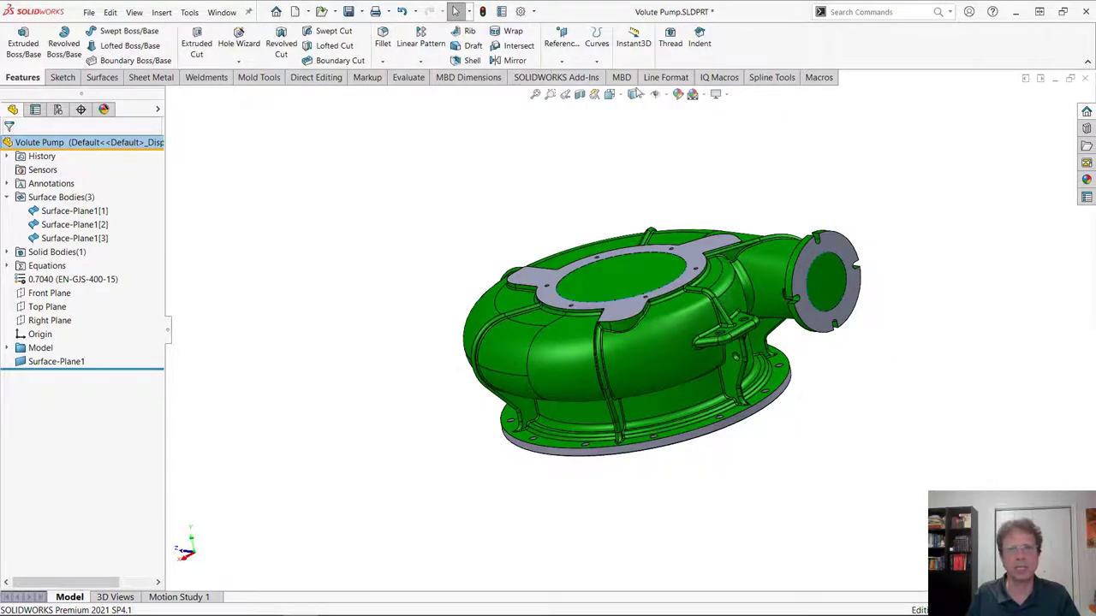
pyautogui.click(514, 46)
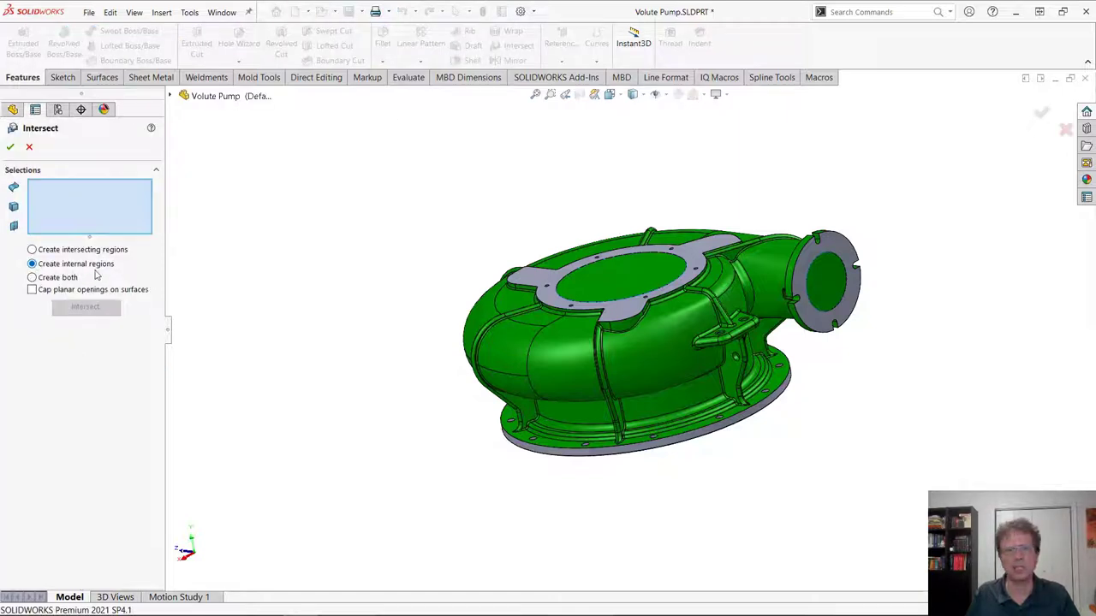
pyautogui.moveTo(343, 172); pyautogui.dragTo(969, 534)
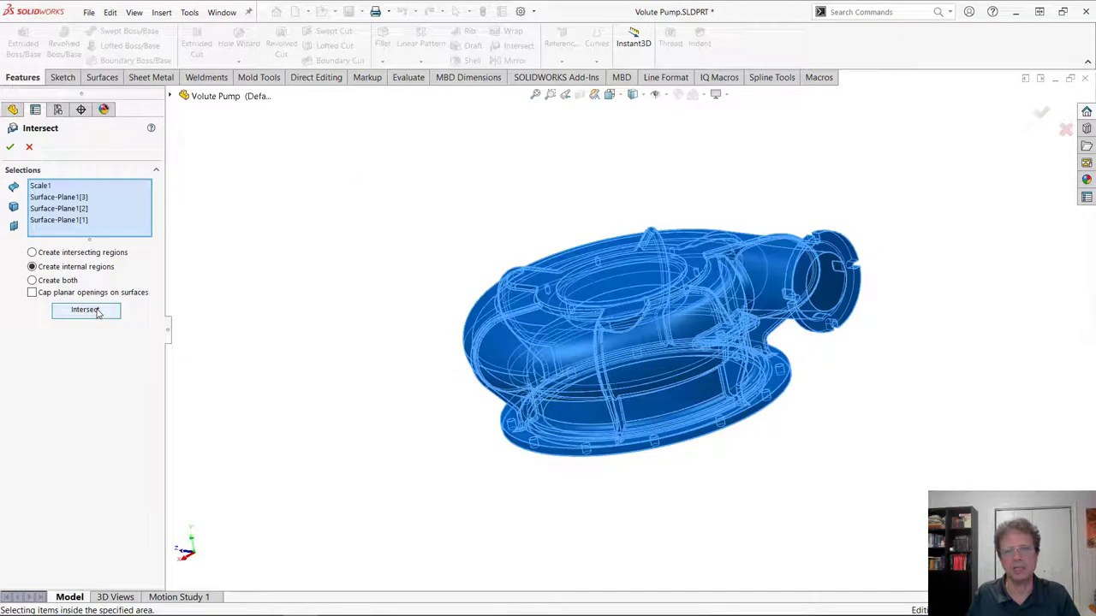
pyautogui.click(97, 312)
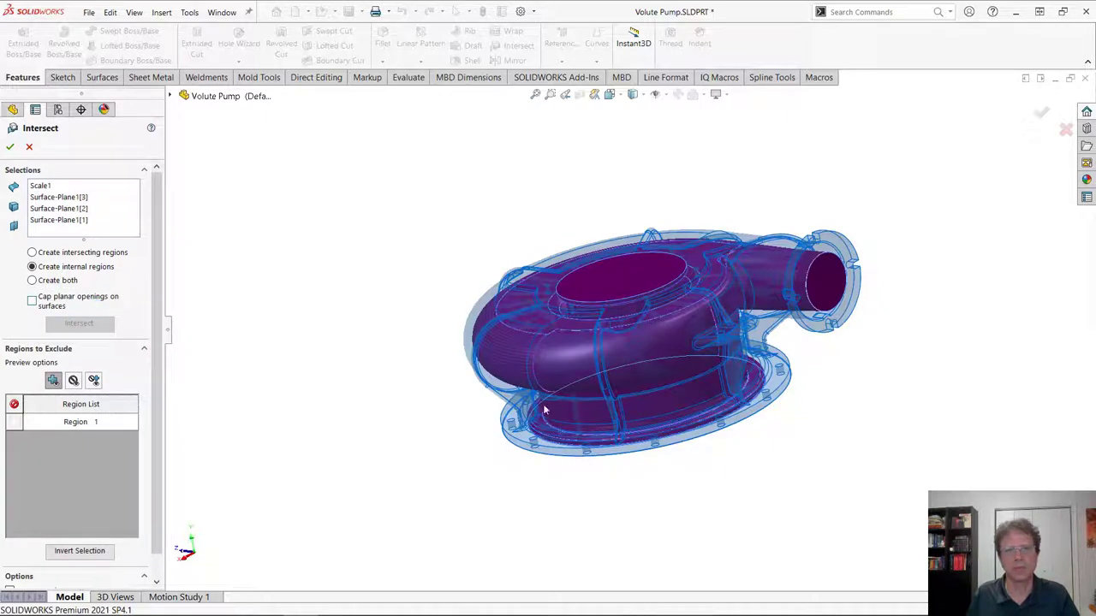
pyautogui.click(12, 147)
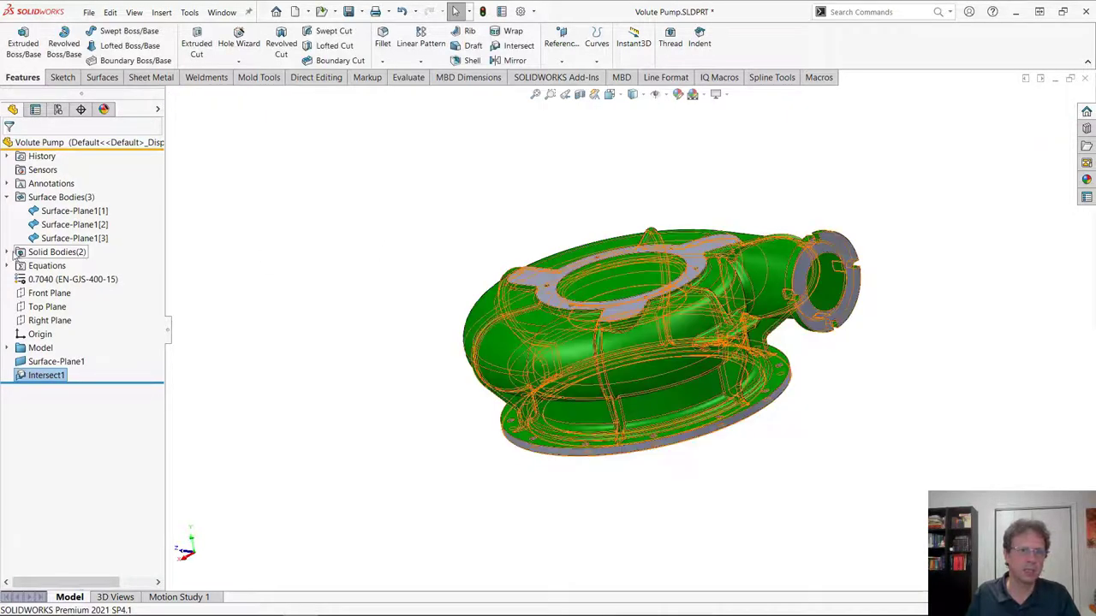
pyautogui.click(7, 252)
# - Isolate the Intersect1[1] cavity body
pyautogui.click(51, 266)
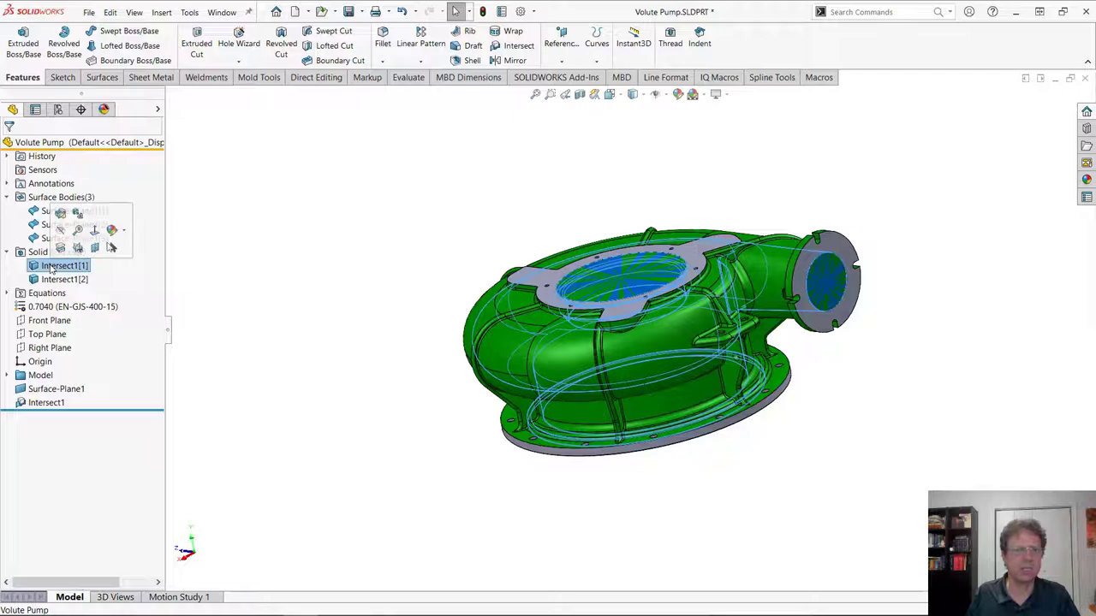
pyautogui.rightClick(51, 268)
pyautogui.click(86, 286)
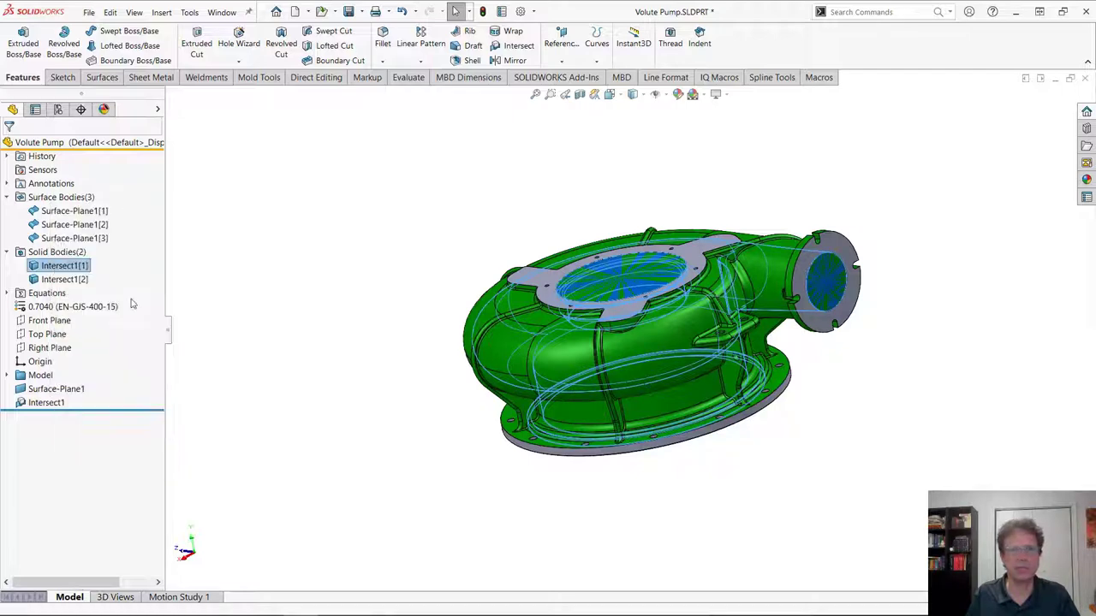
pyautogui.scroll(-3, 796, 338)
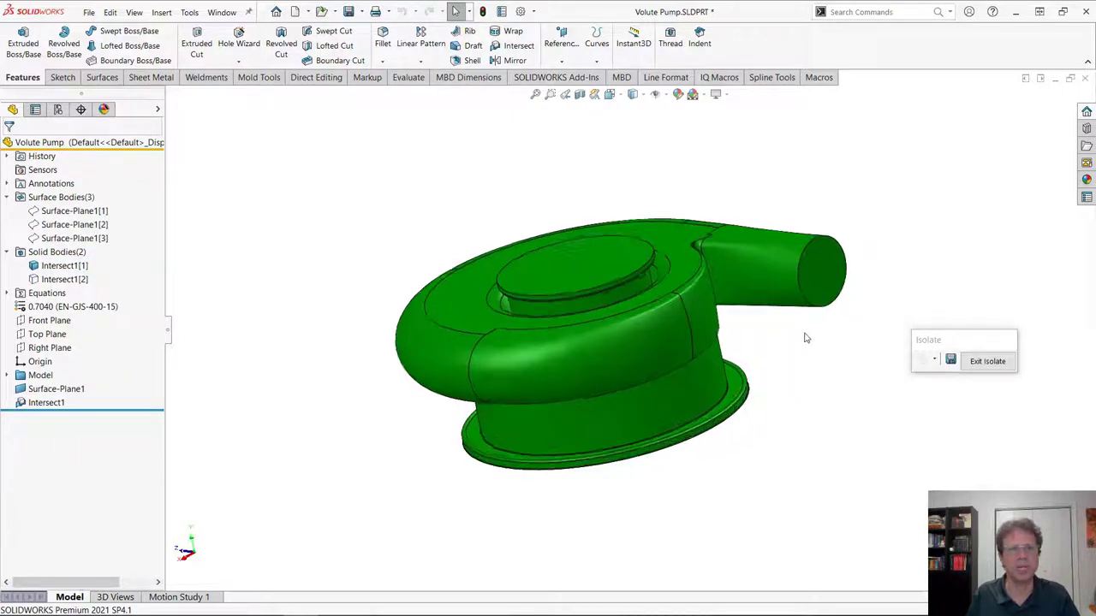
# - Assign the Water material to the cavity body
pyautogui.rightClick(68, 269)
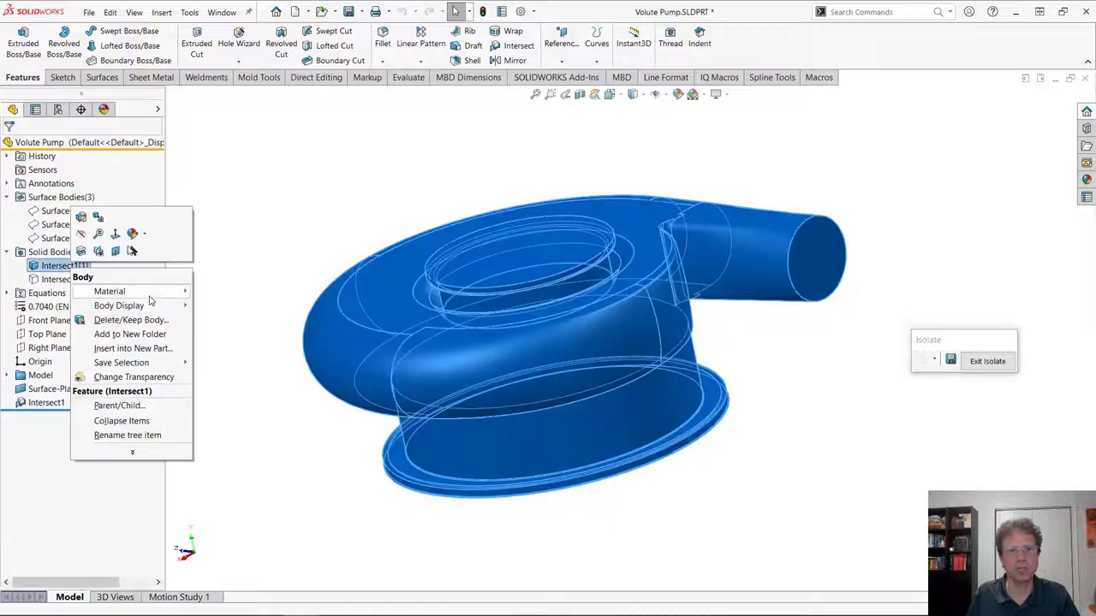
pyautogui.moveTo(151, 293)
pyautogui.click(256, 295)
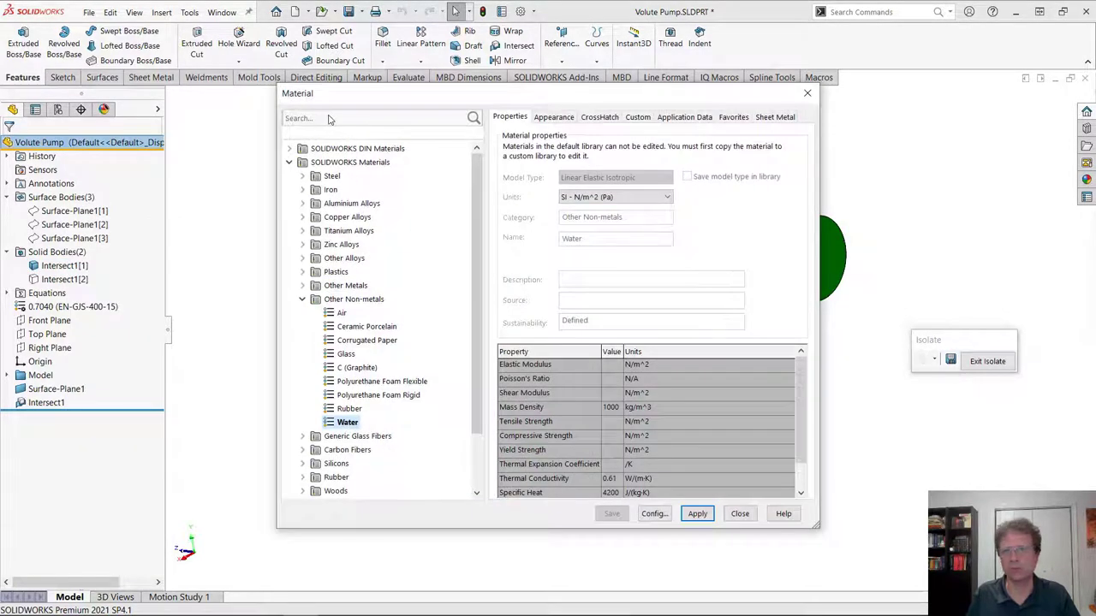
pyautogui.click(334, 119)
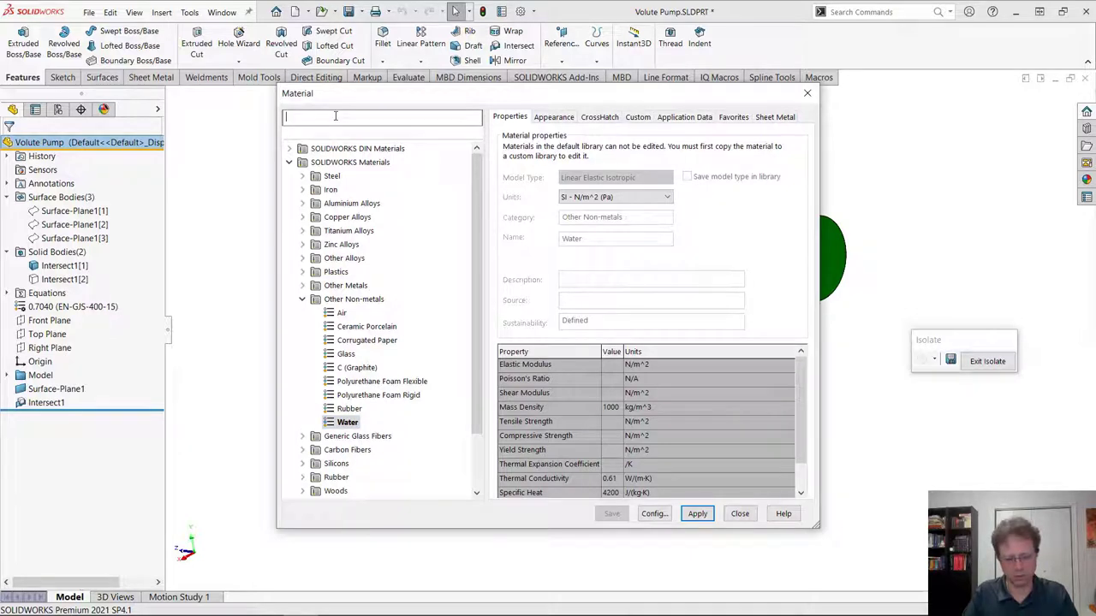
pyautogui.write('WATER')
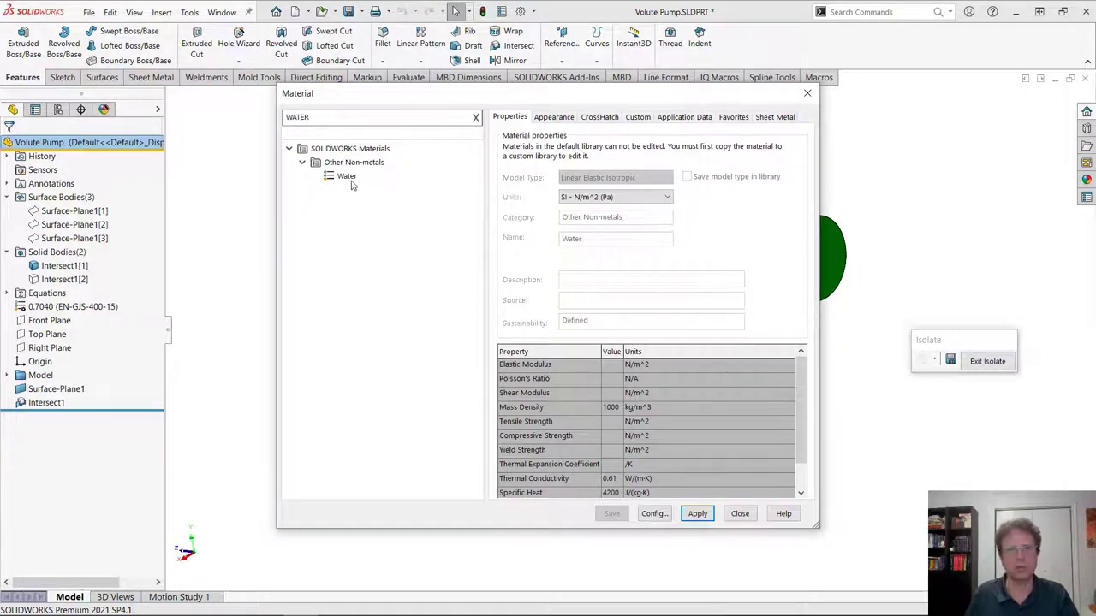
pyautogui.click(351, 183)
pyautogui.click(697, 514)
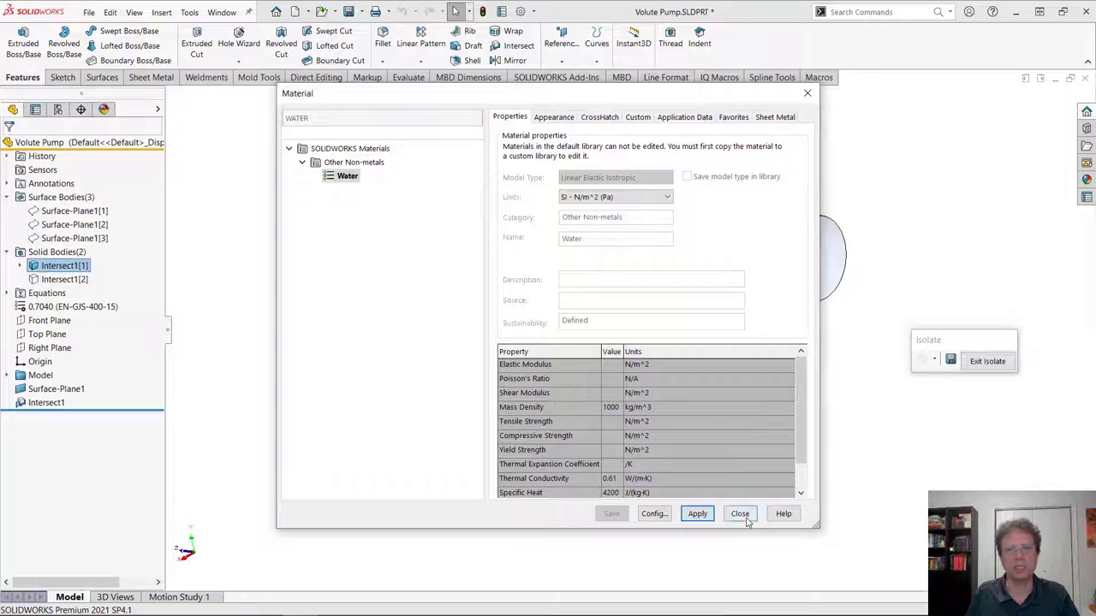
pyautogui.click(745, 519)
# - Check the water body's mass properties: 841.98 grams and 320812.99 cubic millimetres
pyautogui.click(500, 362)
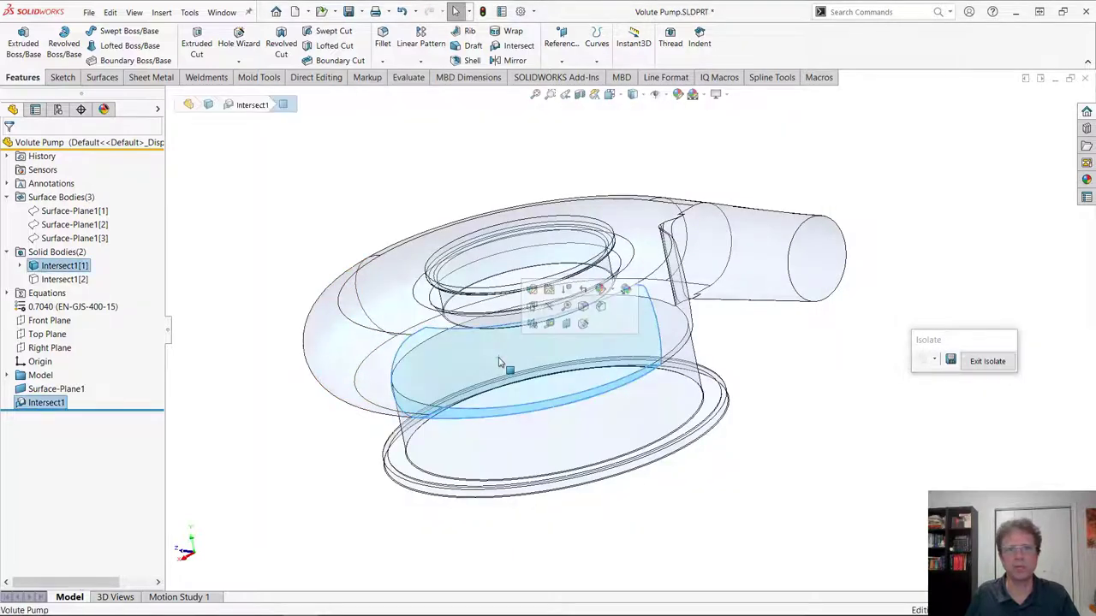
pyautogui.click(408, 77)
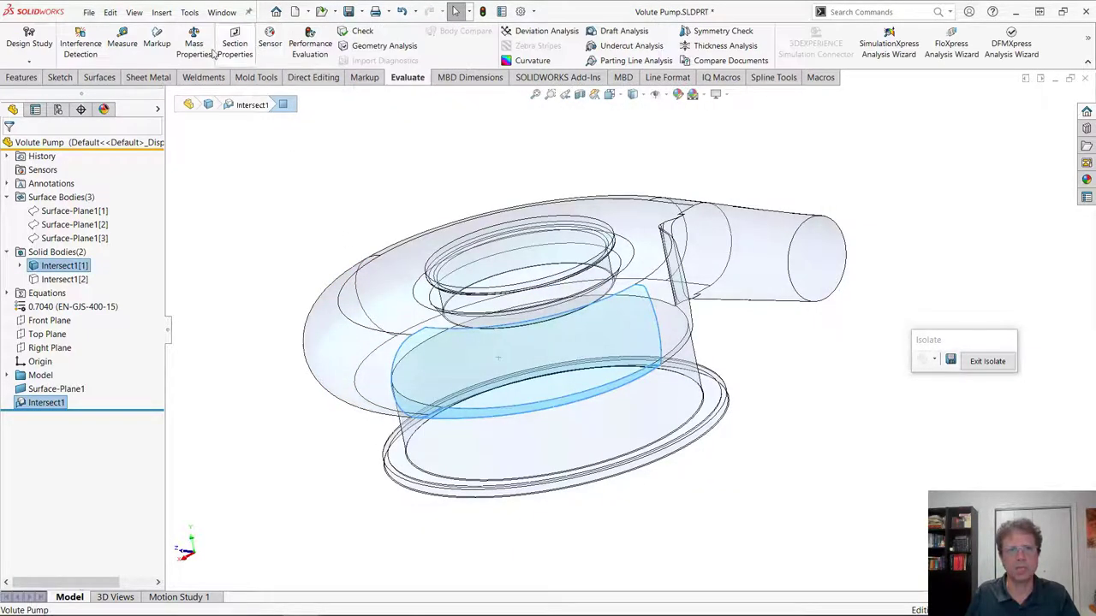
pyautogui.click(195, 47)
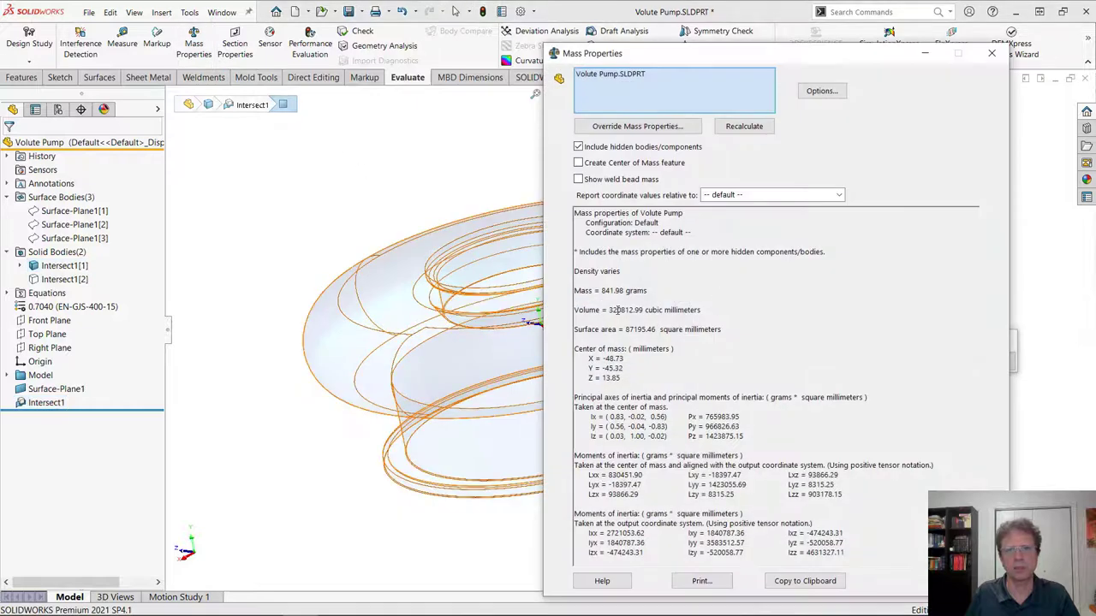
pyautogui.click(991, 53)
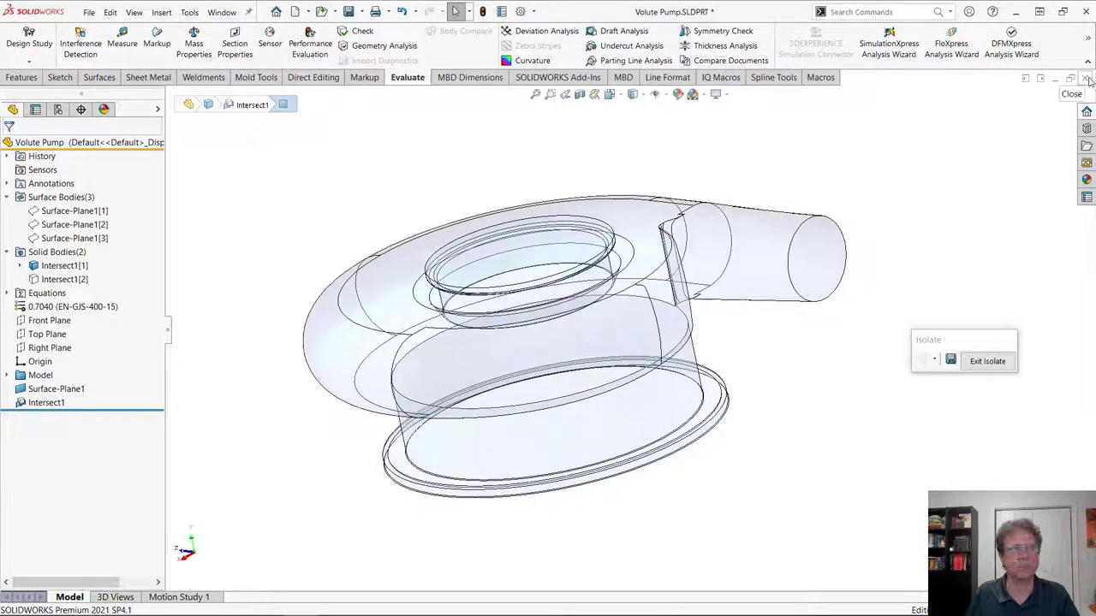
# - Discard the pump part unsaved and show slide 11's Intersect knife-trimming challenge in PowerPoint
pyautogui.click(1087, 79)
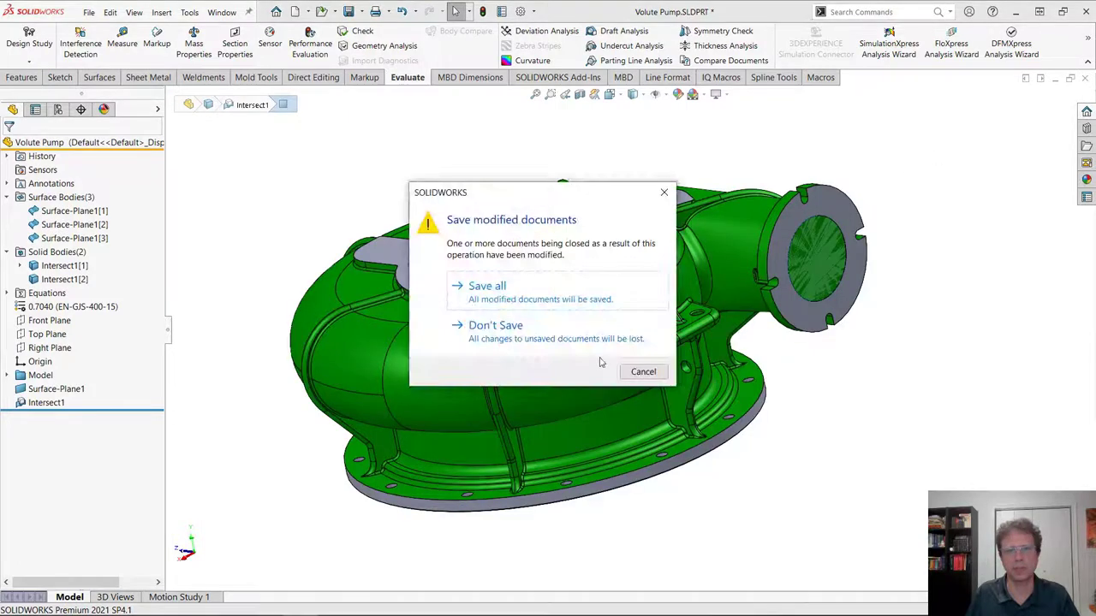
pyautogui.click(563, 337)
pyautogui.hotkey('alt', 'Tab')
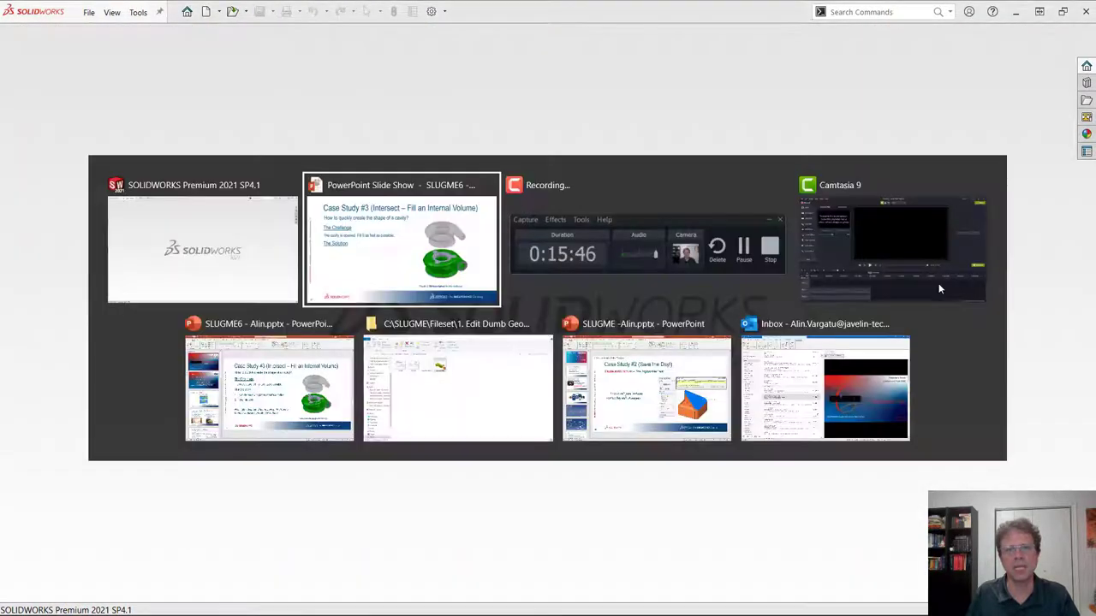
pyautogui.press('Right')
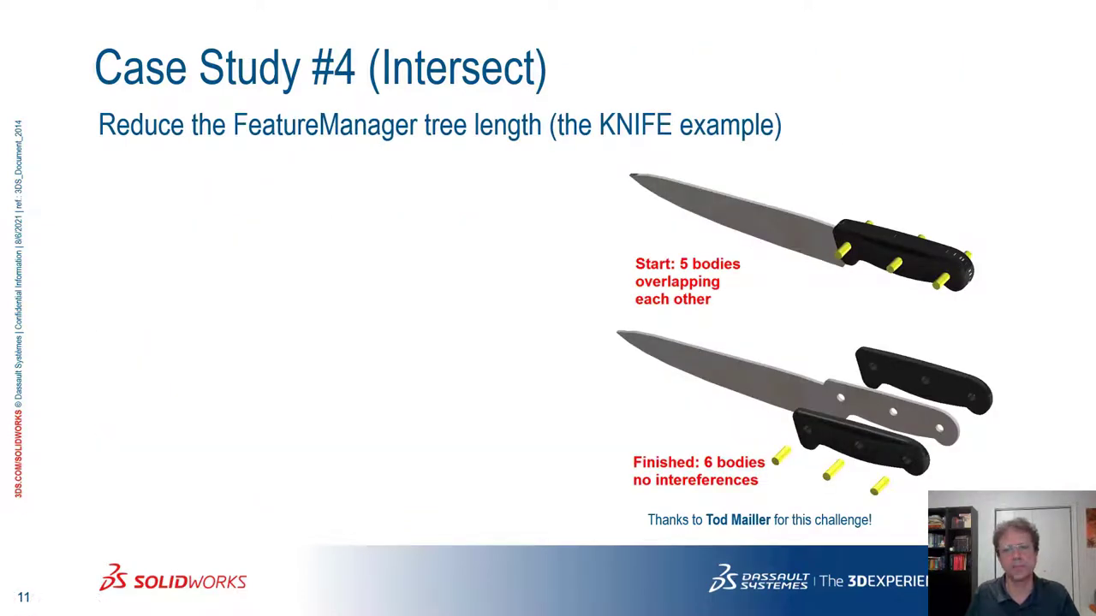
pyautogui.press('Right')
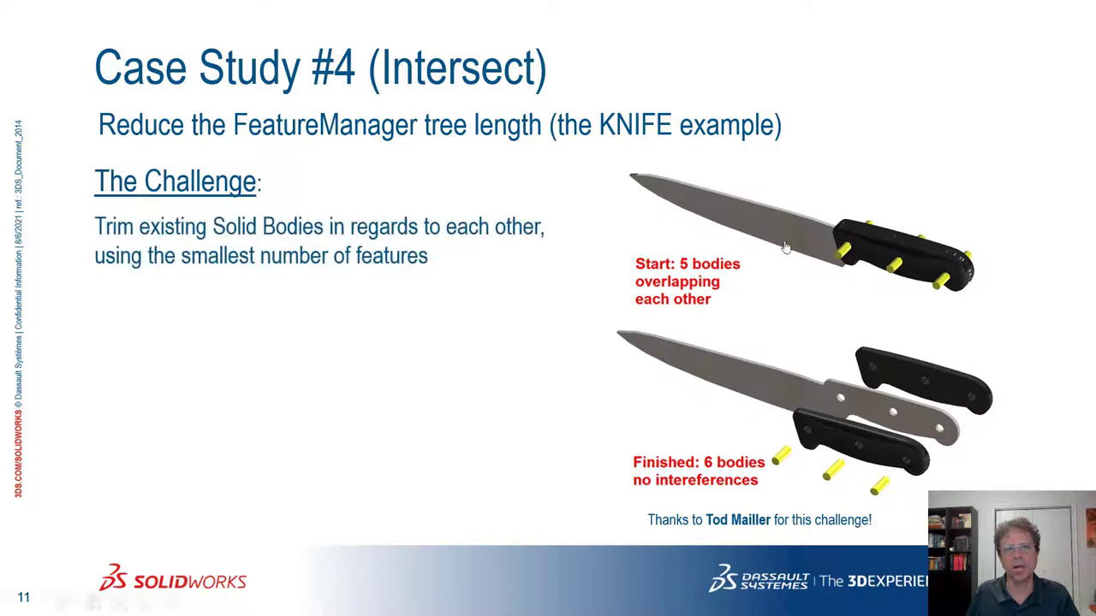
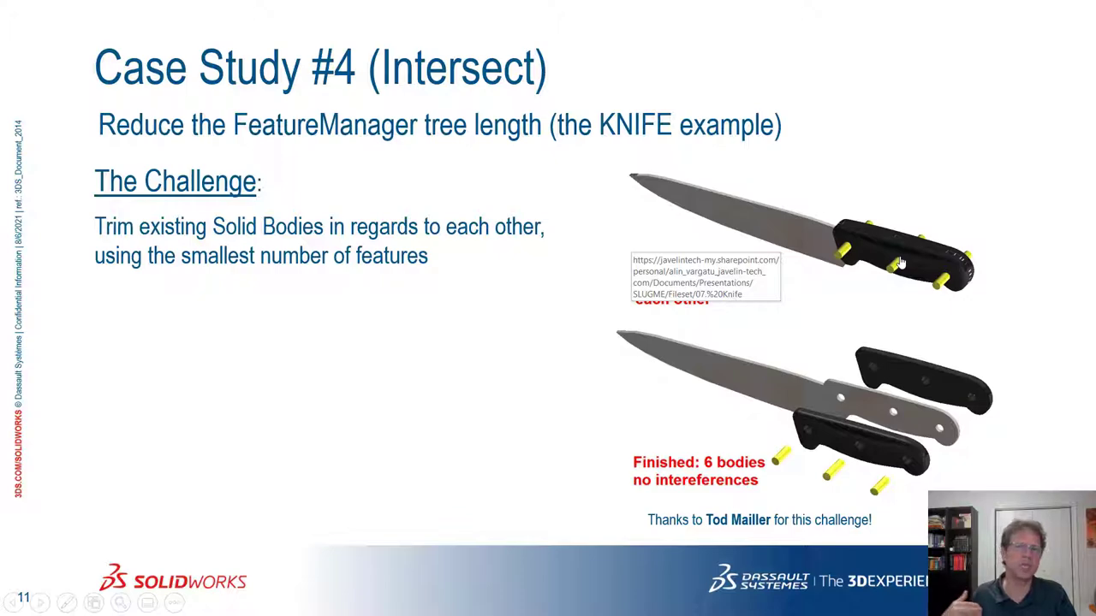
# - Launch SOLIDWORKS from the hyperlinked knife image on the Case Study #4 slide
pyautogui.click(900, 263)
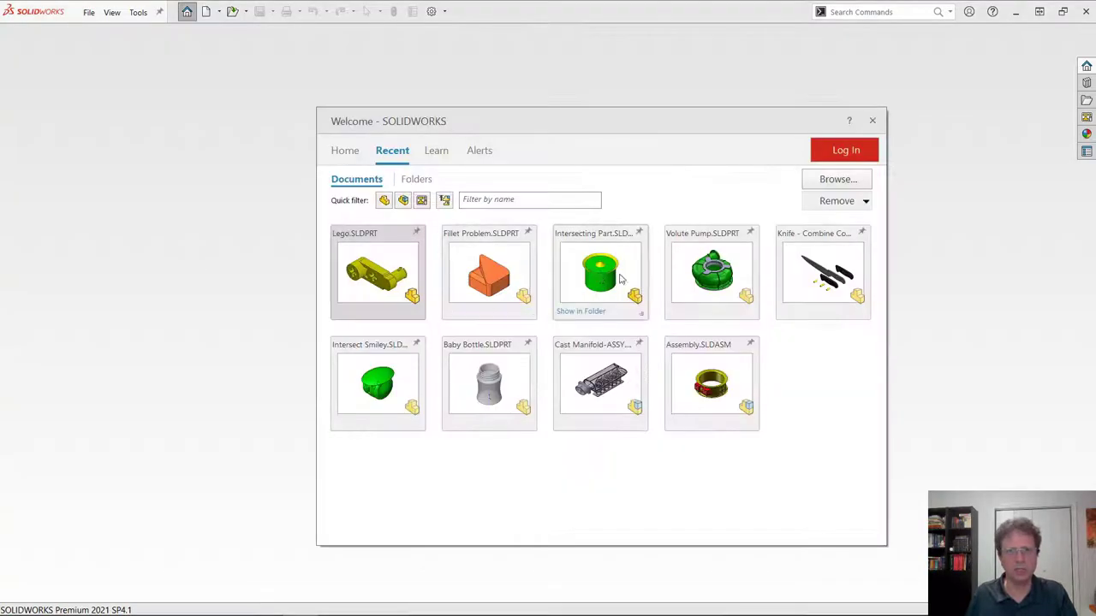
# - Open Knife - Combine Common from Recent and collapse ExplView1 into the assembled knife
pyautogui.click(814, 264)
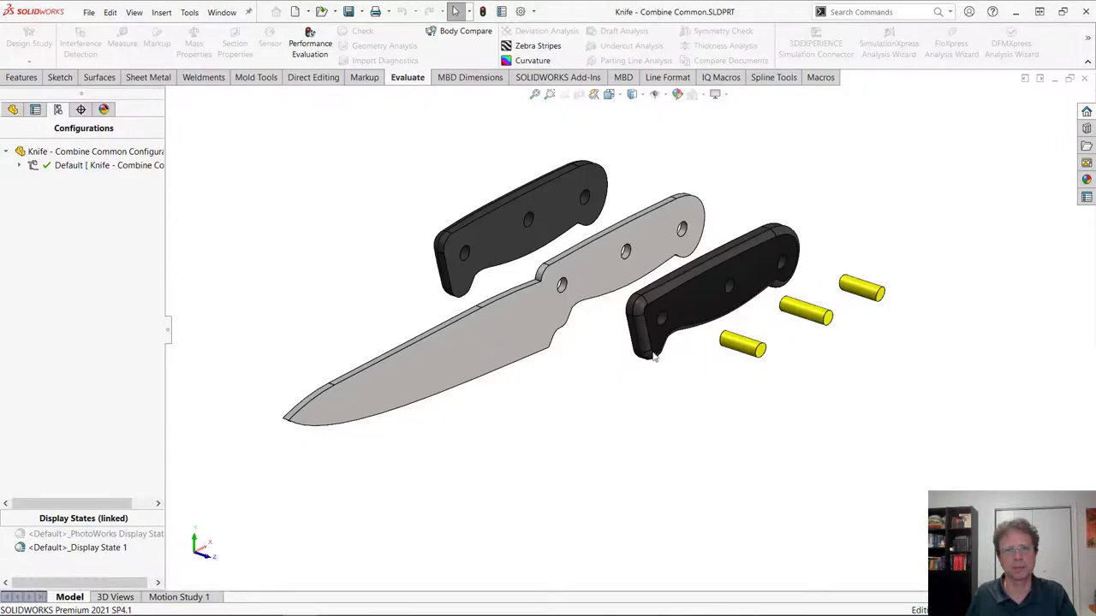
pyautogui.moveTo(509, 269); pyautogui.dragTo(517, 342, button='middle')
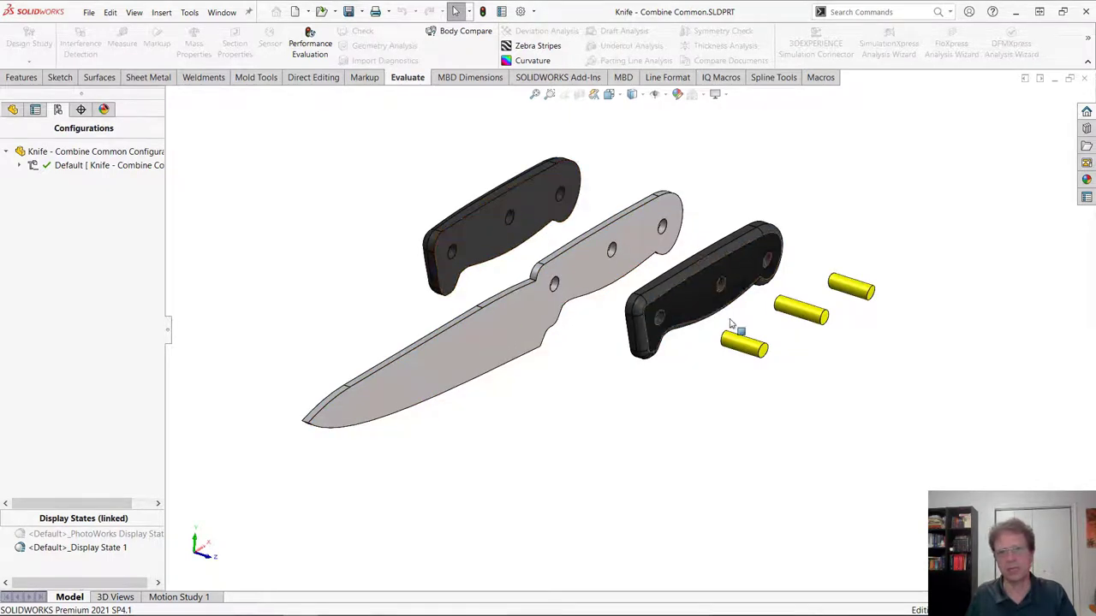
pyautogui.doubleClick(68, 166)
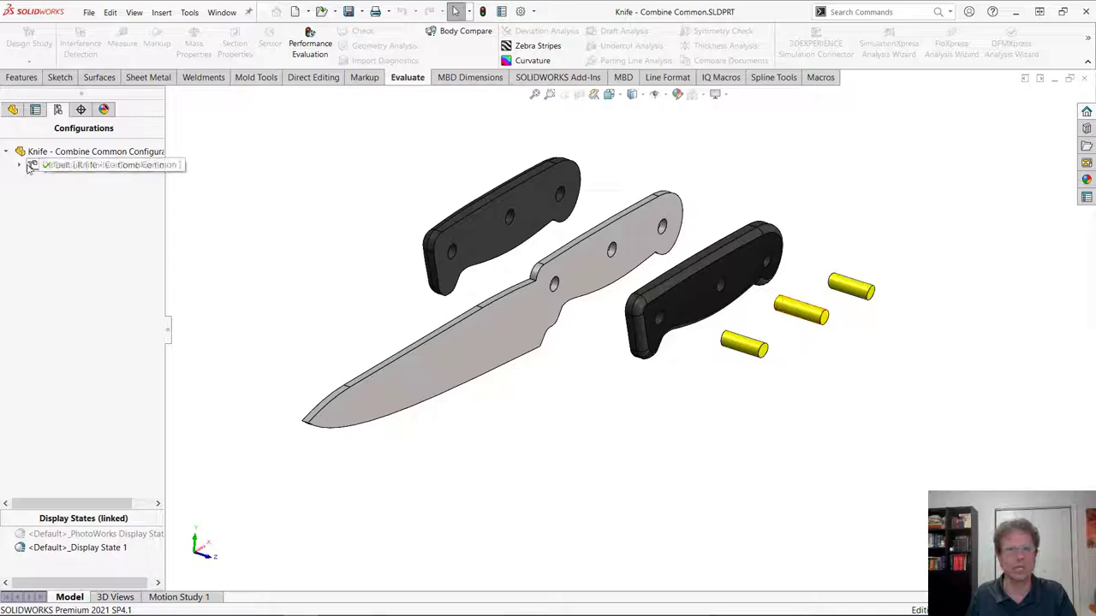
pyautogui.doubleClick(72, 180)
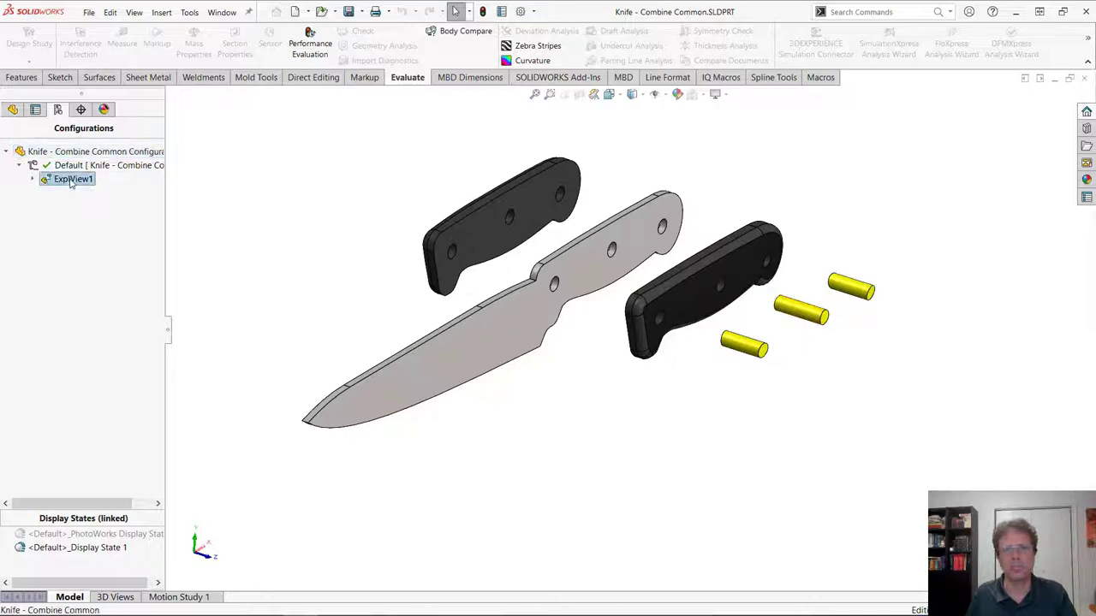
# - Show the FeatureManager history and select Body-Move/Copy1 through Combine11
pyautogui.scroll(-5, 571, 313)
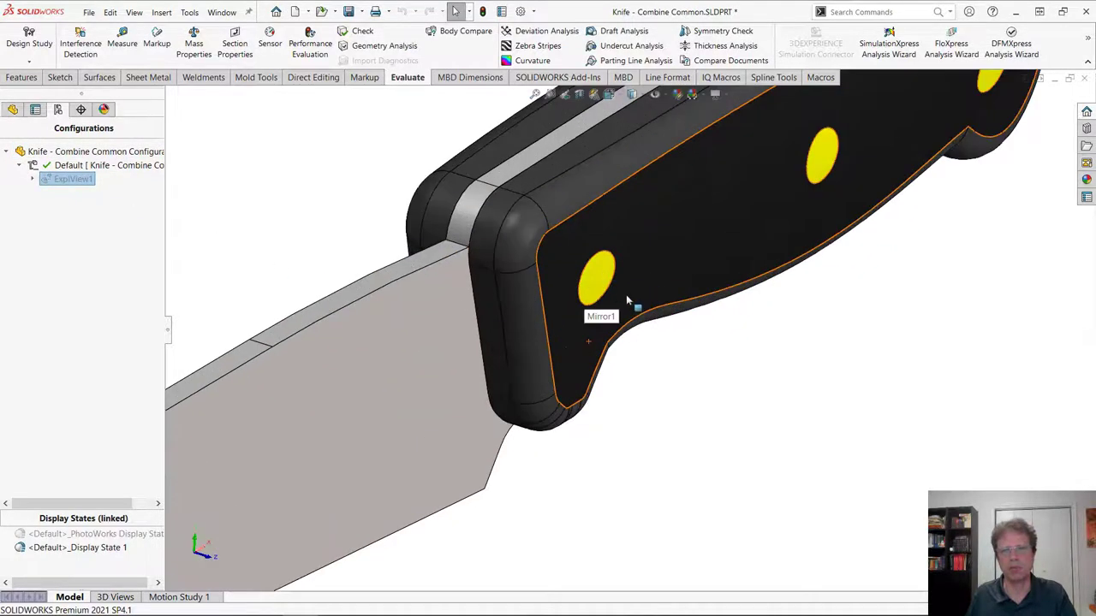
pyautogui.moveTo(629, 303); pyautogui.dragTo(648, 251, button='middle')
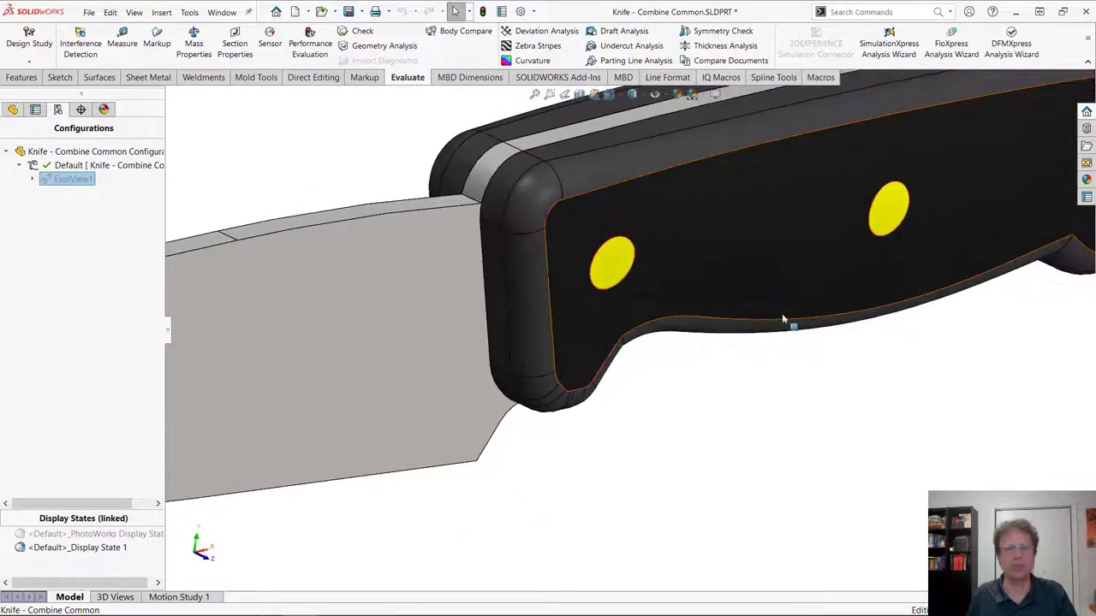
pyautogui.scroll(6, 782, 317)
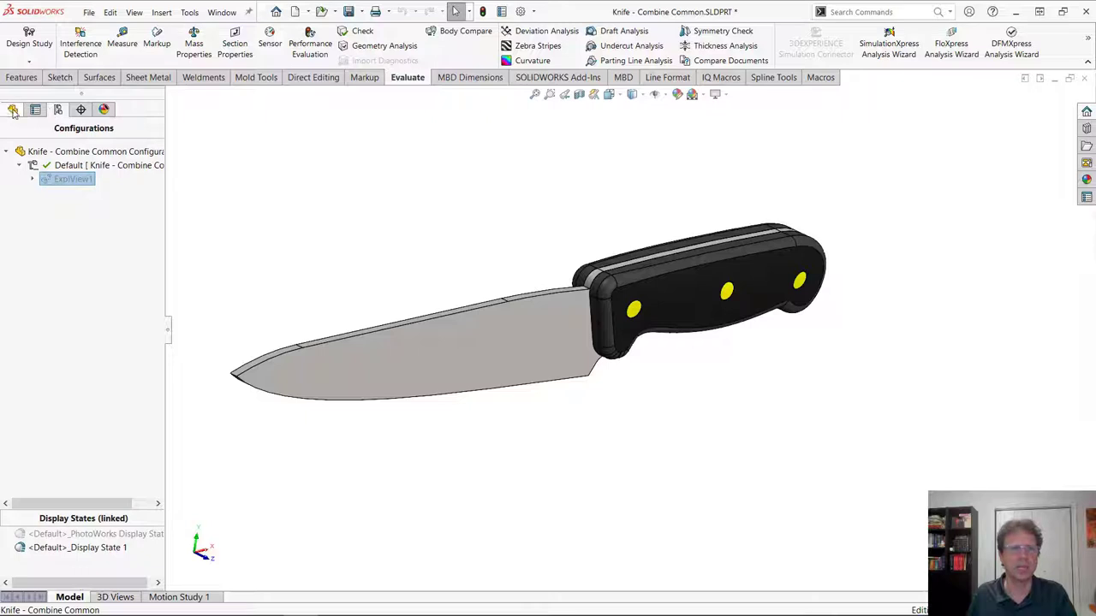
pyautogui.click(12, 110)
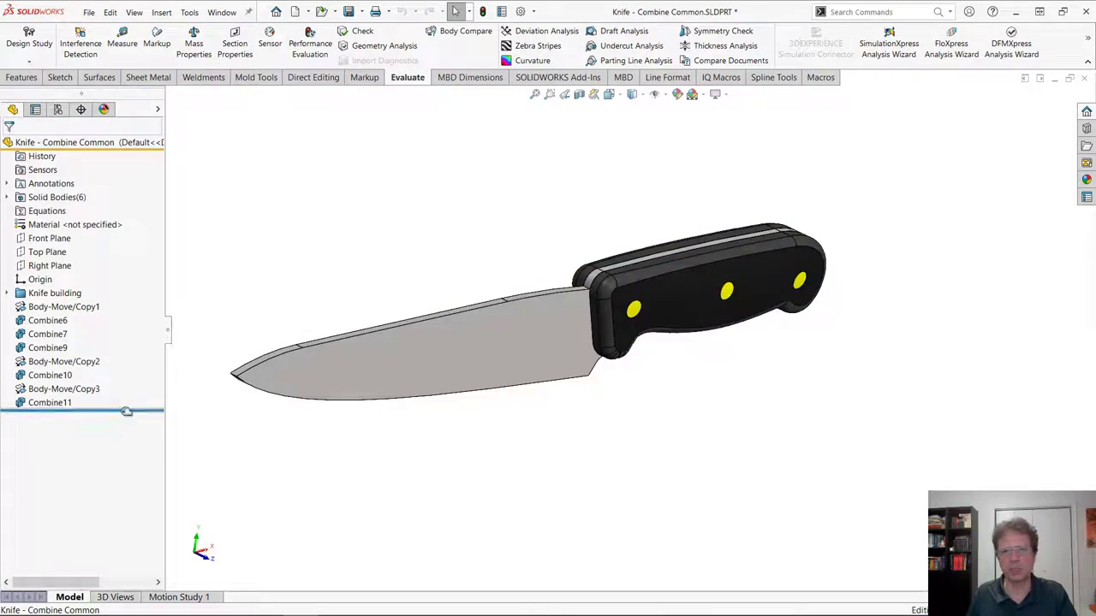
pyautogui.moveTo(126, 412)
pyautogui.mouseDown()
pyautogui.moveTo(127, 300)
pyautogui.moveTo(125, 414)
pyautogui.mouseUp()
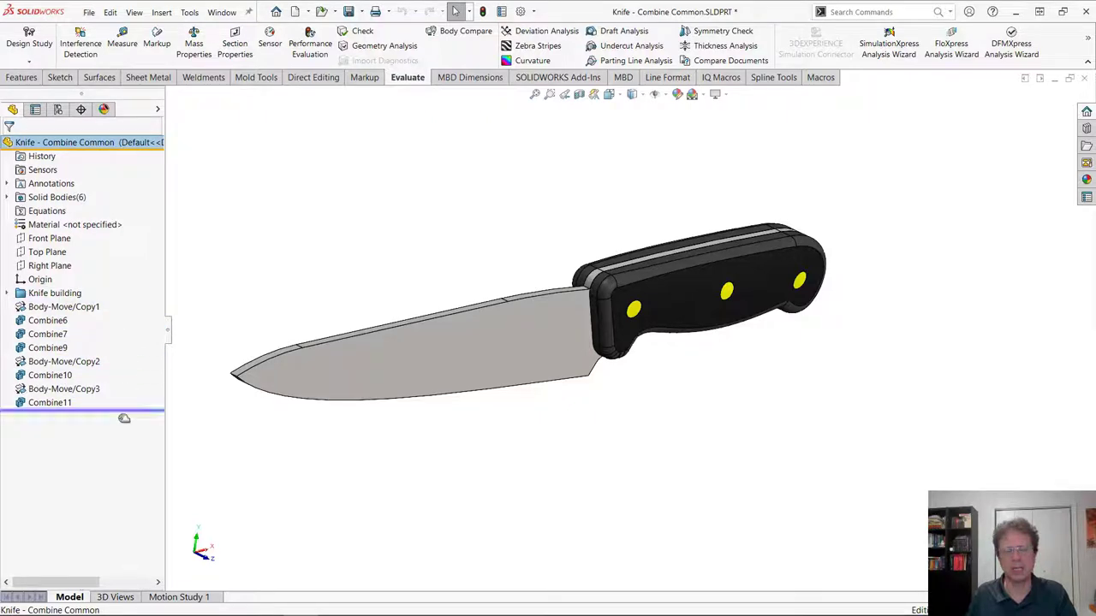
# - Suppress the features from Body-Move/Copy1 through Combine11 to restore the original pins
pyautogui.keyDown('shift'); pyautogui.click(60, 307); pyautogui.keyUp('shift')
pyautogui.rightClick(51, 309)
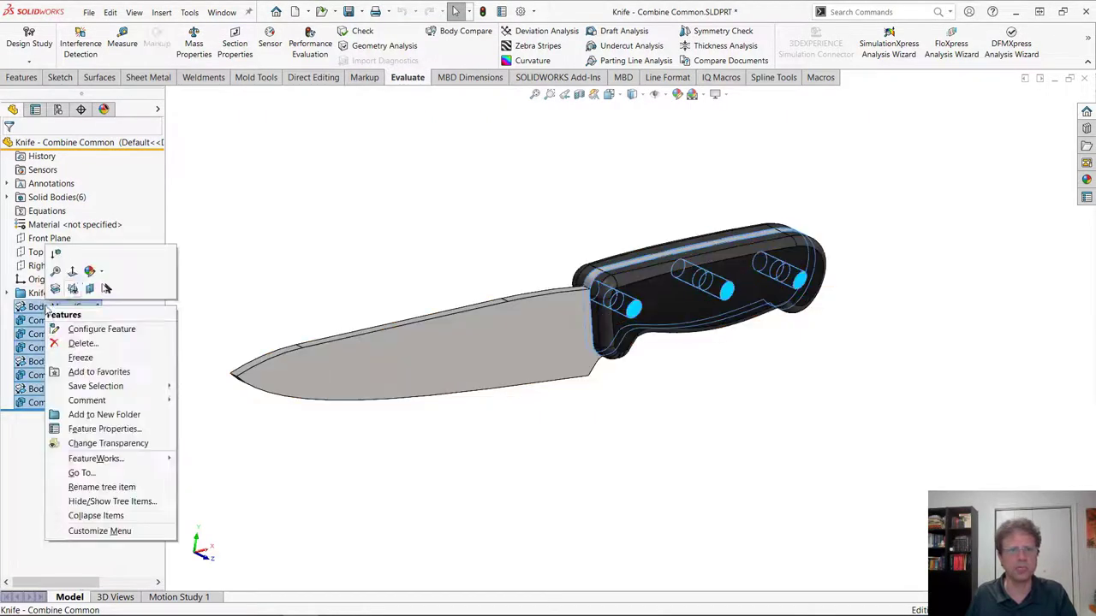
pyautogui.click(470, 352)
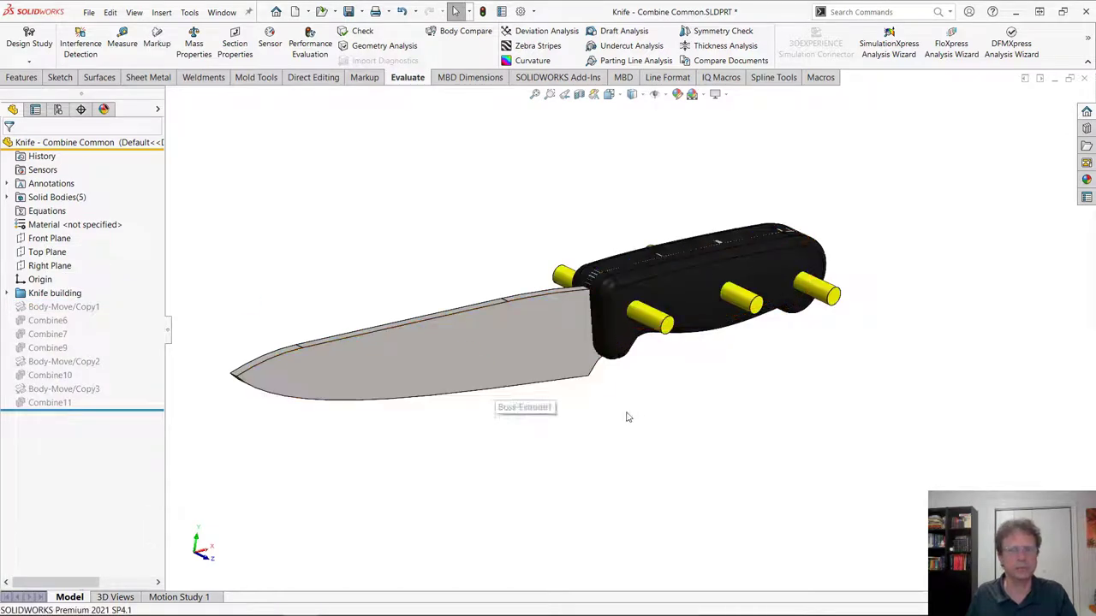
pyautogui.moveTo(626, 416); pyautogui.dragTo(693, 486, button='middle')
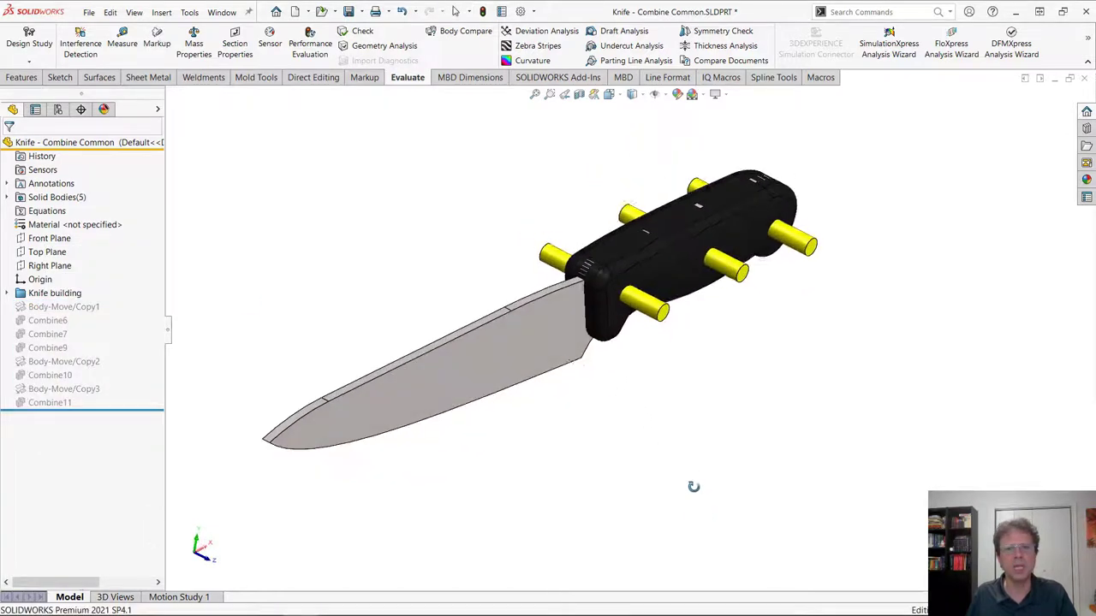
# - Isolate the blade, the handle and a lower pin in turn to inspect each body
pyautogui.click(514, 345)
pyautogui.rightClick(513, 347)
pyautogui.click(519, 349)
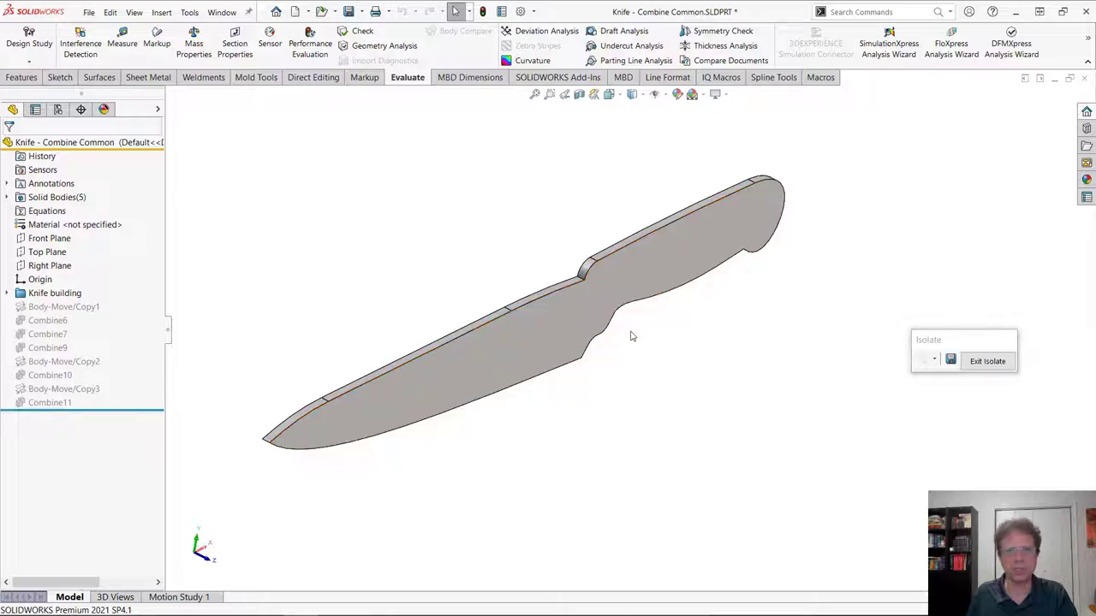
pyautogui.press('Escape')
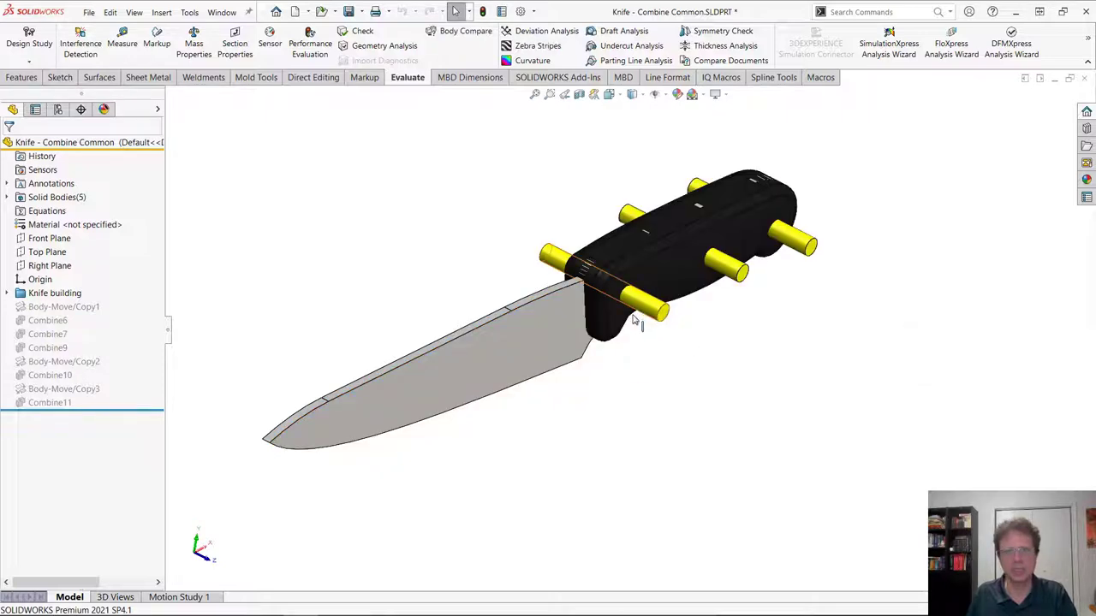
pyautogui.click(619, 319)
pyautogui.rightClick(620, 319)
pyautogui.click(625, 323)
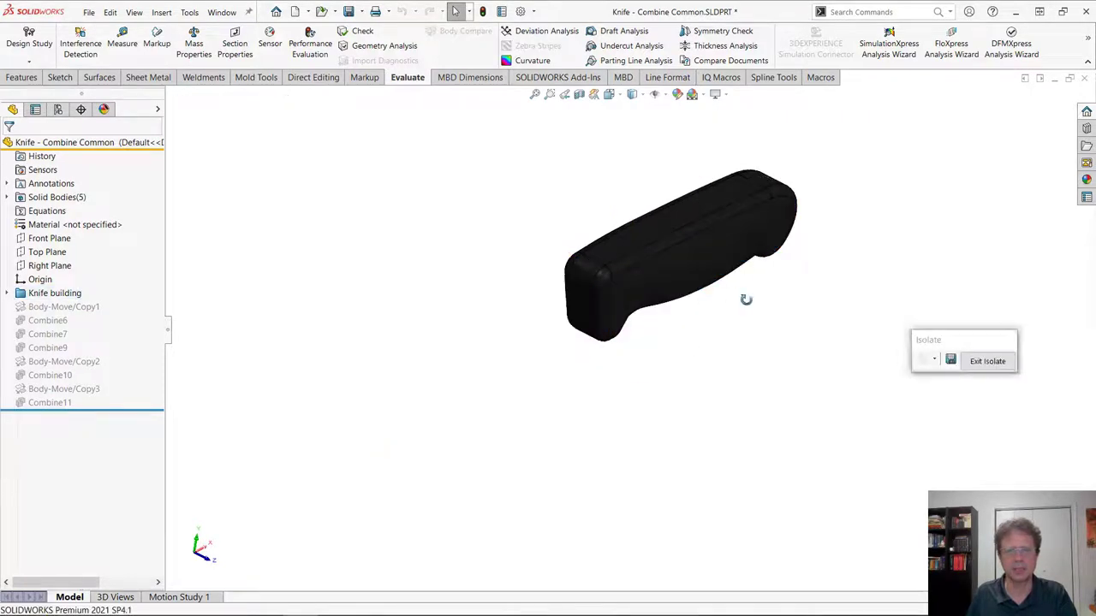
pyautogui.moveTo(746, 299); pyautogui.dragTo(682, 320, button='middle')
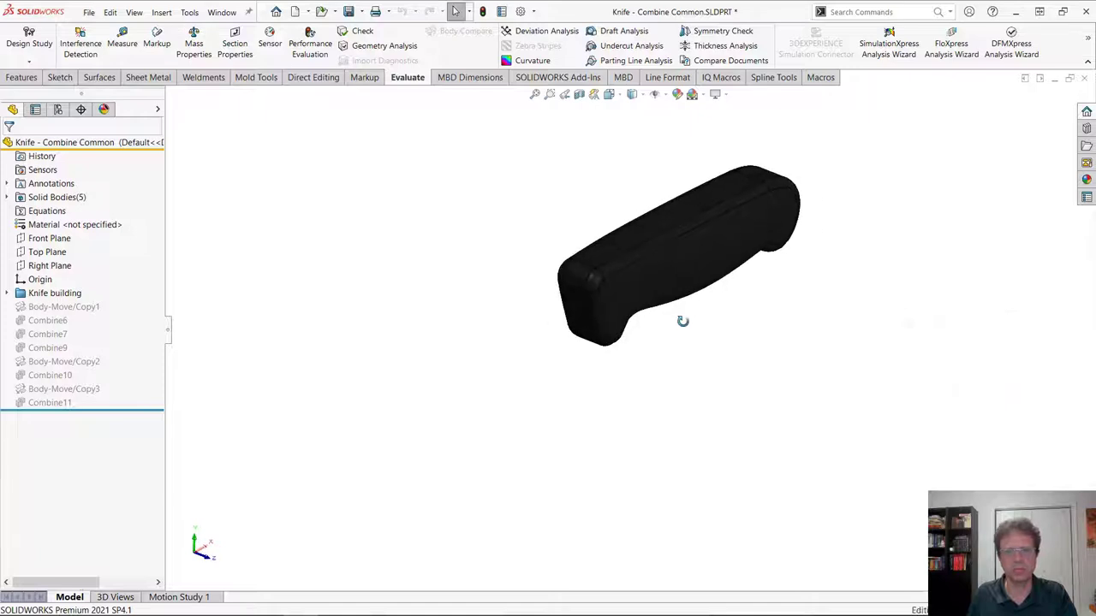
pyautogui.press('Escape')
pyautogui.click(640, 310)
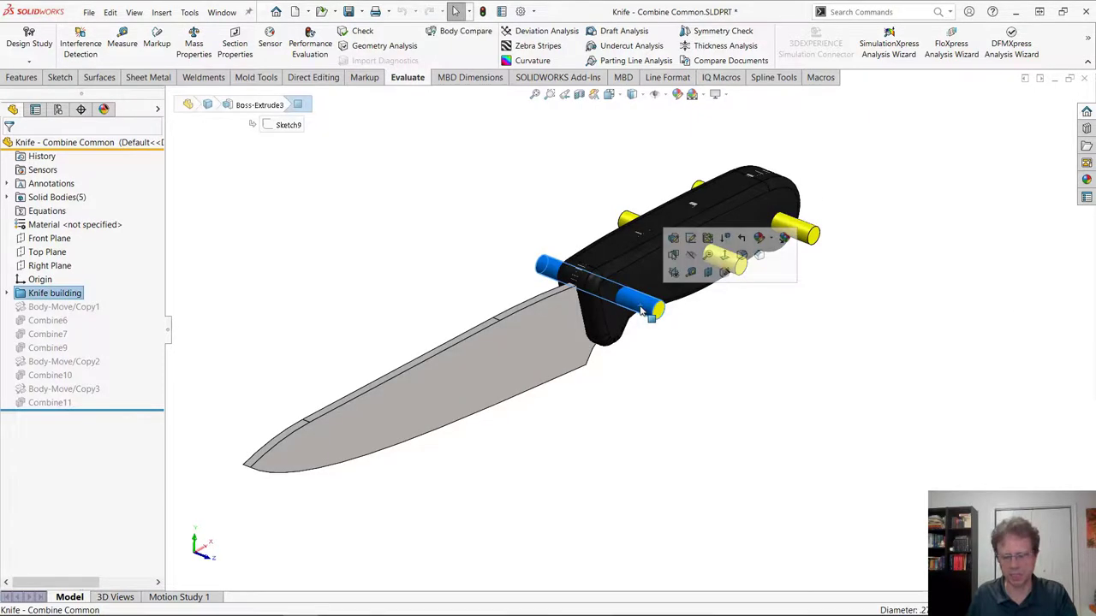
pyautogui.click(690, 254)
pyautogui.press('Escape')
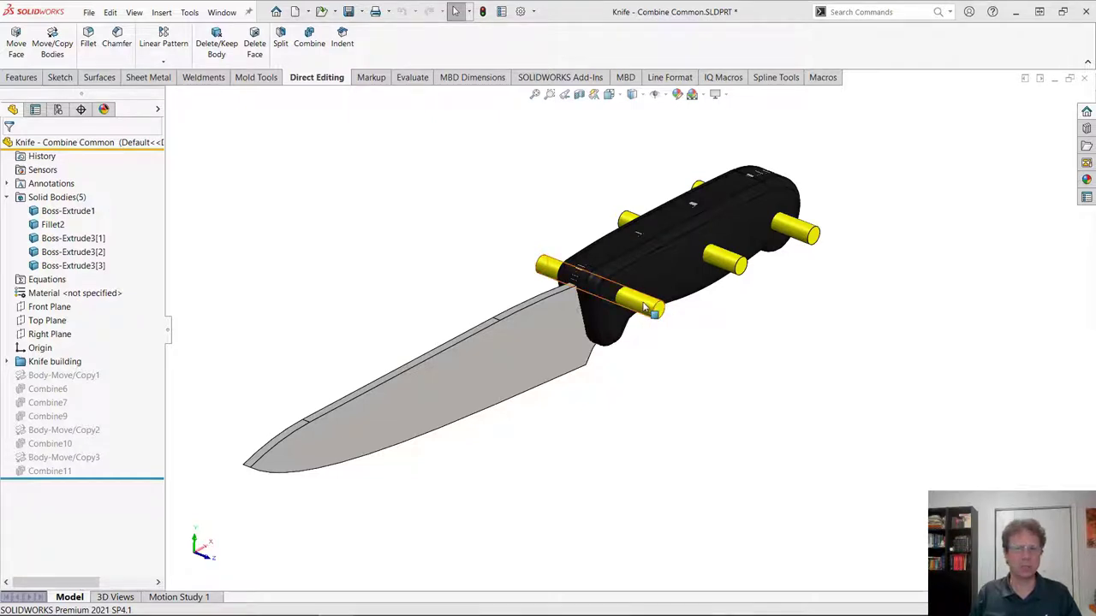
pyautogui.click(309, 39)
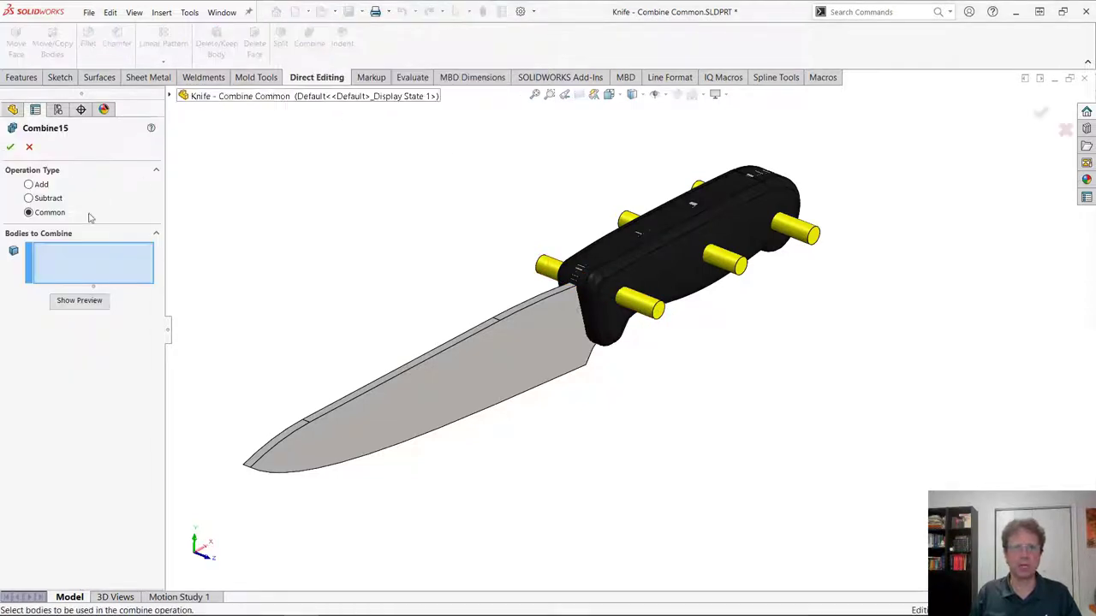
pyautogui.click(603, 330)
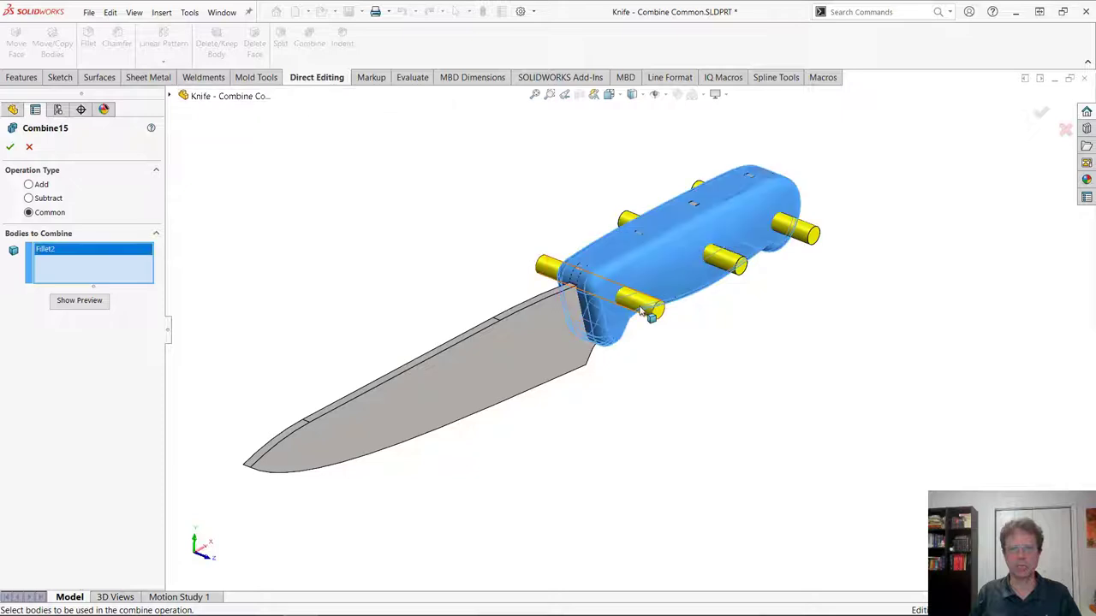
pyautogui.click(644, 306)
pyautogui.click(10, 146)
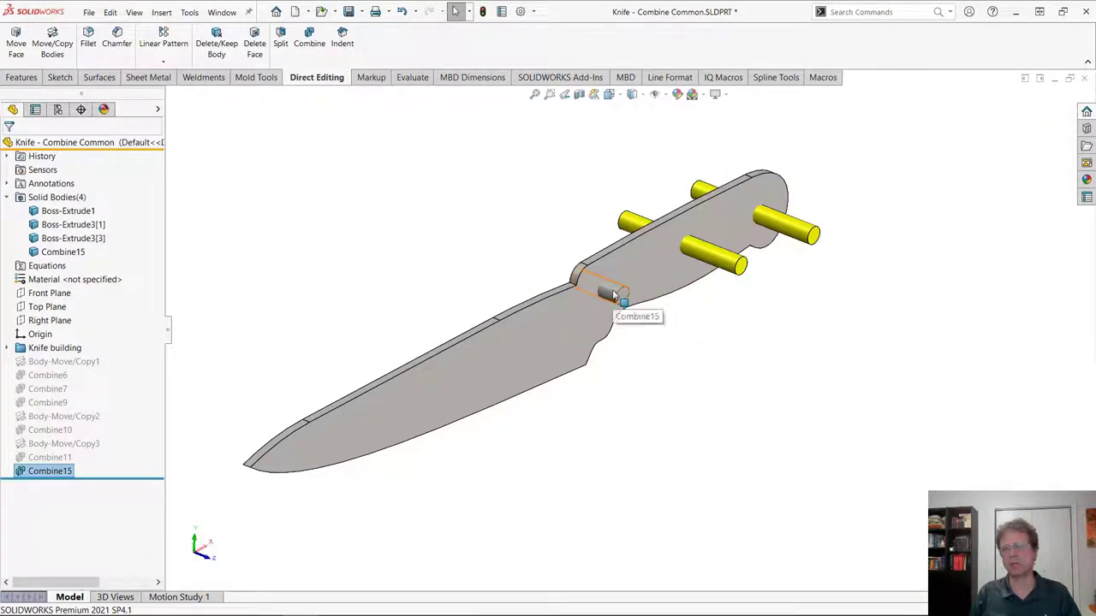
pyautogui.scroll(-5, 614, 295)
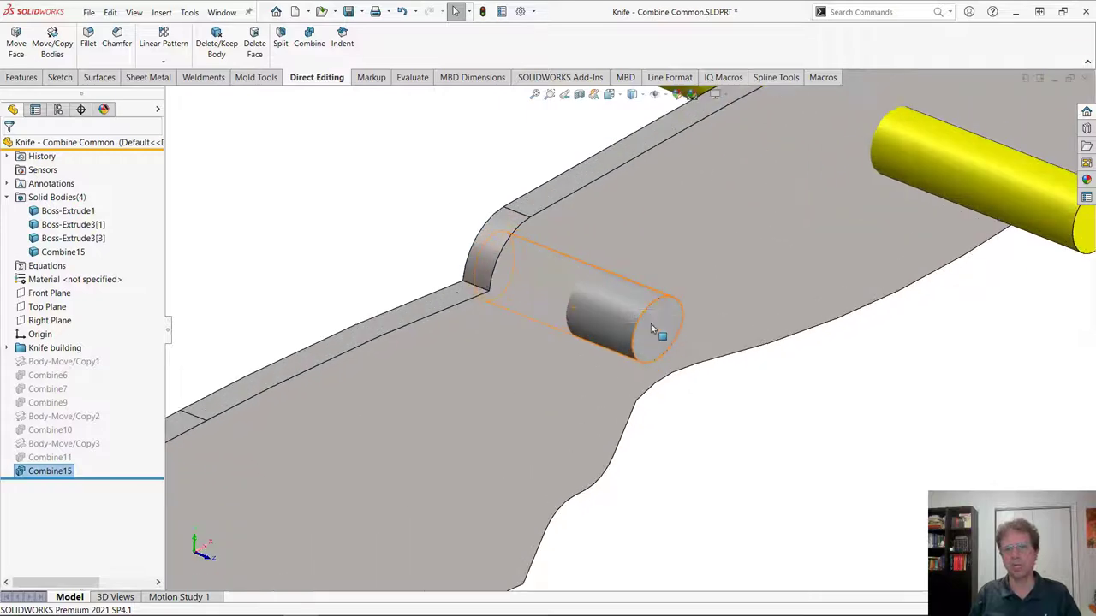
pyautogui.click(638, 336)
pyautogui.moveTo(613, 355); pyautogui.dragTo(642, 351, button='middle')
pyautogui.scroll(8, 714, 379)
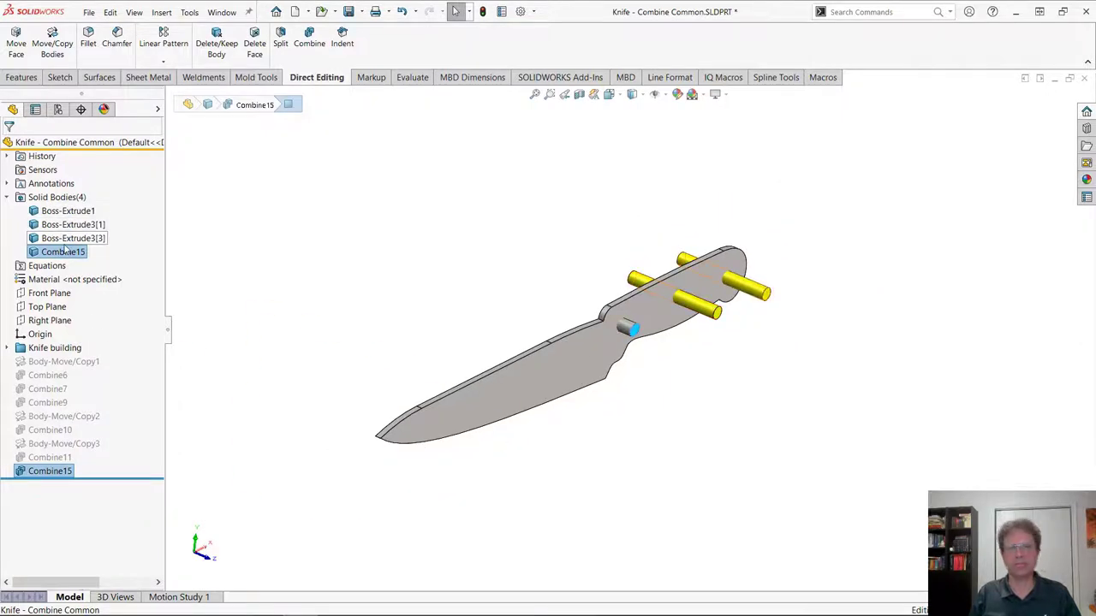
pyautogui.rightClick(61, 477)
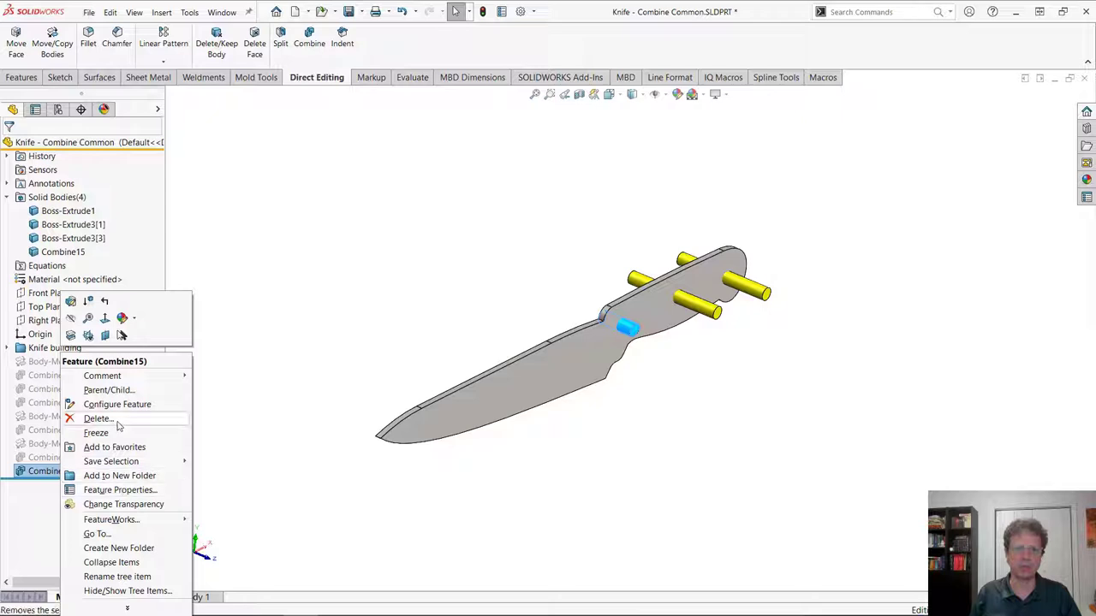
pyautogui.click(347, 394)
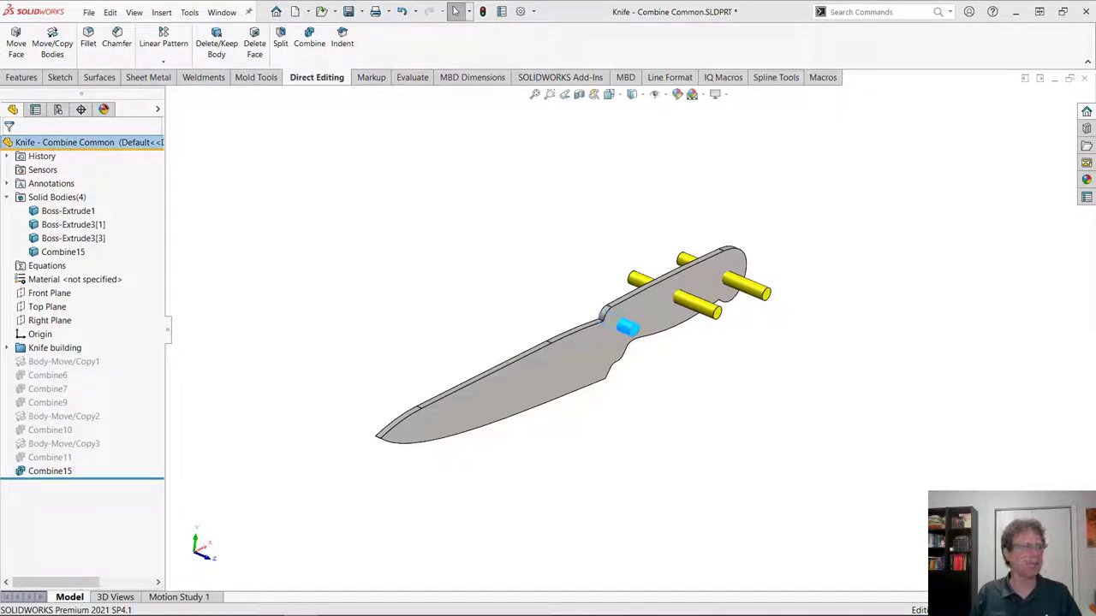
pyautogui.scroll(-3, 657, 314)
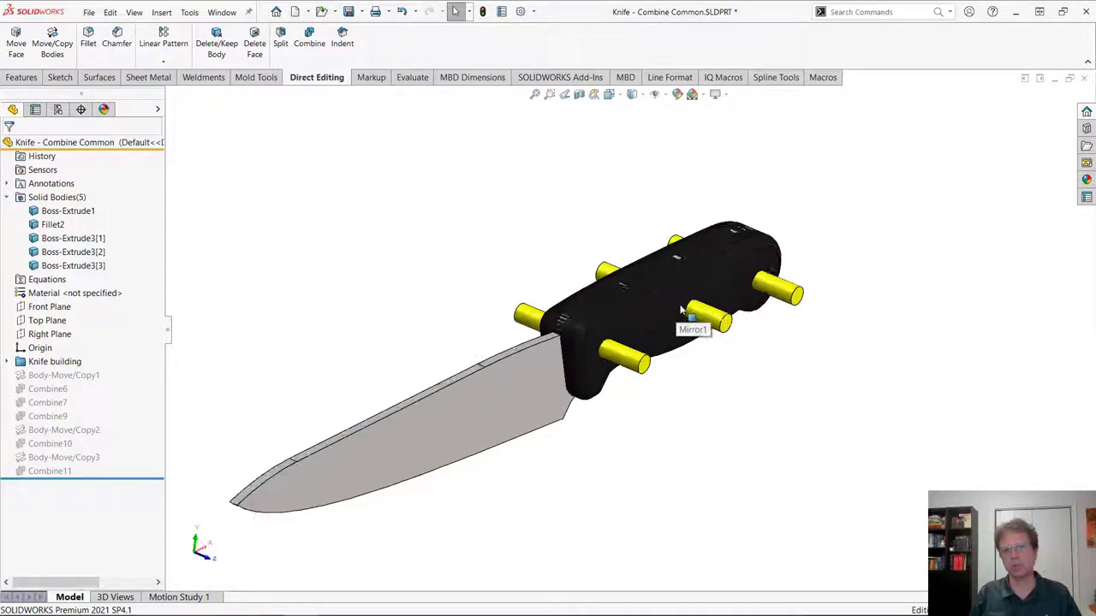
pyautogui.moveTo(613, 341); pyautogui.dragTo(638, 338, button='middle')
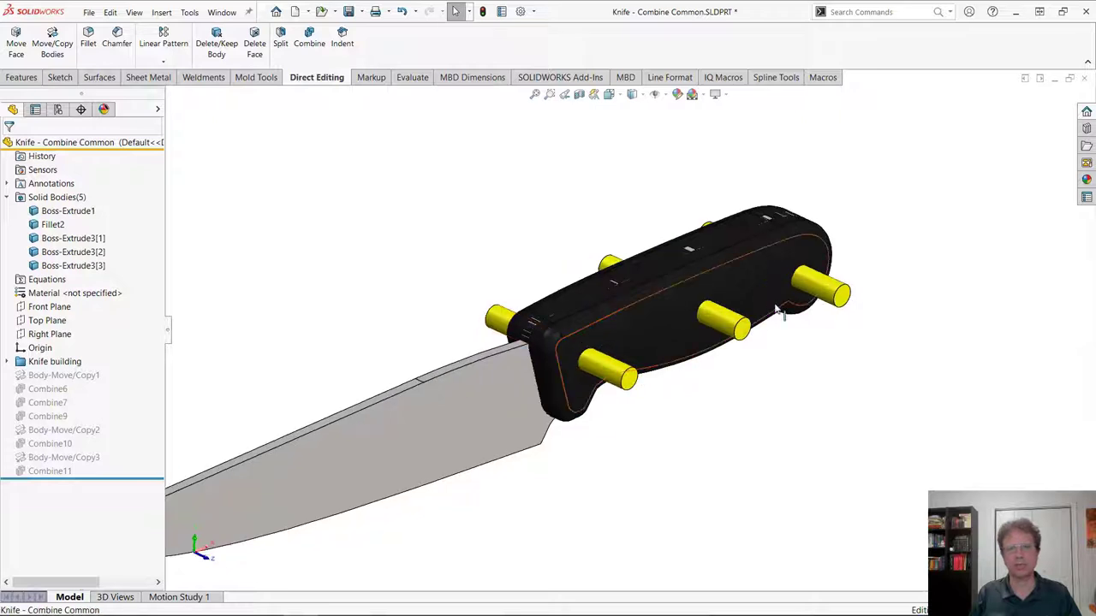
# - Make three in-place copies of the handle body with Move/Copy Bodies
pyautogui.click(51, 48)
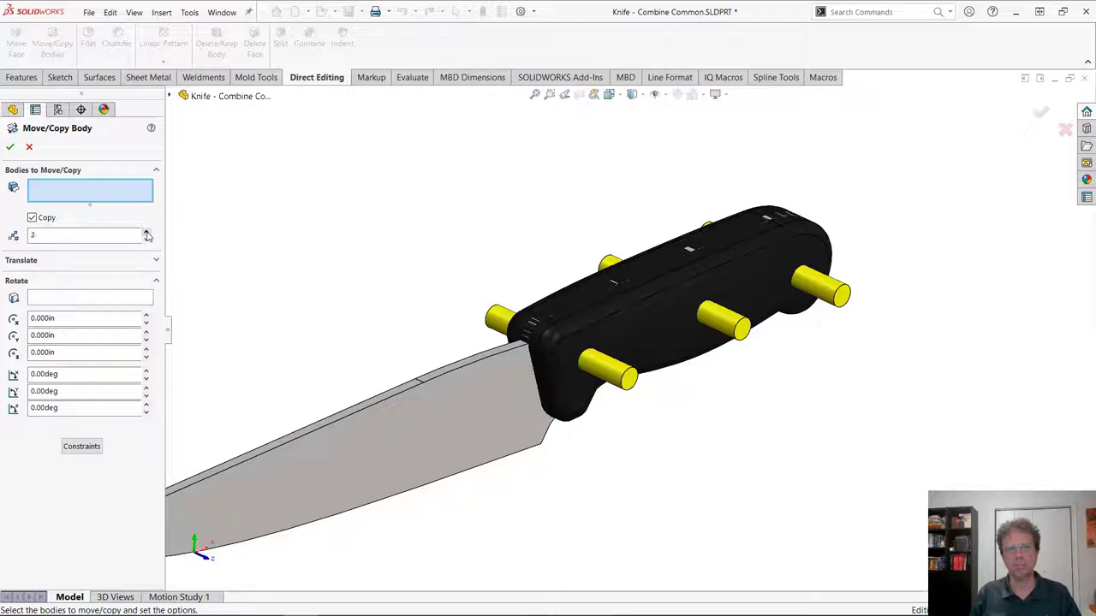
pyautogui.click(662, 326)
pyautogui.click(10, 147)
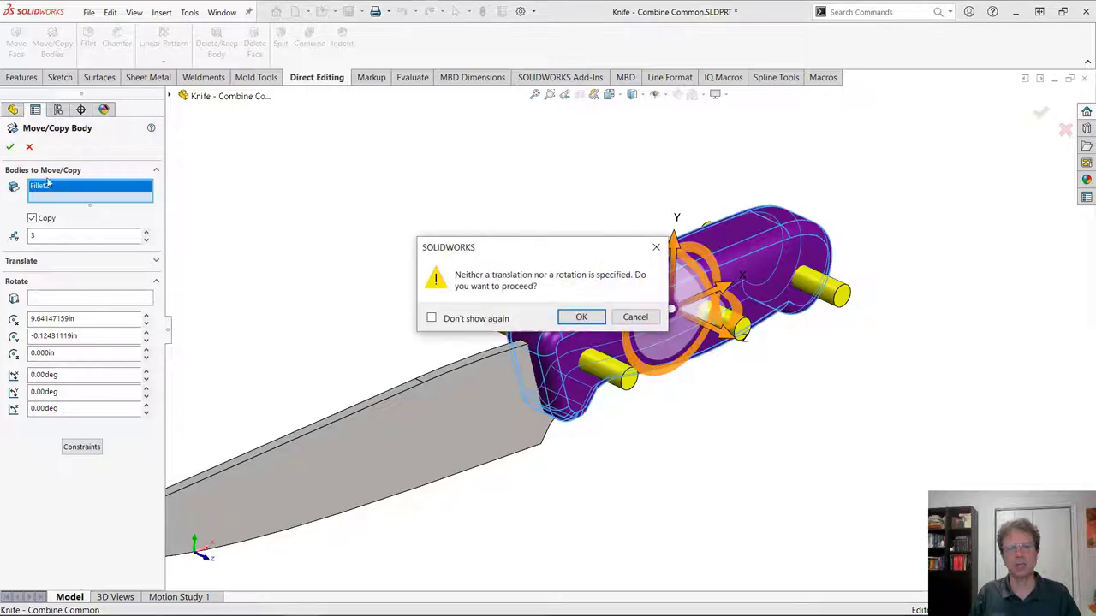
pyautogui.click(577, 317)
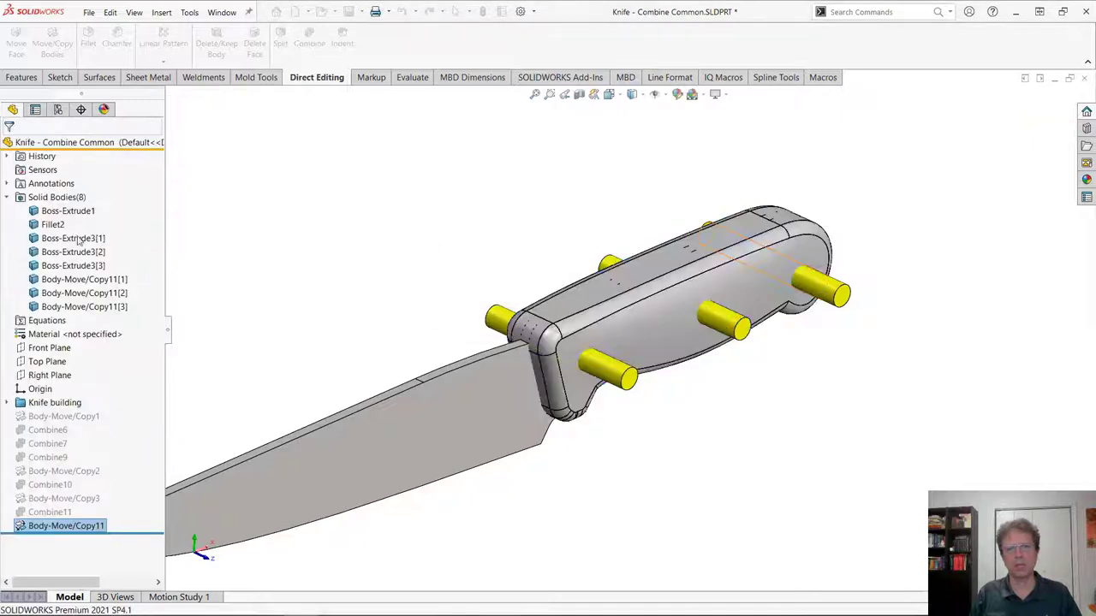
# - Intersect Body-Move/Copy11[1] with the front pin using Combine Common (Combine16)
pyautogui.click(73, 282)
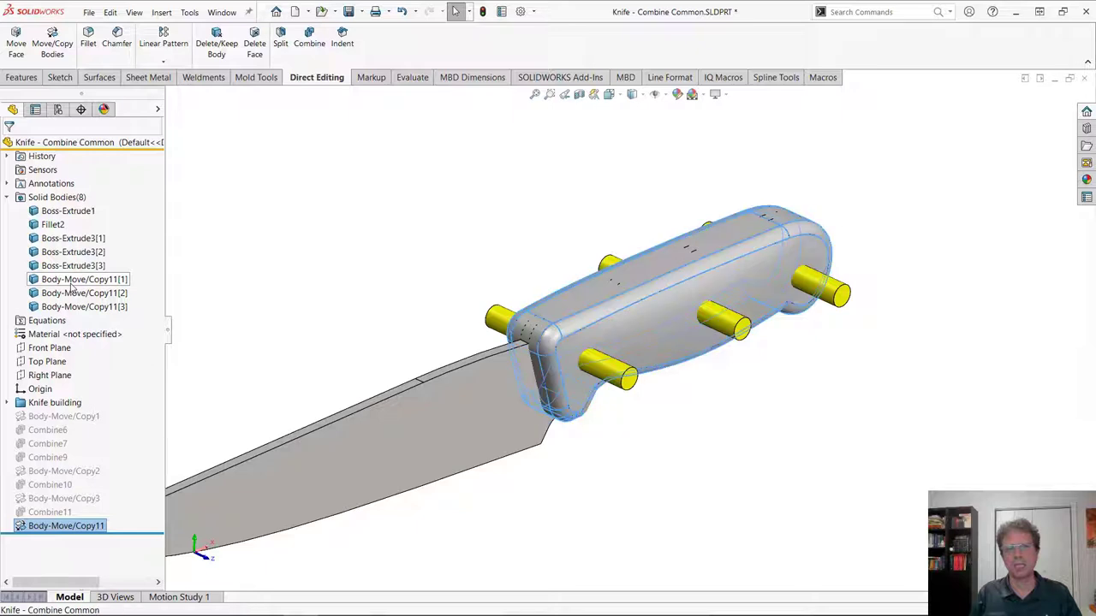
pyautogui.click(309, 39)
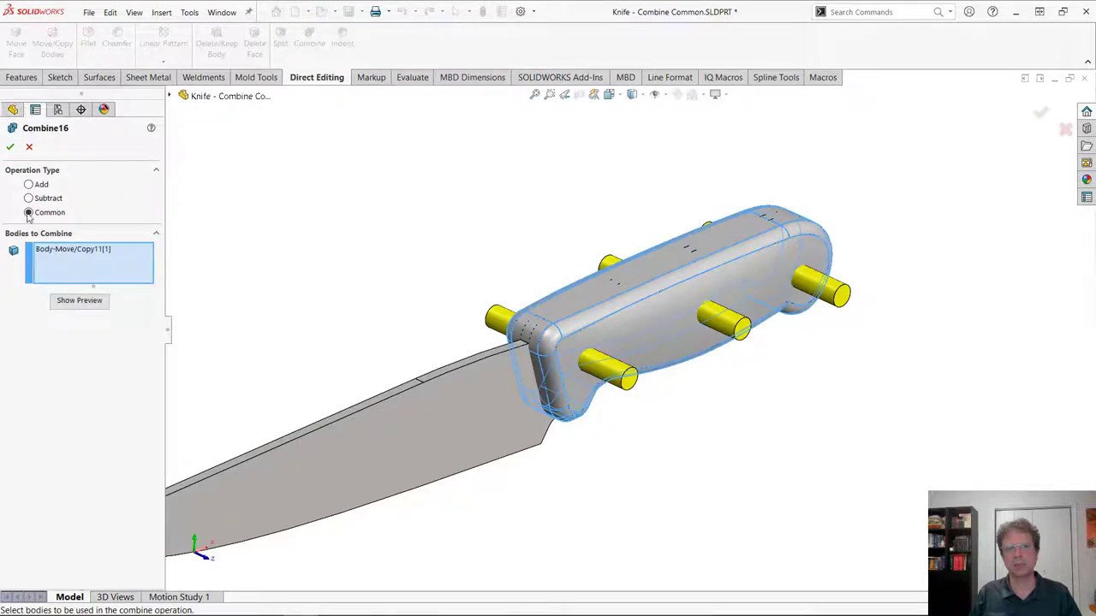
pyautogui.click(612, 369)
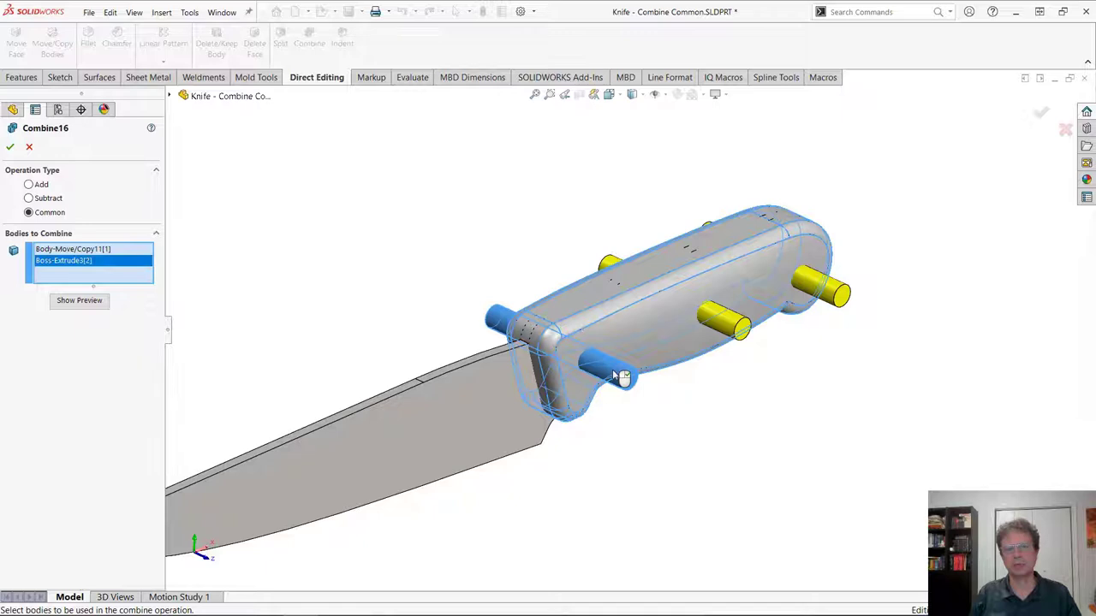
pyautogui.click(10, 148)
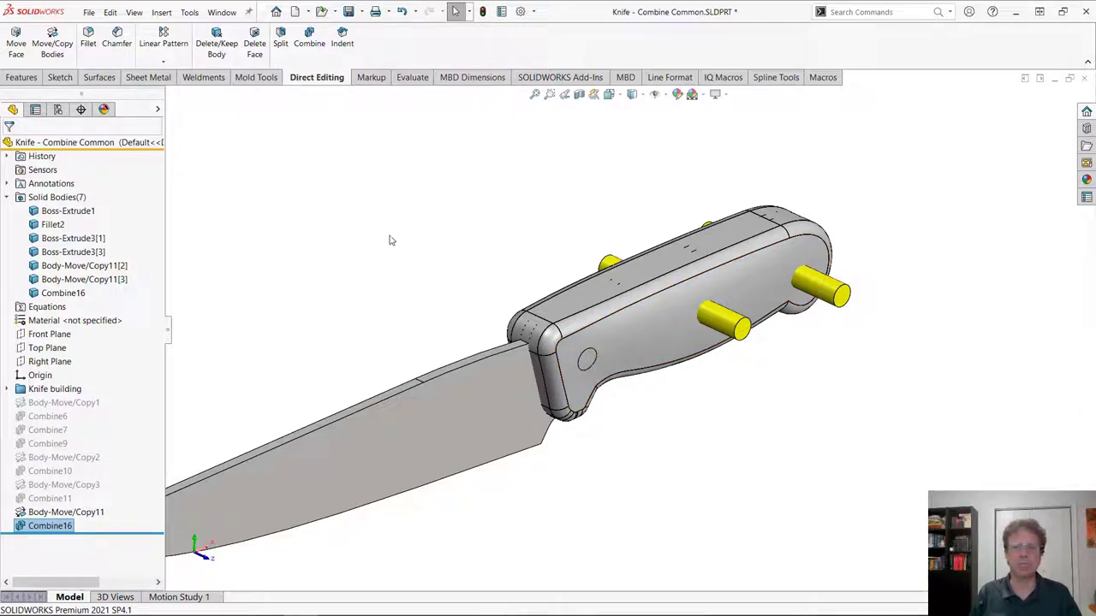
# - Intersect Body-Move/Copy11[2] with the middle pin (Combine17)
pyautogui.click(309, 38)
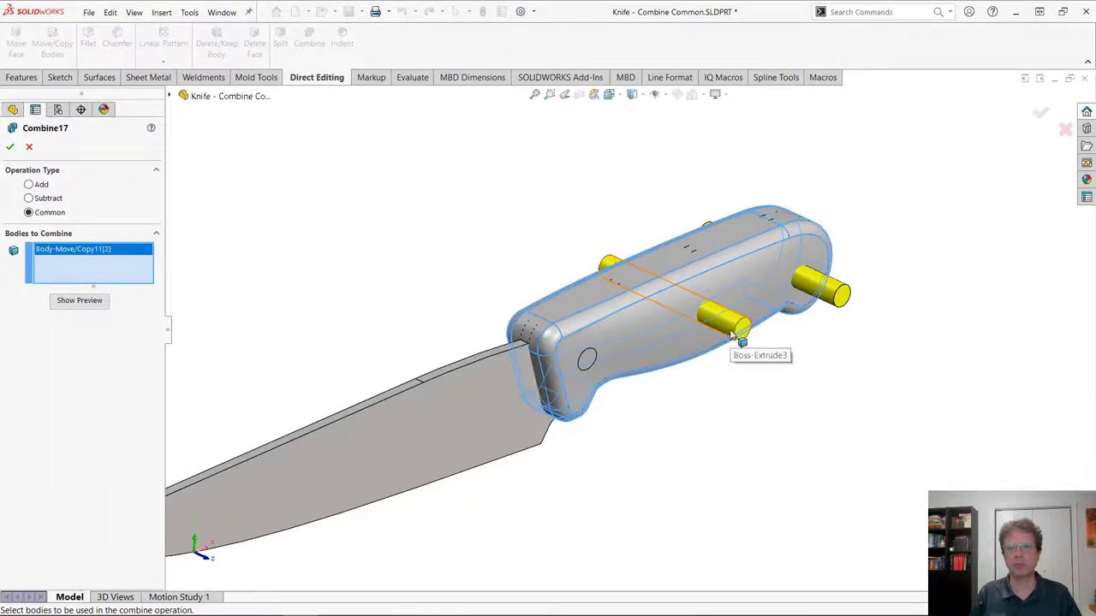
pyautogui.click(735, 330)
pyautogui.press('Return')
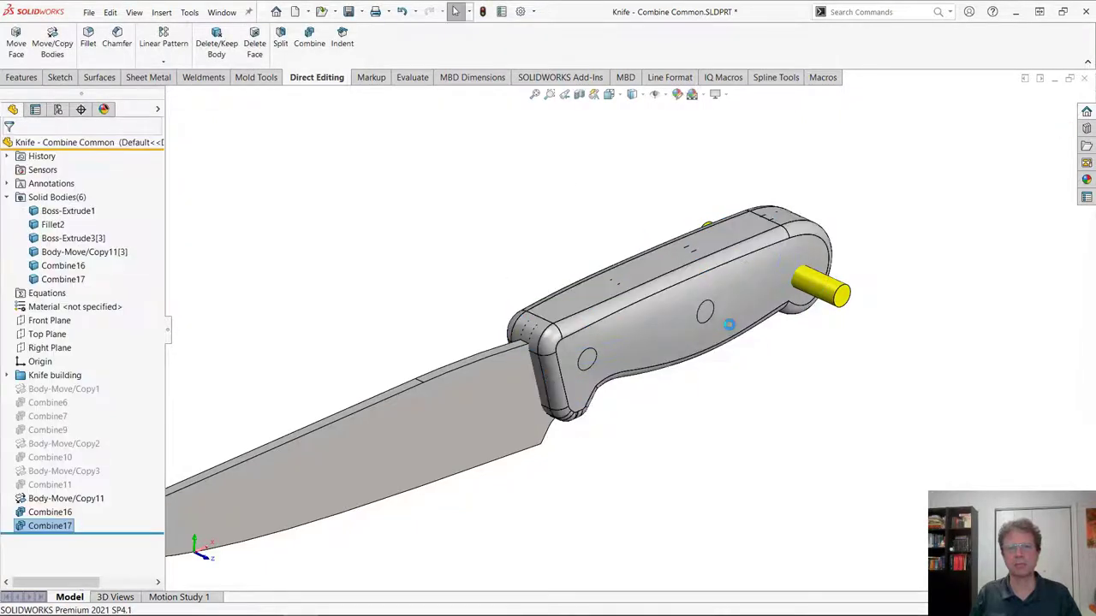
# - Intersect the rear pin with the handle Fillet2 (Combine18) and select the remaining handle copy
pyautogui.press('Return')
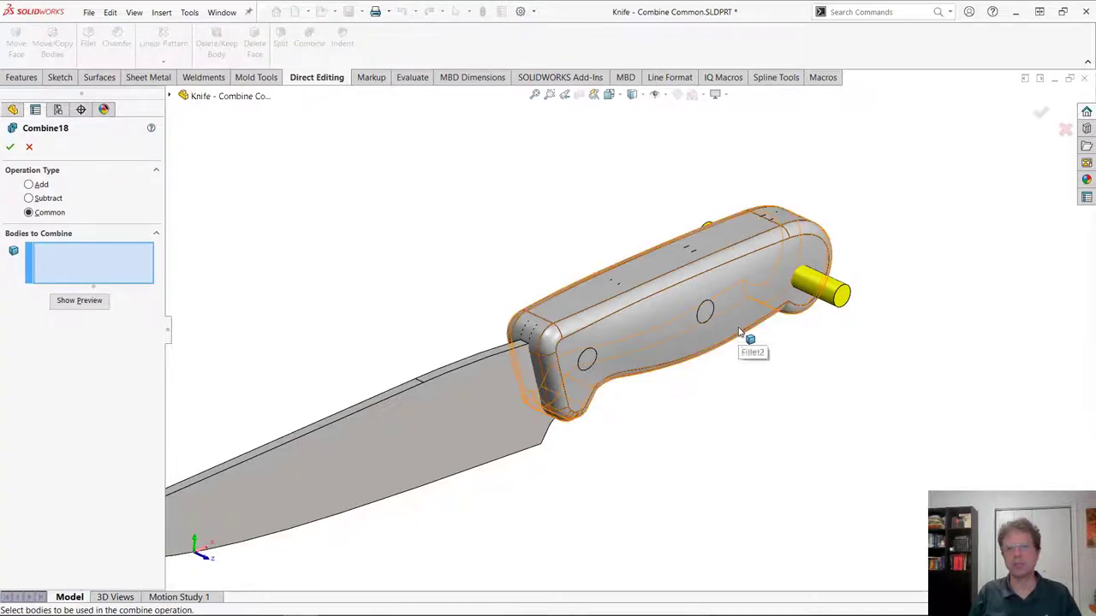
pyautogui.click(829, 298)
pyautogui.click(752, 298)
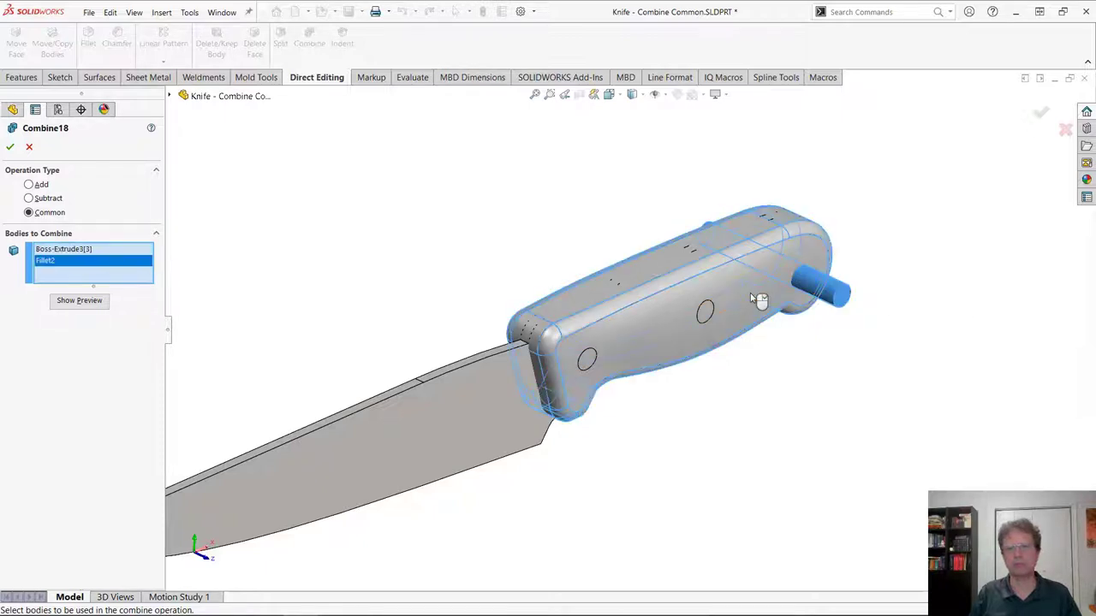
pyautogui.press('Return')
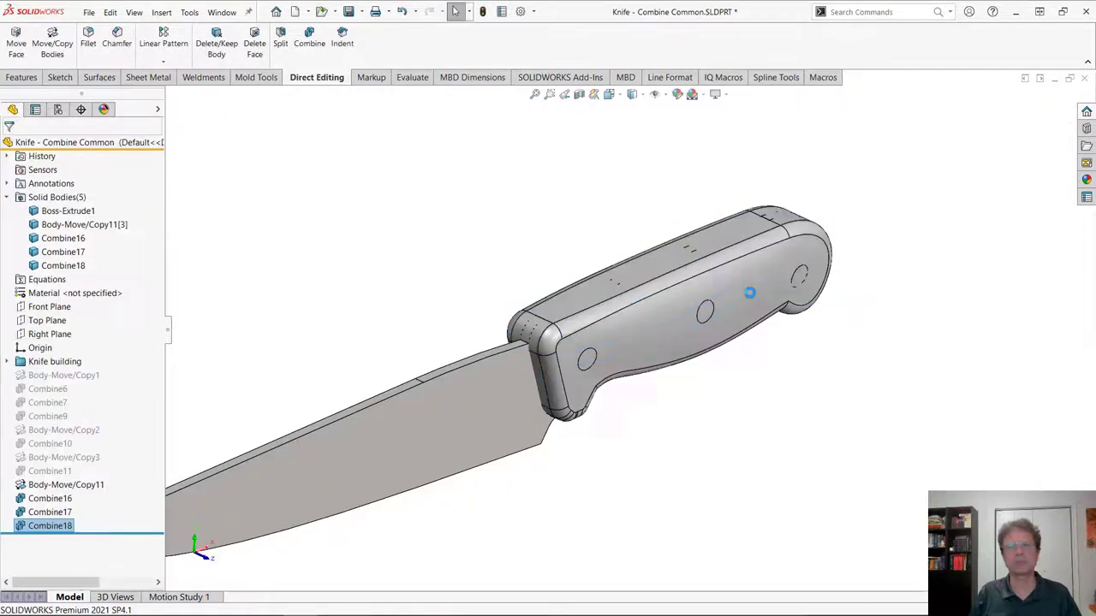
pyautogui.click(729, 289)
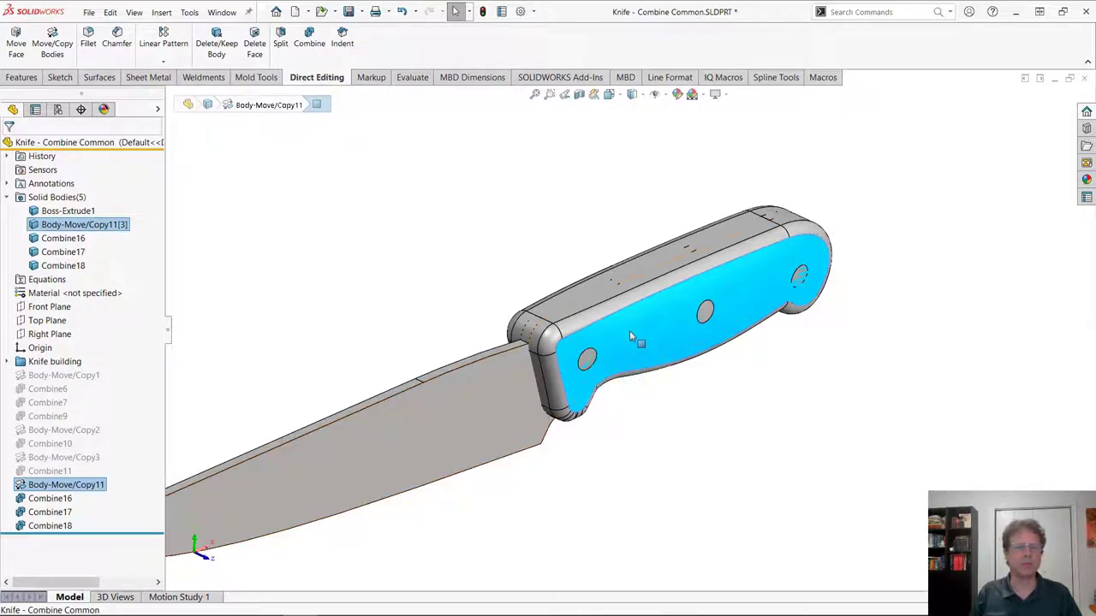
# - Copy the blade and the three trimmed pins in place as Body-Move/Copy12
pyautogui.press('f')
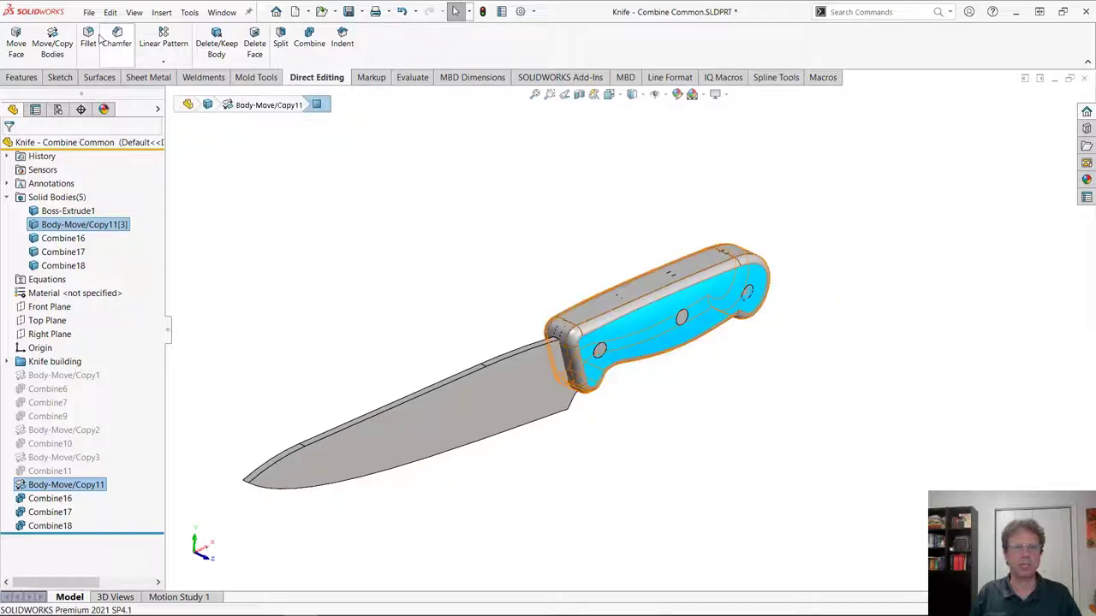
pyautogui.click(52, 42)
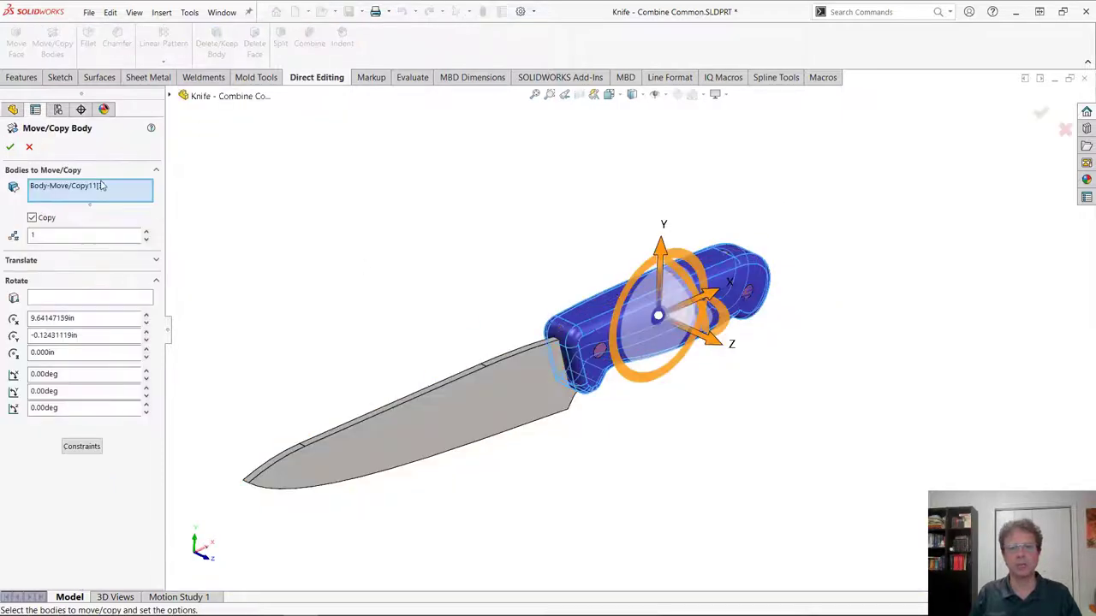
pyautogui.rightClick(105, 194)
pyautogui.click(137, 228)
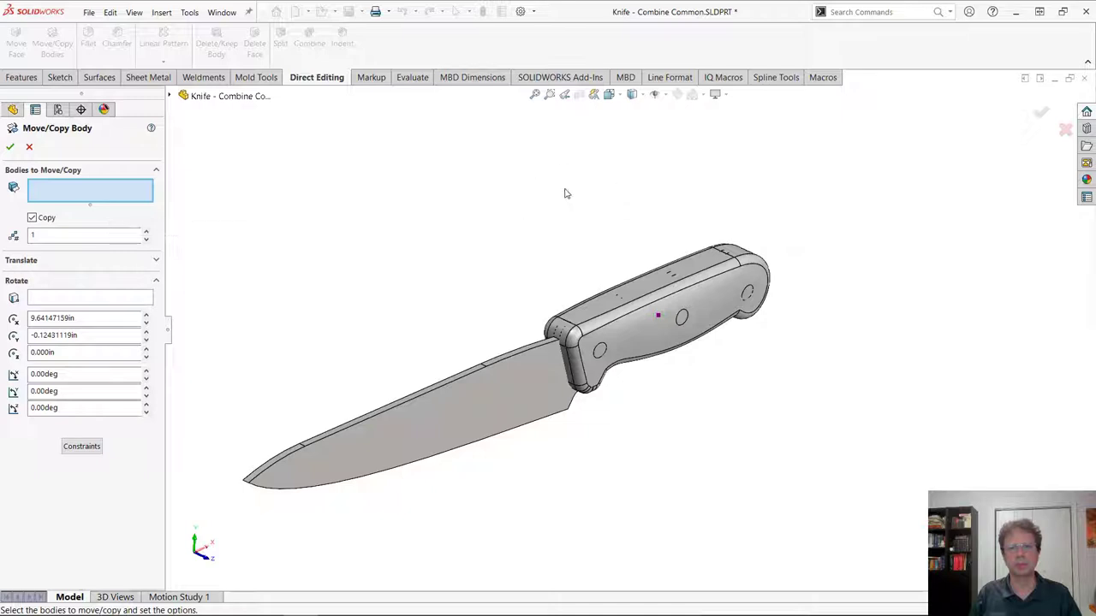
pyautogui.moveTo(531, 162); pyautogui.dragTo(856, 457)
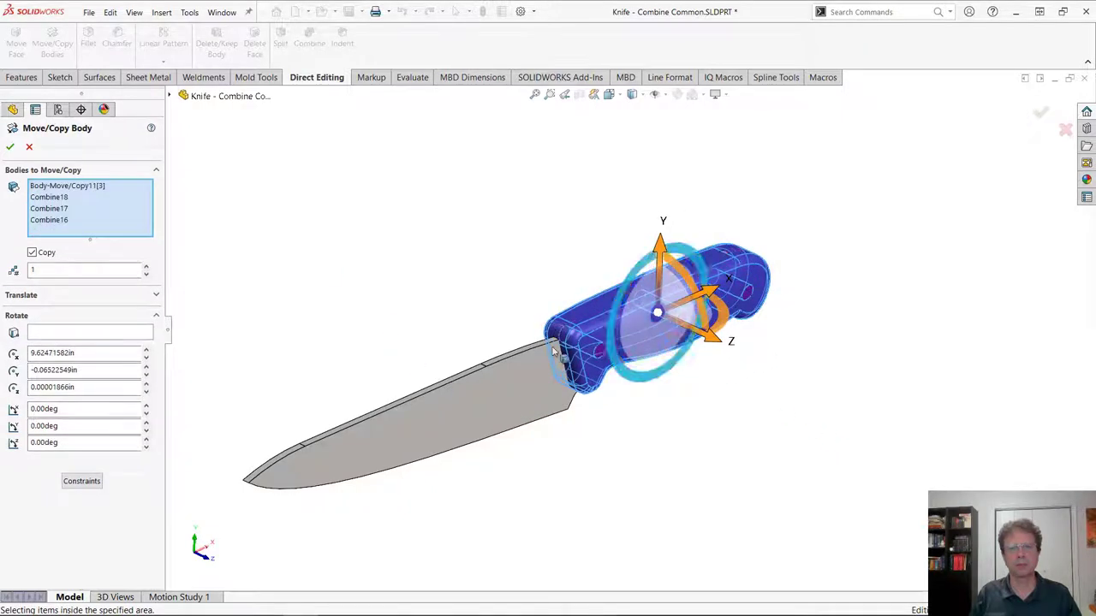
pyautogui.click(580, 316)
pyautogui.click(529, 391)
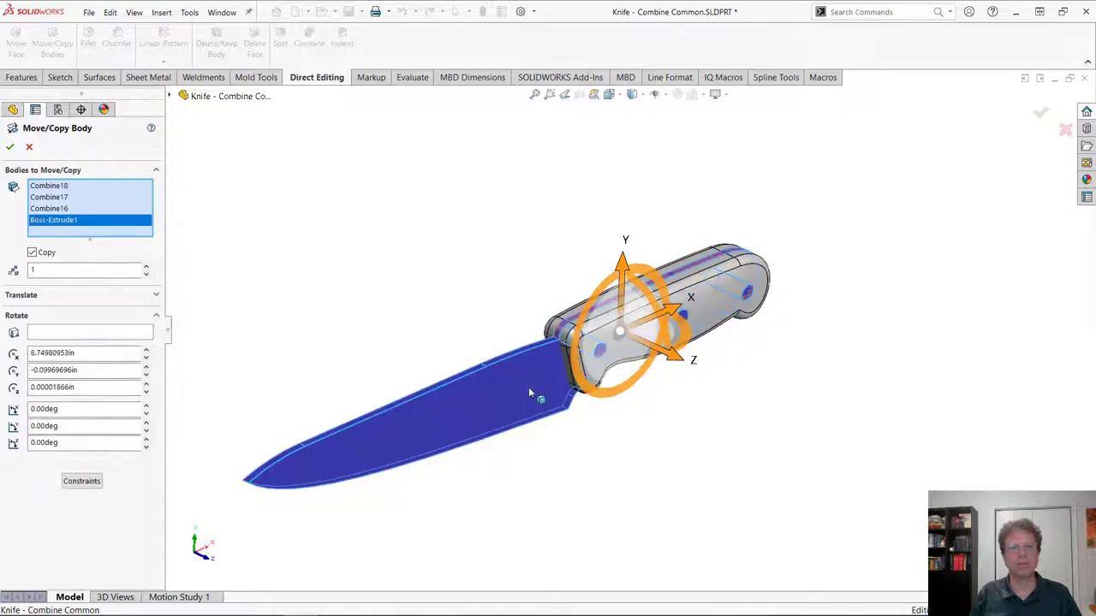
pyautogui.click(11, 148)
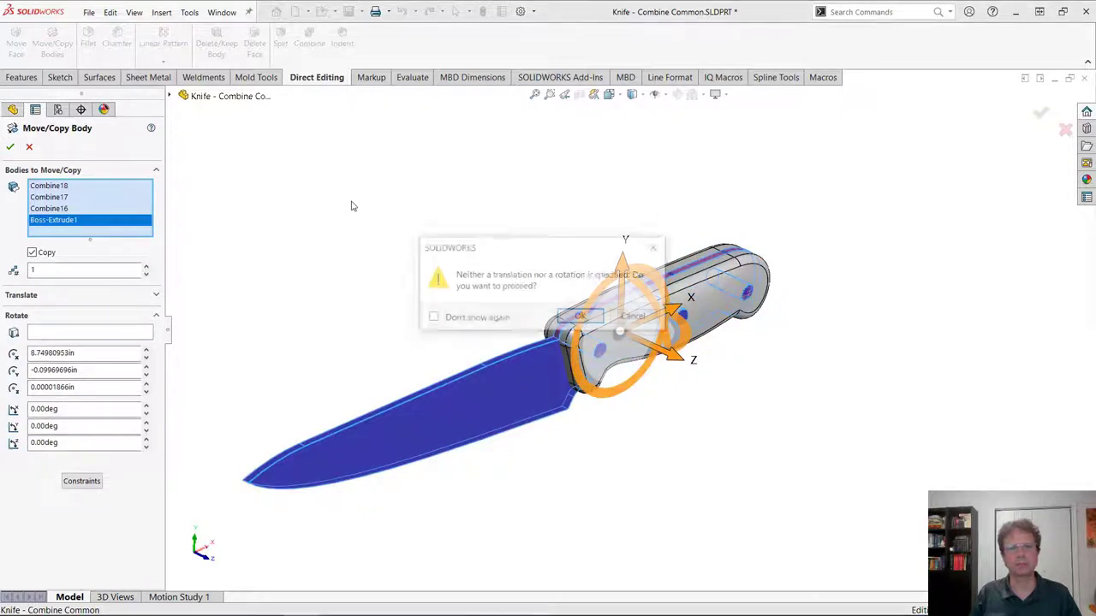
pyautogui.click(583, 319)
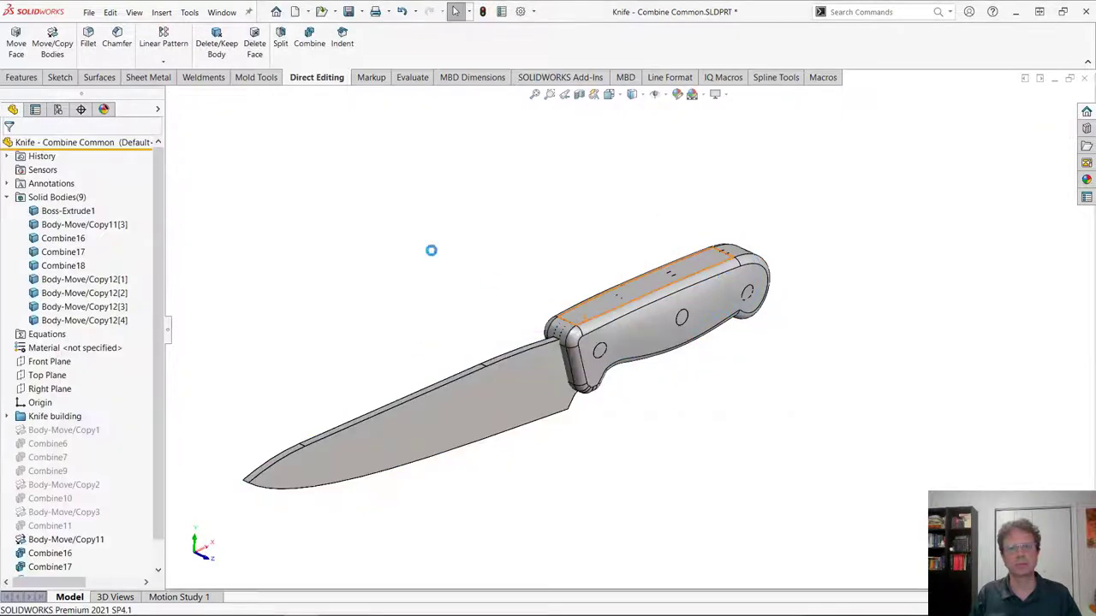
# - Subtract the four Body-Move/Copy12 bodies from Body-Move/Copy11[3], keeping all resulting bodies
pyautogui.click(309, 39)
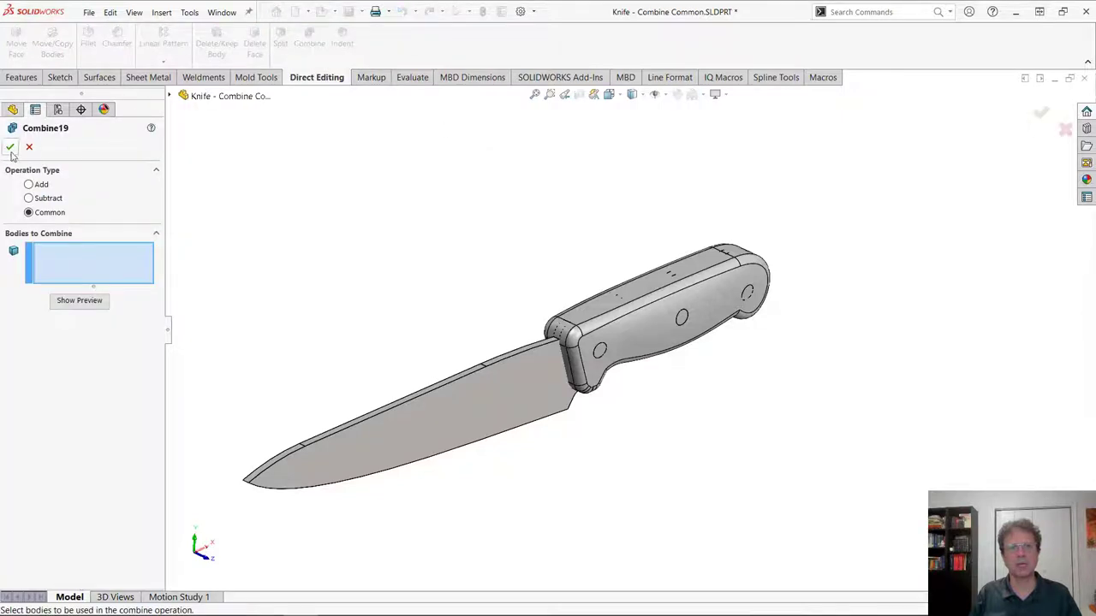
pyautogui.click(31, 200)
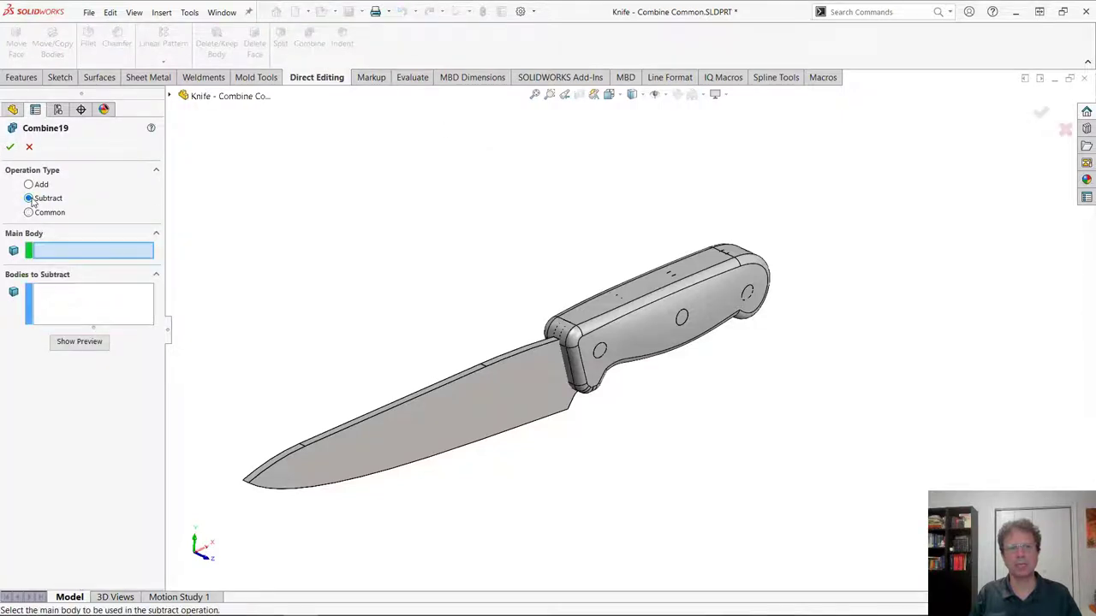
pyautogui.click(660, 350)
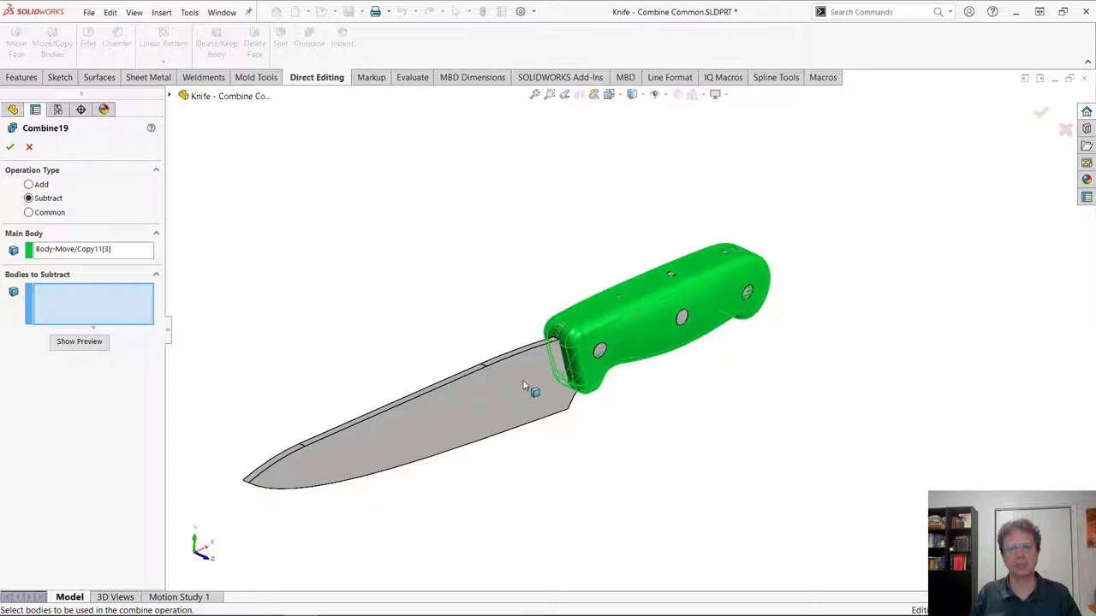
pyautogui.click(169, 96)
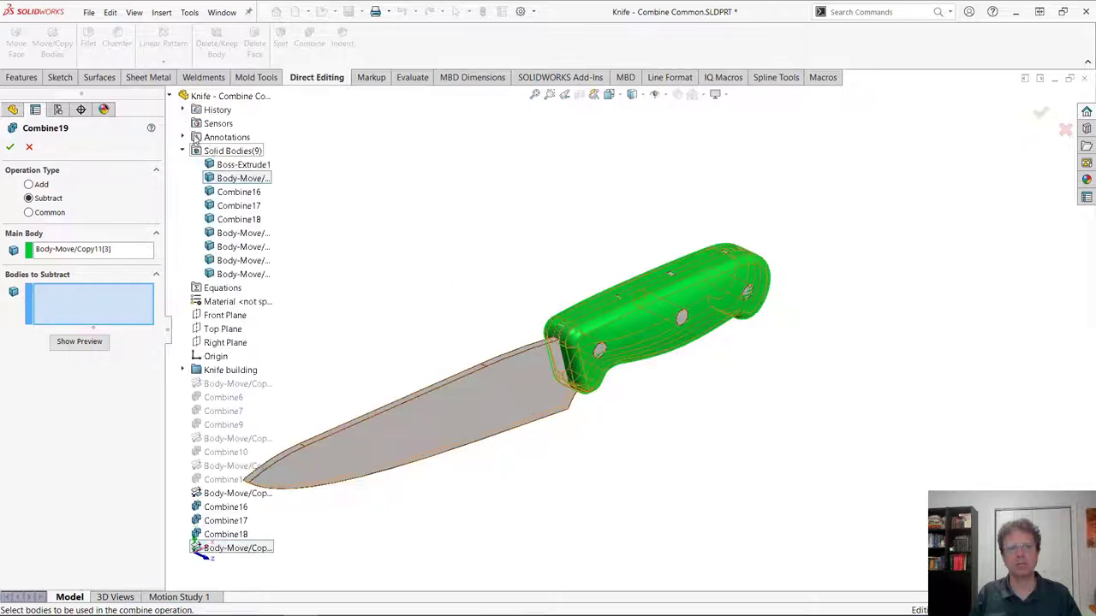
pyautogui.click(246, 234)
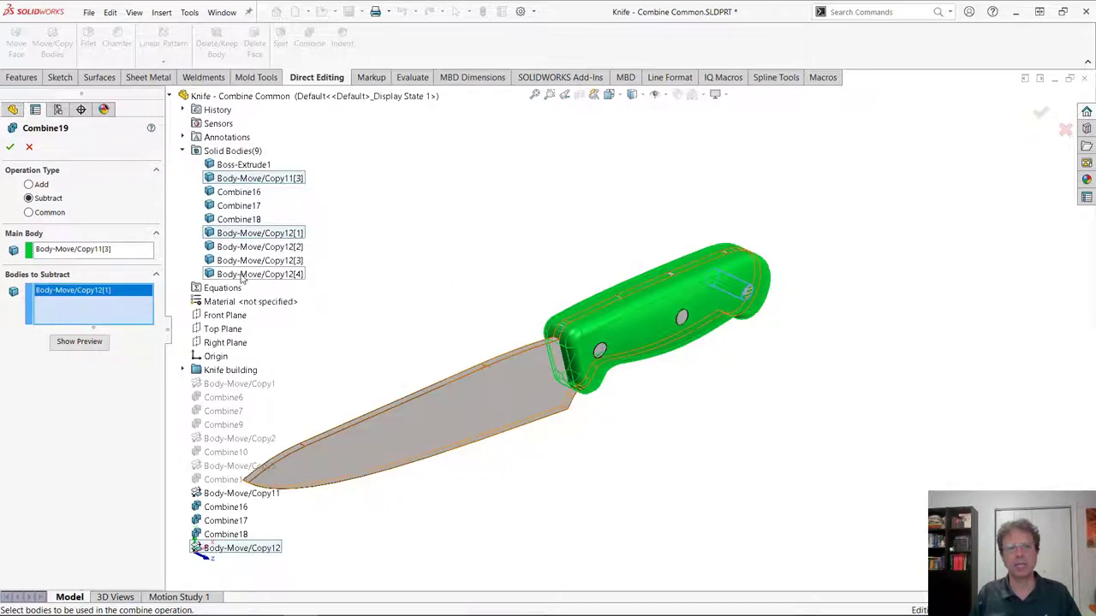
pyautogui.click(243, 247)
pyautogui.click(242, 260)
pyautogui.click(242, 274)
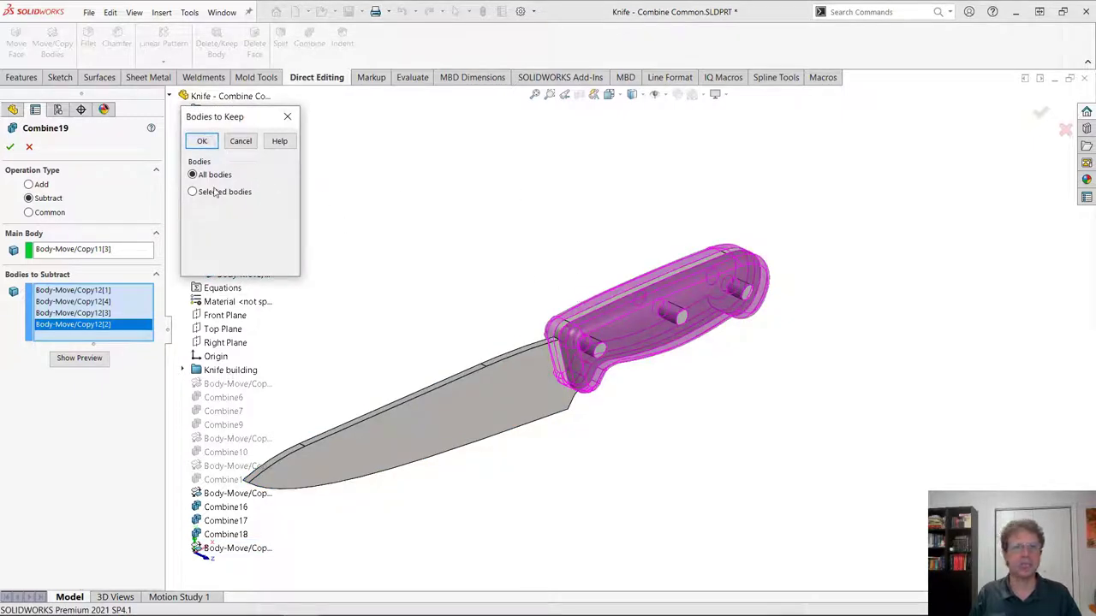
pyautogui.click(202, 142)
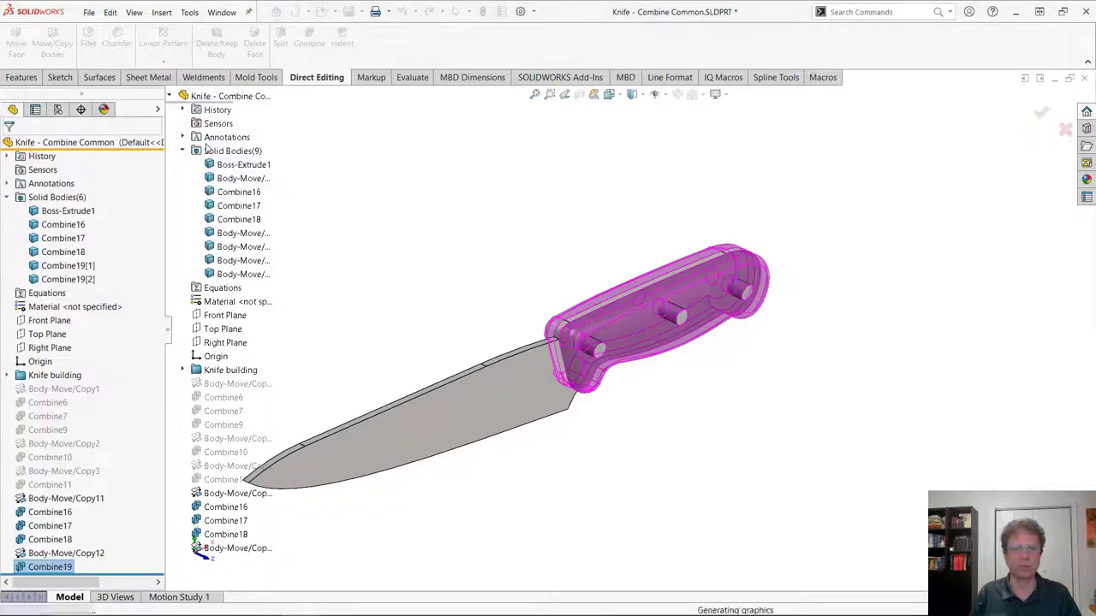
# - Hide the Combine19 handle halves and rotate the view onto the blade and pins
pyautogui.click(630, 340)
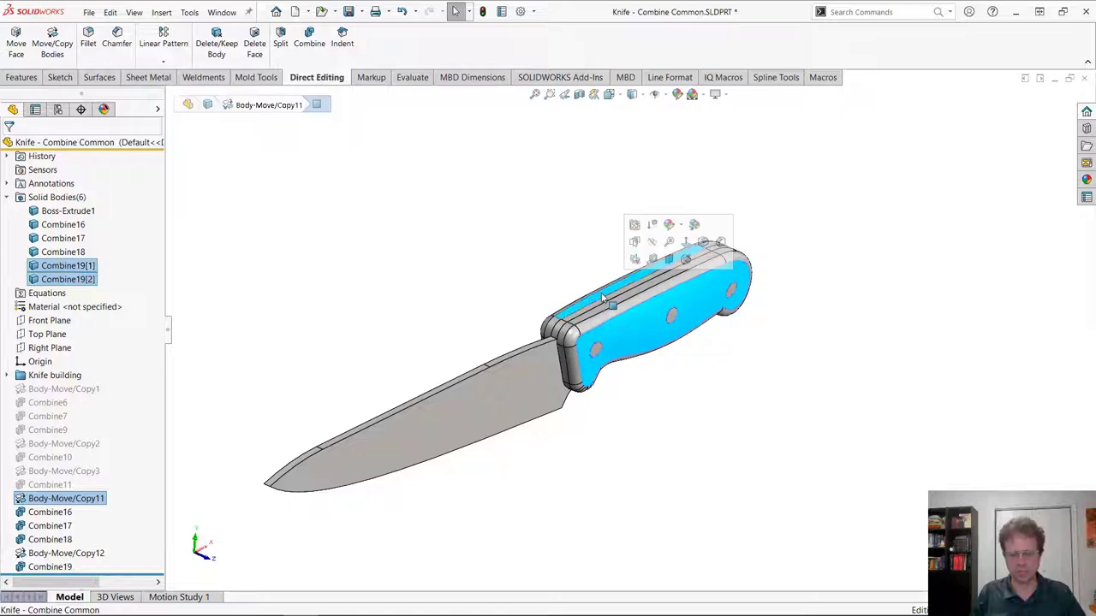
pyautogui.moveTo(748, 374); pyautogui.dragTo(640, 366, button='right')
pyautogui.moveTo(685, 386); pyautogui.dragTo(728, 364, button='middle')
pyautogui.click(987, 360)
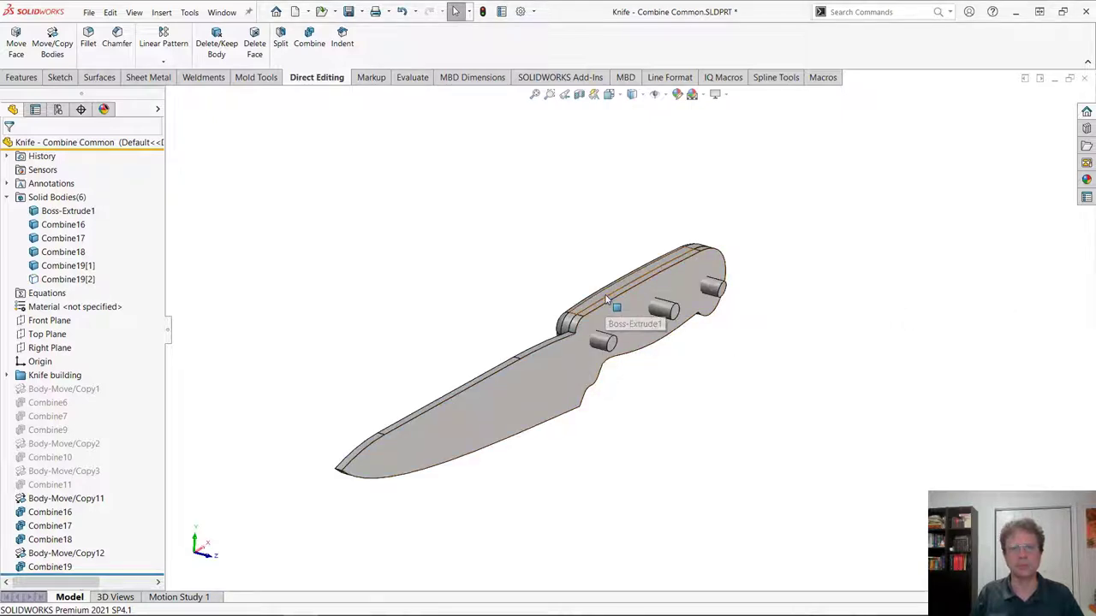
pyautogui.scroll(-2, 614, 345)
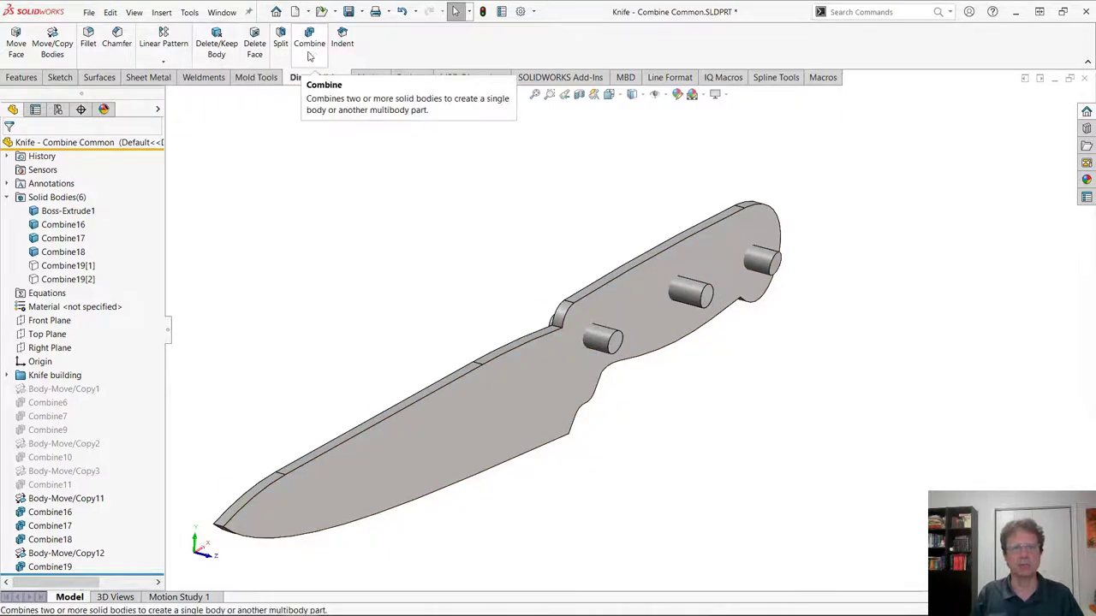
# - Copy the three trimmed pins in place, accepting the no-move warning
pyautogui.click(53, 49)
pyautogui.click(602, 339)
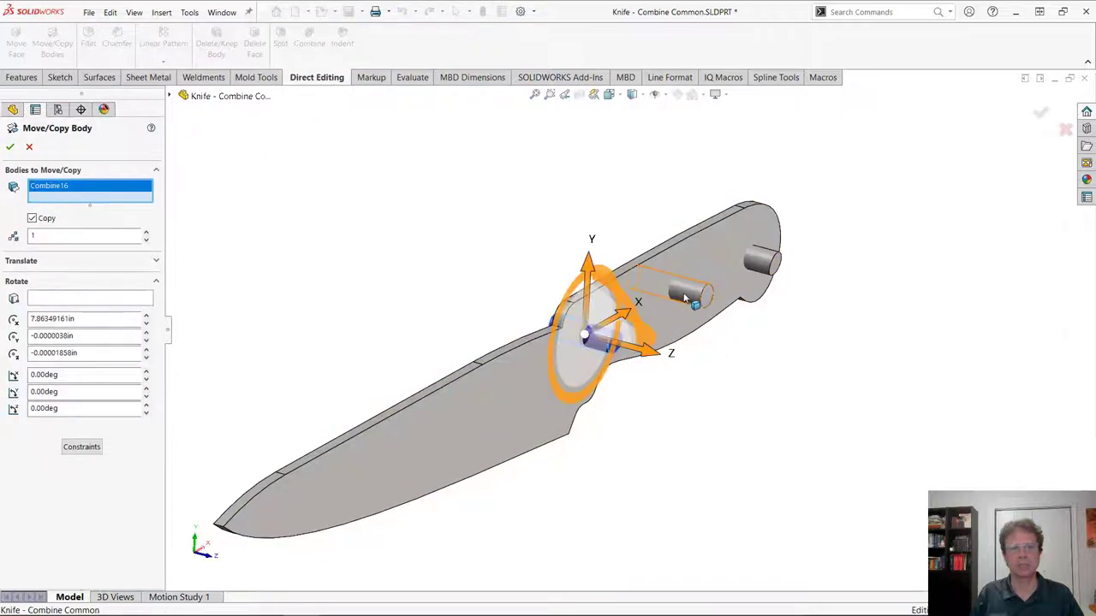
pyautogui.click(685, 297)
pyautogui.click(764, 264)
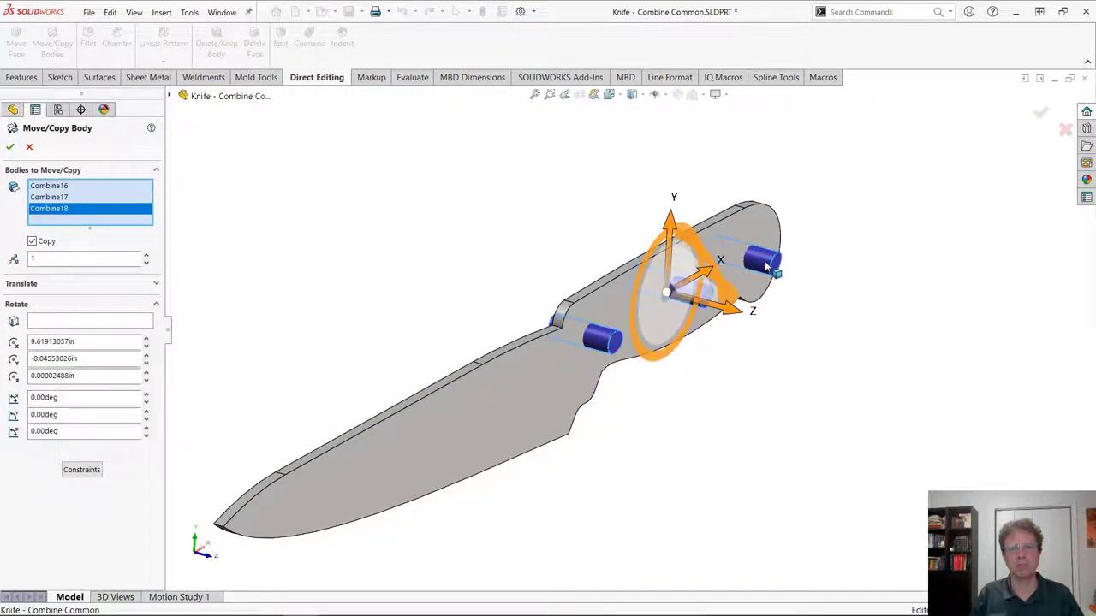
pyautogui.click(10, 147)
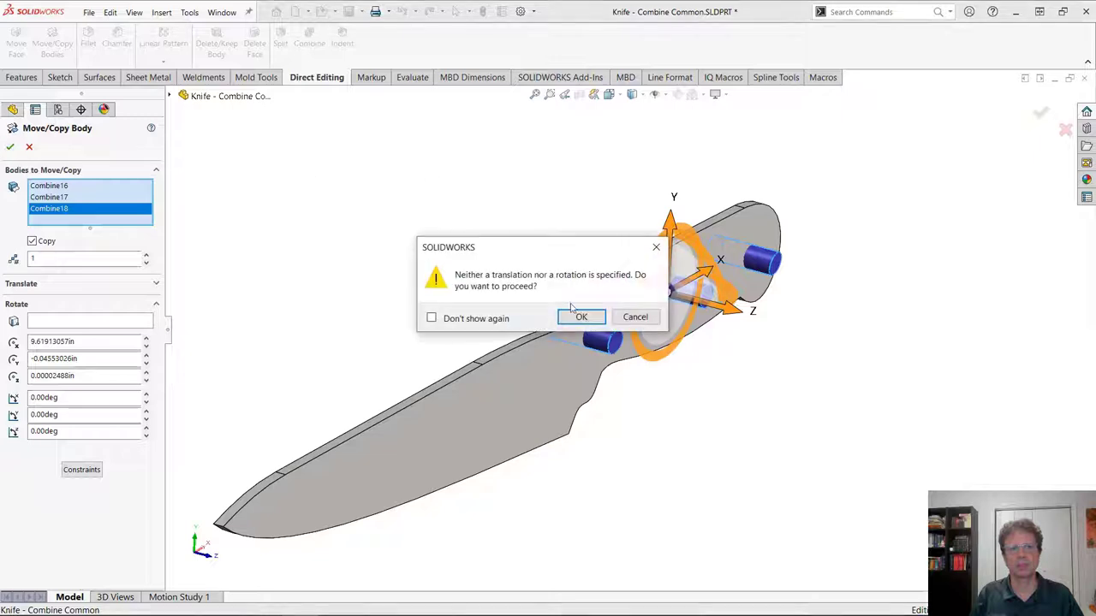
pyautogui.click(588, 323)
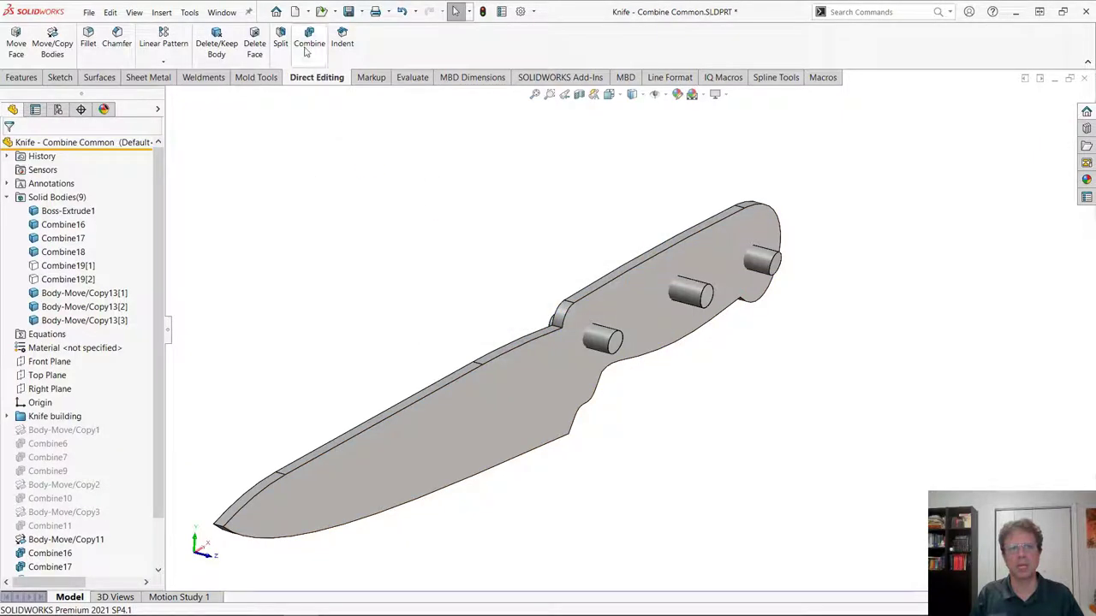
# - Subtract the three pins from blade Boss-Extrude1, creating Combine20
pyautogui.click(309, 43)
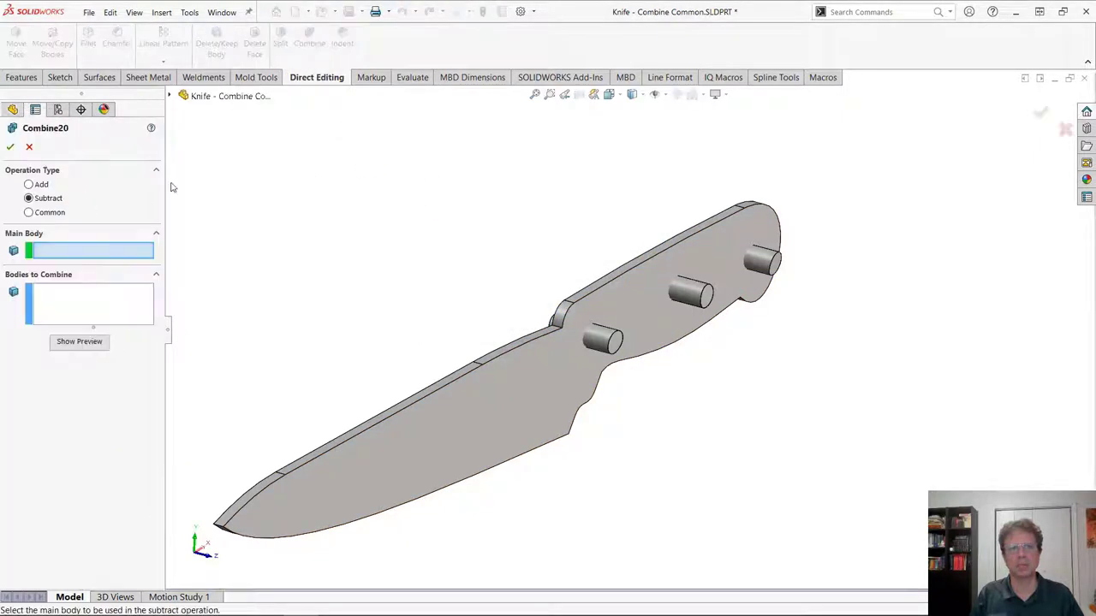
pyautogui.click(542, 385)
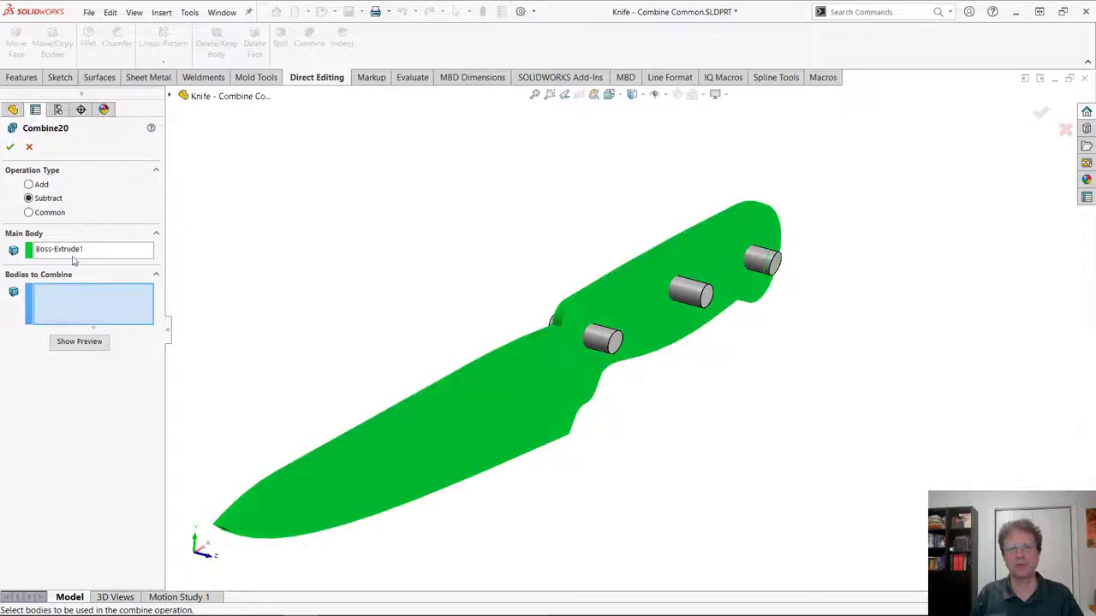
pyautogui.click(598, 343)
pyautogui.click(692, 291)
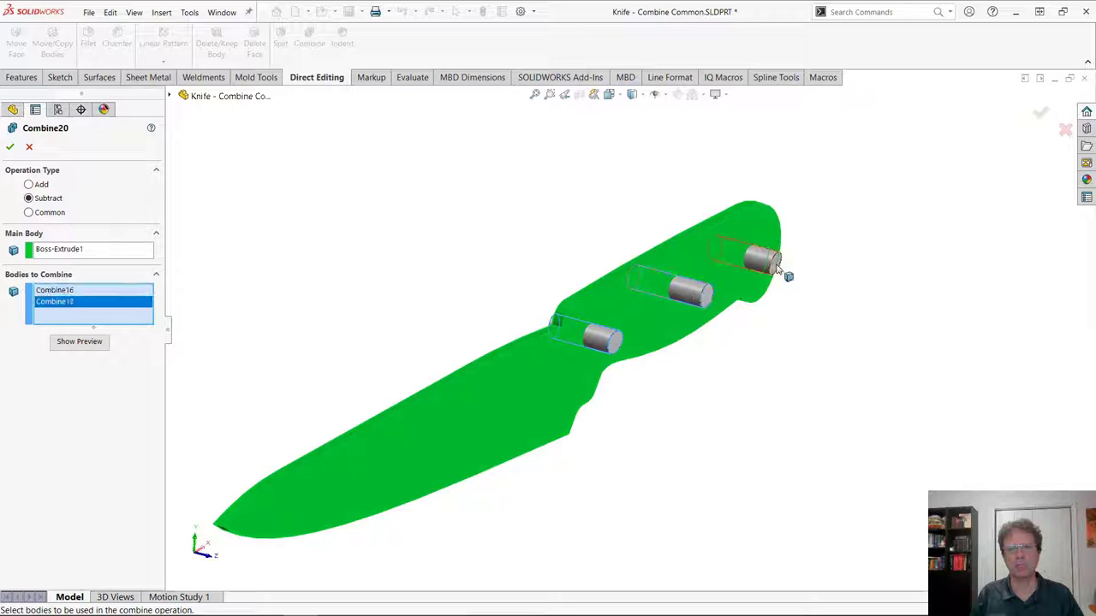
pyautogui.click(764, 261)
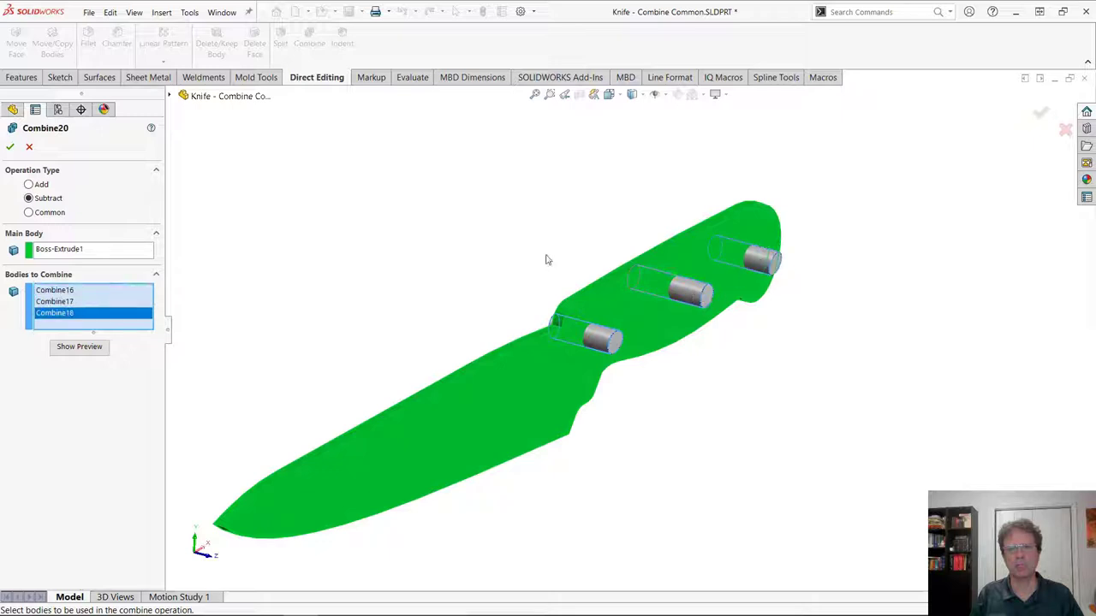
pyautogui.click(10, 147)
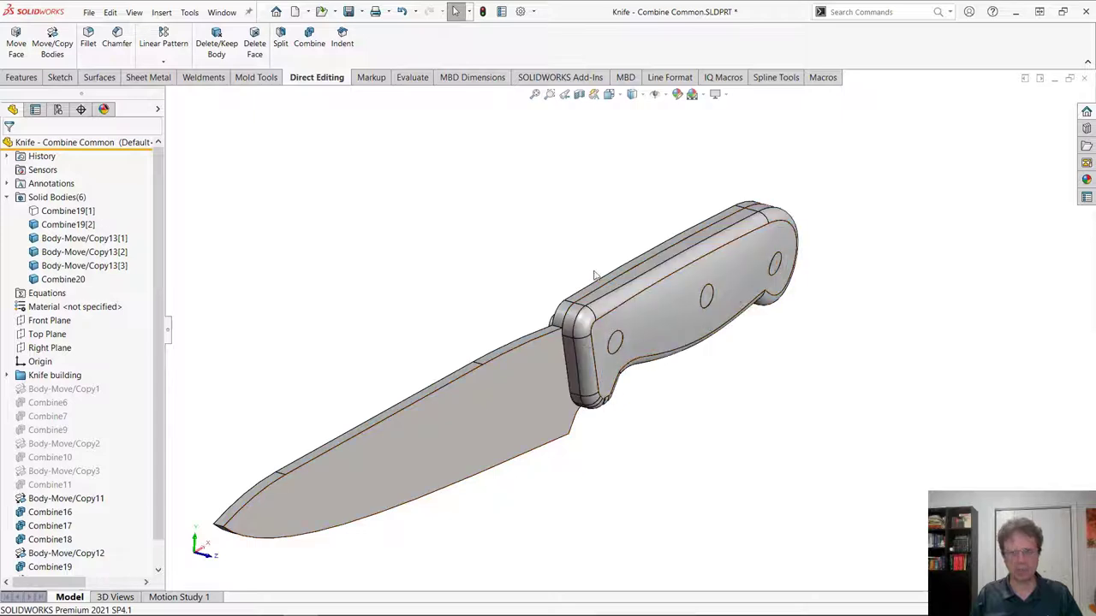
# - Isolate the blade to inspect its pin holes, then isolate one handle pin
pyautogui.click(520, 413)
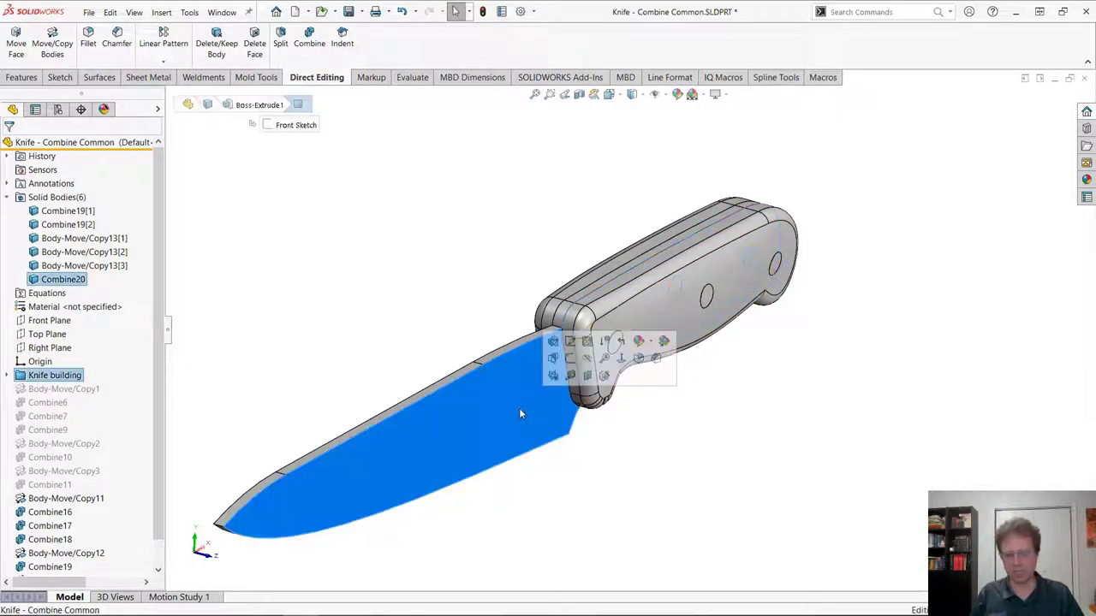
pyautogui.press('i')
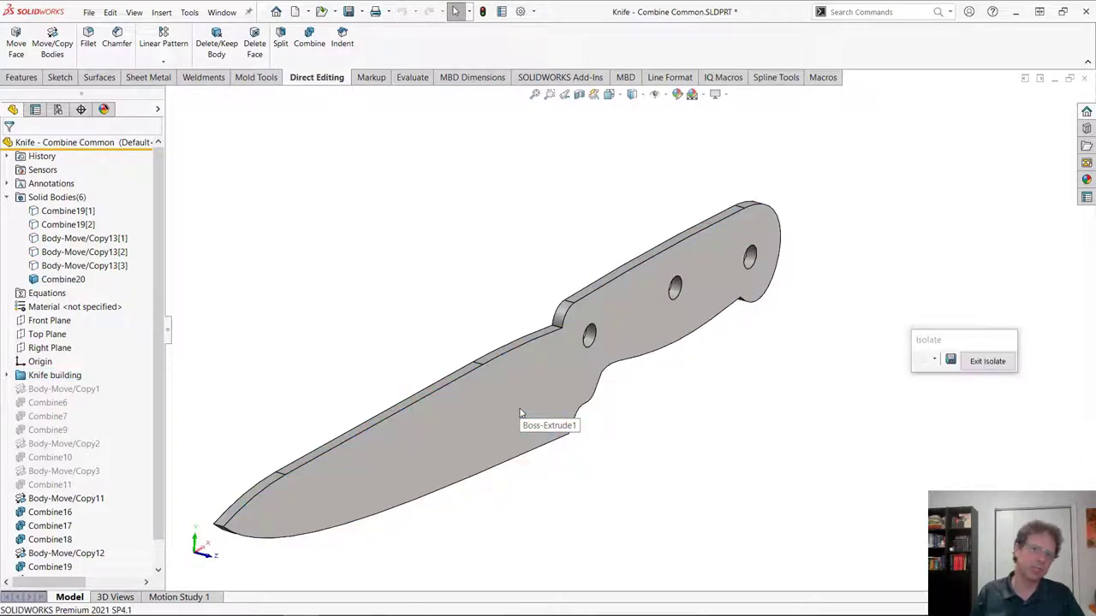
pyautogui.moveTo(527, 399)
pyautogui.mouseDown(button='middle')
pyautogui.moveTo(445, 344)
pyautogui.moveTo(517, 382)
pyautogui.mouseUp(button='middle')
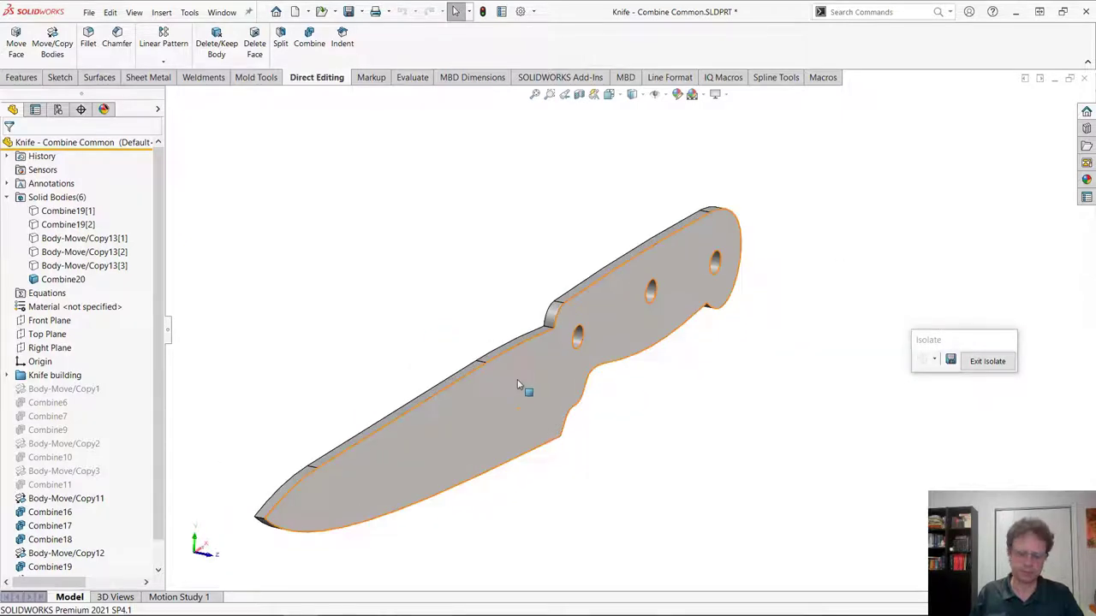
pyautogui.press('i')
pyautogui.click(606, 342)
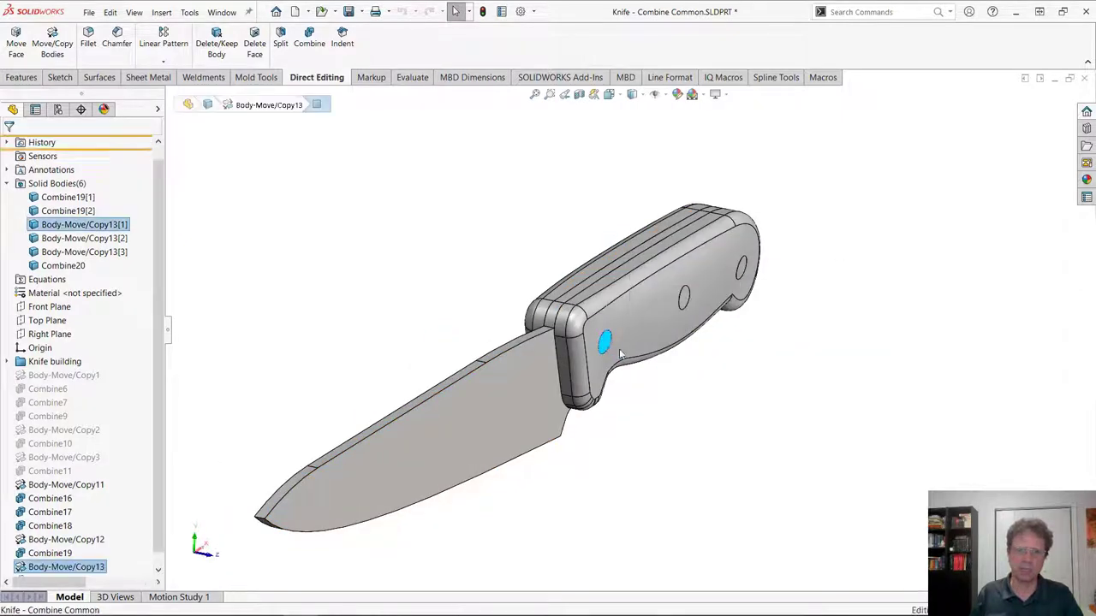
pyautogui.press('i')
pyautogui.press('i')
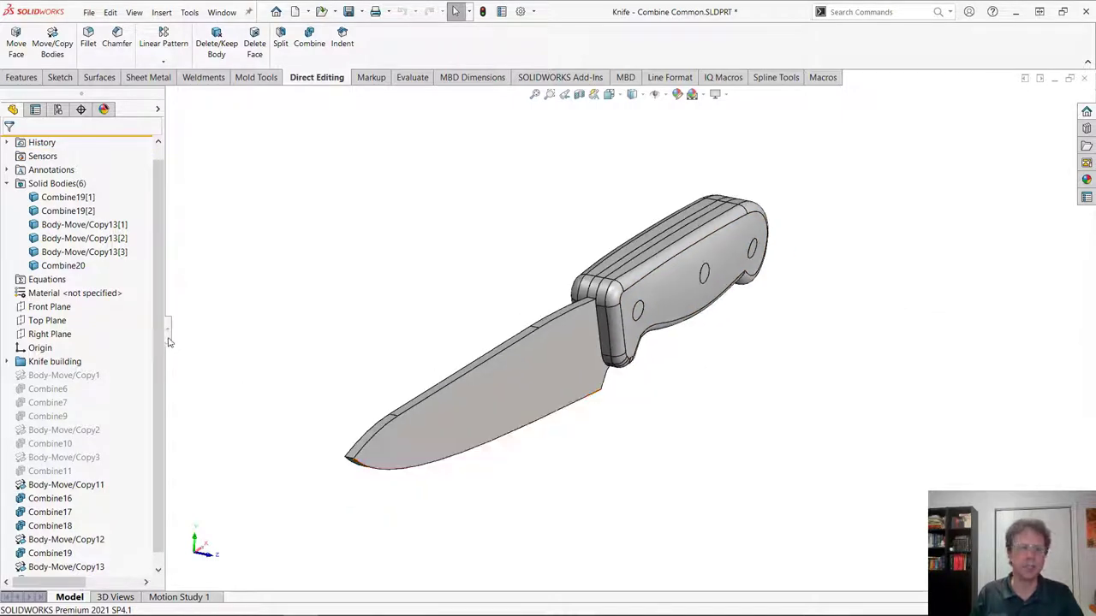
pyautogui.scroll(-1, 168, 412)
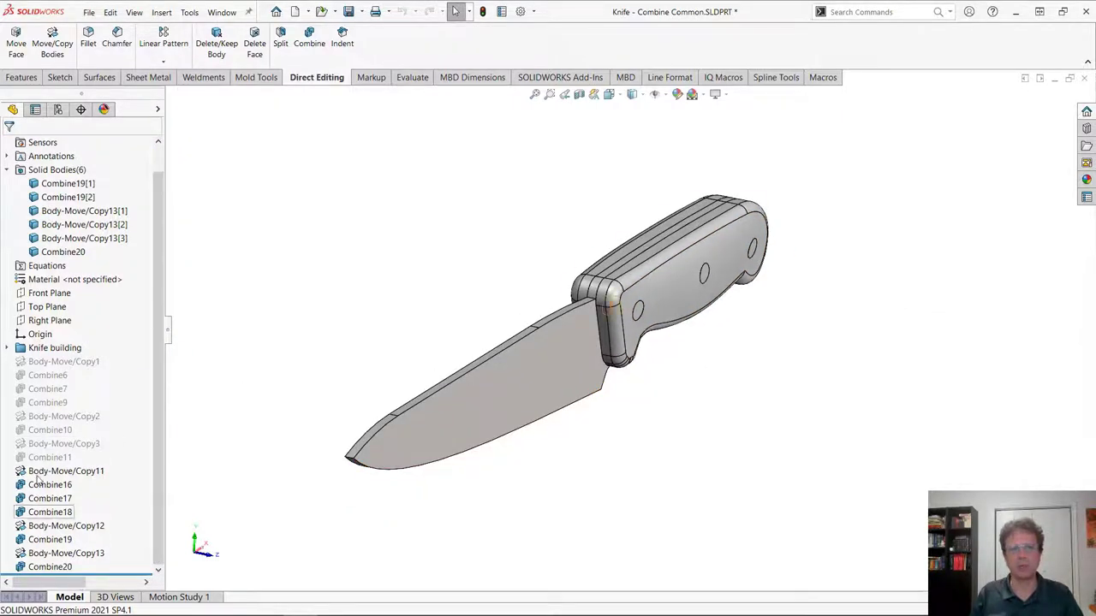
pyautogui.moveTo(415, 461); pyautogui.dragTo(343, 465, button='middle')
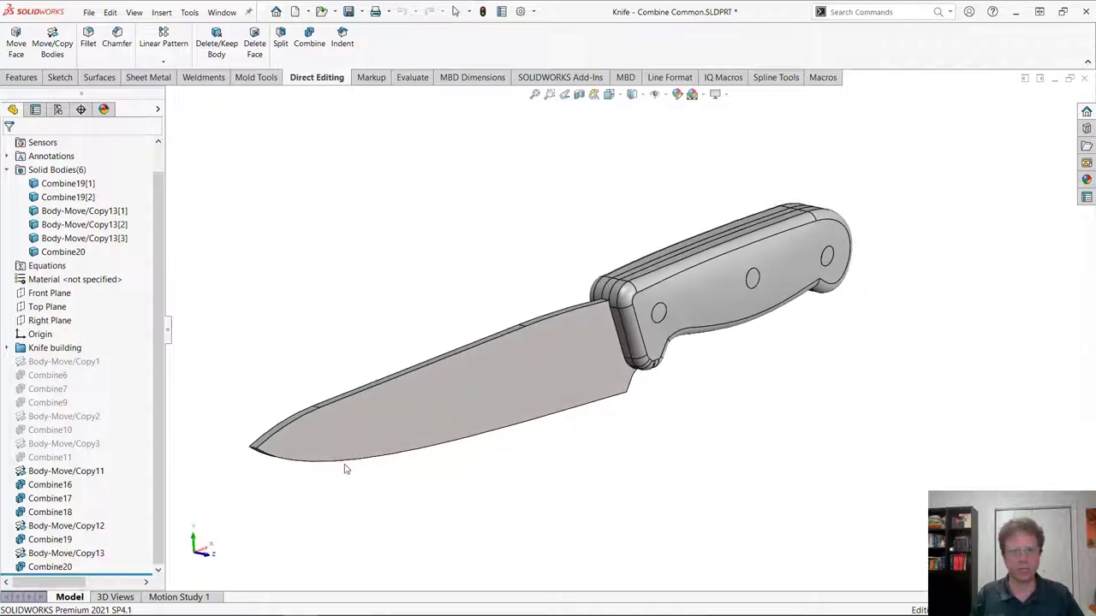
# - Delete Body-Move/Copy11 through Combine20 and all dependent features
pyautogui.click(57, 476)
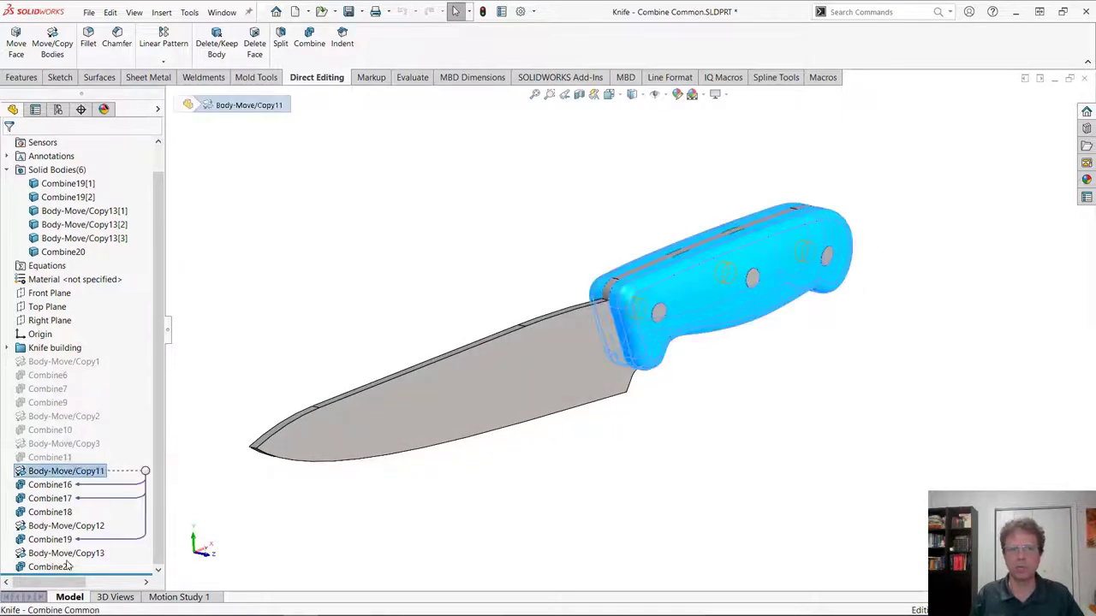
pyautogui.keyDown('shift'); pyautogui.click(66, 568); pyautogui.keyUp('shift')
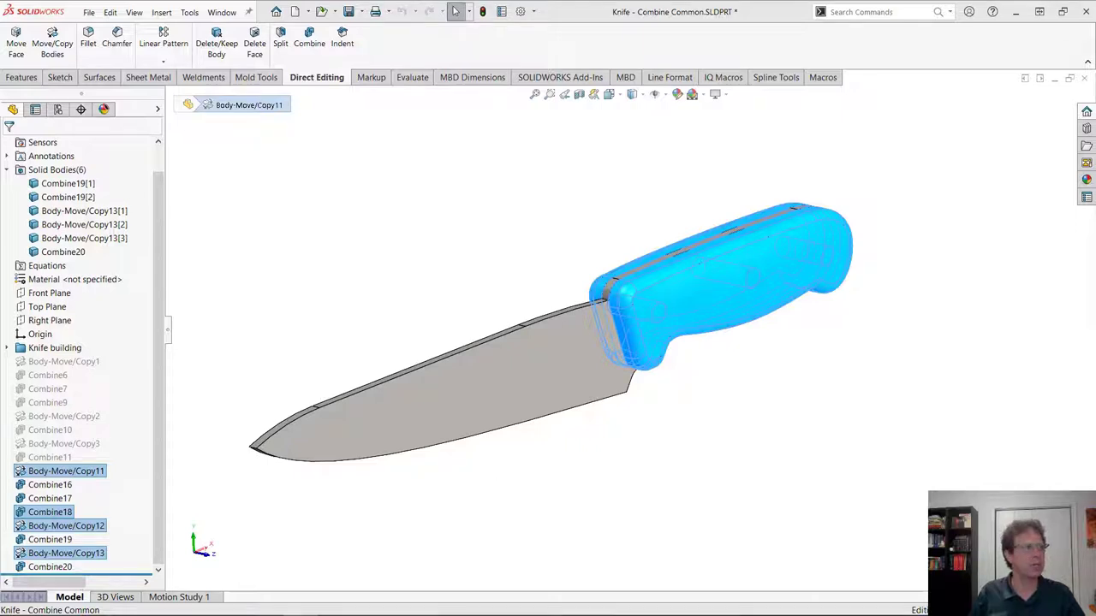
pyautogui.press('Delete')
pyautogui.click(702, 255)
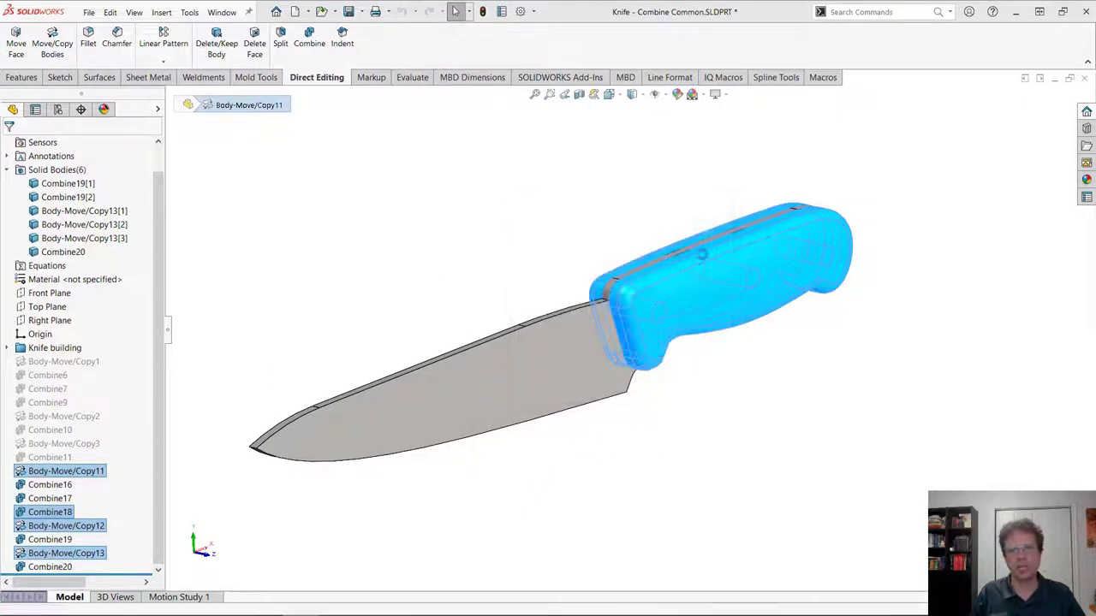
pyautogui.moveTo(567, 201); pyautogui.dragTo(579, 309, button='middle')
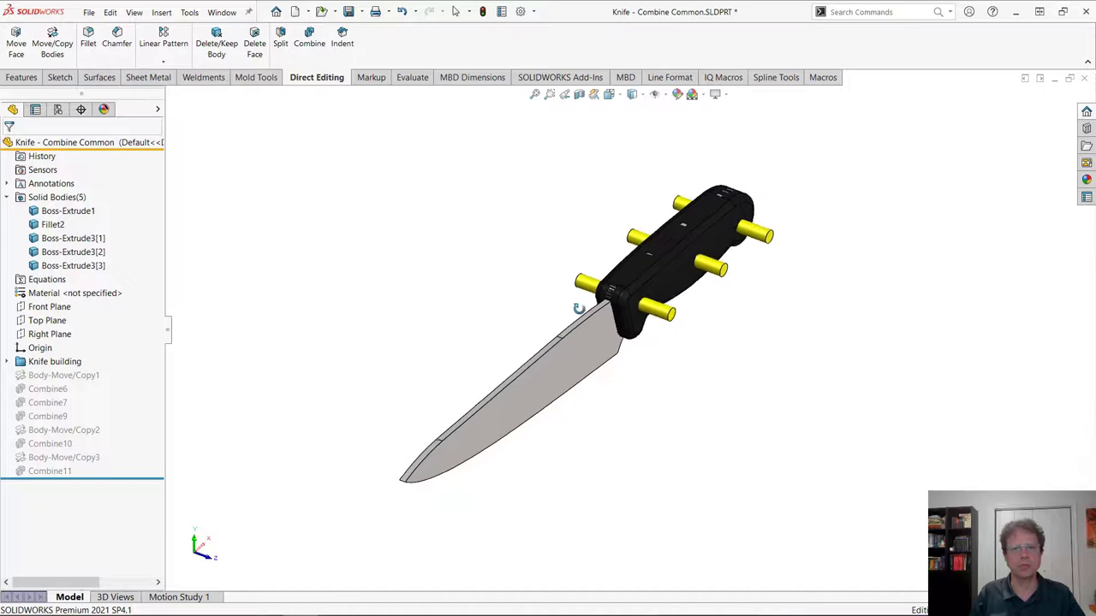
# - Start an Intersect on all five knife bodies and compute the intersecting regions
pyautogui.click(22, 77)
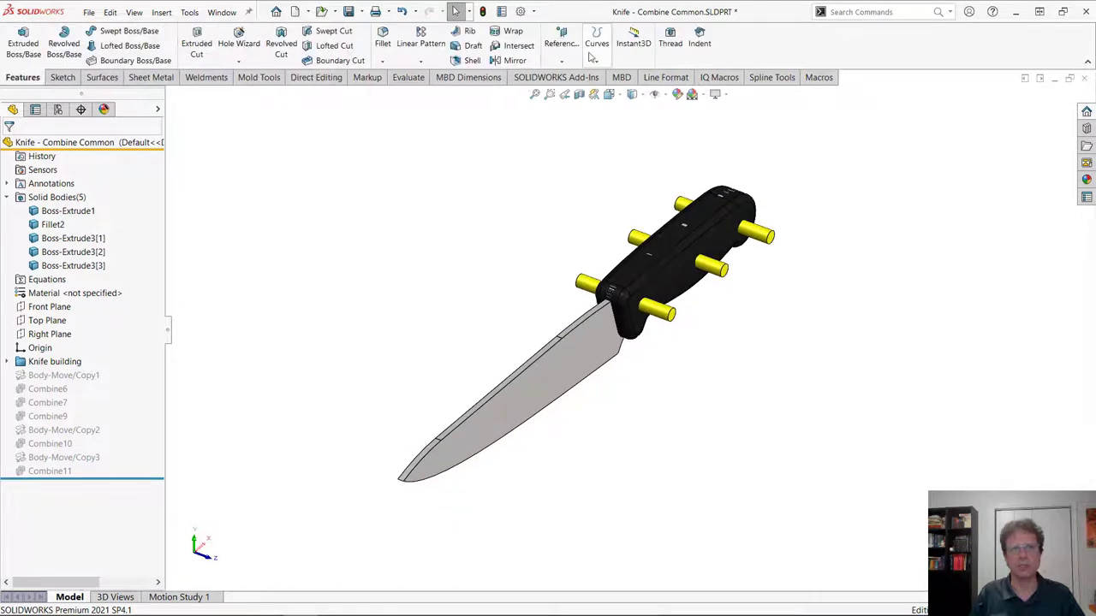
pyautogui.click(514, 45)
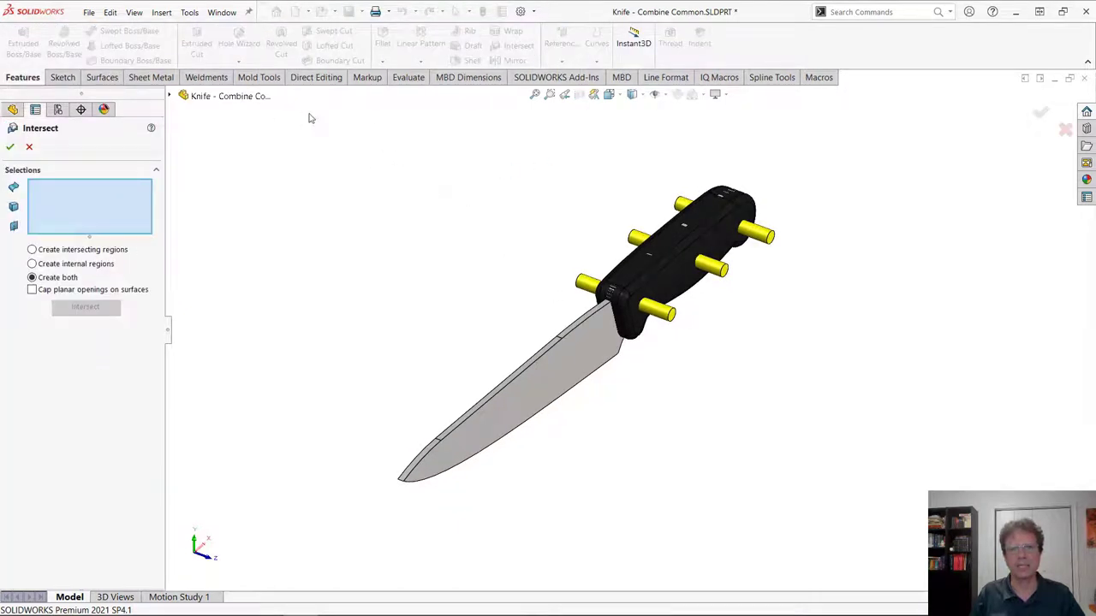
pyautogui.moveTo(310, 119); pyautogui.dragTo(857, 537)
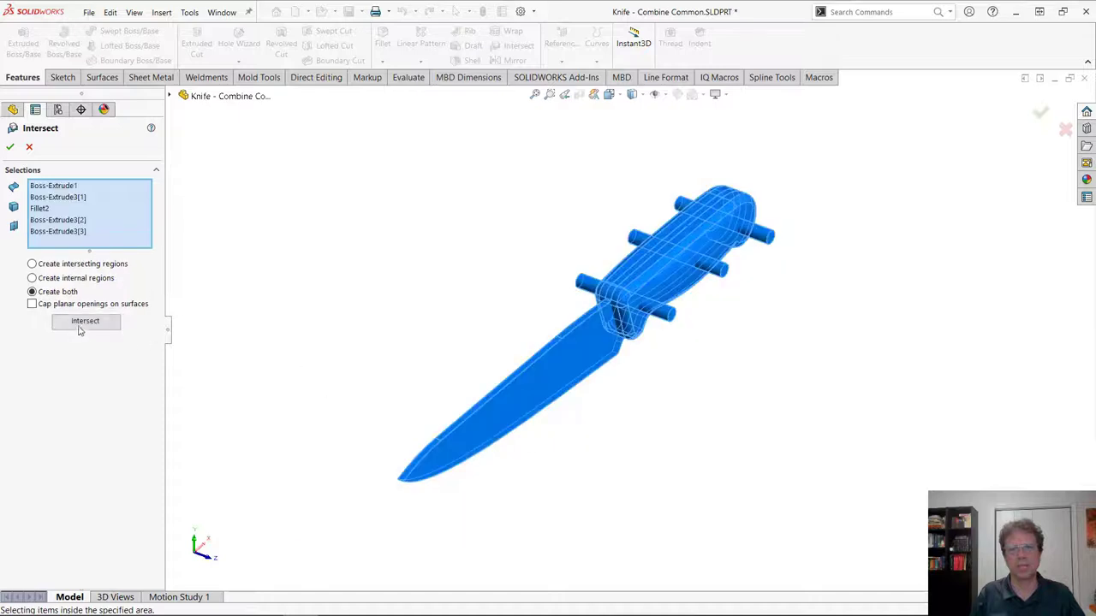
pyautogui.click(81, 323)
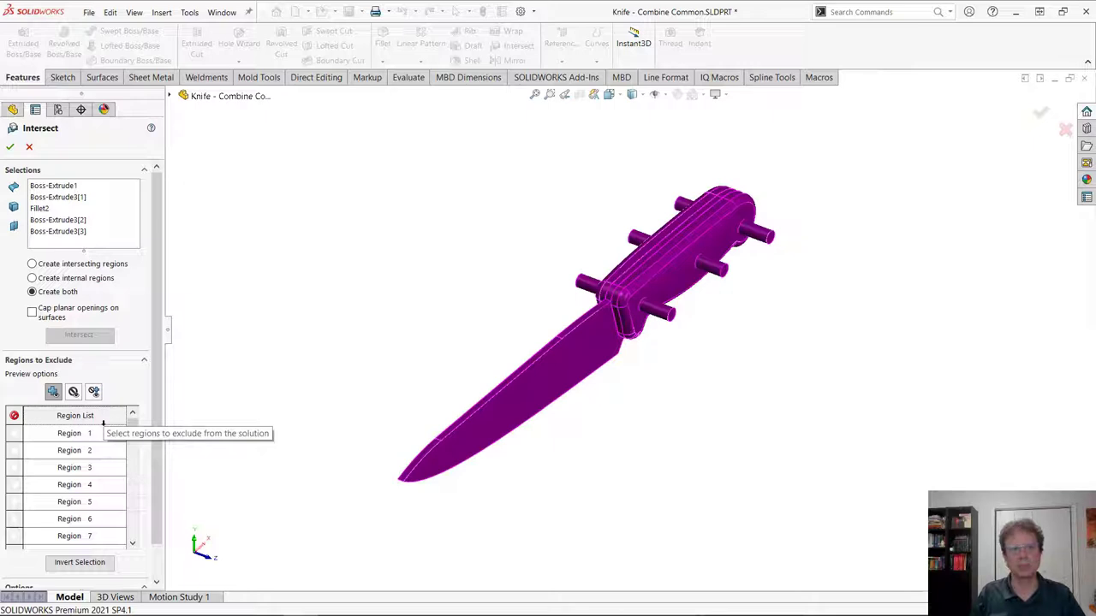
# - Exclude the six protruding pin-end regions and accept, leaving 13 bodies
pyautogui.click(664, 315)
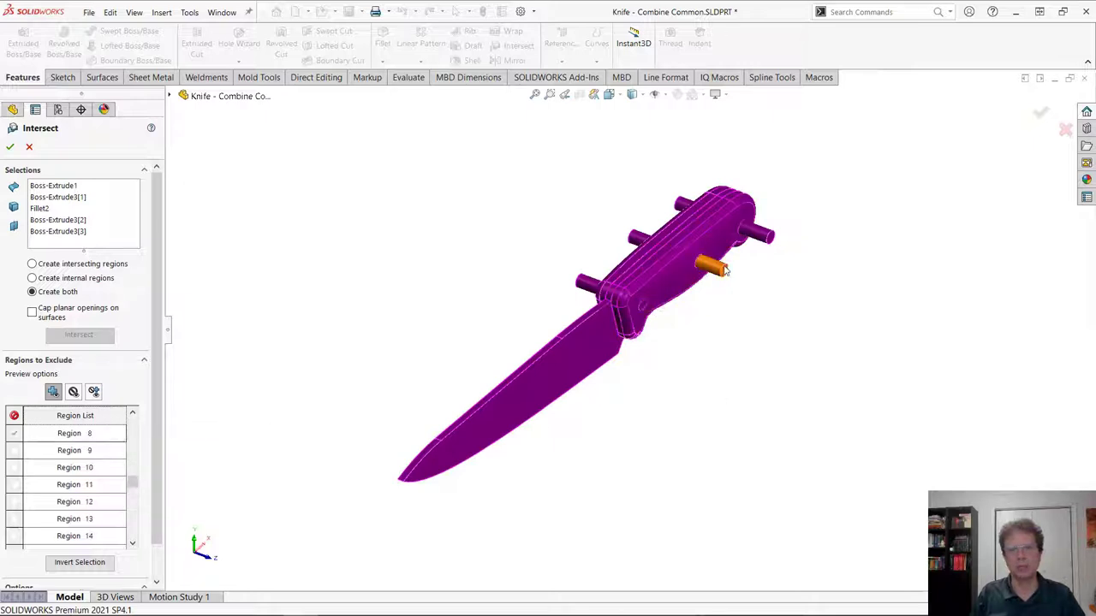
pyautogui.click(712, 265)
pyautogui.click(760, 238)
pyautogui.click(683, 204)
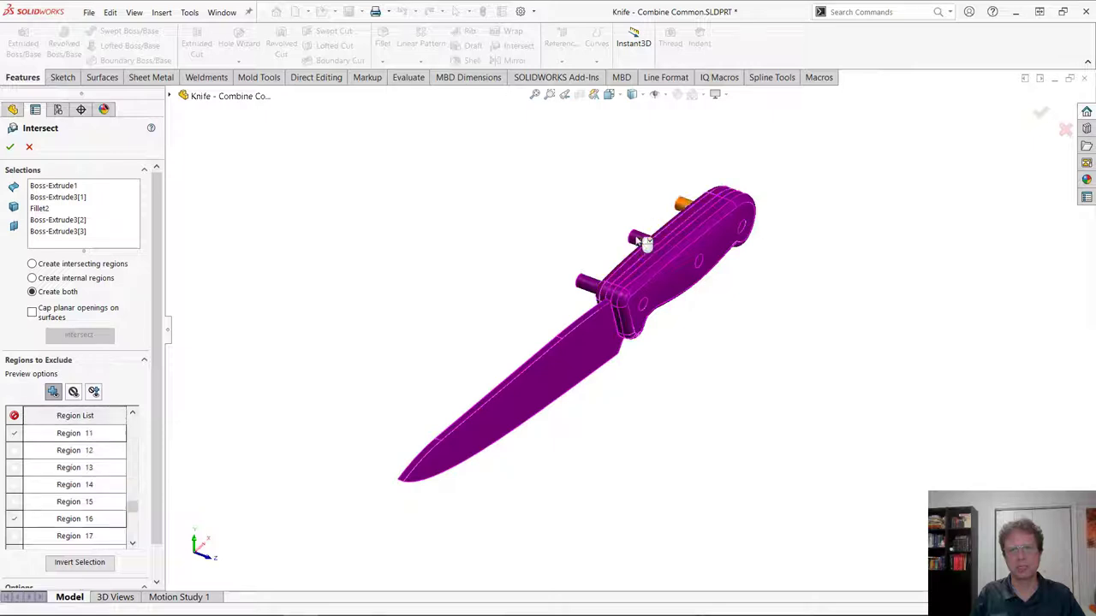
pyautogui.click(638, 238)
pyautogui.click(587, 283)
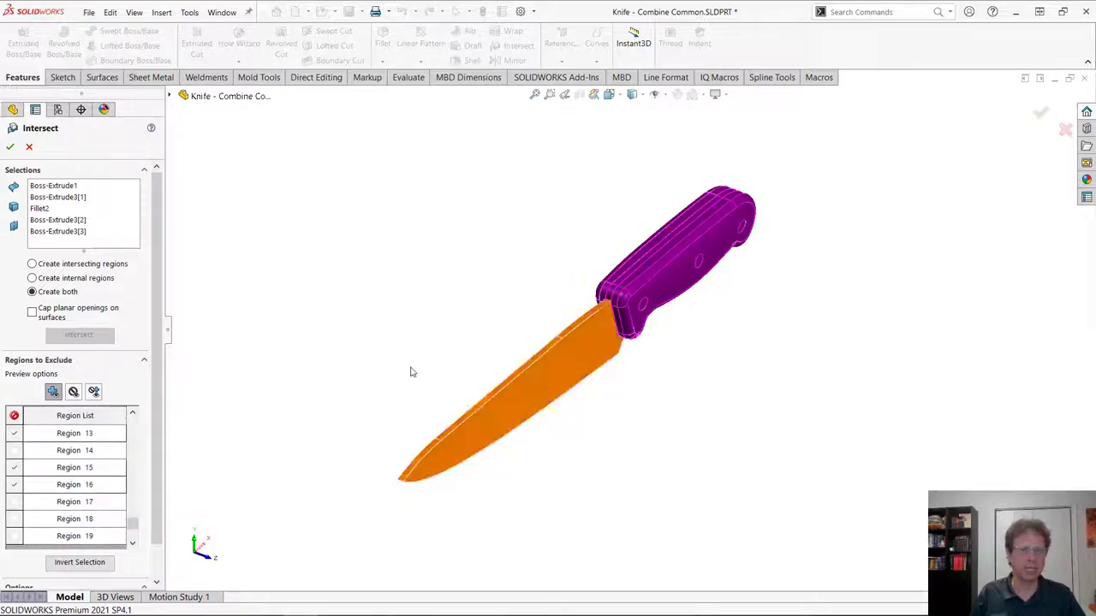
pyautogui.moveTo(159, 477); pyautogui.dragTo(157, 569)
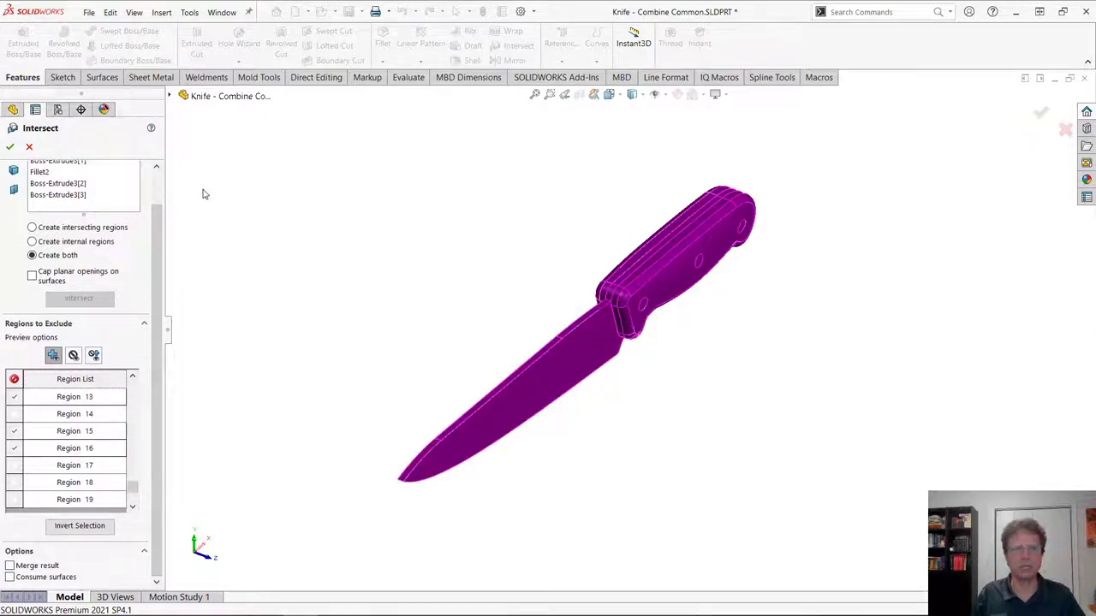
pyautogui.click(11, 148)
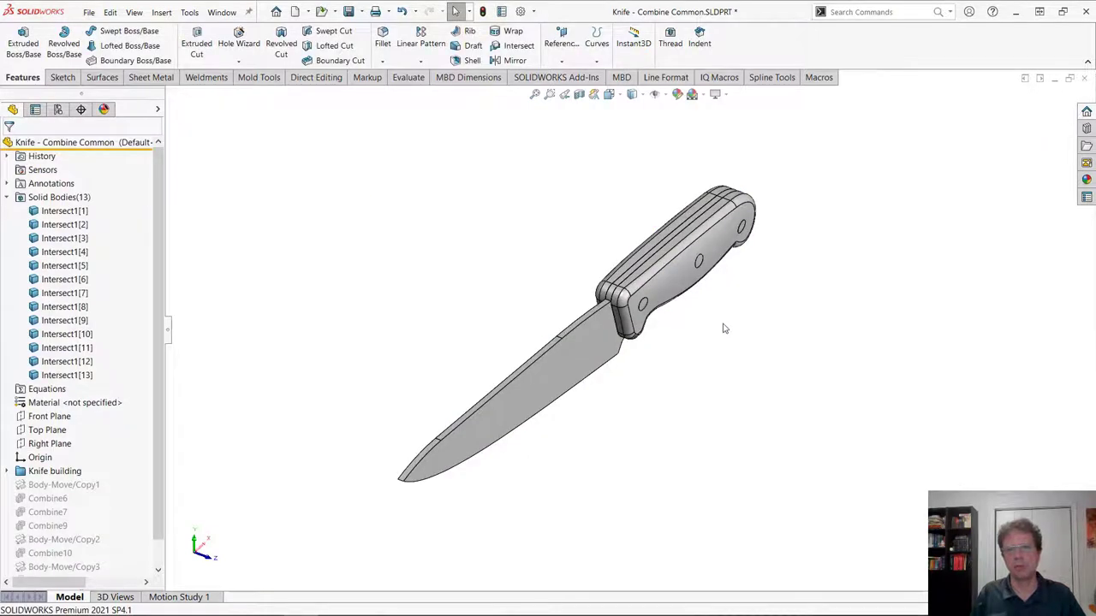
# - Inspect the handle body in isolation, then hide both handle scale bodies
pyautogui.click(689, 282)
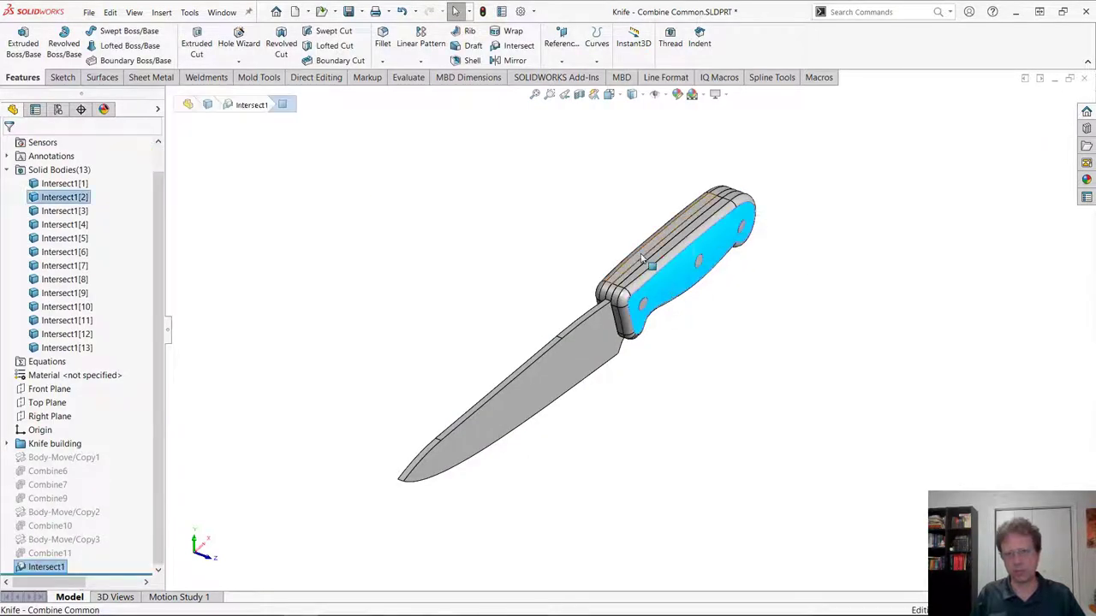
pyautogui.moveTo(642, 259); pyautogui.dragTo(683, 293, button='right')
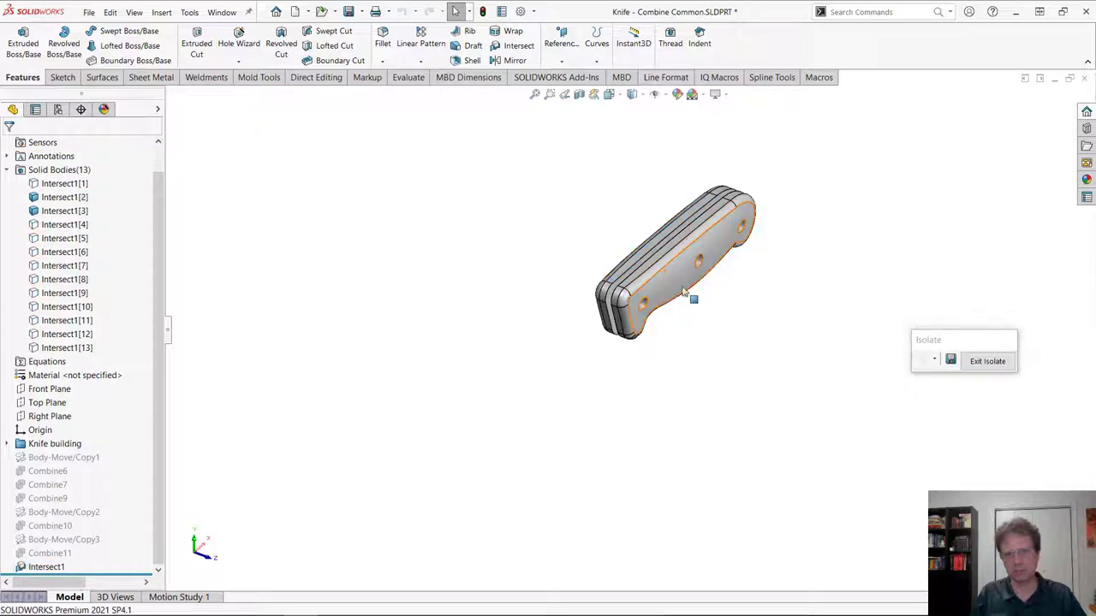
pyautogui.moveTo(683, 292); pyautogui.dragTo(699, 266, button='middle')
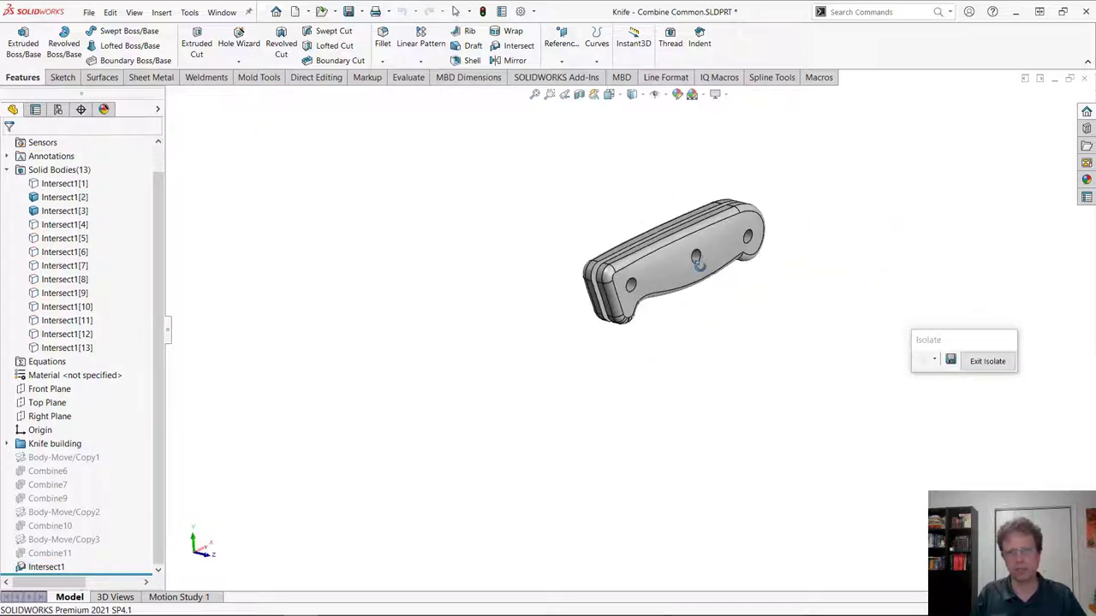
pyautogui.click(987, 361)
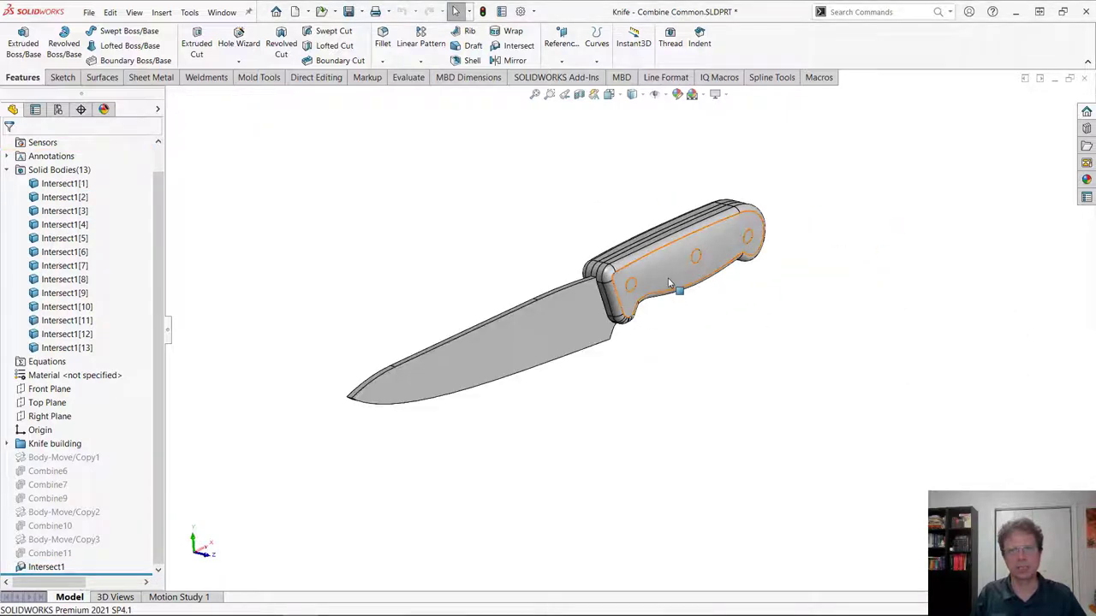
pyautogui.press('Tab')
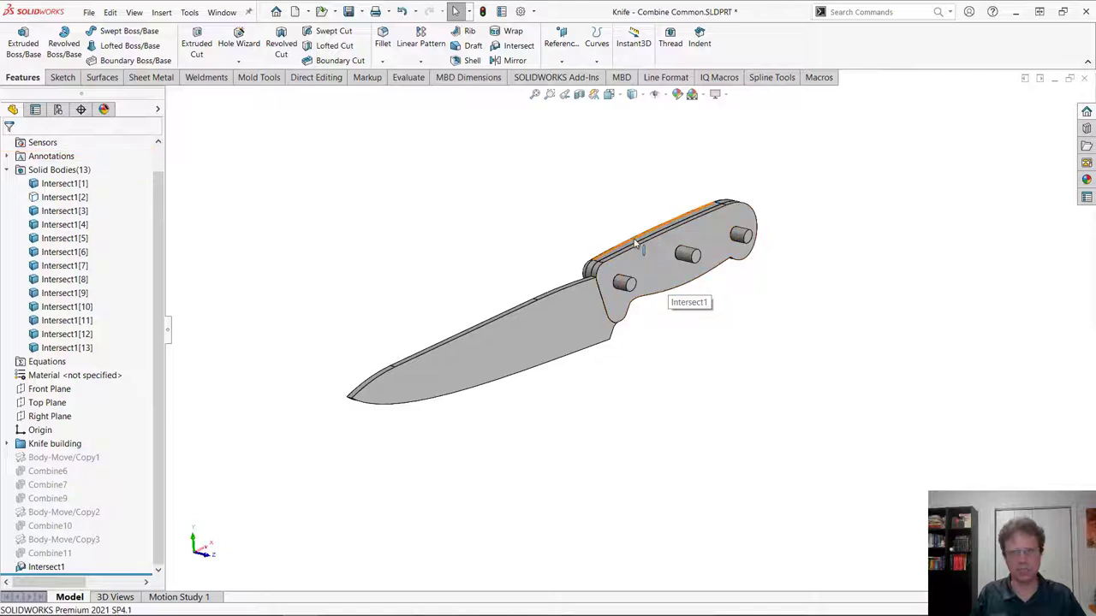
pyautogui.press('Tab')
pyautogui.scroll(-3, 599, 314)
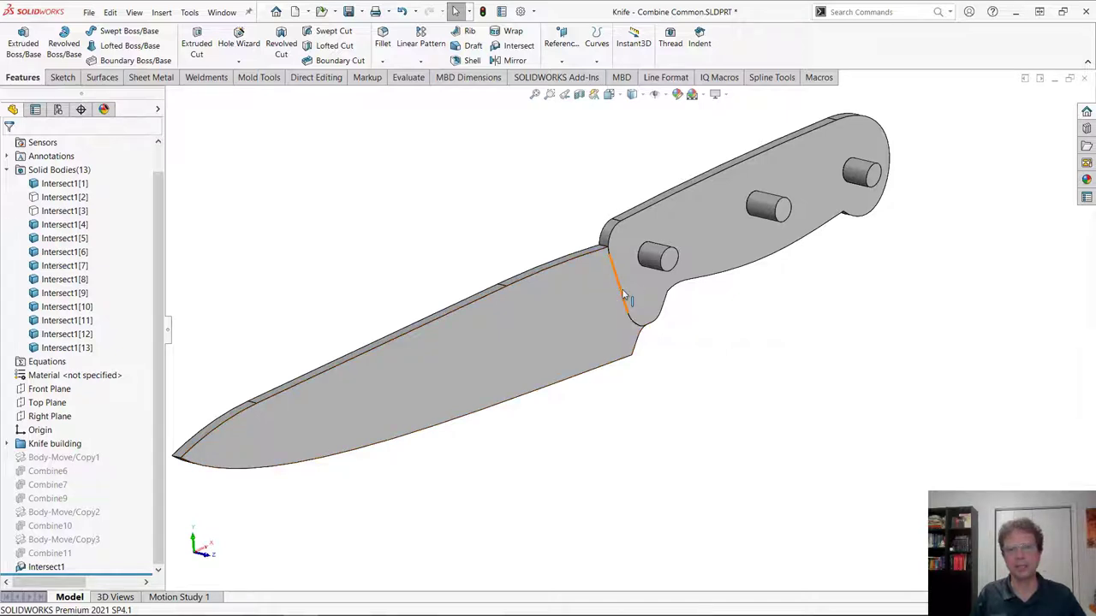
# - Intersect Intersect1[4] and Intersect1[1] with Merge result into a single body
pyautogui.click(519, 46)
pyautogui.click(624, 276)
pyautogui.click(593, 317)
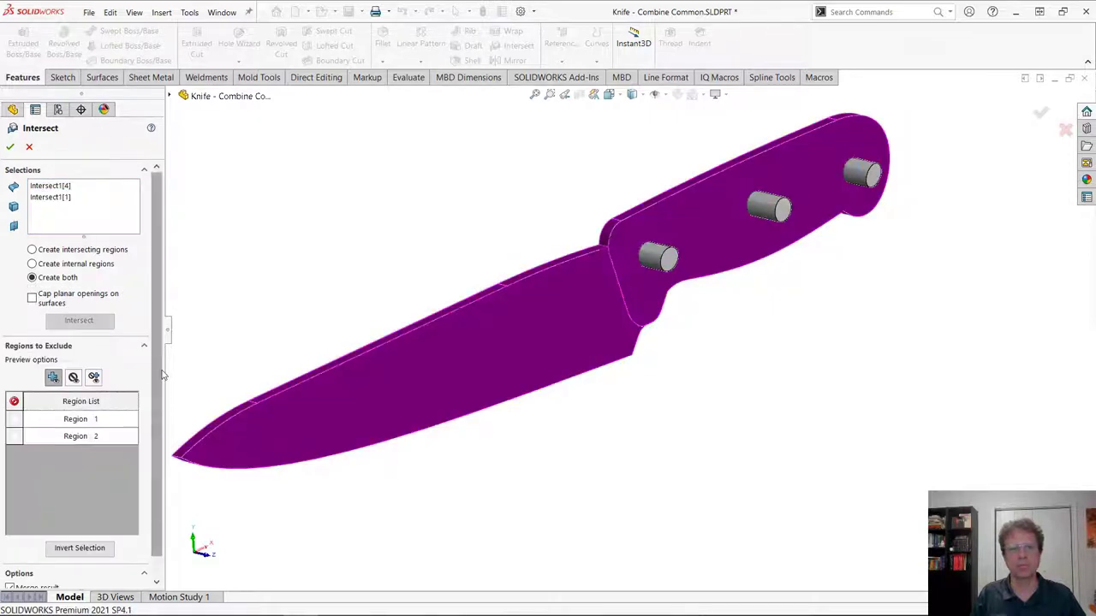
pyautogui.scroll(-1, 161, 381)
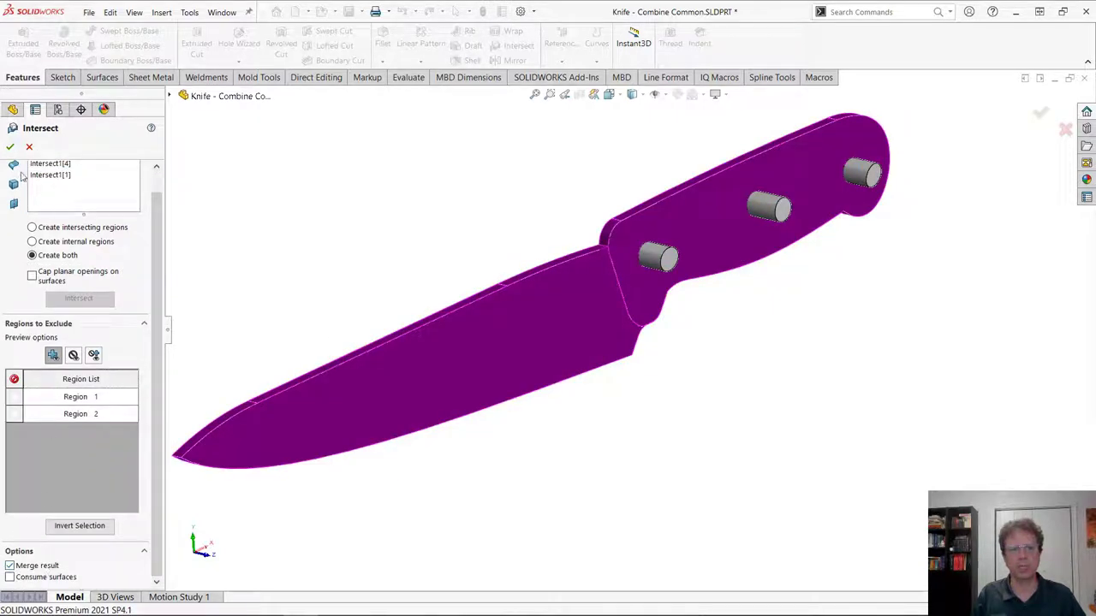
pyautogui.click(10, 148)
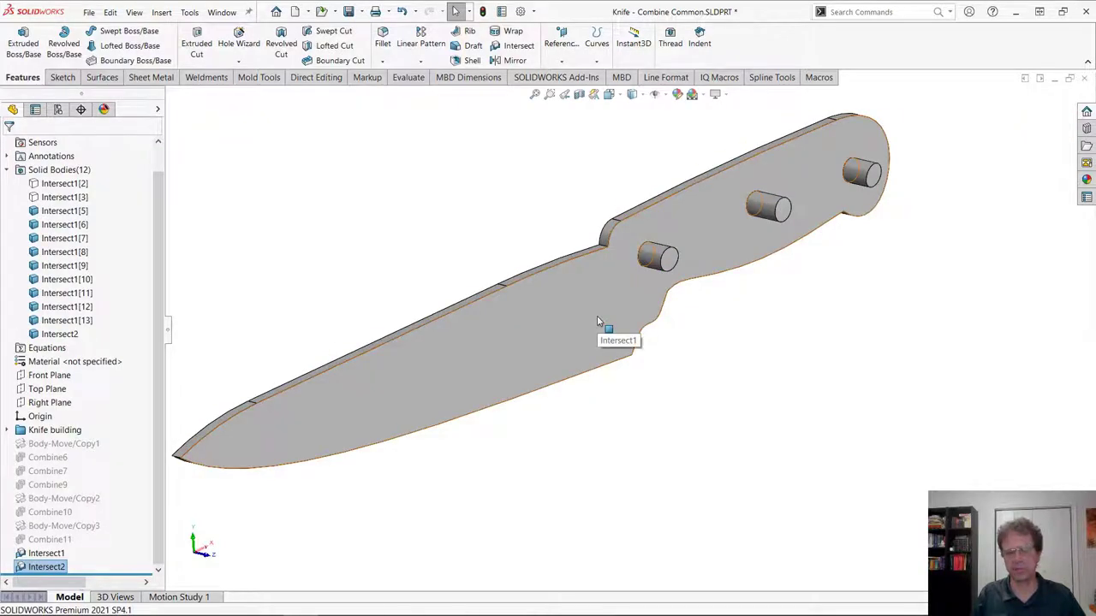
# - Hide the knife body and intersect the overlapping pin bodies into three whole pins
pyautogui.press('Tab')
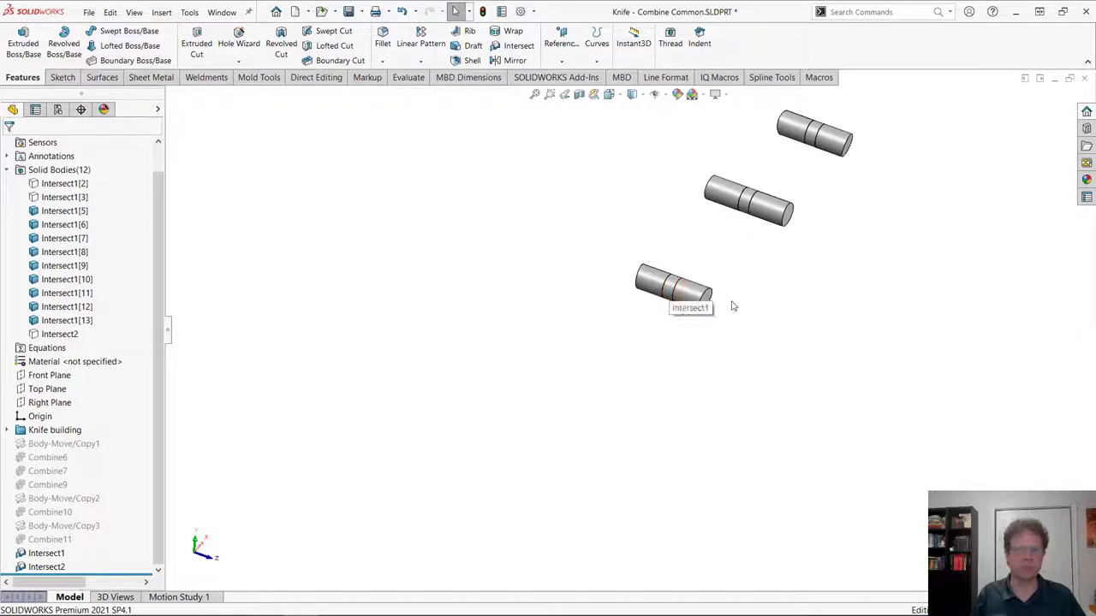
pyautogui.scroll(3, 728, 306)
pyautogui.scroll(-3, 796, 214)
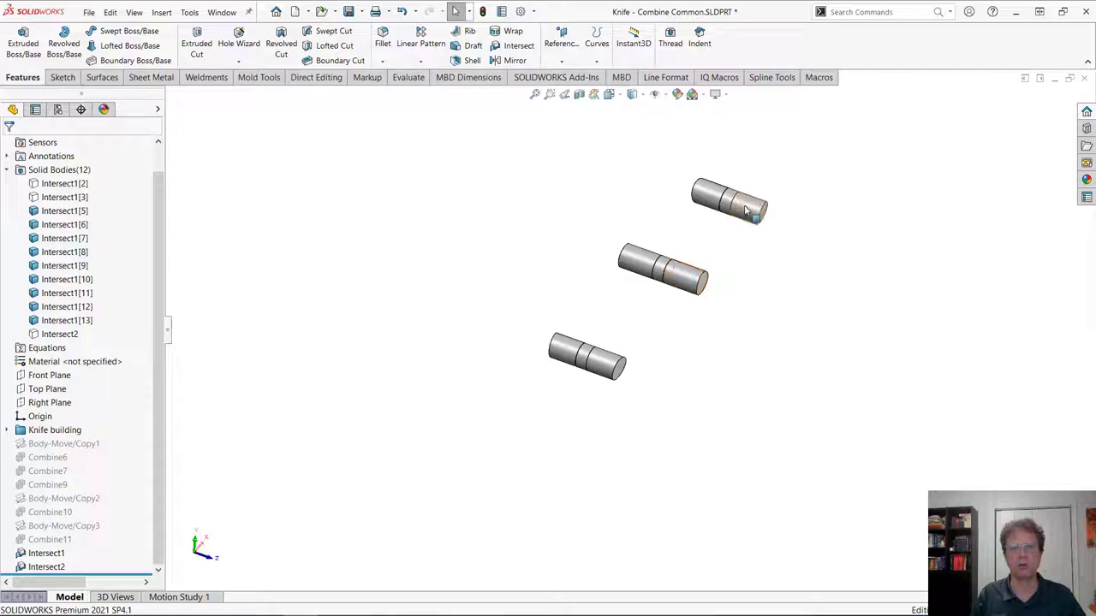
pyautogui.click(518, 45)
pyautogui.moveTo(410, 103); pyautogui.dragTo(849, 462)
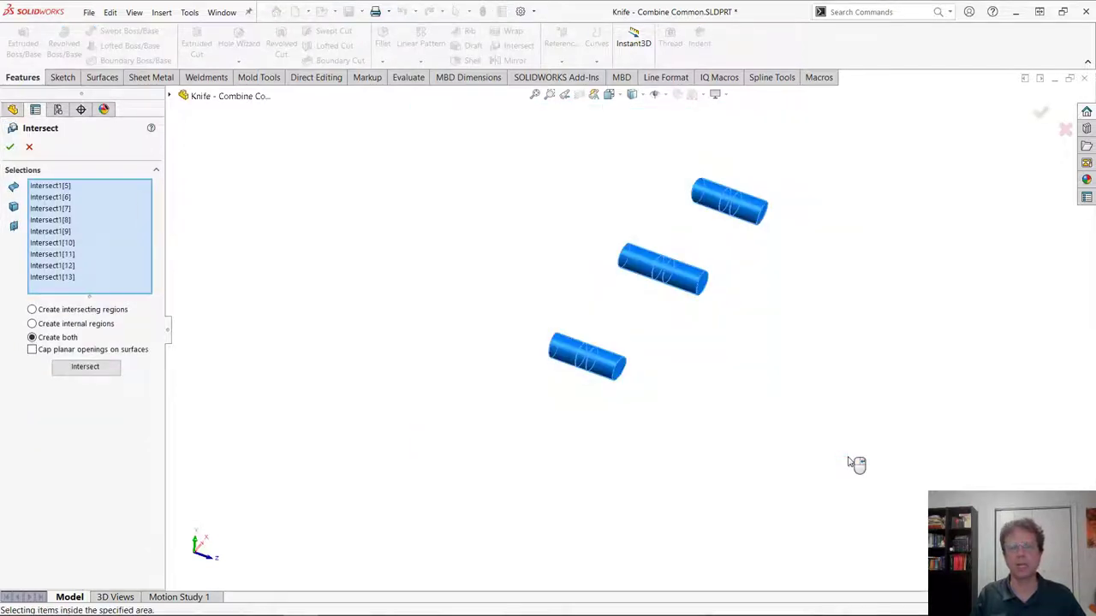
pyautogui.click(109, 369)
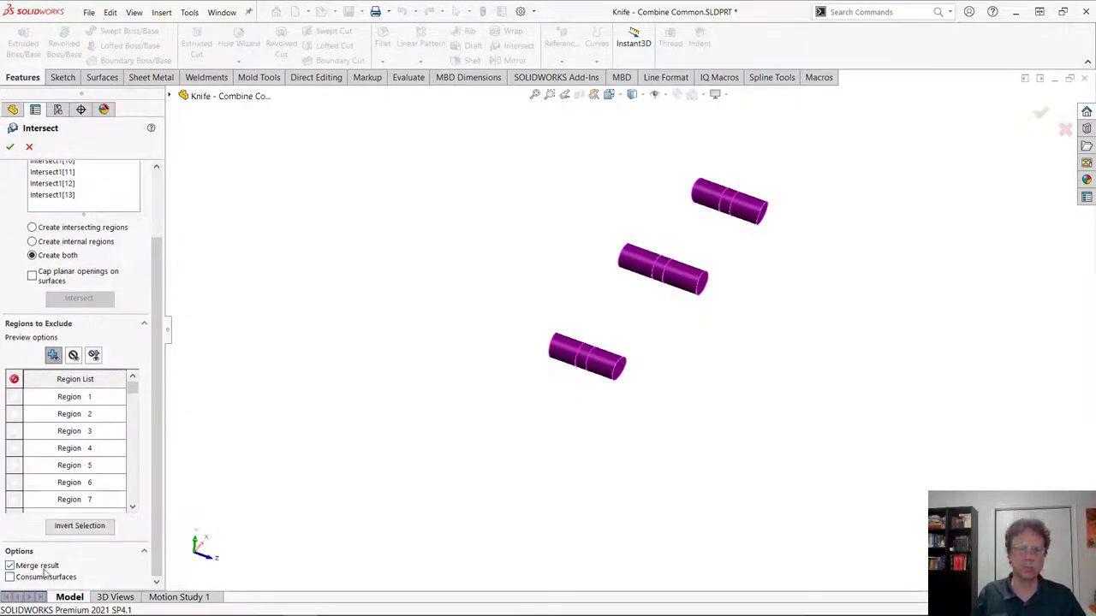
pyautogui.click(10, 147)
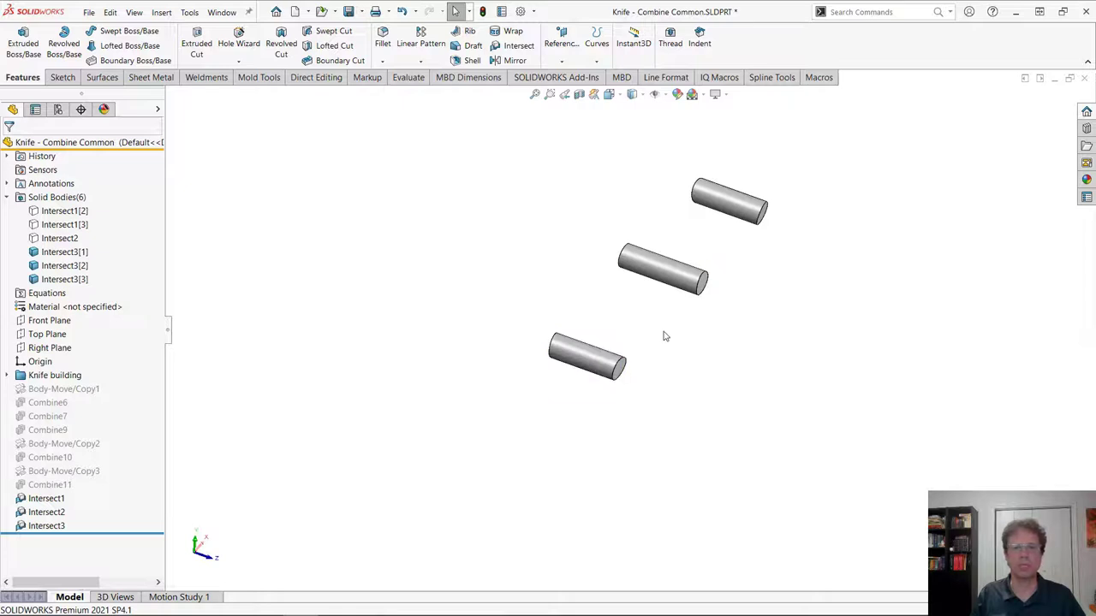
# - Show both handle scales again, fit the view, and close the part without saving
pyautogui.hotkey('shift', 'Tab')
pyautogui.hotkey('shift', 'Tab')
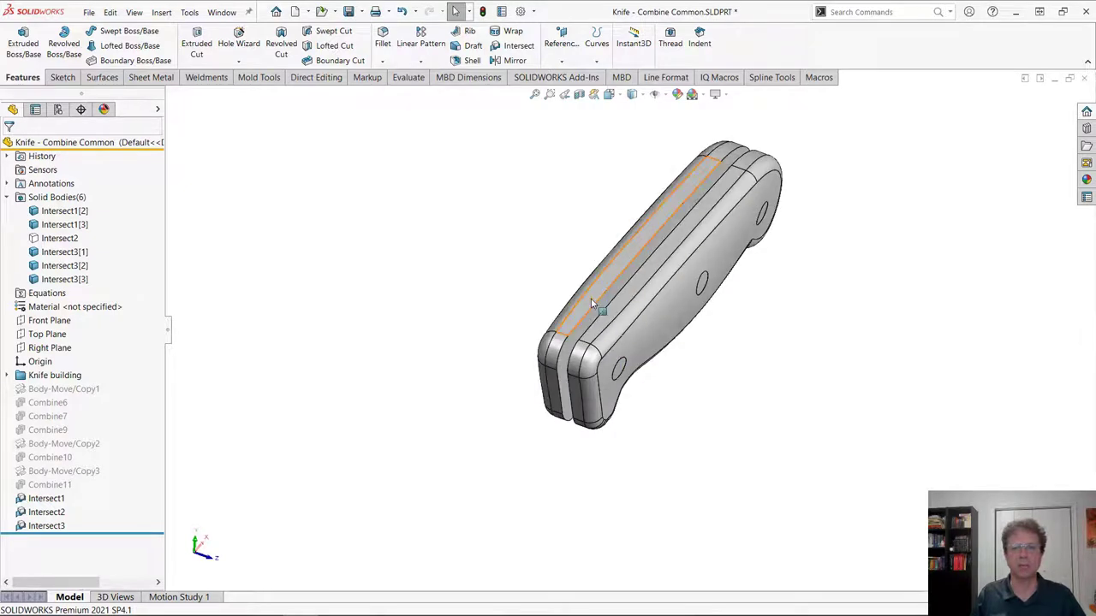
pyautogui.hotkey('shift', 'Tab')
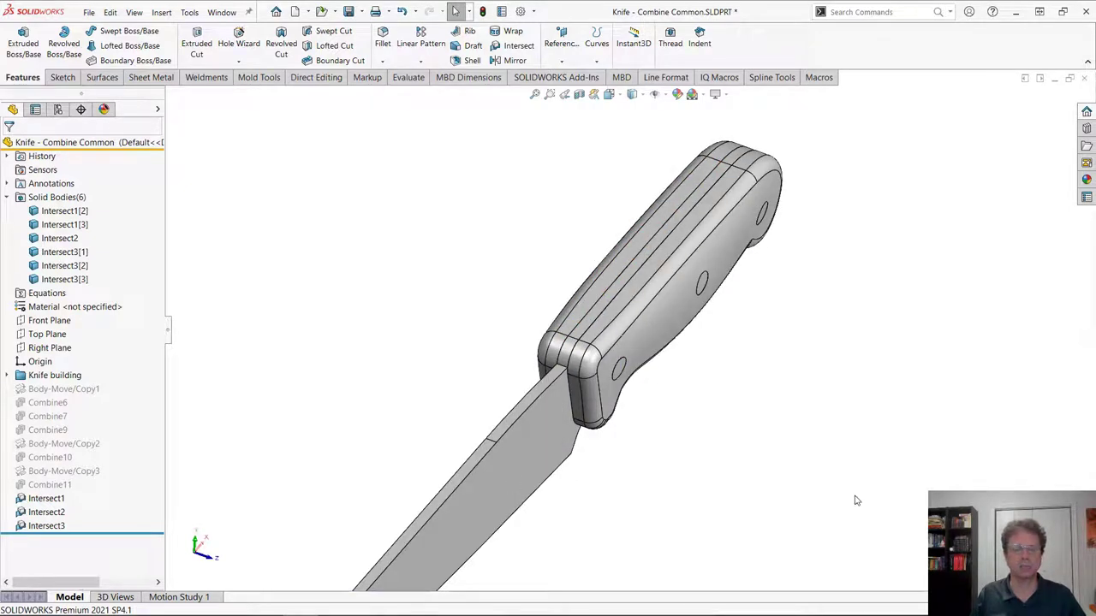
pyautogui.press('f')
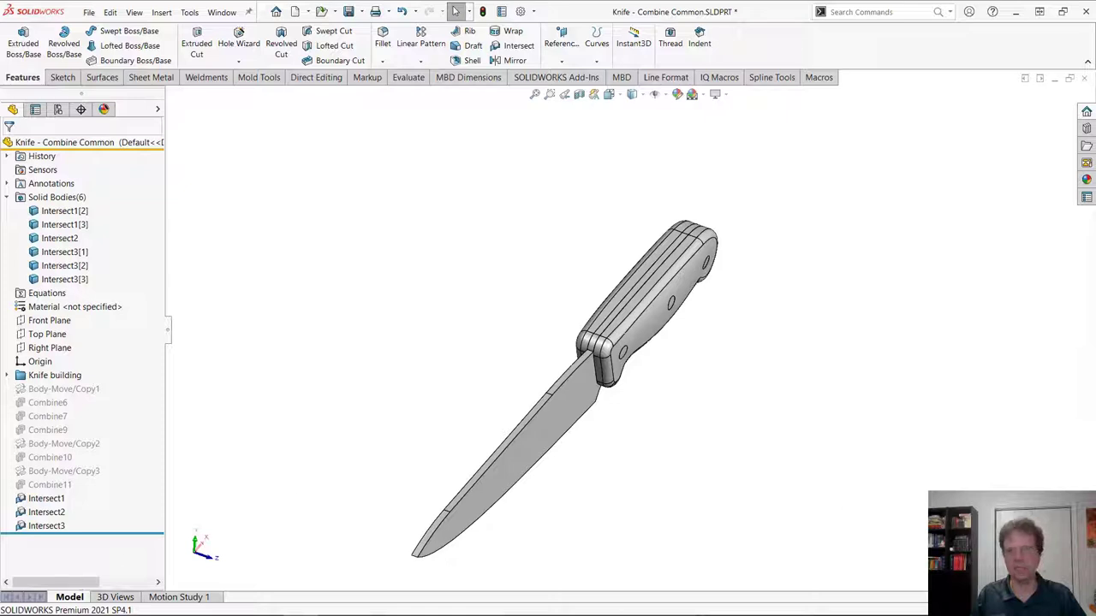
pyautogui.click(1083, 78)
pyautogui.click(564, 332)
# - Advance the slide show to Case Study #5, reveal The Challenge, then return to SOLIDWORKS
pyautogui.hotkey('alt', 'Tab')
pyautogui.hotkey('alt', 'Tab')
pyautogui.hotkey('alt', 'Tab')
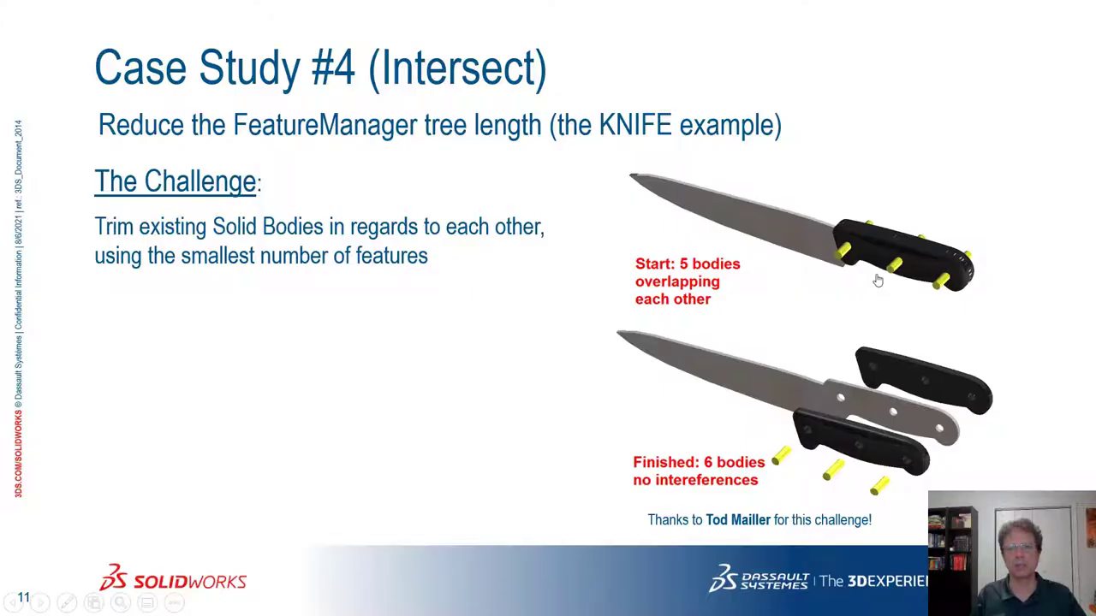
pyautogui.click(877, 281)
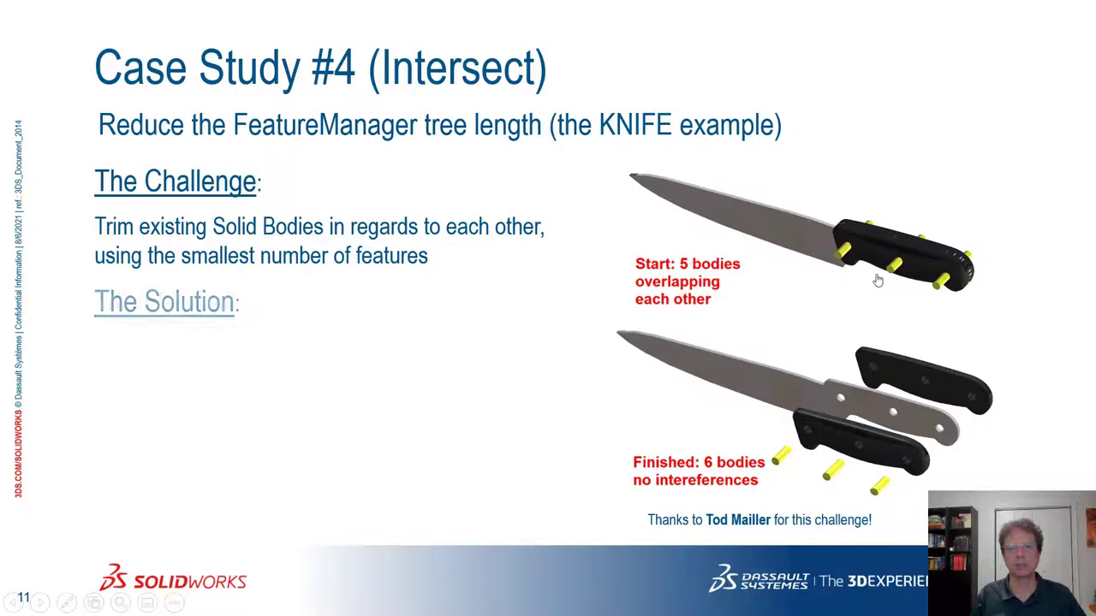
pyautogui.click(877, 281)
pyautogui.click(877, 281)
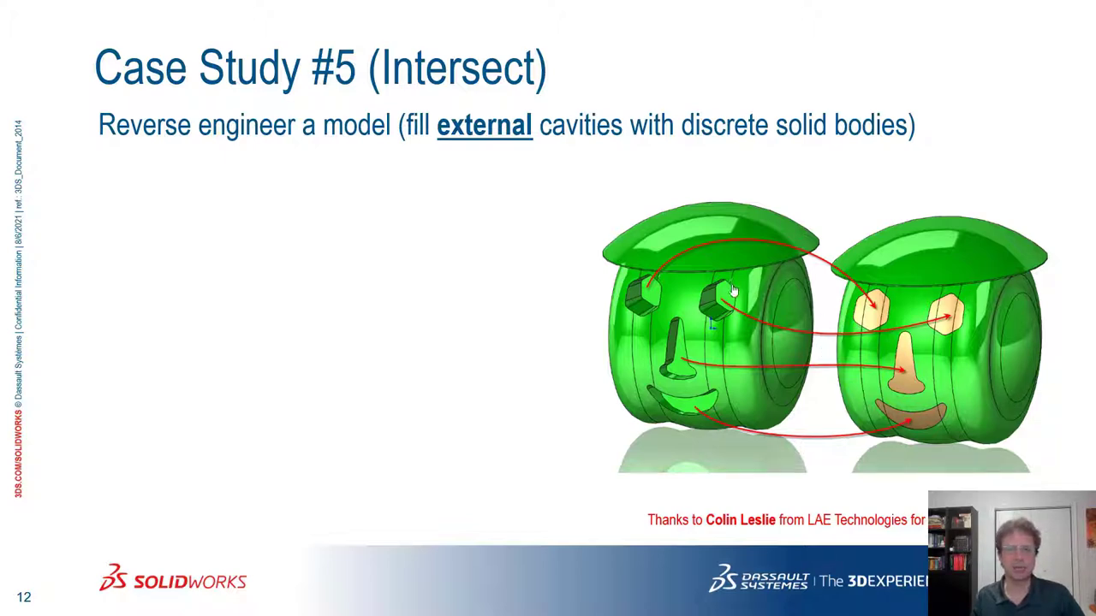
pyautogui.press('Right')
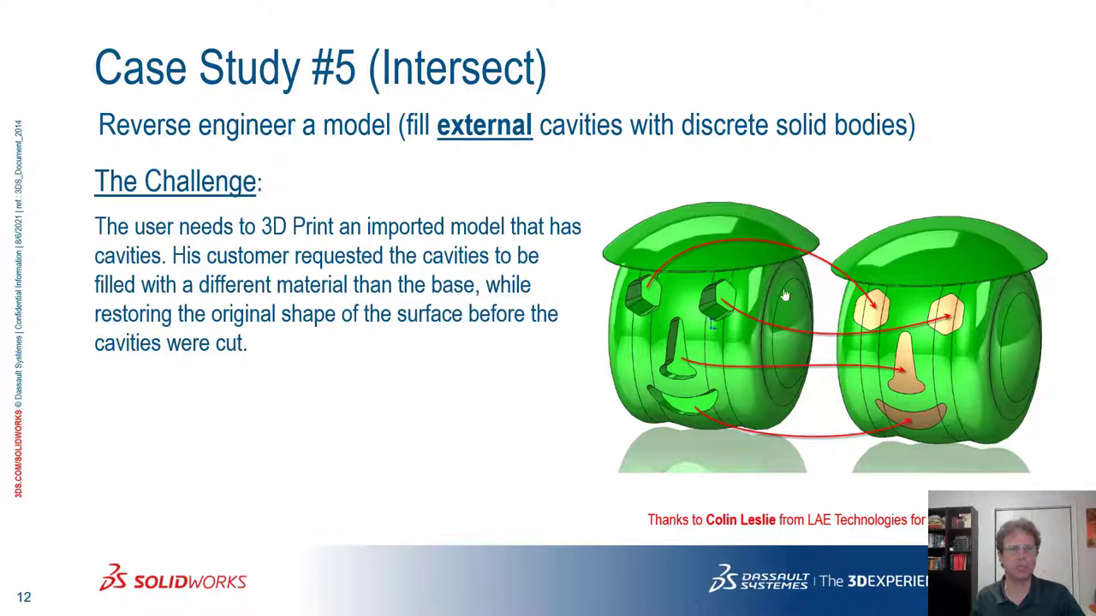
pyautogui.hotkey('alt', 'Tab')
pyautogui.hotkey('alt', 'Tab')
pyautogui.hotkey('alt', 'Tab')
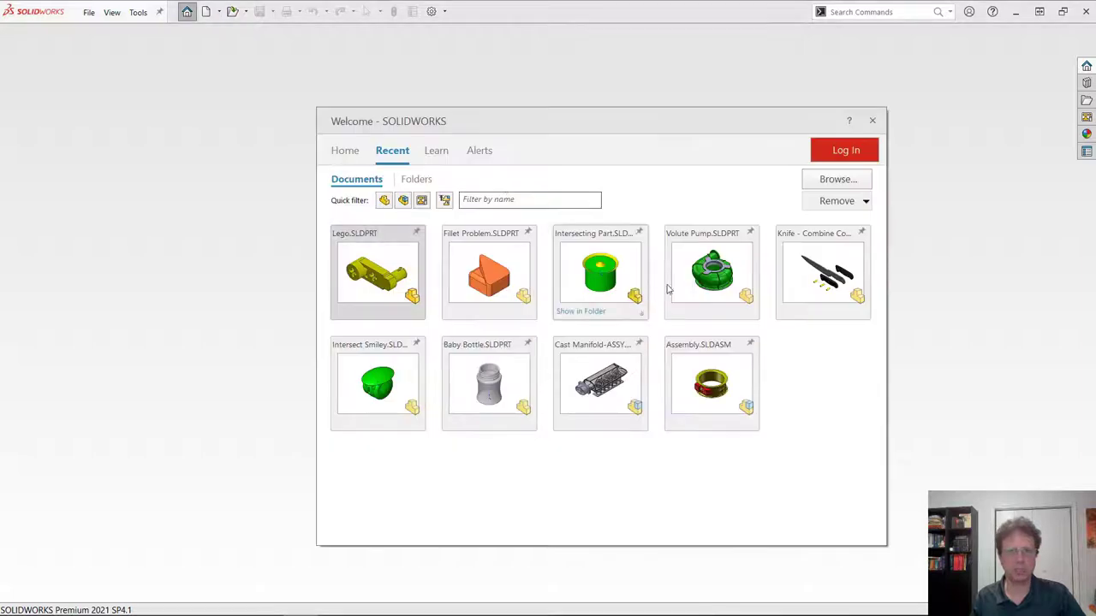
# - Open Intersect Smiley and copy the Combine1 body with Move/Copy Bodies
pyautogui.click(364, 389)
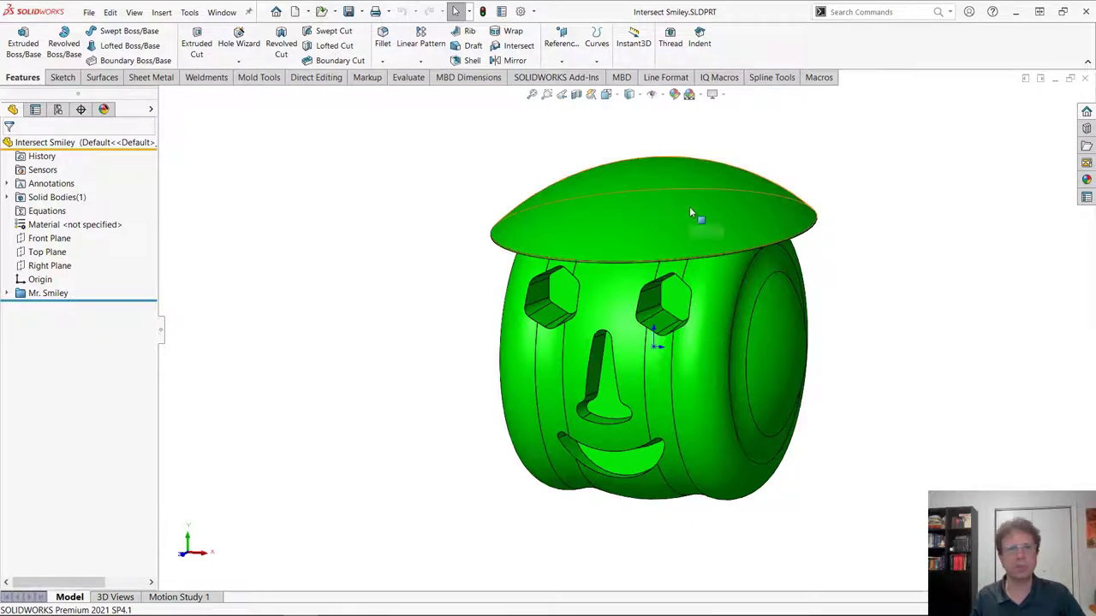
pyautogui.click(319, 78)
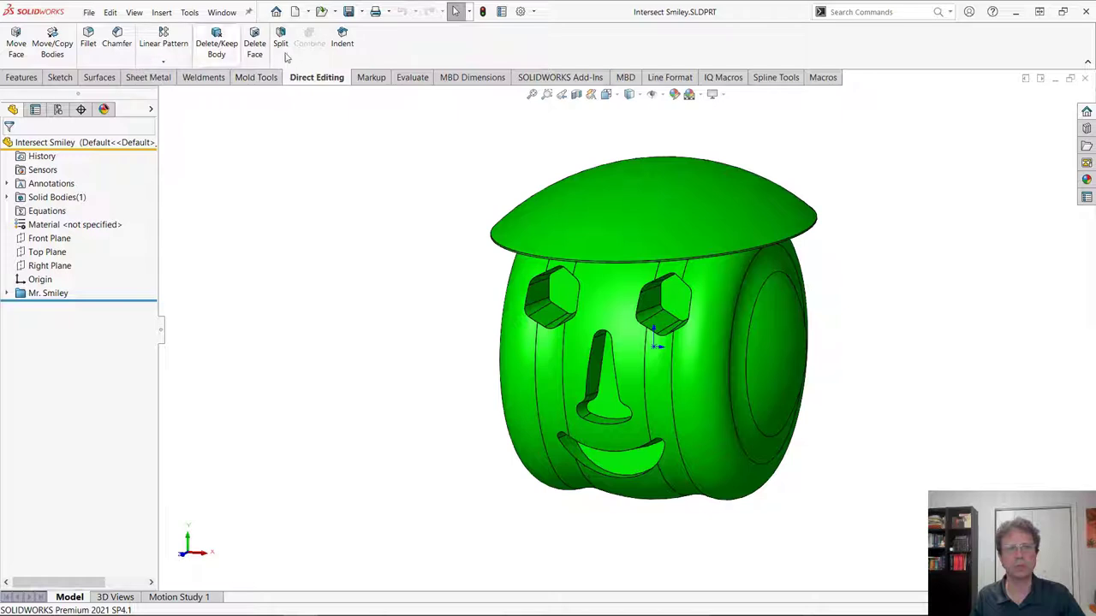
pyautogui.click(51, 47)
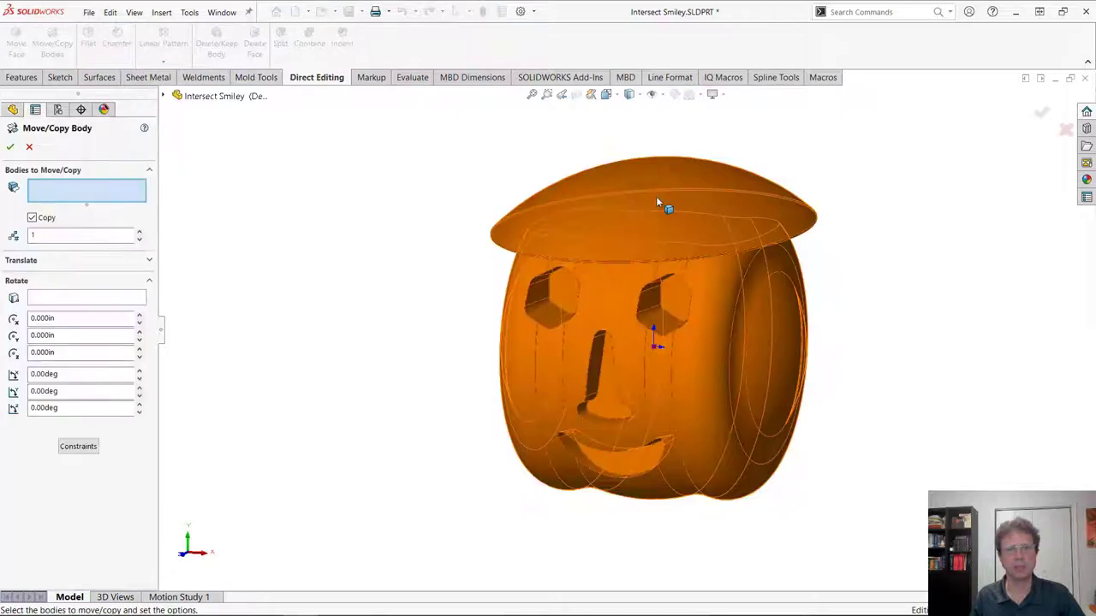
pyautogui.click(656, 196)
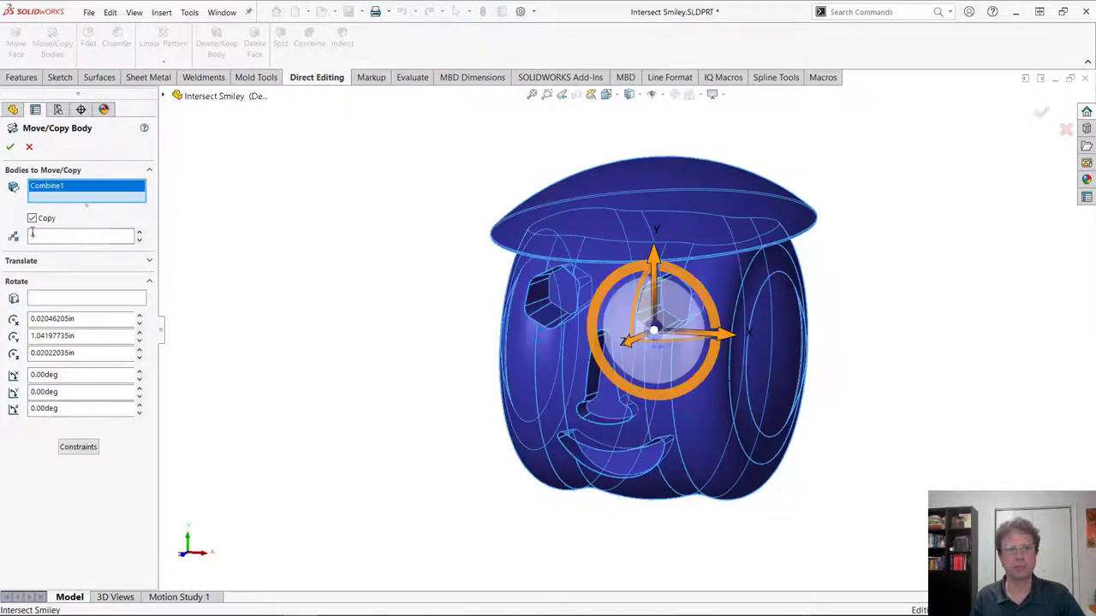
pyautogui.click(10, 146)
pyautogui.click(597, 318)
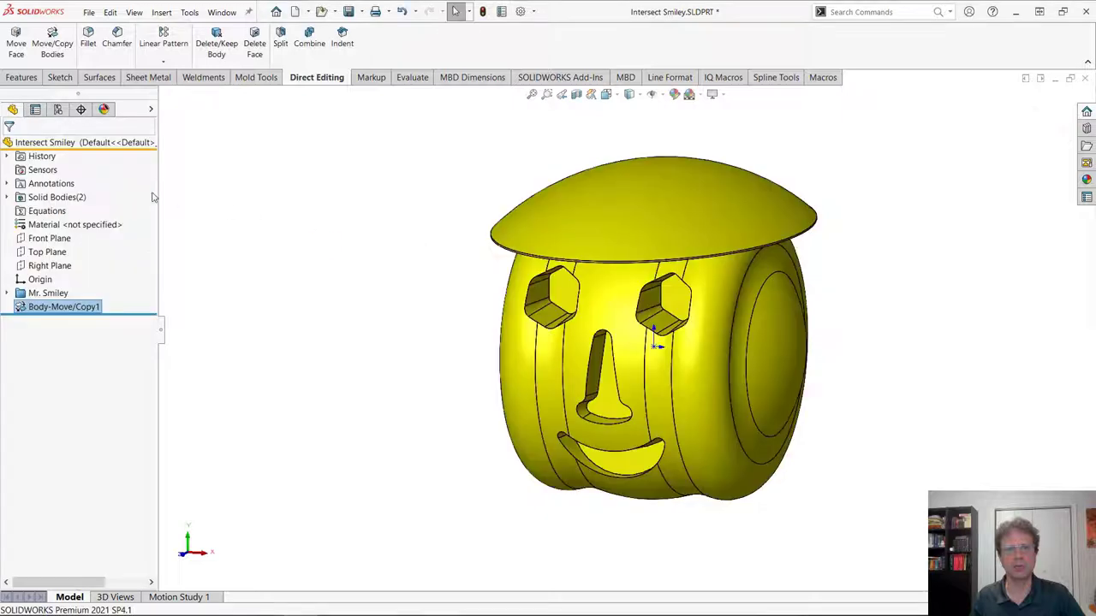
# - Hide the original Combine1 body and start Delete Face
pyautogui.click(8, 198)
pyautogui.rightClick(72, 213)
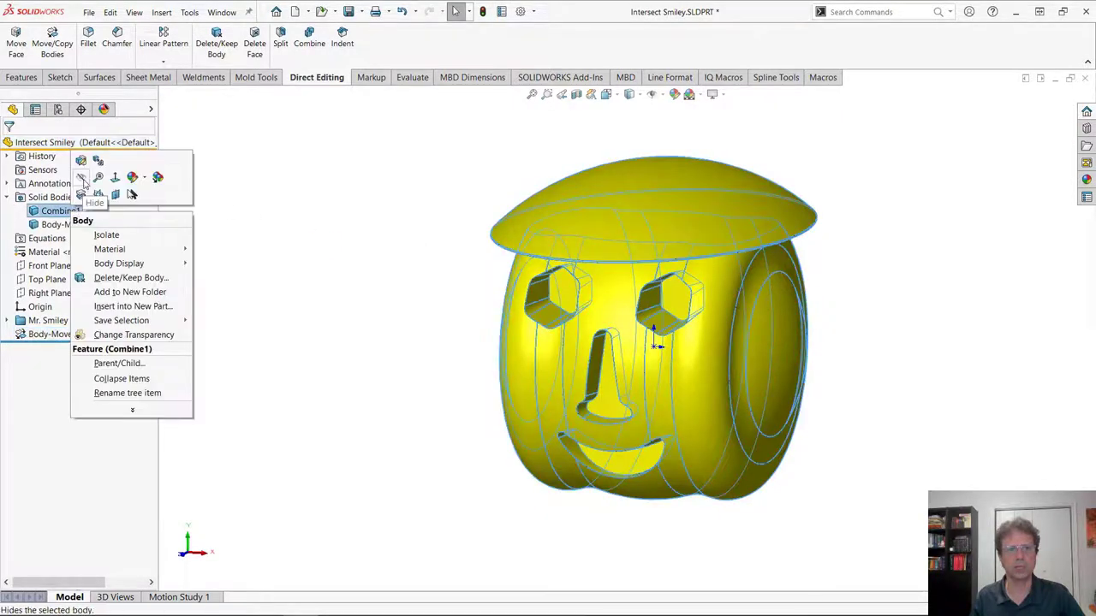
pyautogui.click(83, 178)
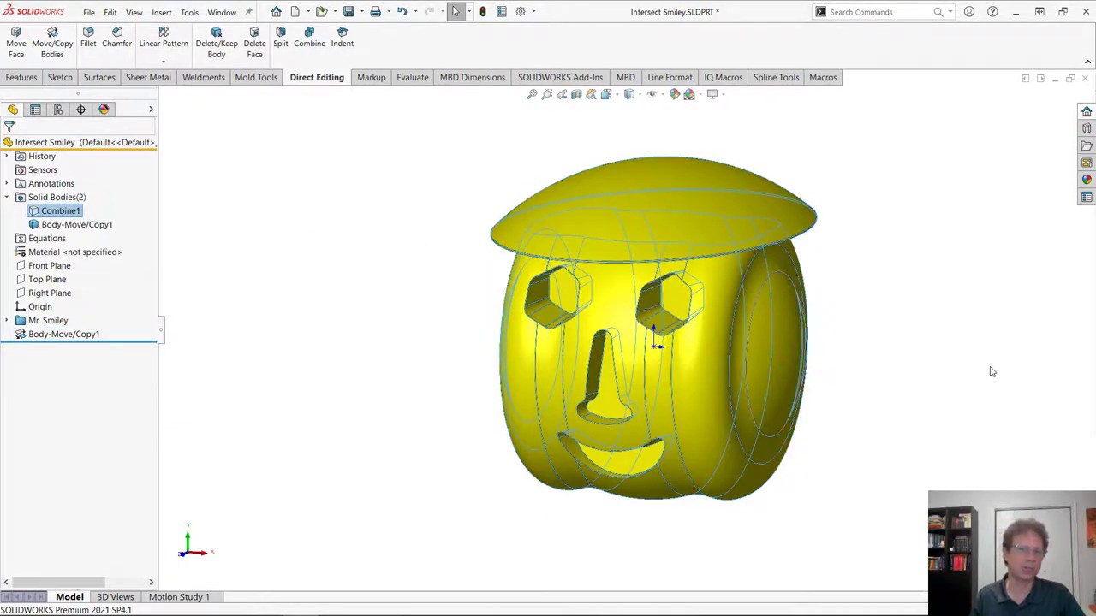
pyautogui.click(850, 409)
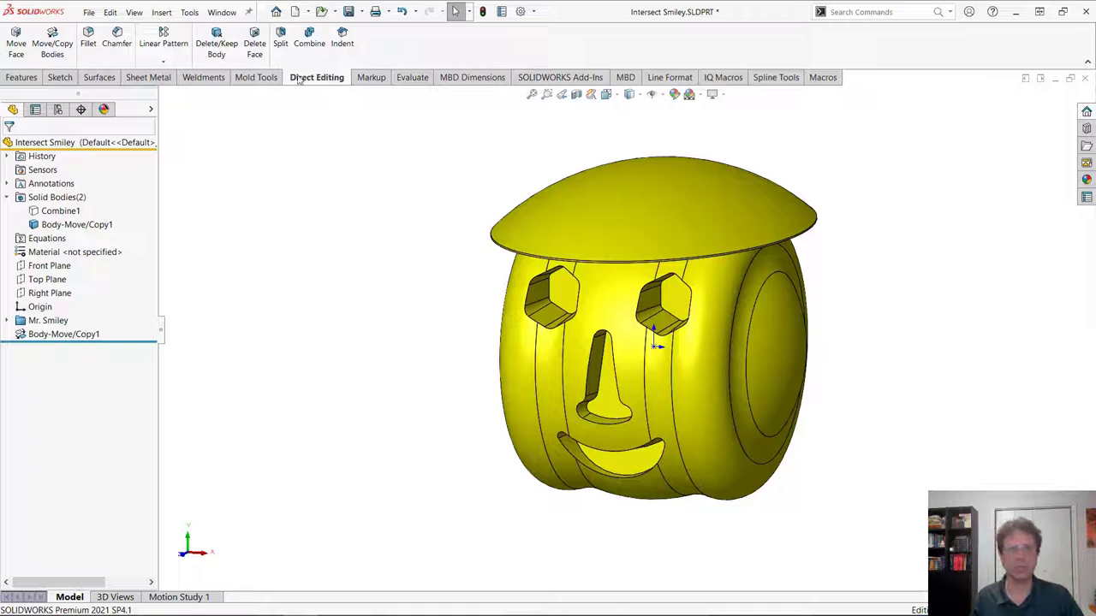
pyautogui.click(254, 52)
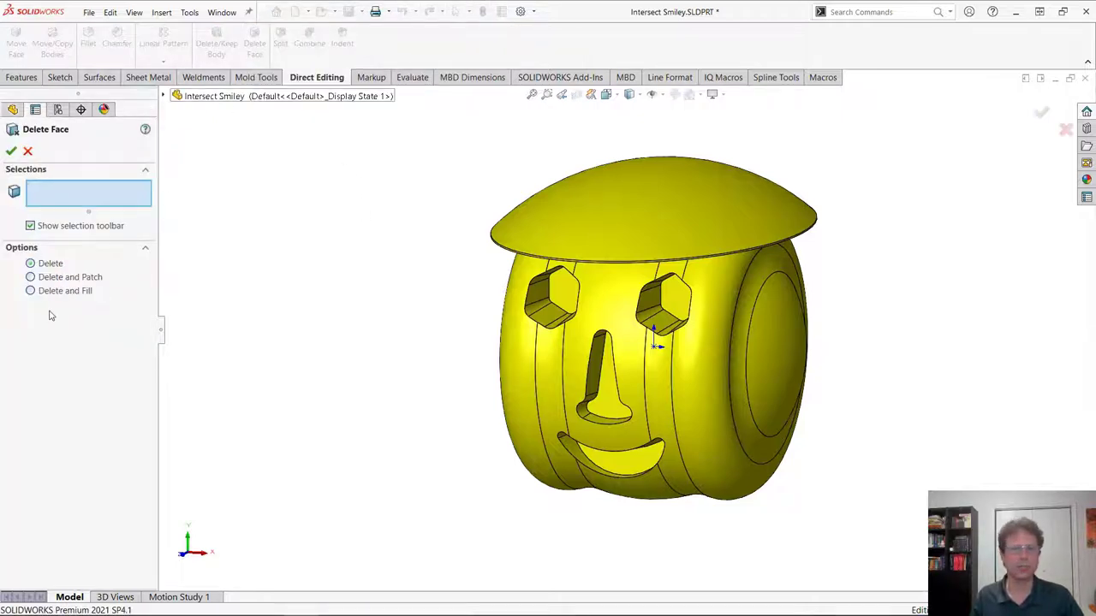
# - Delete and patch all faces around both eyes, the nose and the mouth
pyautogui.click(41, 281)
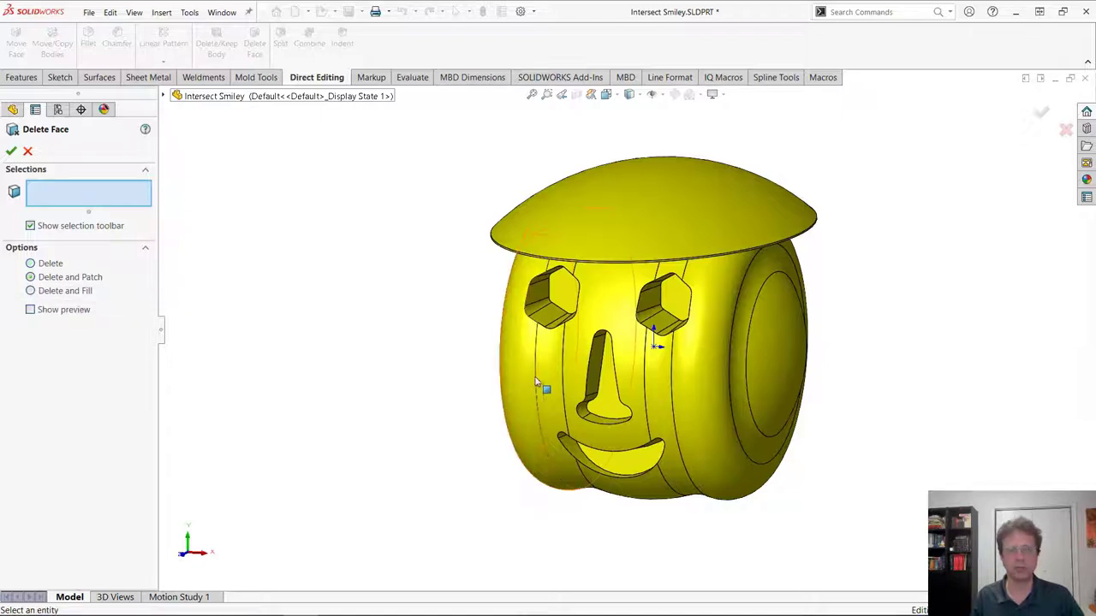
pyautogui.click(564, 296)
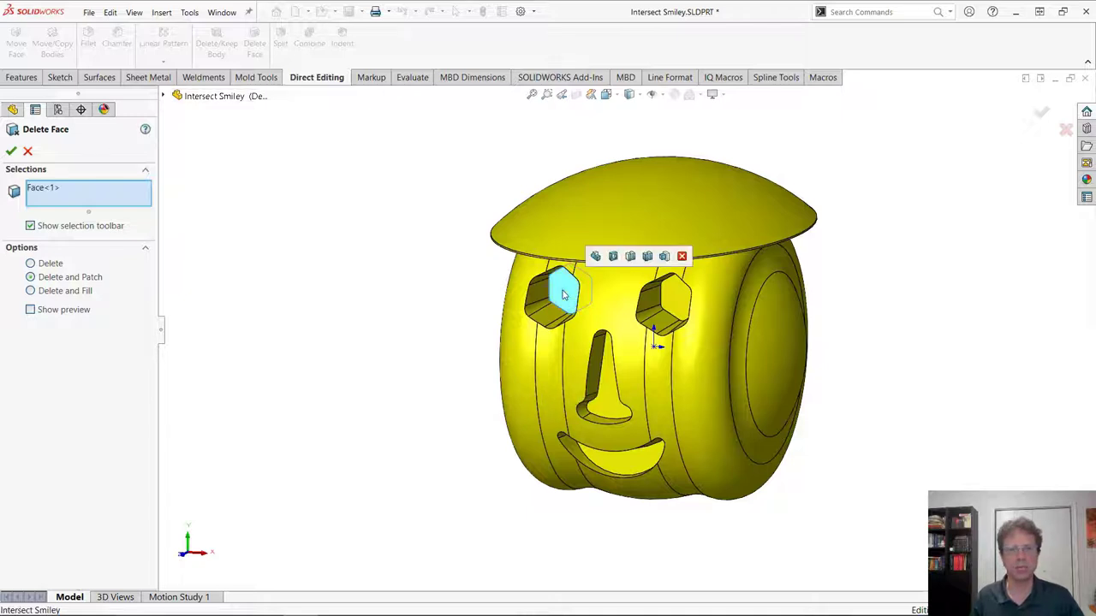
pyautogui.click(596, 259)
pyautogui.click(675, 295)
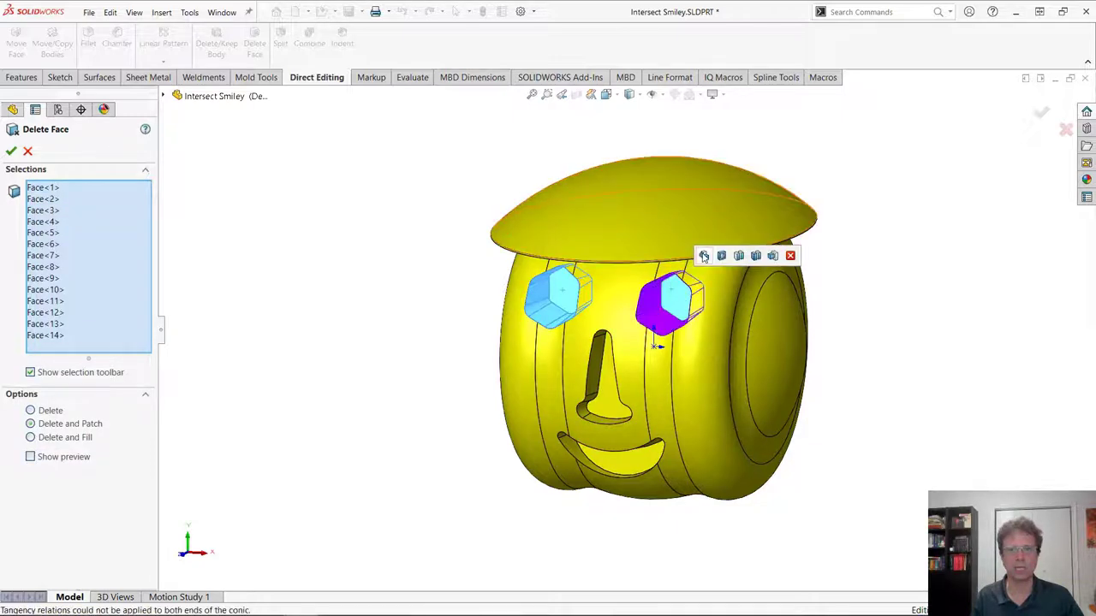
pyautogui.click(702, 256)
pyautogui.click(612, 398)
pyautogui.click(647, 362)
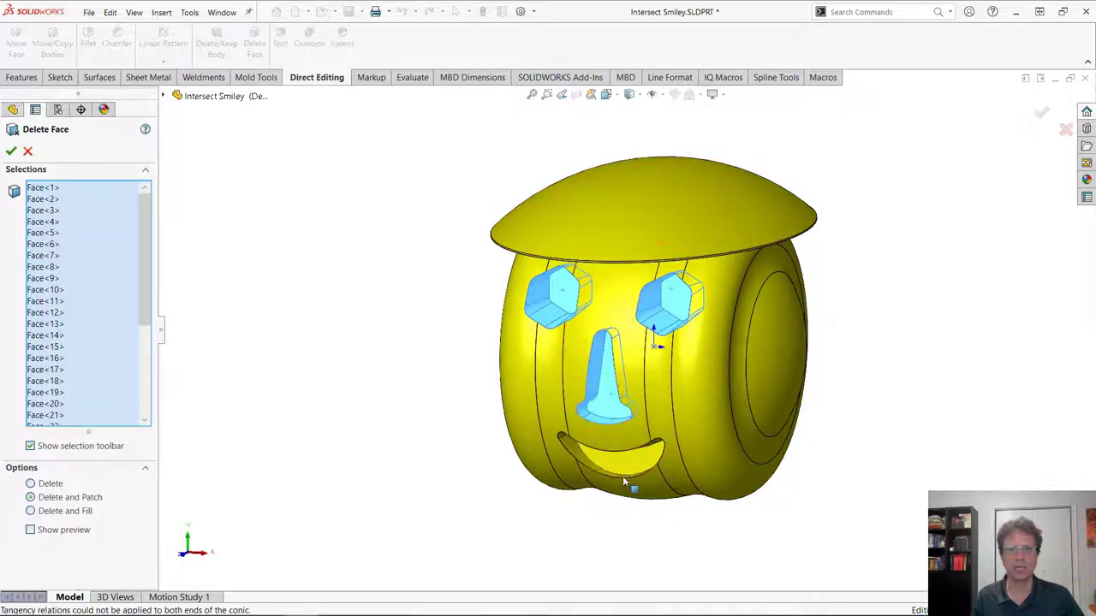
pyautogui.click(630, 462)
pyautogui.click(661, 422)
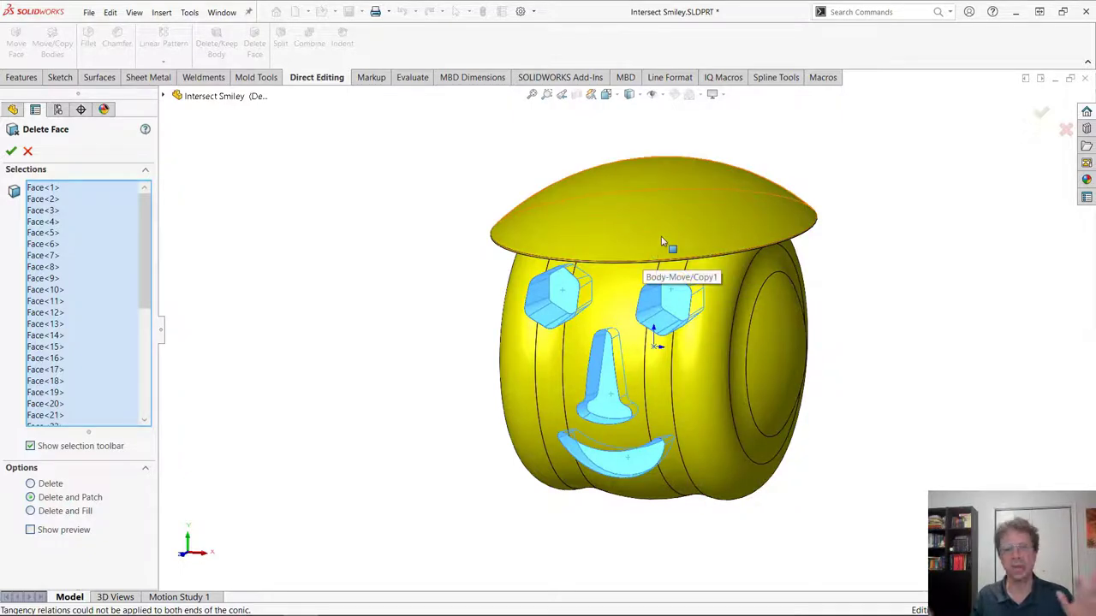
pyautogui.click(12, 152)
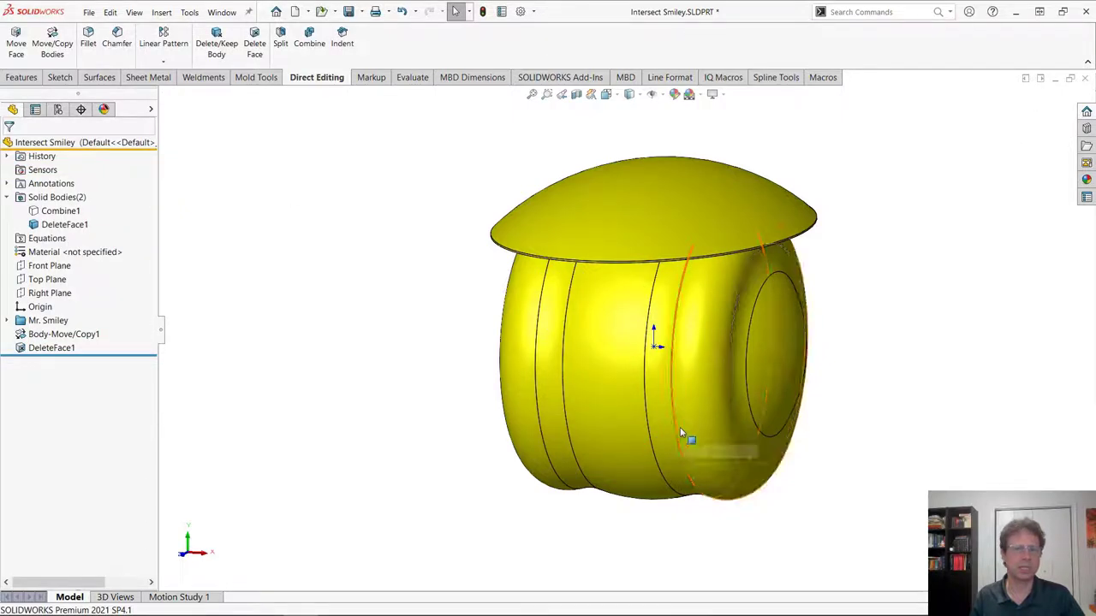
# - Intersect the patched and original head bodies, producing five bodies
pyautogui.rightClick(70, 214)
pyautogui.click(766, 355)
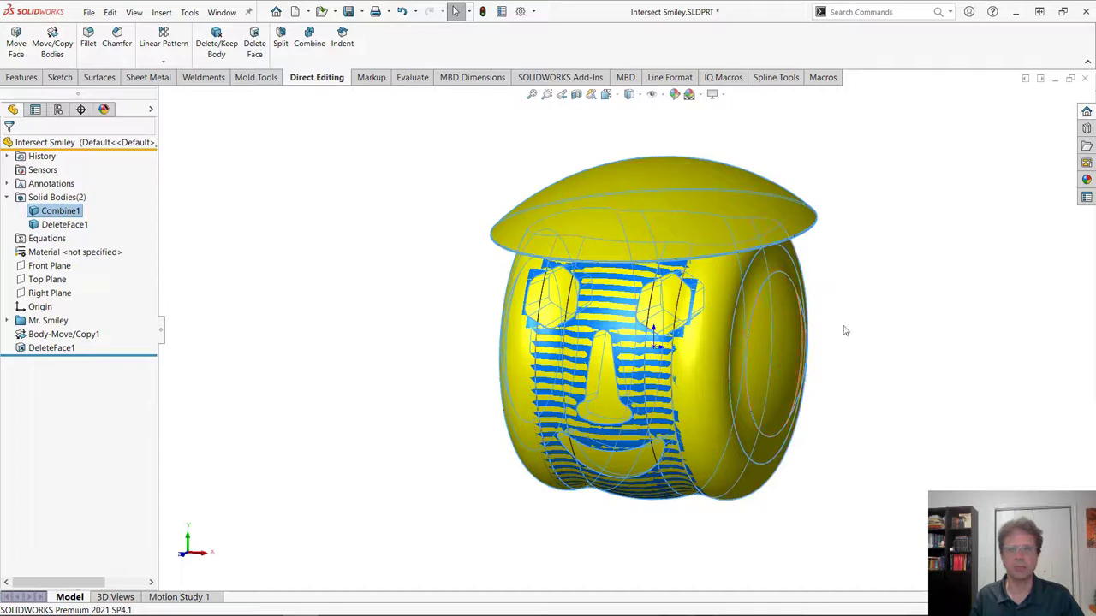
pyautogui.click(931, 413)
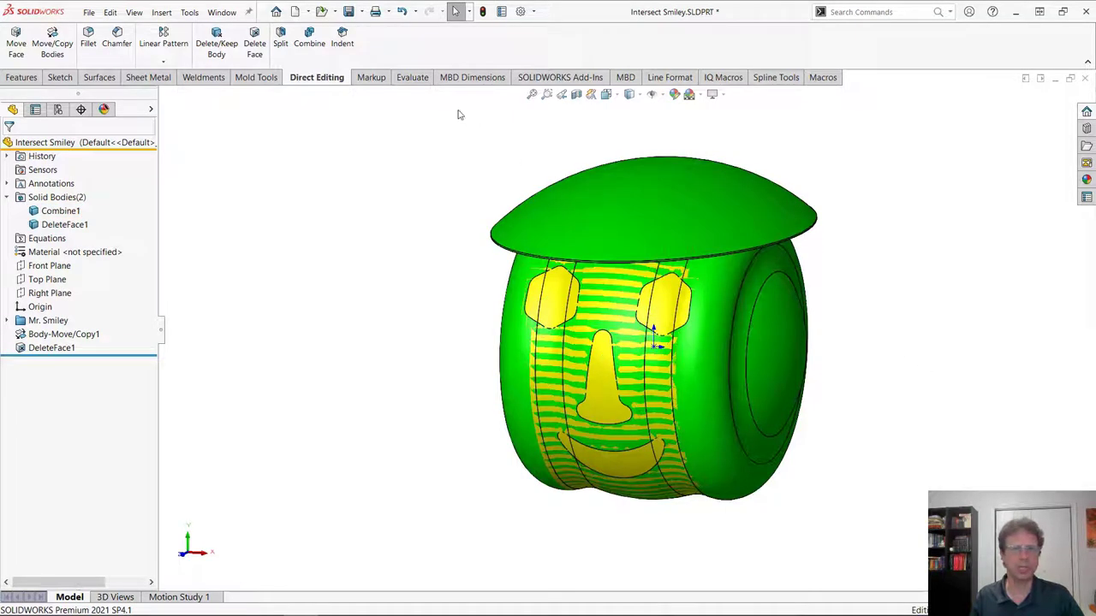
pyautogui.click(22, 77)
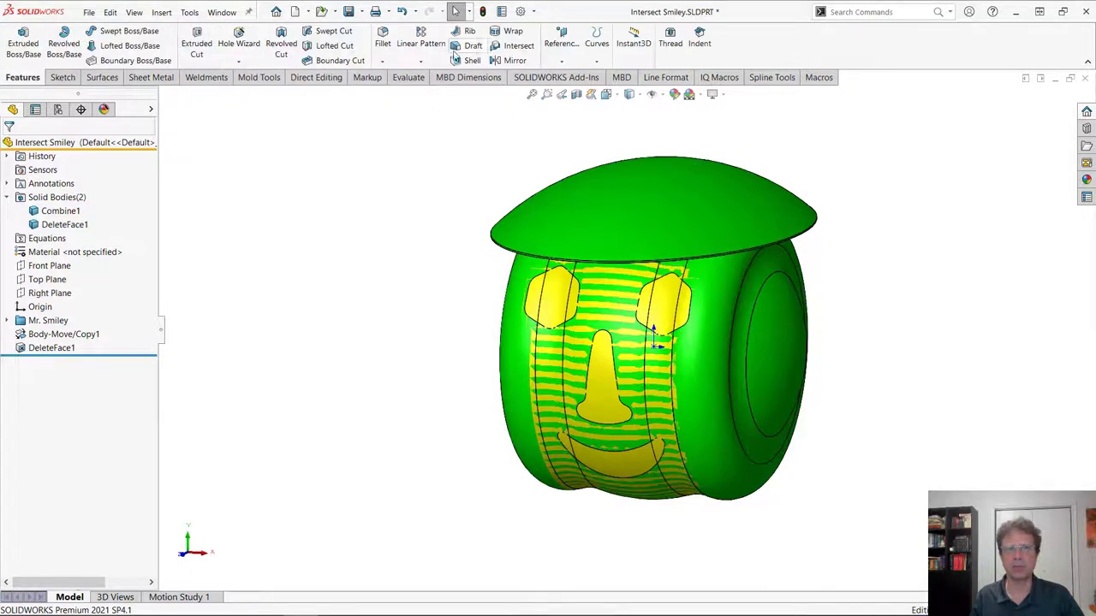
pyautogui.click(518, 46)
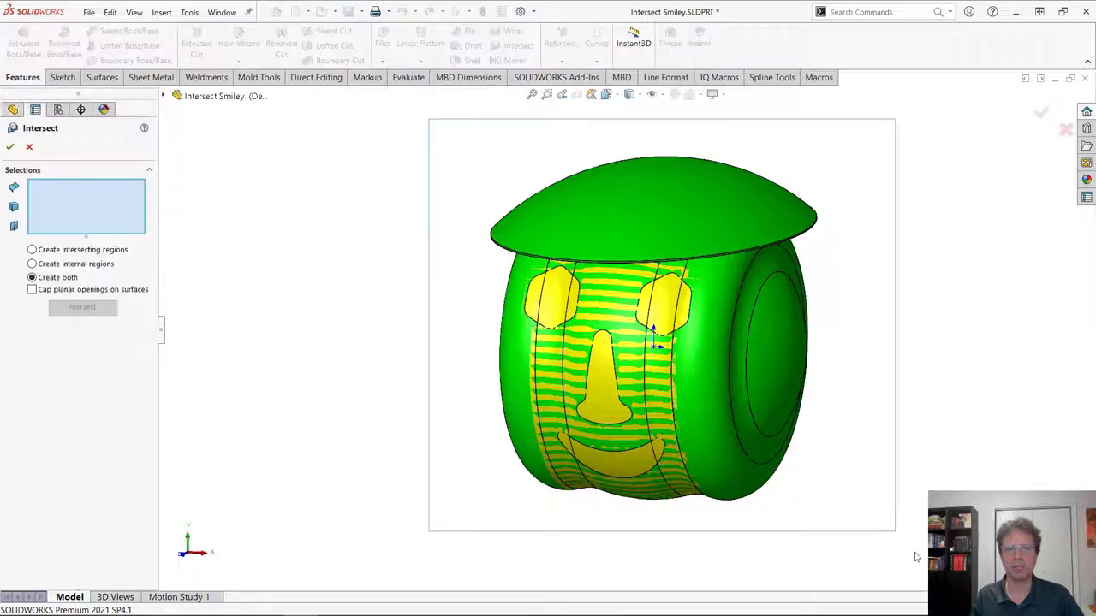
pyautogui.moveTo(914, 557); pyautogui.dragTo(919, 563)
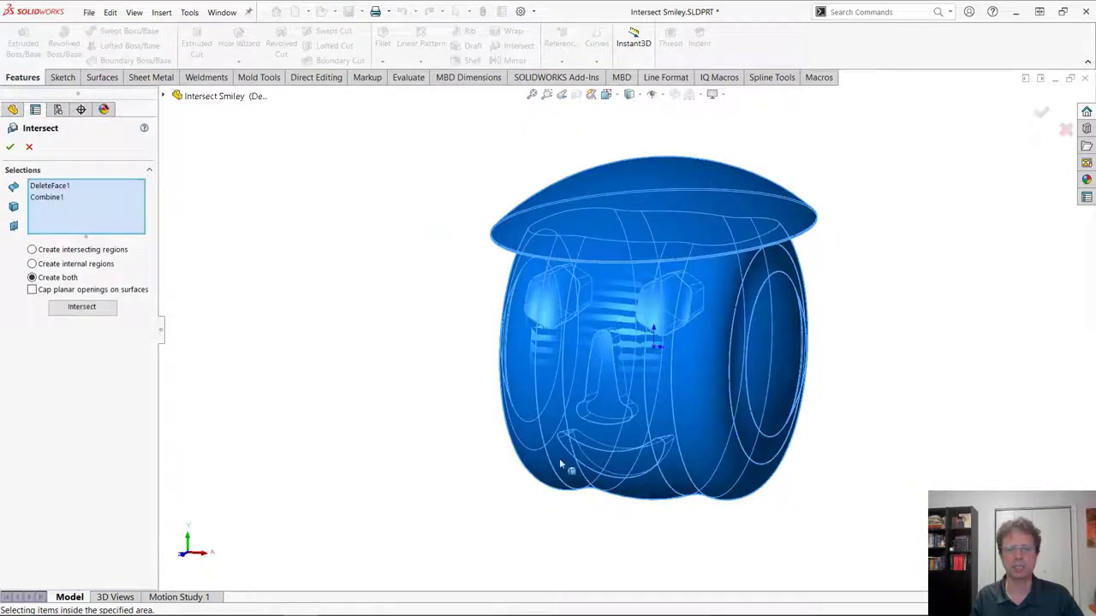
pyautogui.click(101, 310)
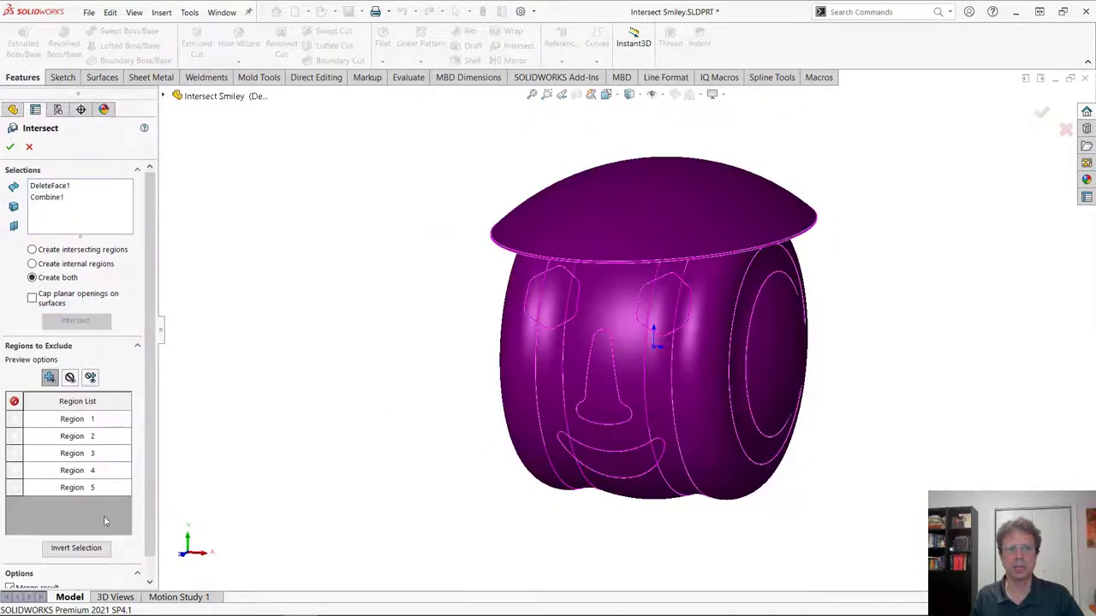
pyautogui.scroll(-1, 153, 510)
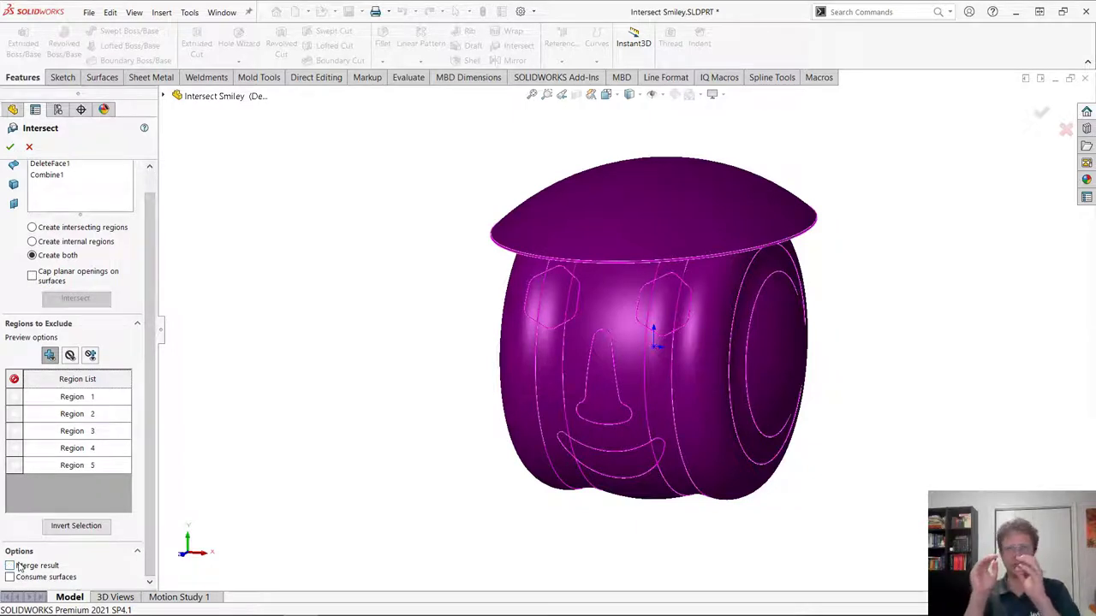
pyautogui.click(11, 147)
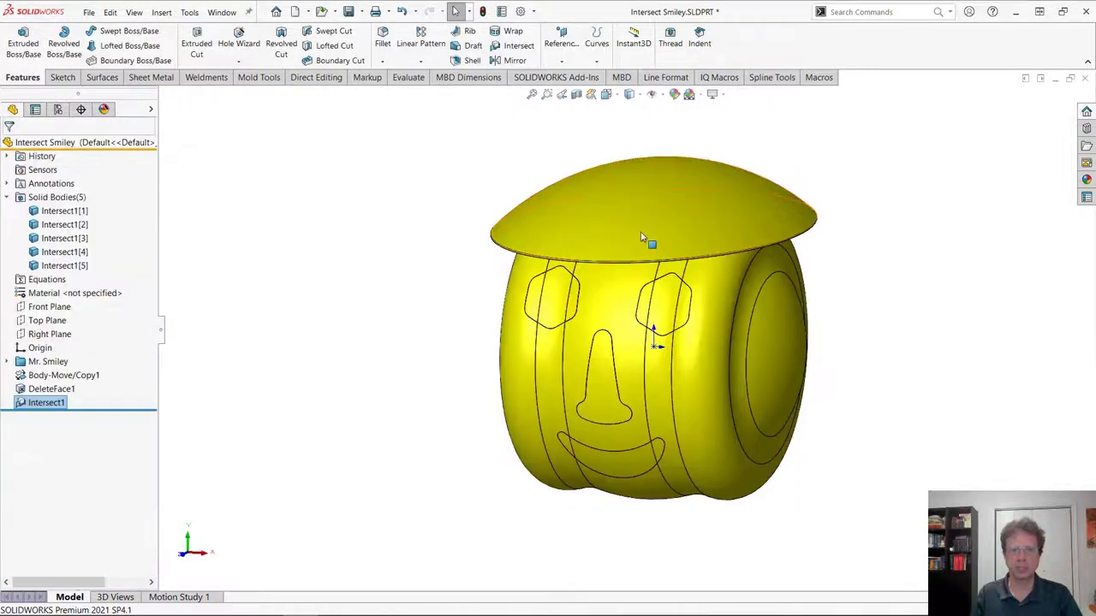
# - Check the eye, nose and mouth fill bodies by isolating and hiding the head, then close the part
pyautogui.click(640, 237)
pyautogui.press('i')
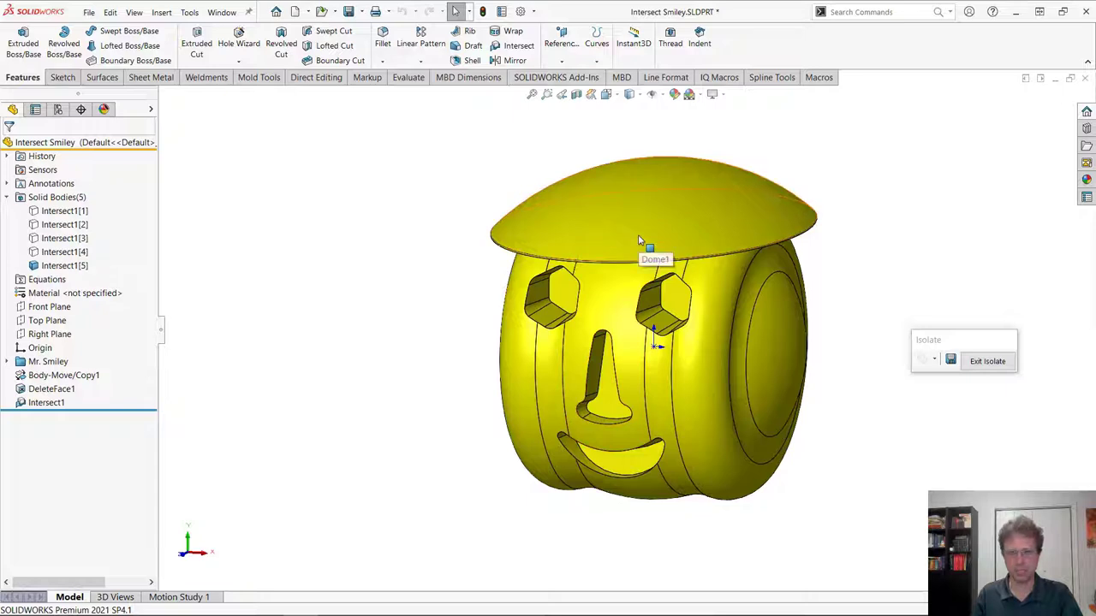
pyautogui.click(985, 360)
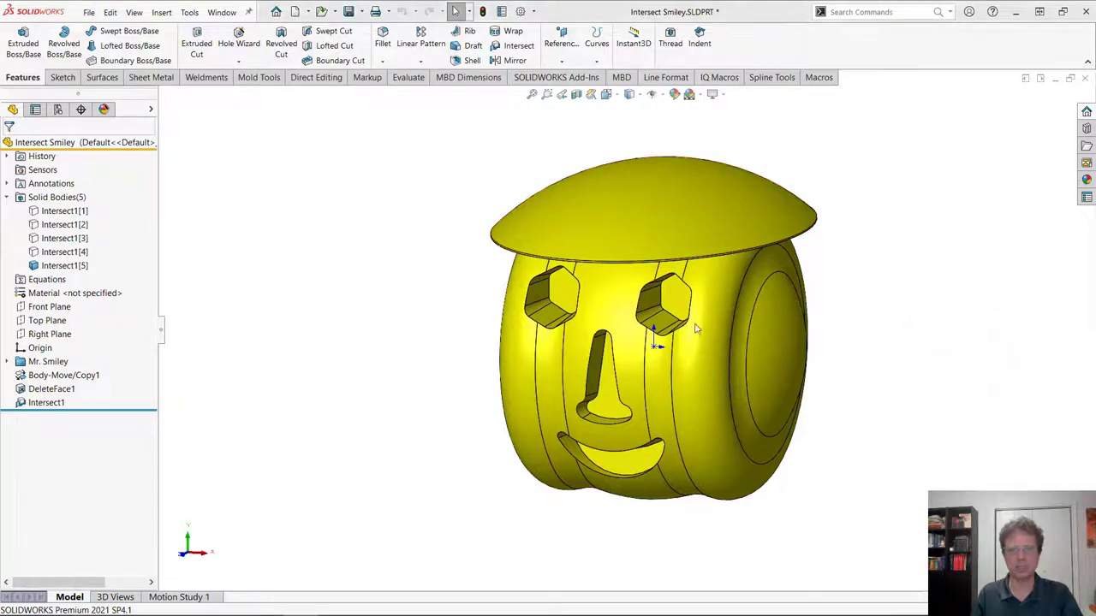
pyautogui.press('Tab')
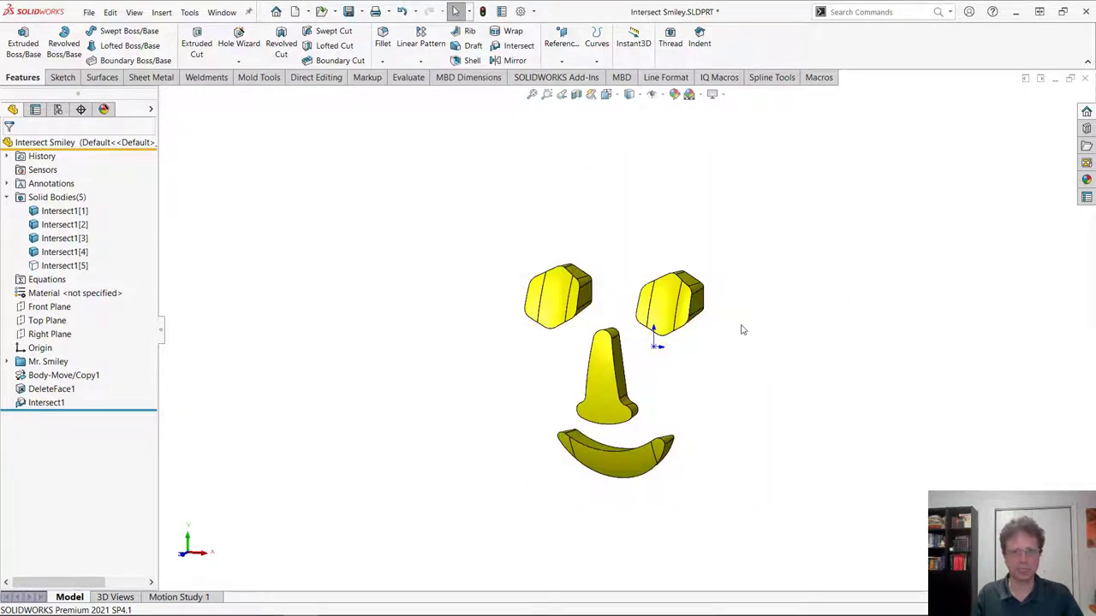
pyautogui.moveTo(741, 328); pyautogui.dragTo(636, 276, button='middle')
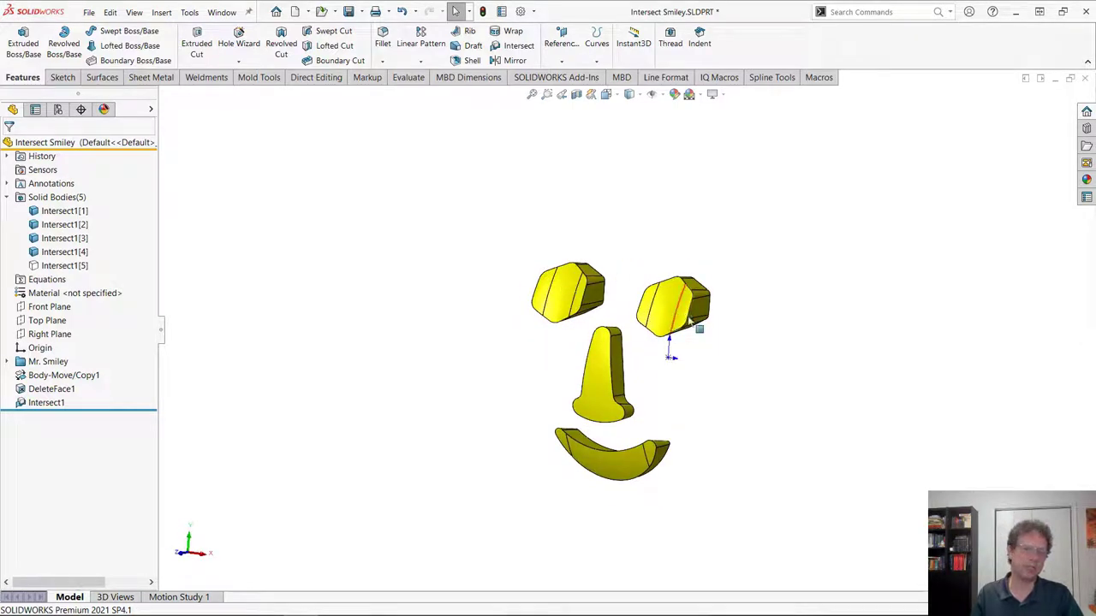
pyautogui.hotkey('shift', 'Tab')
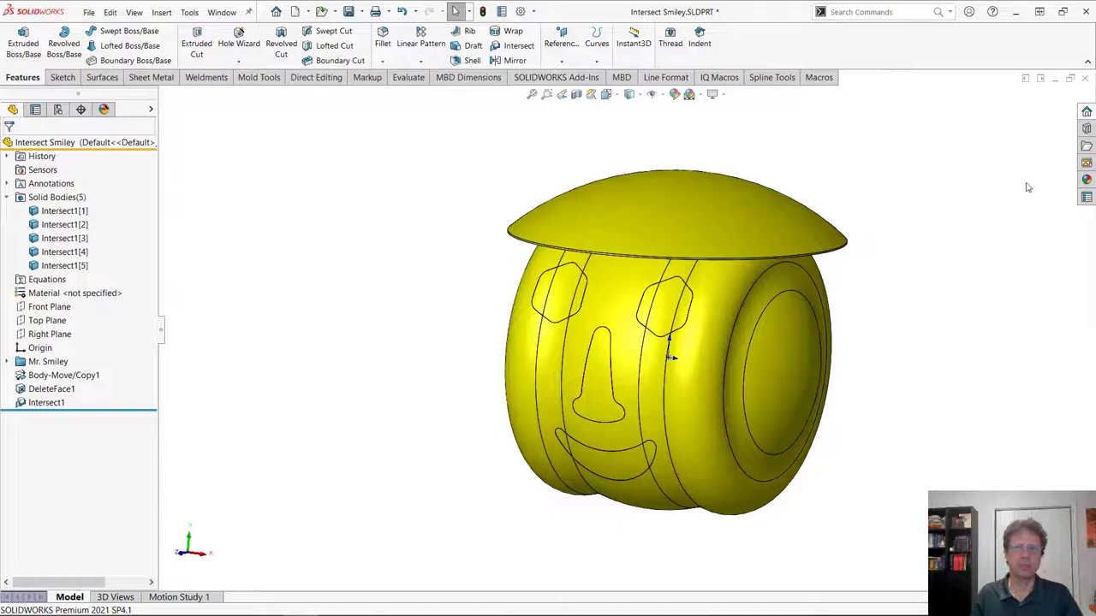
pyautogui.click(1085, 78)
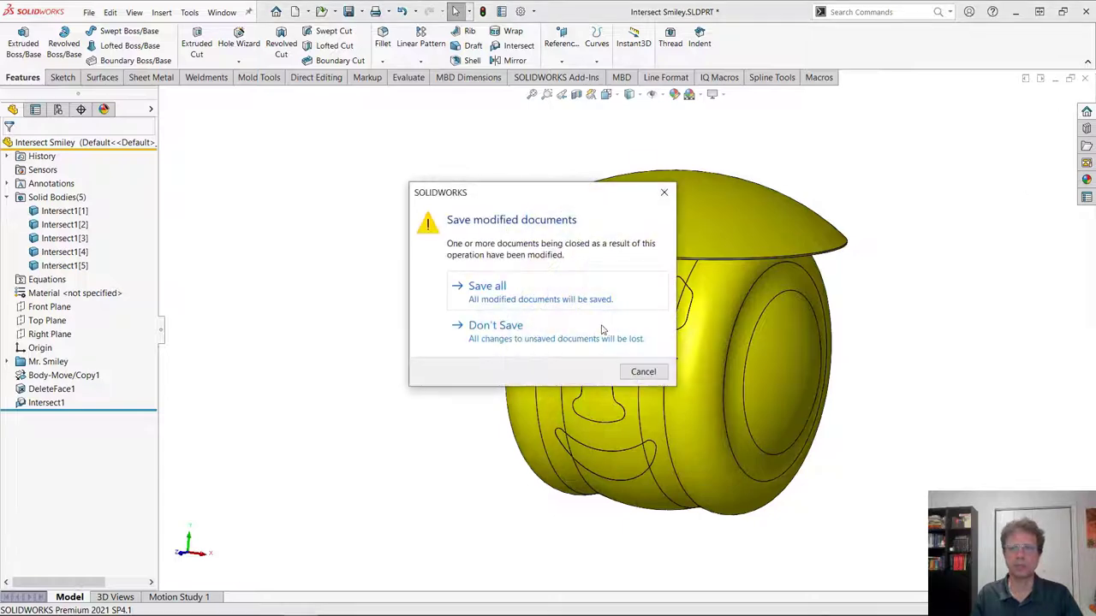
# - Discard the smiley changes and advance to the Volume Optimization slide, revealing The Challenge
pyautogui.click(602, 325)
pyautogui.hotkey('alt', 'Tab')
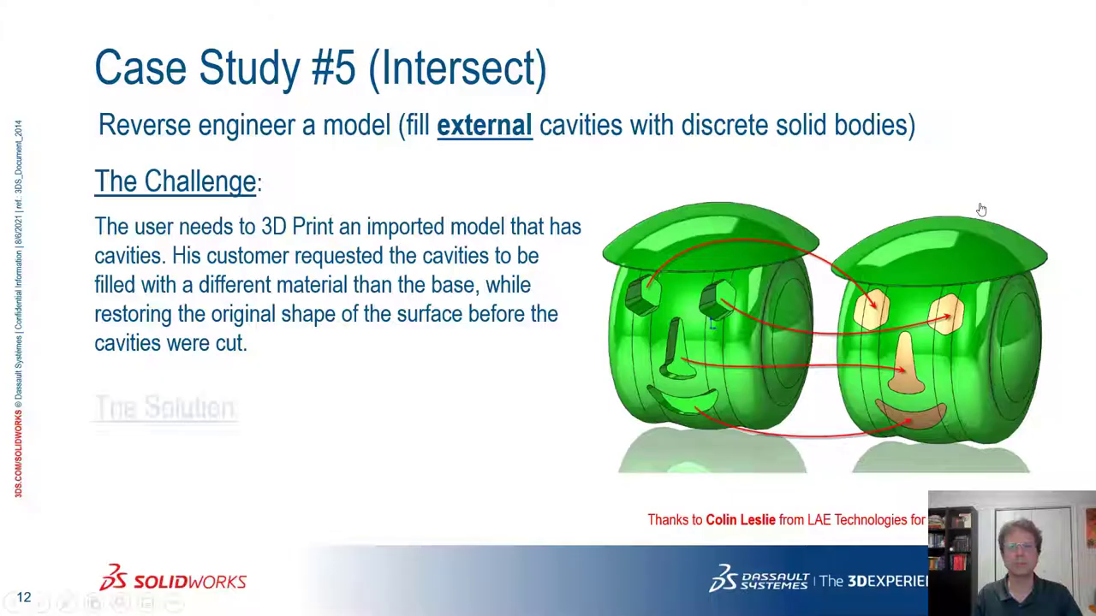
pyautogui.press('Right')
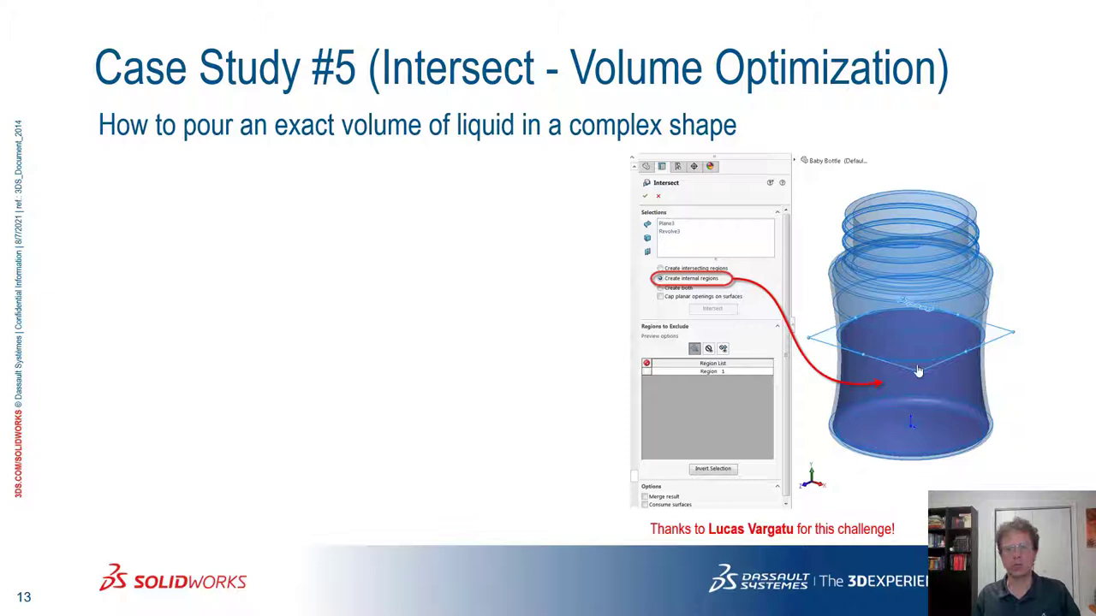
pyautogui.press('Right')
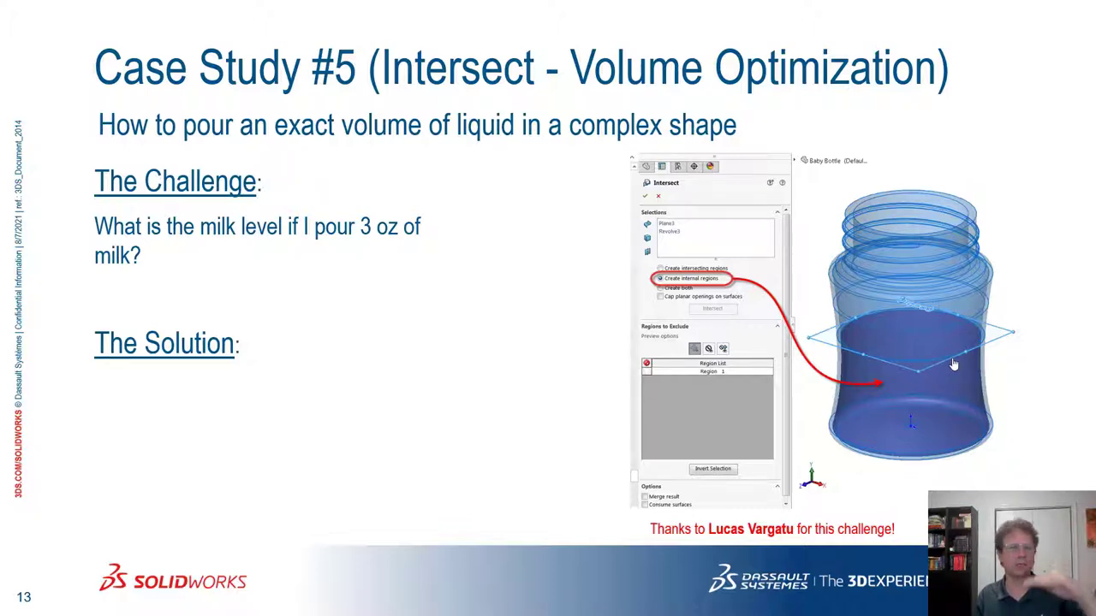
# - Return to SOLIDWORKS and open Baby Bottle.SLDPRT from recent documents
pyautogui.hotkey('alt', 'Tab')
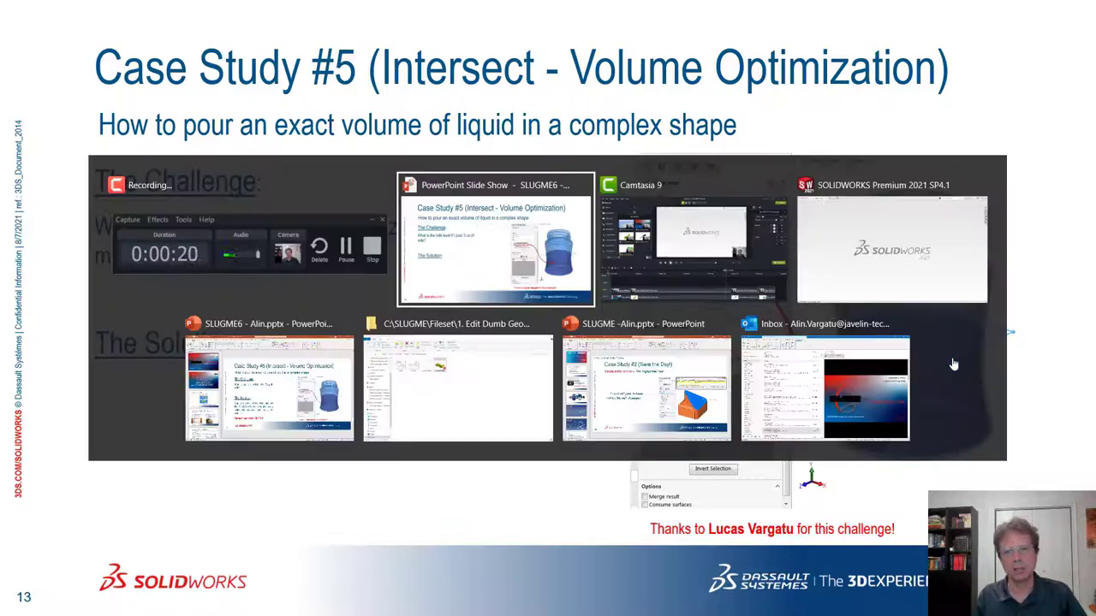
pyautogui.hotkey('alt', 'Tab')
pyautogui.hotkey('alt', 'Tab')
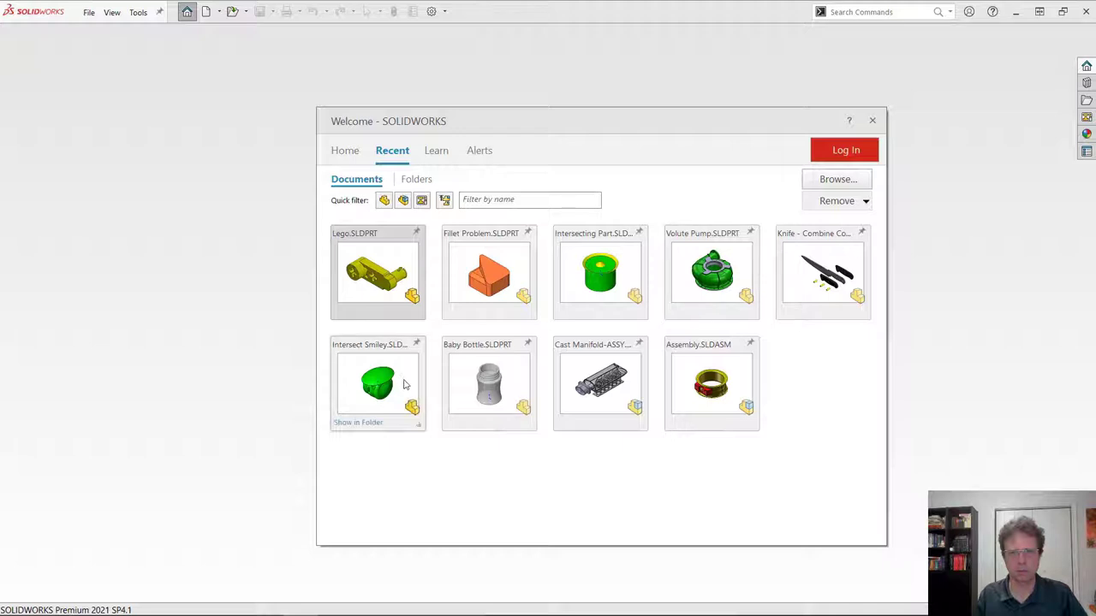
pyautogui.click(472, 388)
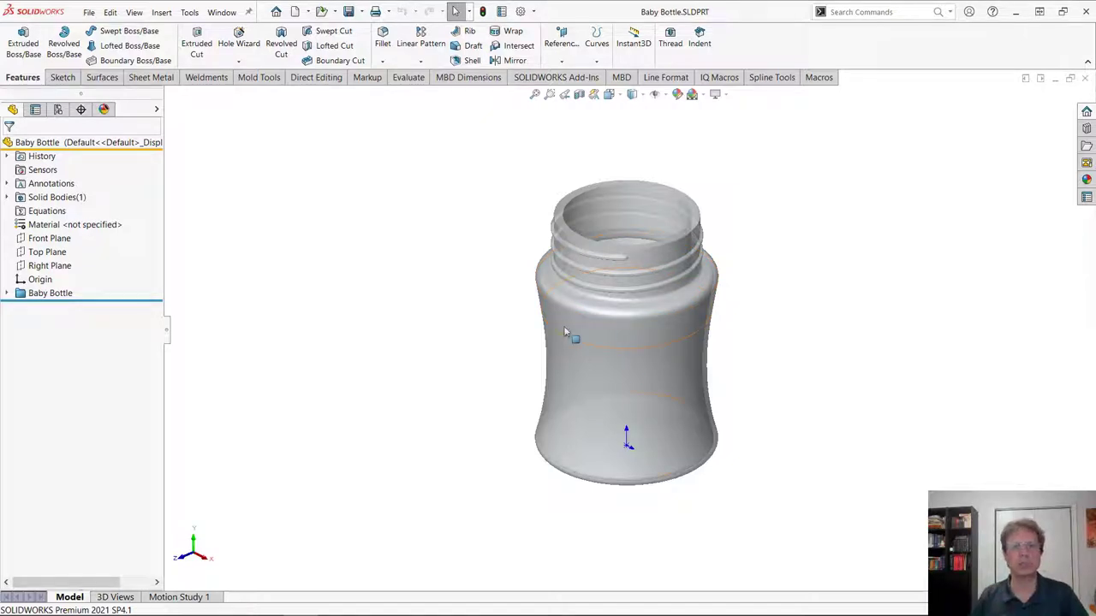
# - Create Plane3 by offsetting a copy of the Top Plane 2in
pyautogui.click(47, 252)
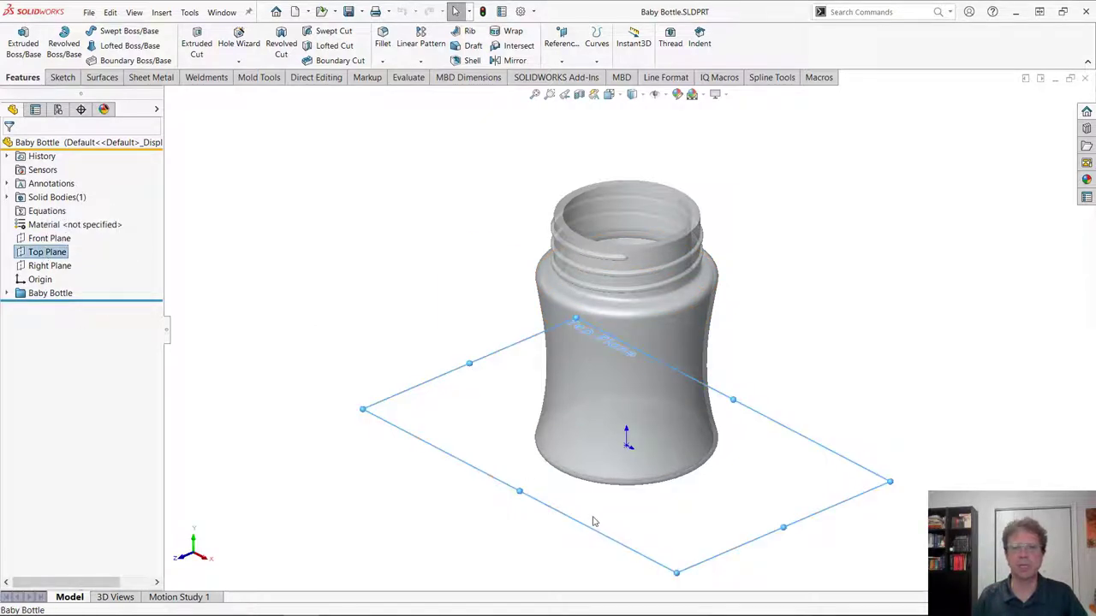
pyautogui.moveTo(604, 539)
pyautogui.keyDown('ctrl'); pyautogui.mouseDown()
pyautogui.moveTo(582, 374)
pyautogui.moveTo(521, 397)
pyautogui.moveTo(506, 440)
pyautogui.moveTo(514, 482)
pyautogui.moveTo(497, 452)
pyautogui.mouseUp(); pyautogui.keyUp('ctrl')
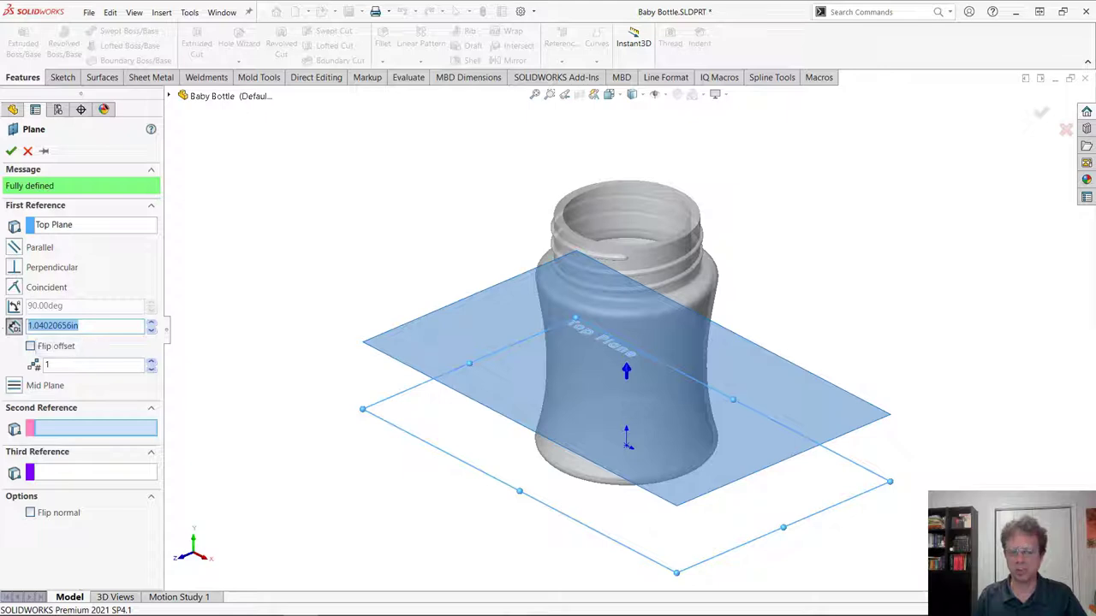
pyautogui.write('2')
pyautogui.press('Return')
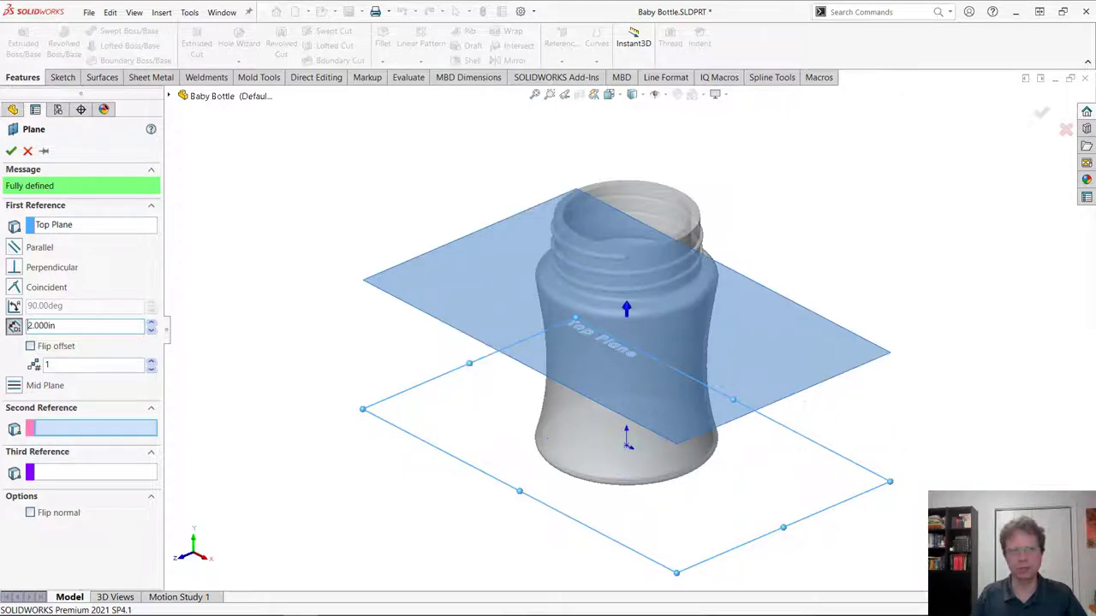
pyautogui.click(11, 151)
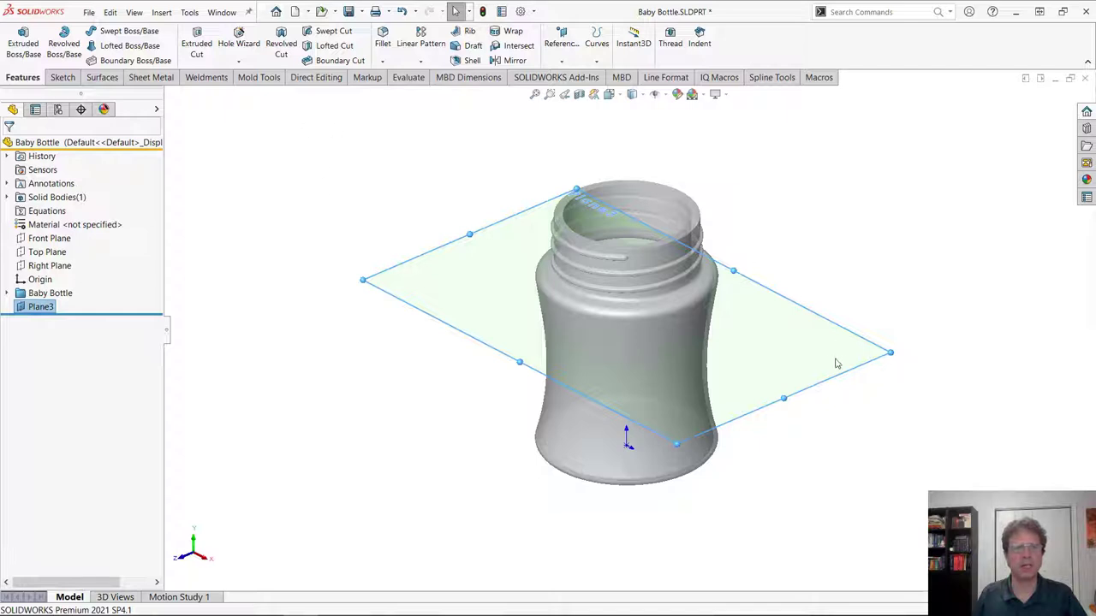
# - Intersect Plane3 with the bottle body keeping internal regions, then hide the bottle to view the liquid
pyautogui.click(516, 45)
pyautogui.click(53, 265)
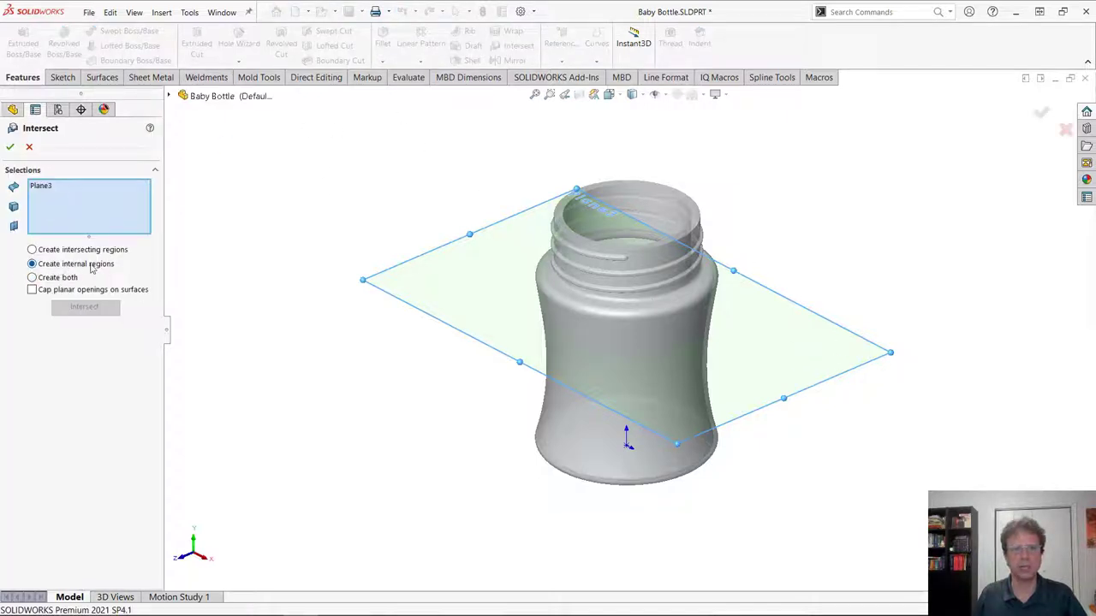
pyautogui.click(569, 443)
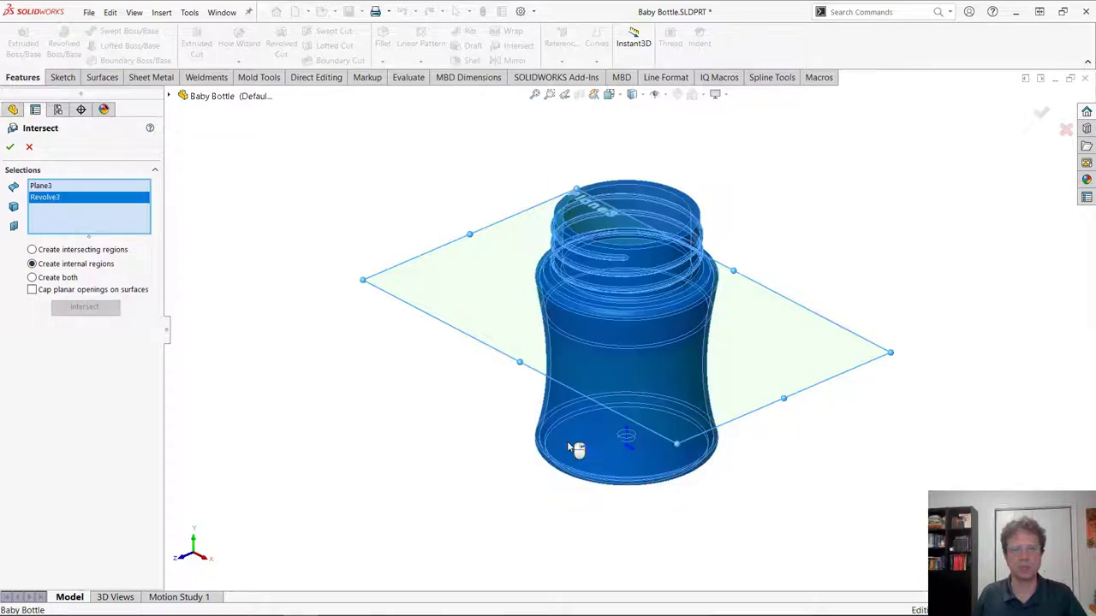
pyautogui.click(101, 308)
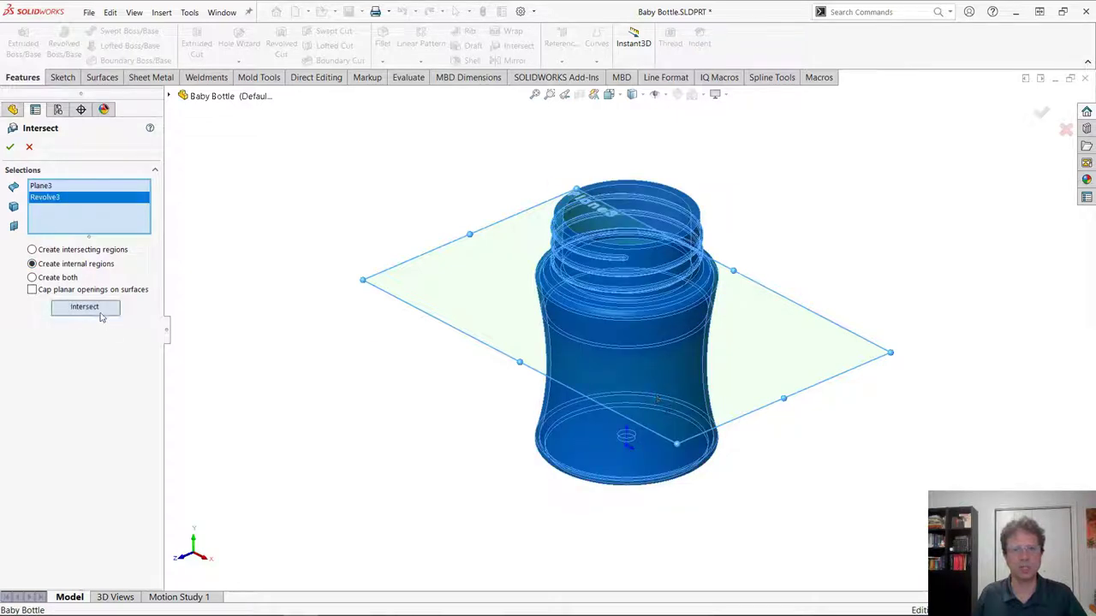
pyautogui.click(11, 147)
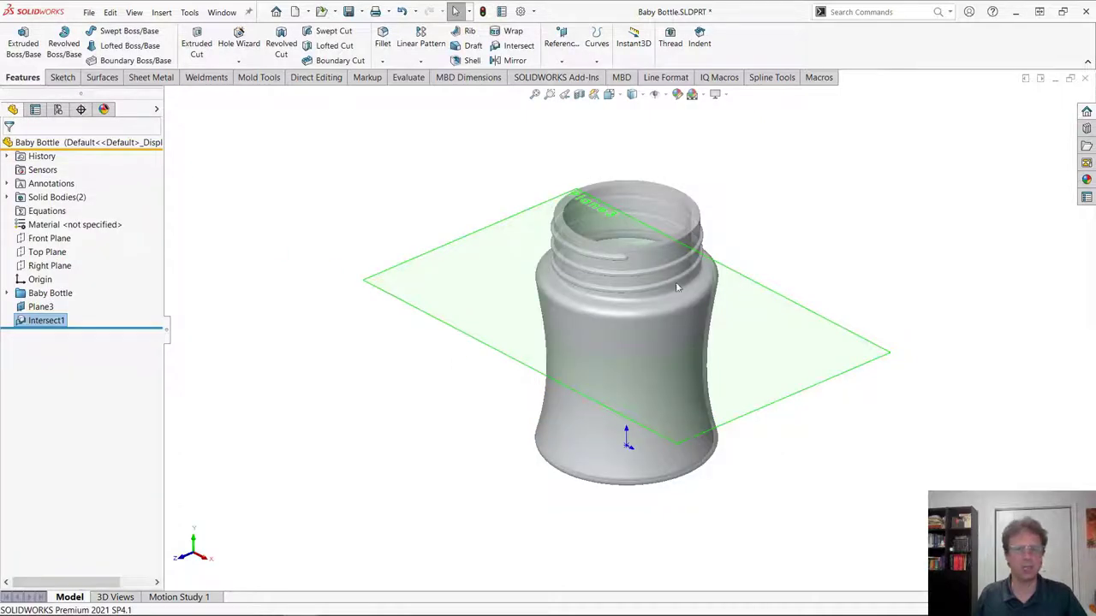
pyautogui.press('Tab')
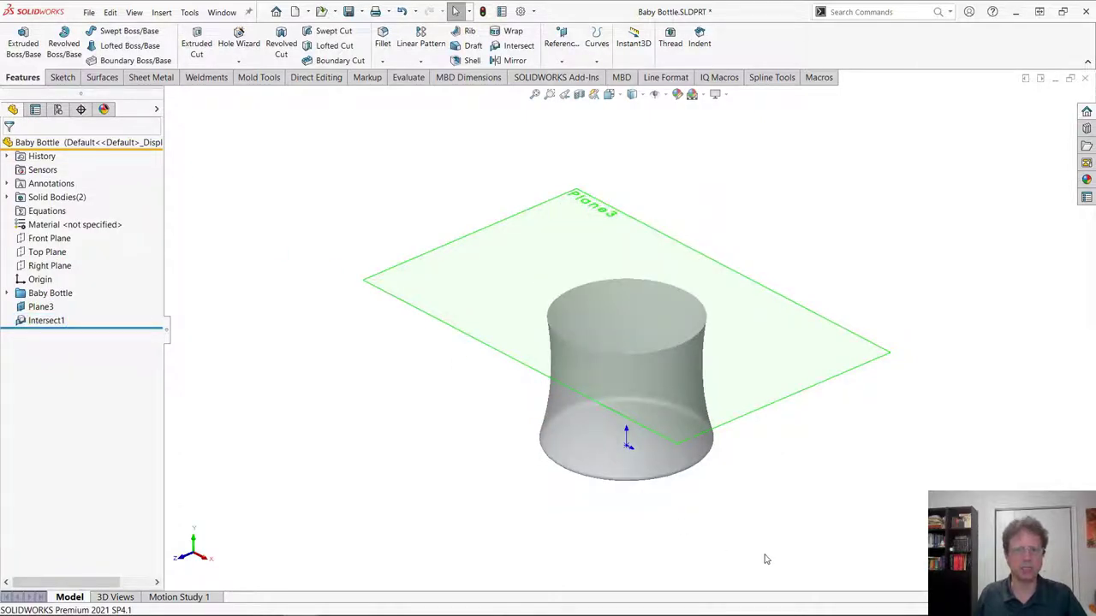
pyautogui.moveTo(775, 510)
pyautogui.mouseDown(button='middle')
pyautogui.moveTo(787, 437)
pyautogui.moveTo(780, 501)
pyautogui.mouseUp(button='middle')
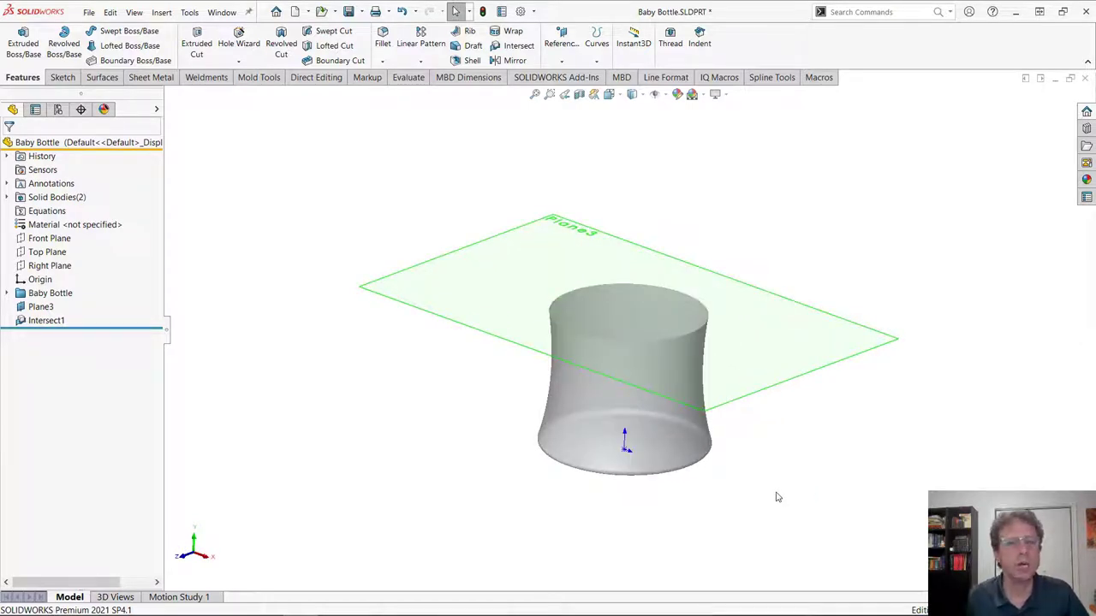
# - Measure the Intersect1 liquid body's mass properties (3.818 US fl oz), then show Plane3's 2.000in offset
pyautogui.click(407, 78)
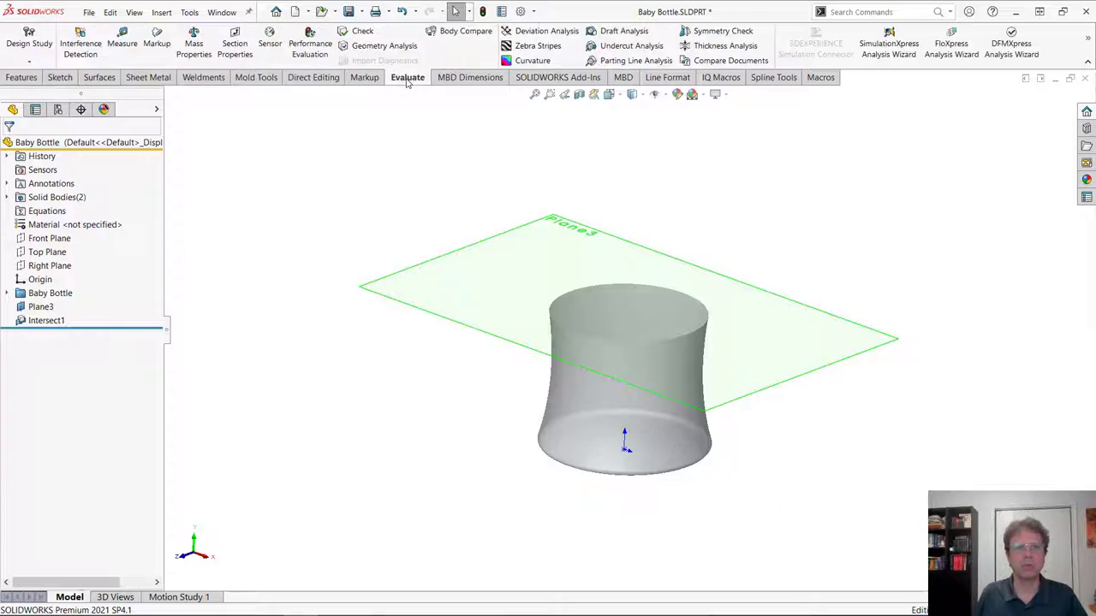
pyautogui.click(202, 48)
pyautogui.moveTo(650, 53); pyautogui.dragTo(173, 128)
pyautogui.rightClick(218, 168)
pyautogui.click(269, 174)
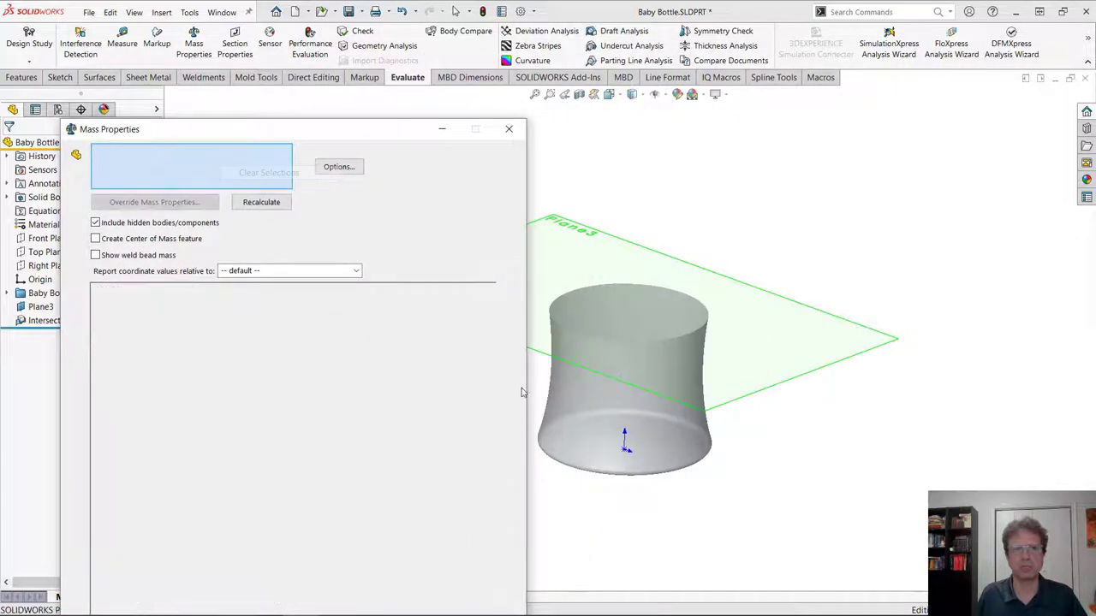
pyautogui.click(594, 422)
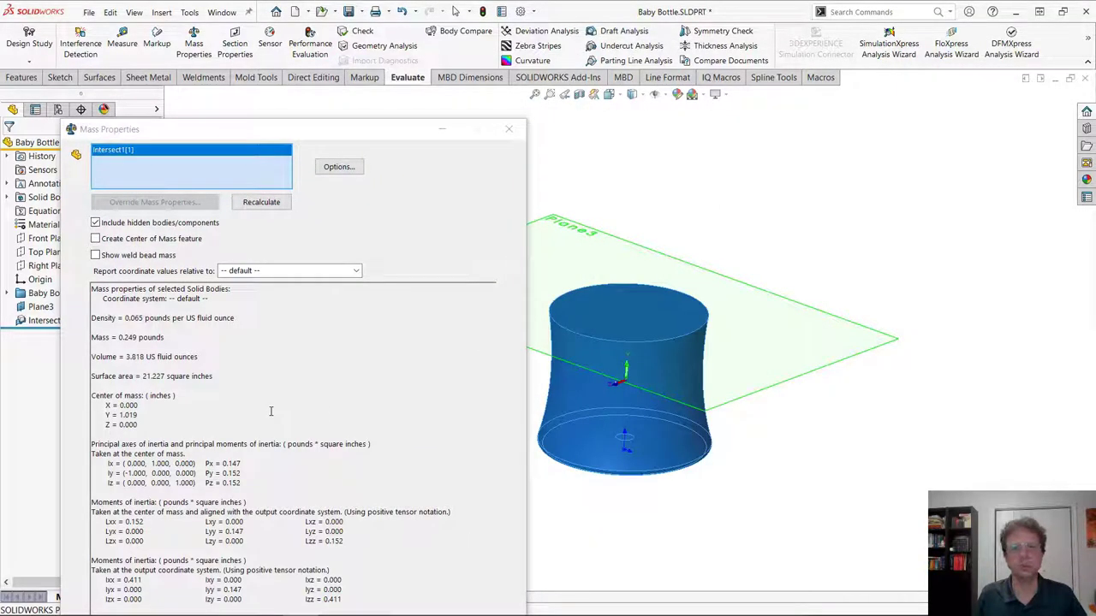
pyautogui.click(128, 360)
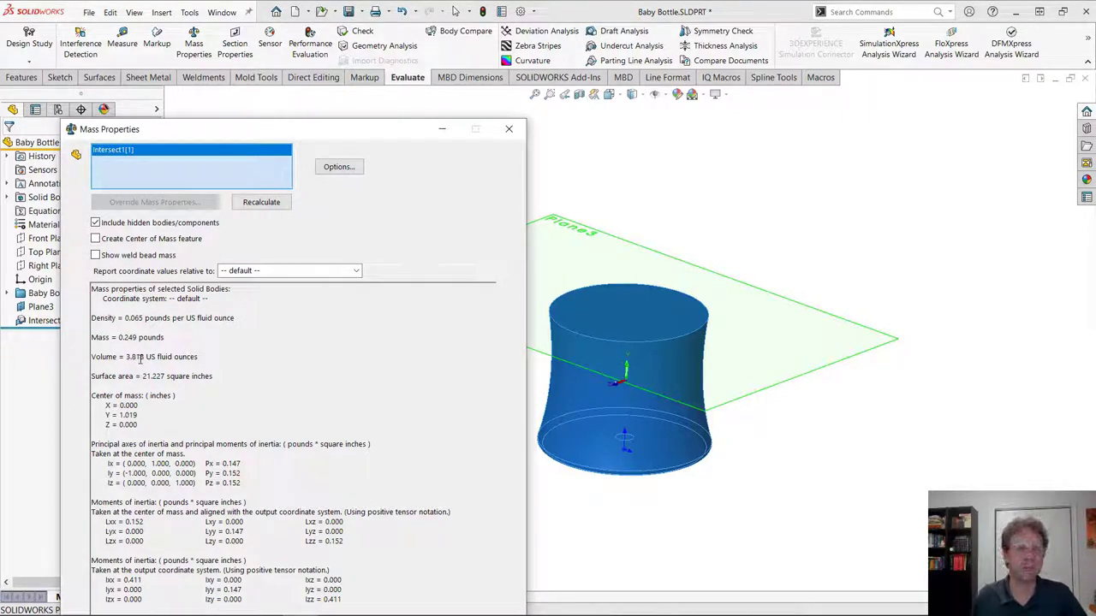
pyautogui.click(508, 129)
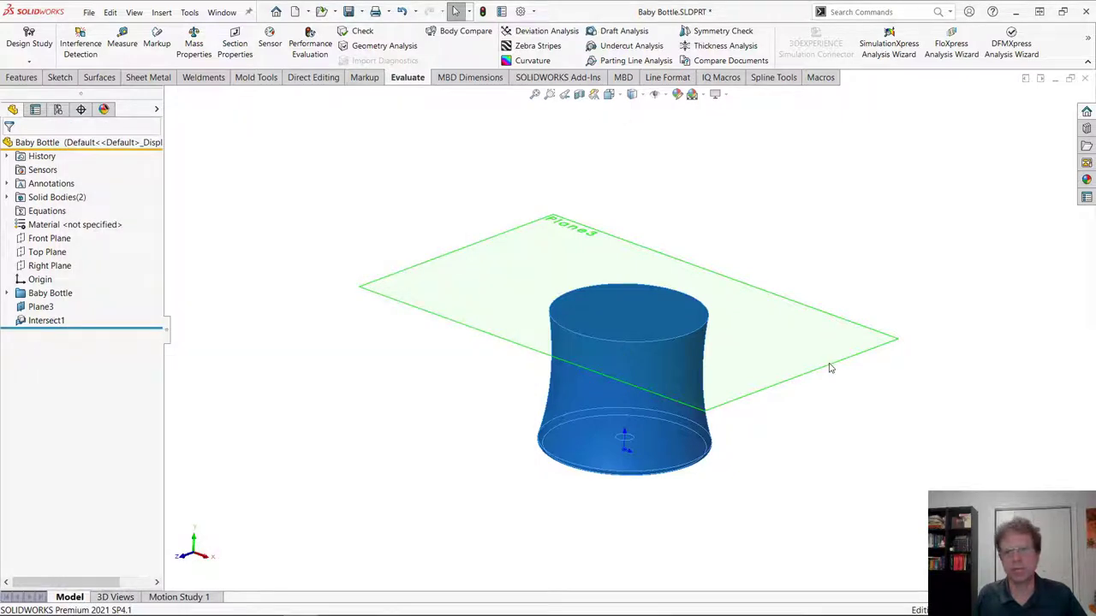
pyautogui.click(828, 366)
pyautogui.keyDown('ctrl'); pyautogui.moveTo(834, 362); pyautogui.dragTo(843, 468); pyautogui.keyUp('ctrl')
# - Add a Volume1 sensor on the Intersect1 body (3.818 fl. oz.), then redisplay Plane3's 2.000 offset
pyautogui.click(843, 468)
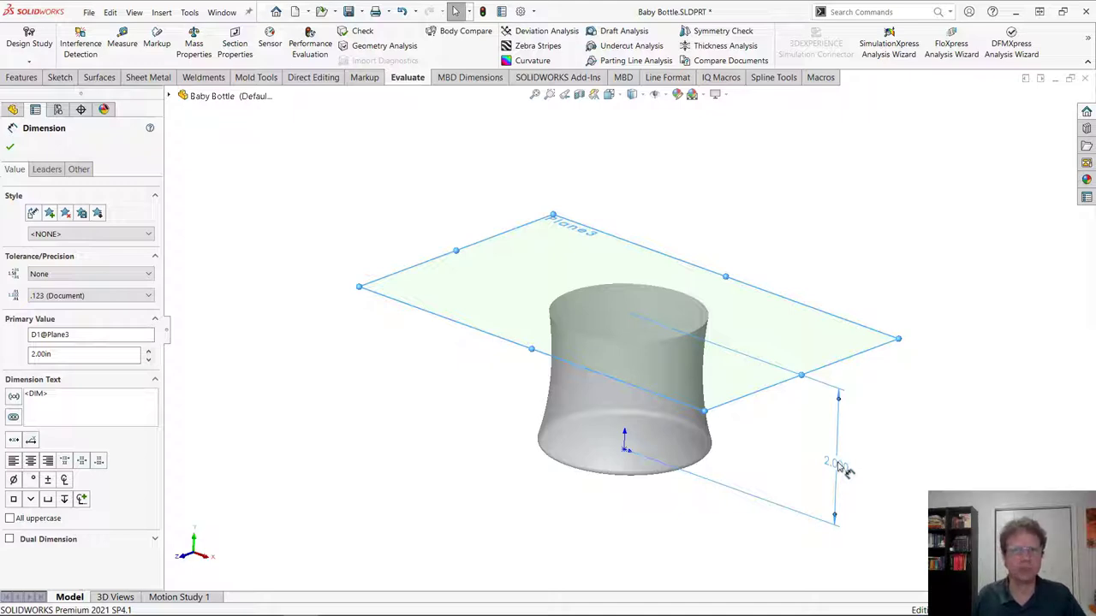
pyautogui.click(10, 148)
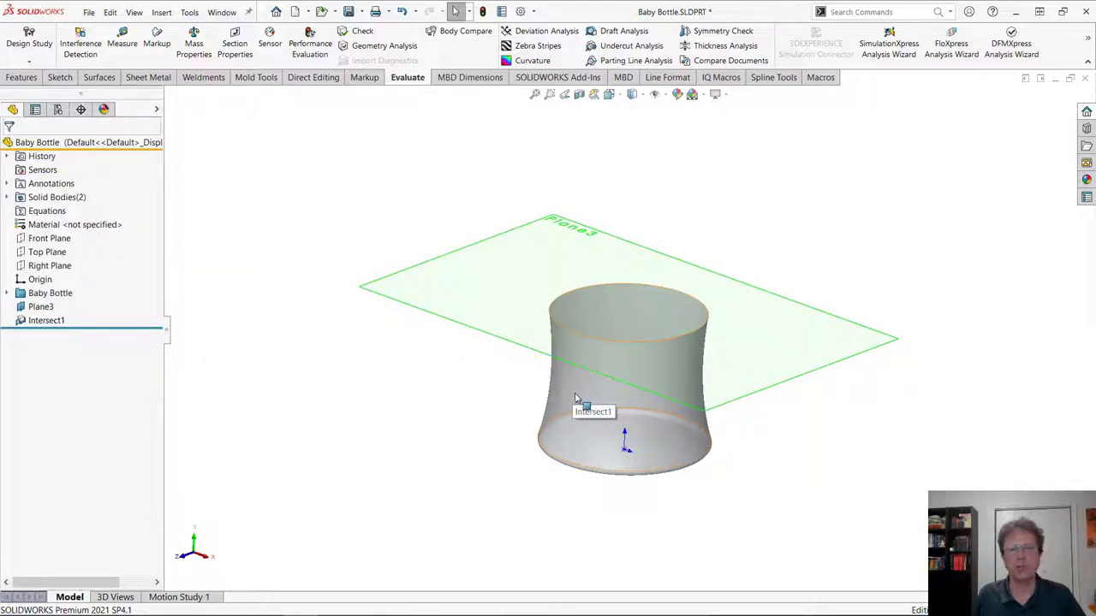
pyautogui.rightClick(31, 170)
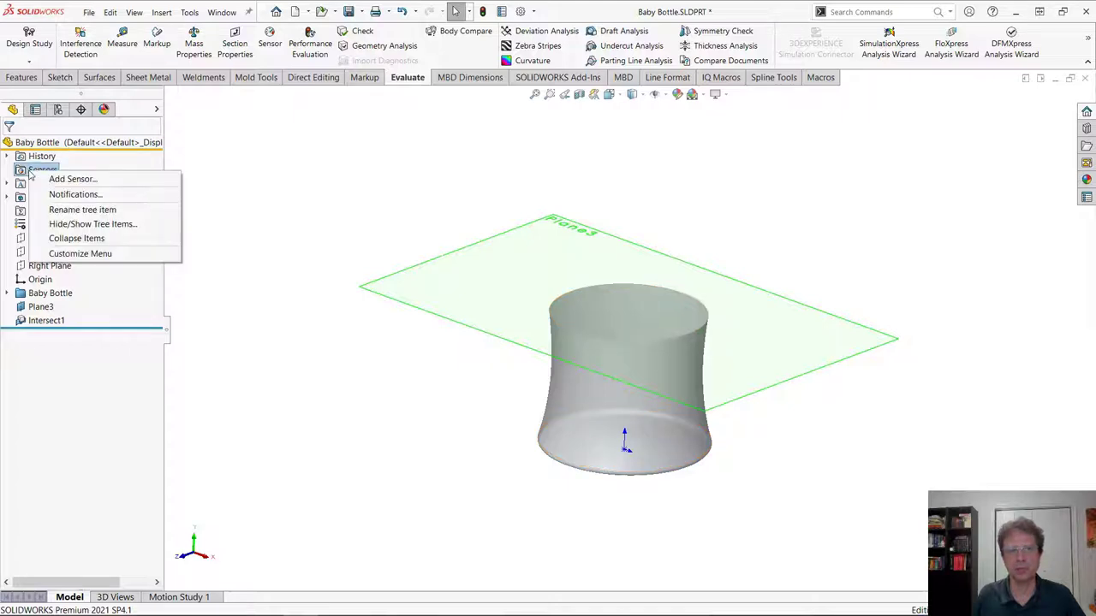
pyautogui.click(69, 179)
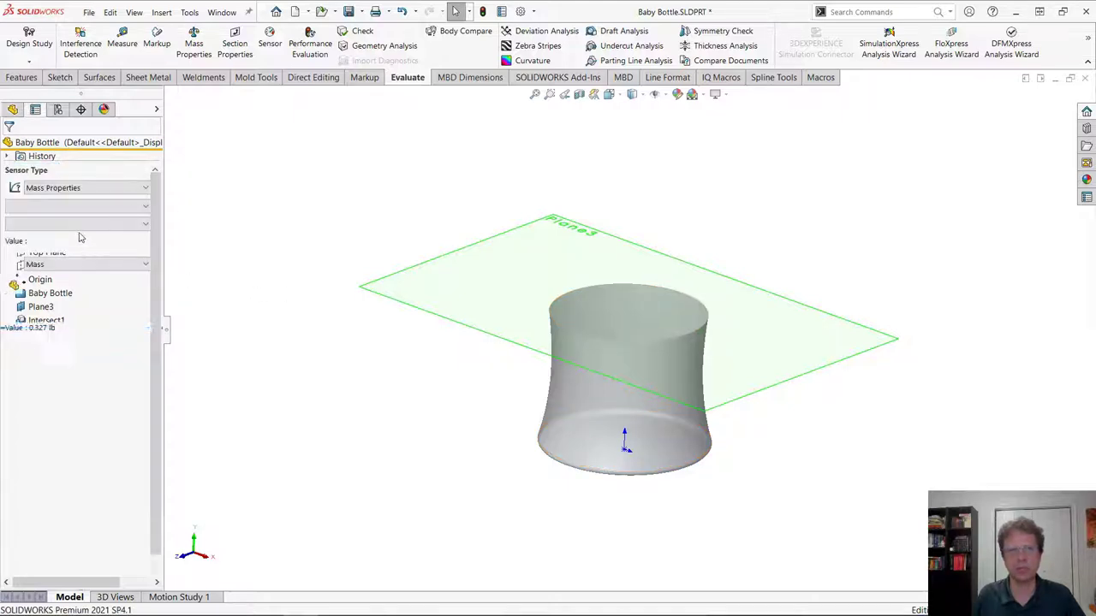
pyautogui.click(66, 230)
pyautogui.click(54, 252)
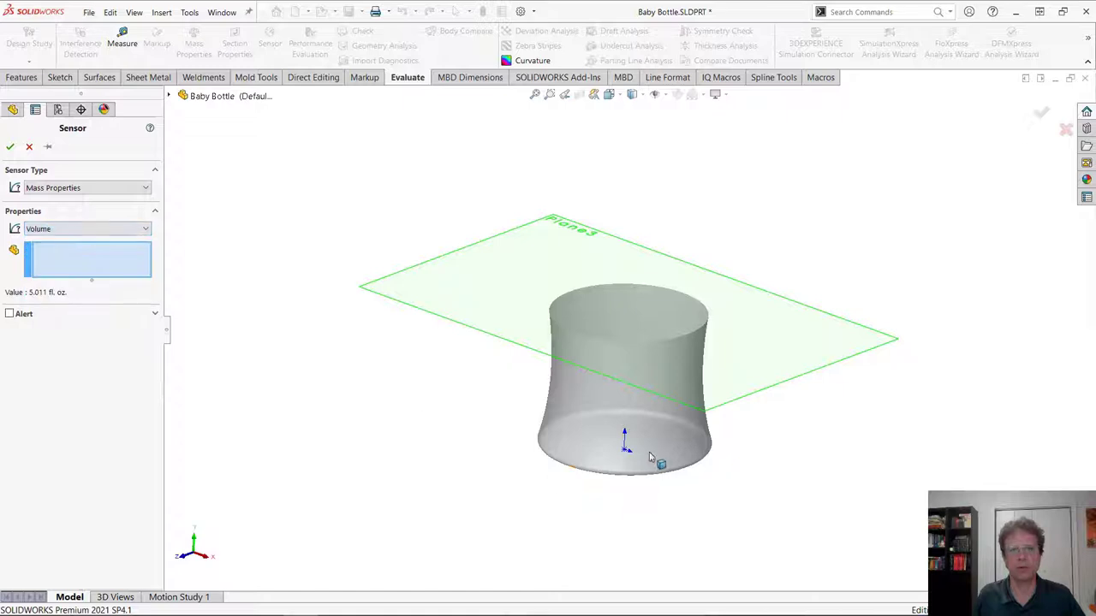
pyautogui.click(672, 447)
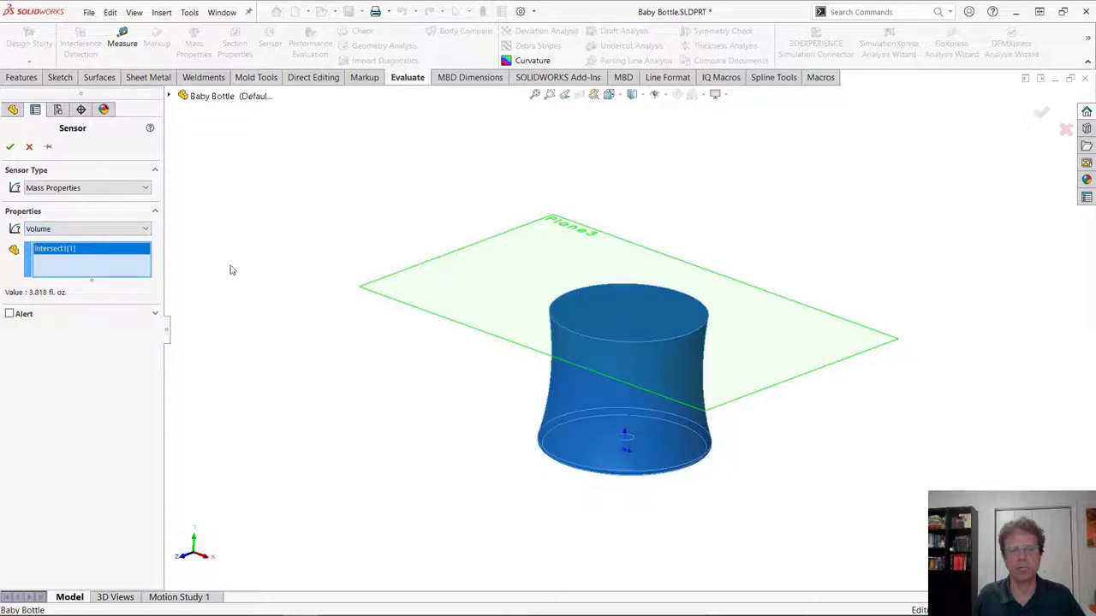
pyautogui.click(9, 146)
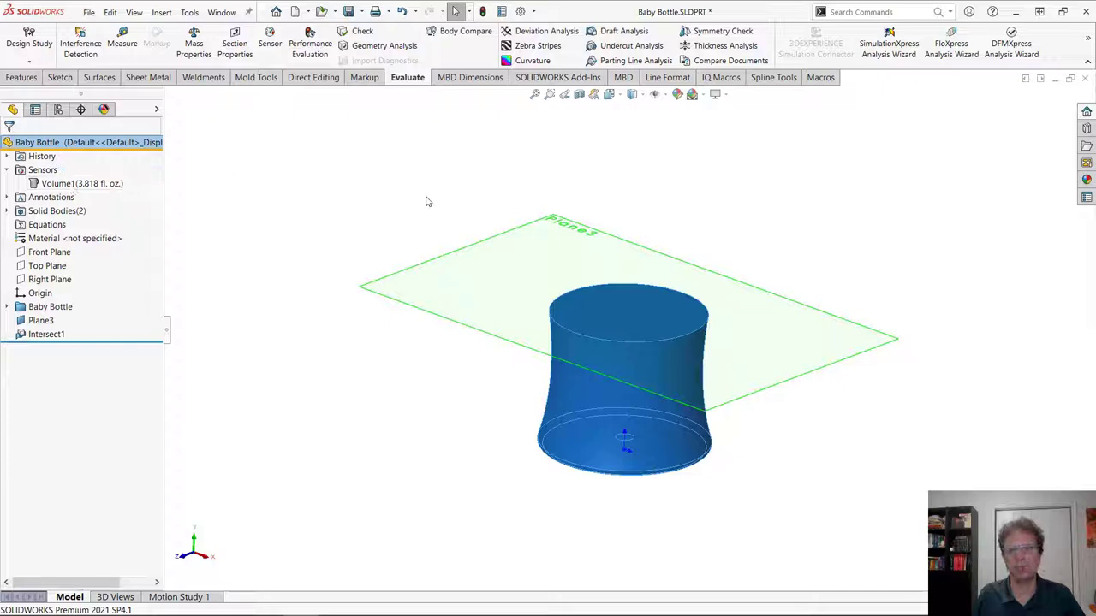
pyautogui.click(868, 364)
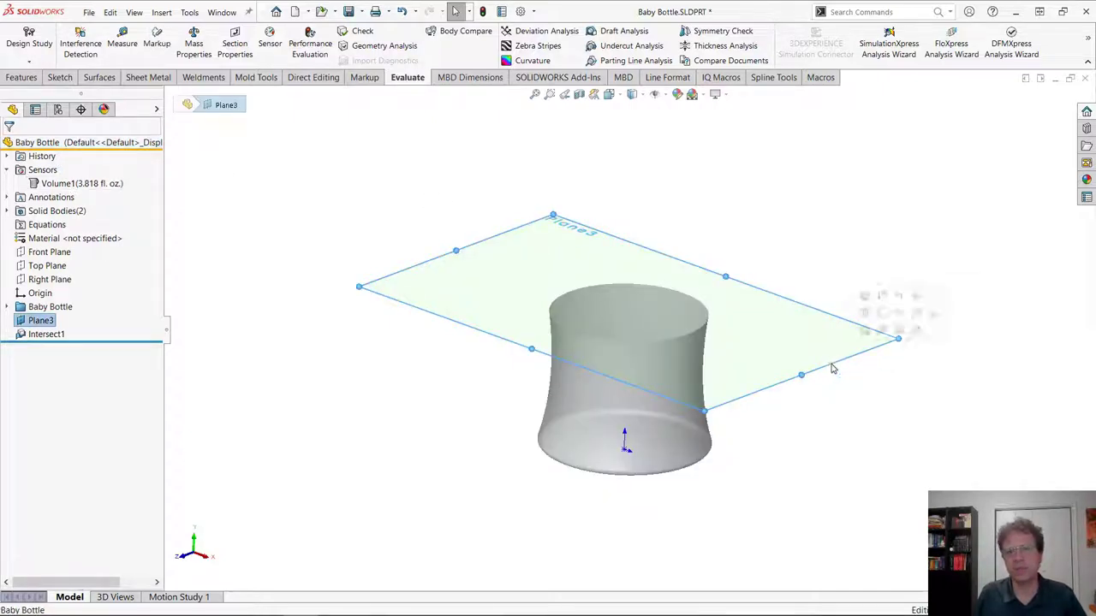
pyautogui.doubleClick(831, 367)
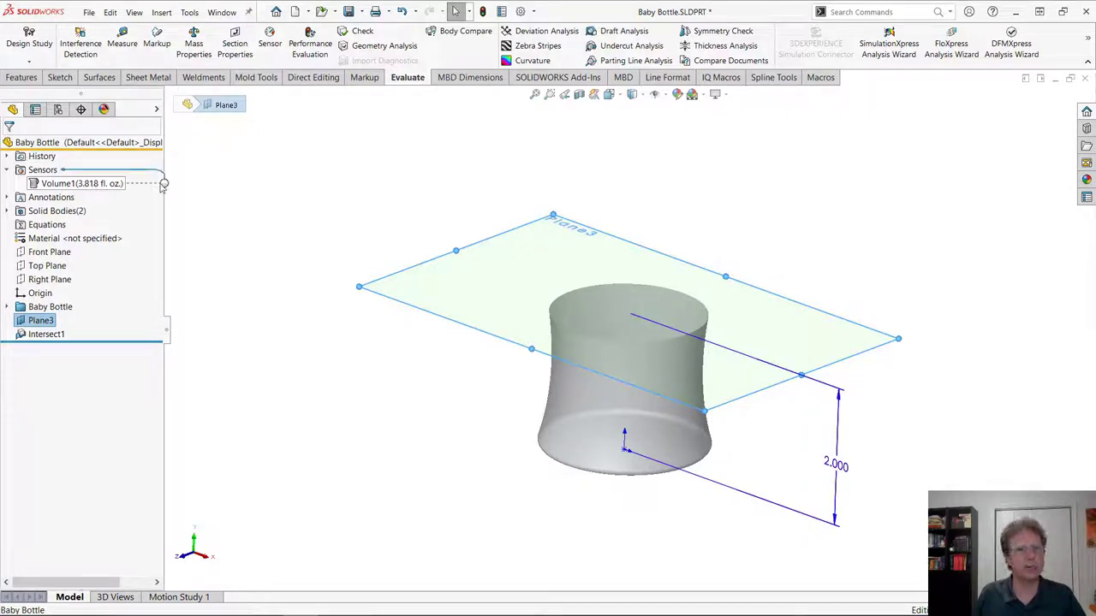
# - Create a new design study from the Motion Study tab, keeping optimization enabled
pyautogui.click(337, 181)
pyautogui.click(181, 598)
pyautogui.rightClick(189, 601)
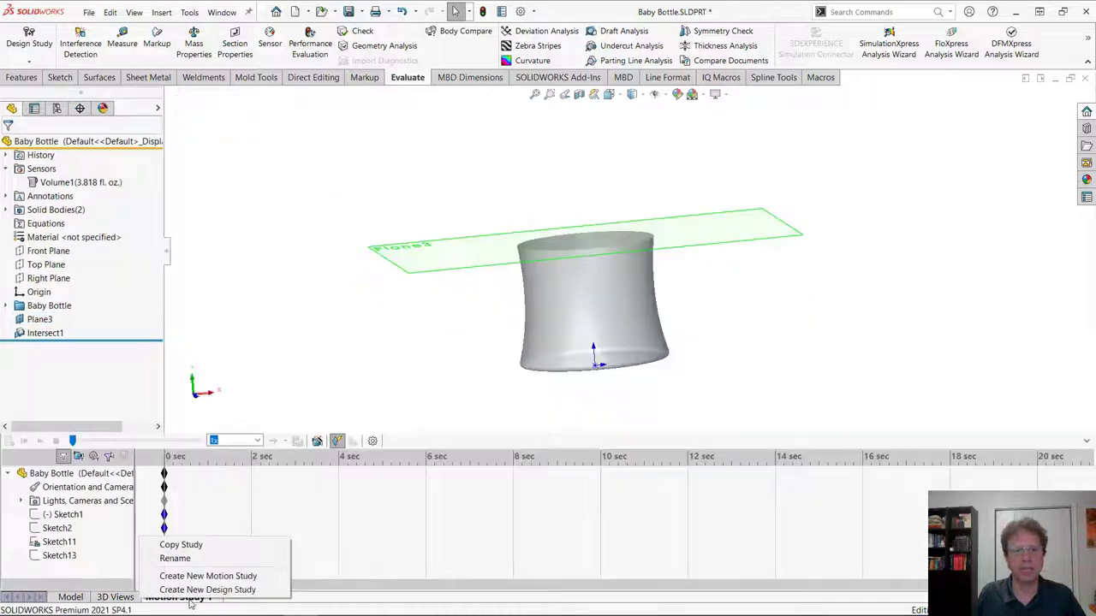
pyautogui.click(214, 590)
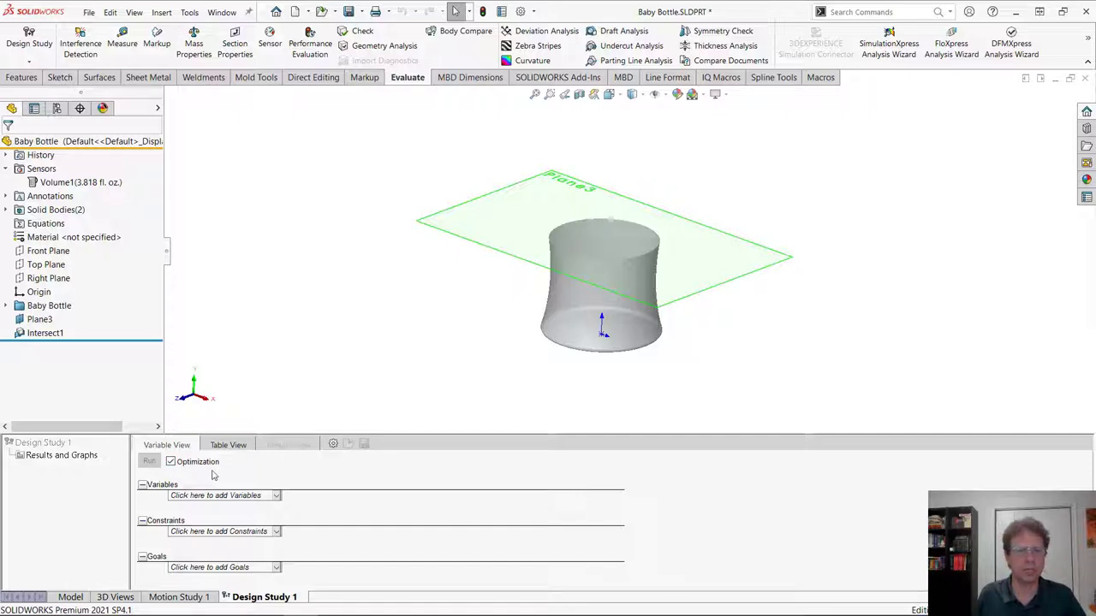
pyautogui.click(178, 464)
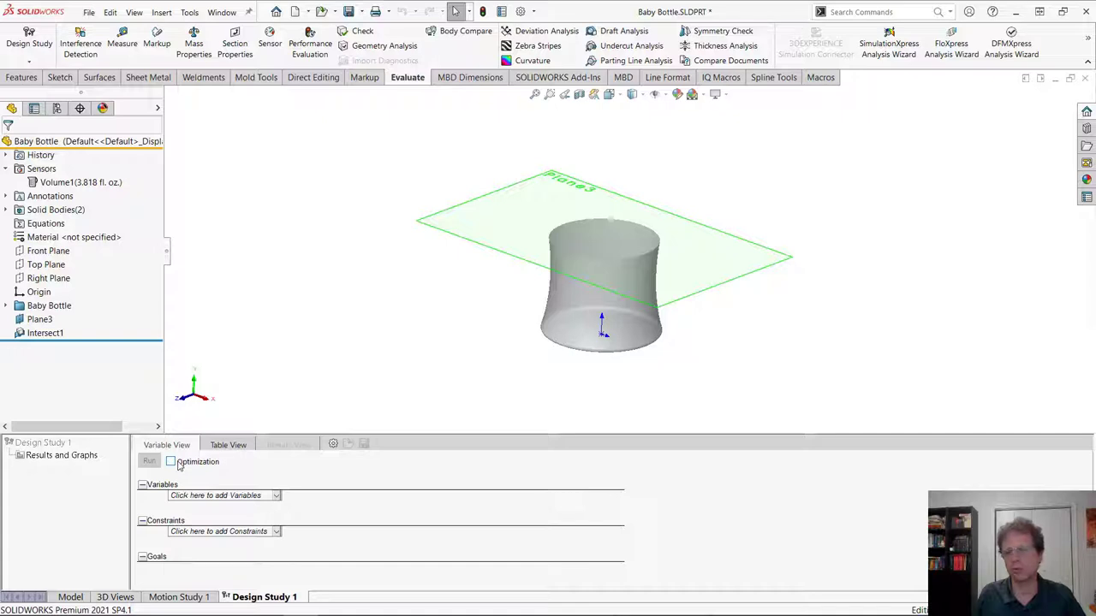
pyautogui.click(179, 464)
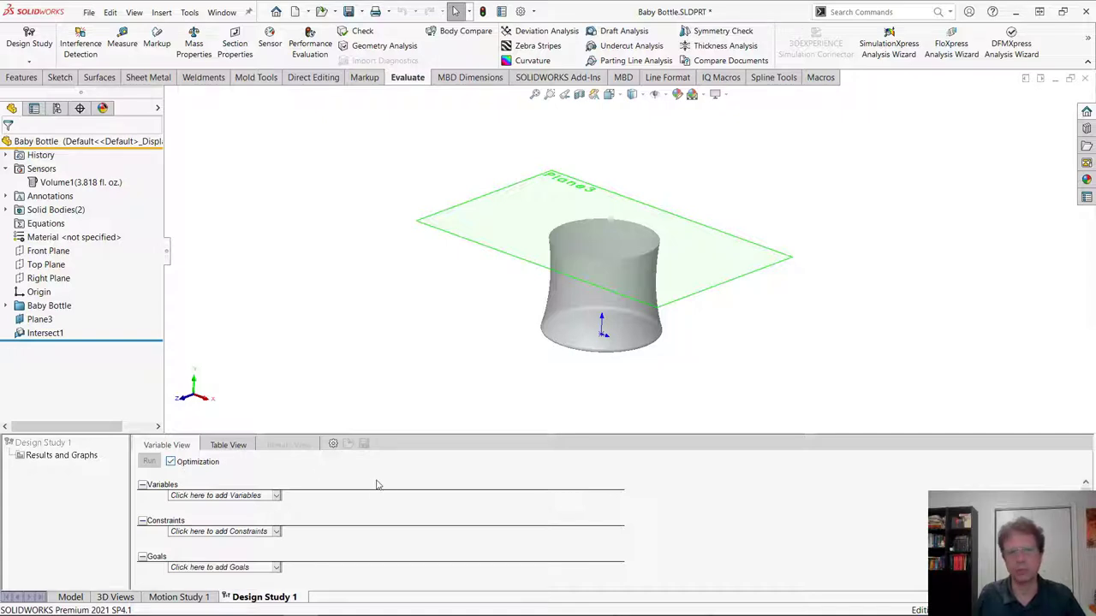
# - Add a parameter variable named Level linked to Plane3's 2.000 offset dimension
pyautogui.click(276, 498)
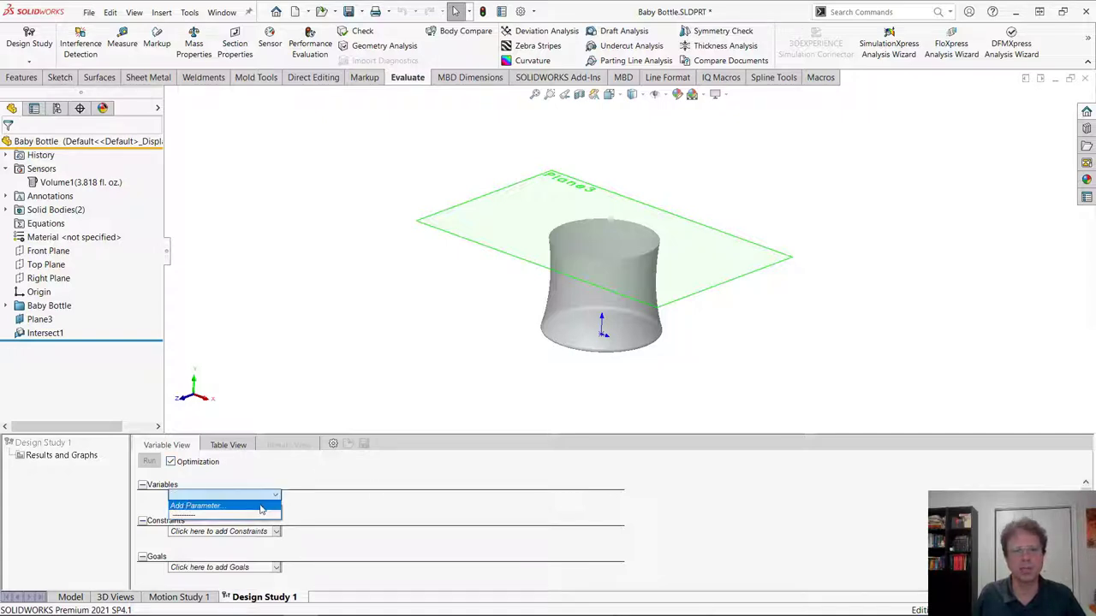
pyautogui.click(233, 507)
pyautogui.click(752, 358)
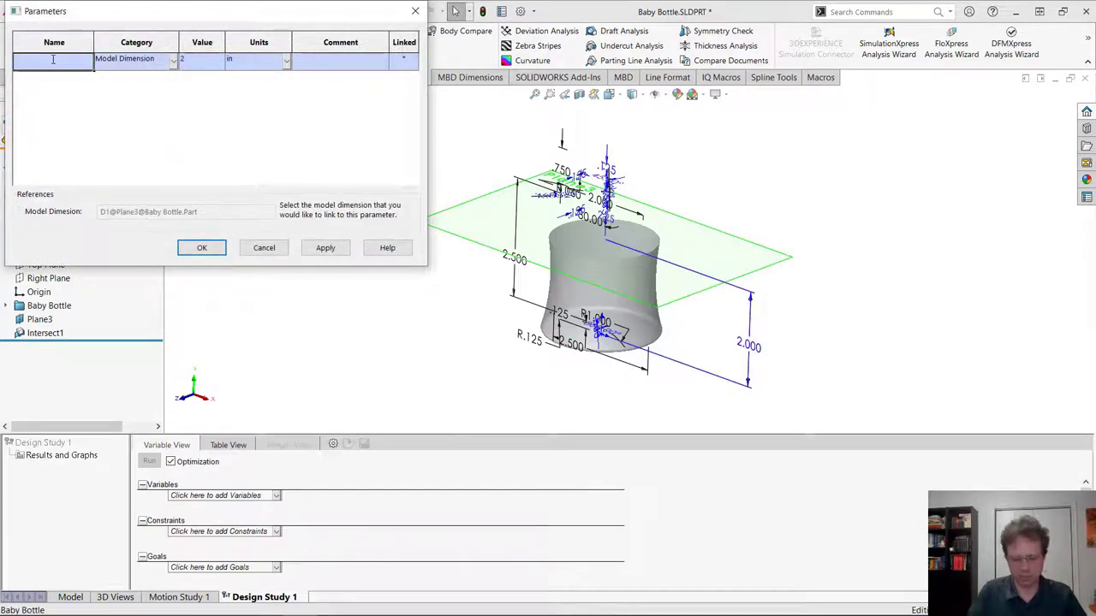
pyautogui.write('H')
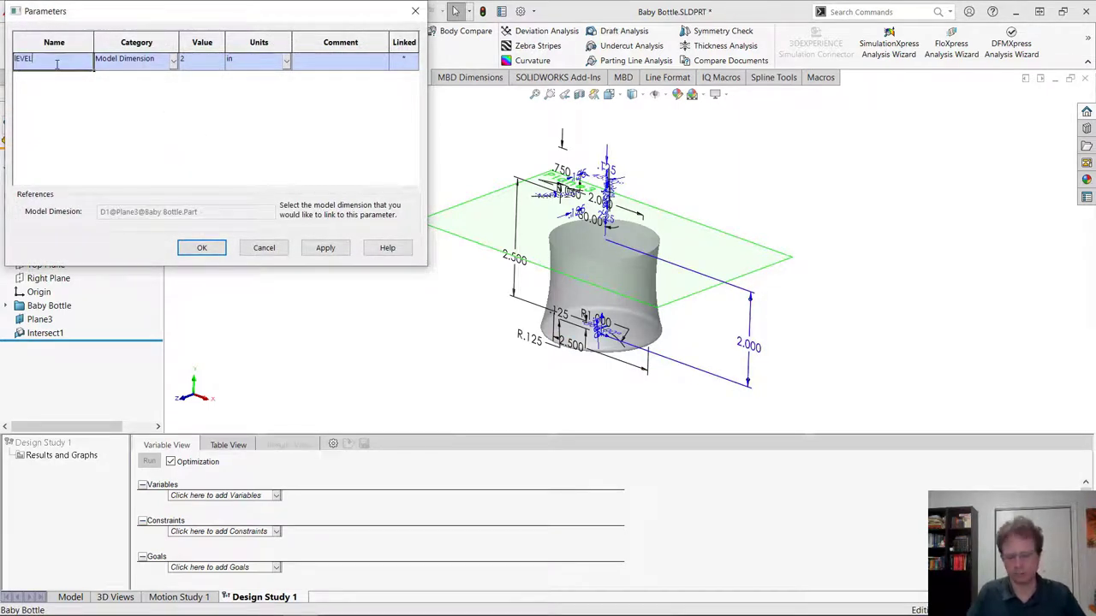
pyautogui.press('BackSpace')
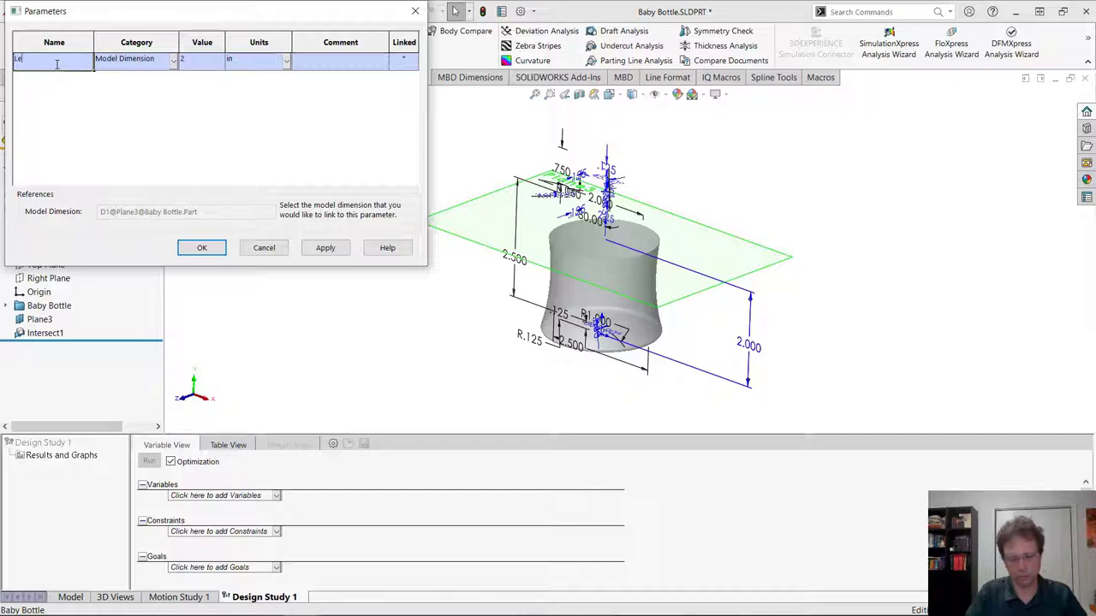
pyautogui.click(214, 249)
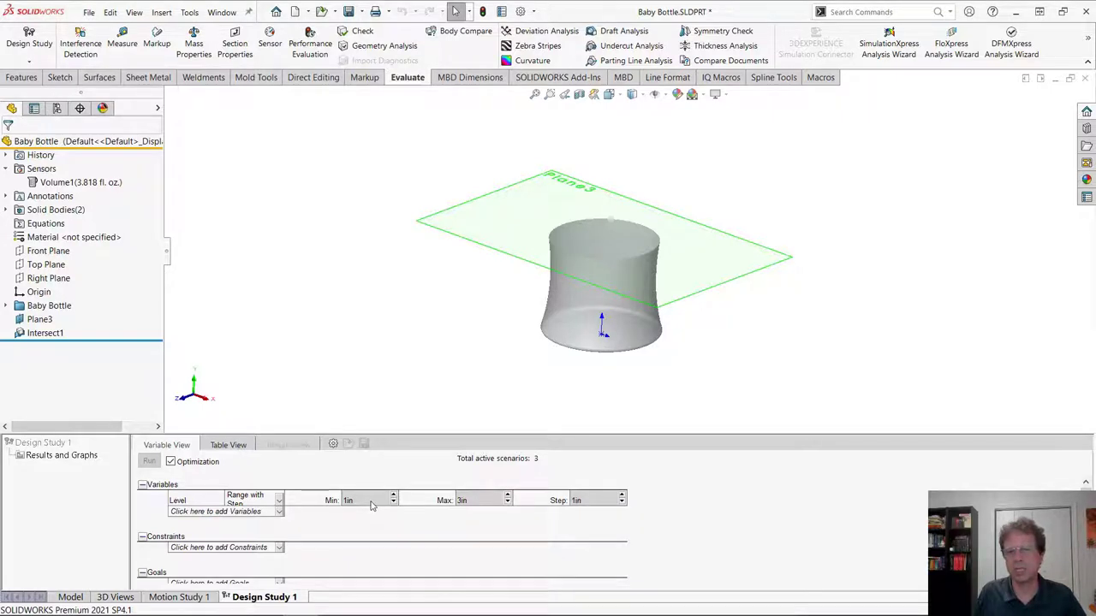
# - Set the Level range to run from 1in to 2in in 0.1in steps
pyautogui.click(473, 502)
pyautogui.write('2')
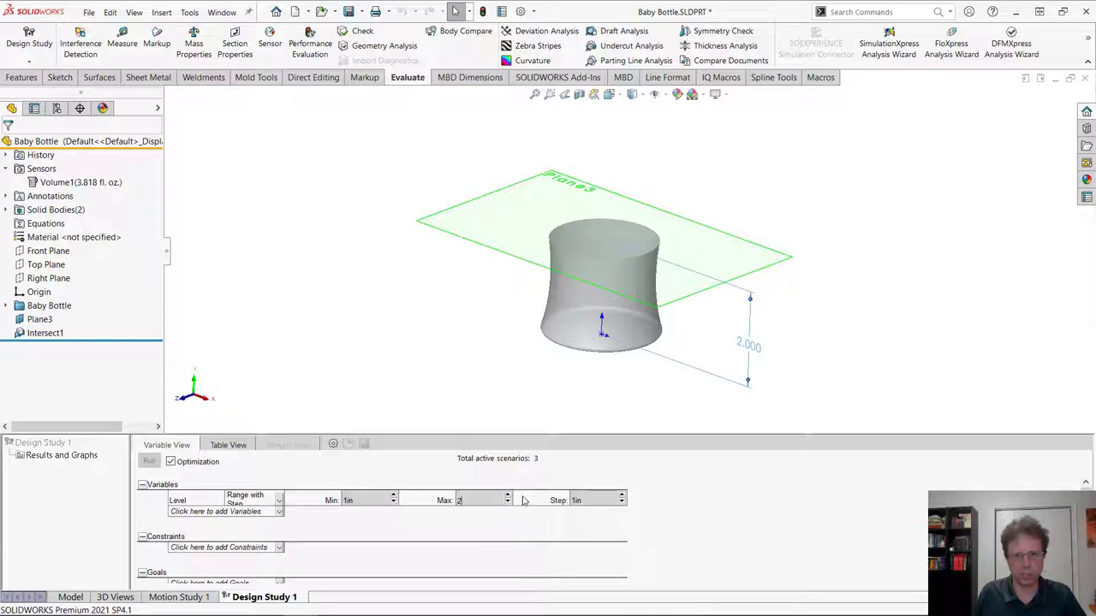
pyautogui.click(587, 501)
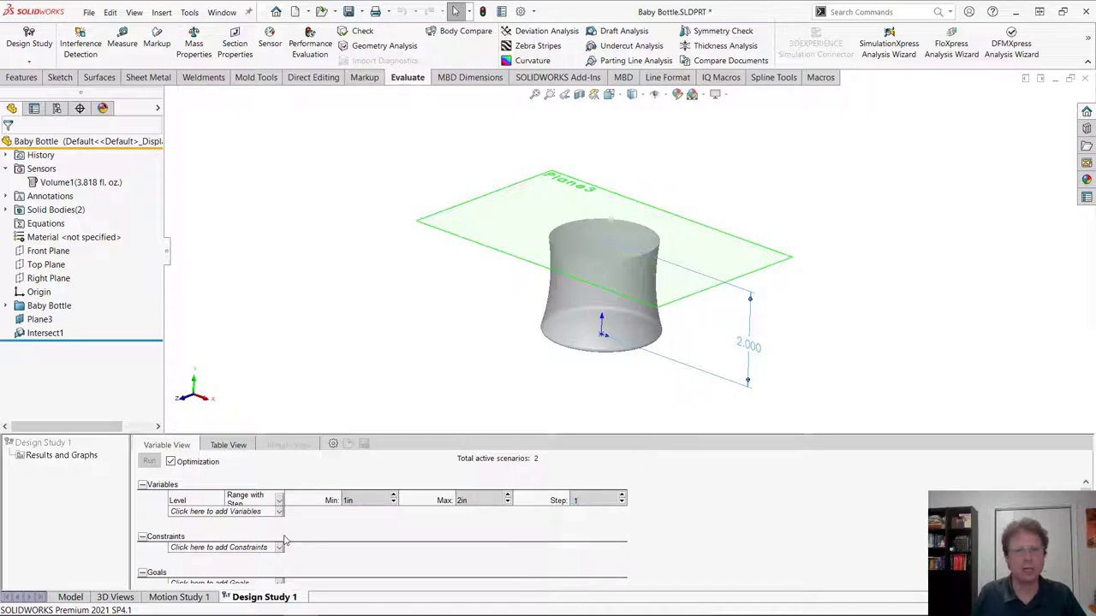
pyautogui.click(279, 586)
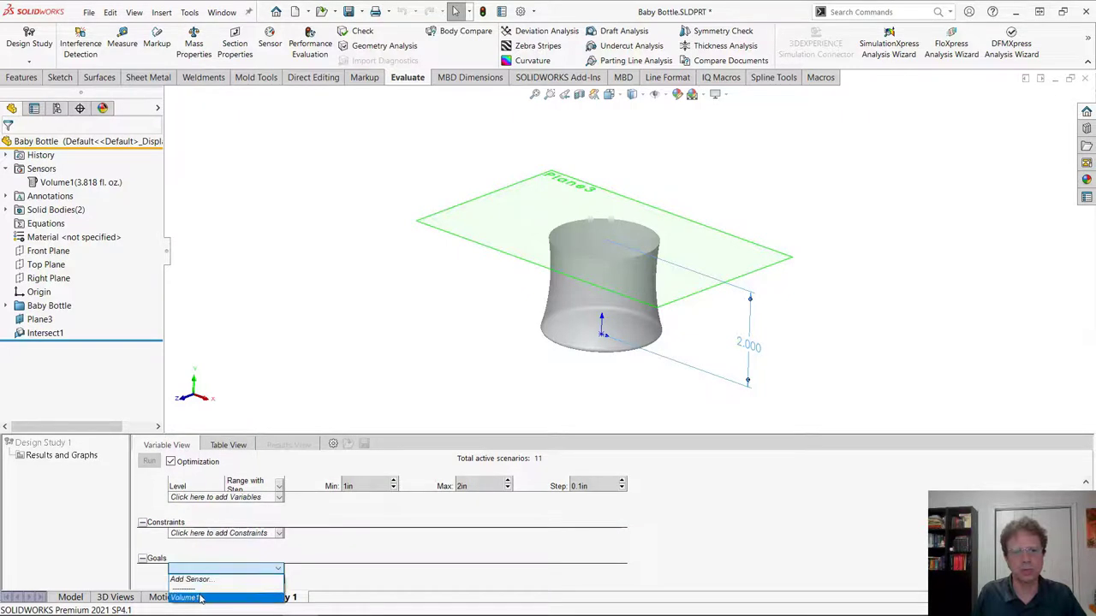
# - Make Volume1 the study goal, close to 3 fl. oz., and run the study
pyautogui.click(200, 598)
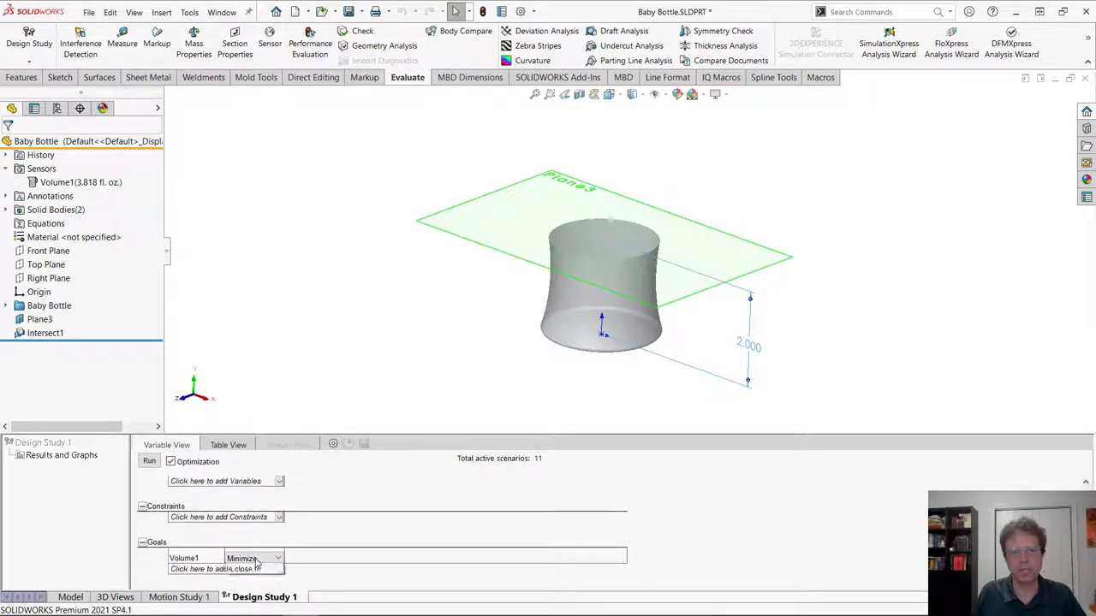
pyautogui.click(257, 561)
pyautogui.click(246, 587)
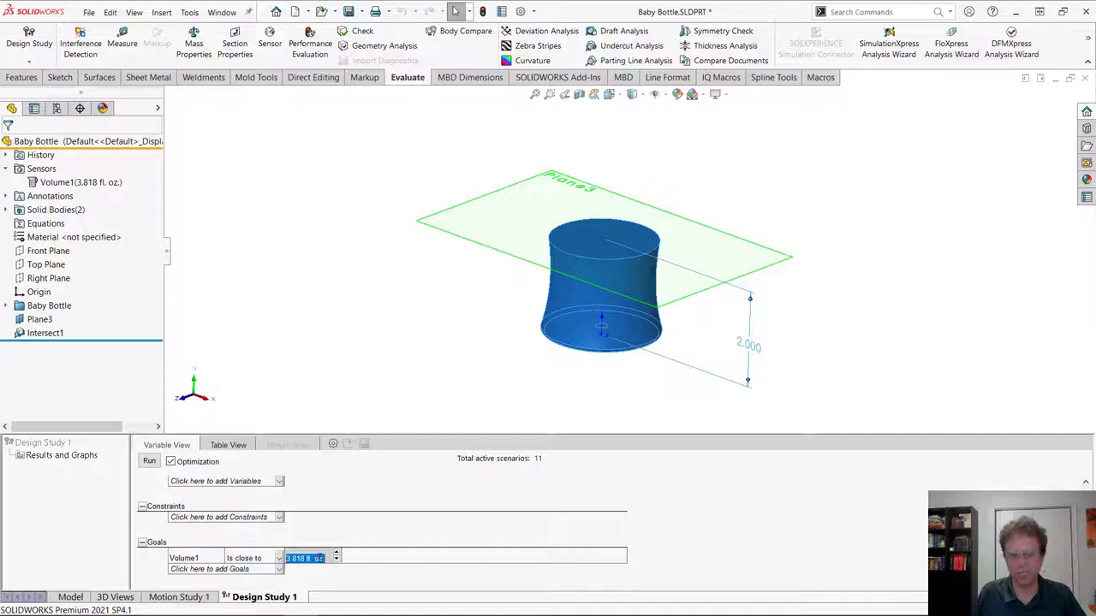
pyautogui.write('3')
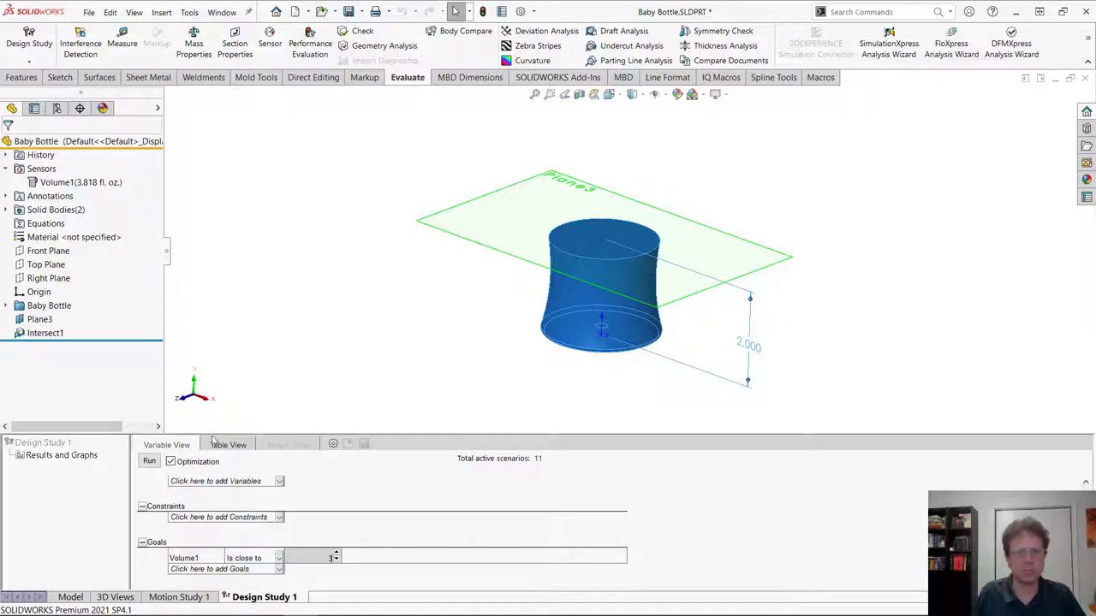
pyautogui.click(149, 461)
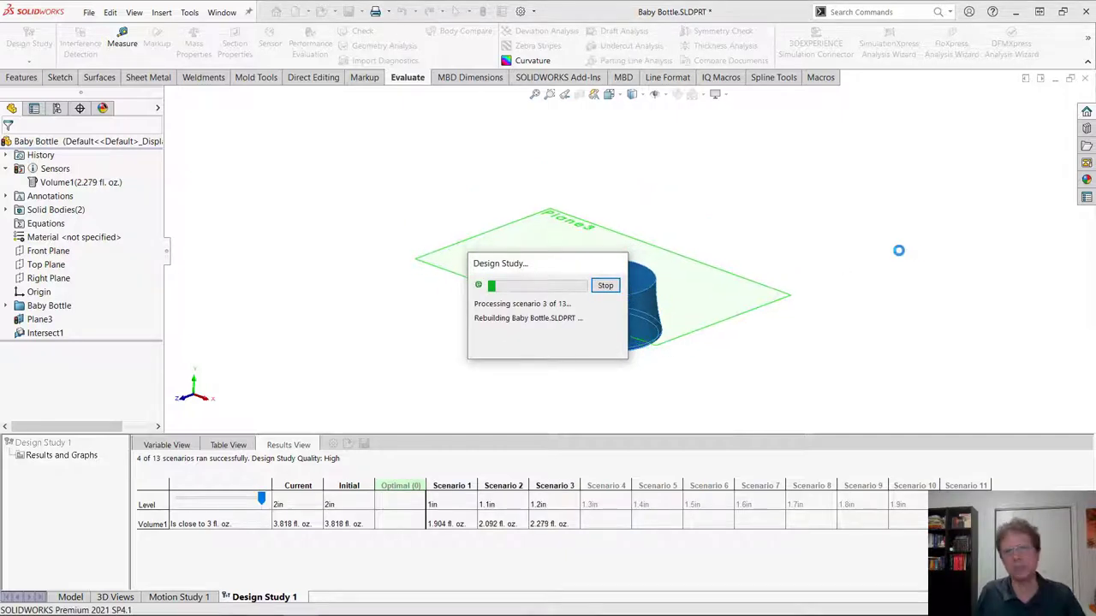
# - Let all 13 scenarios finish, noting the 1.6in optimum at 3.028 fl. oz., then return to Variable View
pyautogui.moveTo(561, 267); pyautogui.dragTo(947, 255)
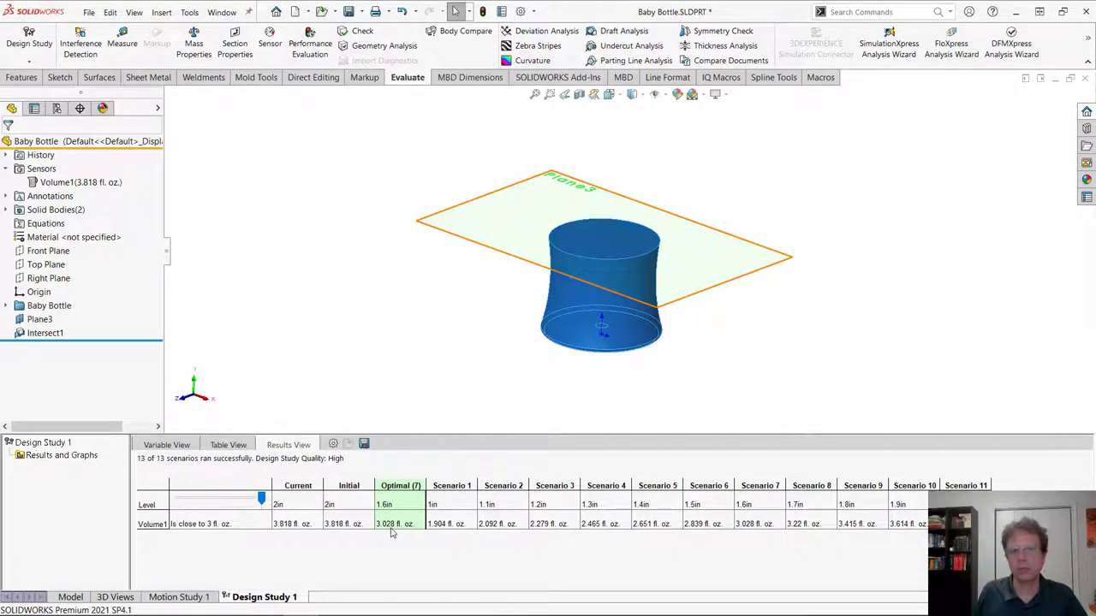
pyautogui.click(172, 445)
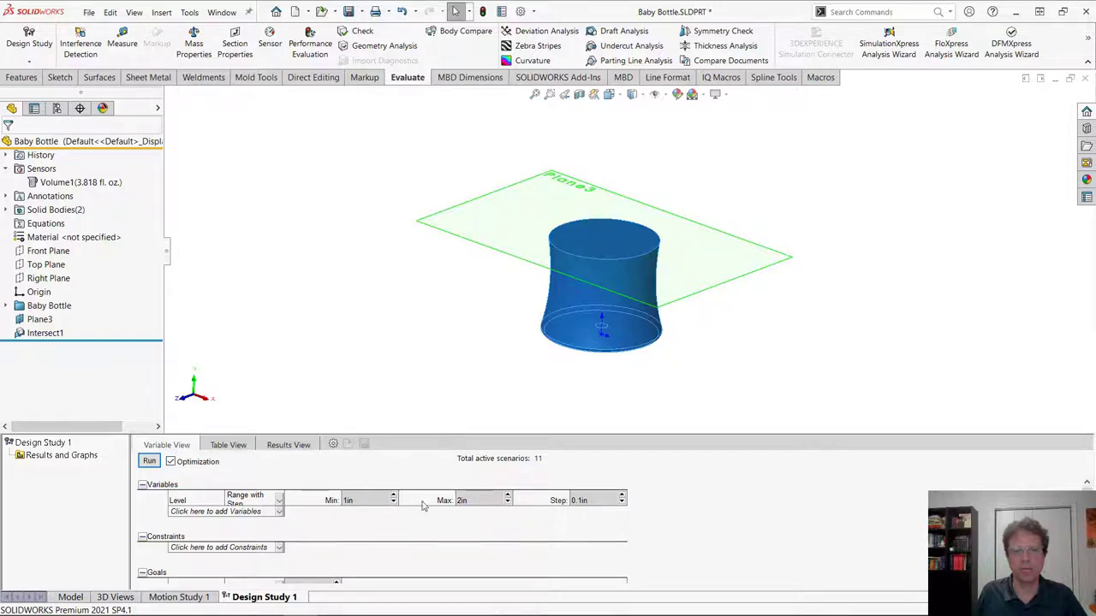
# - In Variable View, change Level's minimum to 1.5in and maximum to 1.6in
pyautogui.click(269, 446)
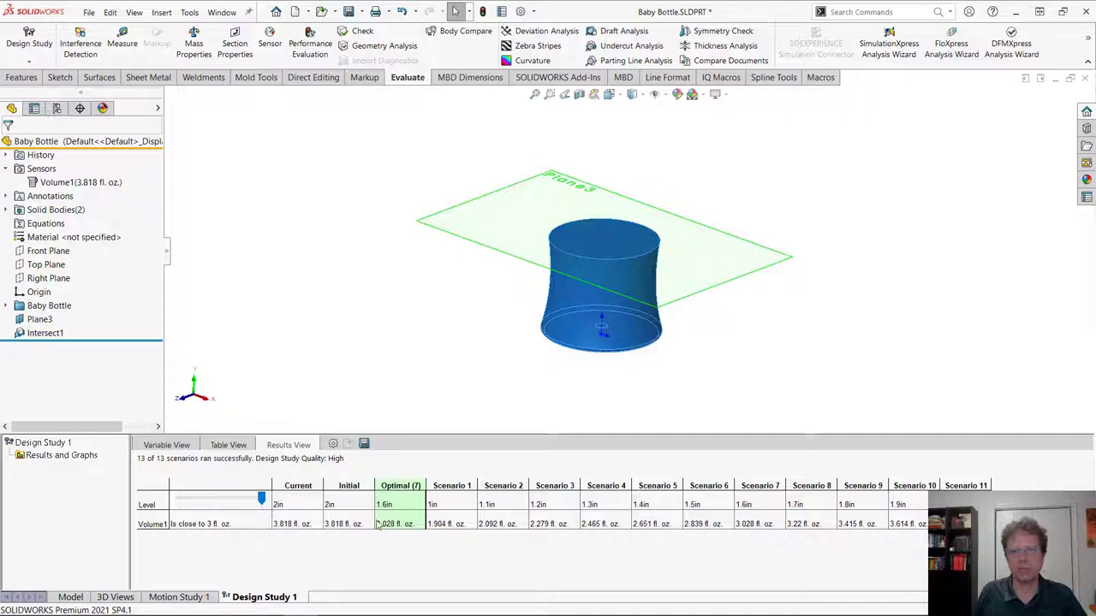
pyautogui.click(161, 445)
pyautogui.click(368, 503)
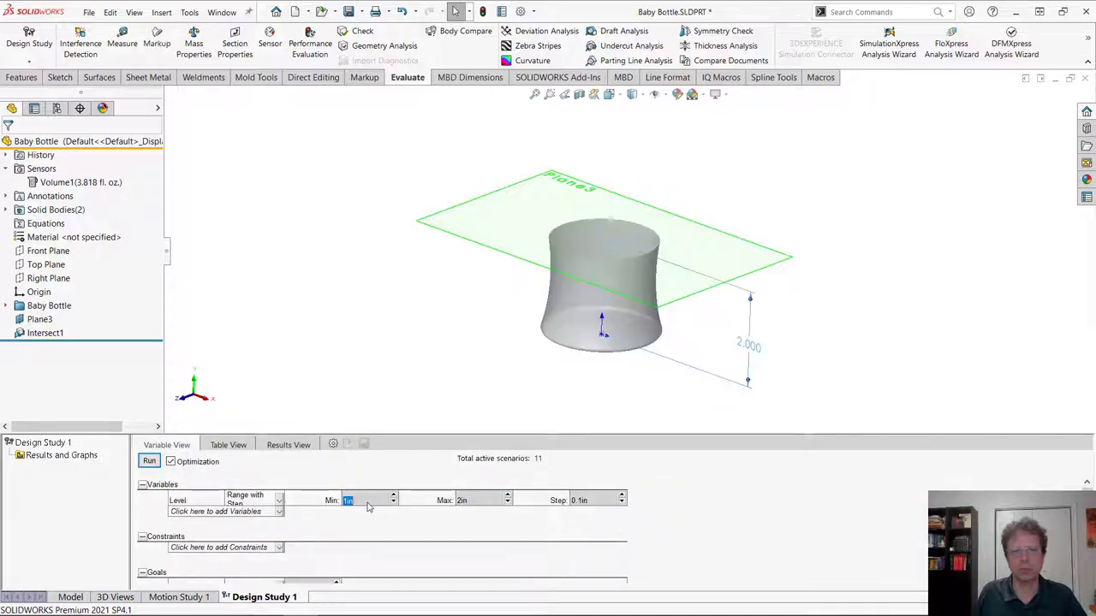
pyautogui.write('1.5')
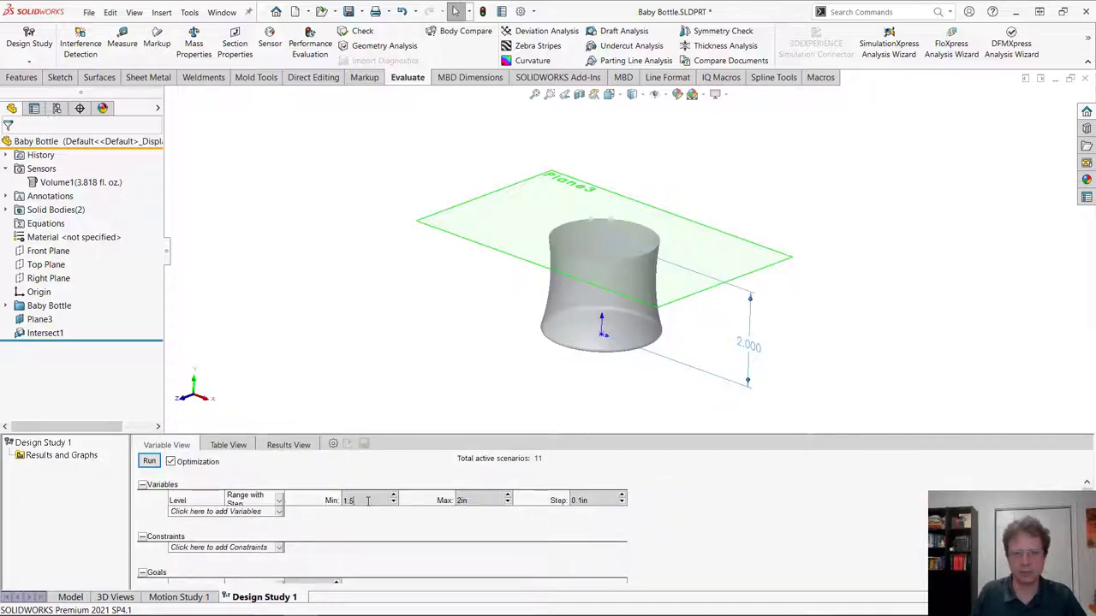
pyautogui.click(478, 504)
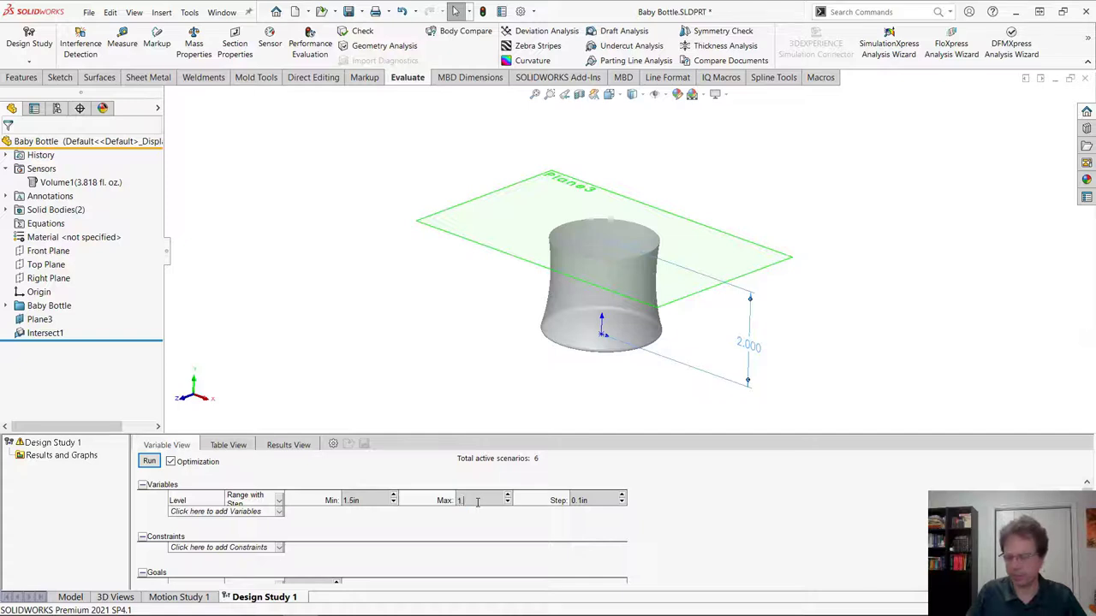
pyautogui.click(586, 501)
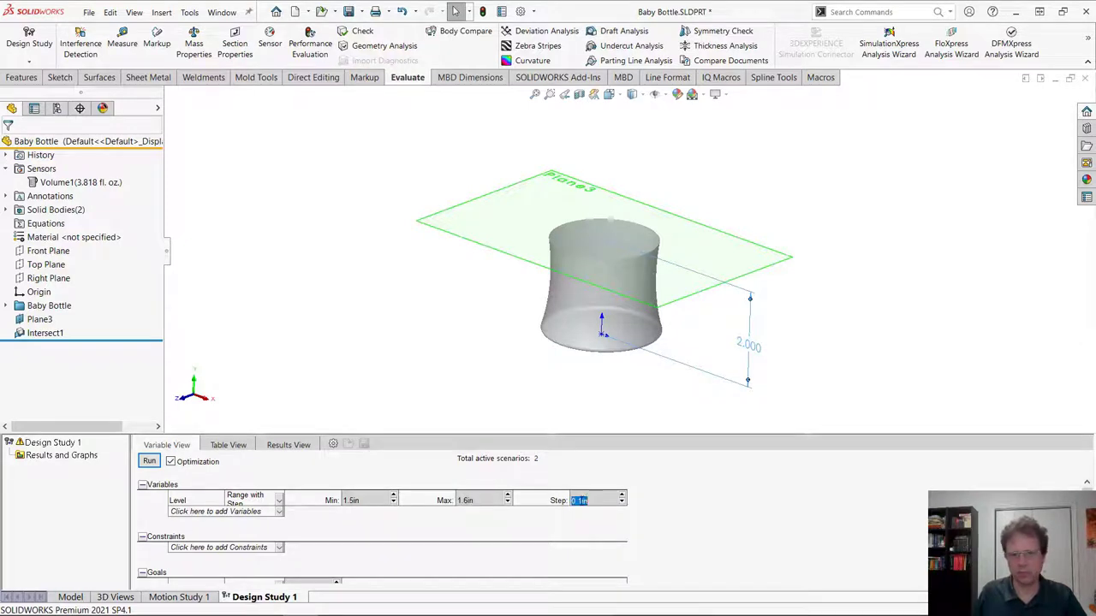
pyautogui.click(583, 501)
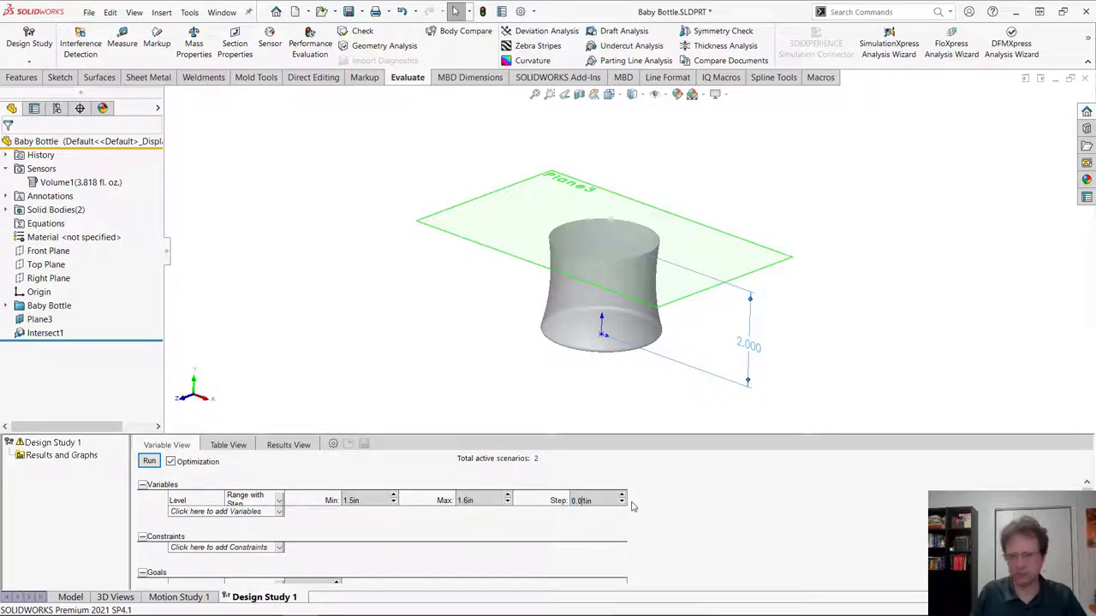
# - Rerun the study with a 0.01in step and apply the optimal 1.59in scenario
pyautogui.write('0')
pyautogui.click(149, 461)
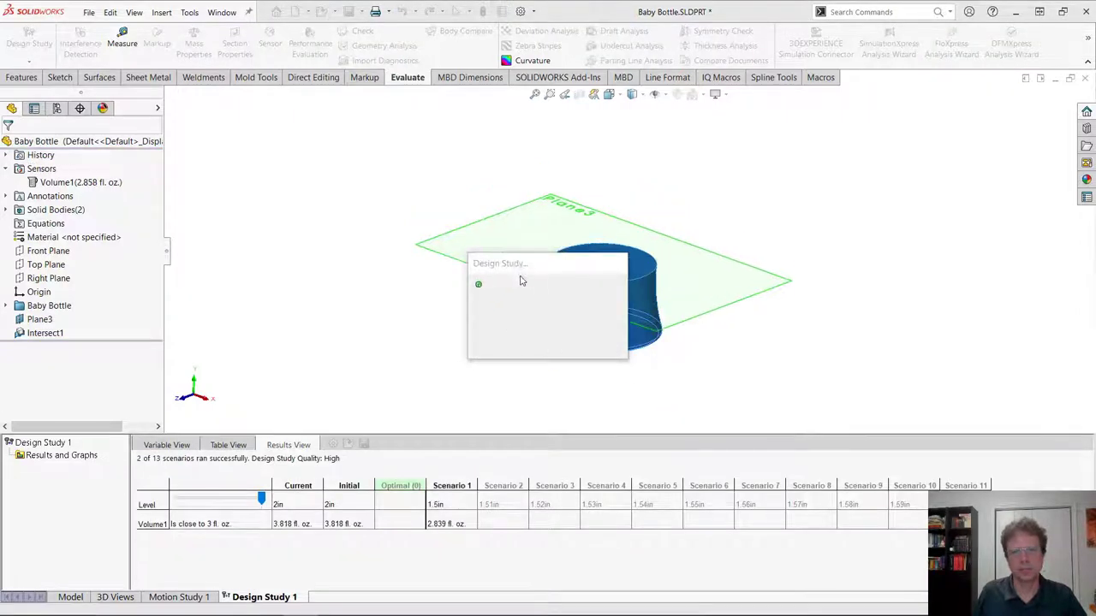
pyautogui.moveTo(525, 267); pyautogui.dragTo(935, 228)
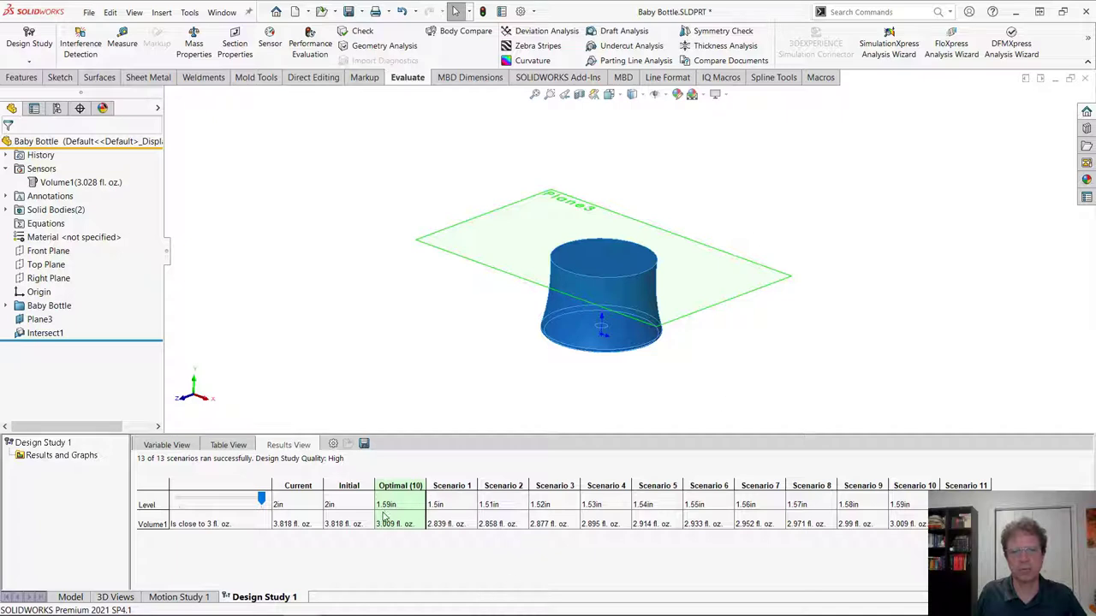
pyautogui.click(395, 497)
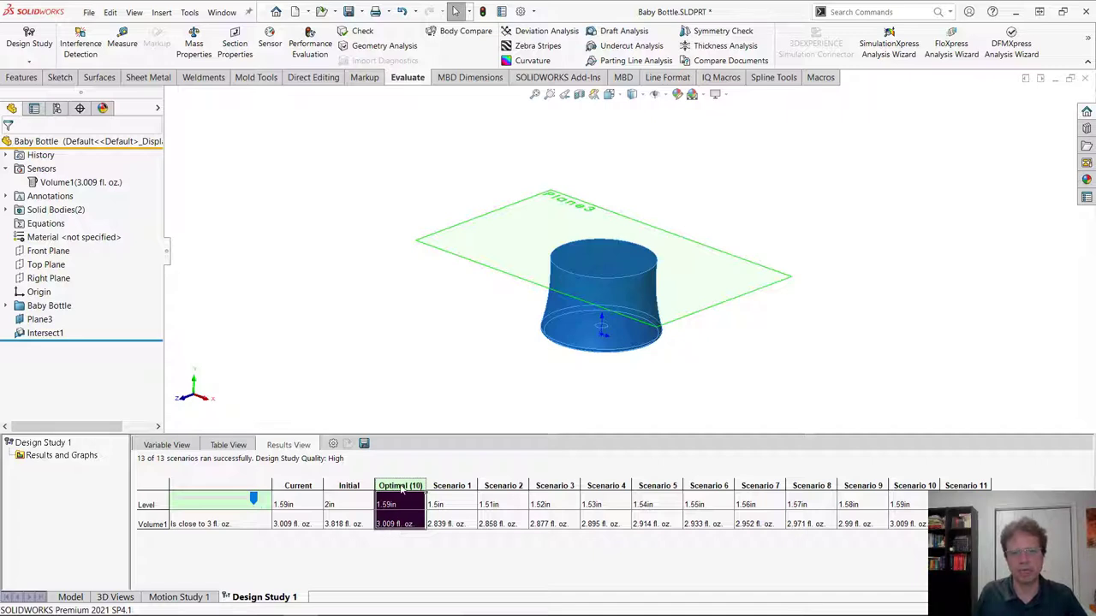
# - Confirm Plane3's offset is now 1.590 in the model, then return to Design Study 1
pyautogui.click(62, 599)
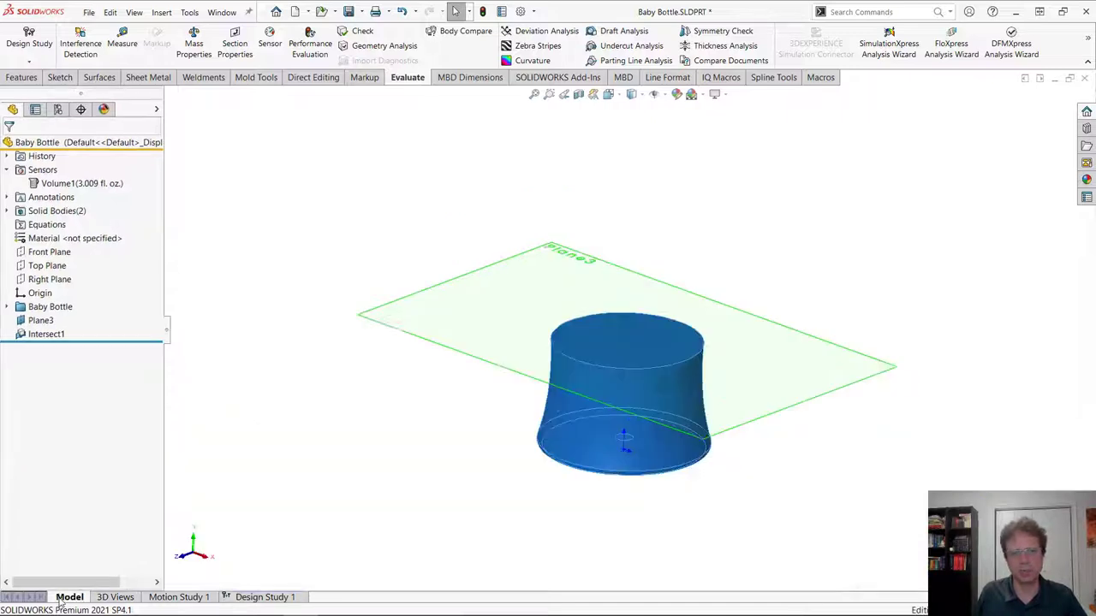
pyautogui.click(501, 365)
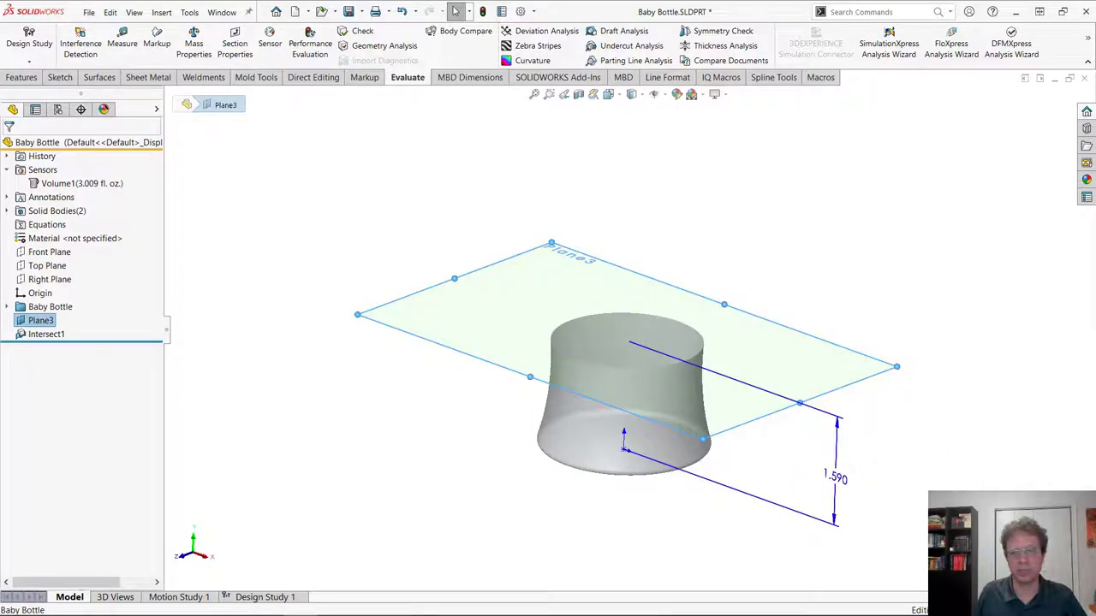
pyautogui.click(264, 597)
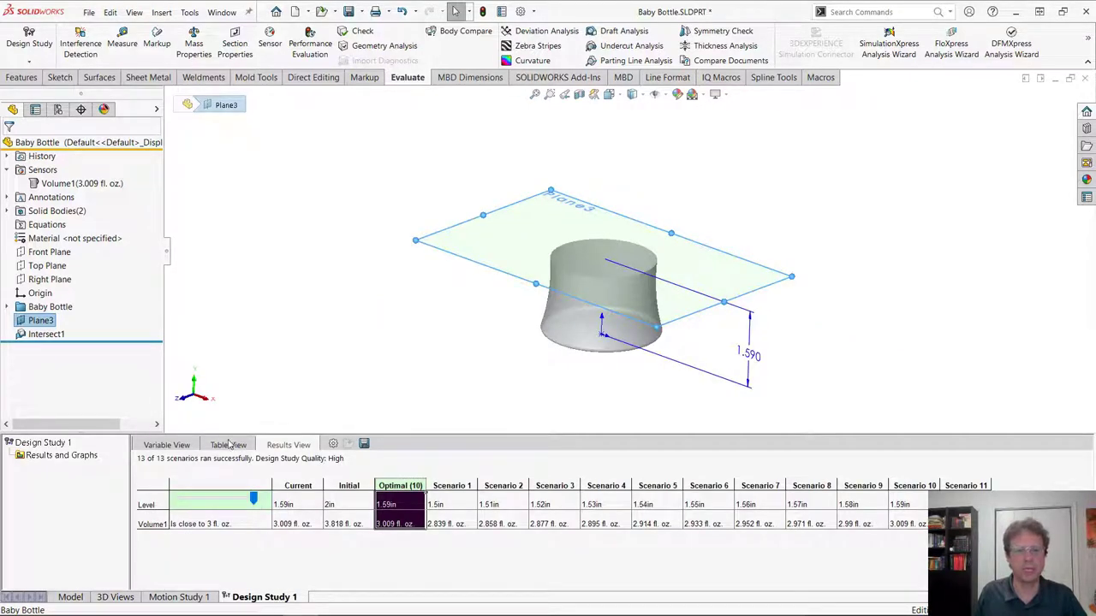
# - Delete the Volume1 goal and turn off optimization for the design study
pyautogui.click(174, 447)
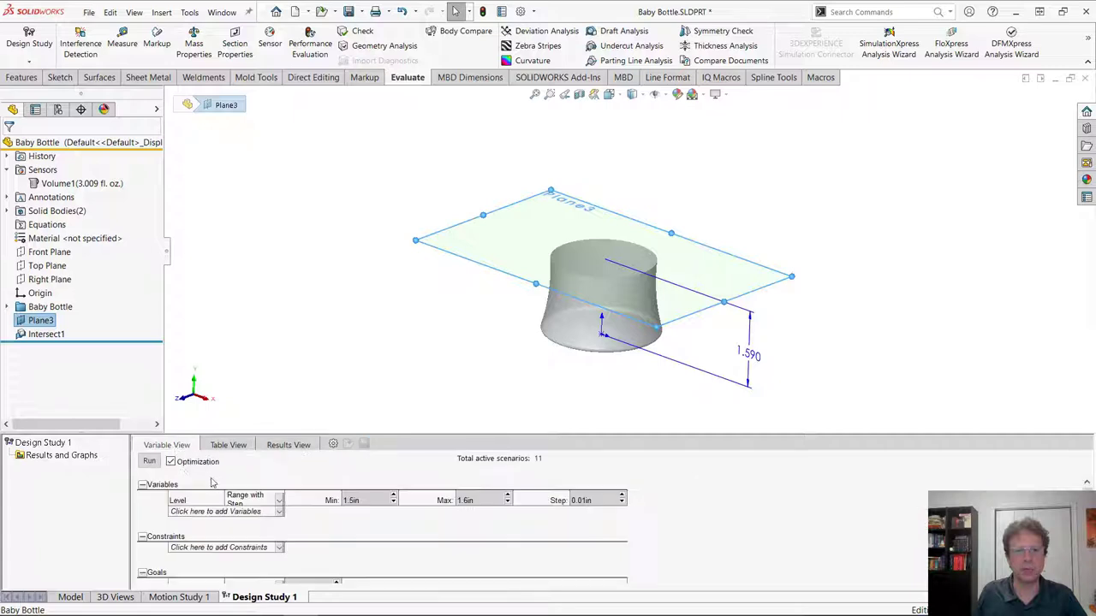
pyautogui.click(171, 462)
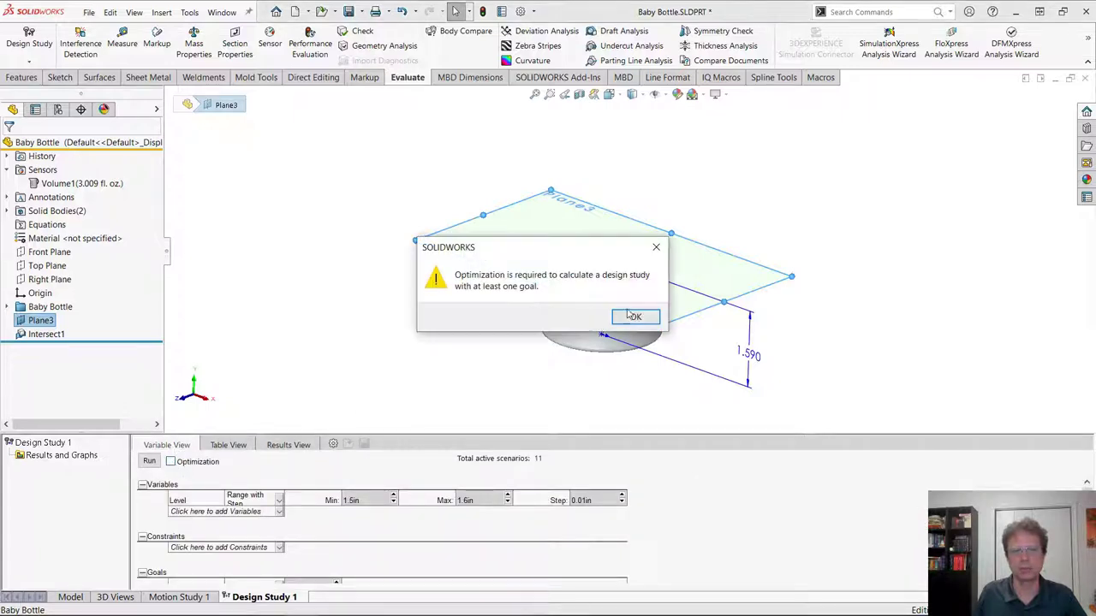
pyautogui.click(633, 317)
pyautogui.scroll(-1, 219, 556)
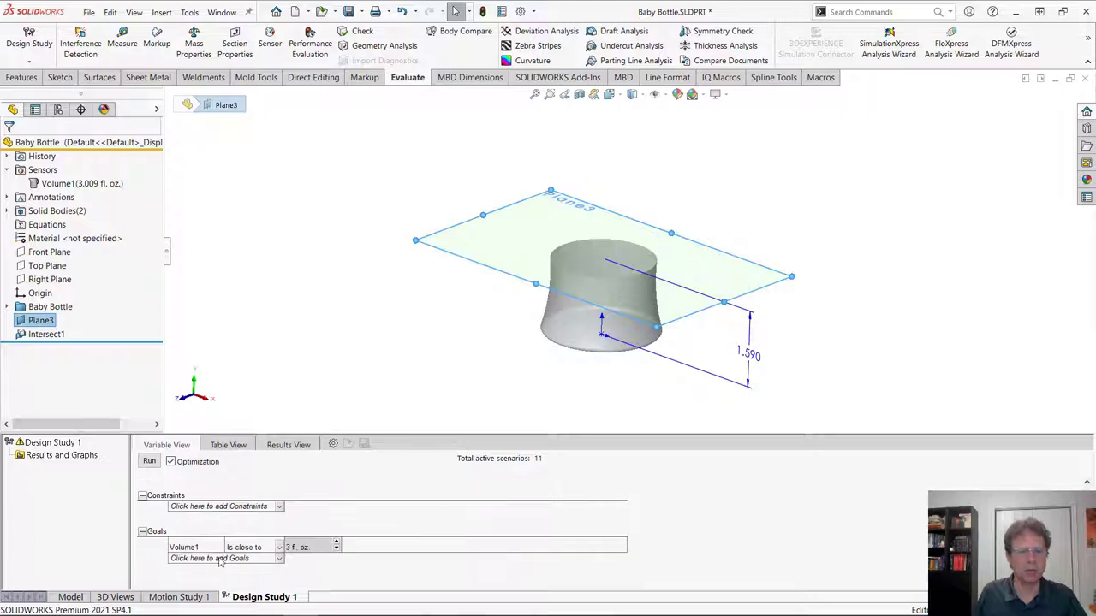
pyautogui.rightClick(183, 554)
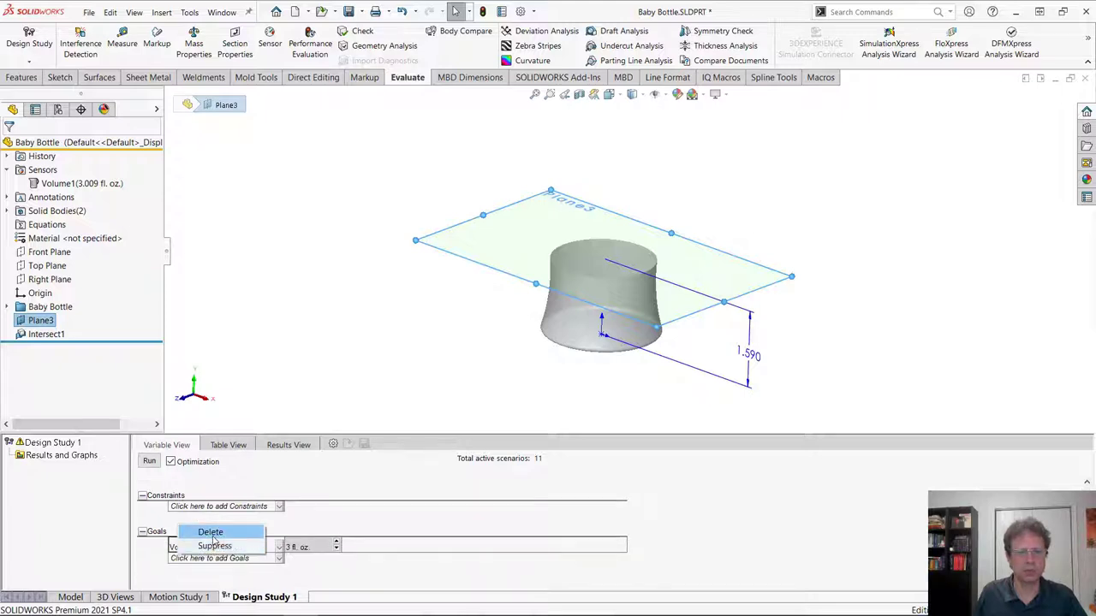
pyautogui.click(202, 531)
pyautogui.click(170, 462)
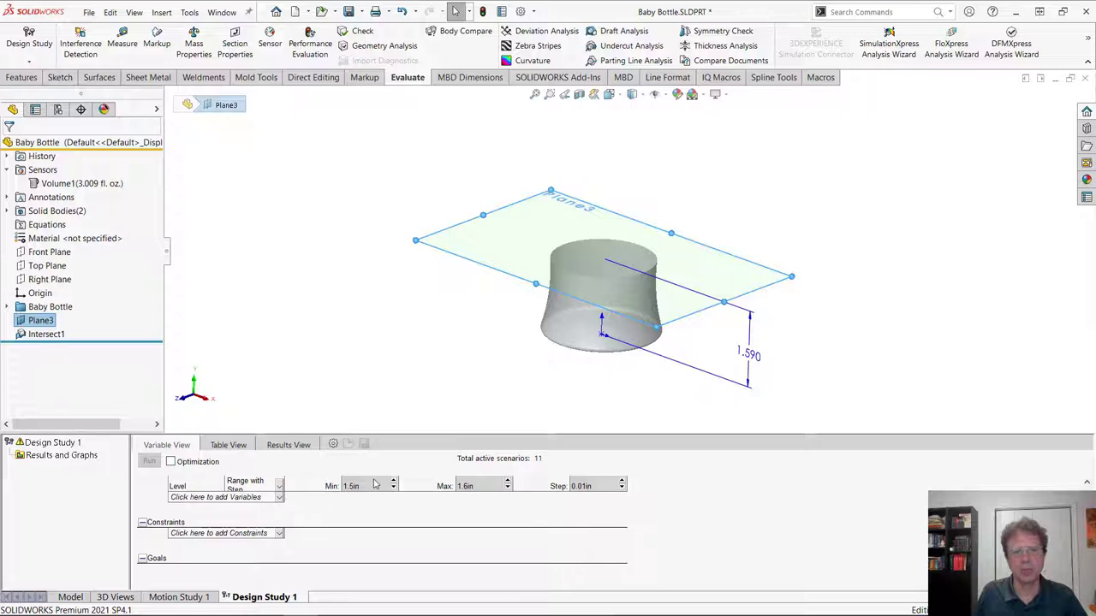
# - Add Volume1 as a Monitor Only constraint, run the study, and apply the 1.59in Scenario 10
pyautogui.click(279, 533)
pyautogui.click(224, 559)
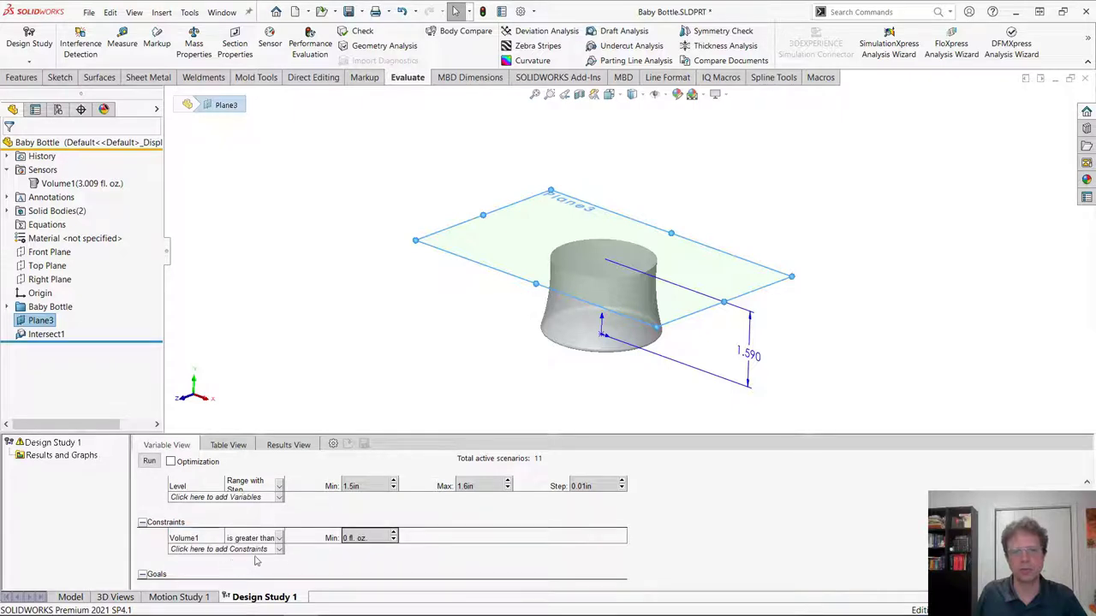
pyautogui.click(279, 539)
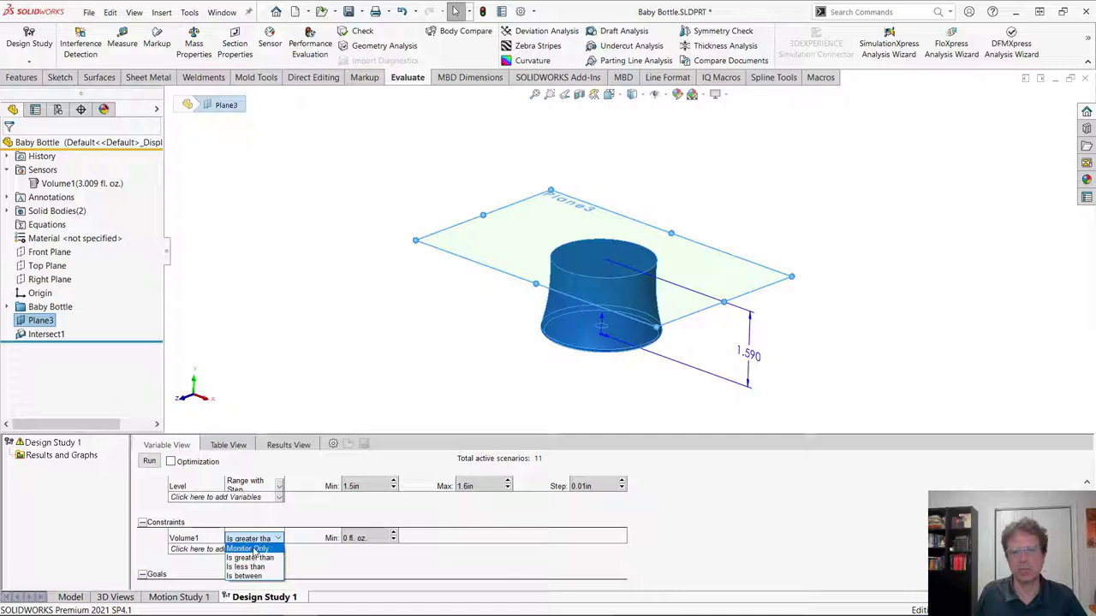
pyautogui.click(247, 549)
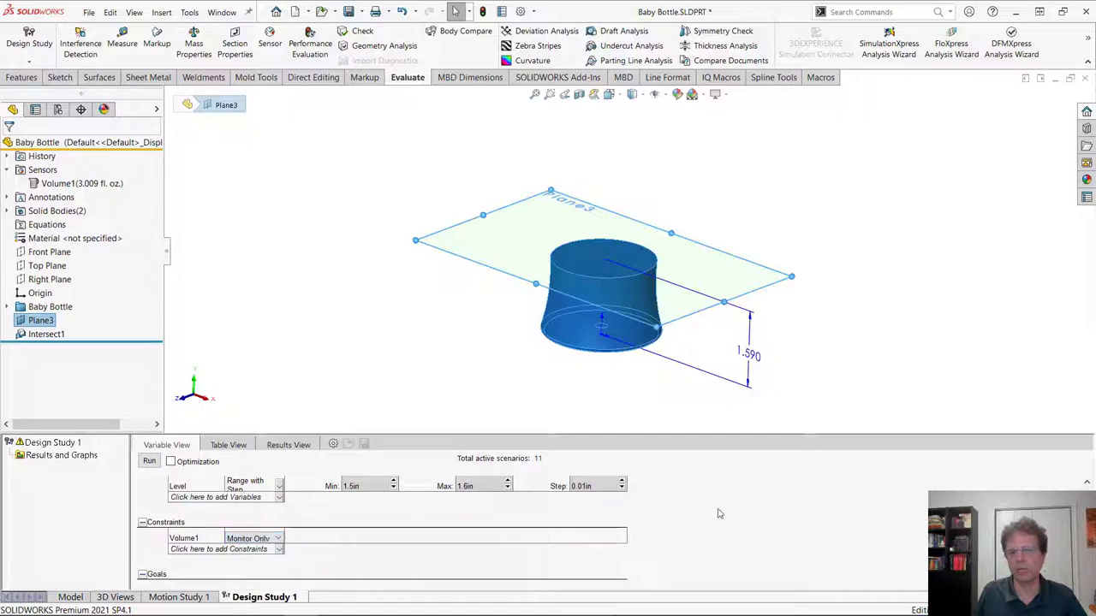
pyautogui.click(149, 461)
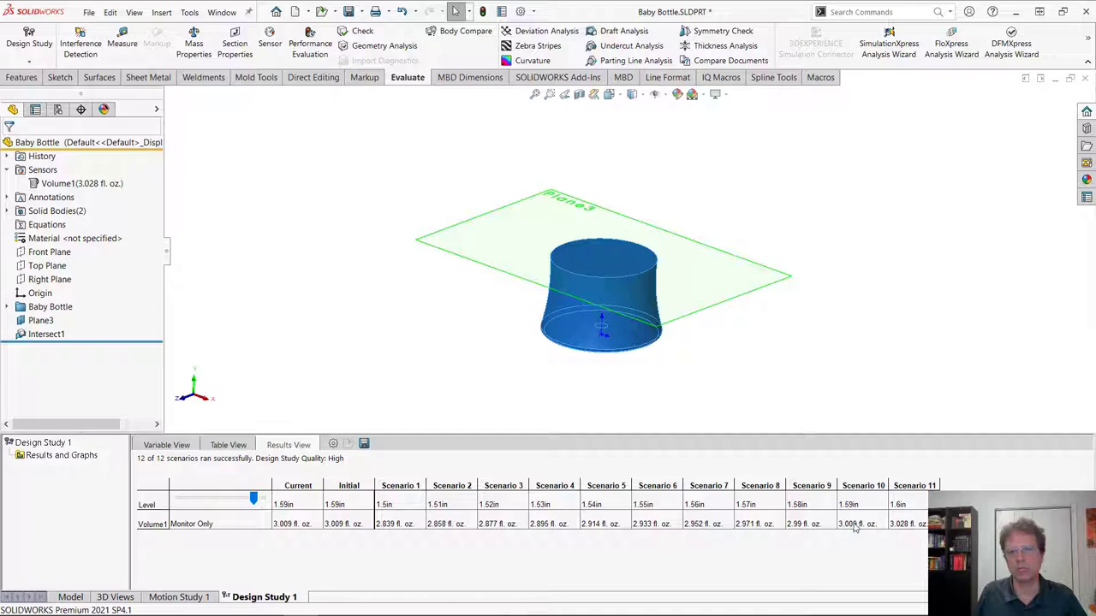
pyautogui.click(863, 485)
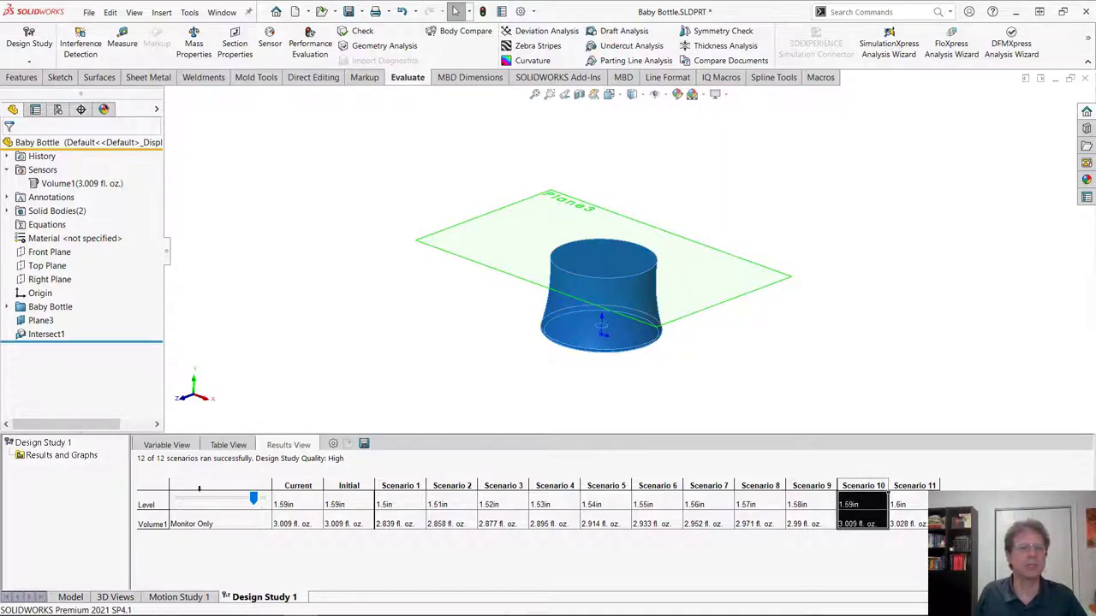
pyautogui.click(81, 598)
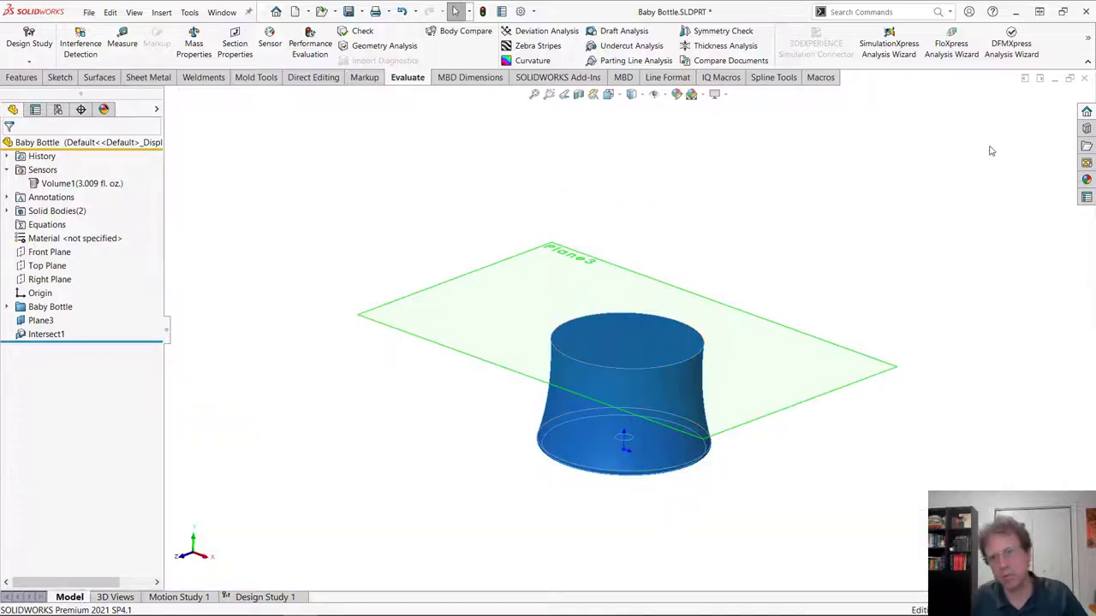
# - Close the baby bottle part without saving and bring up the PowerPoint slide show
pyautogui.click(1083, 80)
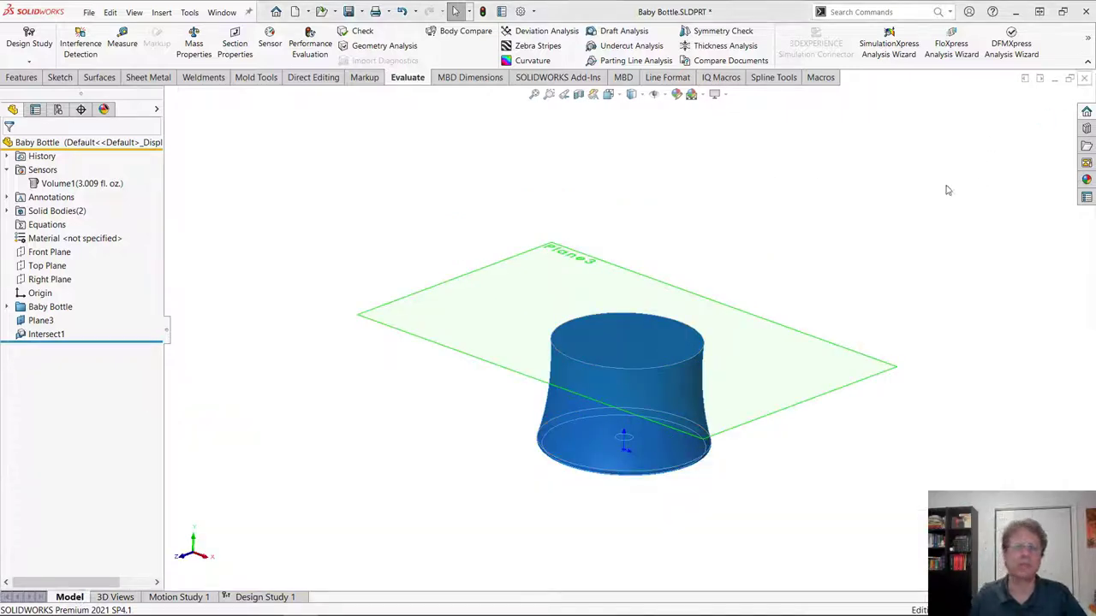
pyautogui.click(579, 340)
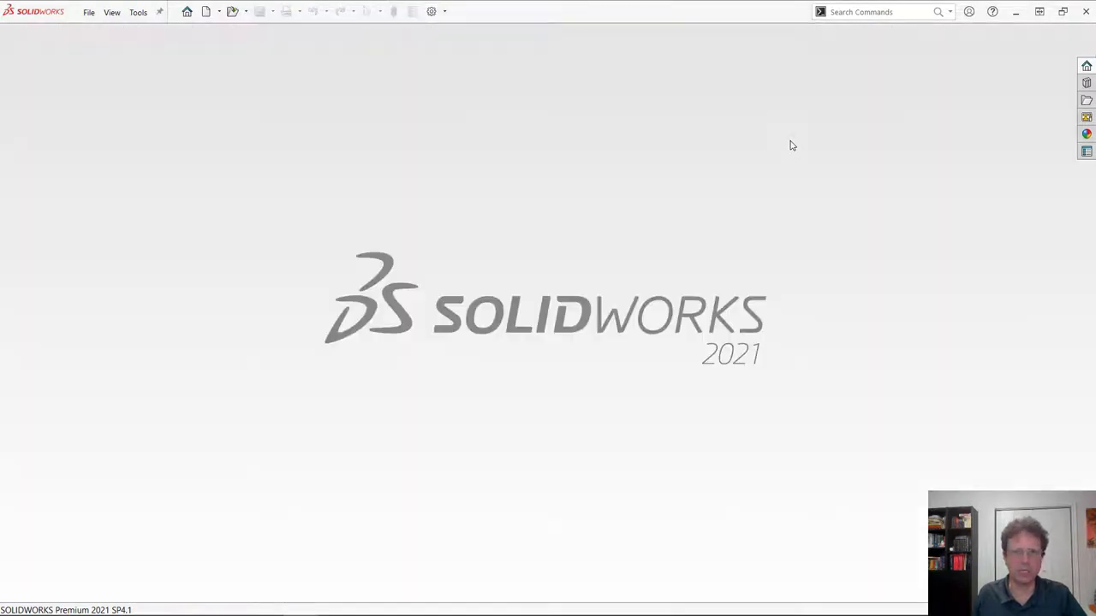
pyautogui.hotkey('alt', 'Tab')
pyautogui.press('Tab')
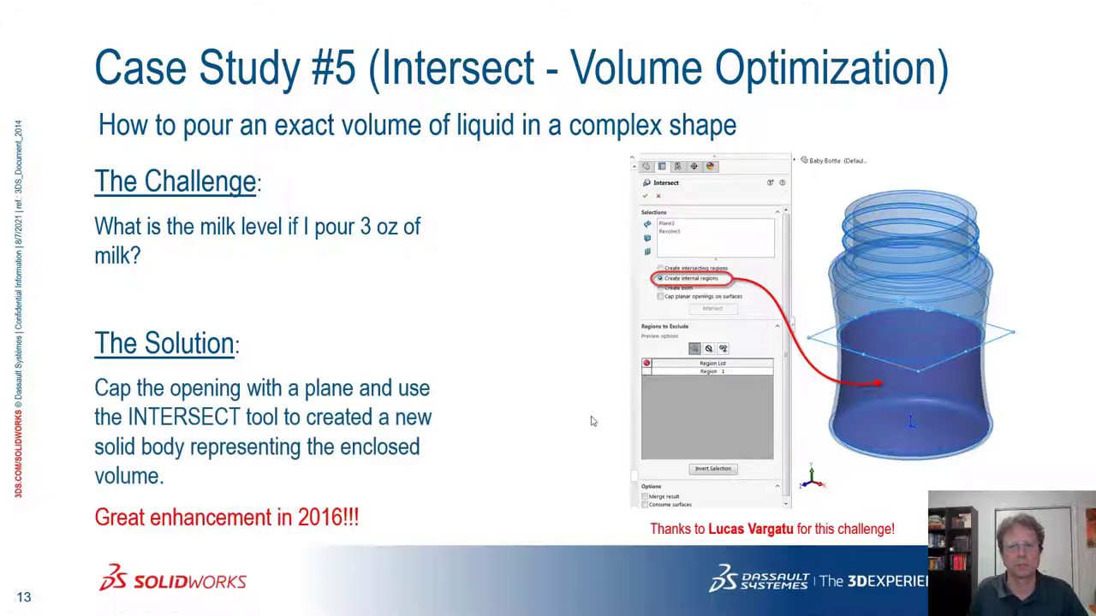
# - Advance to the manifold case study, revealing its challenge and fluid-volume solution, then return to SOLIDWORKS
pyautogui.click(590, 420)
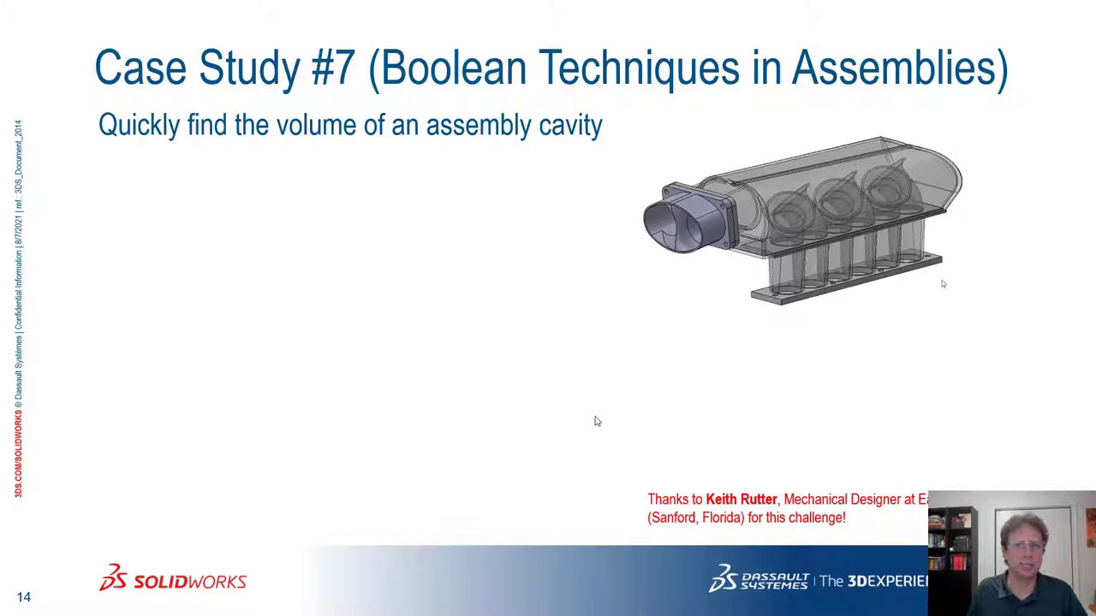
pyautogui.click(599, 420)
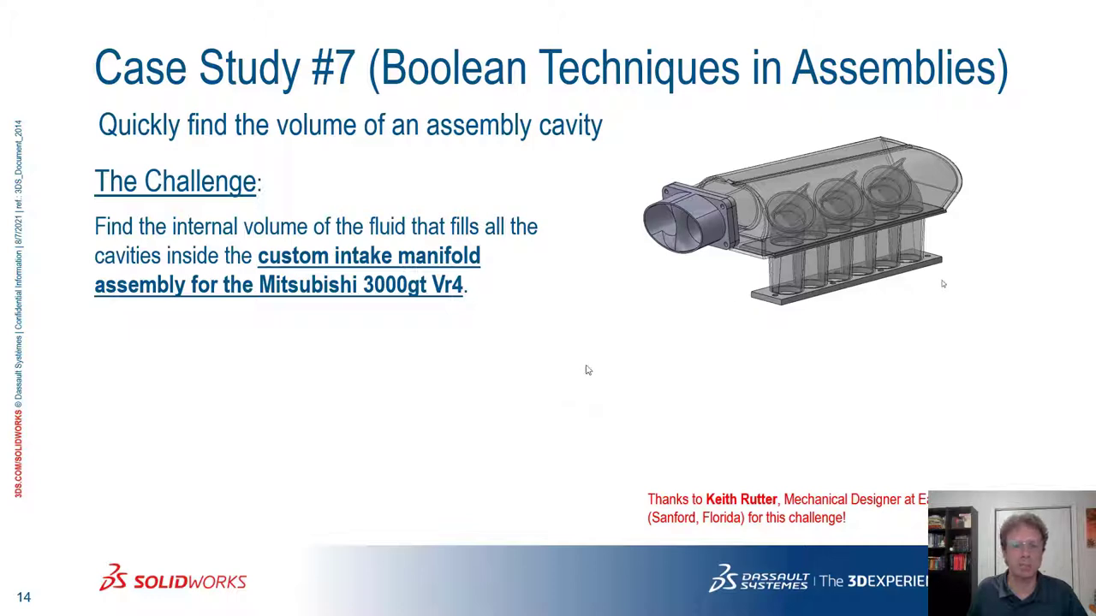
pyautogui.click(581, 372)
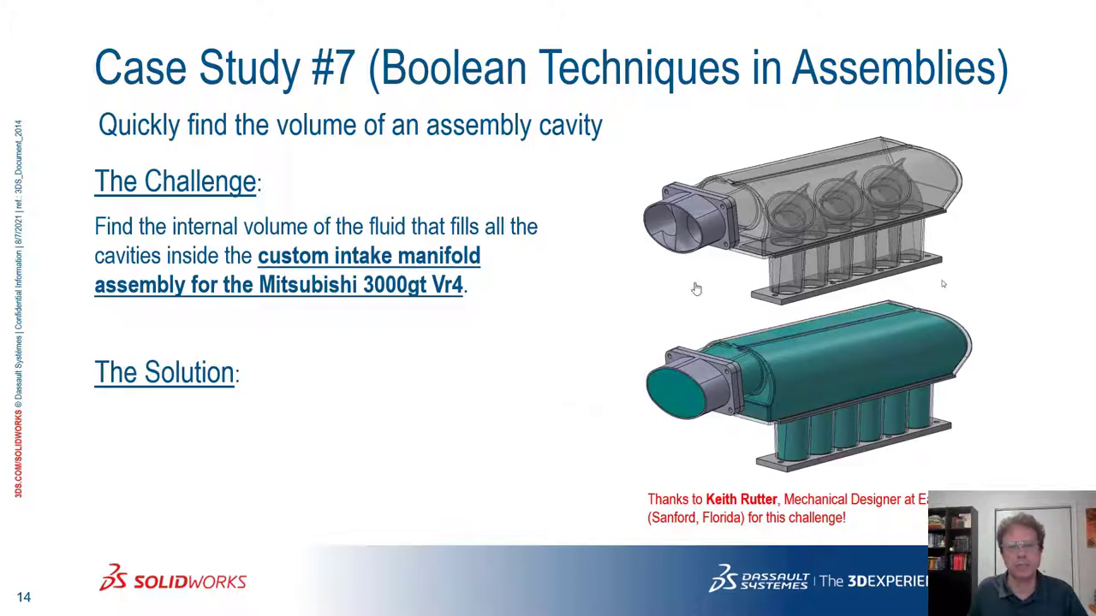
pyautogui.hotkey('alt', 'Tab')
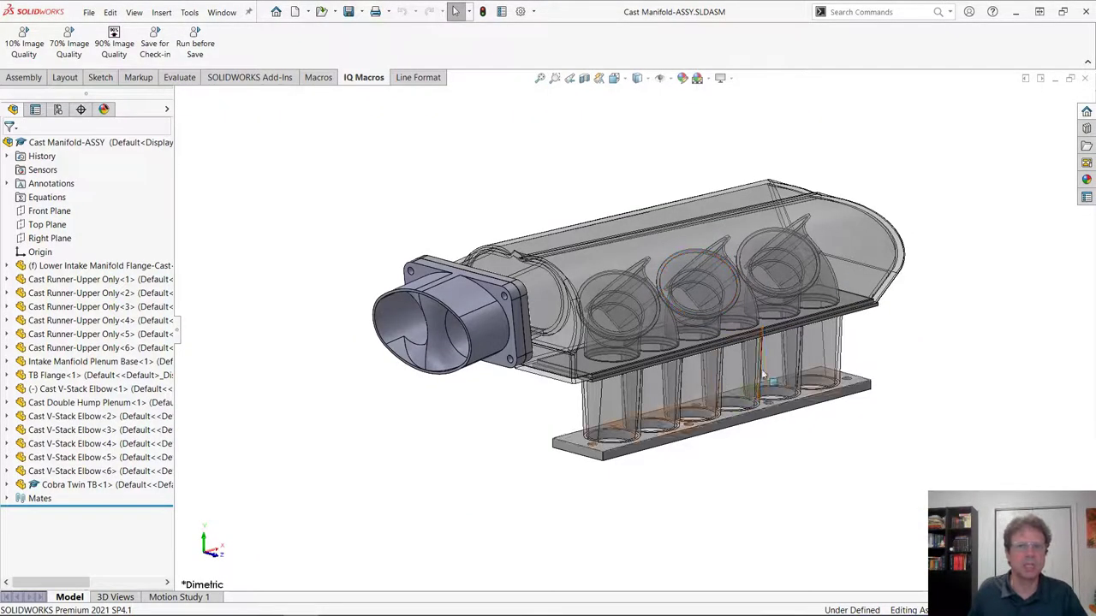
pyautogui.click(583, 78)
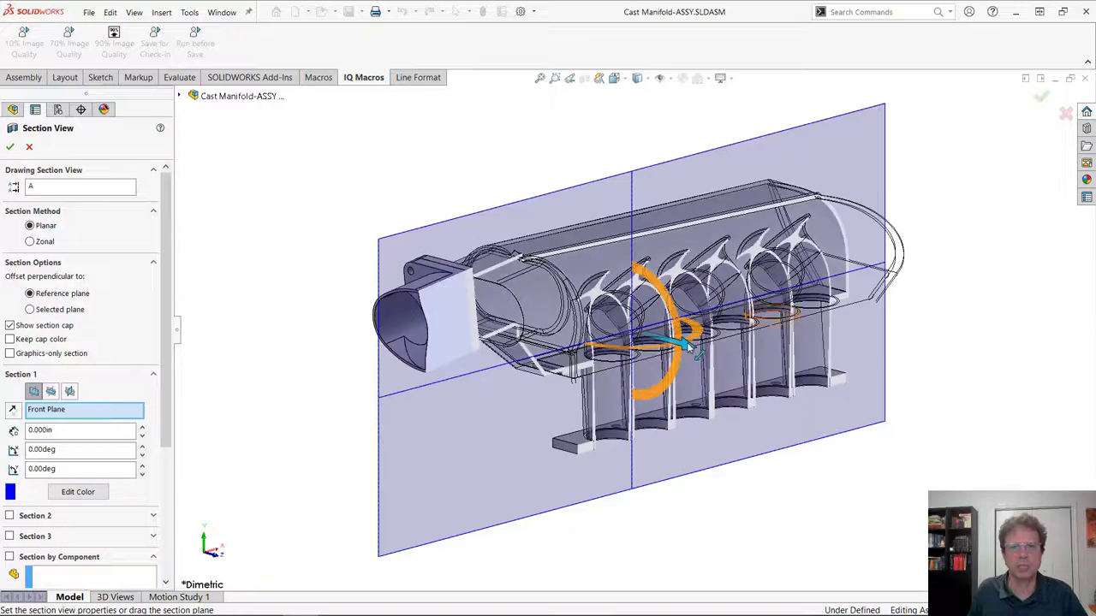
pyautogui.moveTo(689, 341); pyautogui.dragTo(705, 346)
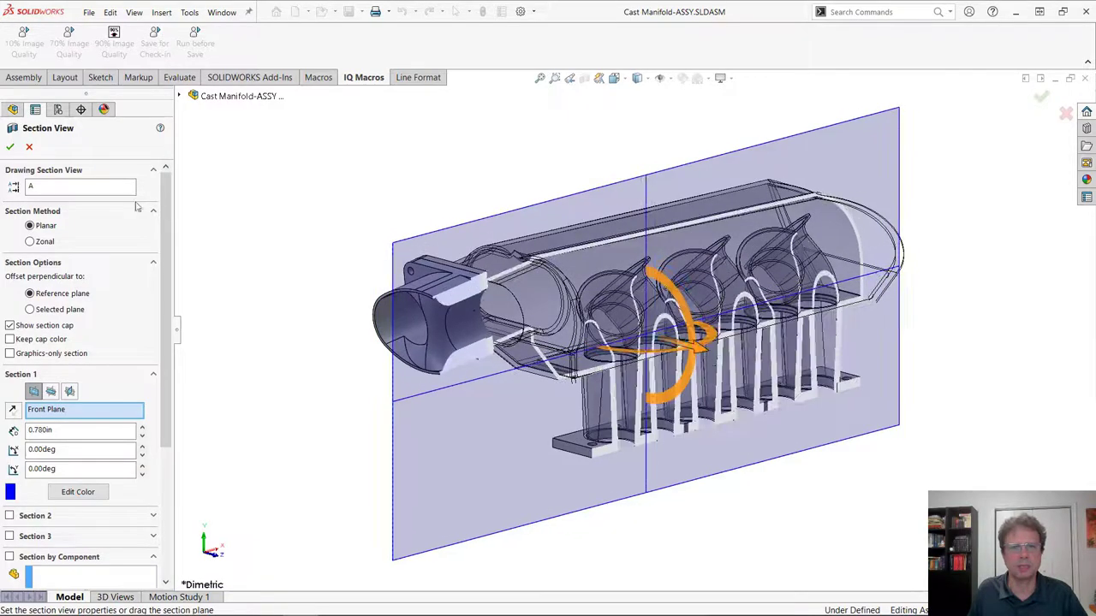
pyautogui.click(10, 146)
pyautogui.moveTo(778, 450)
pyautogui.mouseDown(button='middle')
pyautogui.moveTo(726, 310)
pyautogui.moveTo(724, 162)
pyautogui.moveTo(713, 220)
pyautogui.moveTo(779, 475)
pyautogui.moveTo(827, 487)
pyautogui.moveTo(776, 450)
pyautogui.moveTo(734, 441)
pyautogui.mouseUp(button='middle')
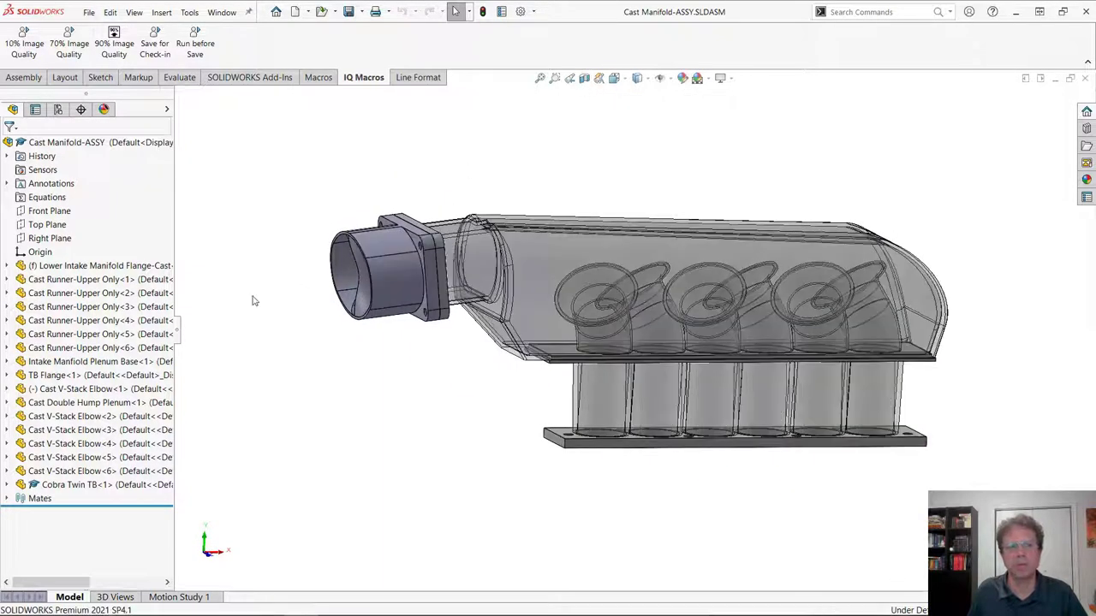
pyautogui.click(192, 78)
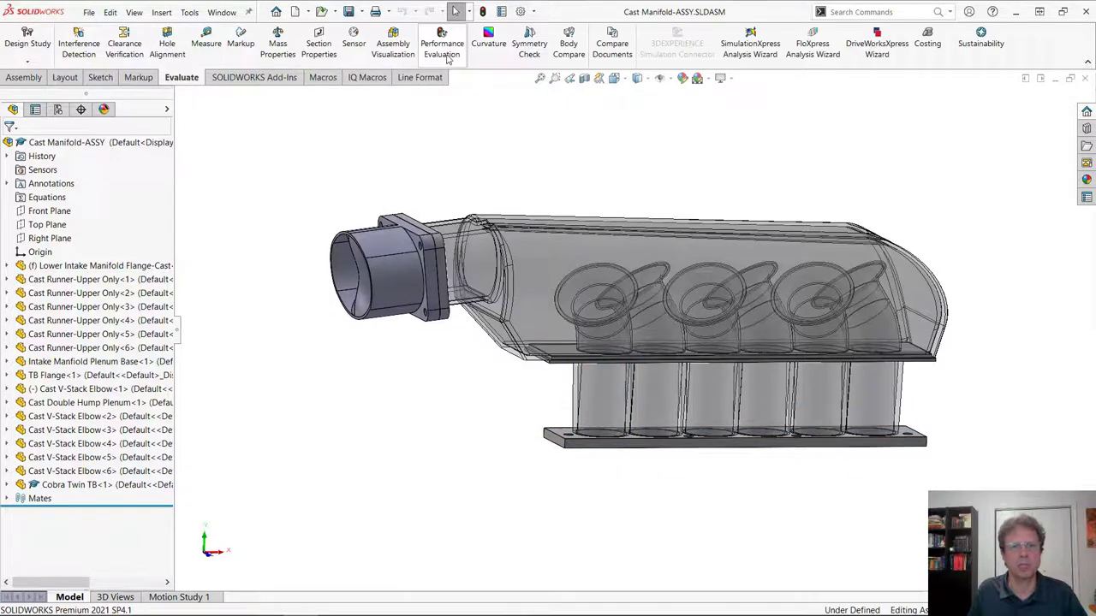
pyautogui.click(441, 43)
pyautogui.moveTo(792, 265); pyautogui.dragTo(796, 377)
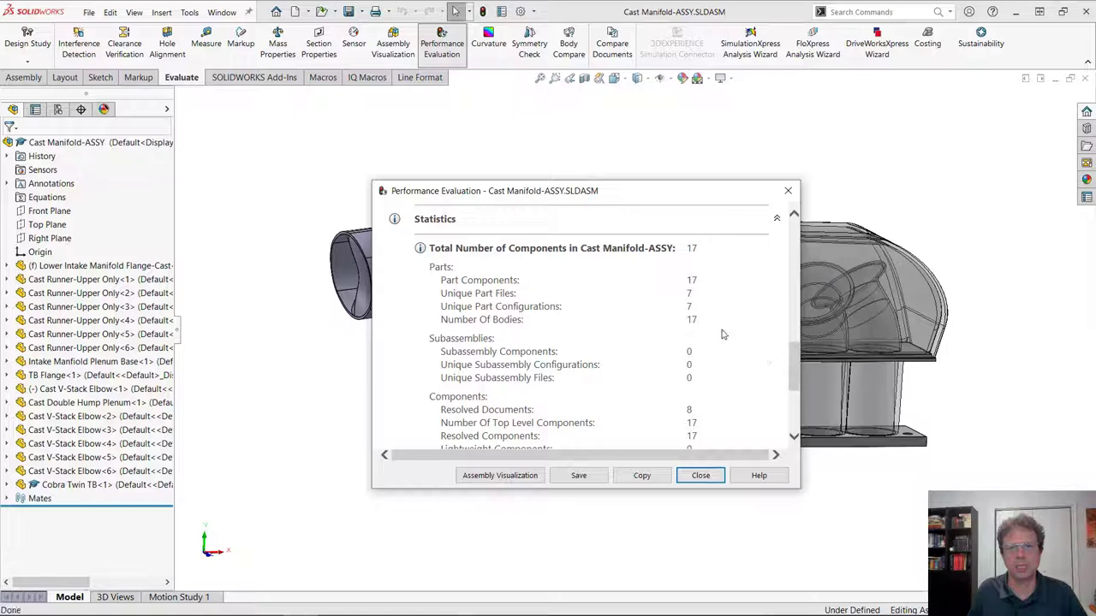
pyautogui.click(788, 190)
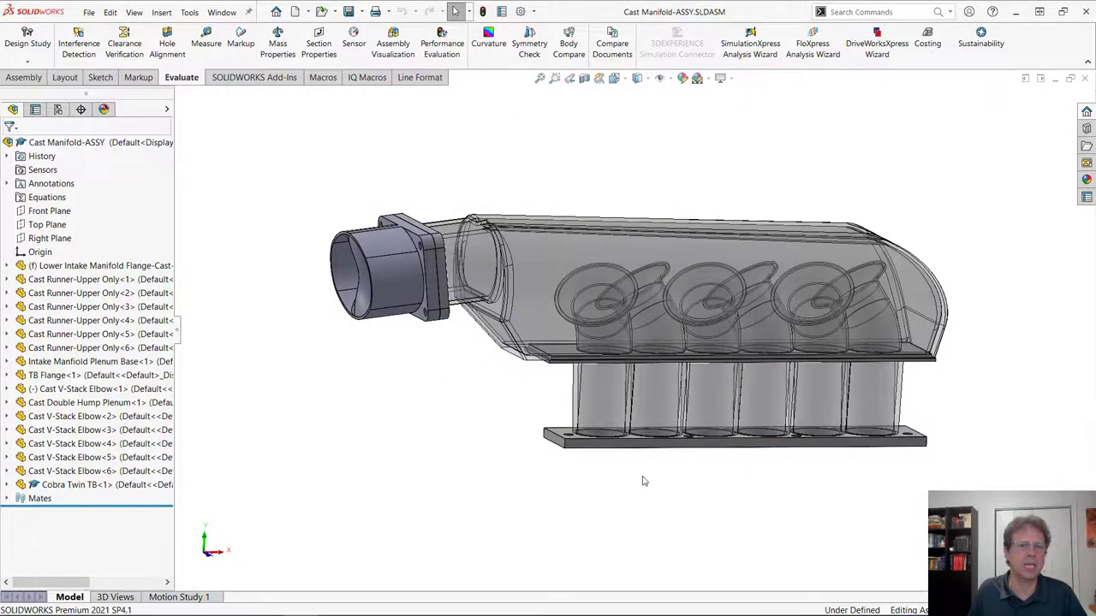
pyautogui.hotkey('ctrl', '7')
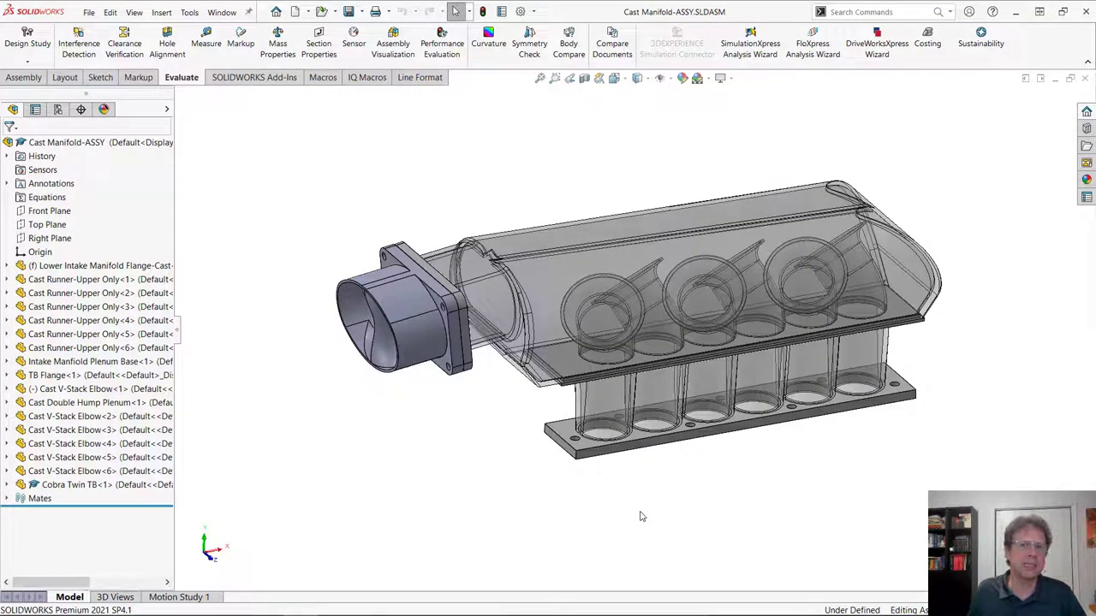
# - Insert a new blank part into the manifold assembly without placing it on a face
pyautogui.click(34, 78)
pyautogui.click(89, 63)
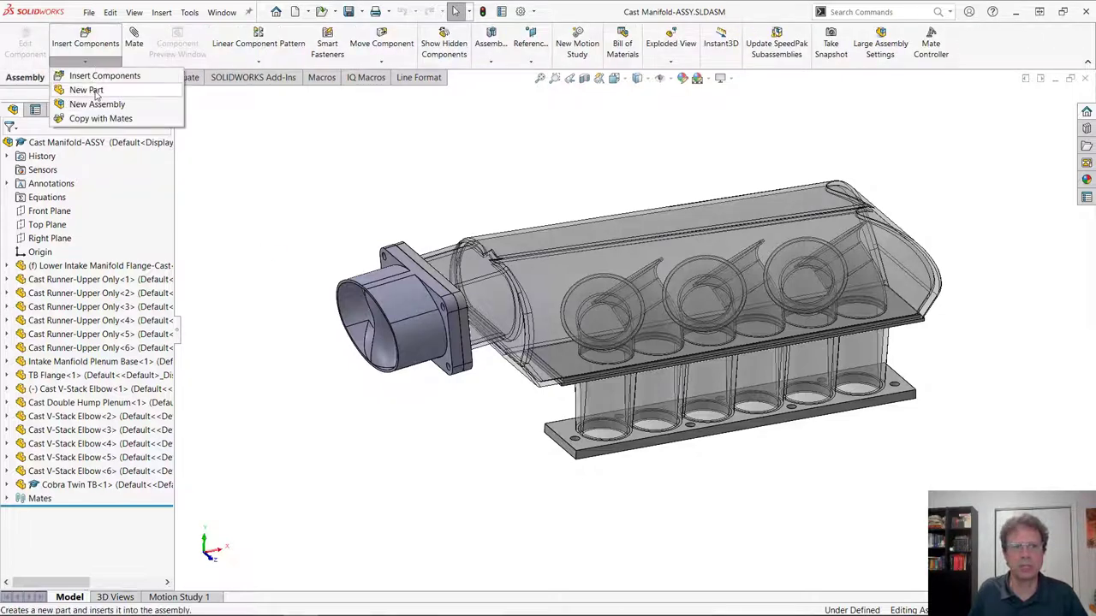
pyautogui.click(86, 90)
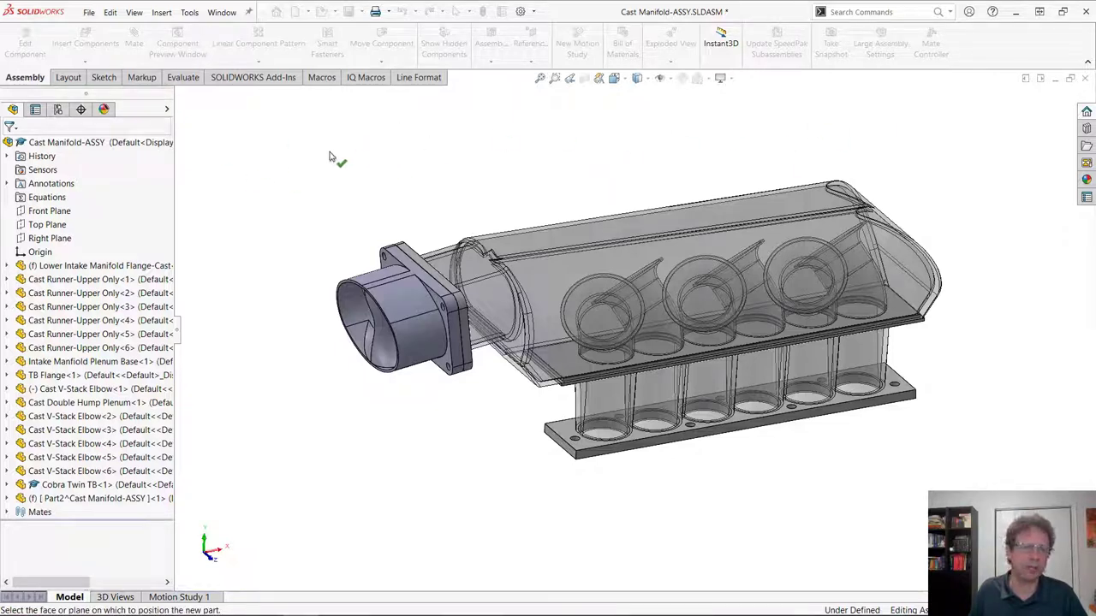
pyautogui.press('Escape')
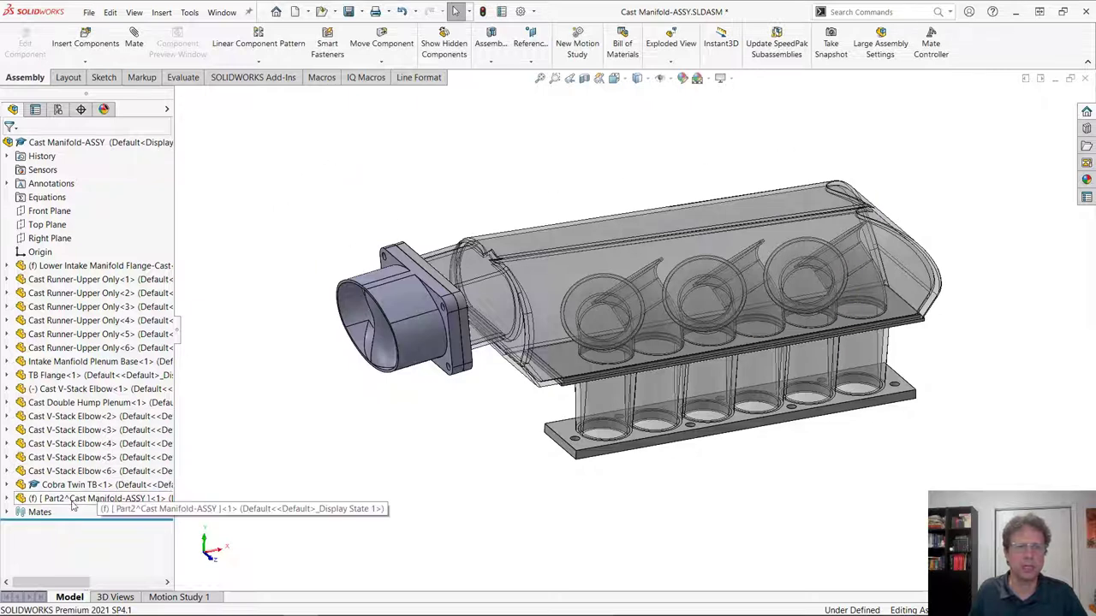
# - Select the new part's and assembly's origins and front planes, then clear the selection
pyautogui.click(7, 498)
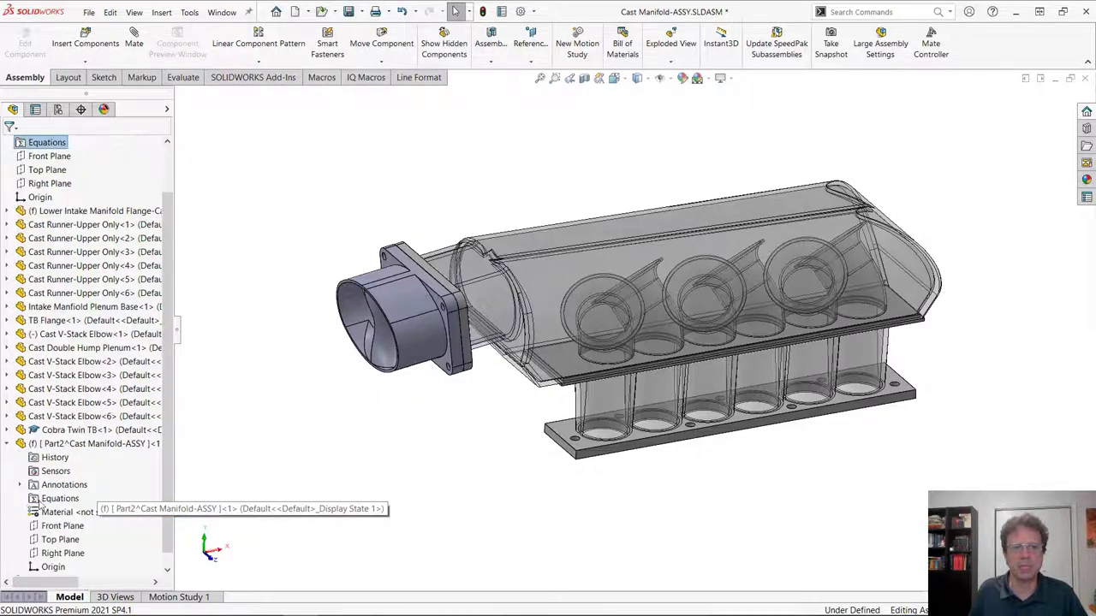
pyautogui.click(52, 568)
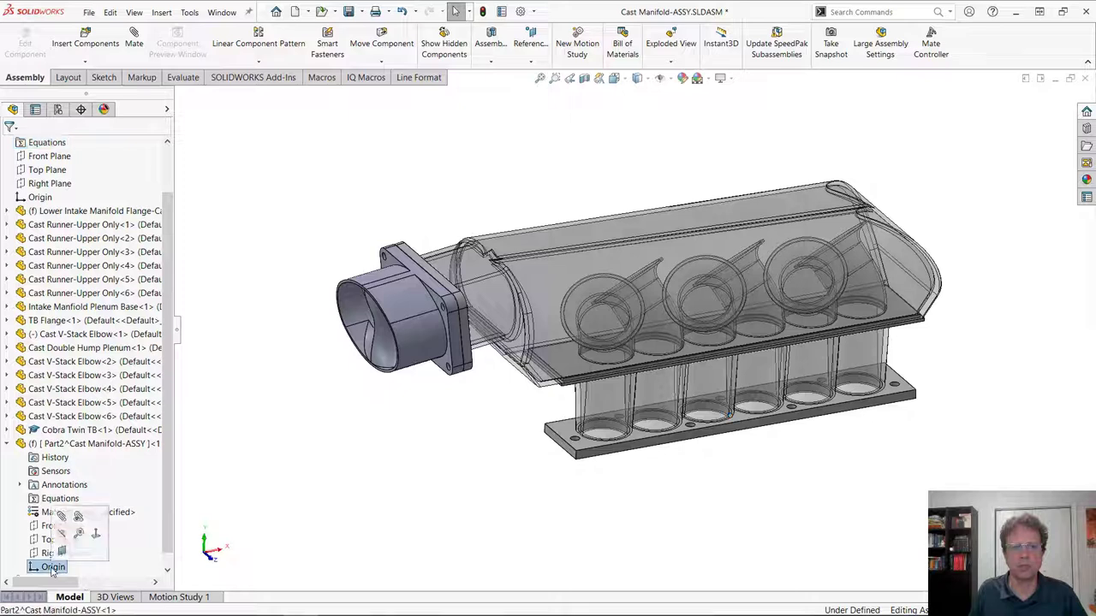
pyautogui.keyDown('ctrl'); pyautogui.click(39, 197); pyautogui.keyUp('ctrl')
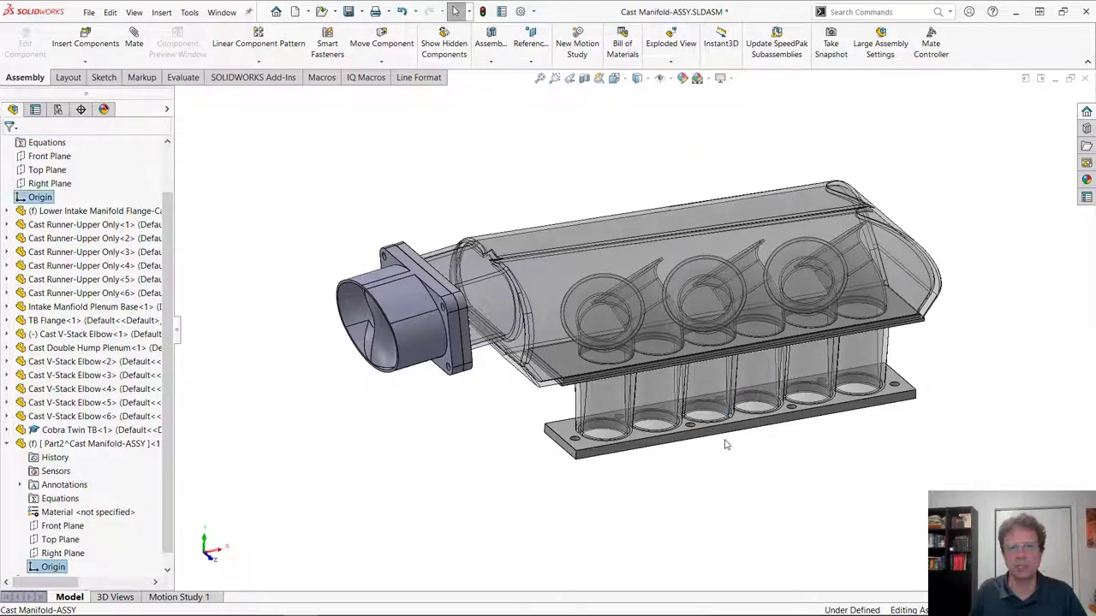
pyautogui.click(63, 525)
pyautogui.keyDown('ctrl'); pyautogui.click(60, 157); pyautogui.keyUp('ctrl')
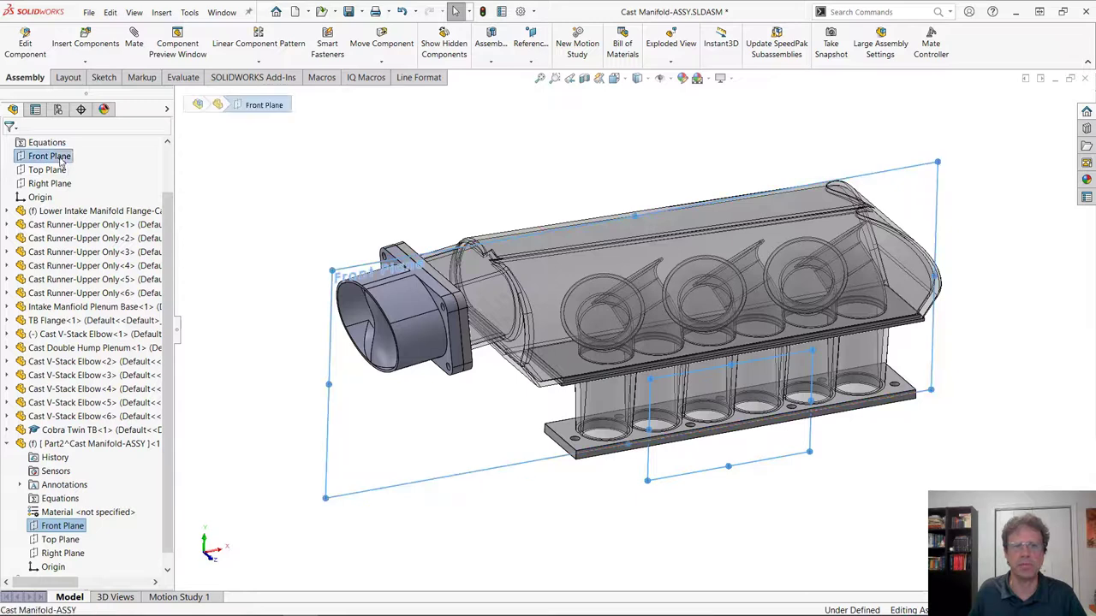
pyautogui.click(574, 523)
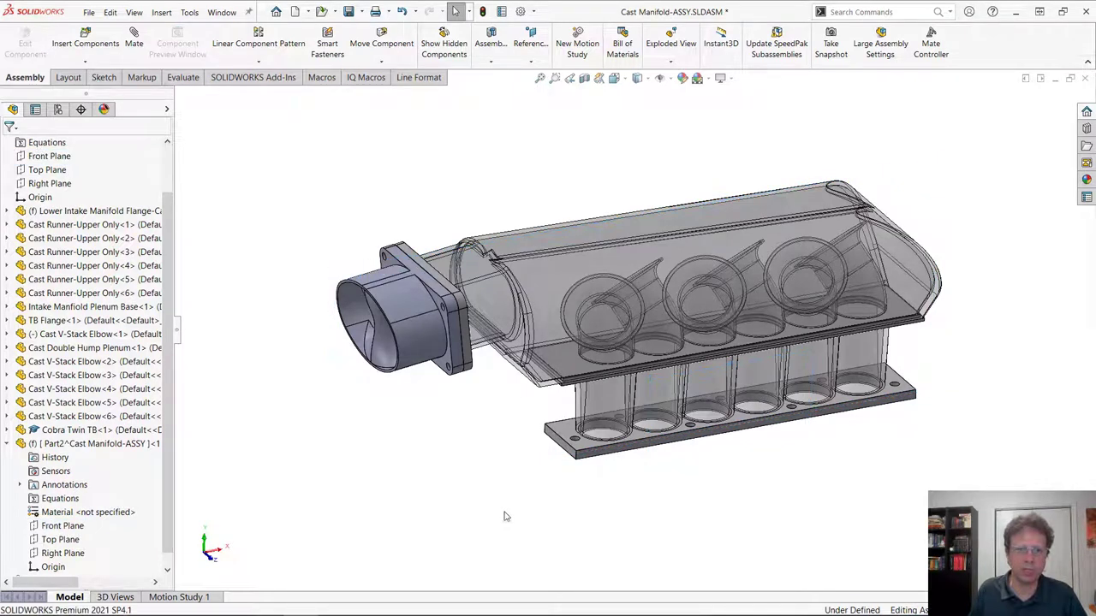
# - Rename the new part component to 'Gas'
pyautogui.click(80, 443)
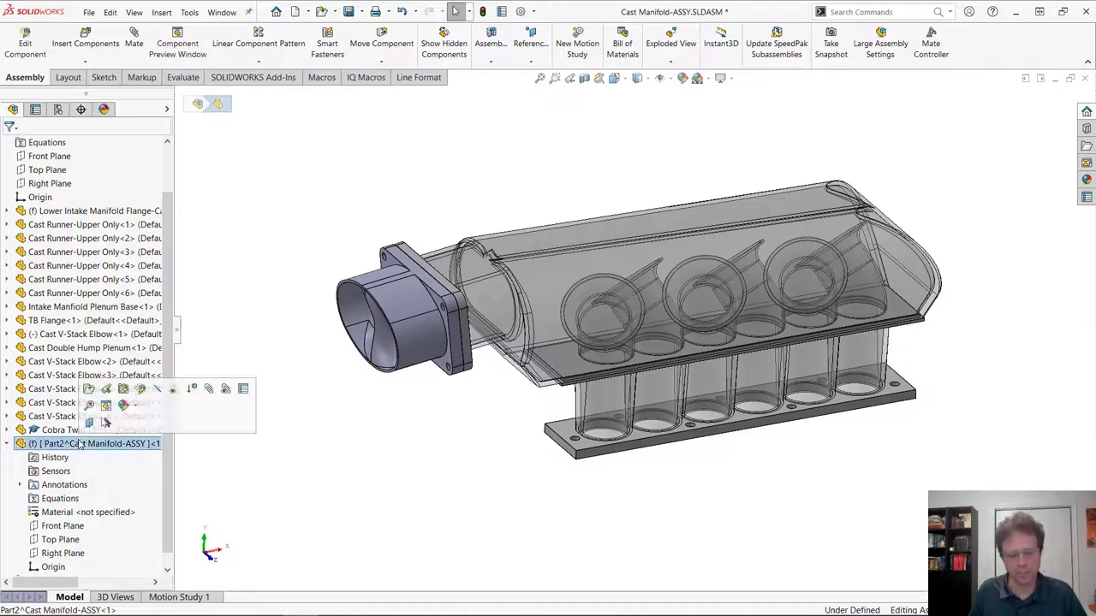
pyautogui.click(80, 443)
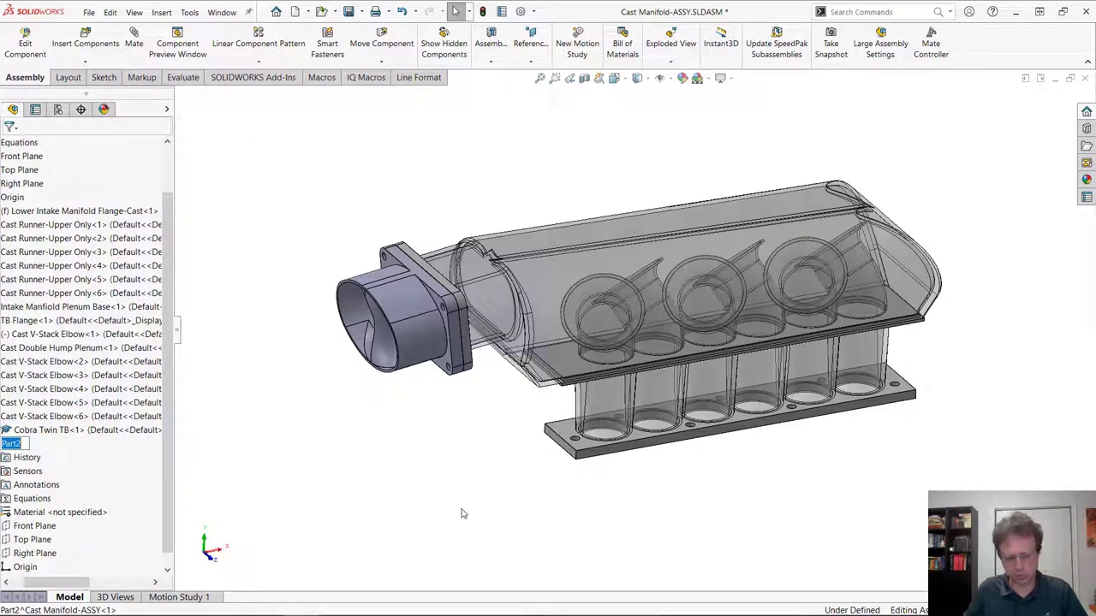
pyautogui.write('Gas')
pyautogui.press('Return')
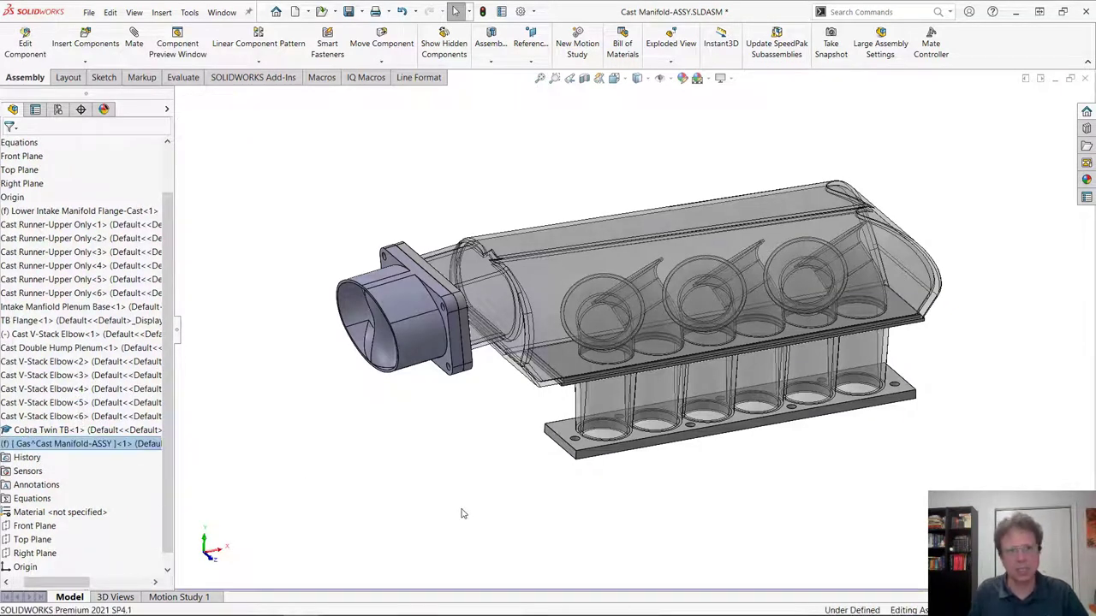
pyautogui.moveTo(77, 581); pyautogui.dragTo(50, 581)
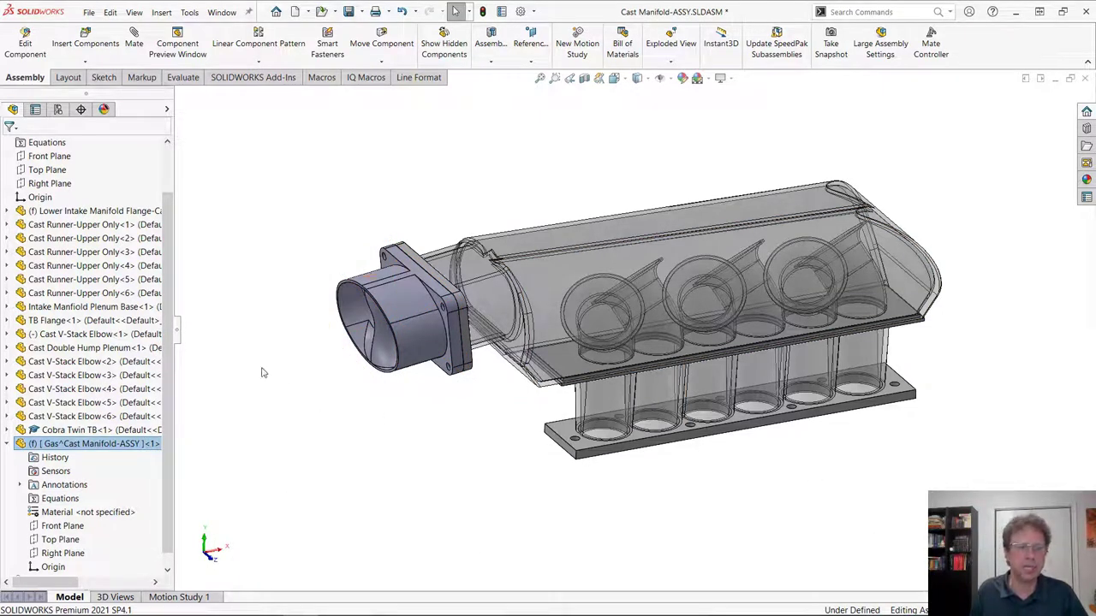
# - Open the Gas part in its own window
pyautogui.rightClick(113, 445)
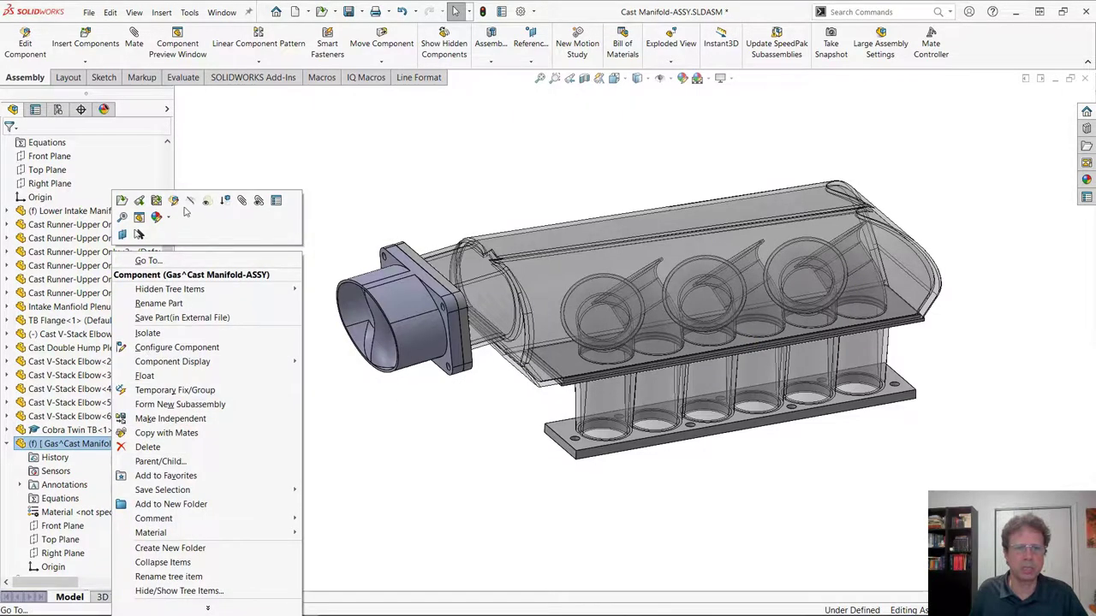
pyautogui.click(121, 200)
pyautogui.rightClick(64, 444)
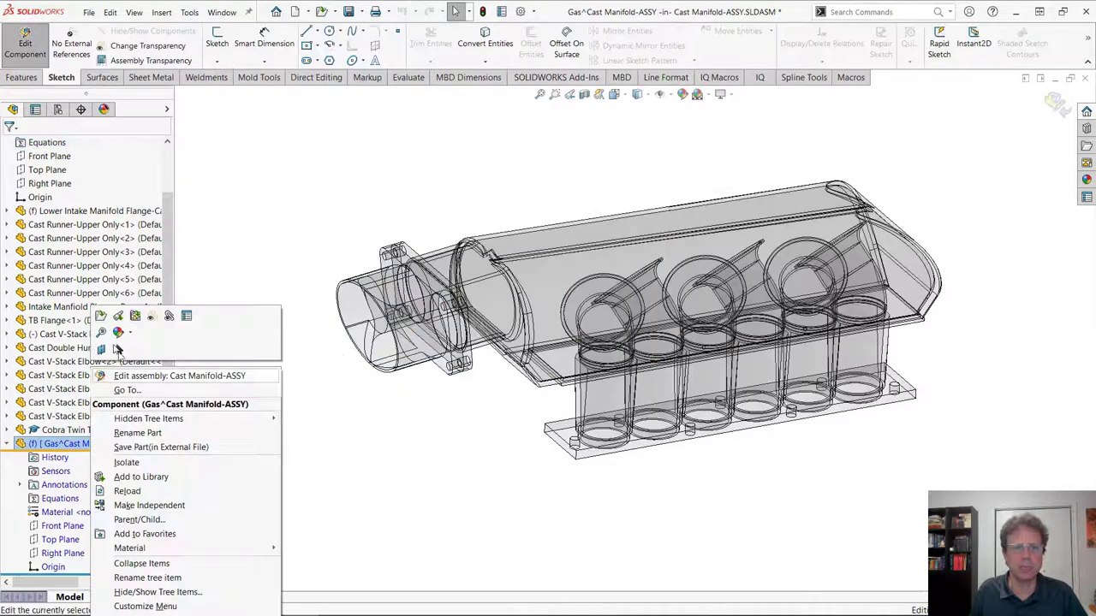
pyautogui.click(101, 316)
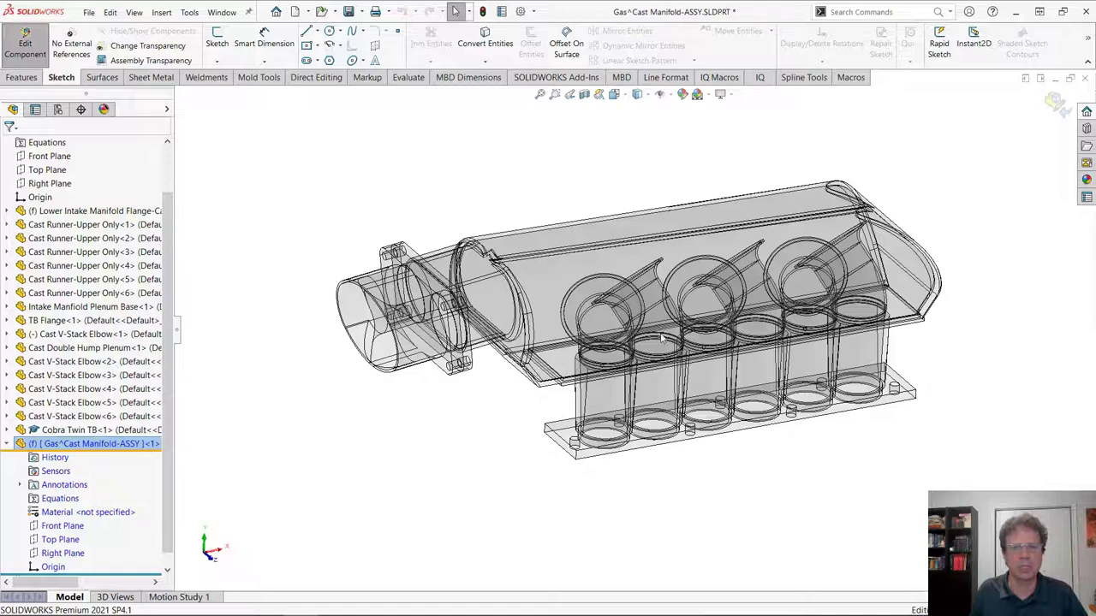
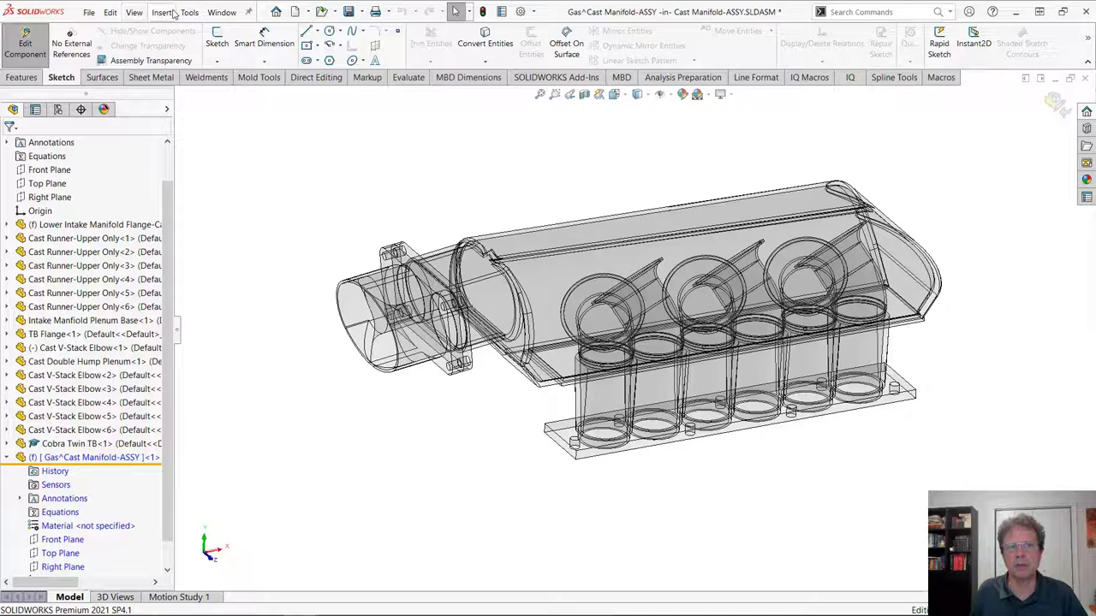
# - Use Insert > Features > Join with every cast manifold component box-selected as Parts to Join
pyautogui.click(162, 12)
pyautogui.moveTo(205, 128)
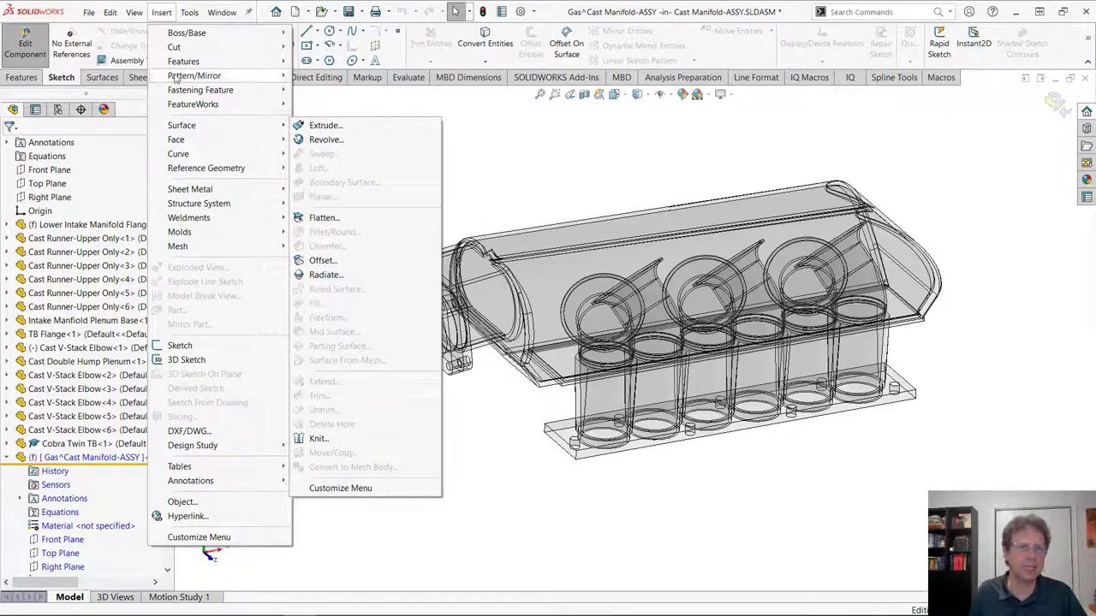
pyautogui.moveTo(195, 63)
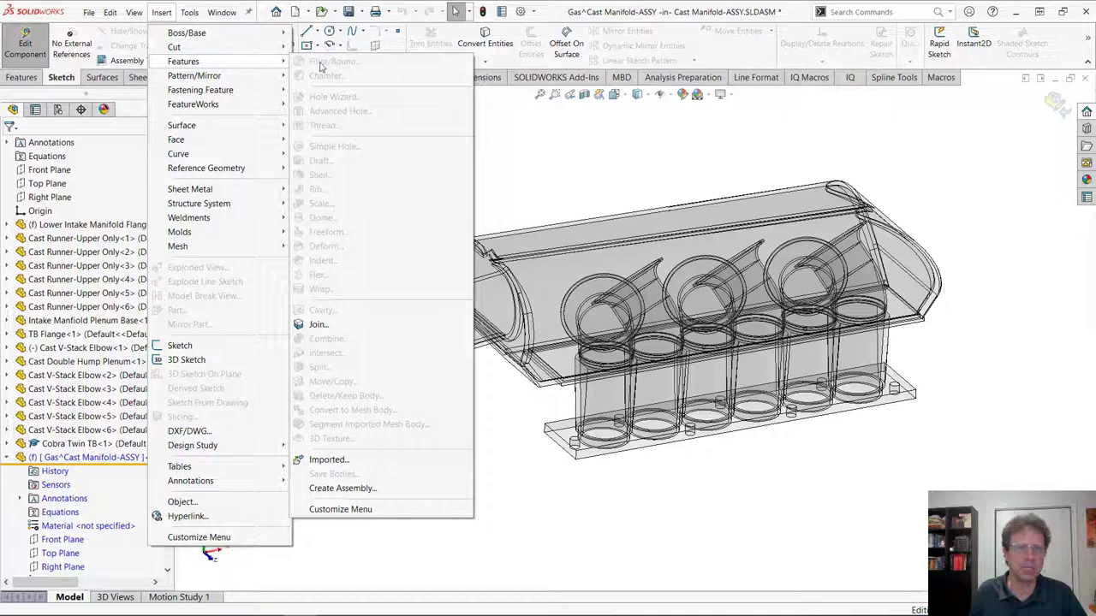
pyautogui.click(318, 325)
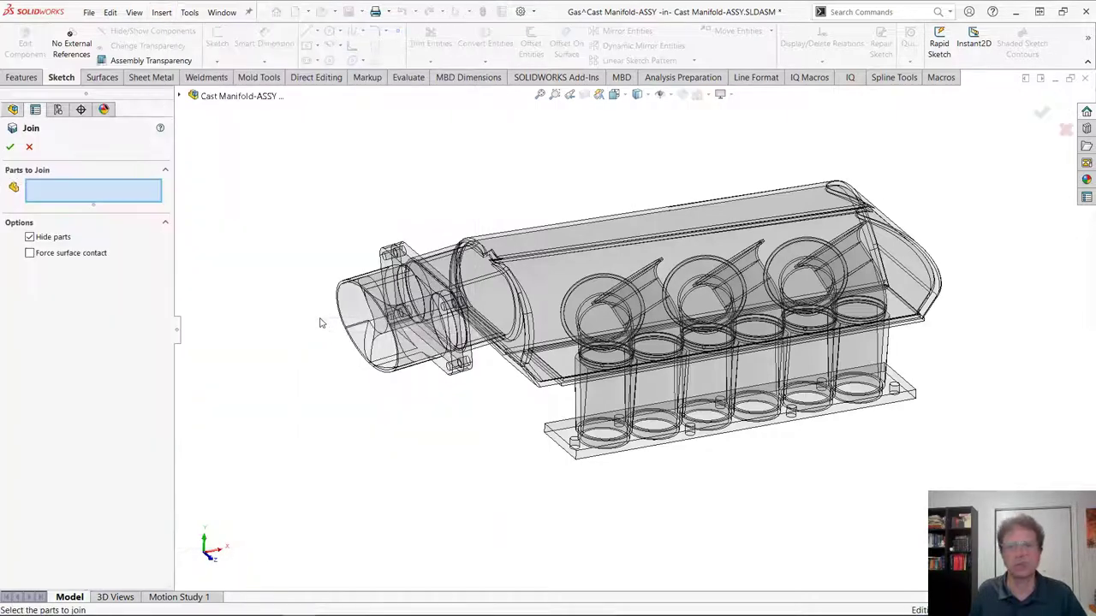
pyautogui.moveTo(299, 134); pyautogui.dragTo(986, 500)
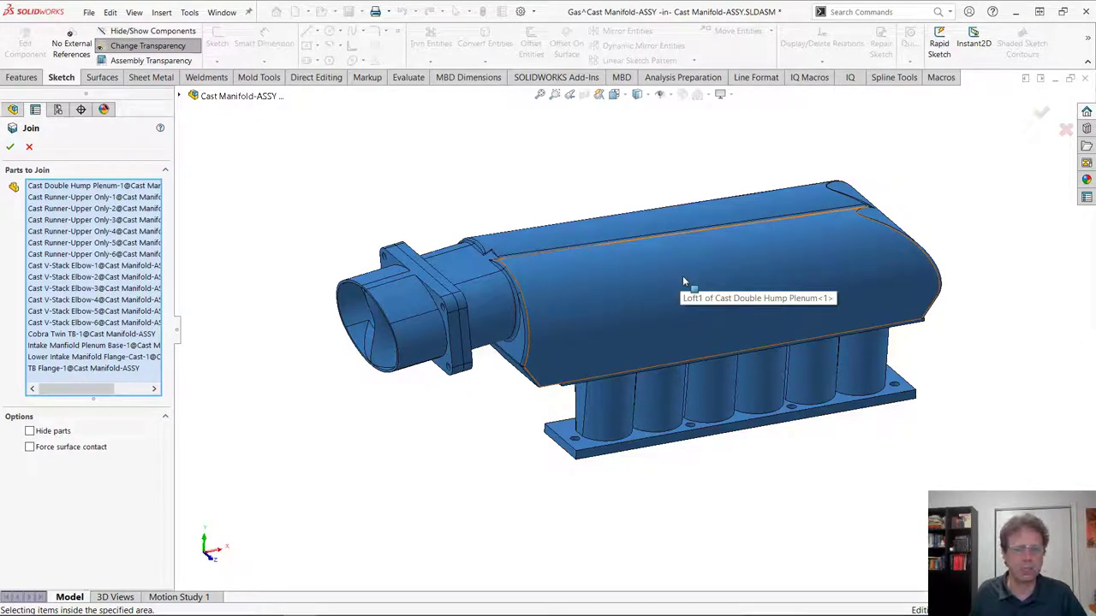
pyautogui.click(11, 149)
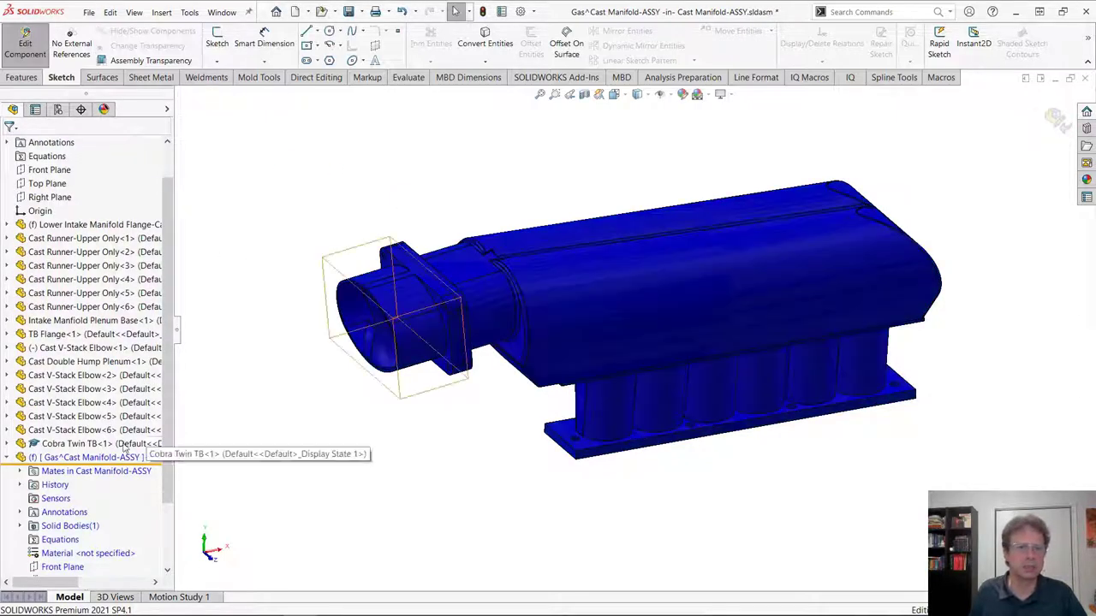
# - Open the Gas^Cast Manifold-ASSY part in its own window and save it
pyautogui.rightClick(97, 457)
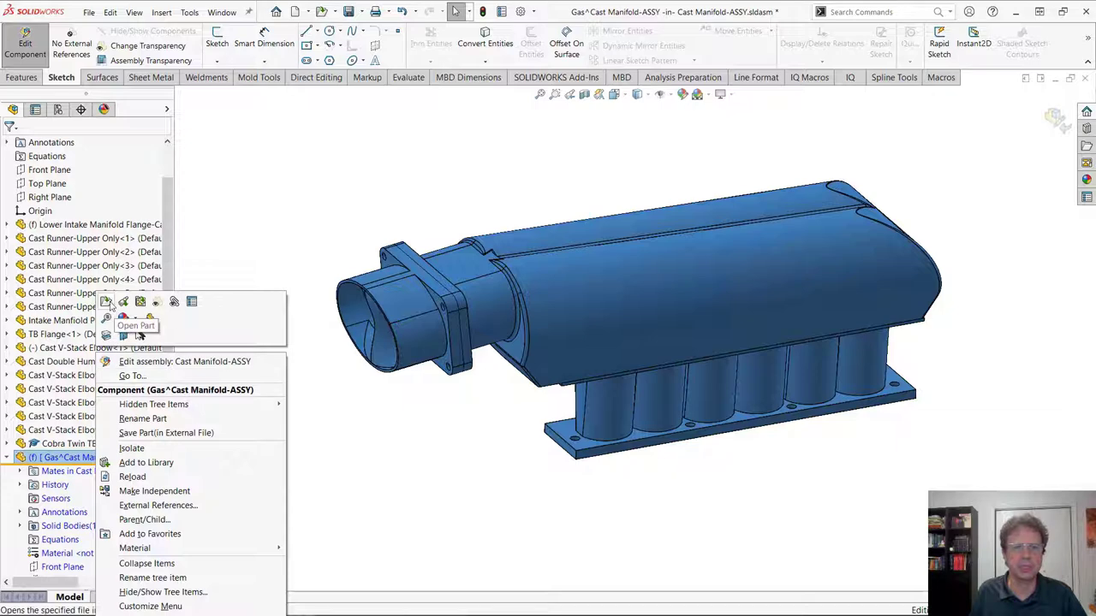
pyautogui.click(140, 334)
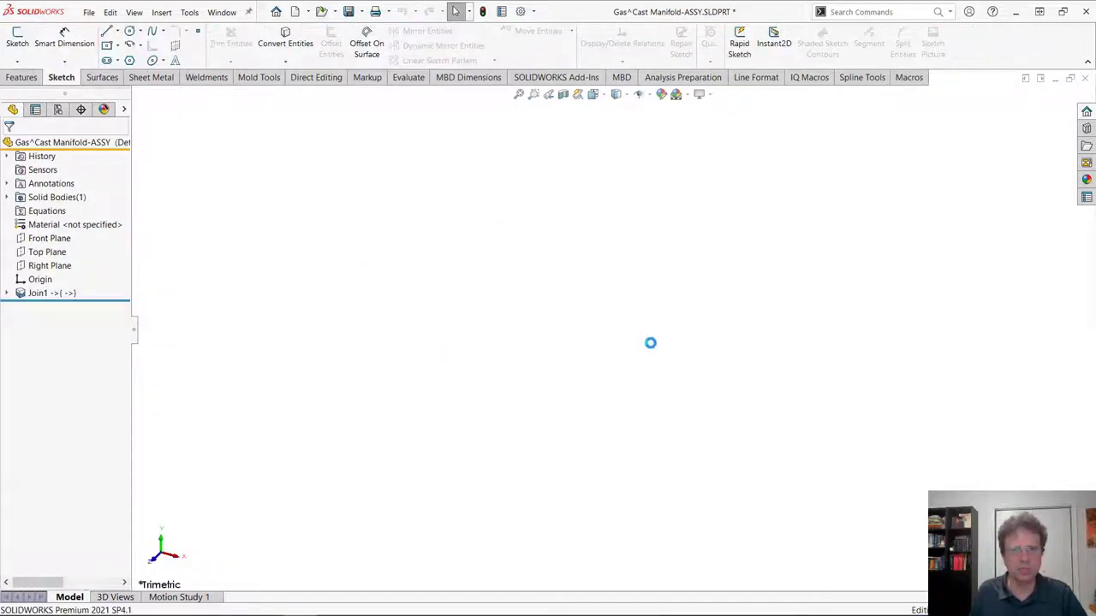
pyautogui.moveTo(516, 347); pyautogui.dragTo(629, 343, button='middle')
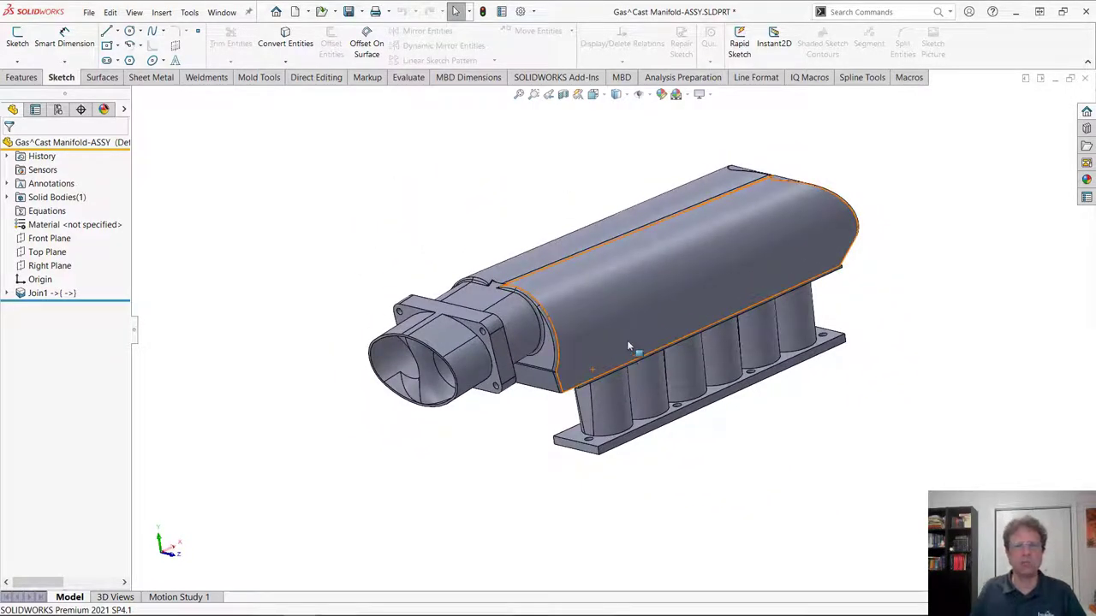
pyautogui.moveTo(71, 299)
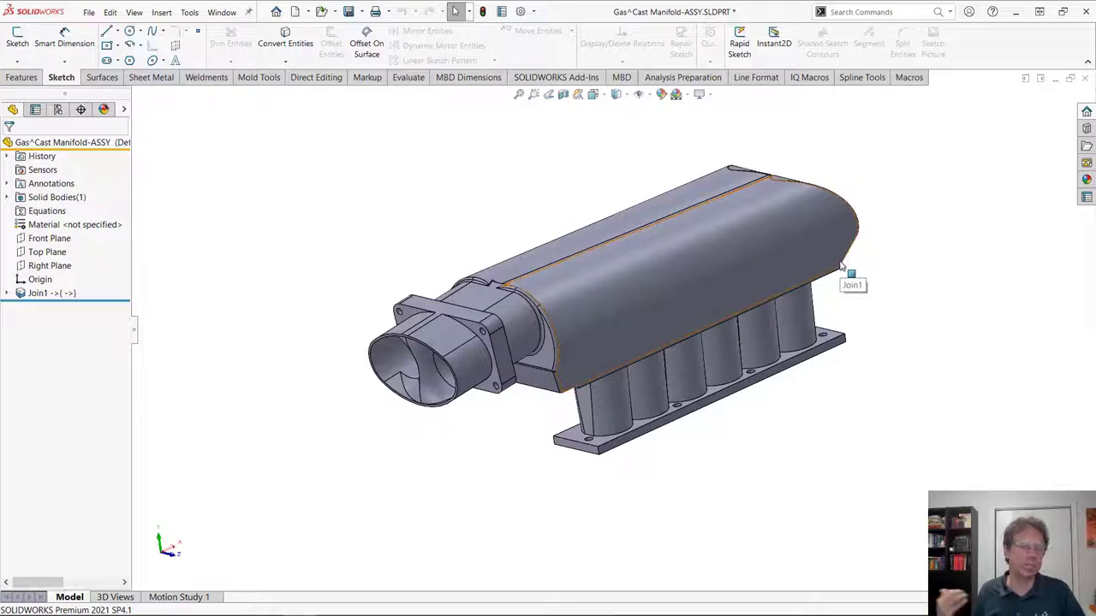
pyautogui.hotkey('ctrl', 's')
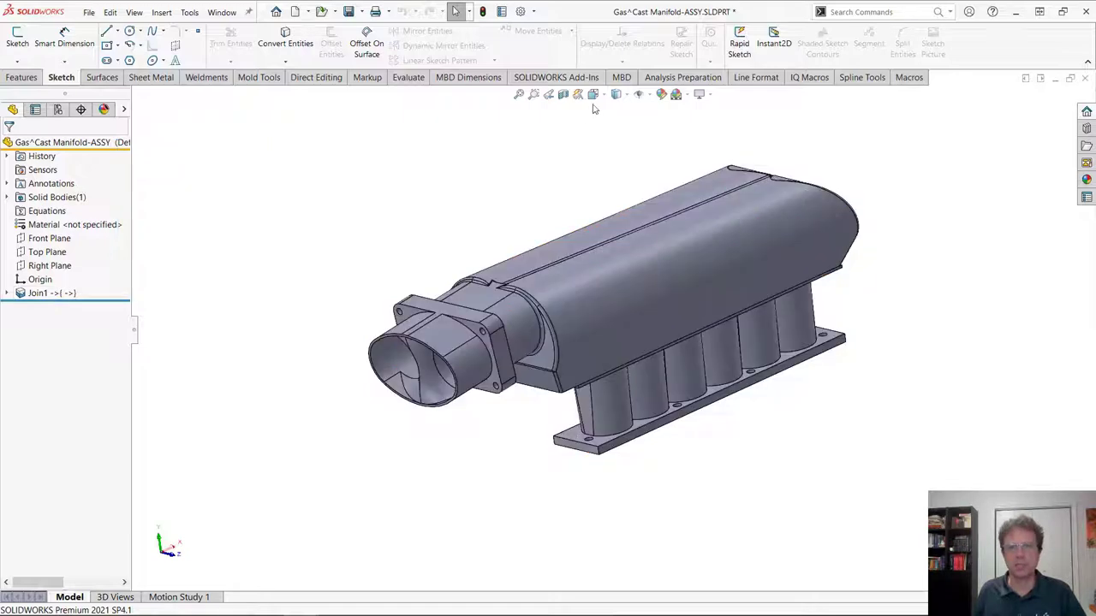
pyautogui.click(563, 94)
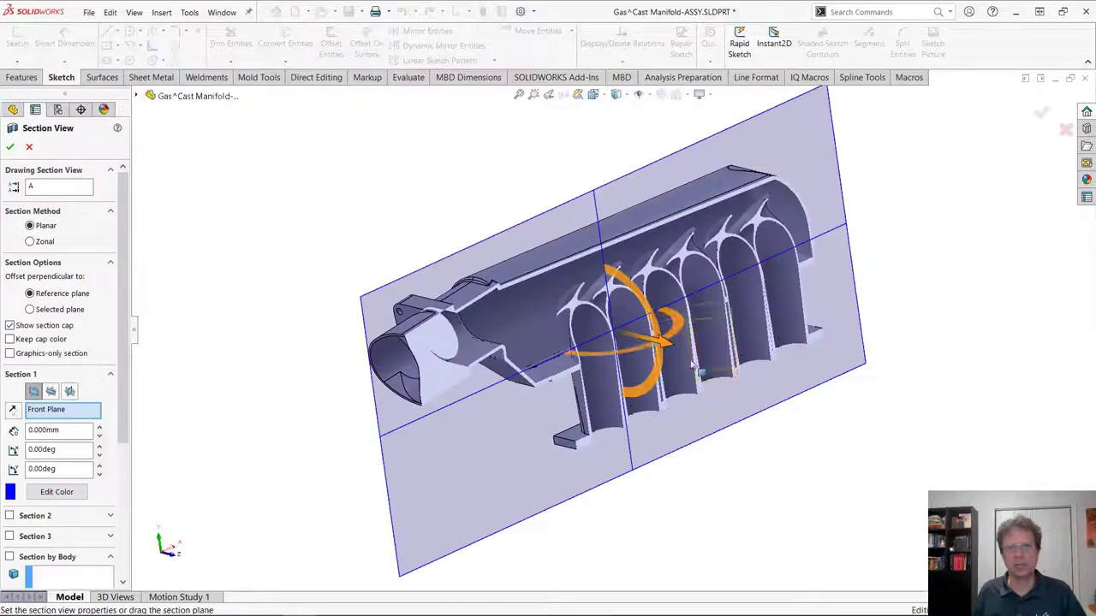
pyautogui.moveTo(643, 274); pyautogui.dragTo(637, 351, button='middle')
pyautogui.moveTo(629, 344)
pyautogui.mouseDown()
pyautogui.moveTo(631, 377)
pyautogui.moveTo(625, 346)
pyautogui.moveTo(636, 345)
pyautogui.mouseUp()
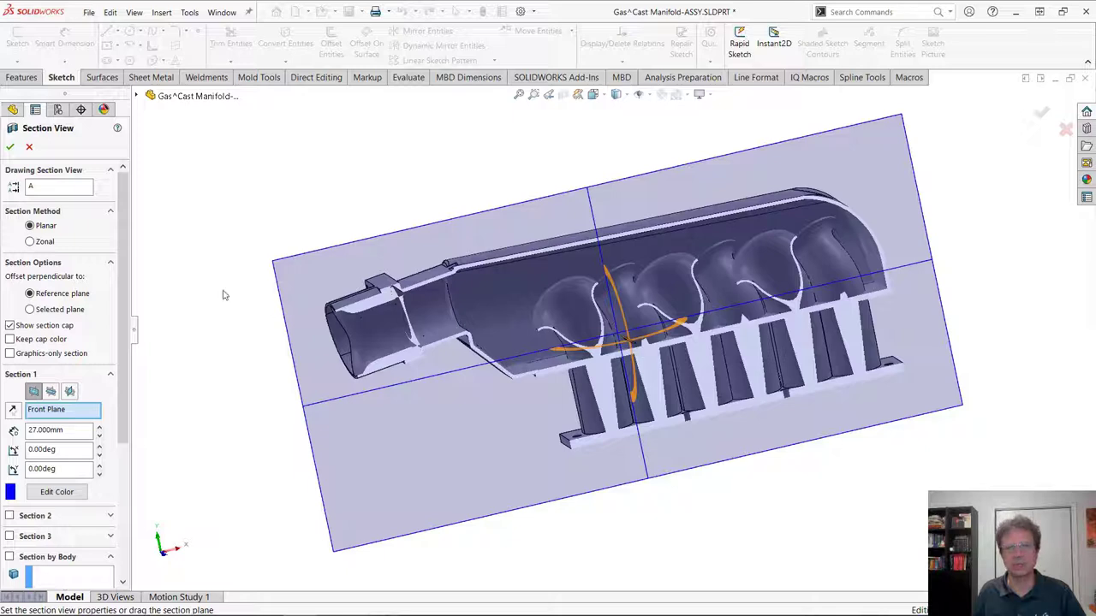
pyautogui.click(29, 148)
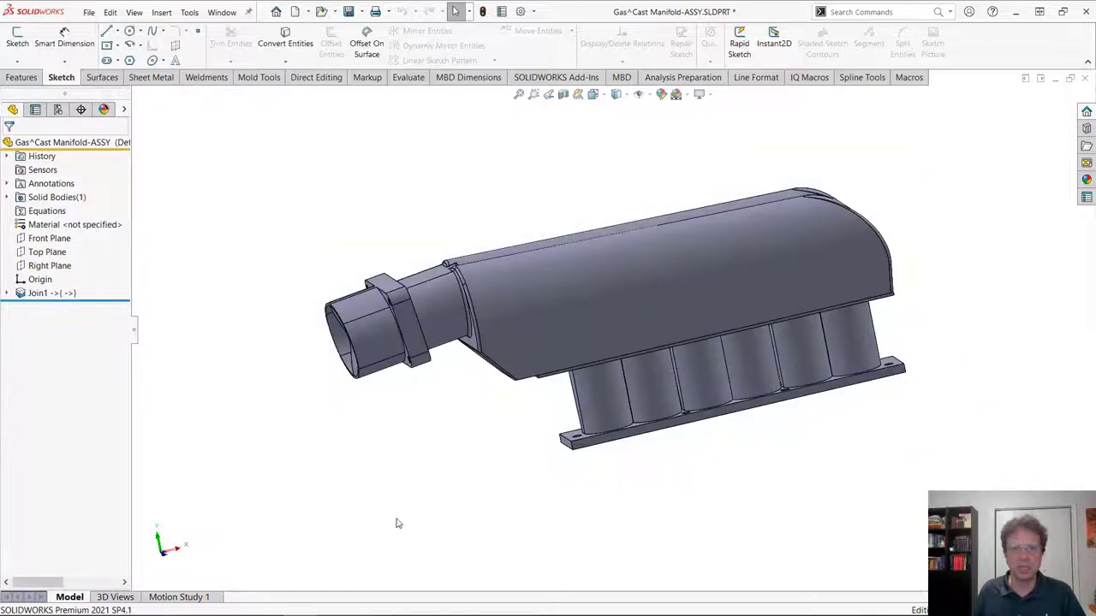
# - Create Plane1 on the inlet tube's end rim at 0 mm offset
pyautogui.moveTo(425, 527); pyautogui.dragTo(503, 354, button='middle')
pyautogui.scroll(-6, 503, 354)
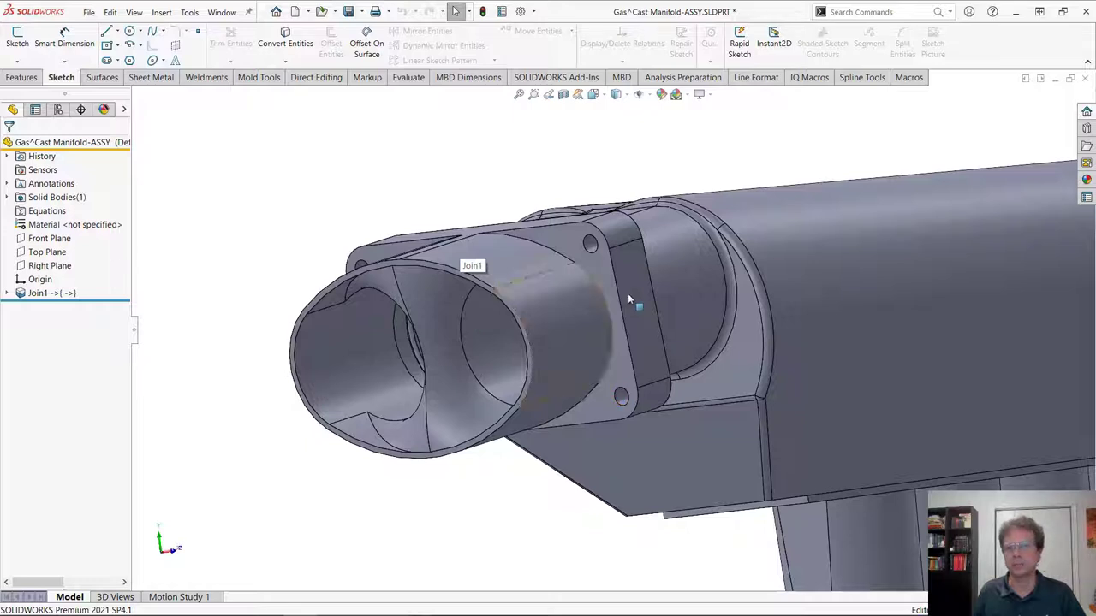
pyautogui.click(467, 278)
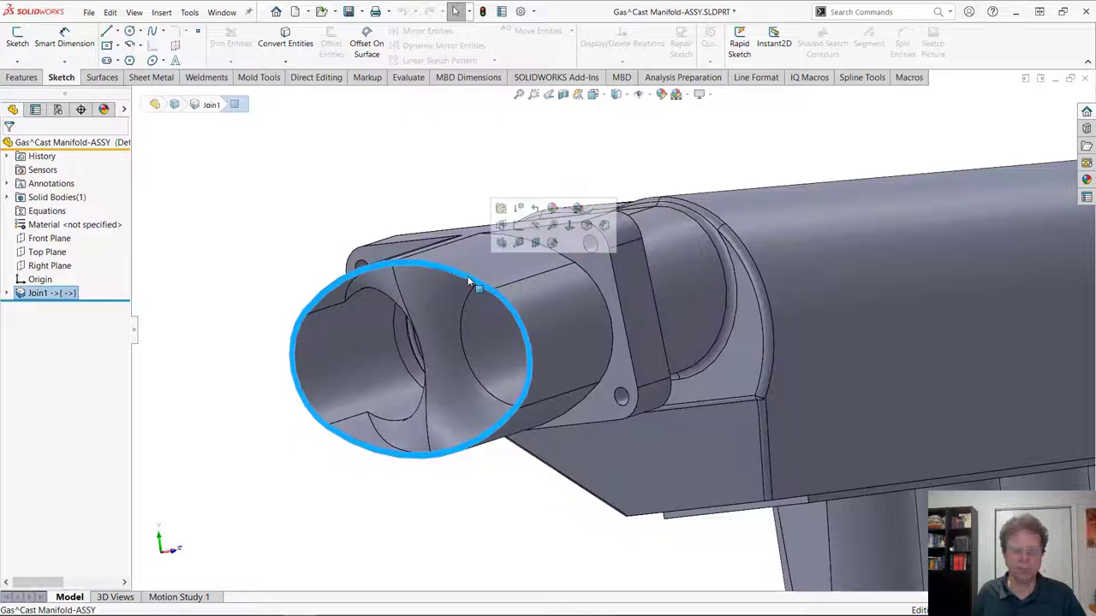
pyautogui.click(535, 243)
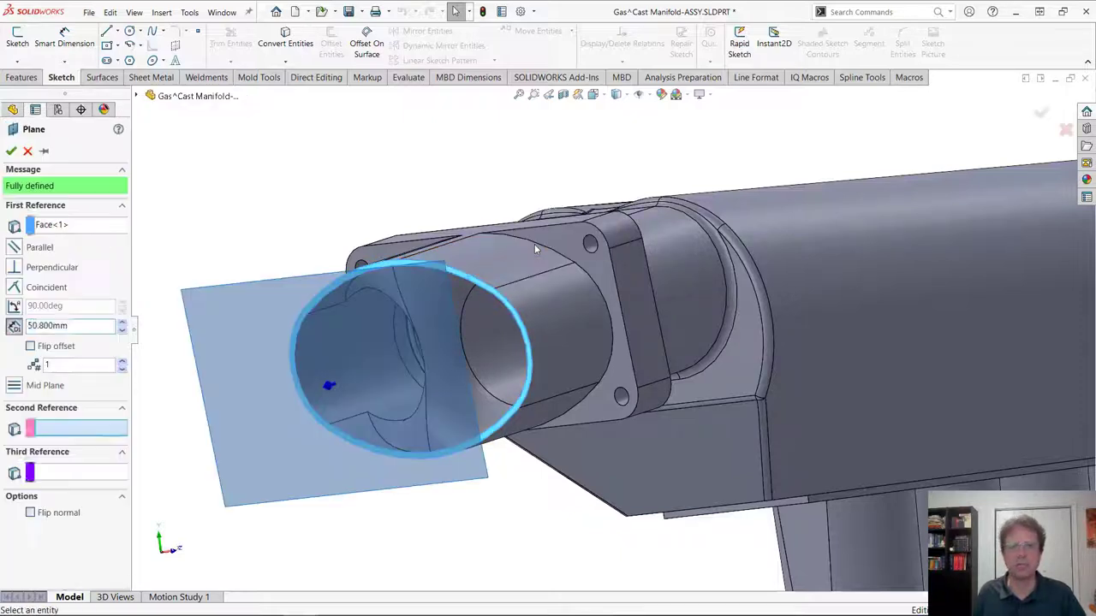
pyautogui.write('0')
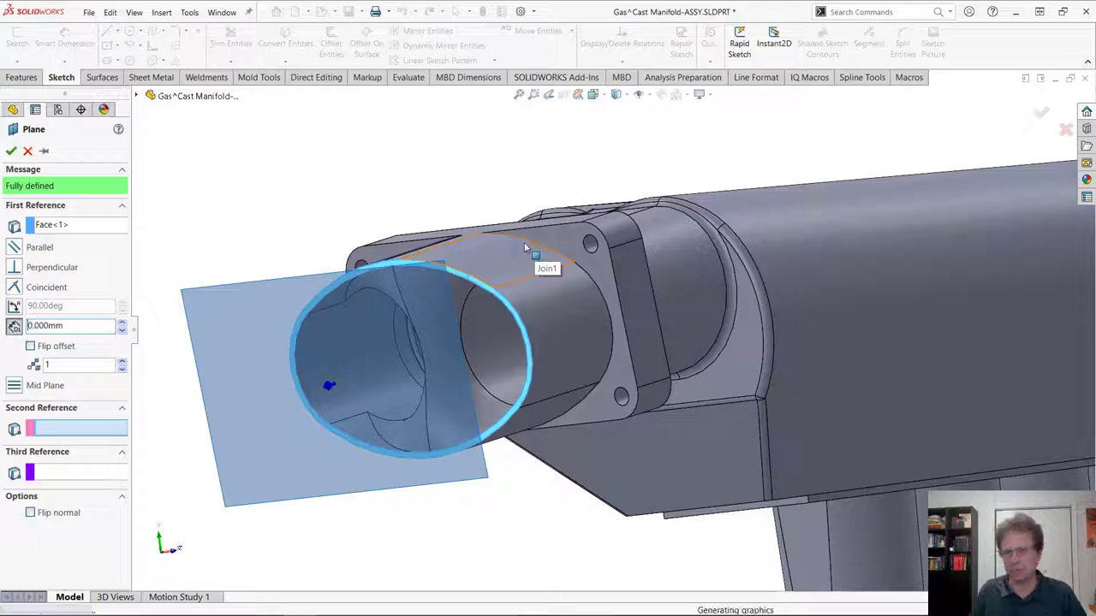
pyautogui.press('Return')
pyautogui.rightClick(40, 306)
pyautogui.click(90, 291)
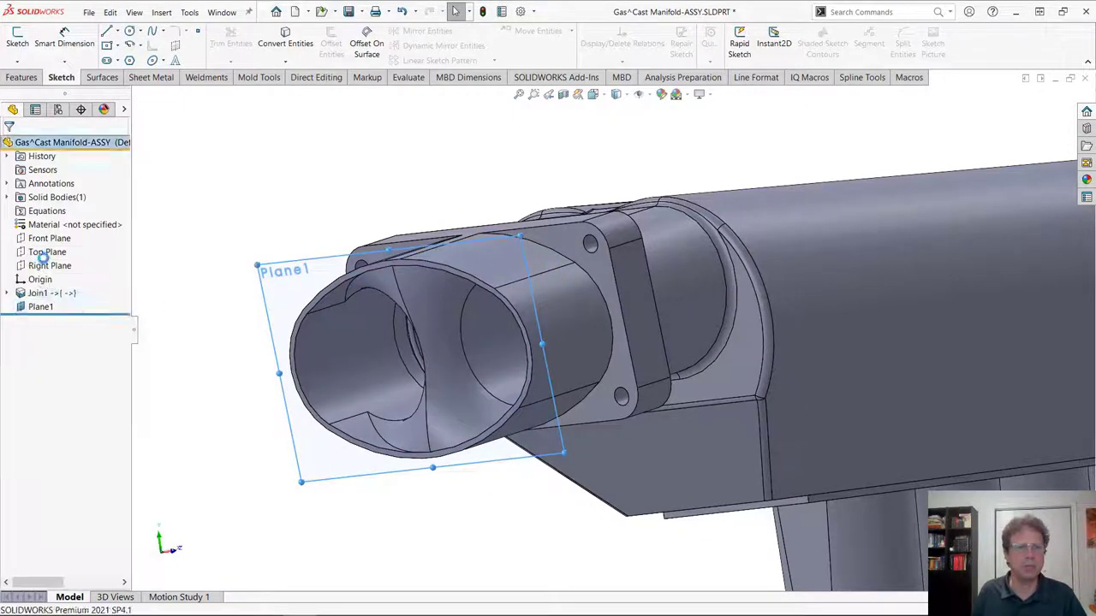
pyautogui.click(44, 326)
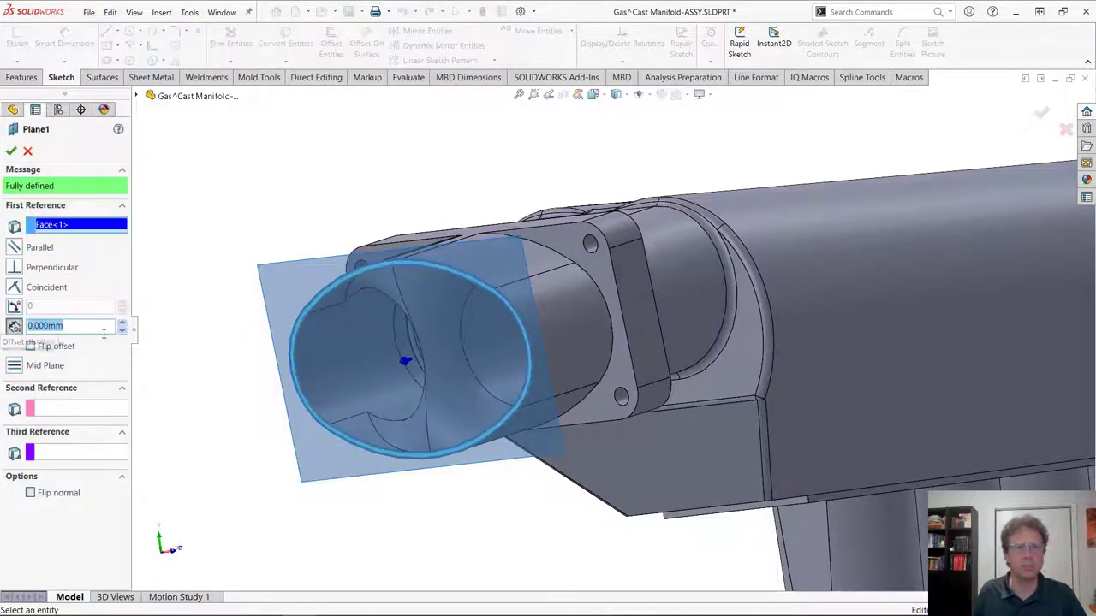
pyautogui.click(11, 152)
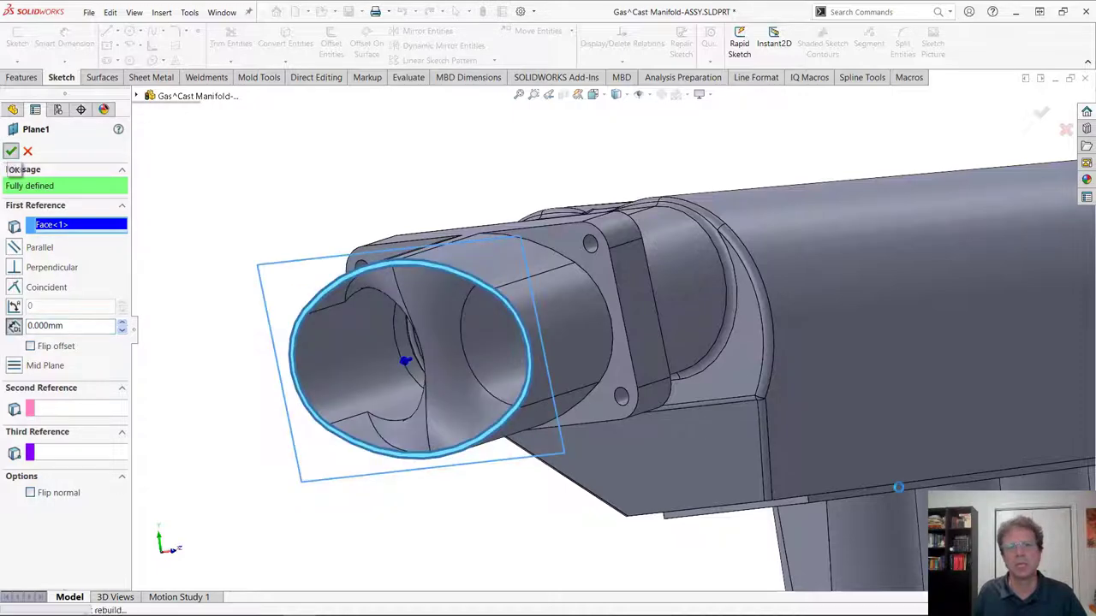
# - Add Plane2 on the port flange face with an offset of 10
pyautogui.scroll(-5, 796, 302)
pyautogui.moveTo(753, 291); pyautogui.dragTo(832, 348, button='middle')
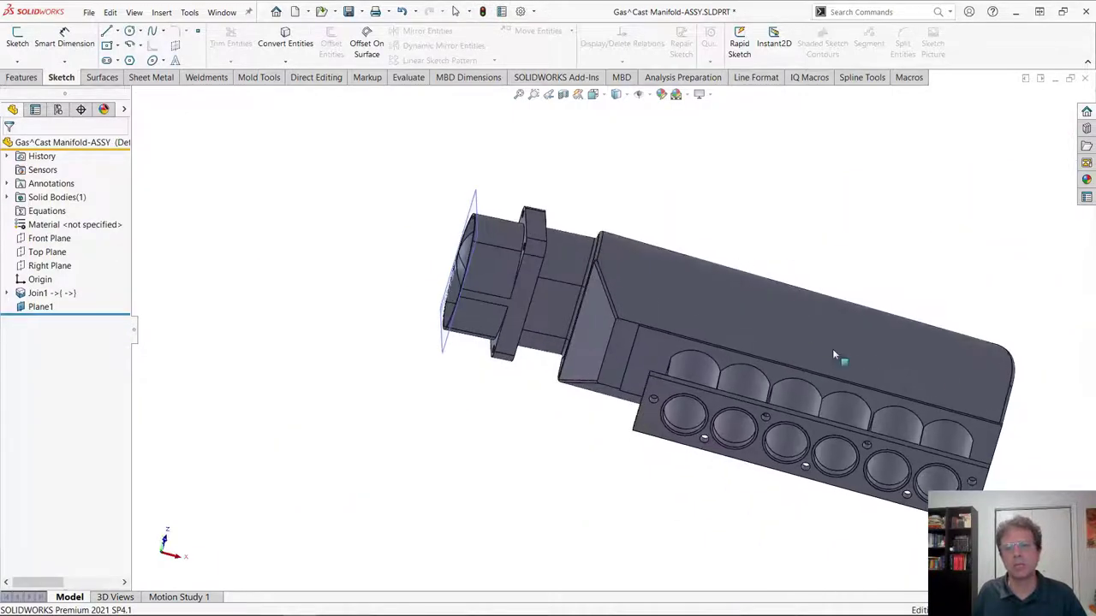
pyautogui.scroll(-5, 832, 349)
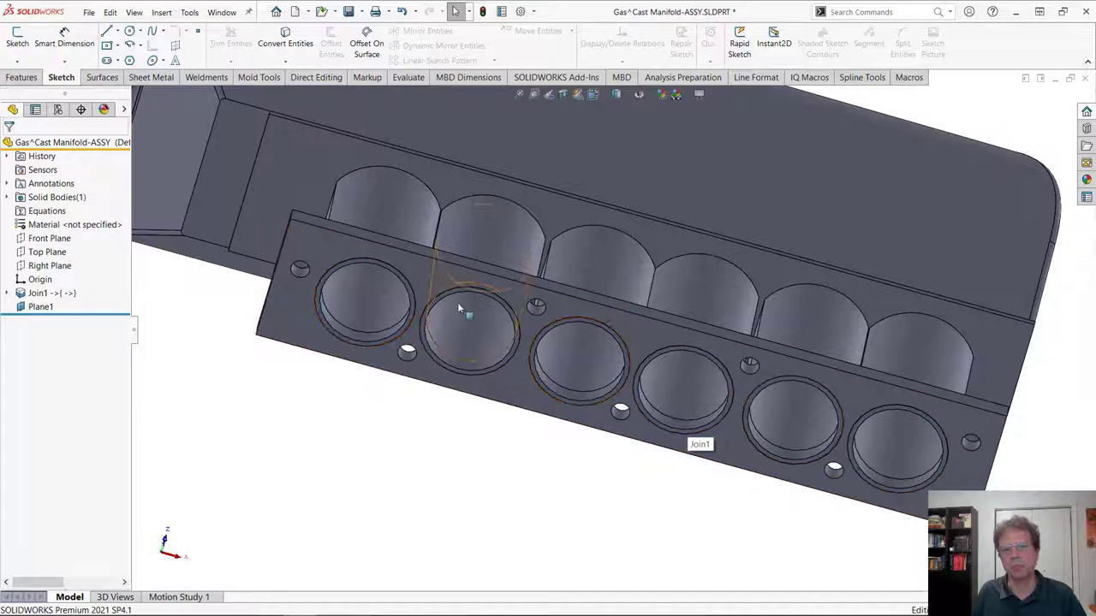
pyautogui.click(636, 327)
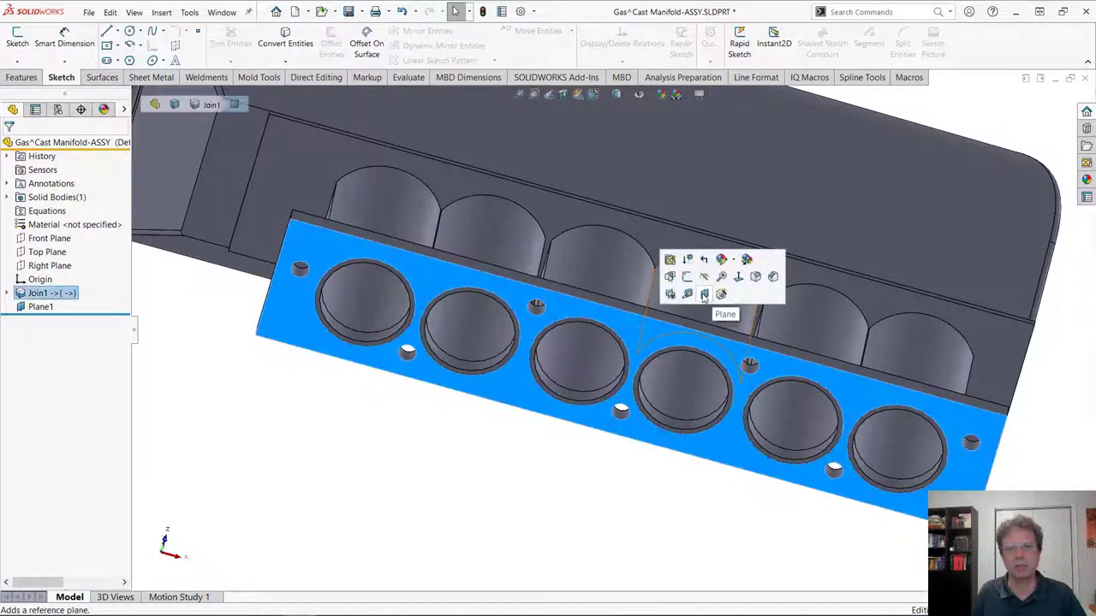
pyautogui.click(702, 293)
pyautogui.write('10')
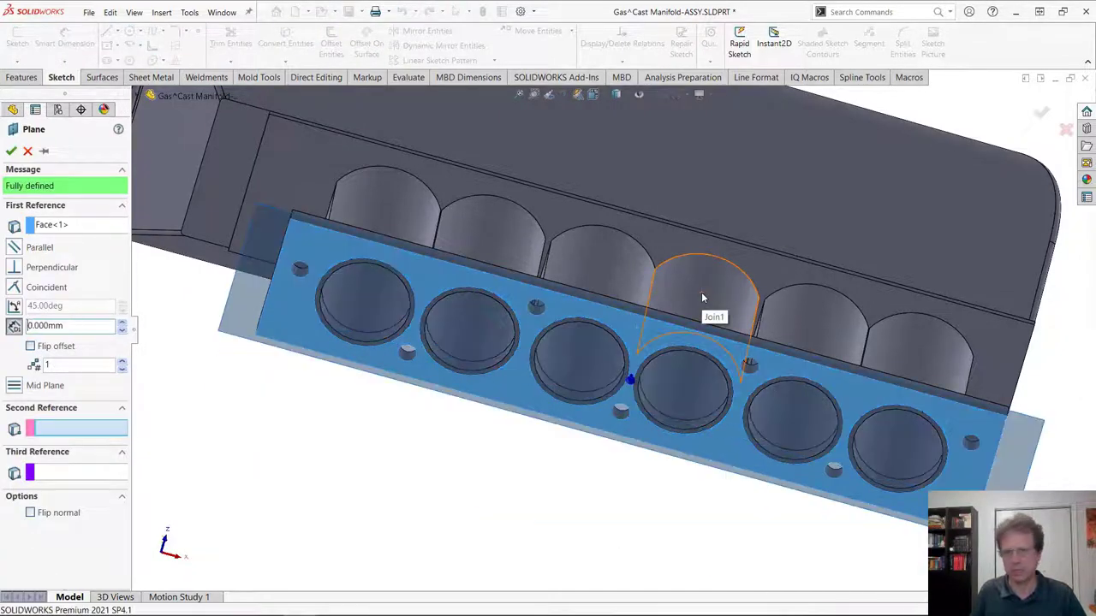
pyautogui.press('Return')
pyautogui.press('f')
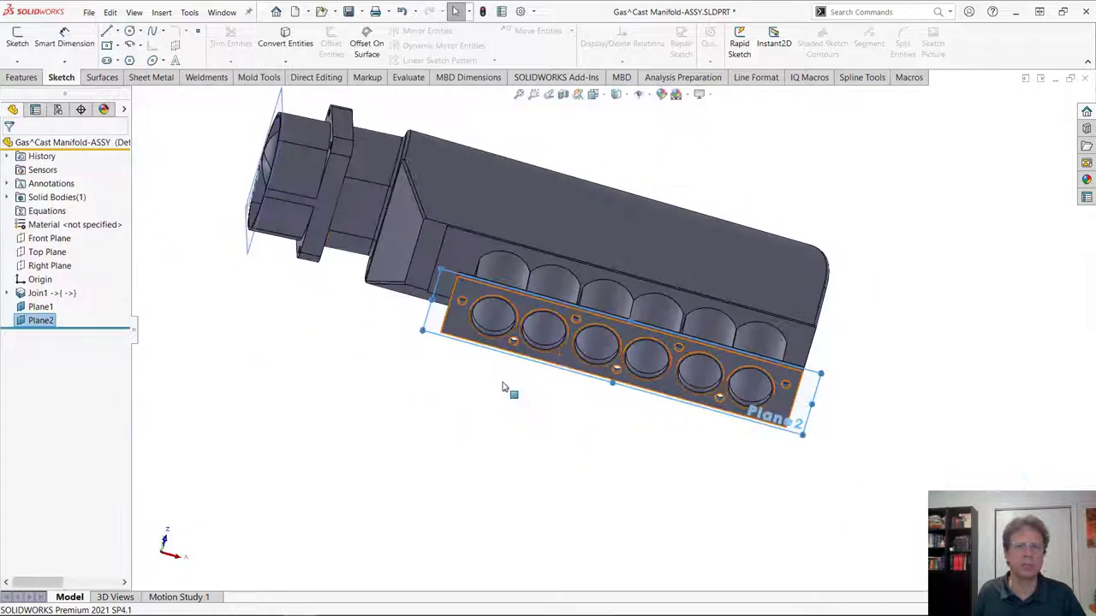
pyautogui.moveTo(491, 344); pyautogui.dragTo(551, 525, button='middle')
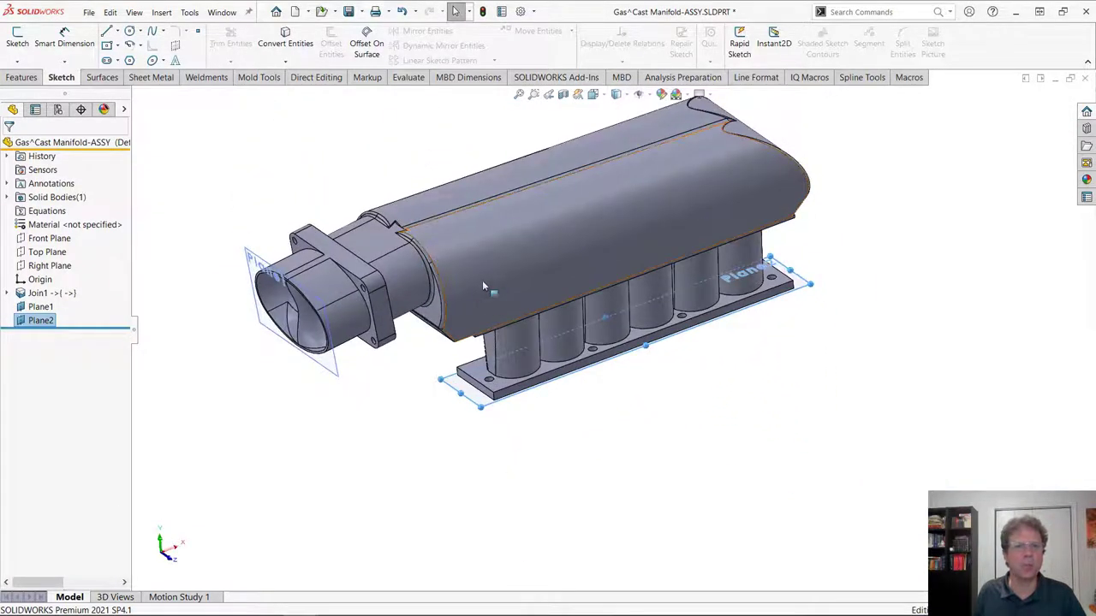
pyautogui.moveTo(482, 286); pyautogui.dragTo(463, 291, button='middle')
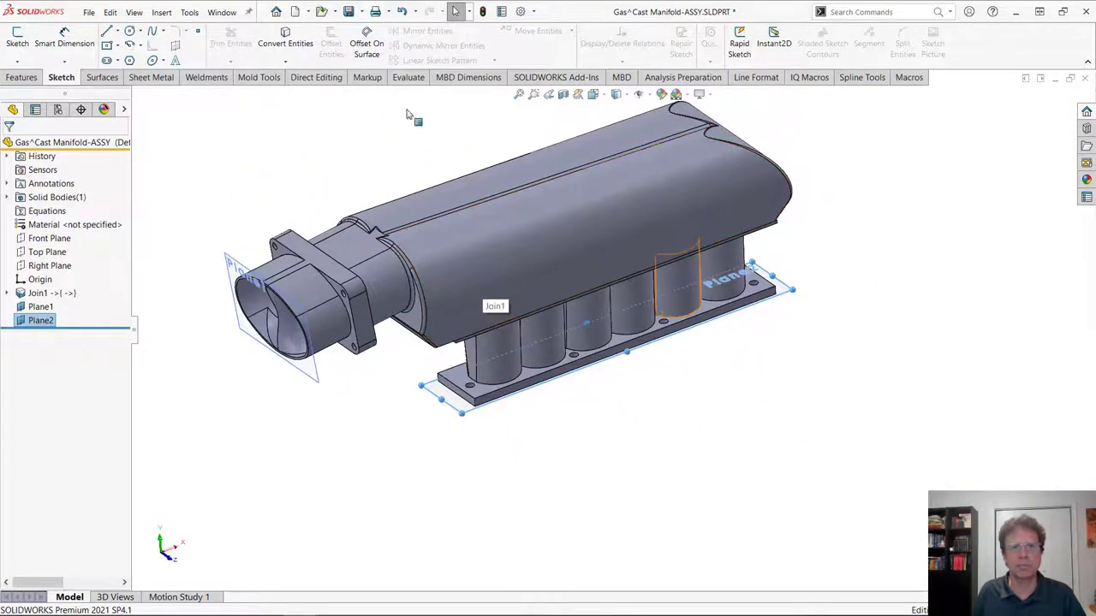
pyautogui.click(23, 77)
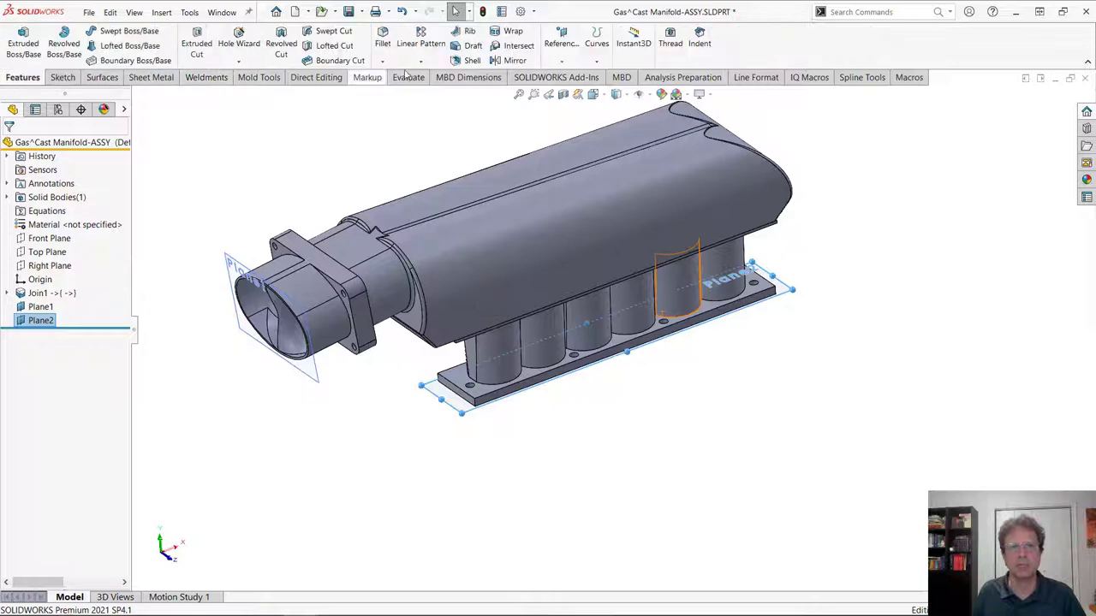
# - Intersect the joined body with Plane1 and Plane2, keeping only Region 1 via Invert Selection
pyautogui.click(517, 45)
pyautogui.click(320, 380)
pyautogui.click(534, 269)
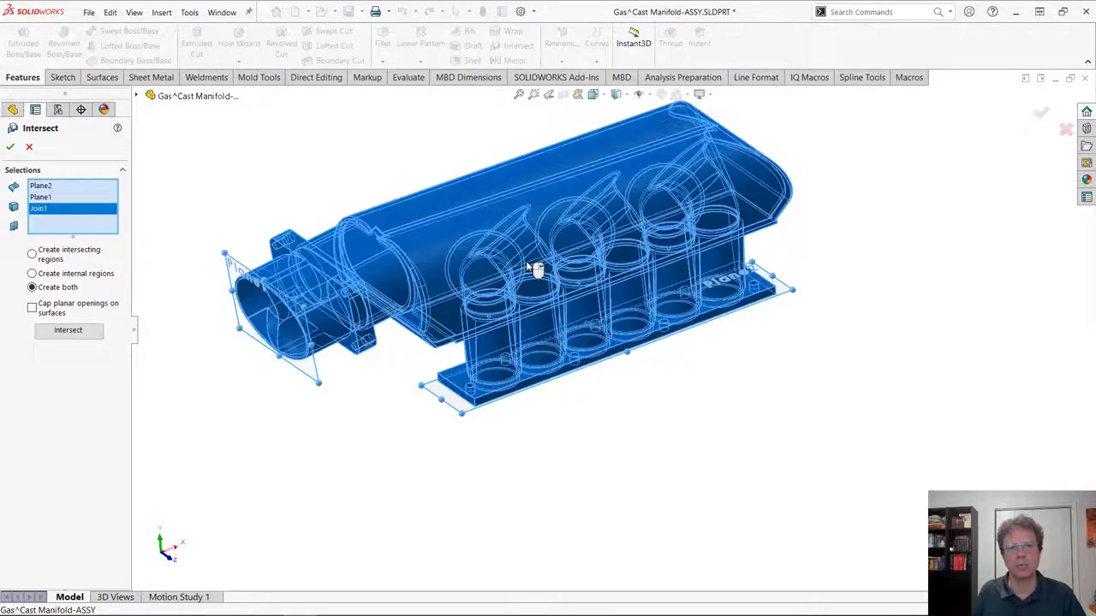
pyautogui.click(60, 334)
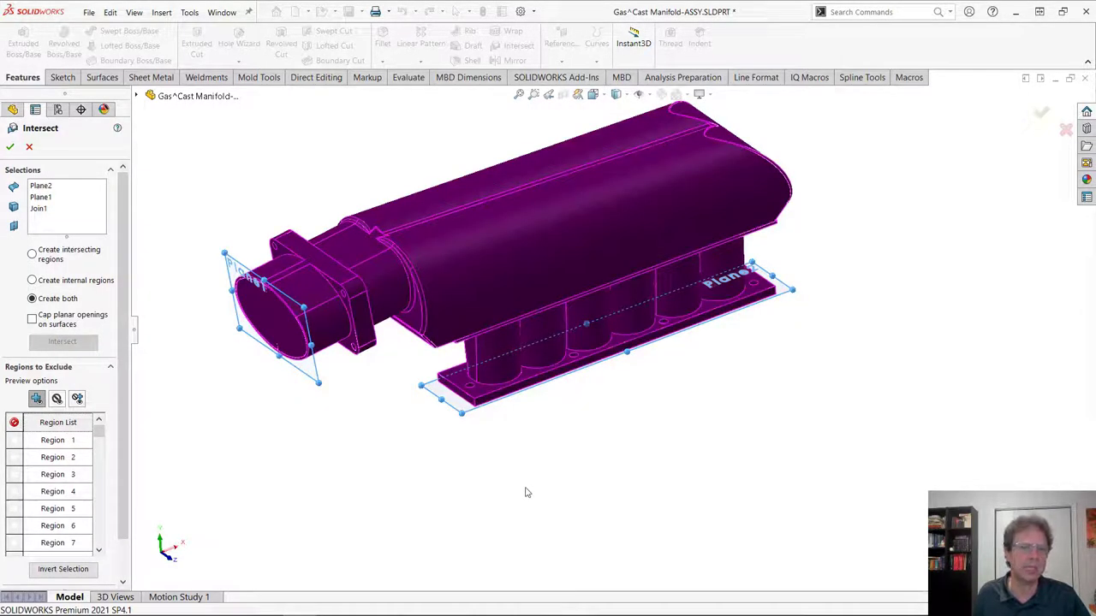
pyautogui.scroll(-1, 60, 411)
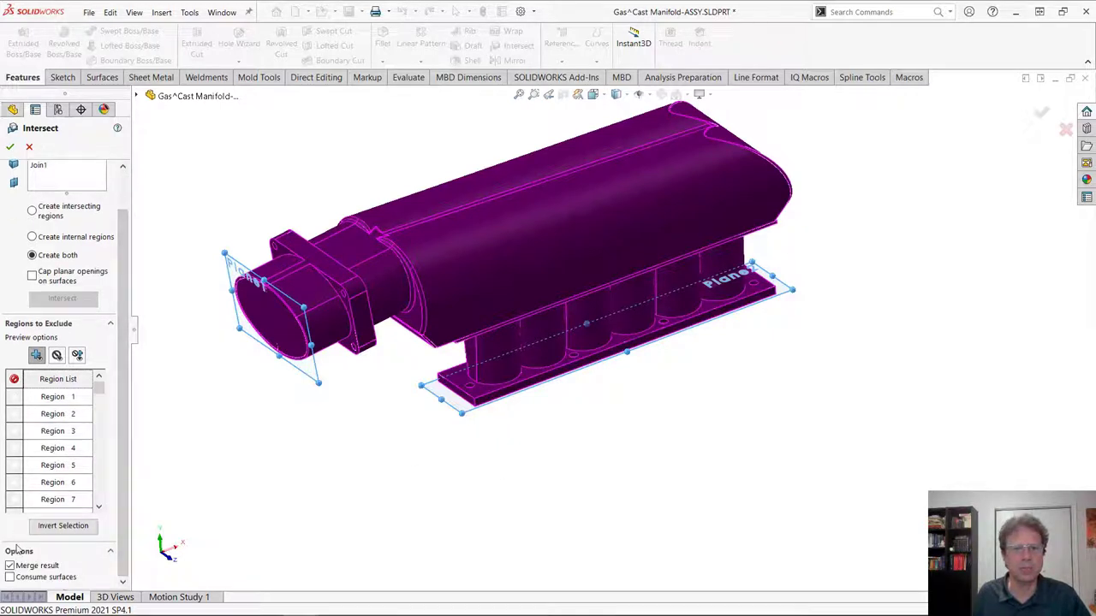
pyautogui.moveTo(100, 392)
pyautogui.mouseDown()
pyautogui.moveTo(99, 442)
pyautogui.moveTo(98, 389)
pyautogui.mouseUp()
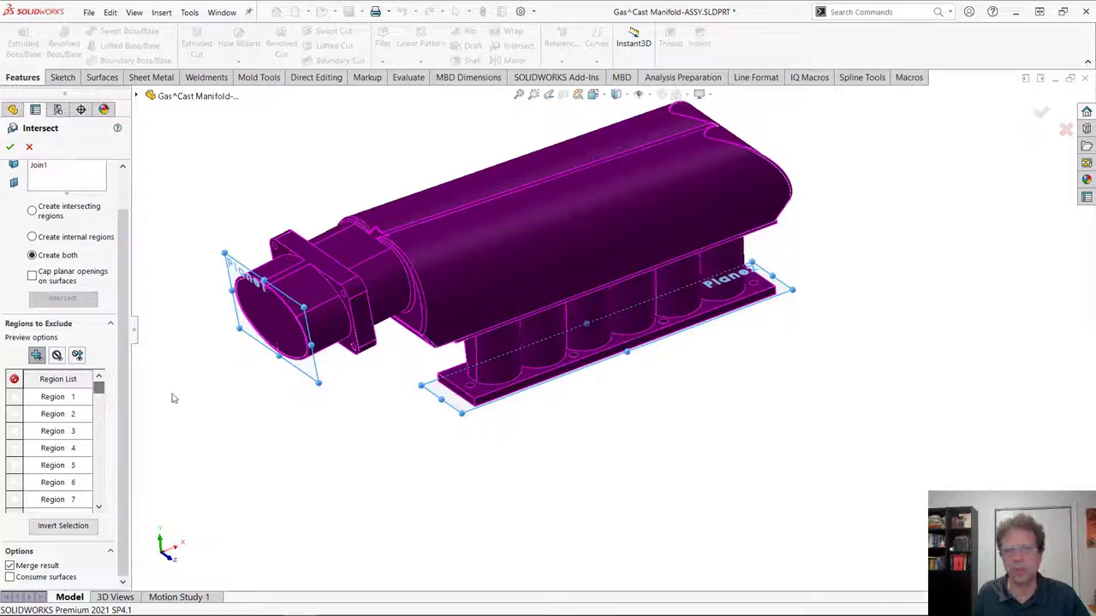
pyautogui.click(272, 317)
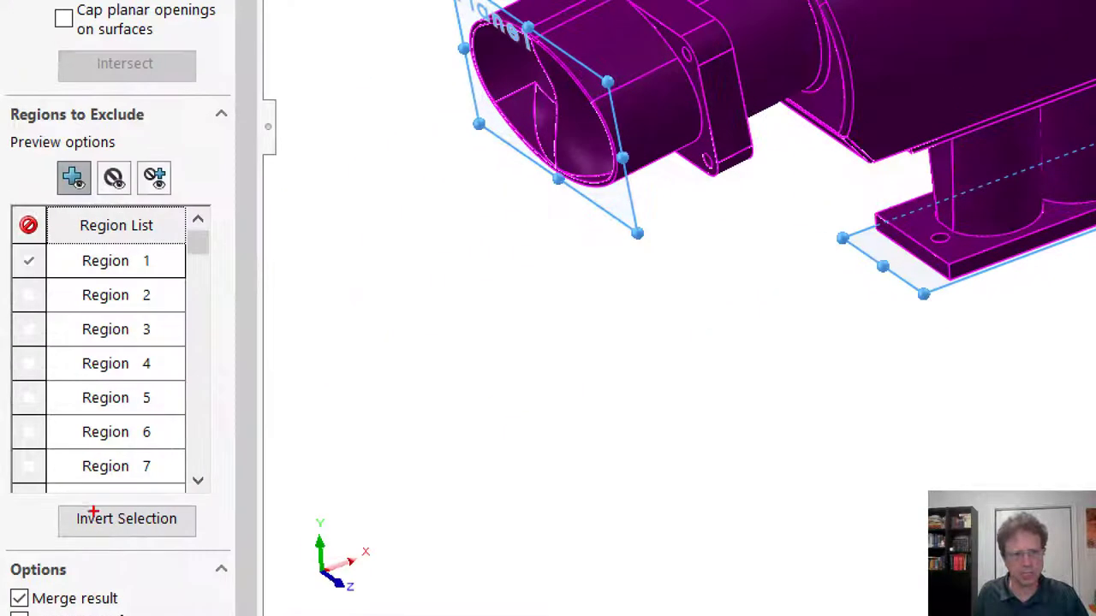
pyautogui.moveTo(43, 490)
pyautogui.keyDown('ctrl'); pyautogui.mouseDown()
pyautogui.moveTo(245, 562)
pyautogui.moveTo(226, 558)
pyautogui.mouseUp(); pyautogui.keyUp('ctrl')
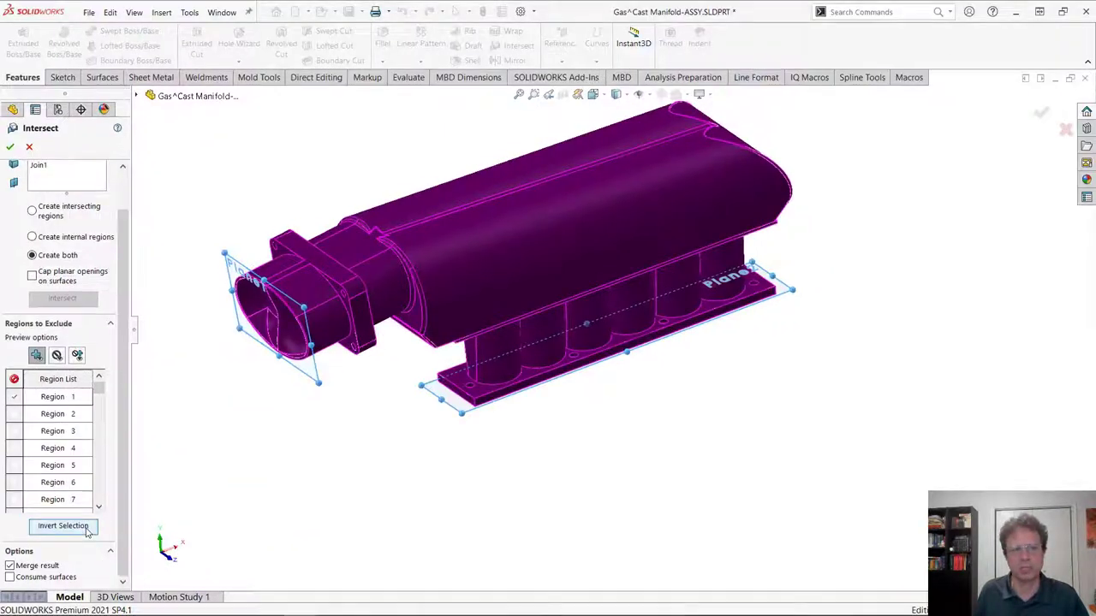
pyautogui.click(169, 526)
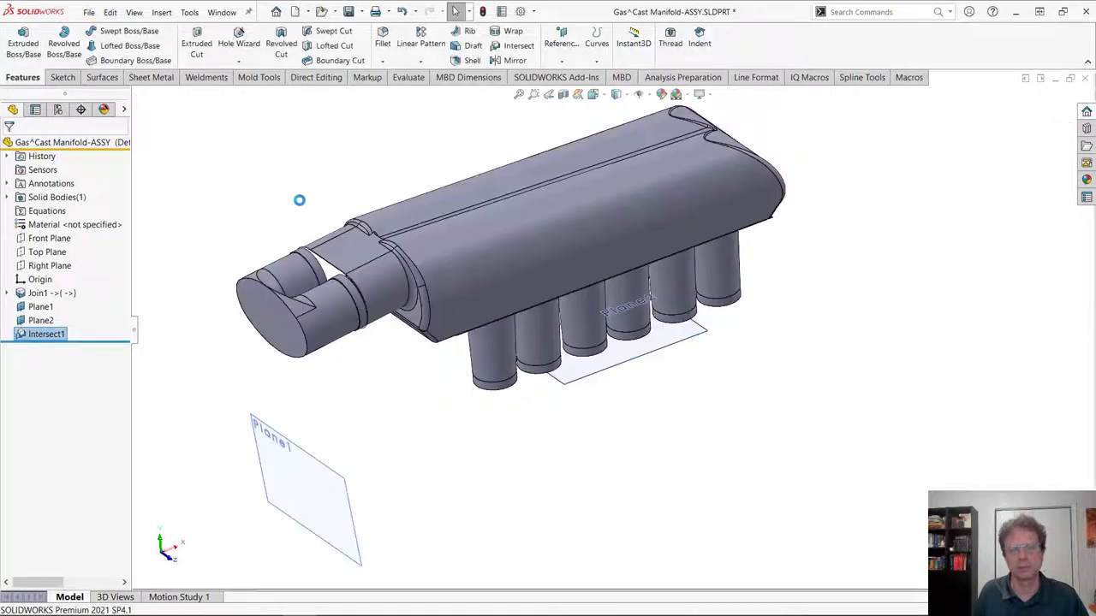
# - Search the material library for 'air' and apply Air to the cavity part
pyautogui.moveTo(667, 441); pyautogui.dragTo(525, 267, button='middle')
pyautogui.rightClick(79, 225)
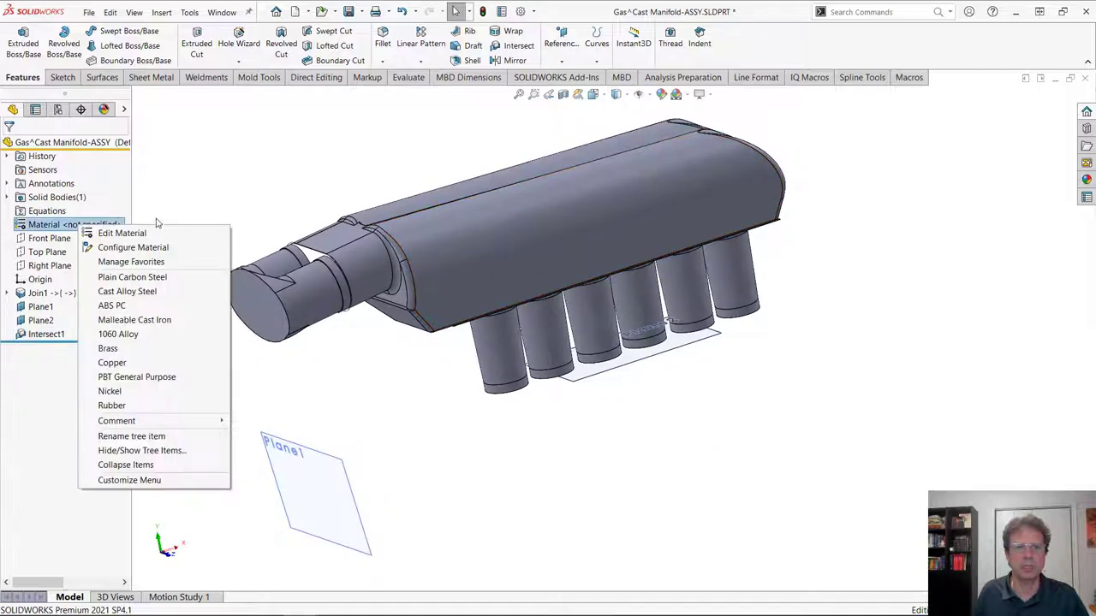
pyautogui.click(146, 235)
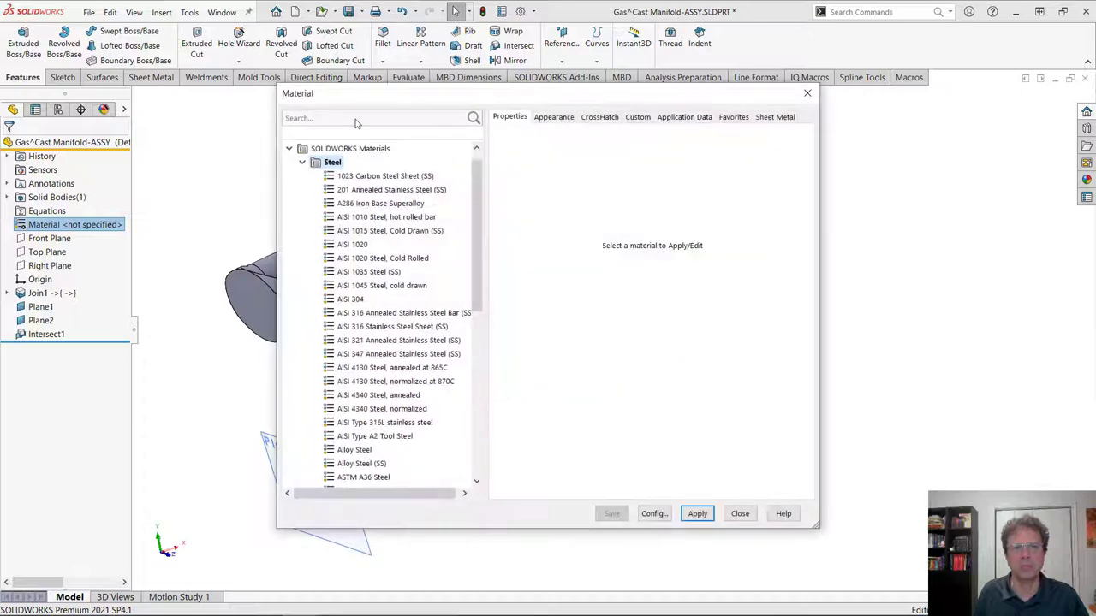
pyautogui.click(356, 120)
pyautogui.write('air')
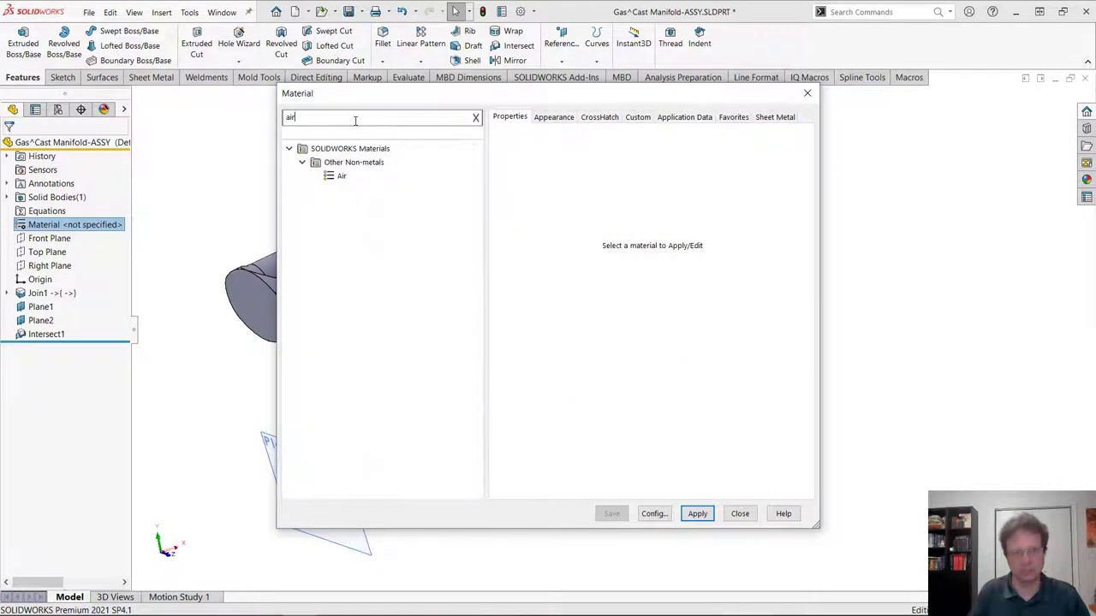
pyautogui.click(339, 177)
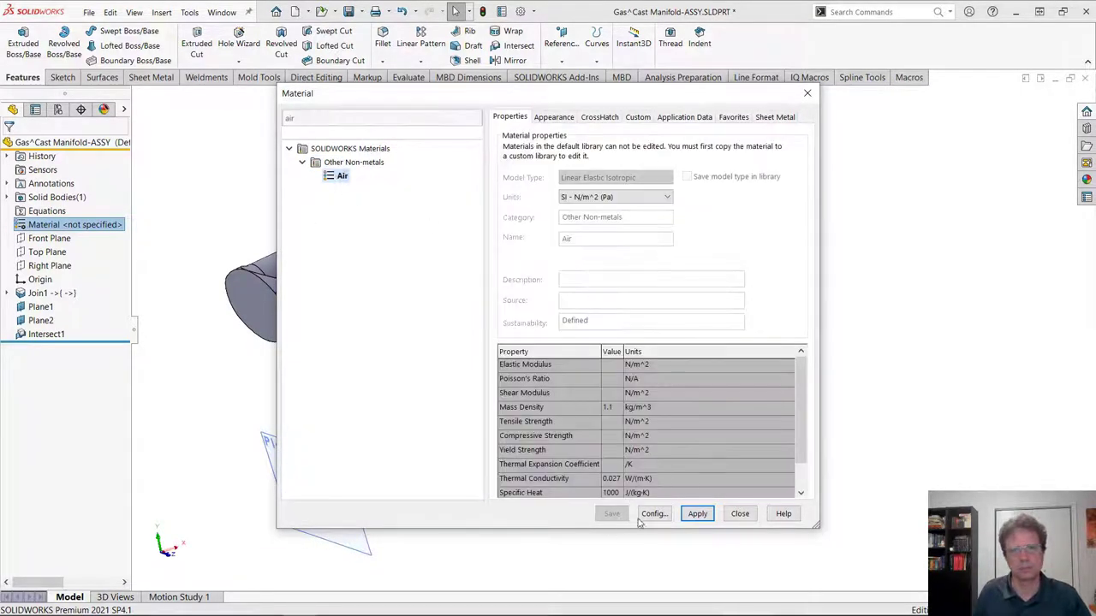
pyautogui.click(698, 514)
pyautogui.click(739, 513)
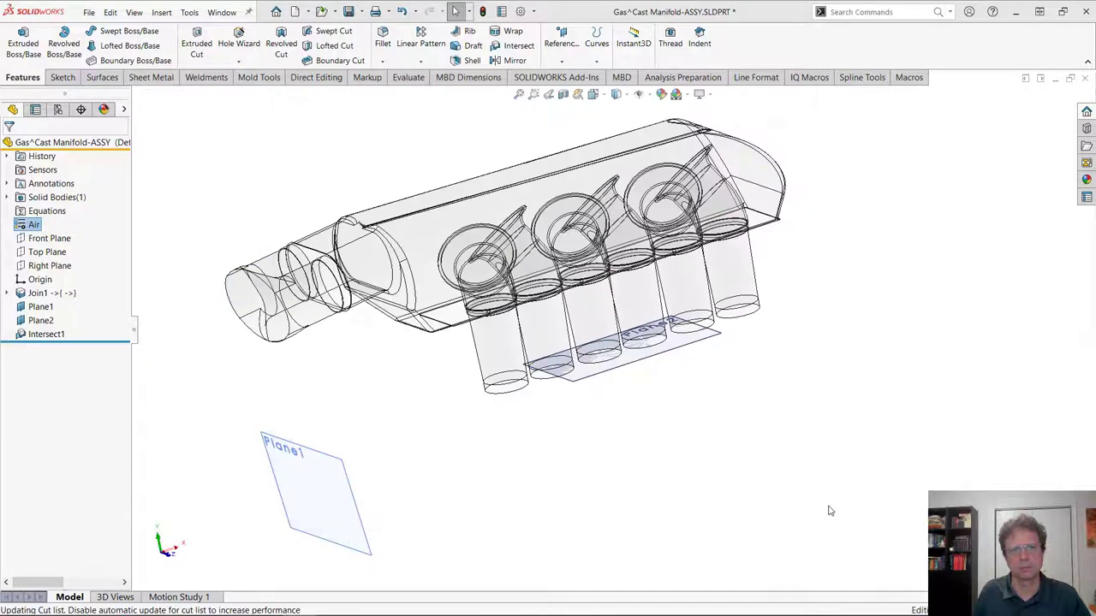
pyautogui.moveTo(630, 454); pyautogui.dragTo(380, 336, button='middle')
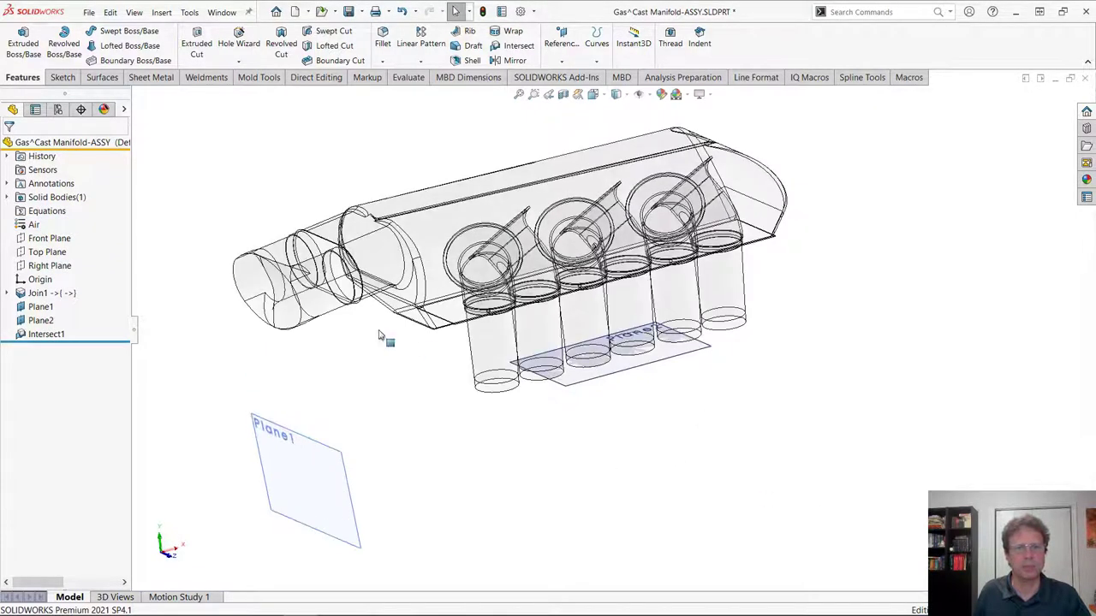
# - Hide Plane1 and Plane2
pyautogui.rightClick(338, 449)
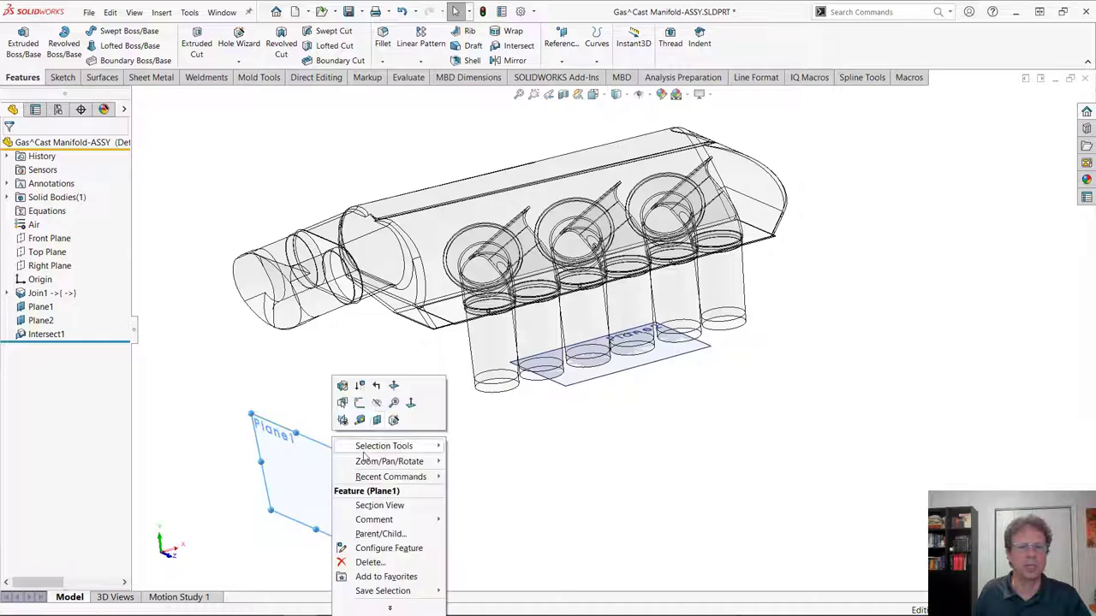
pyautogui.click(377, 402)
pyautogui.click(589, 386)
pyautogui.rightClick(590, 389)
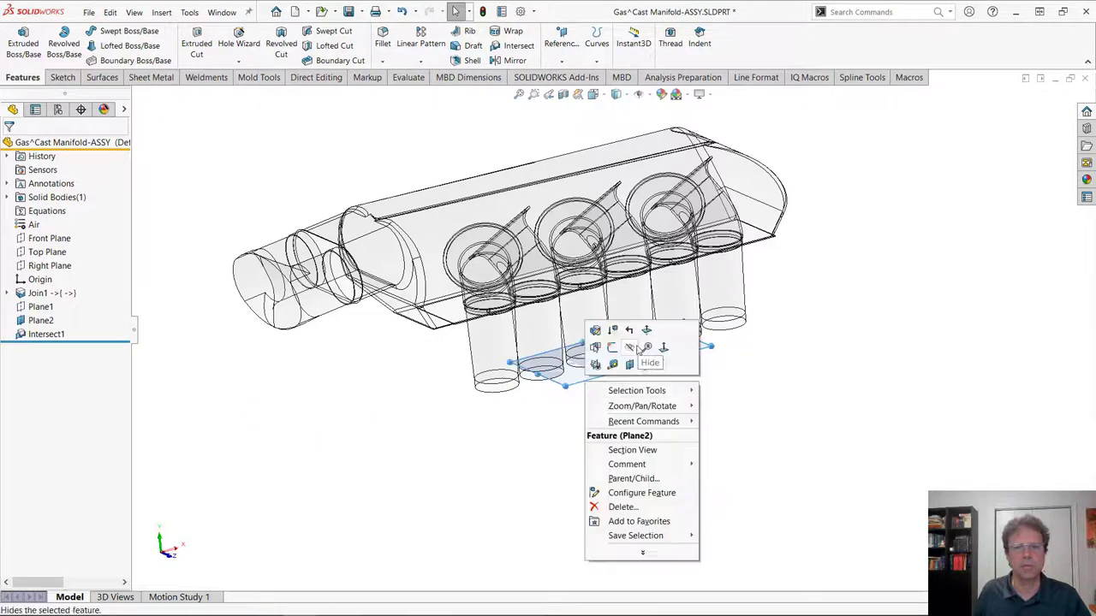
pyautogui.click(631, 347)
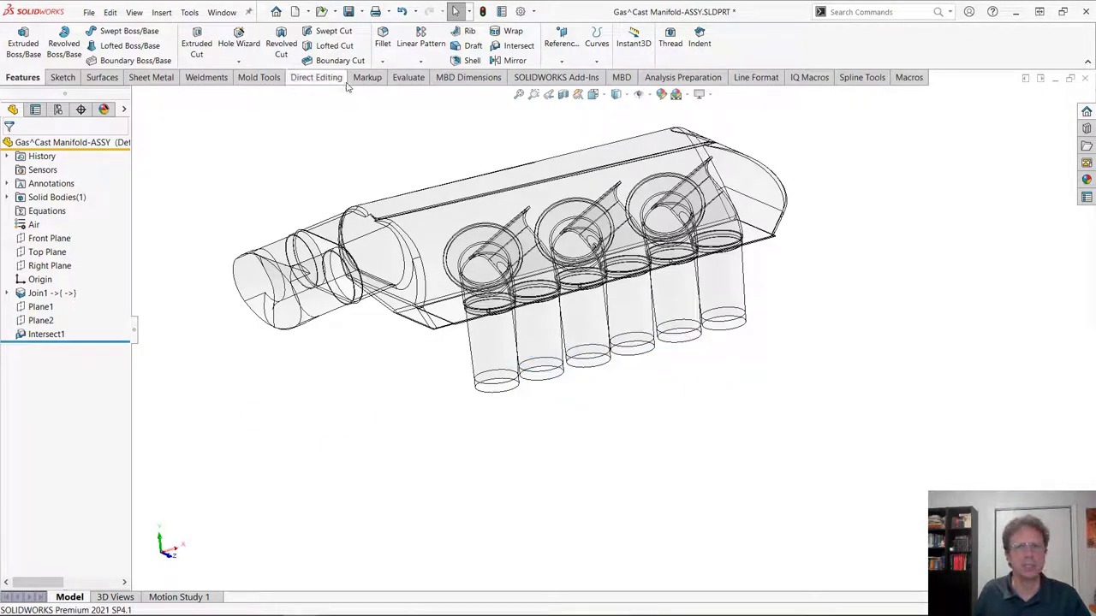
# - Check the cavity's mass properties (8.80 liters, 9.68 grams) and return to the assembly
pyautogui.click(408, 77)
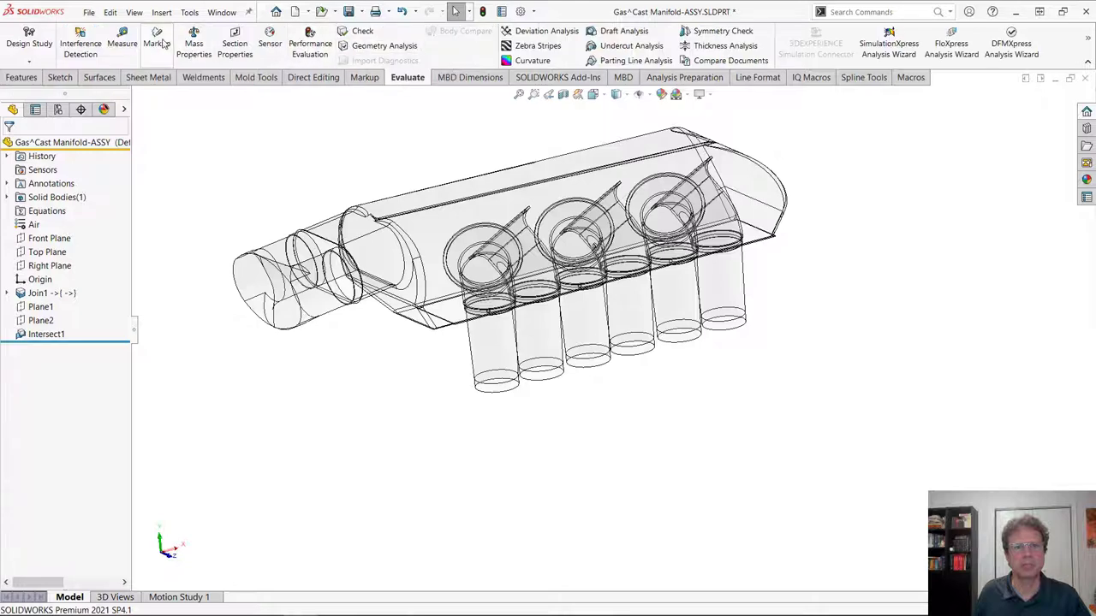
pyautogui.click(193, 43)
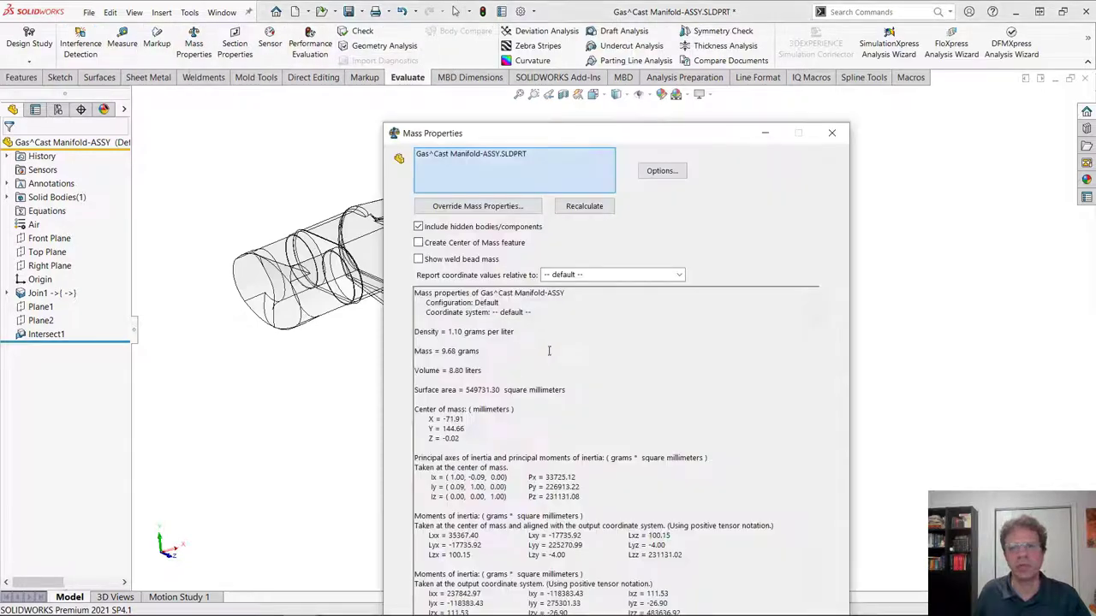
pyautogui.click(832, 132)
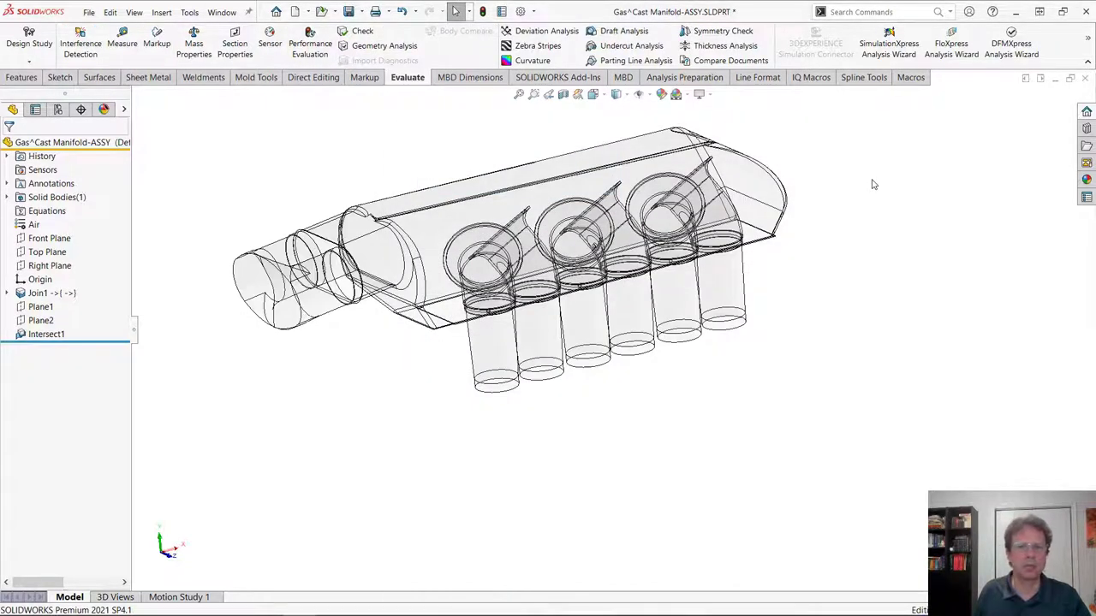
pyautogui.hotkey('ctrl', 'Tab')
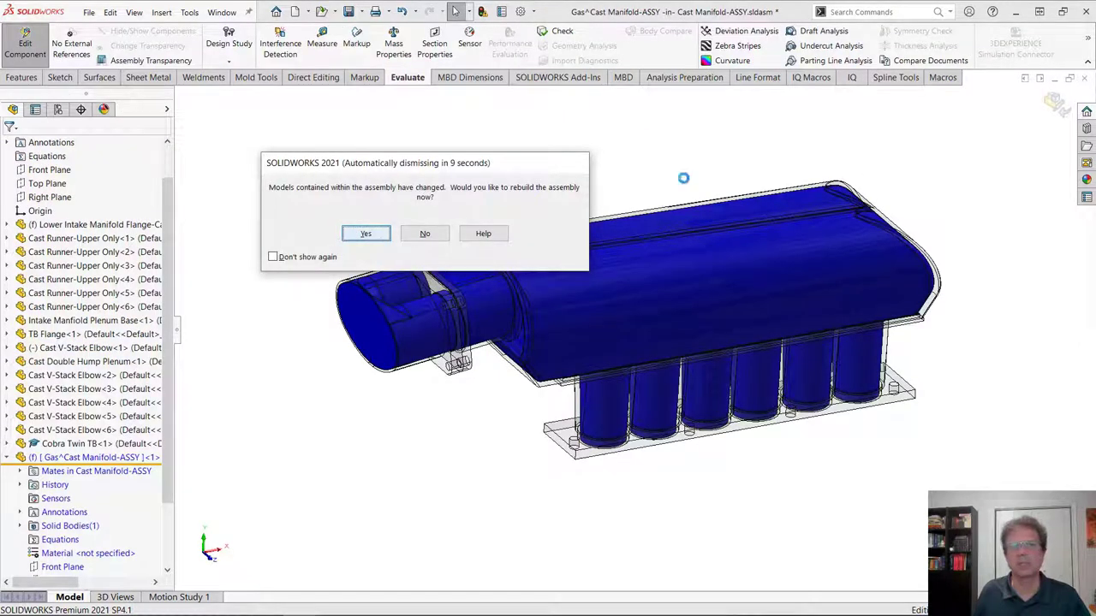
# - Rebuild Cast Manifold-ASSY, inspect the cavity body in Section View, and close without saving
pyautogui.press('Return')
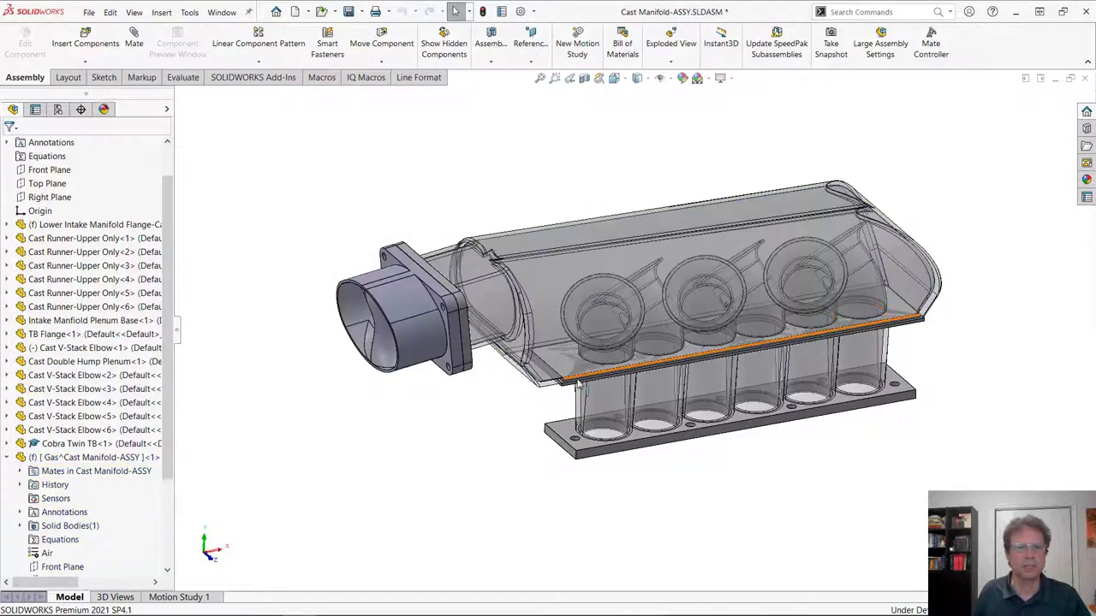
pyautogui.click(86, 457)
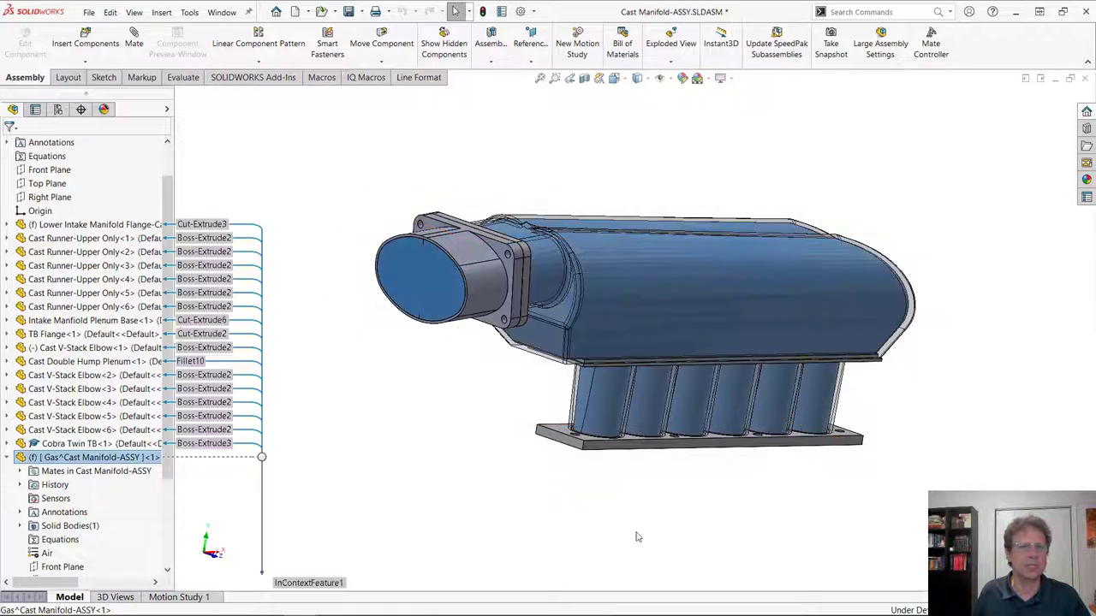
pyautogui.click(586, 79)
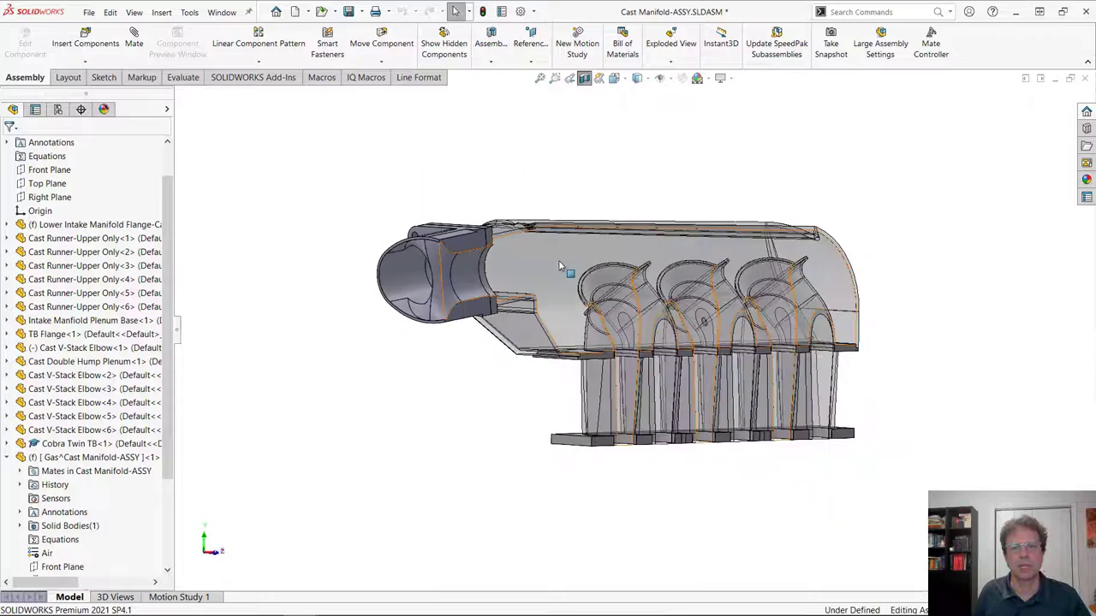
pyautogui.click(560, 267)
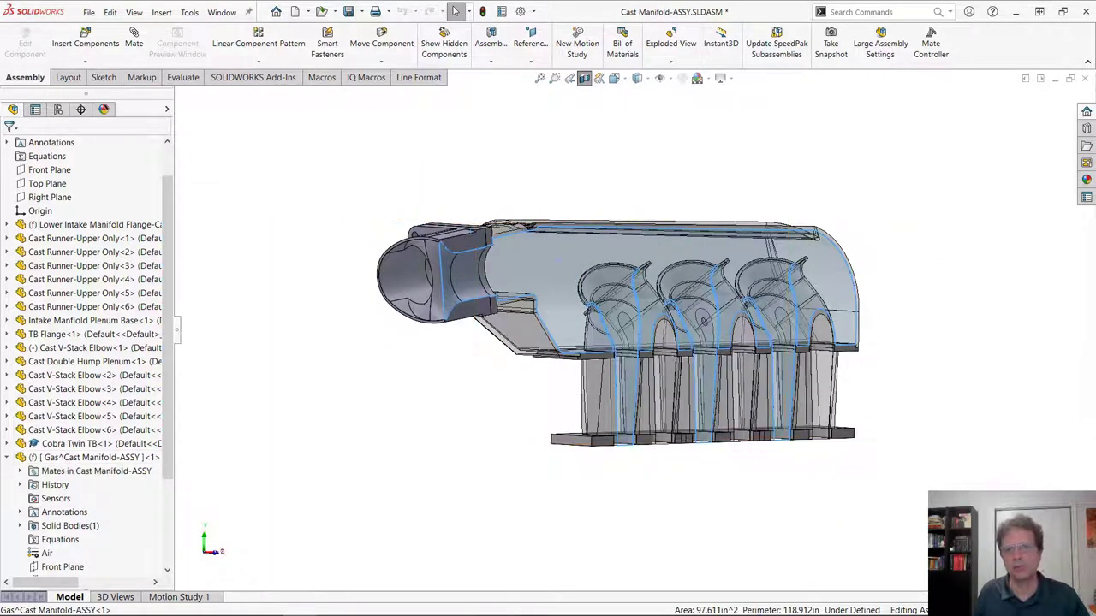
pyautogui.click(1085, 79)
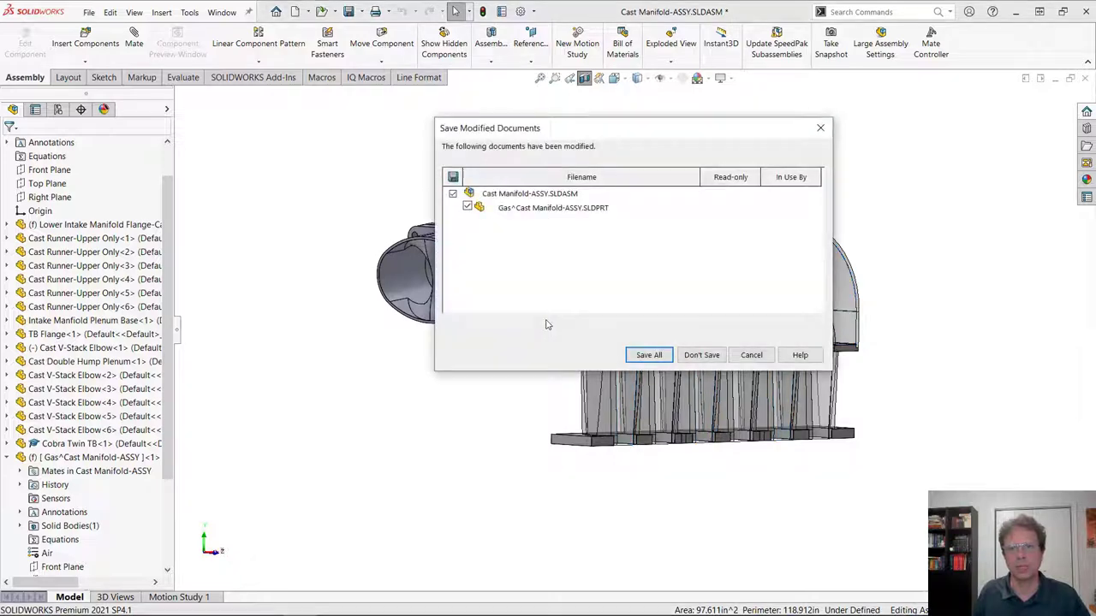
pyautogui.click(702, 354)
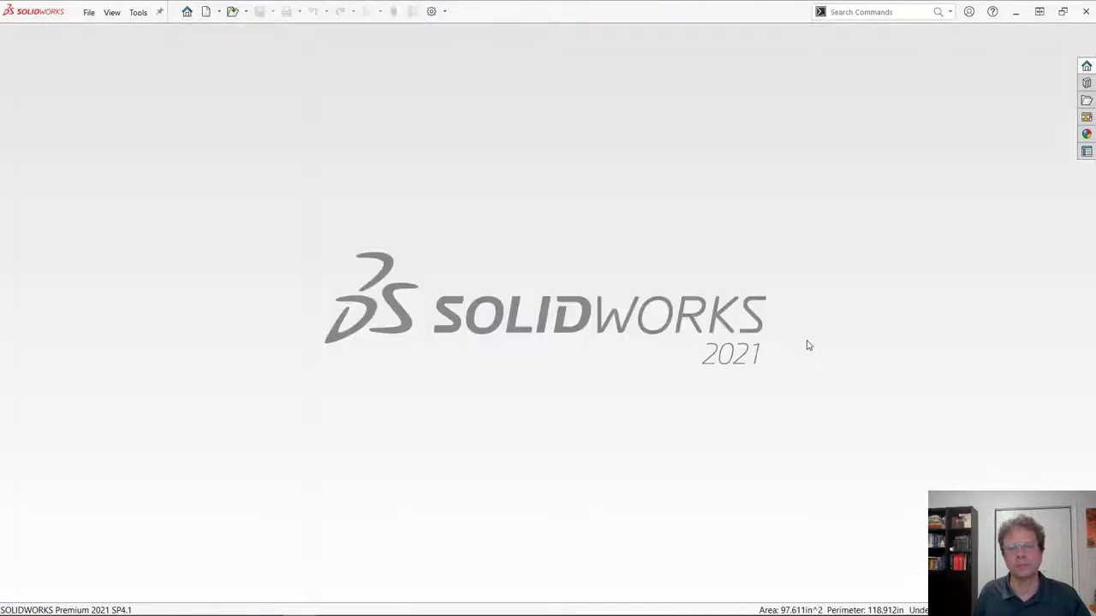
# - Reveal the Intersect solution bullets and Case Study #8's challenge text, then return to SOLIDWORKS
pyautogui.hotkey('alt', 'Tab')
pyautogui.hotkey('alt', 'Tab')
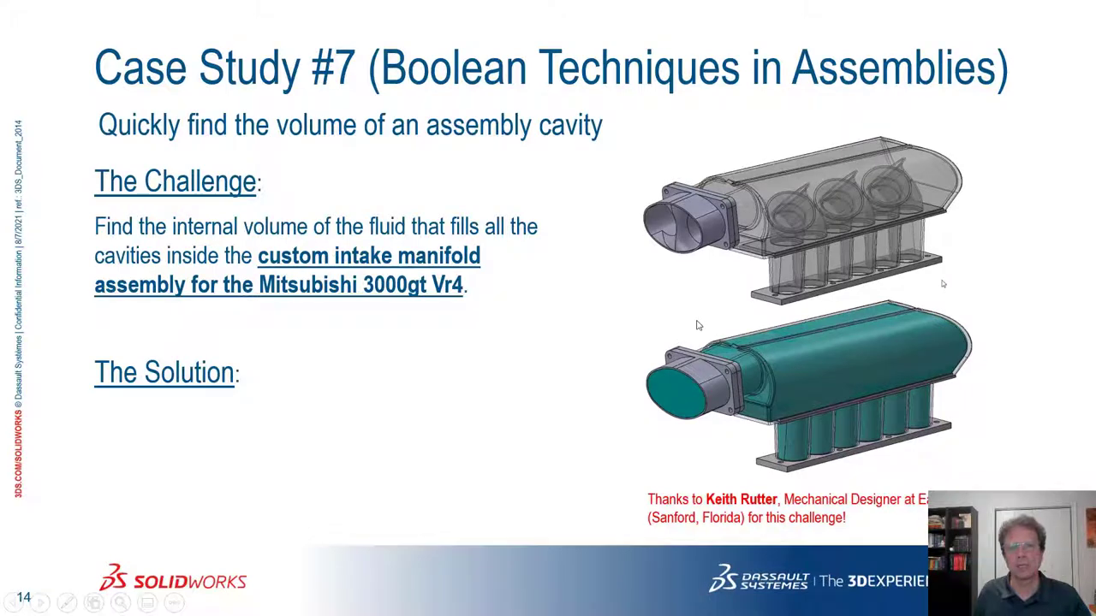
pyautogui.click(698, 326)
pyautogui.click(697, 326)
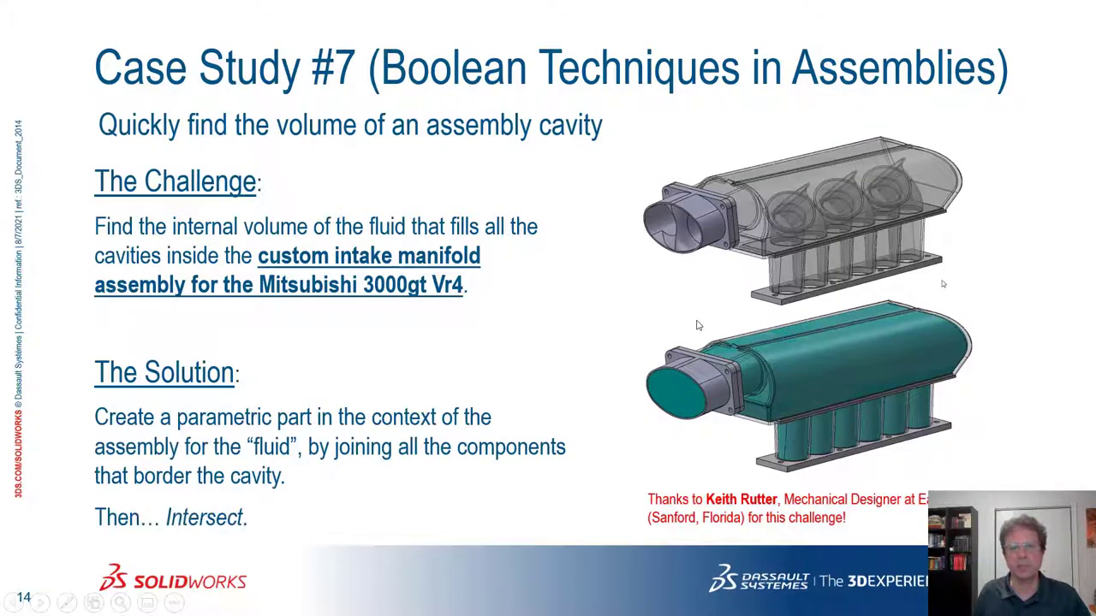
pyautogui.click(698, 326)
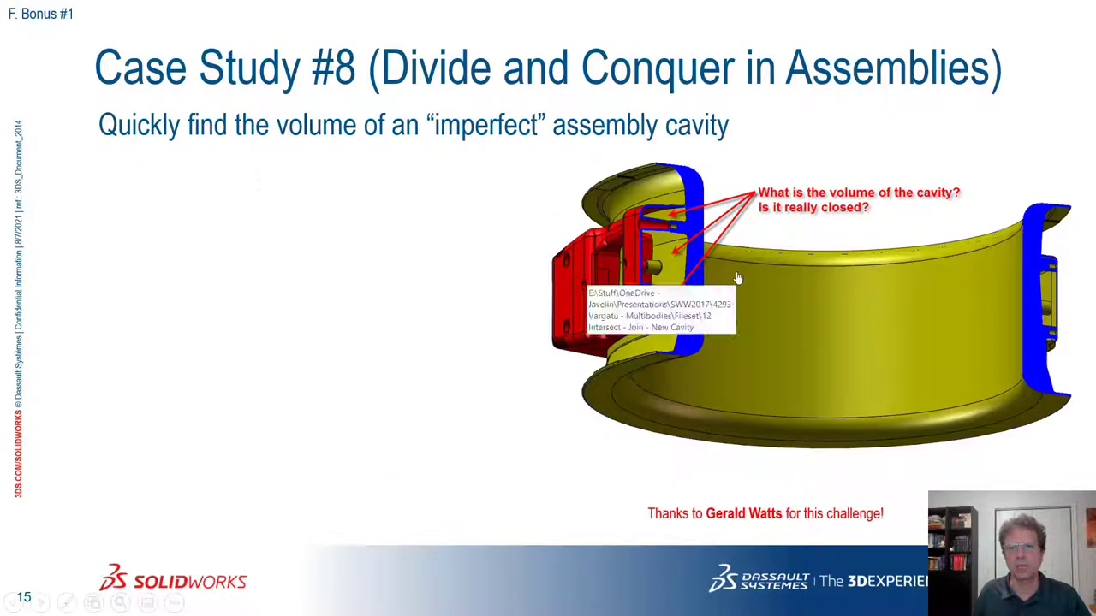
pyautogui.click(652, 268)
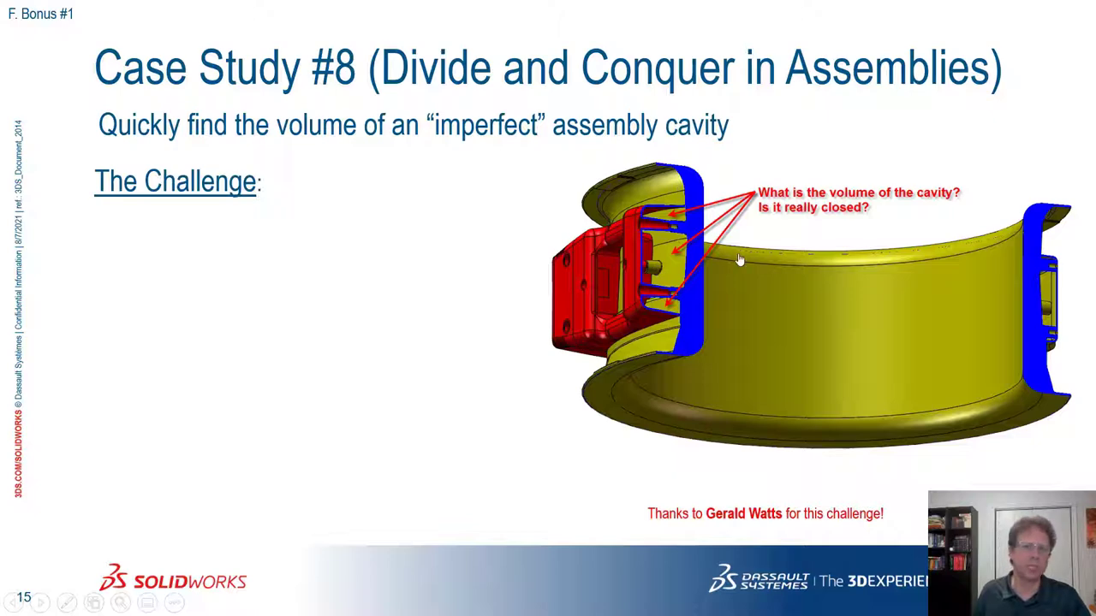
pyautogui.click(496, 287)
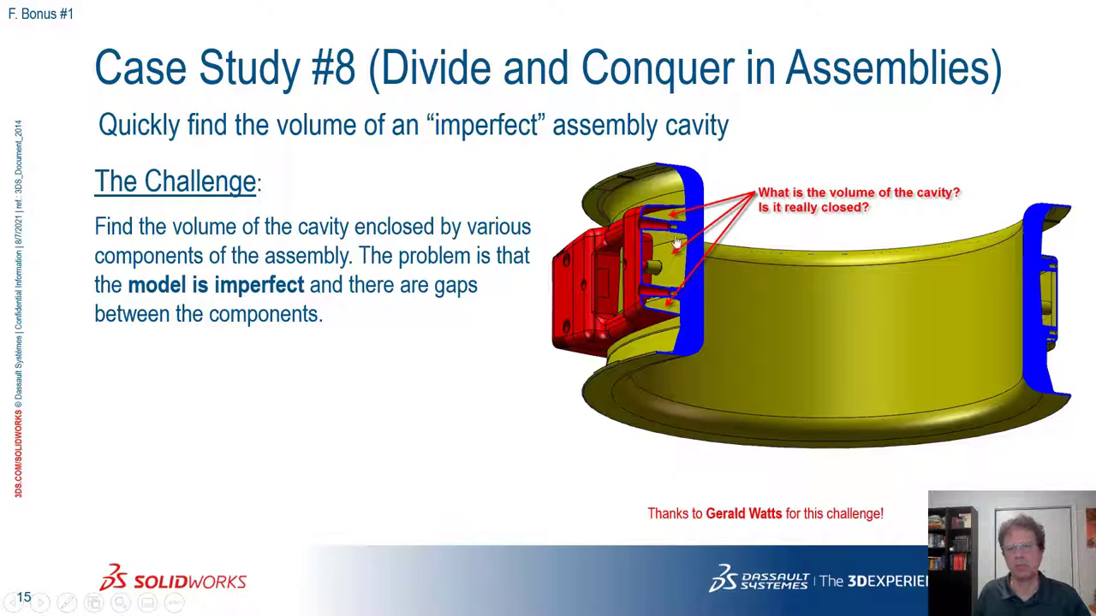
pyautogui.hotkey('alt', 'Tab')
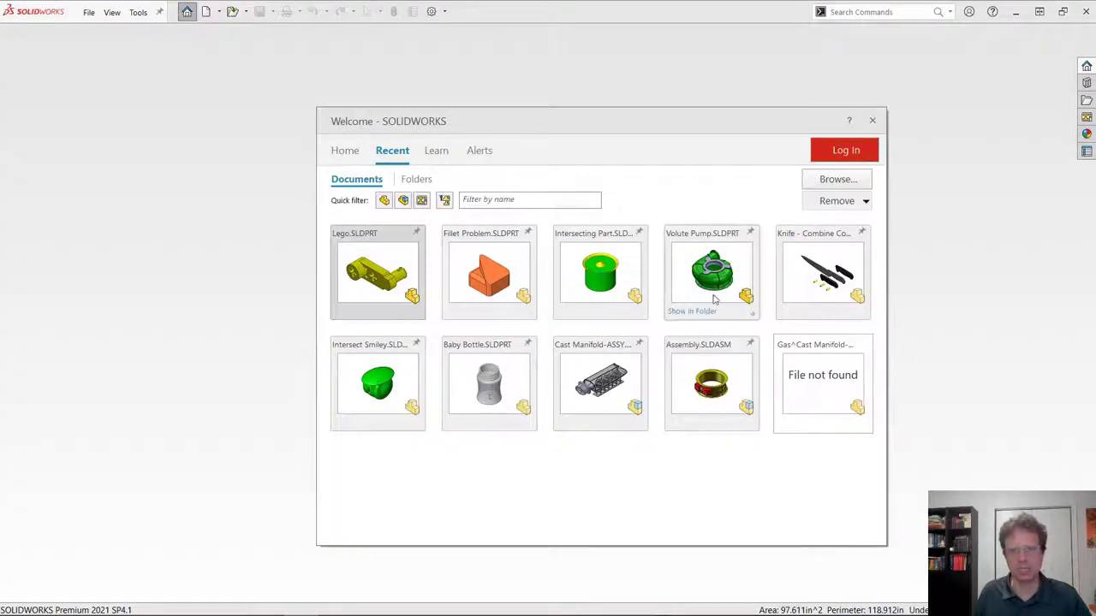
pyautogui.press('Escape')
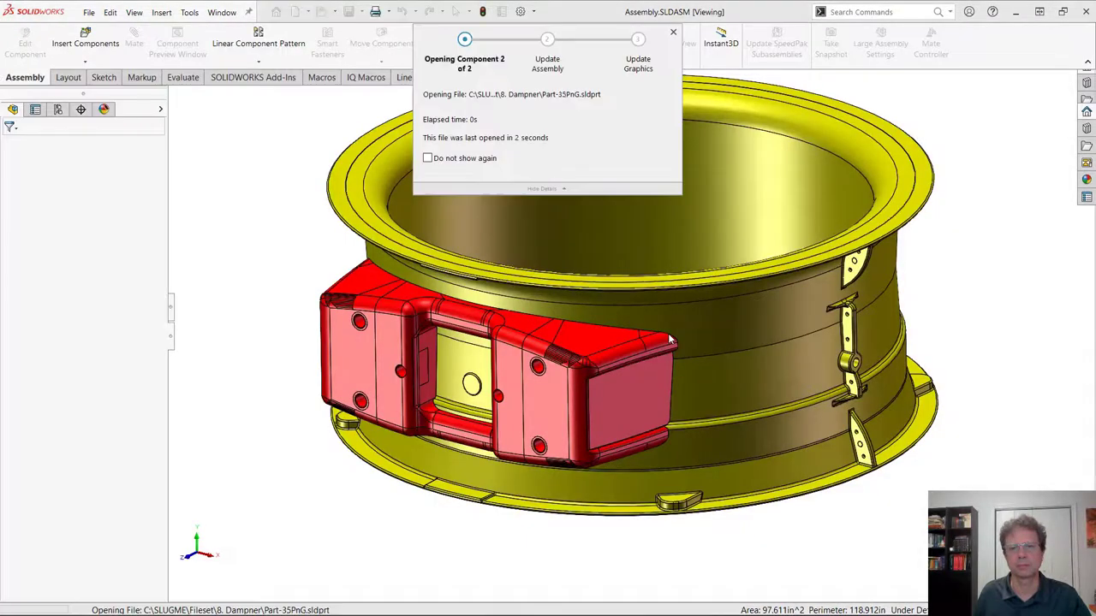
pyautogui.moveTo(781, 465); pyautogui.dragTo(734, 384, button='middle')
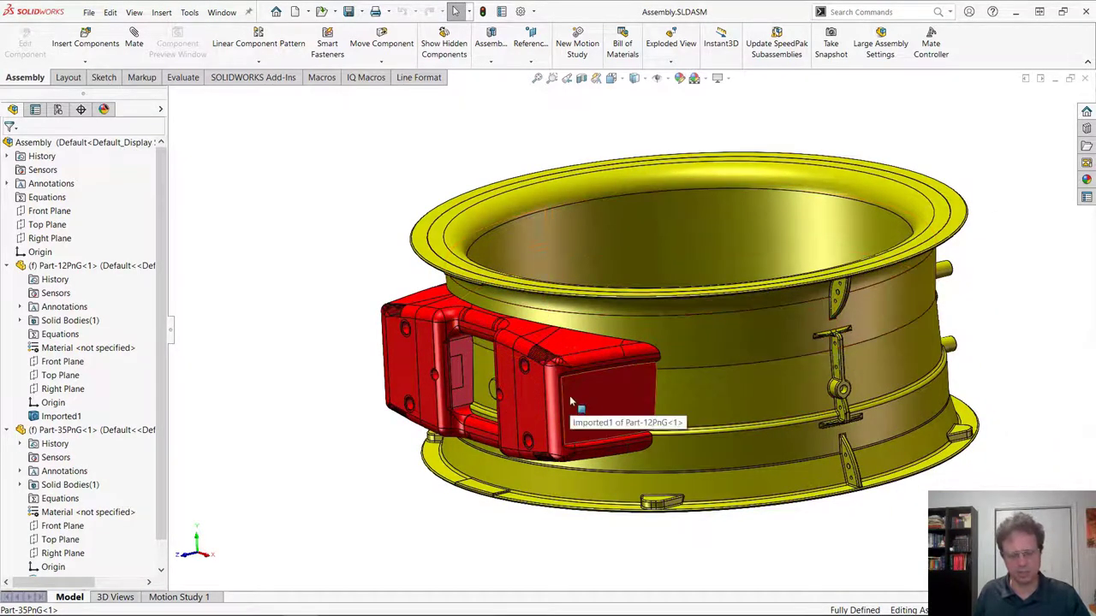
pyautogui.press('Tab')
pyautogui.moveTo(531, 389); pyautogui.dragTo(565, 389, button='middle')
pyautogui.hotkey('shift', 'Tab')
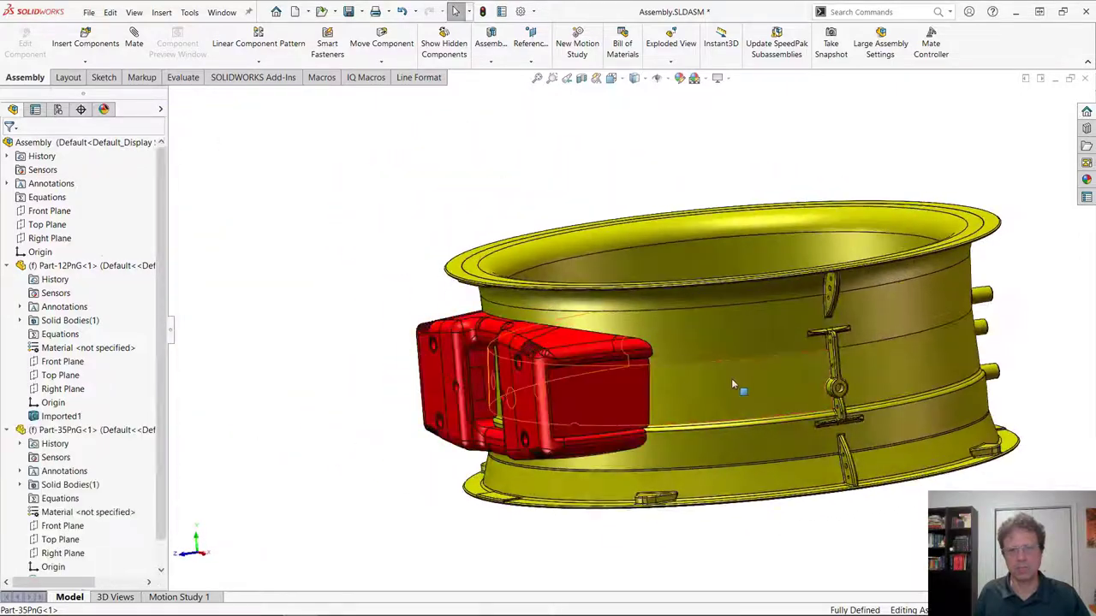
pyautogui.press('Tab')
pyautogui.moveTo(717, 386); pyautogui.dragTo(663, 391, button='middle')
pyautogui.hotkey('shift', 'Tab')
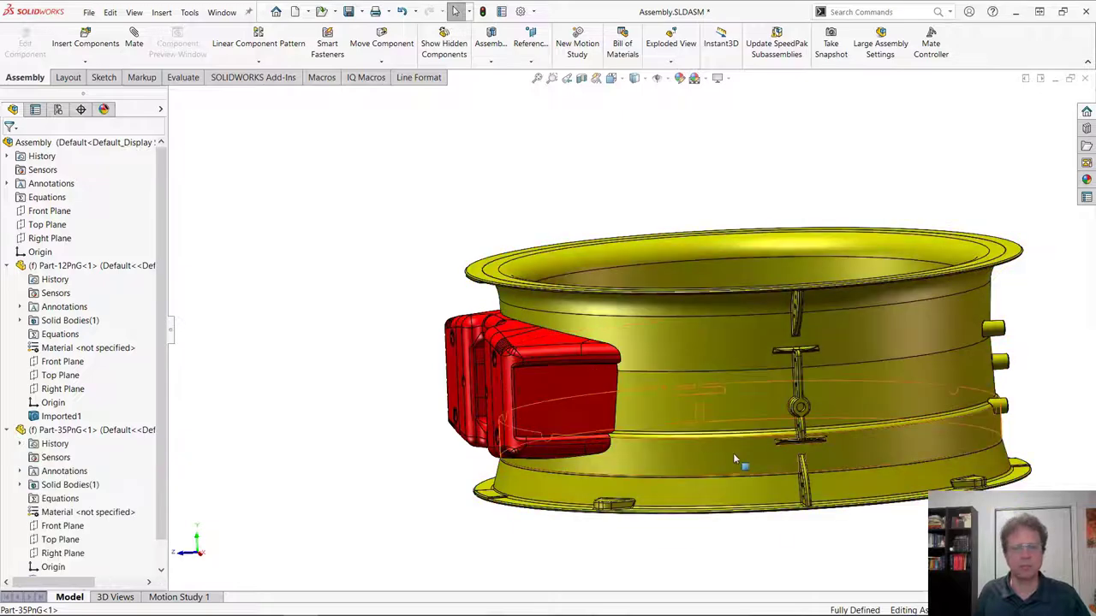
pyautogui.moveTo(736, 463); pyautogui.dragTo(489, 446, button='middle')
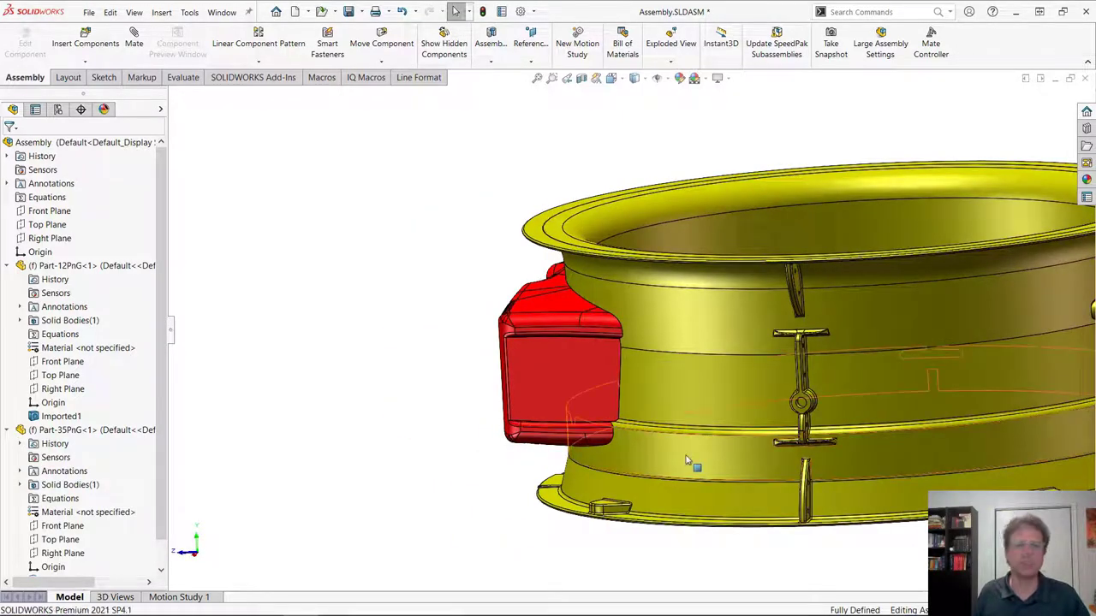
pyautogui.scroll(-10, 656, 448)
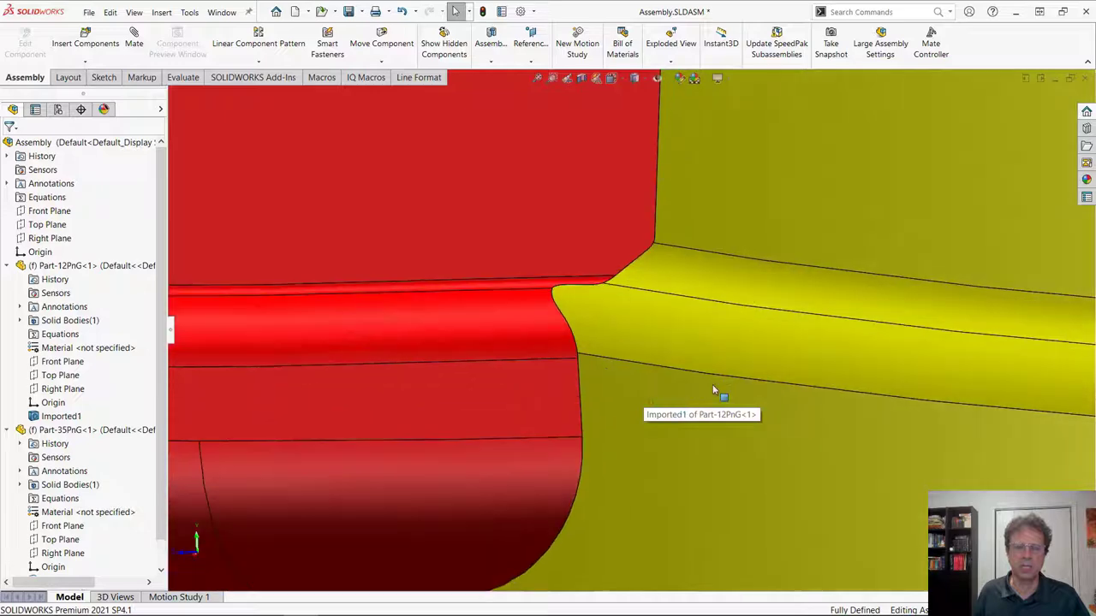
pyautogui.moveTo(713, 390); pyautogui.dragTo(724, 245, button='middle')
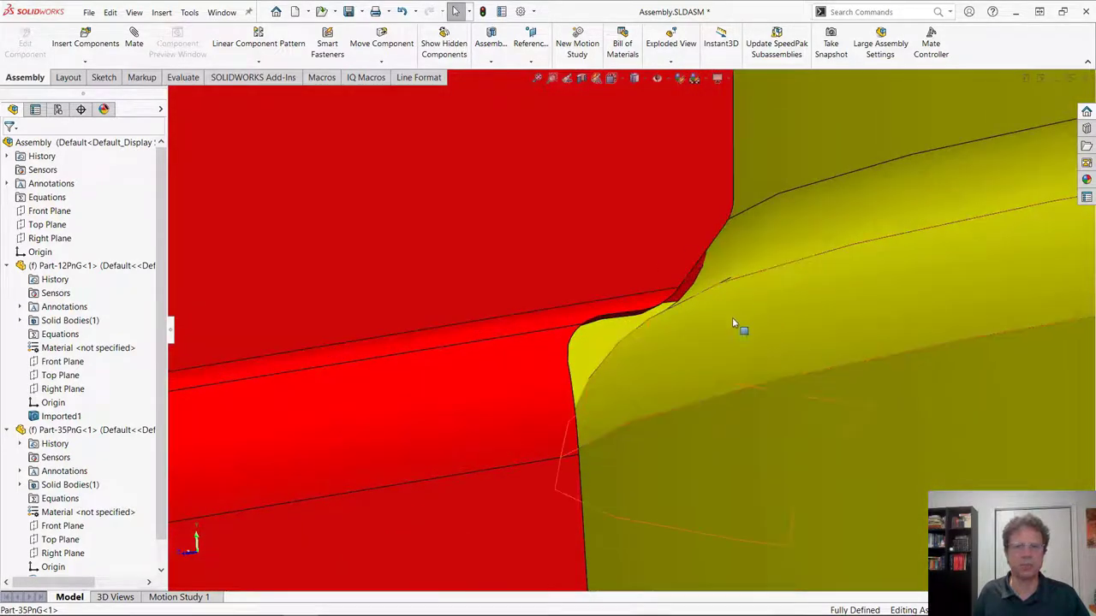
pyautogui.moveTo(777, 390); pyautogui.dragTo(783, 391, button='middle')
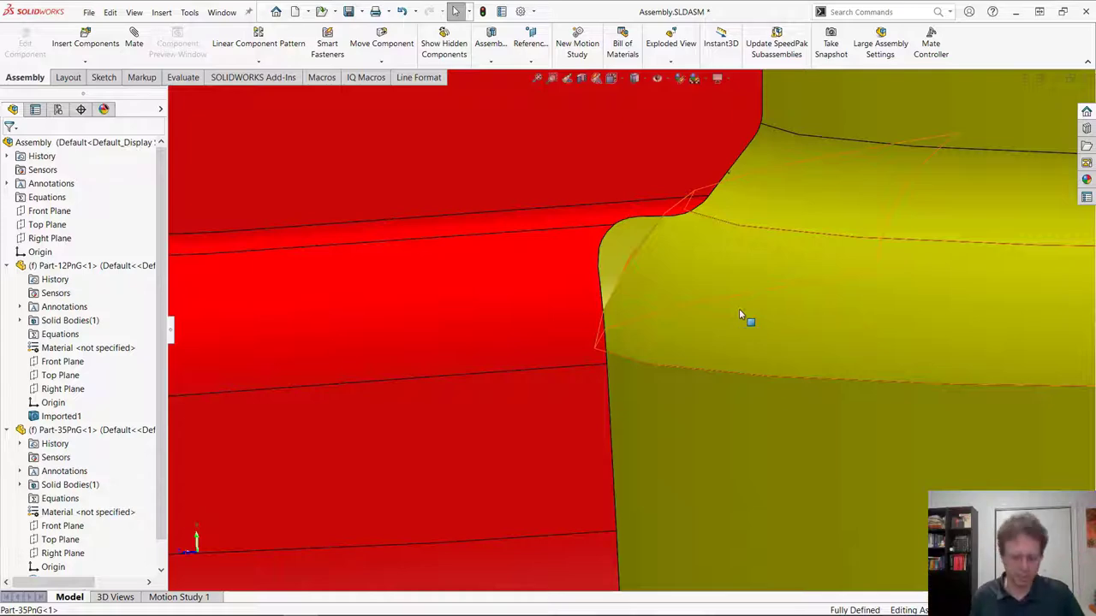
pyautogui.press('f')
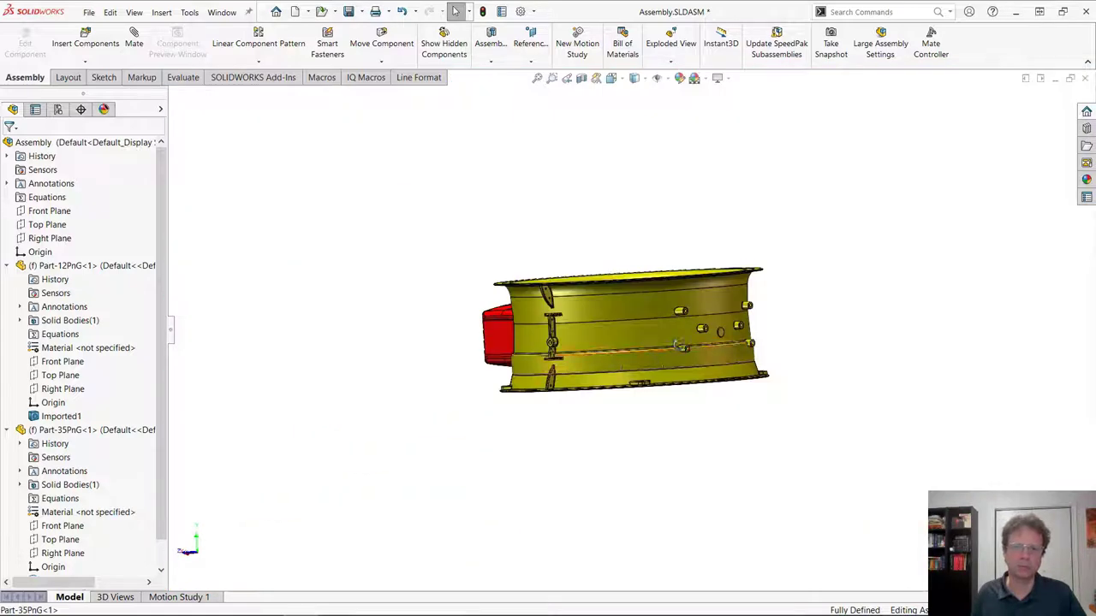
pyautogui.moveTo(644, 327); pyautogui.dragTo(648, 350, button='middle')
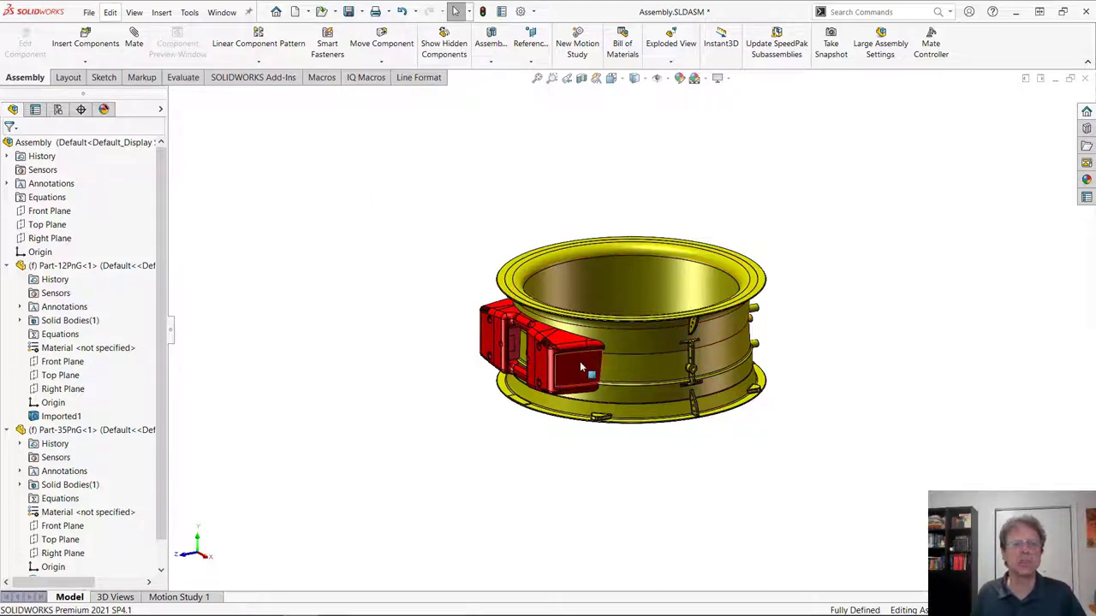
# - Insert a new empty part (Part3) into the assembly and select it for renaming
pyautogui.click(84, 61)
pyautogui.click(85, 91)
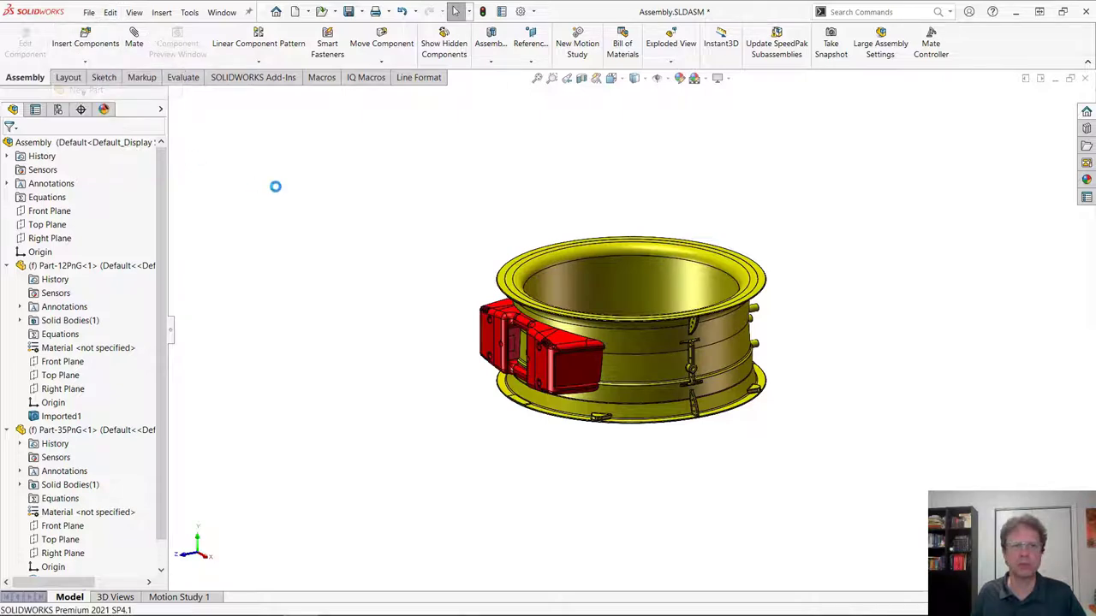
pyautogui.press('Escape')
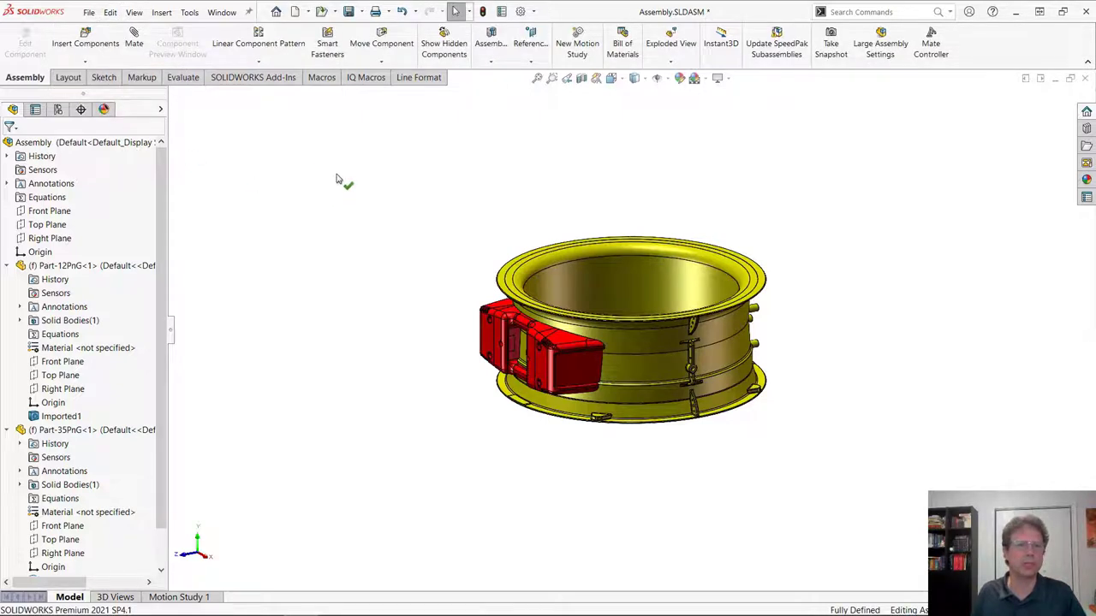
pyautogui.scroll(-1, 137, 480)
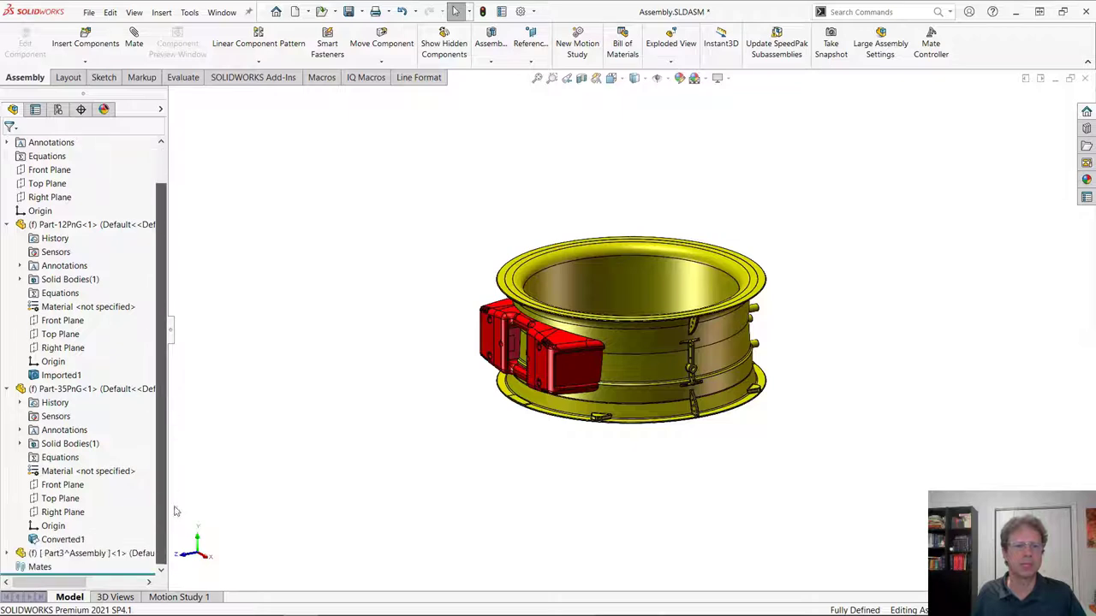
pyautogui.click(67, 554)
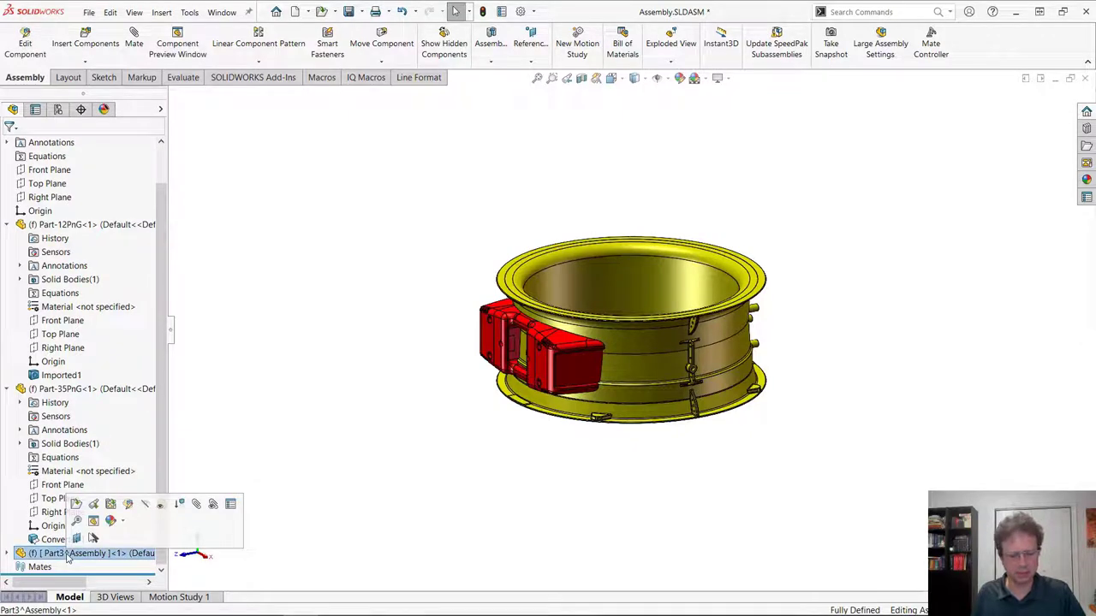
pyautogui.click(67, 553)
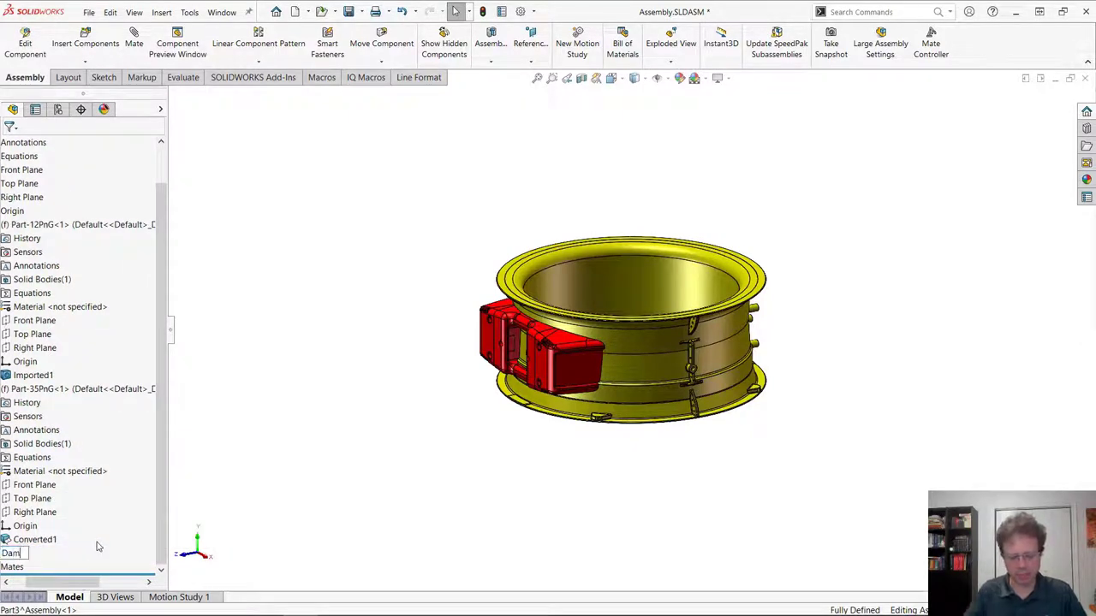
# - Name the new part Dampner and edit it in the assembly context
pyautogui.write('Dampner')
pyautogui.press('Return')
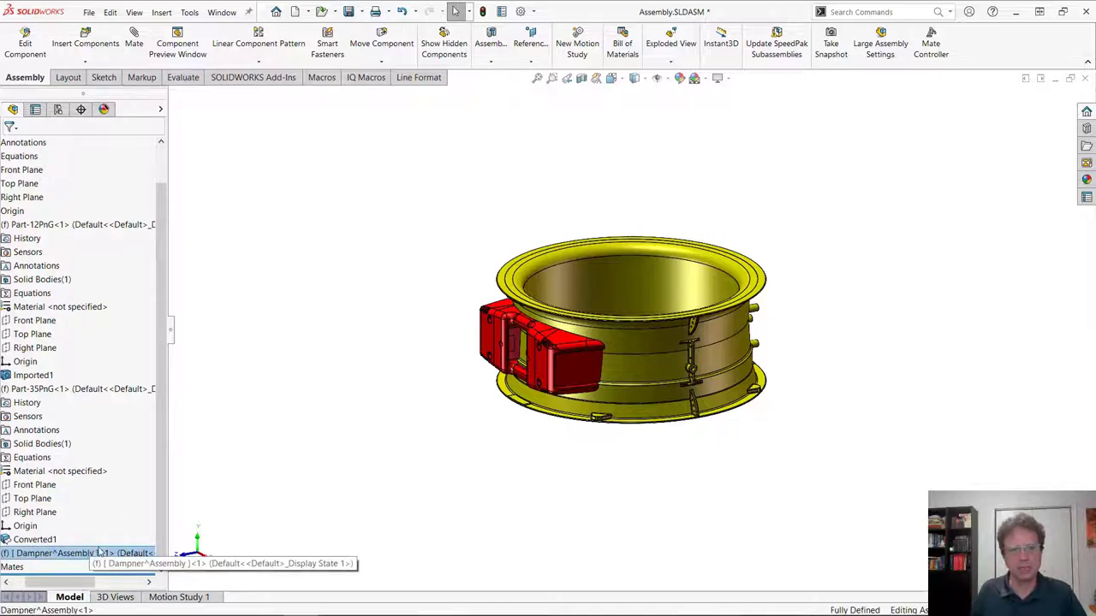
pyautogui.rightClick(91, 554)
pyautogui.click(152, 202)
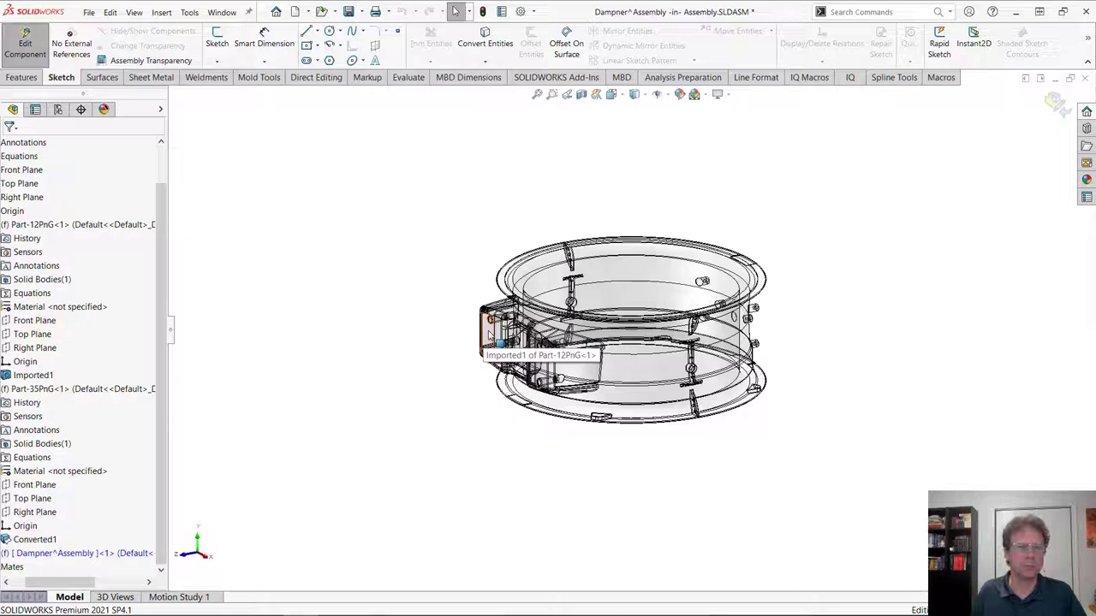
# - Join the red housing Part-12PnG into Dampner, then open Dampner in its own window
pyautogui.click(873, 10)
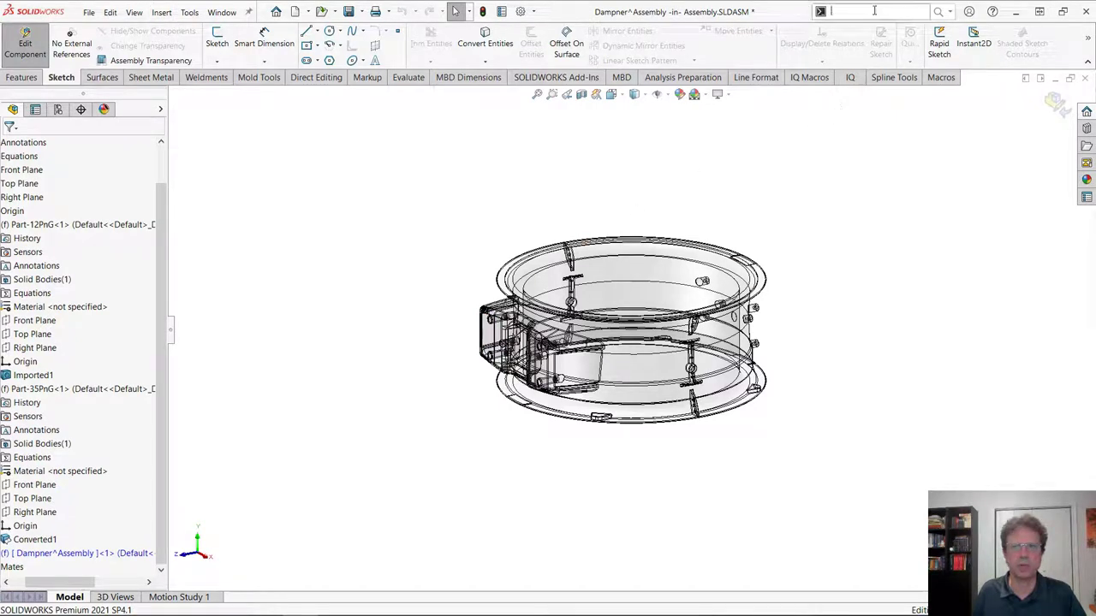
pyautogui.write('join')
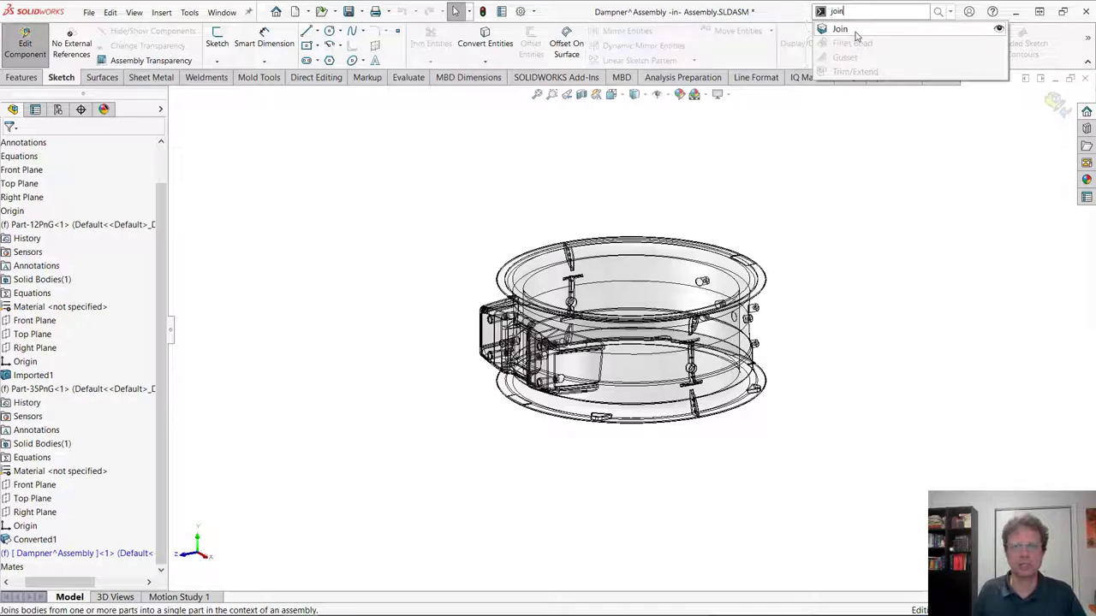
pyautogui.click(859, 32)
pyautogui.click(486, 341)
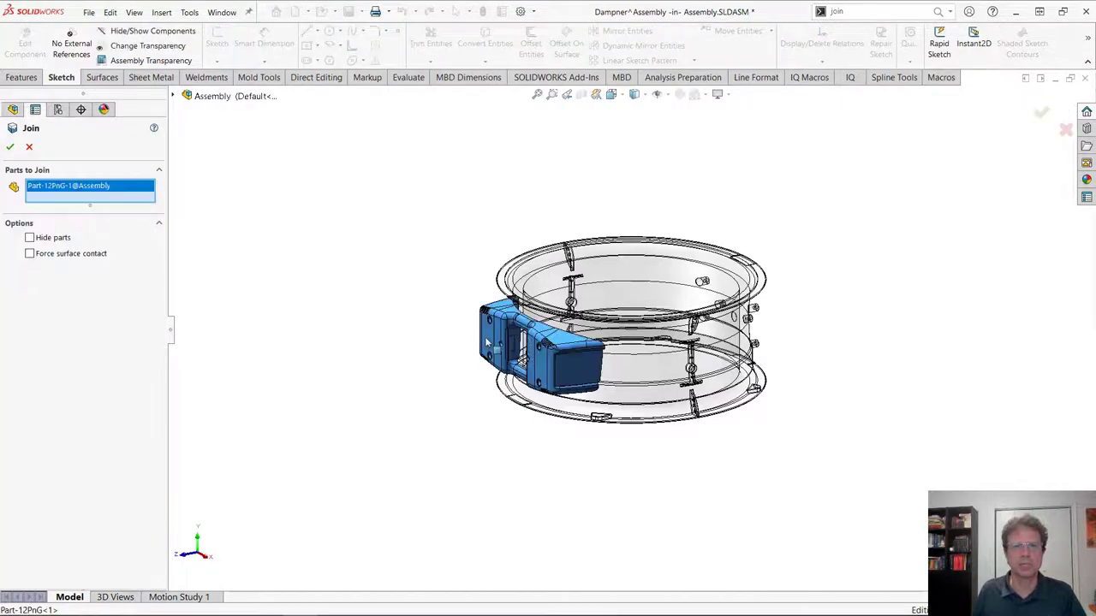
pyautogui.press('Return')
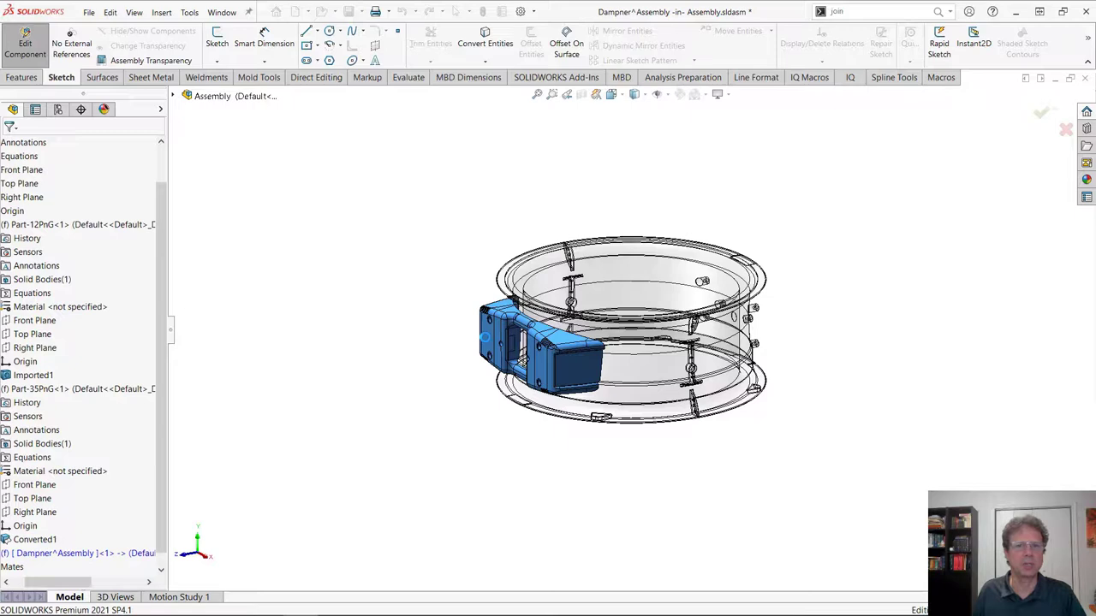
pyautogui.rightClick(131, 553)
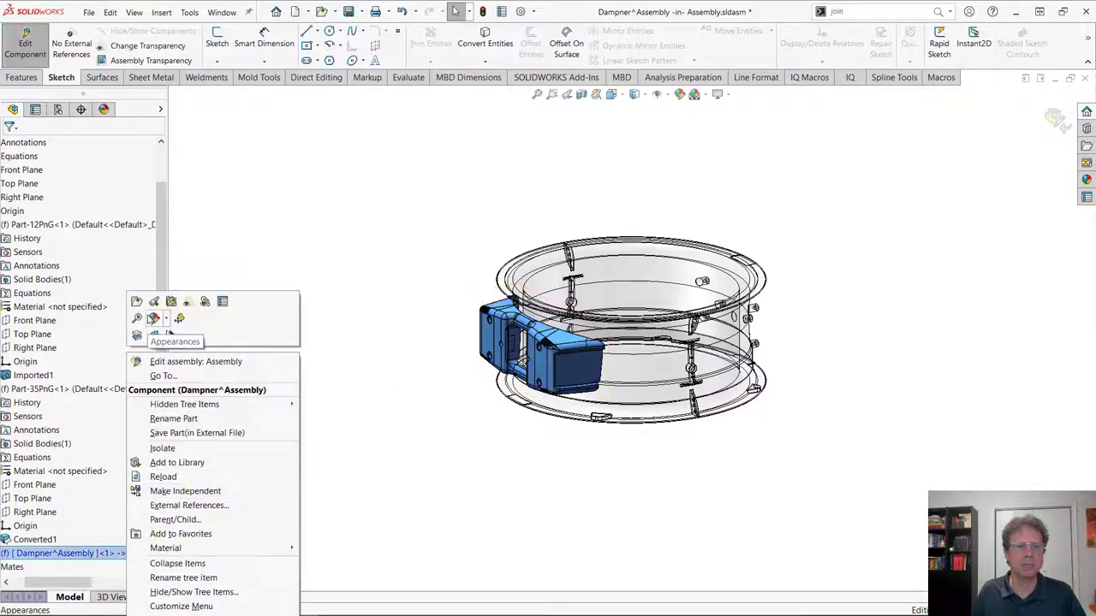
pyautogui.click(138, 303)
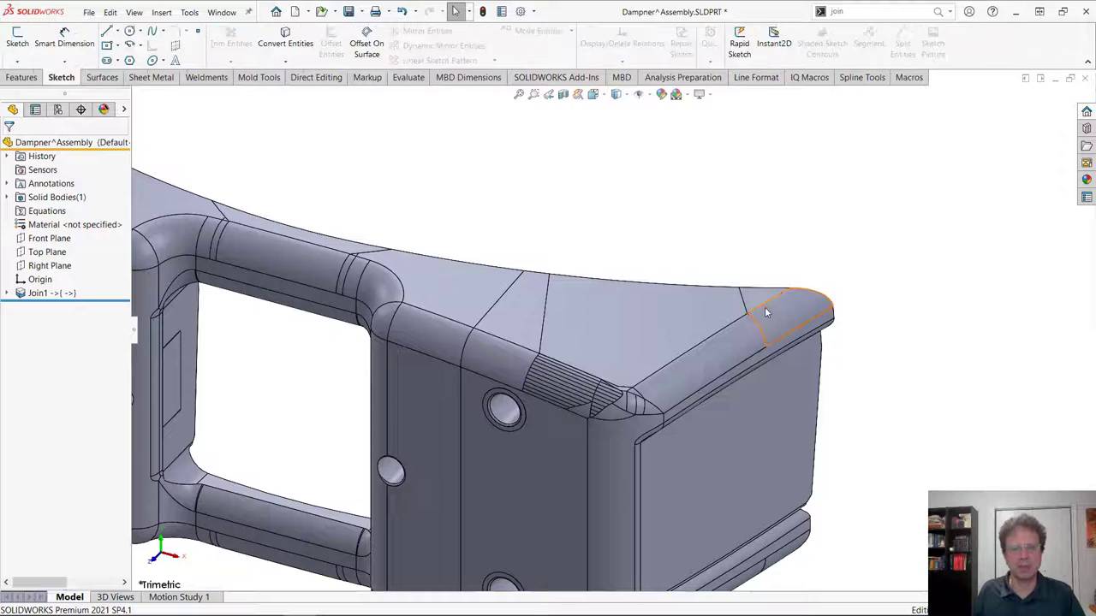
# - Orbit and zoom around the Dampner part and bring up the Direct Editing tools
pyautogui.moveTo(765, 306); pyautogui.dragTo(655, 167, button='middle')
pyautogui.scroll(-2, 654, 168)
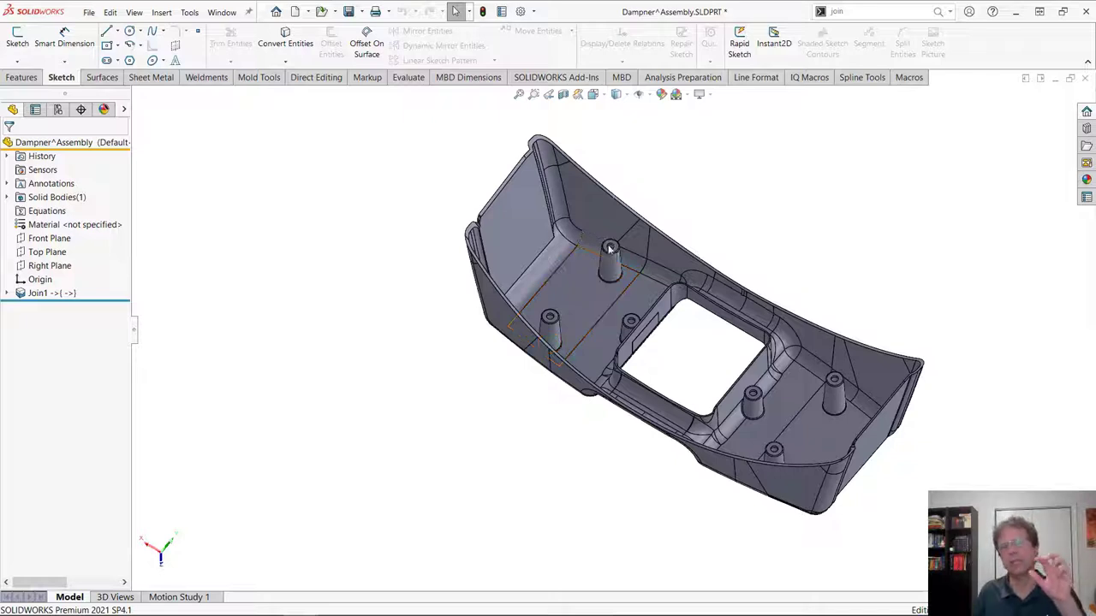
pyautogui.scroll(-2, 702, 178)
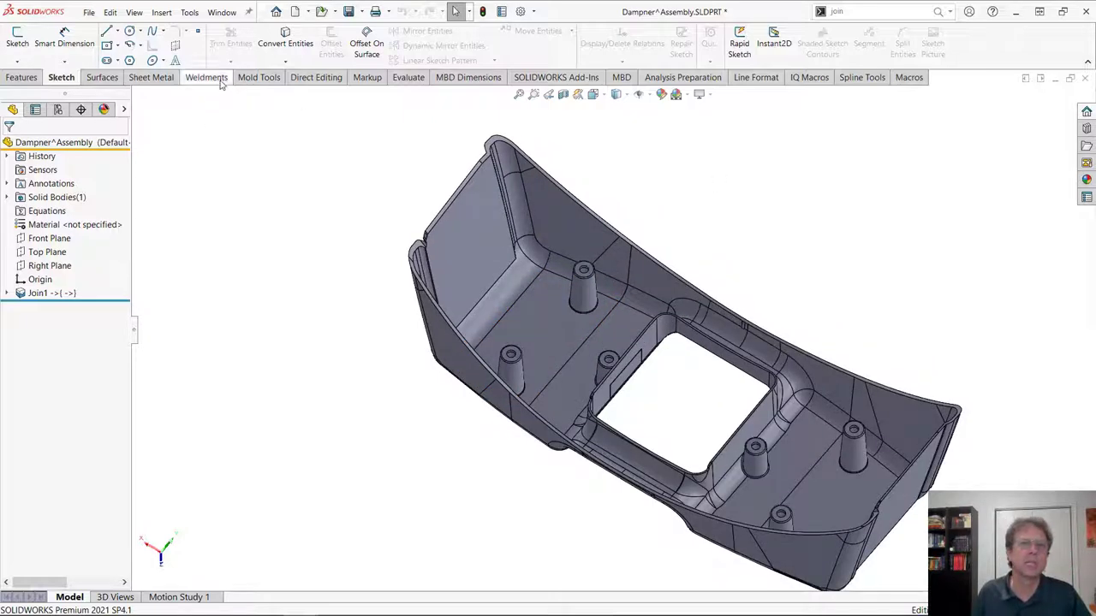
pyautogui.click(316, 77)
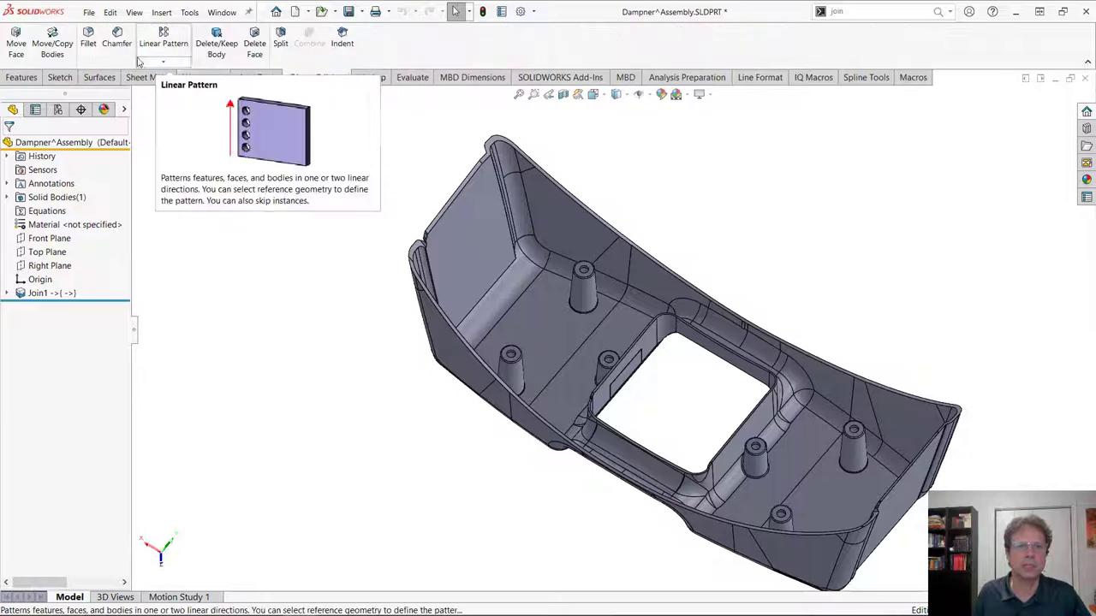
# - Start a 4 mm Move Face and select the thin wall top face with its tangent faces
pyautogui.click(16, 41)
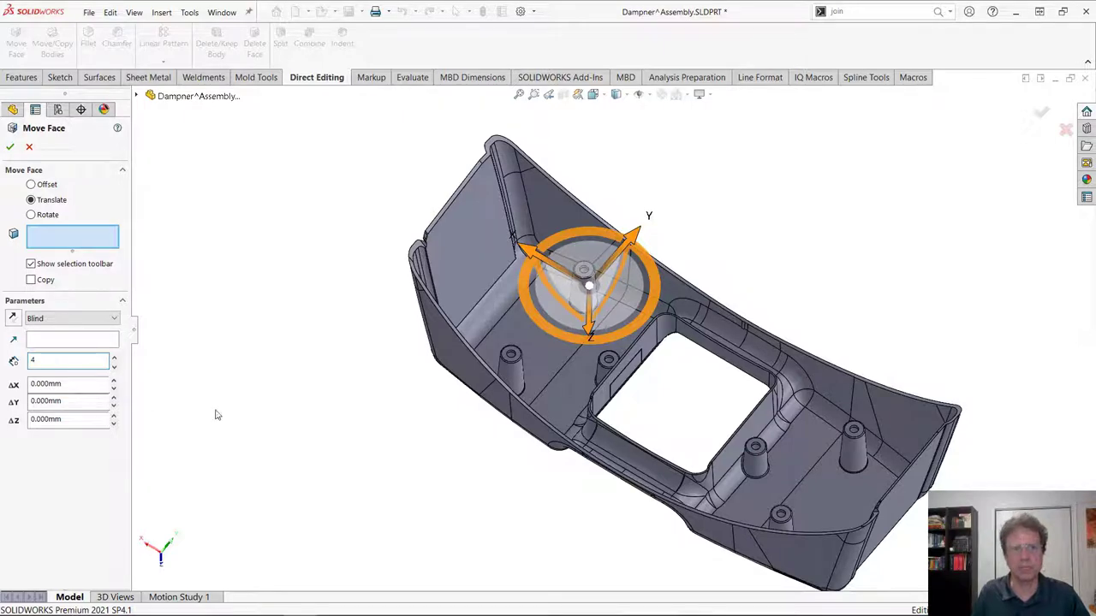
pyautogui.press('Return')
pyautogui.scroll(5, 518, 193)
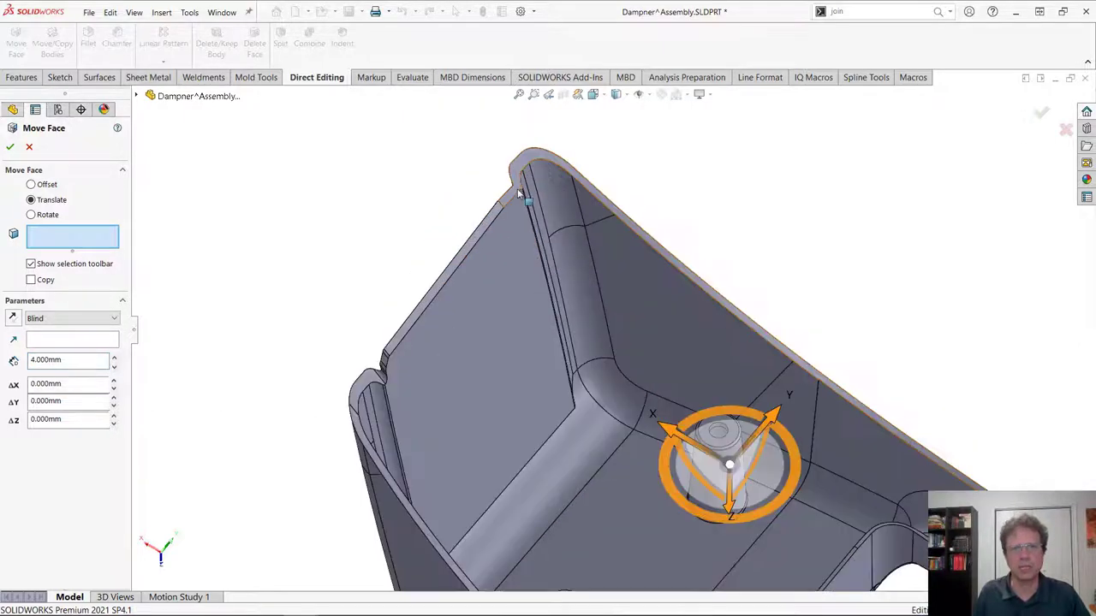
pyautogui.click(521, 179)
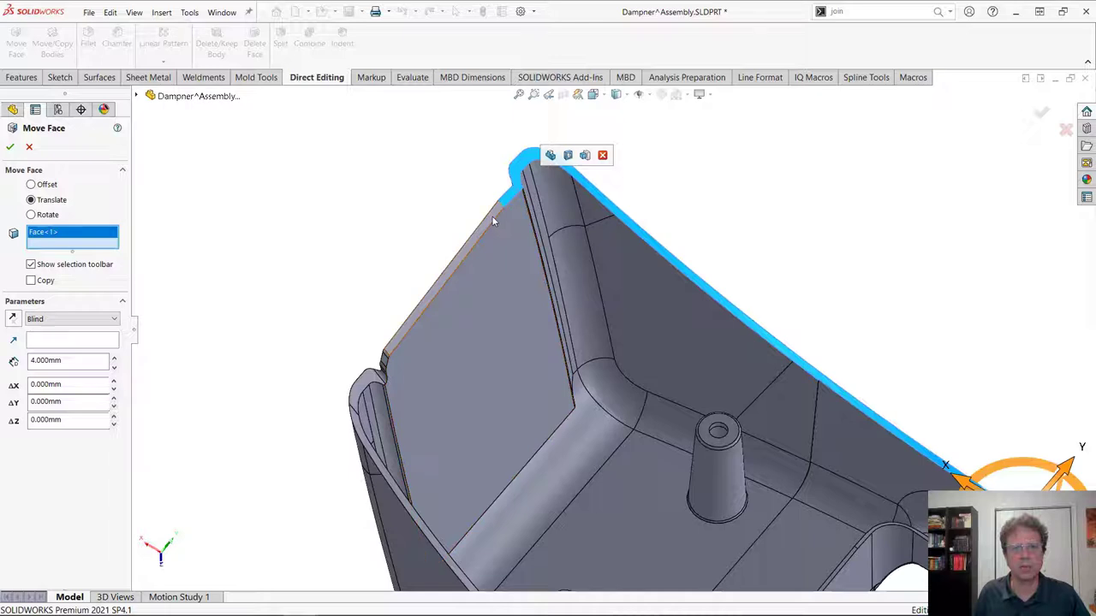
pyautogui.rightClick(492, 220)
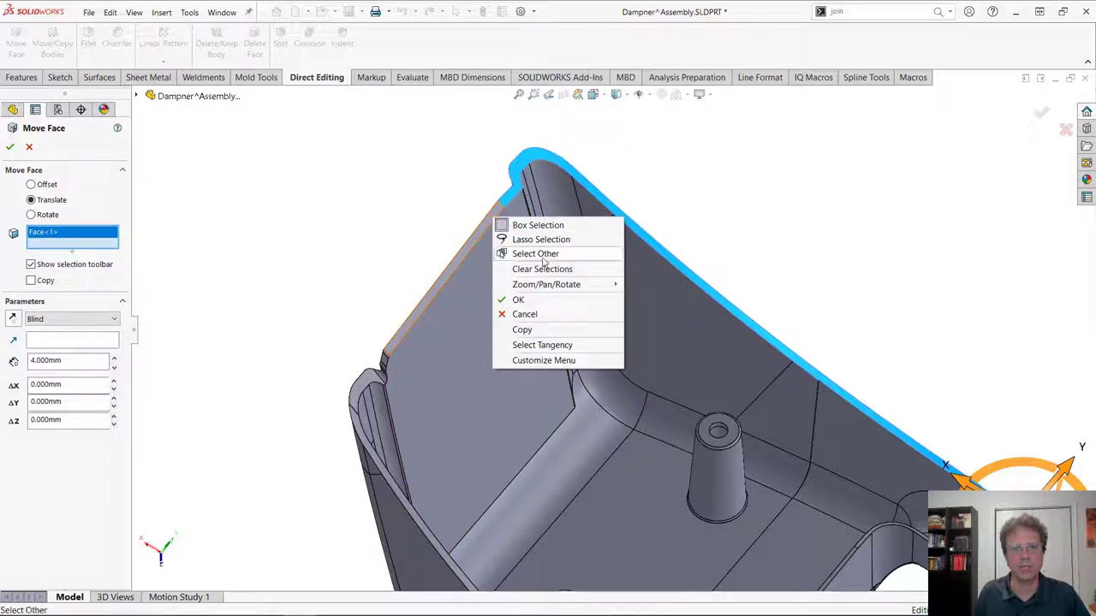
pyautogui.click(537, 345)
pyautogui.scroll(-5, 672, 447)
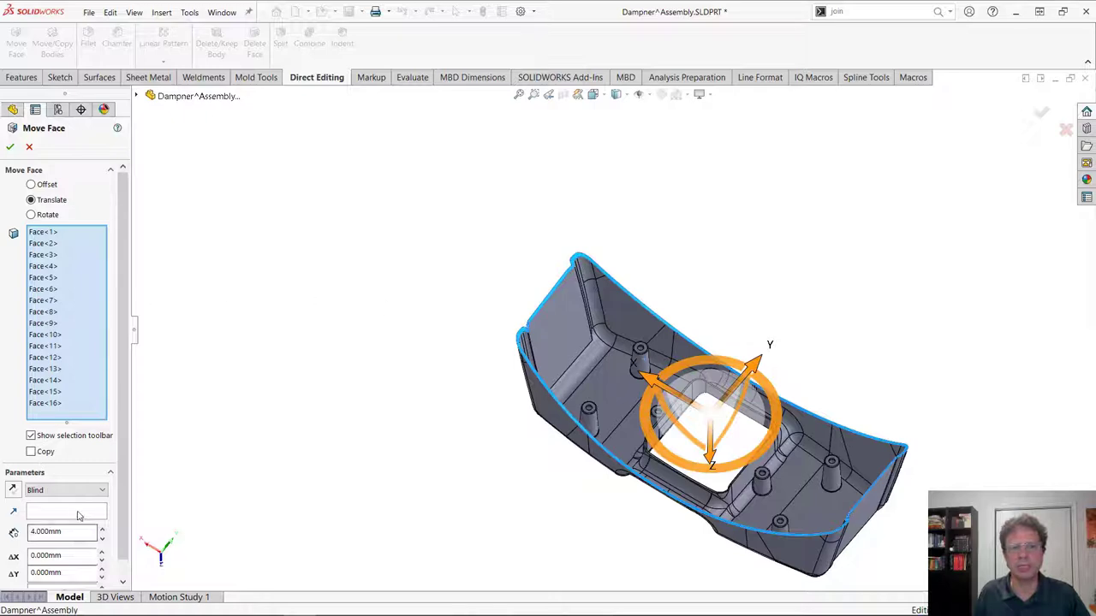
pyautogui.click(77, 514)
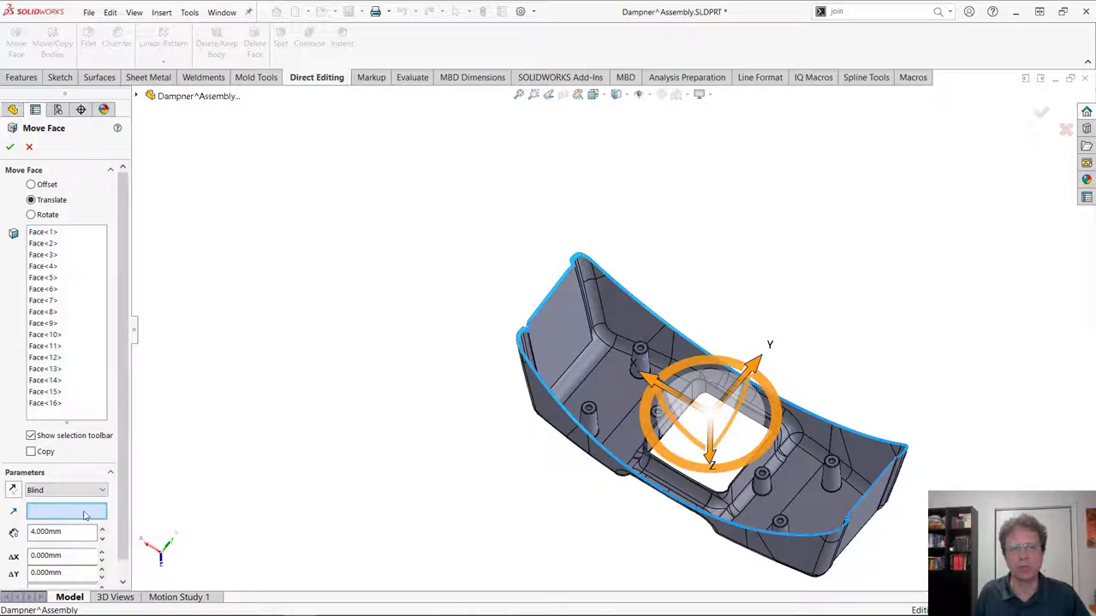
pyautogui.scroll(10, 649, 355)
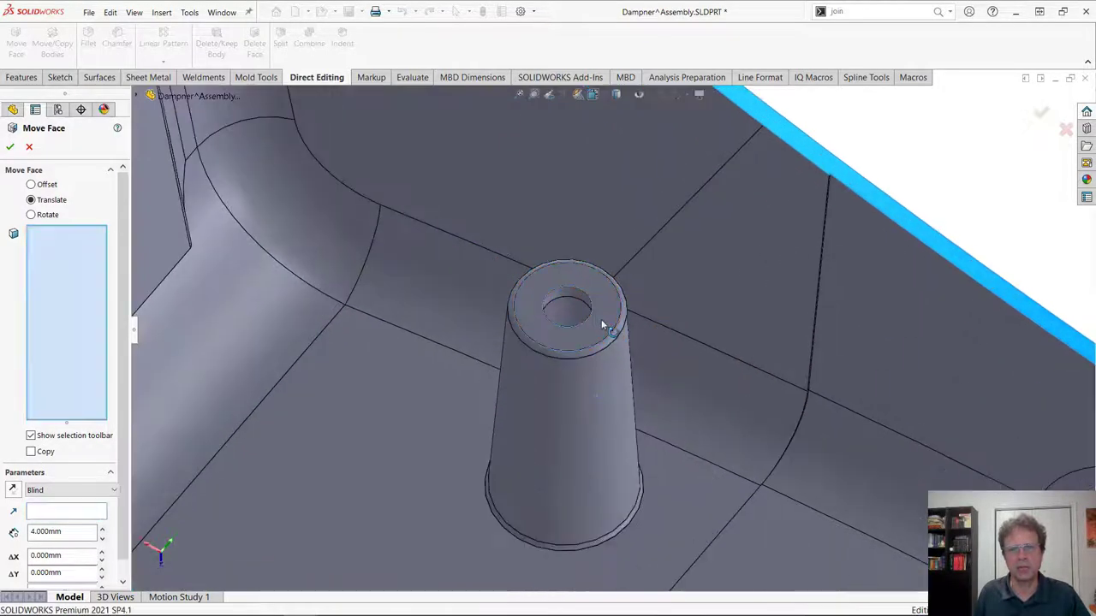
# - Add the boss top face and the rounded rim face with all its tangent faces, then accept
pyautogui.click(602, 324)
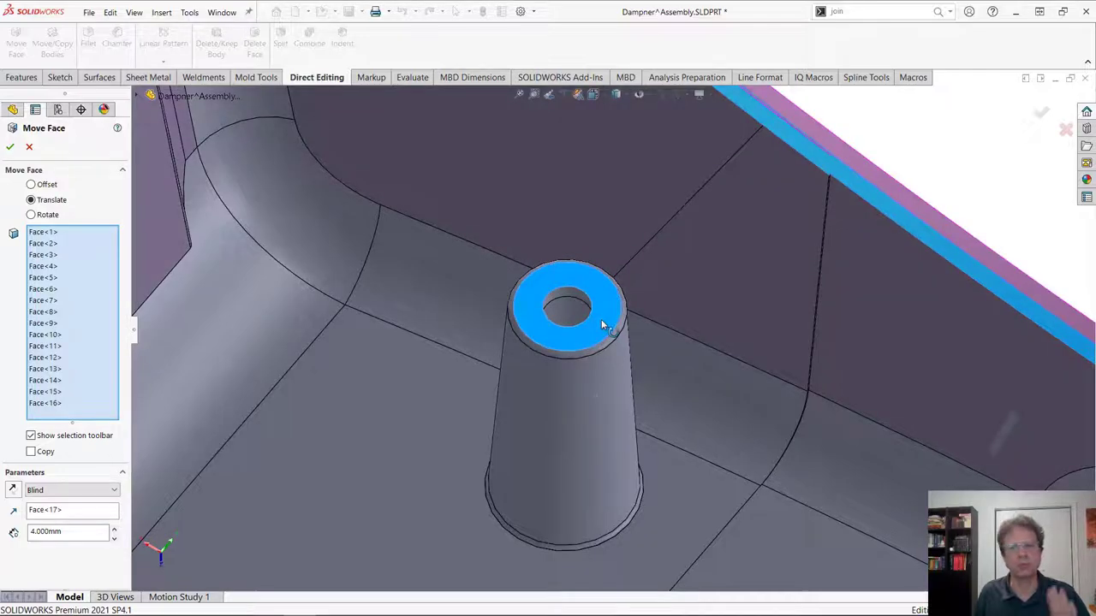
pyautogui.scroll(-6, 608, 323)
pyautogui.moveTo(707, 411); pyautogui.dragTo(691, 360, button='middle')
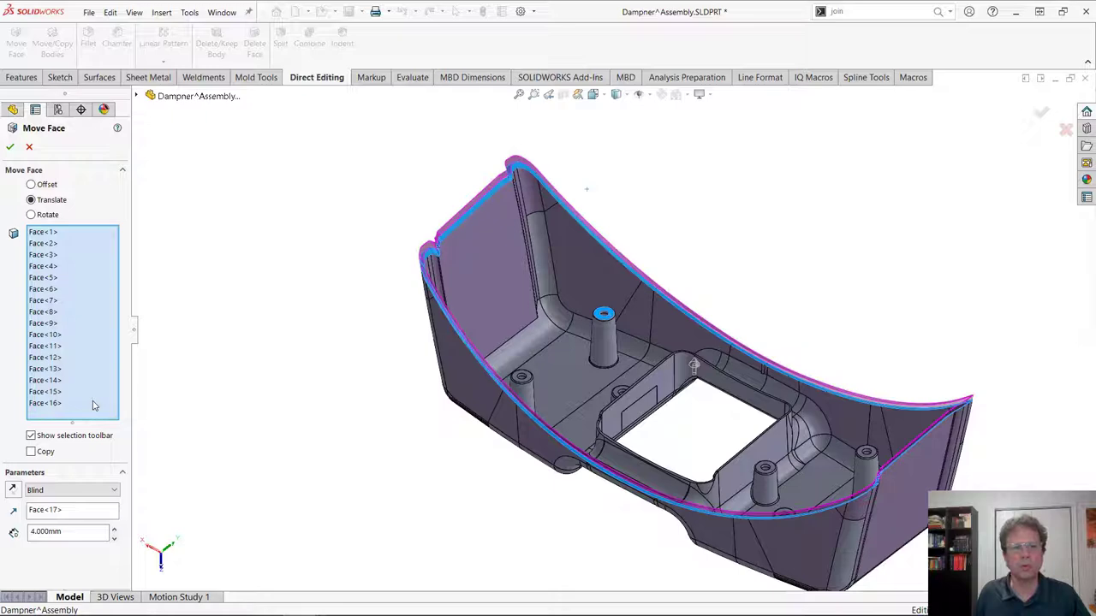
pyautogui.click(93, 404)
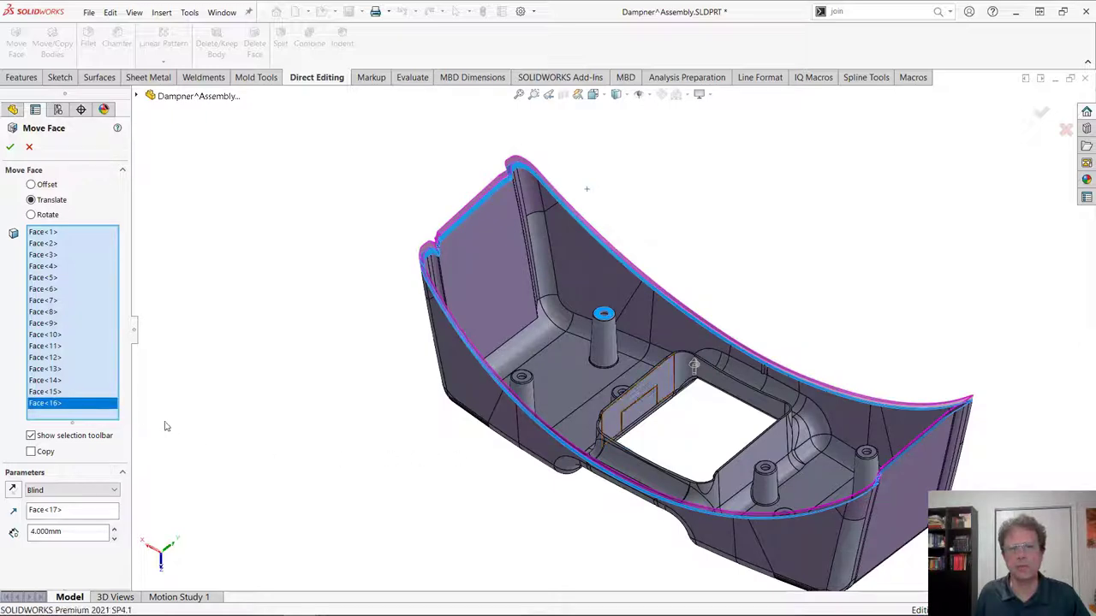
pyautogui.scroll(5, 607, 368)
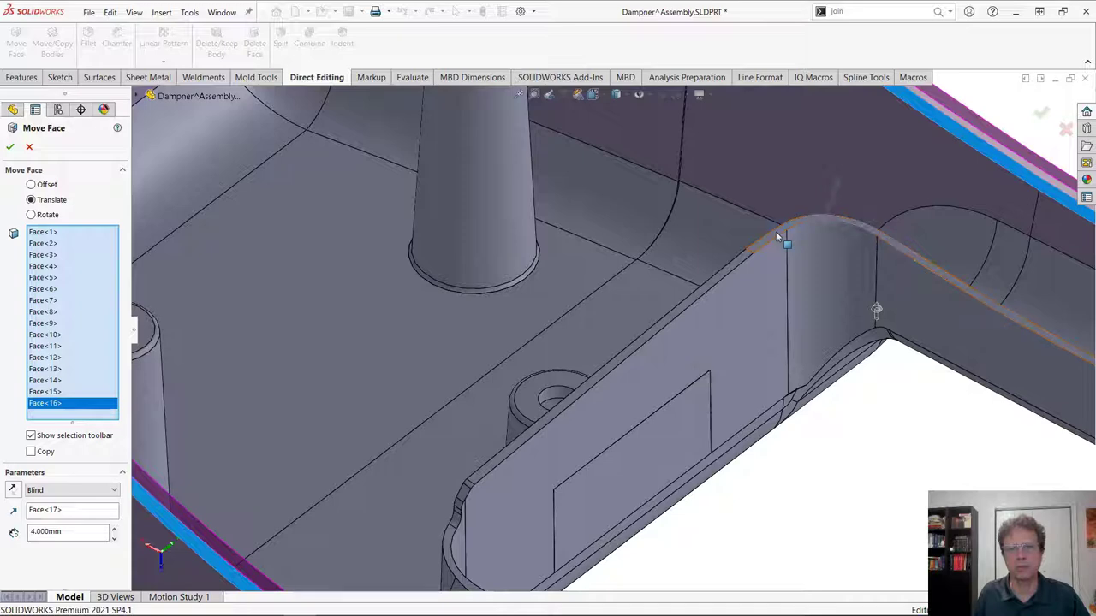
pyautogui.click(776, 231)
pyautogui.rightClick(740, 257)
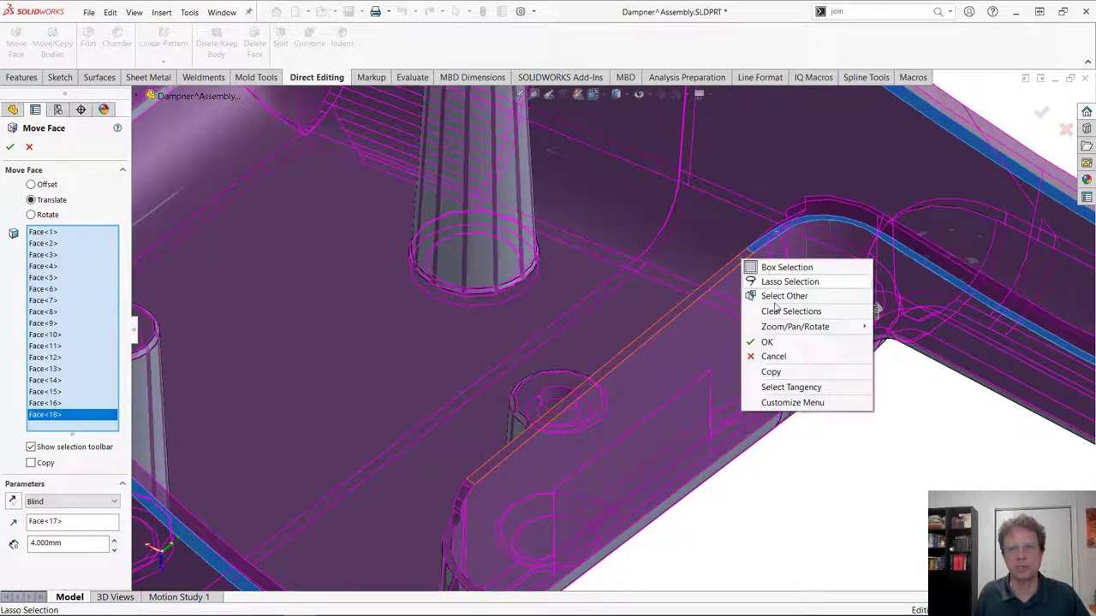
pyautogui.click(778, 390)
pyautogui.scroll(6, 779, 396)
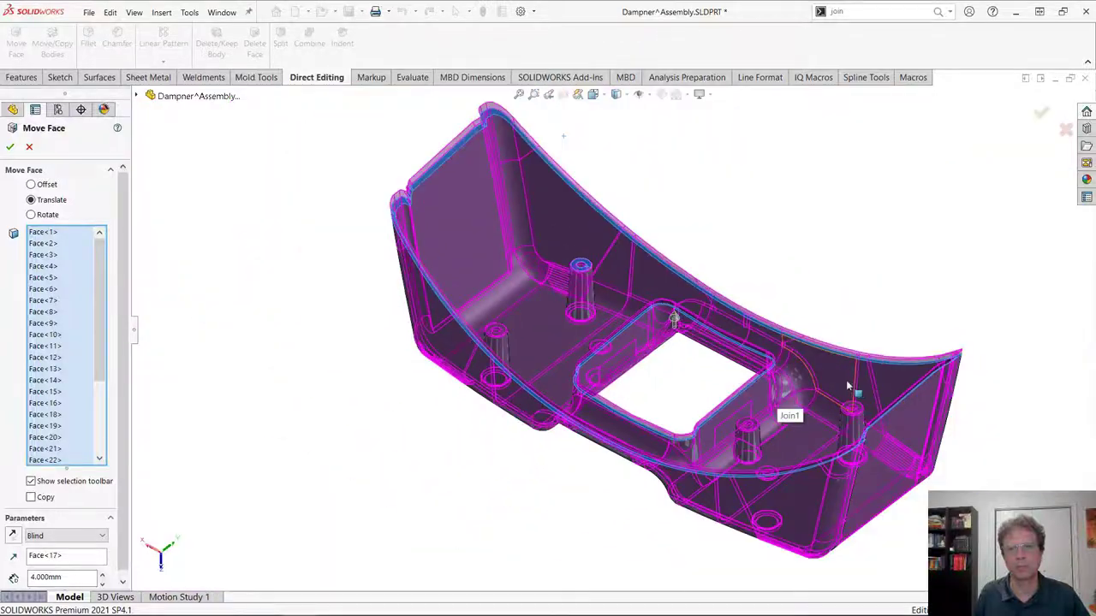
pyautogui.moveTo(847, 387); pyautogui.dragTo(354, 313, button='middle')
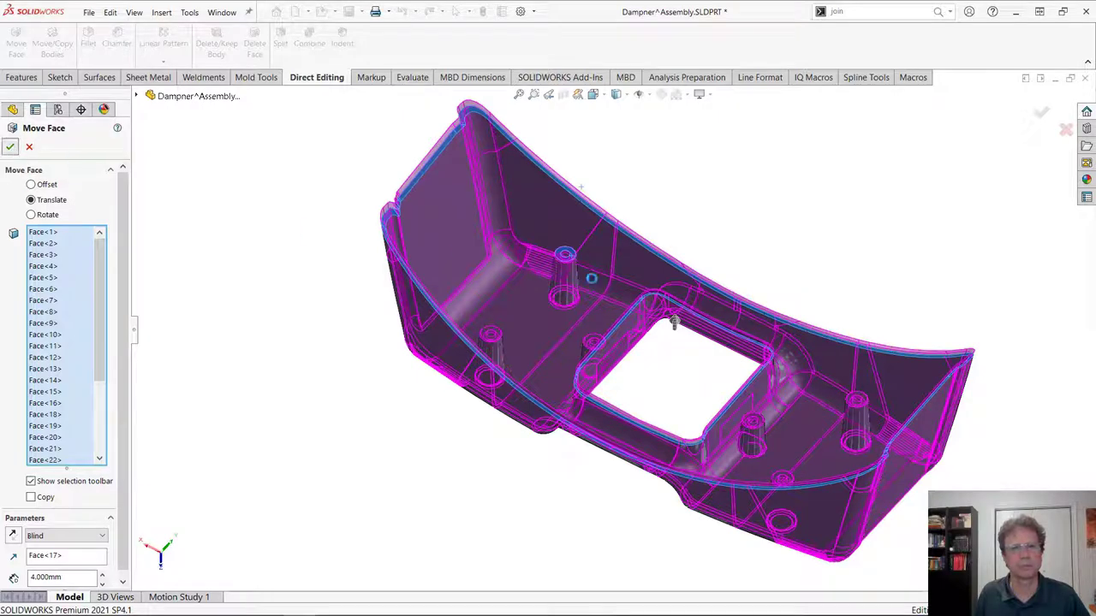
pyautogui.press('Return')
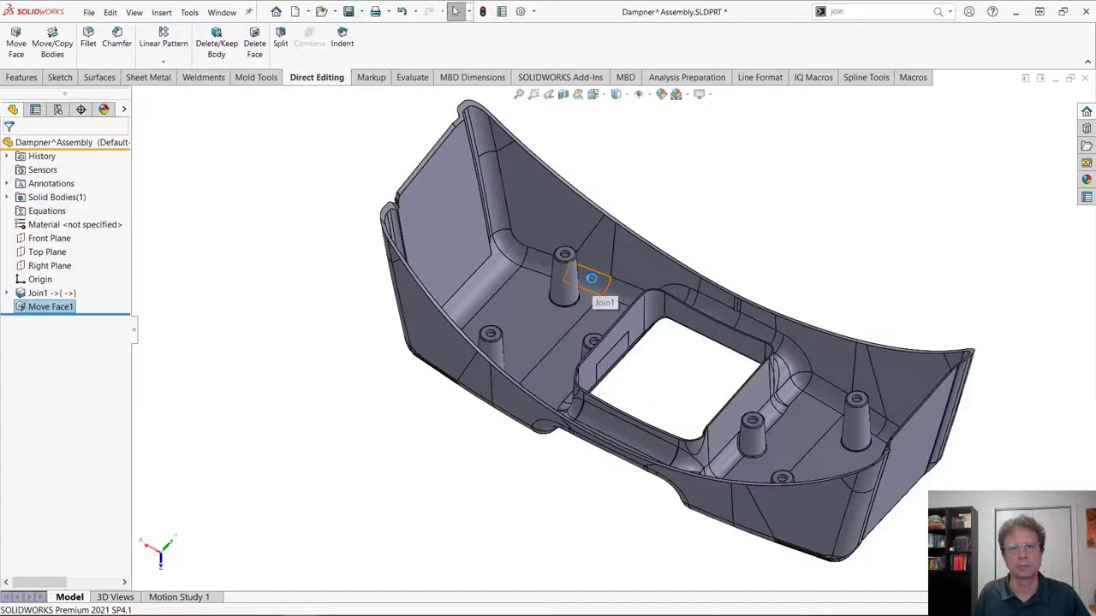
# - Rebuild the assembly with the changed Dampner part and orbit to view its underside
pyautogui.moveTo(105, 314)
pyautogui.mouseDown()
pyautogui.moveTo(106, 299)
pyautogui.moveTo(105, 309)
pyautogui.mouseUp()
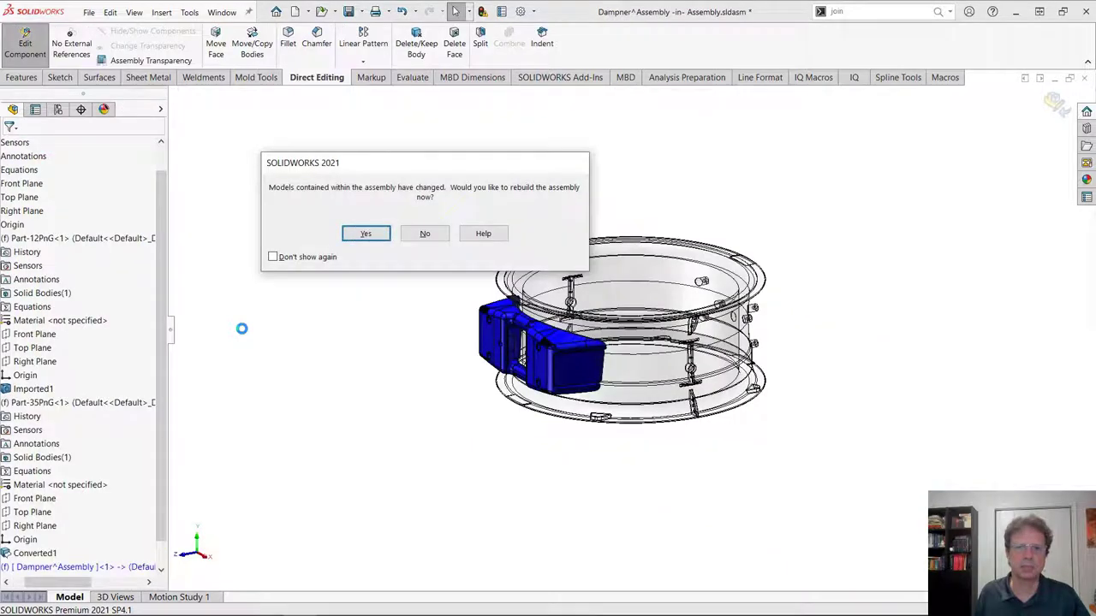
pyautogui.click(366, 233)
pyautogui.scroll(-10, 565, 343)
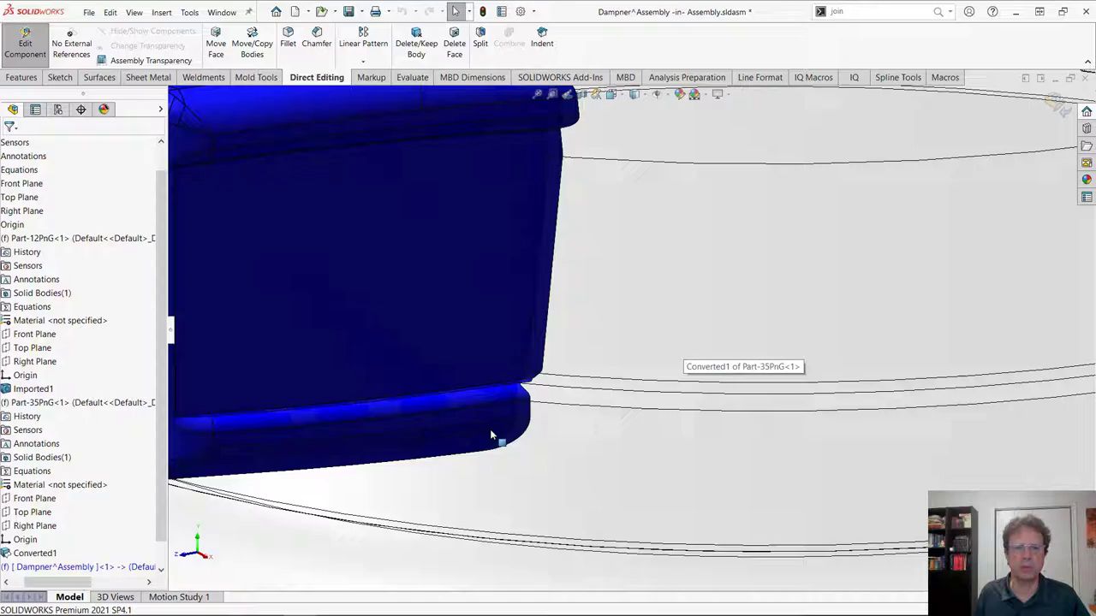
pyautogui.moveTo(492, 434); pyautogui.dragTo(642, 399, button='middle')
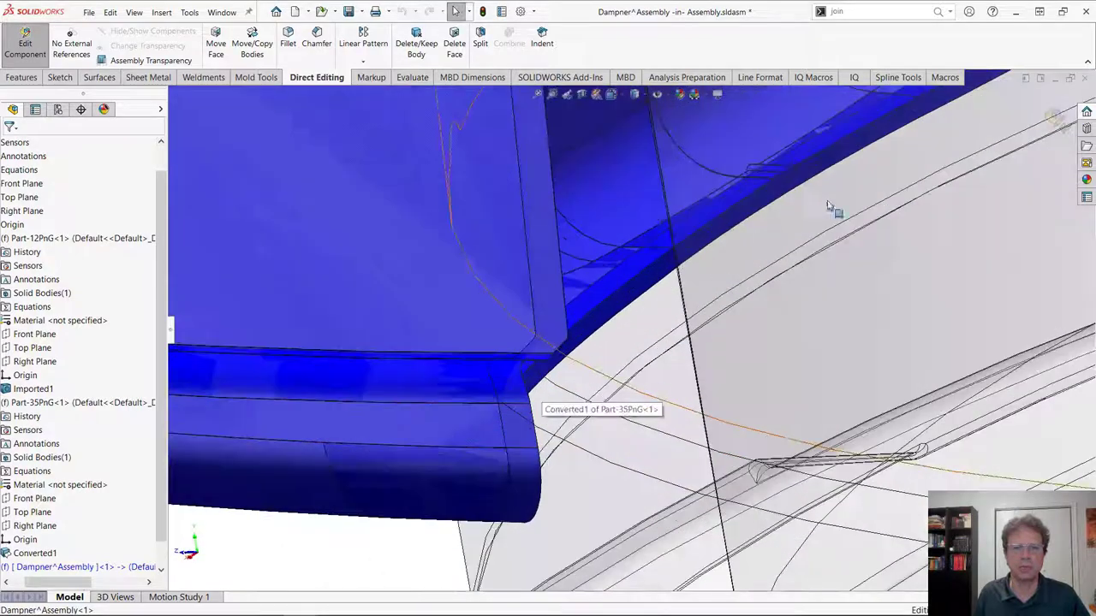
pyautogui.moveTo(741, 237); pyautogui.dragTo(907, 201, button='middle')
# - Exit Edit Component and inspect the red damper where it meets the yellow ring
pyautogui.click(1053, 115)
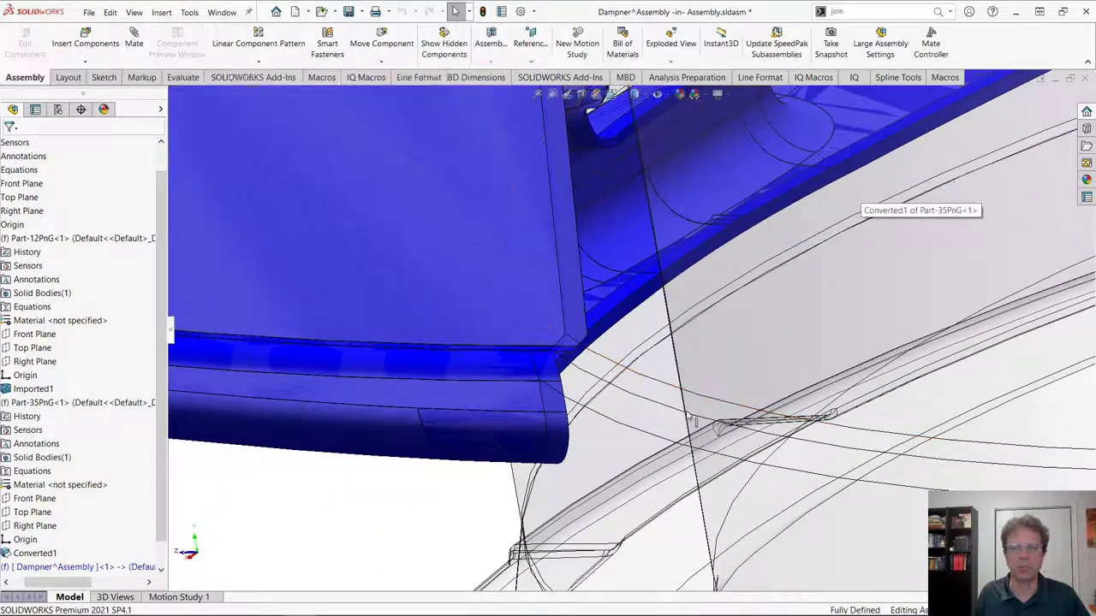
pyautogui.moveTo(607, 422); pyautogui.dragTo(693, 293, button='middle')
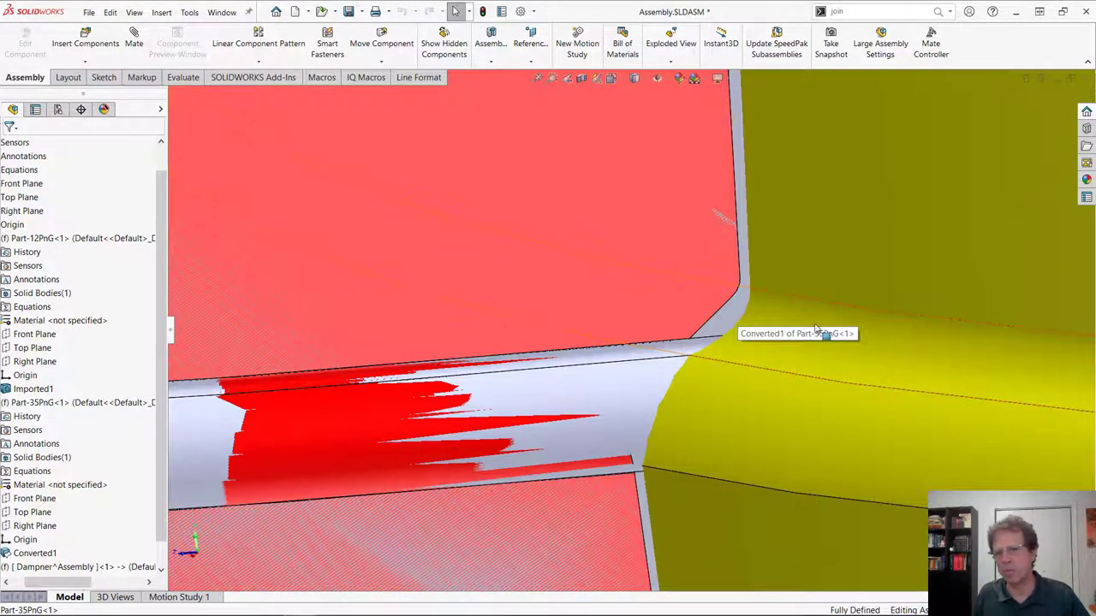
pyautogui.moveTo(828, 326); pyautogui.dragTo(830, 333, button='middle')
pyautogui.scroll(6, 828, 332)
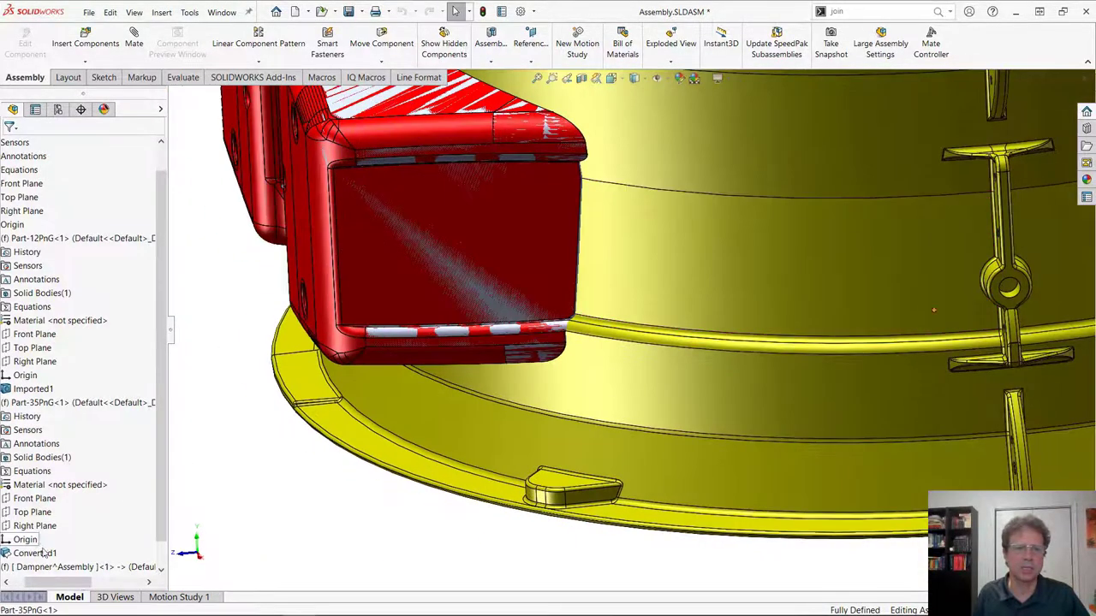
pyautogui.click(47, 567)
pyautogui.rightClick(51, 567)
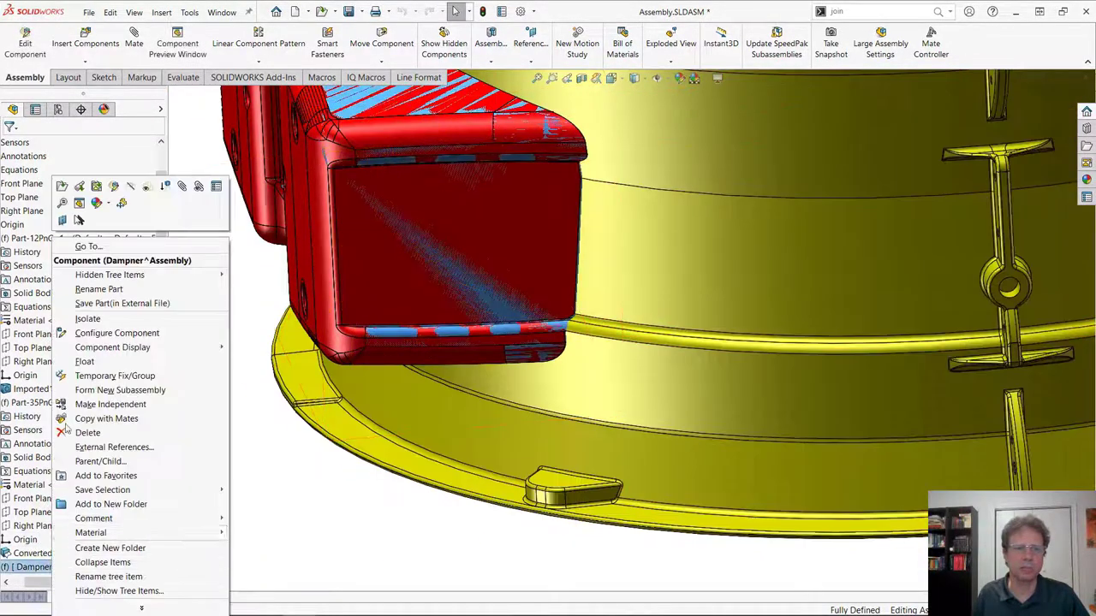
# - Edit the Dampner part in place and Join the Part-35PnG-1 ring into it
pyautogui.click(113, 186)
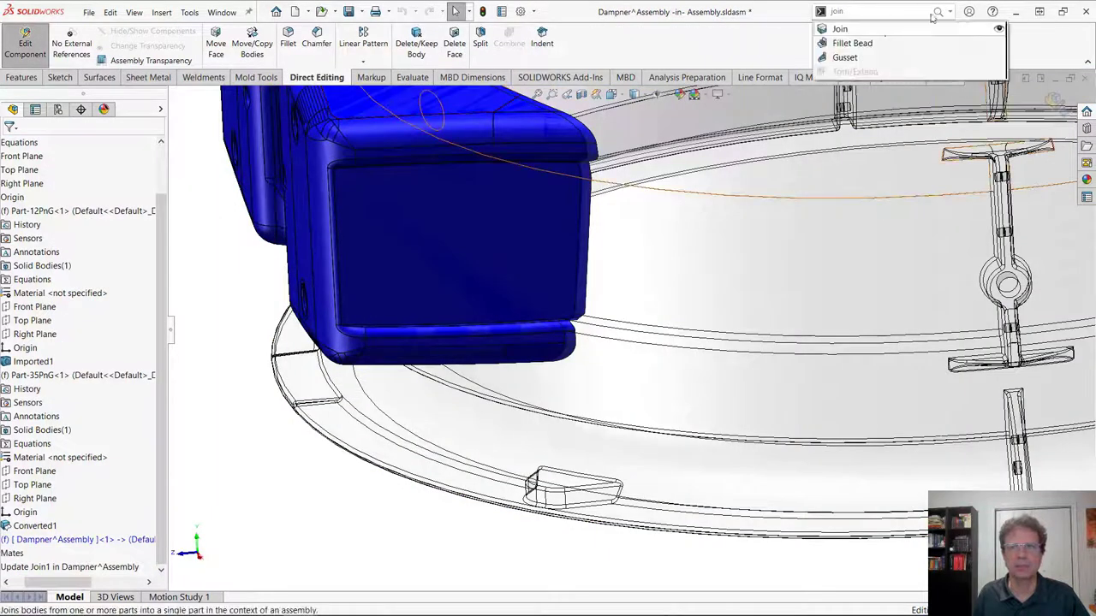
pyautogui.click(867, 28)
pyautogui.click(809, 278)
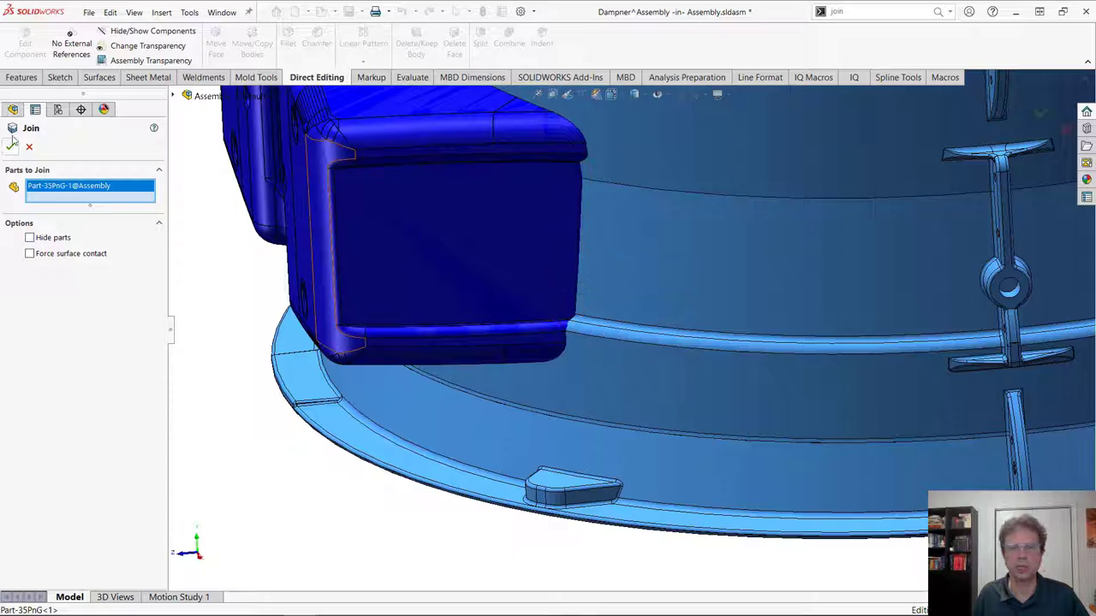
pyautogui.press('Return')
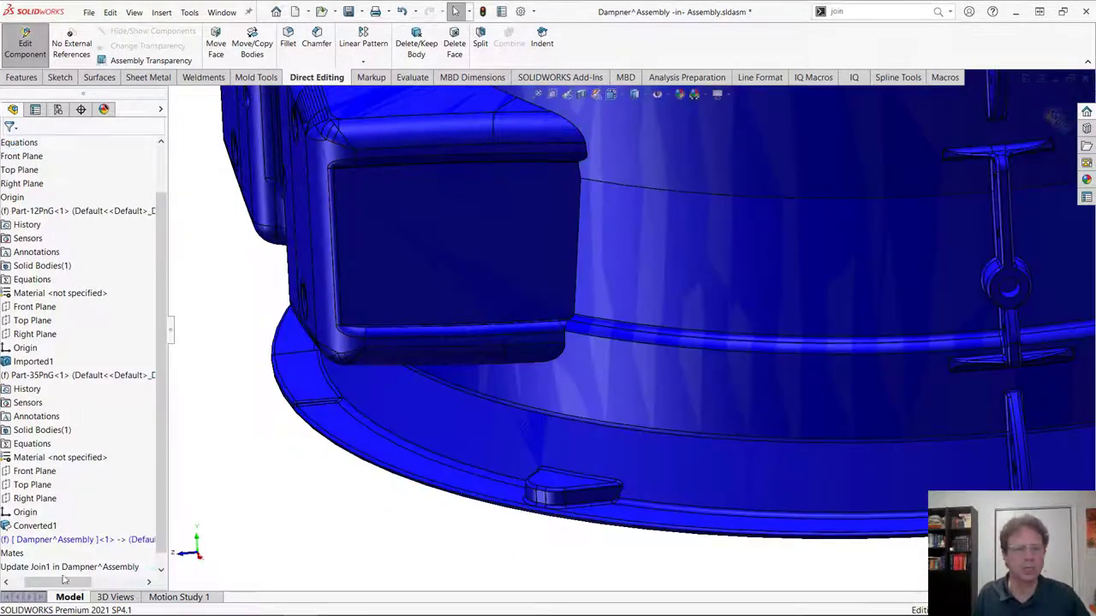
pyautogui.rightClick(87, 538)
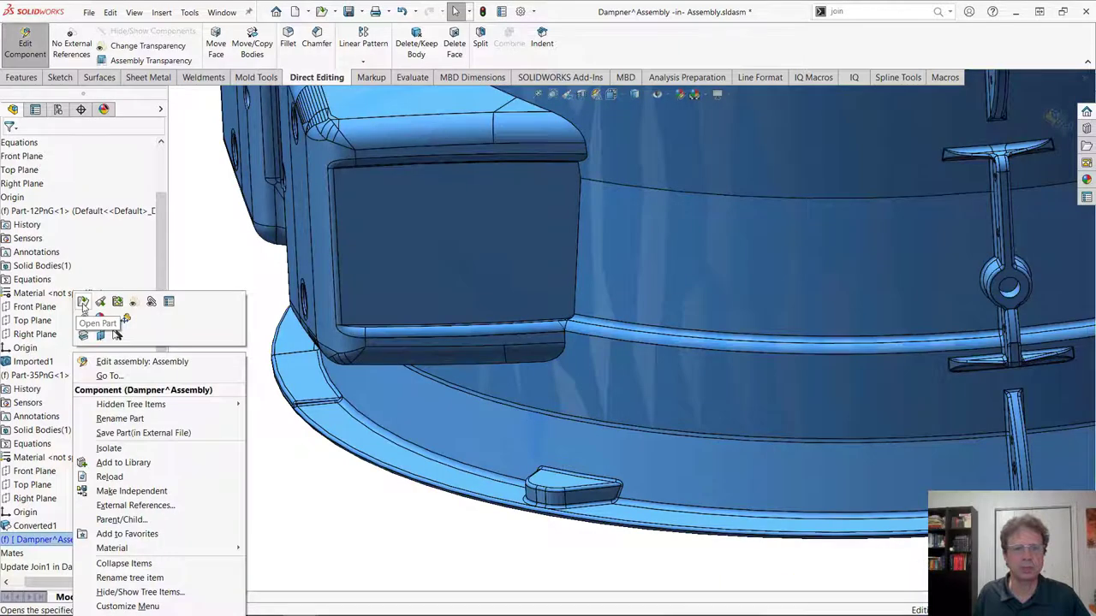
# - Open the Dampner part in its own window and orbit to inspect the bracket housing
pyautogui.click(83, 302)
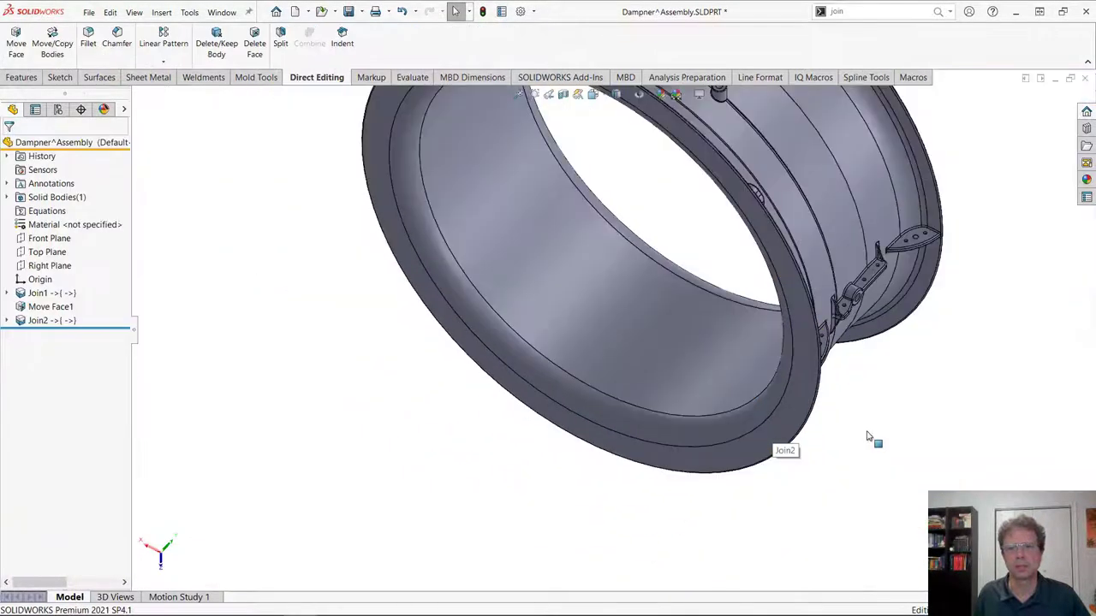
pyautogui.moveTo(867, 438); pyautogui.dragTo(994, 369, button='middle')
pyautogui.scroll(-5, 983, 360)
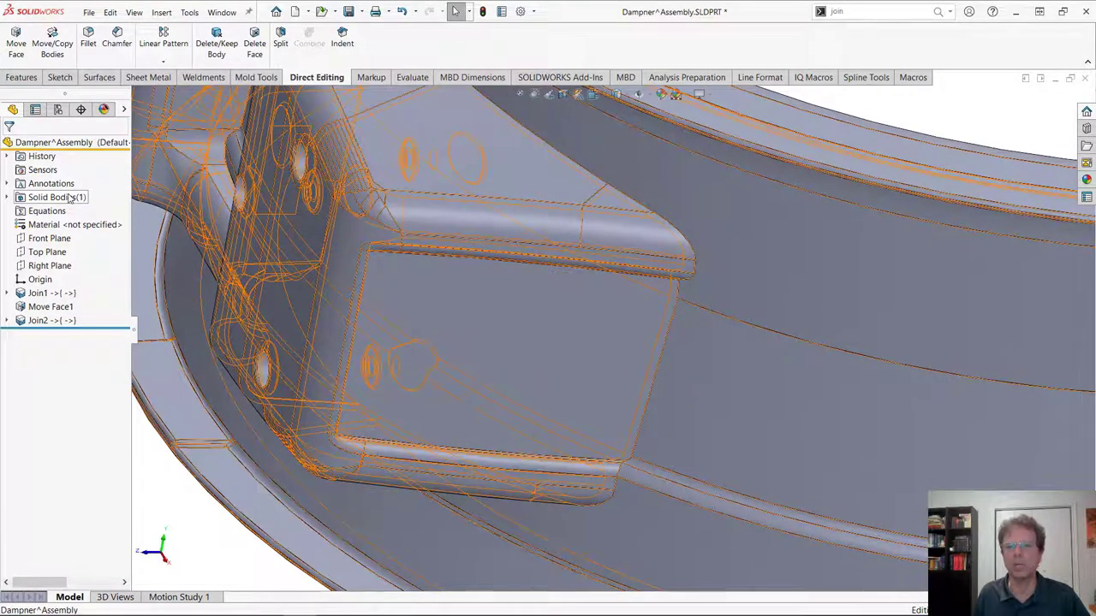
pyautogui.scroll(5, 750, 381)
pyautogui.click(544, 330)
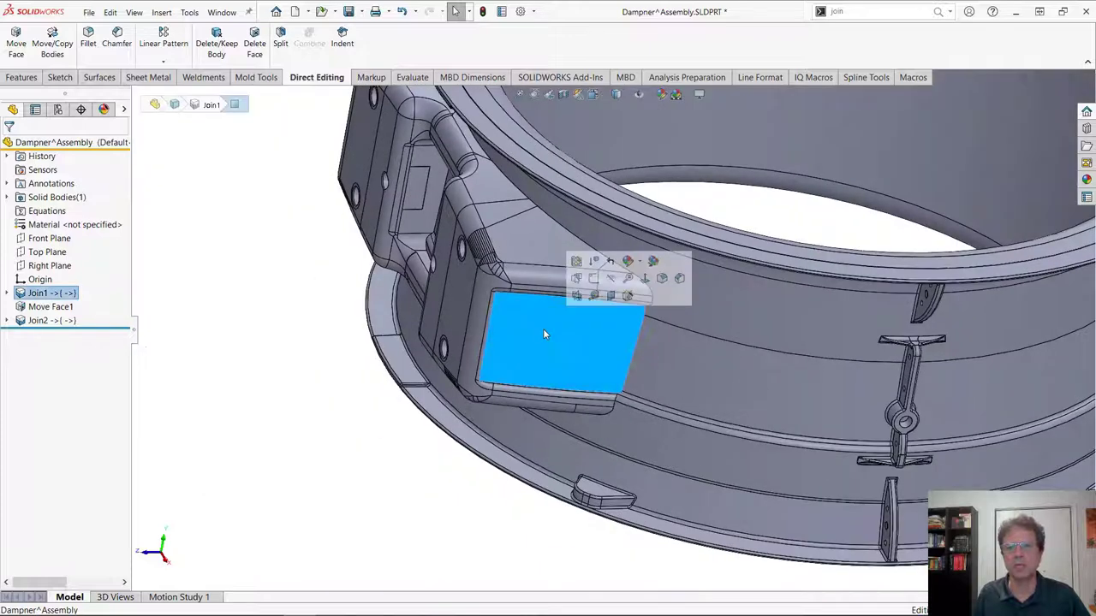
pyautogui.click(563, 95)
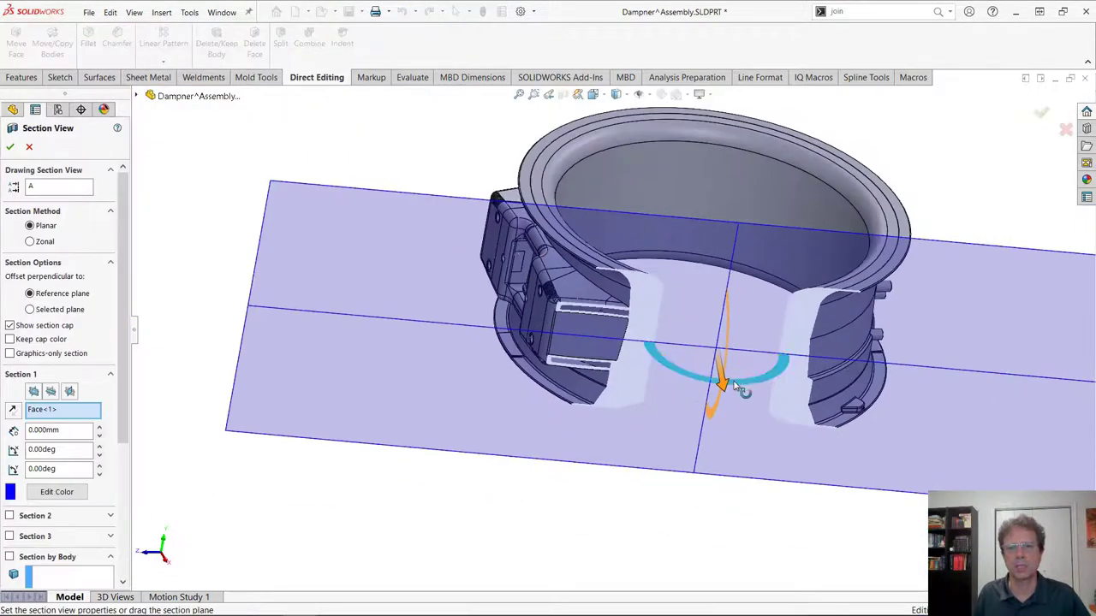
pyautogui.moveTo(721, 385); pyautogui.dragTo(724, 357)
pyautogui.scroll(-5, 586, 274)
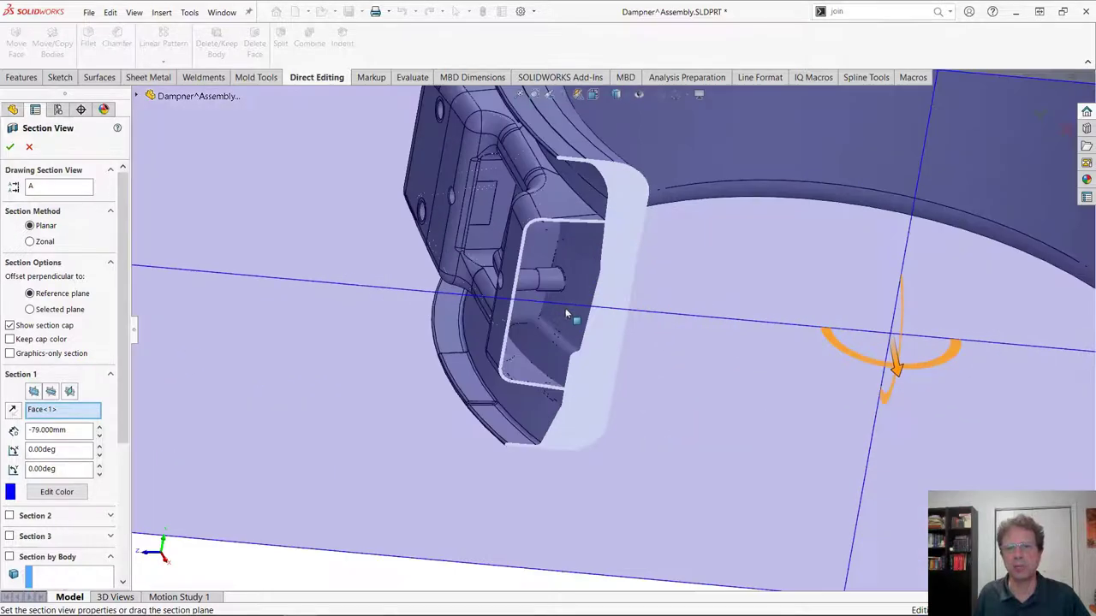
pyautogui.moveTo(586, 274); pyautogui.dragTo(590, 346, button='middle')
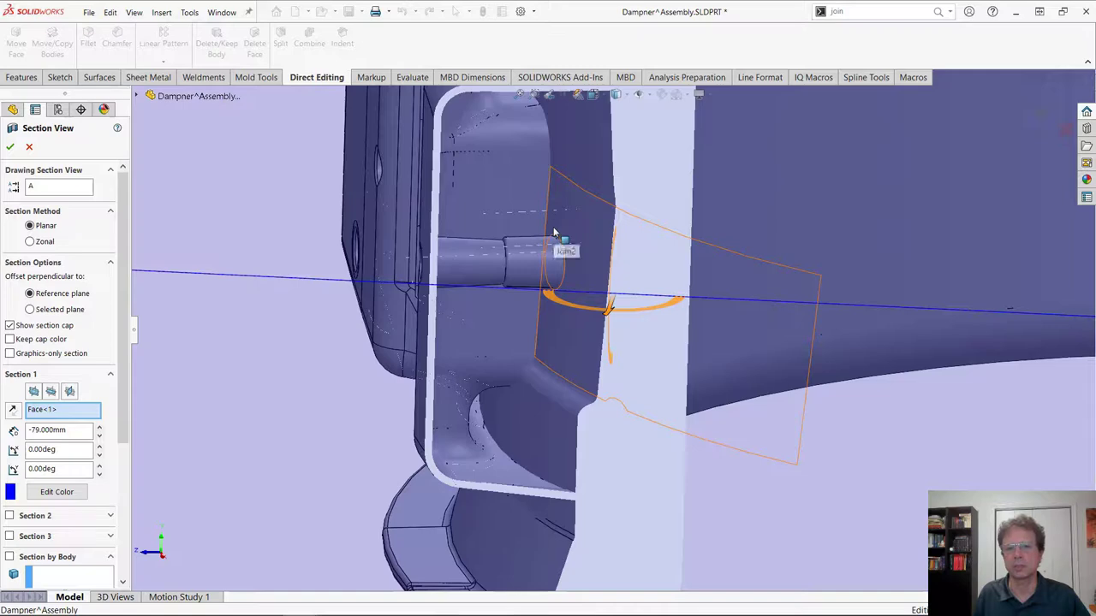
pyautogui.scroll(10, 647, 364)
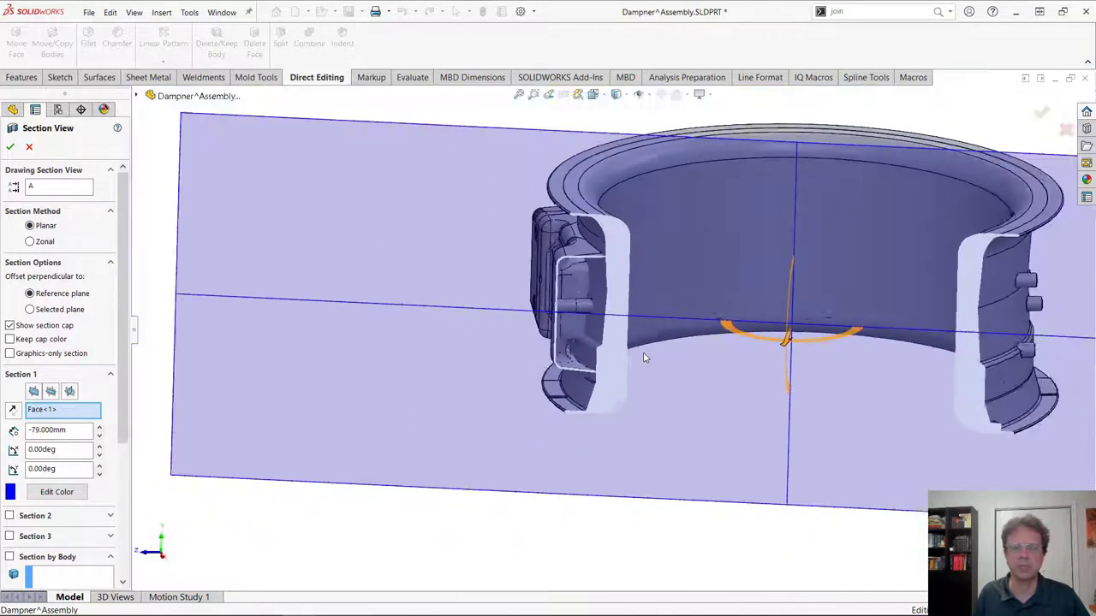
pyautogui.click(9, 146)
# - Start Intersect from the Features tab and select the Join2 body
pyautogui.click(22, 77)
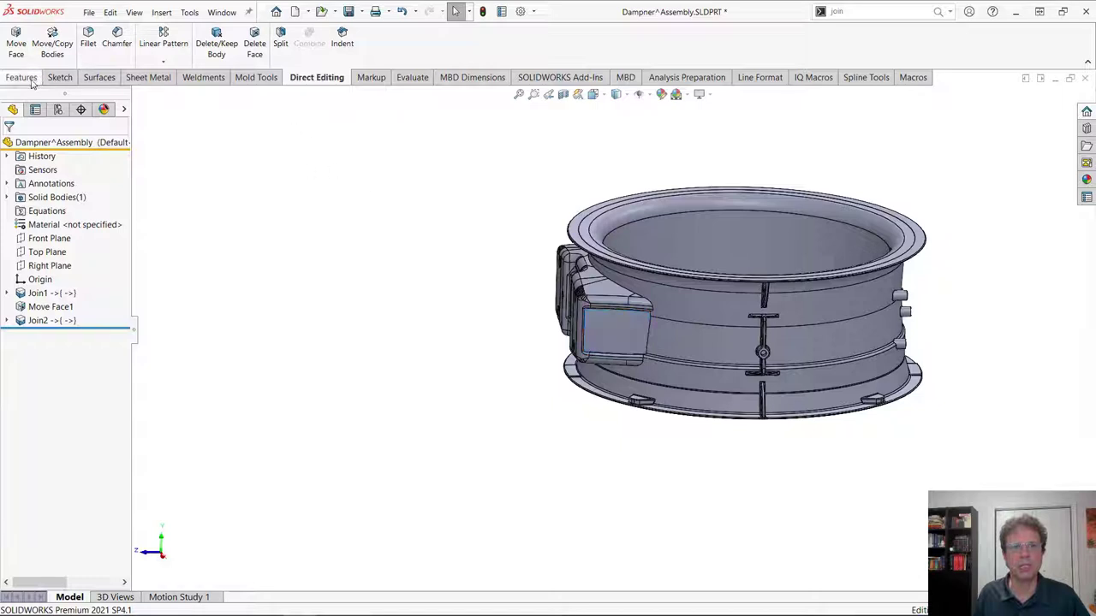
pyautogui.click(511, 45)
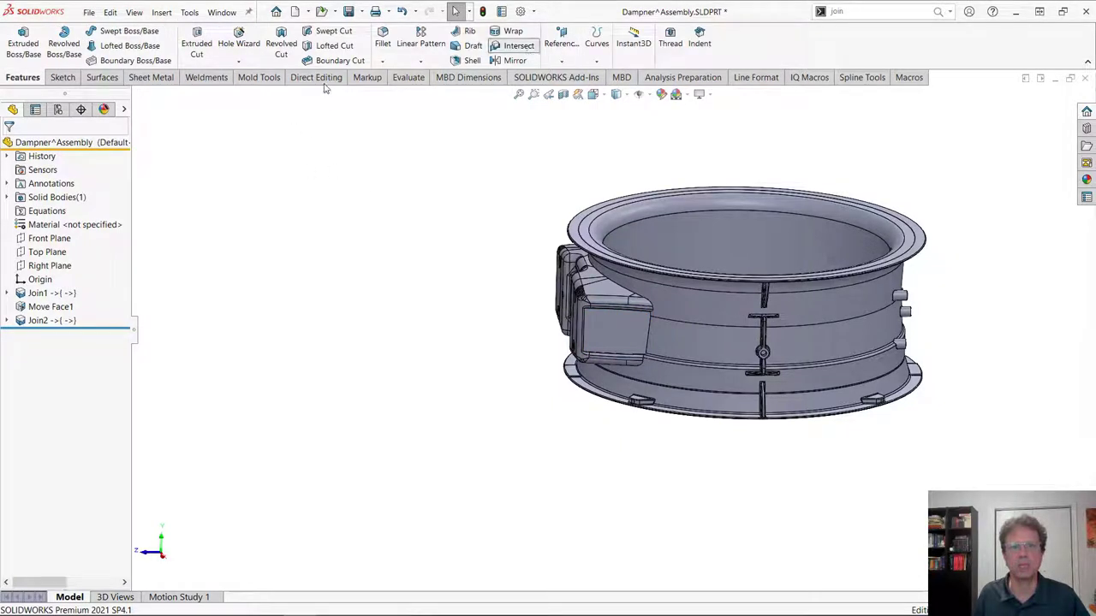
pyautogui.click(715, 309)
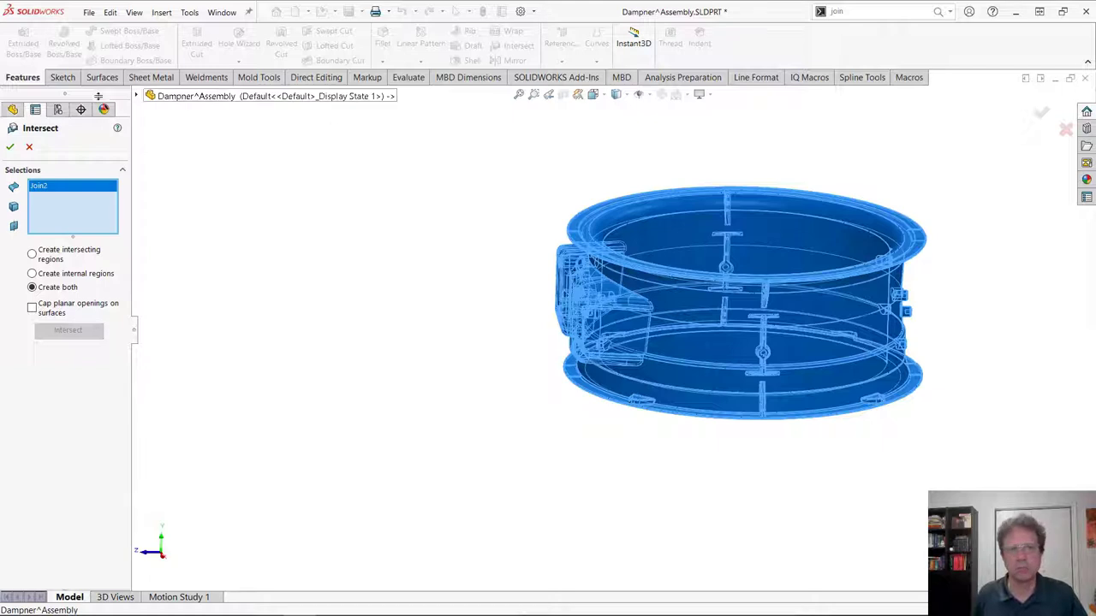
# - Add Top Plane to the Intersect selections and calculate the regions
pyautogui.click(135, 95)
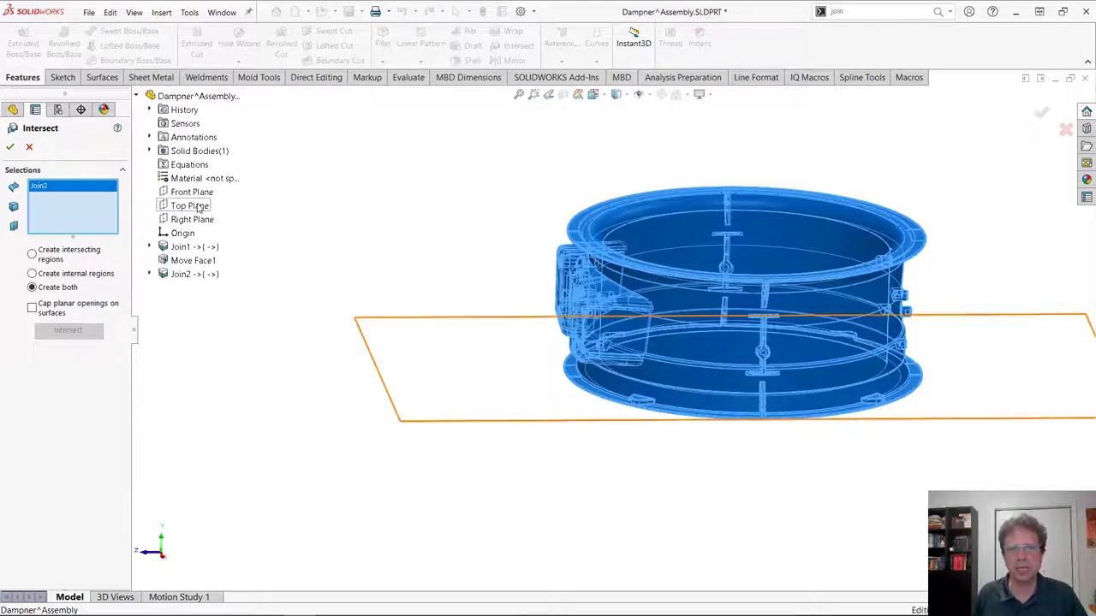
pyautogui.click(197, 208)
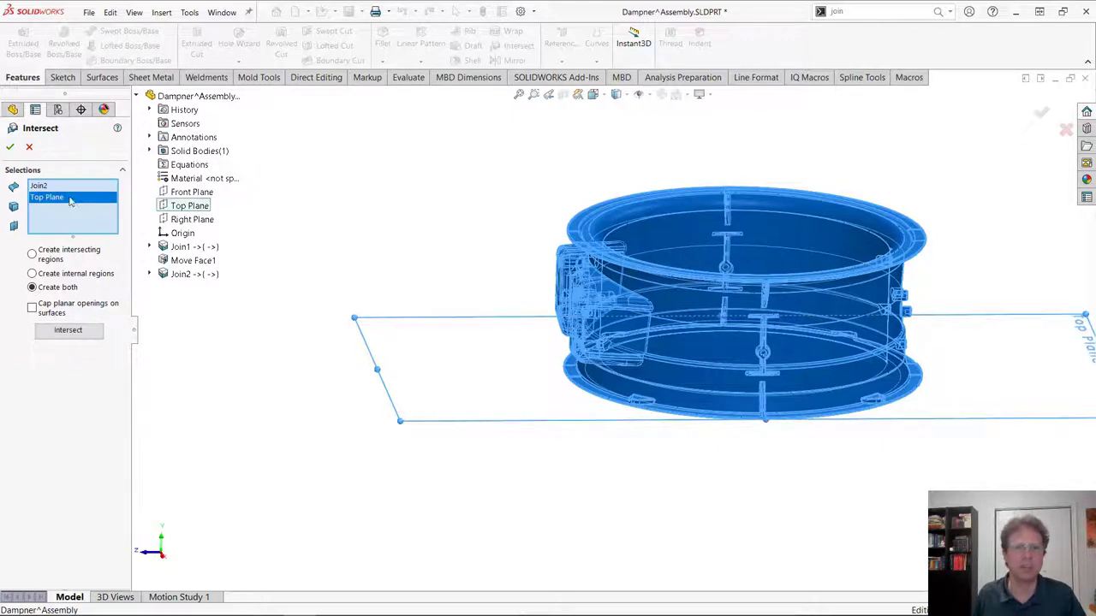
pyautogui.click(75, 330)
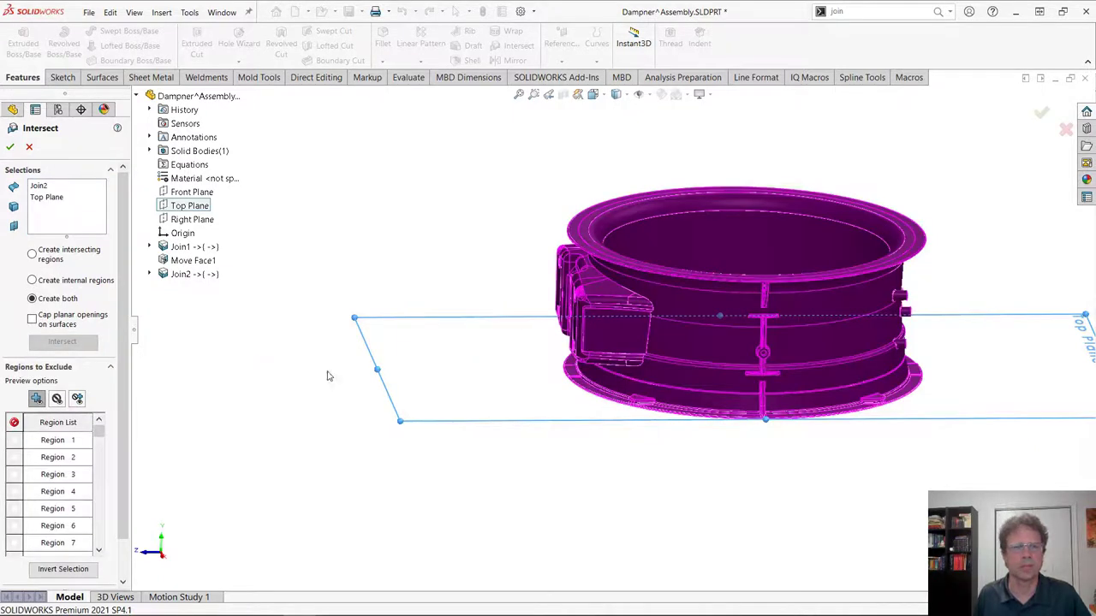
# - Zoom into the split regions and mark the ring and bracket regions for exclusion
pyautogui.moveTo(98, 432)
pyautogui.mouseDown()
pyautogui.moveTo(99, 548)
pyautogui.moveTo(98, 428)
pyautogui.mouseUp()
pyautogui.moveTo(561, 450); pyautogui.dragTo(656, 383, button='middle')
pyautogui.scroll(-5, 657, 383)
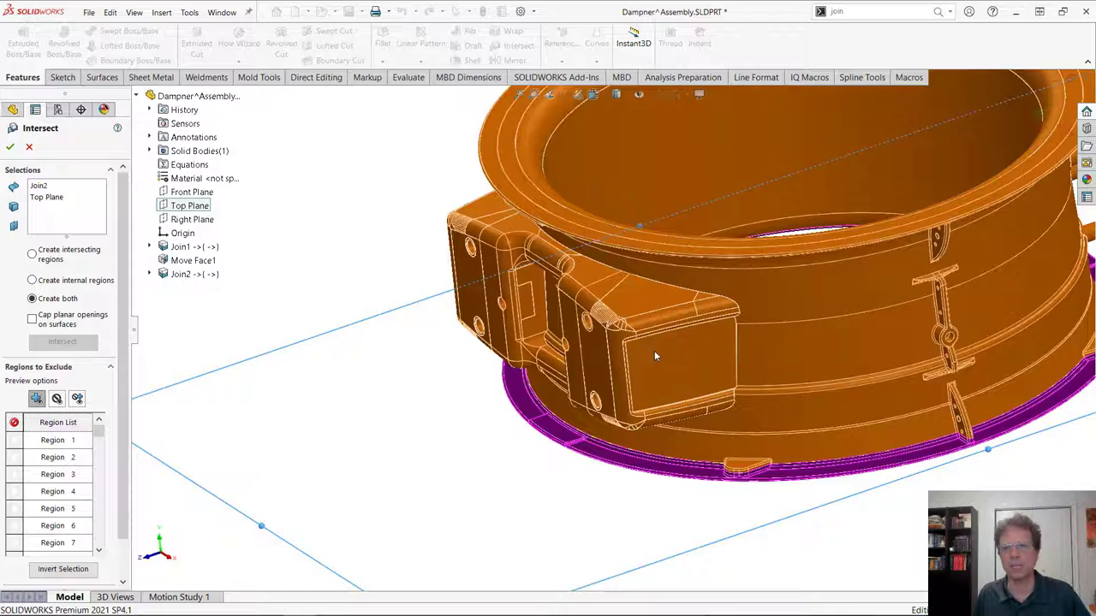
pyautogui.click(654, 351)
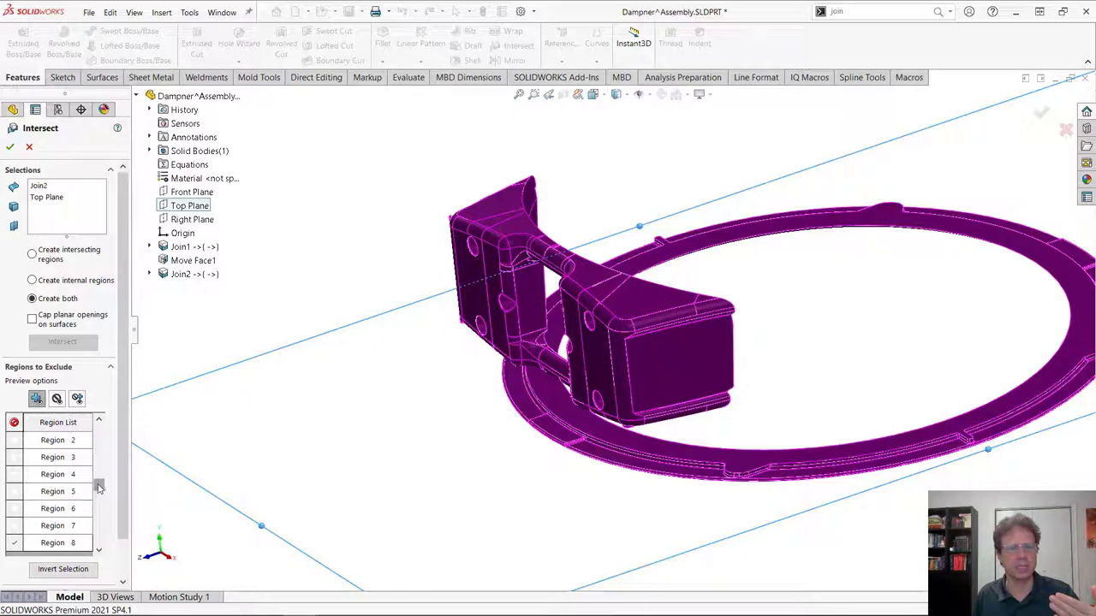
pyautogui.moveTo(98, 488); pyautogui.dragTo(118, 505)
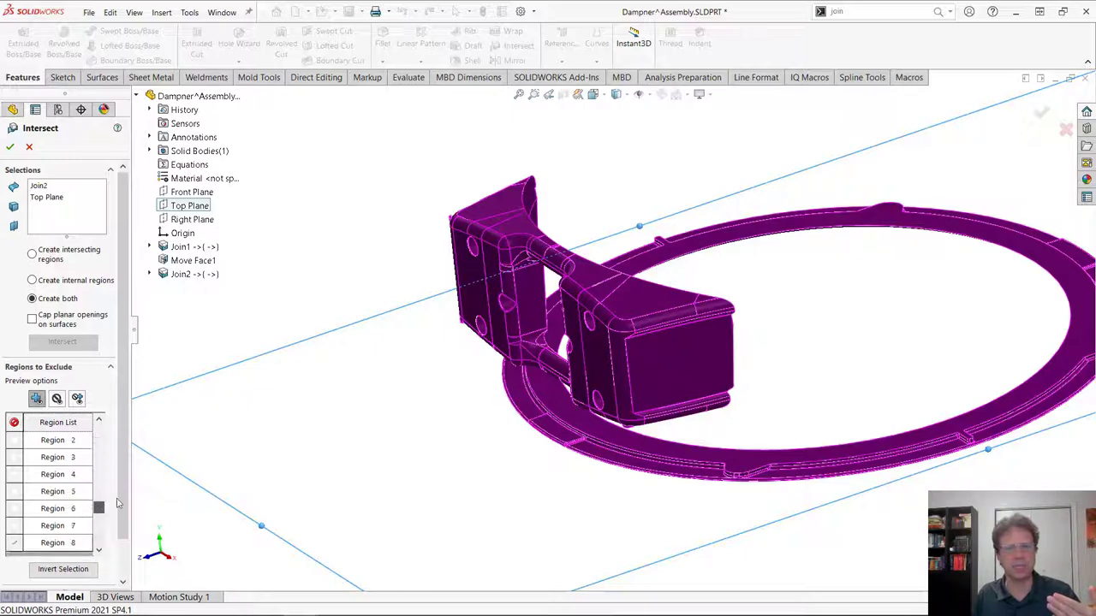
pyautogui.click(659, 367)
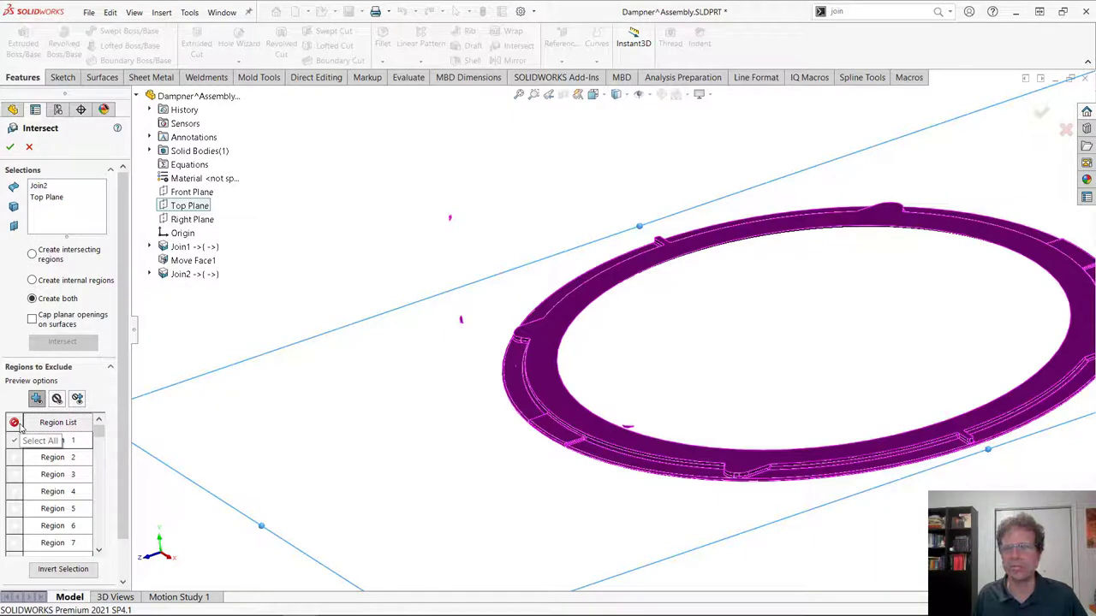
# - Exclude every region except Region 1, the bracket, and create Intersect1
pyautogui.click(14, 422)
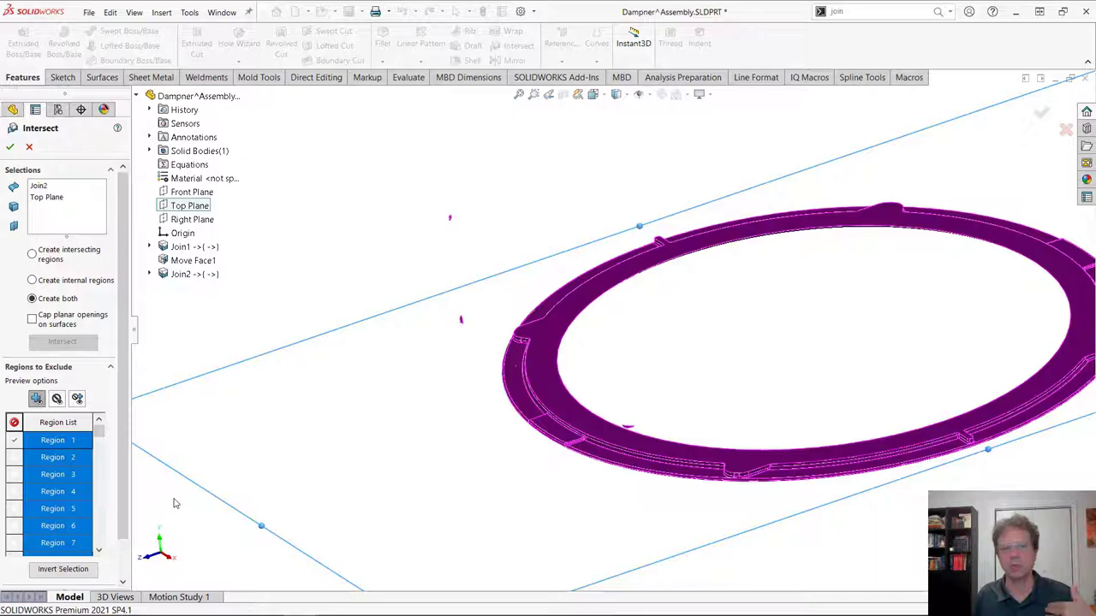
pyautogui.click(7, 458)
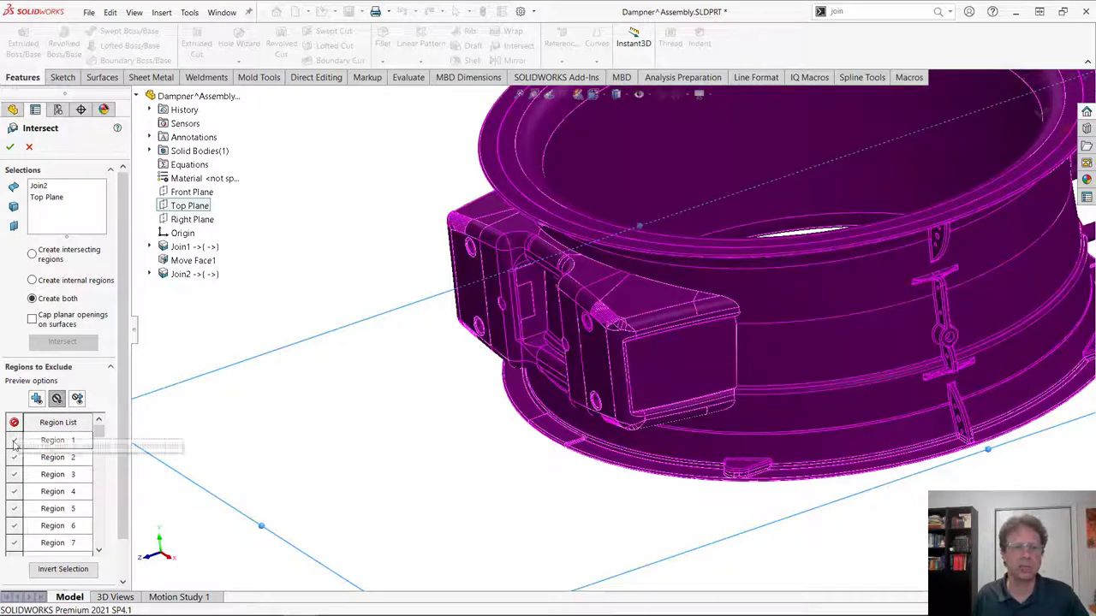
pyautogui.click(15, 439)
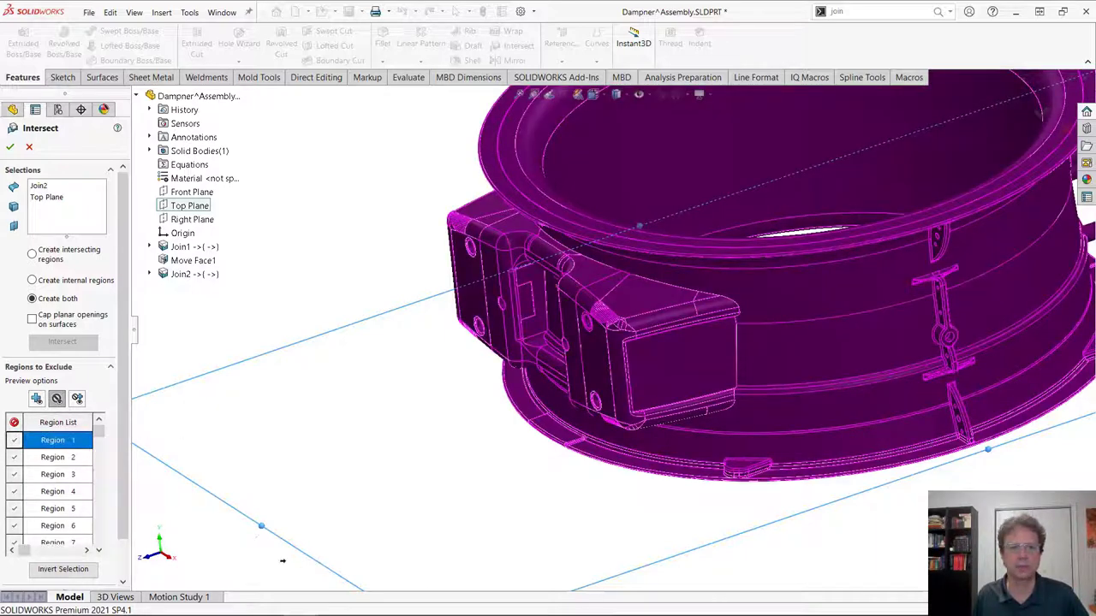
pyautogui.press('space')
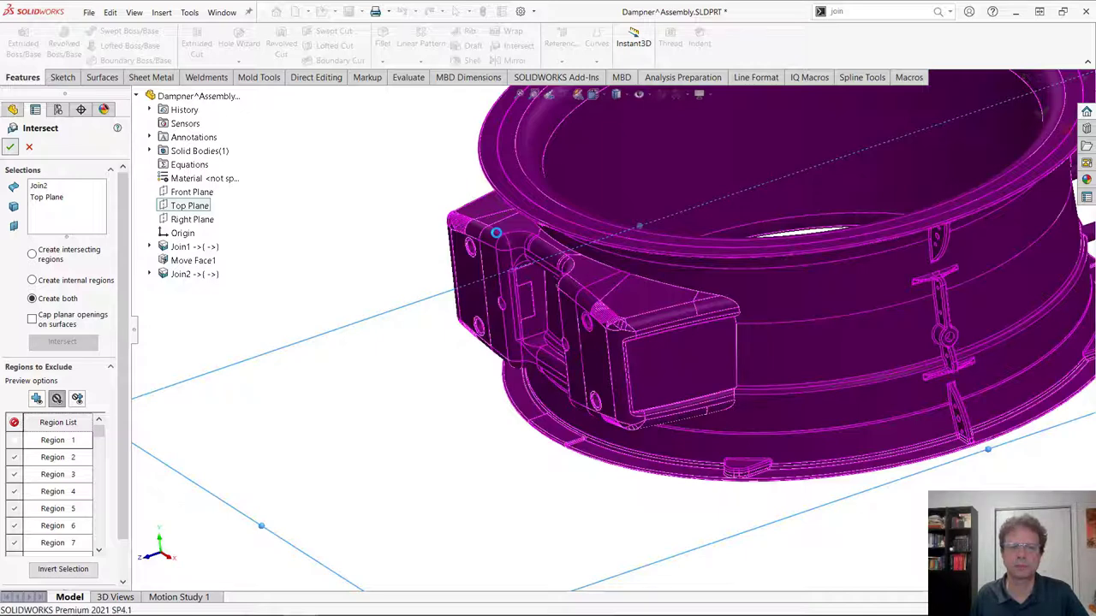
pyautogui.press('Return')
pyautogui.moveTo(854, 459); pyautogui.dragTo(721, 489, button='middle')
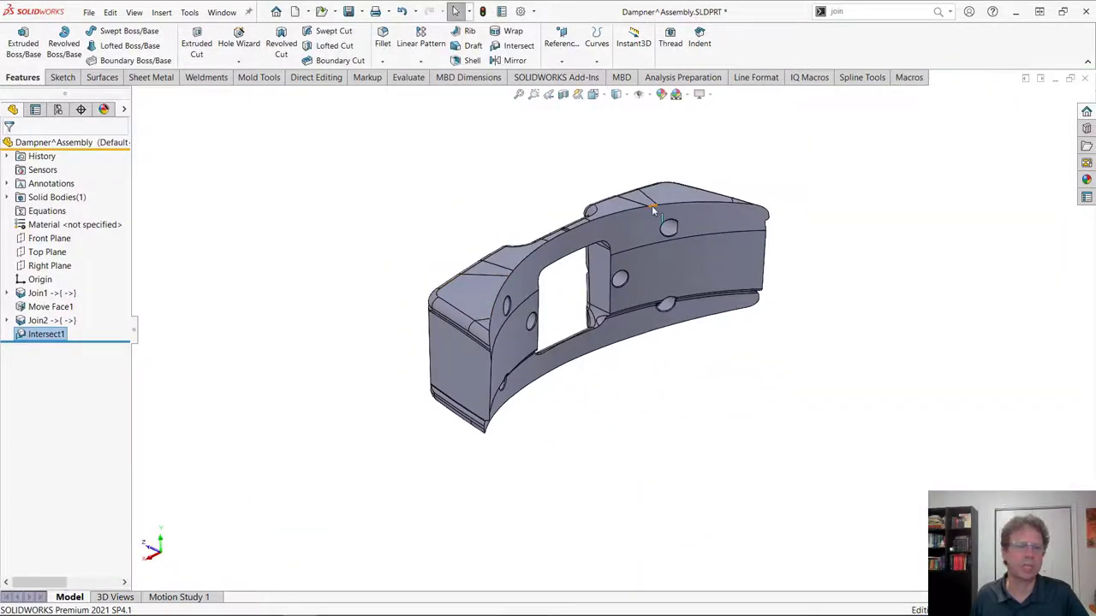
# - Assign Rubber from Other Non-metals as the part's material using the 'rub' search
pyautogui.rightClick(105, 225)
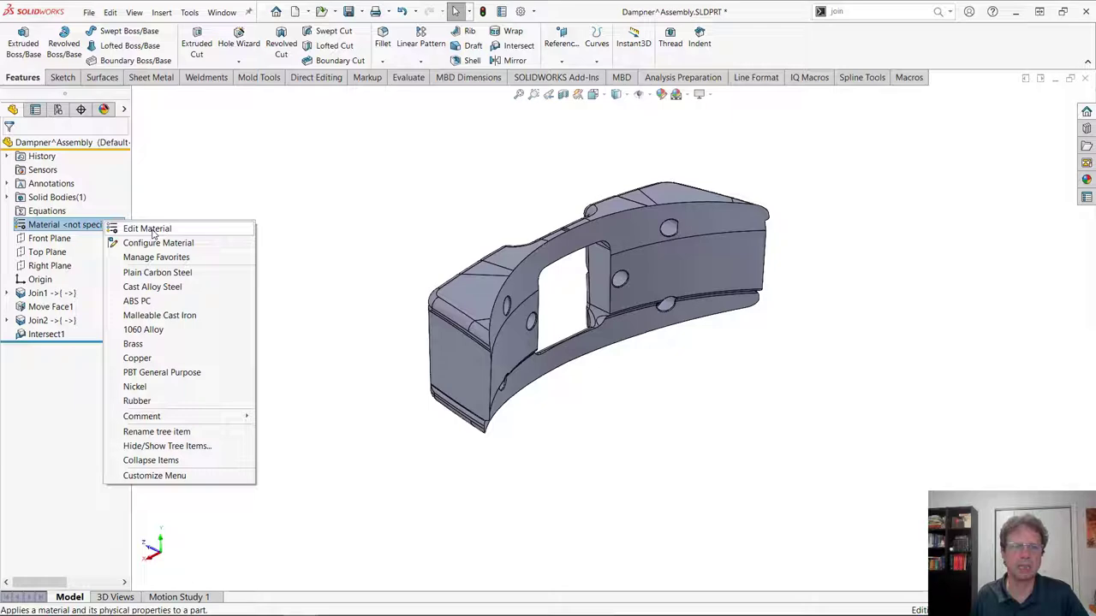
pyautogui.click(151, 229)
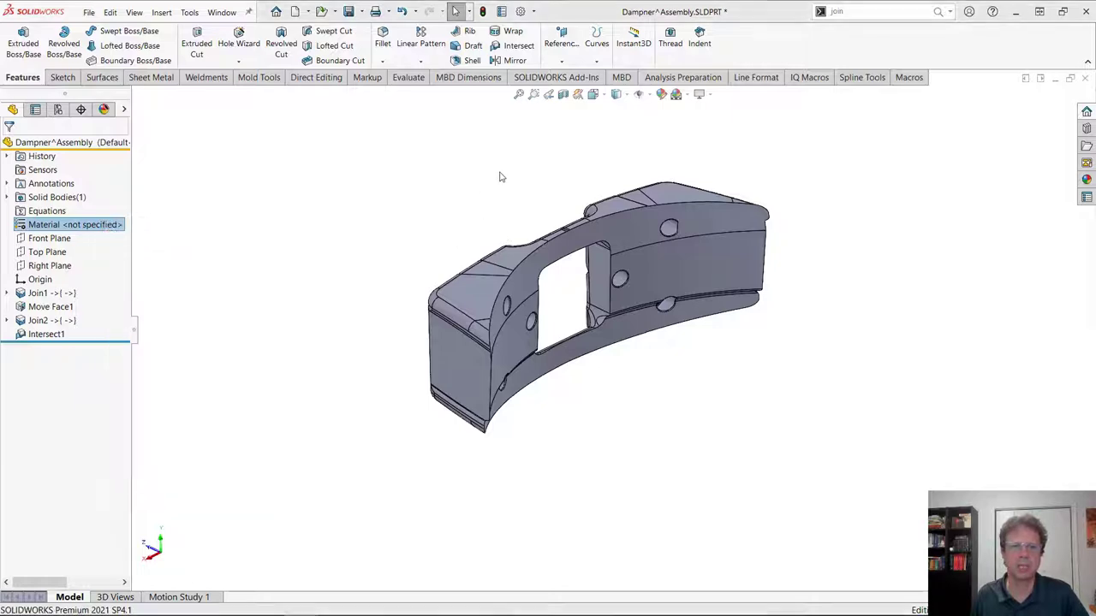
pyautogui.click(346, 125)
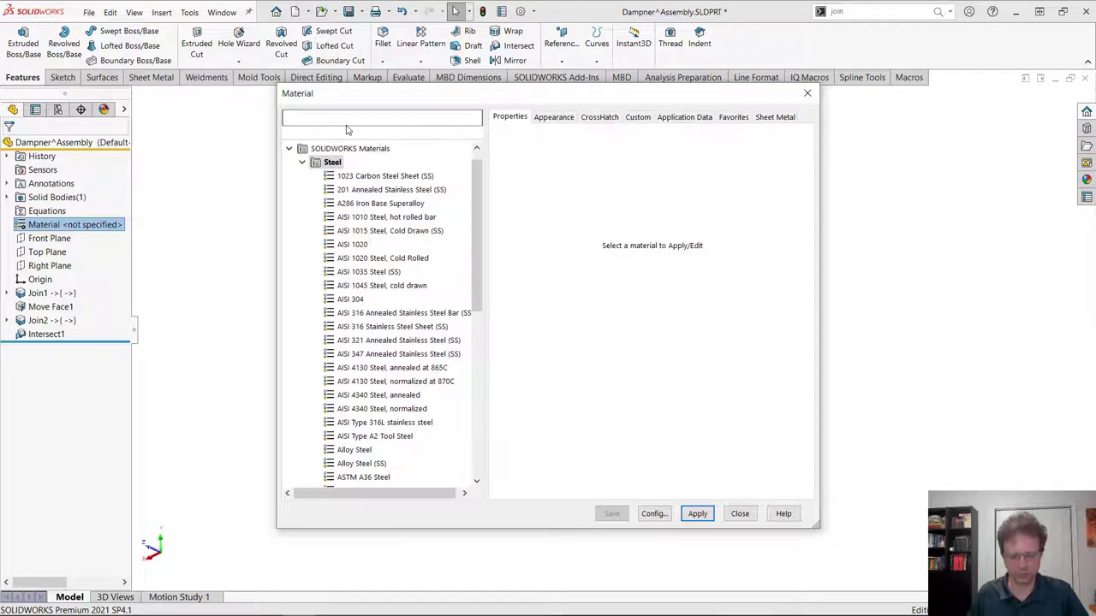
pyautogui.write('rubb')
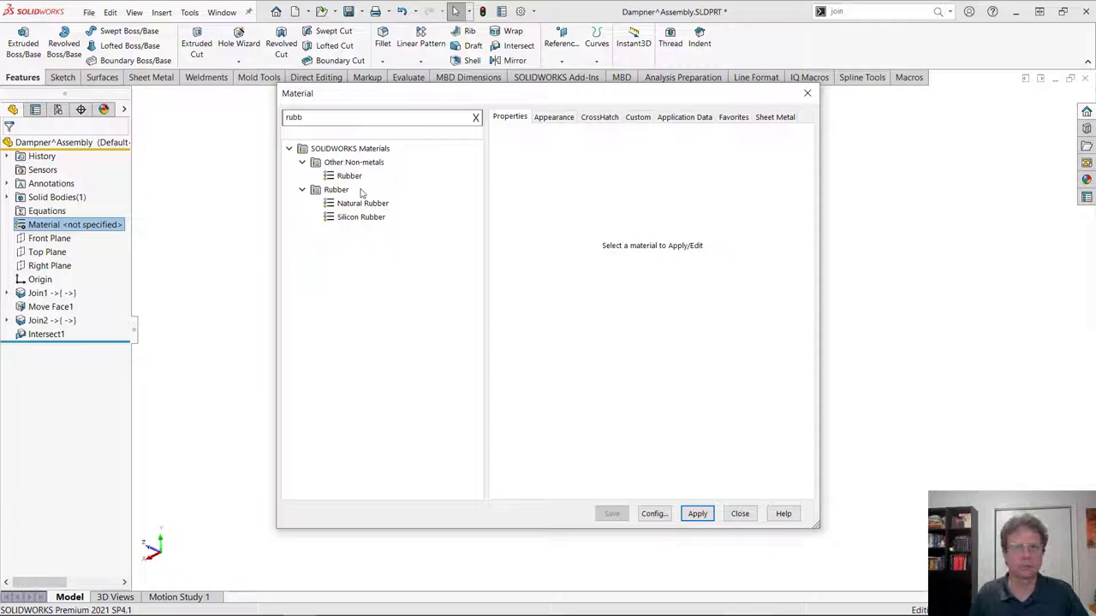
pyautogui.click(349, 175)
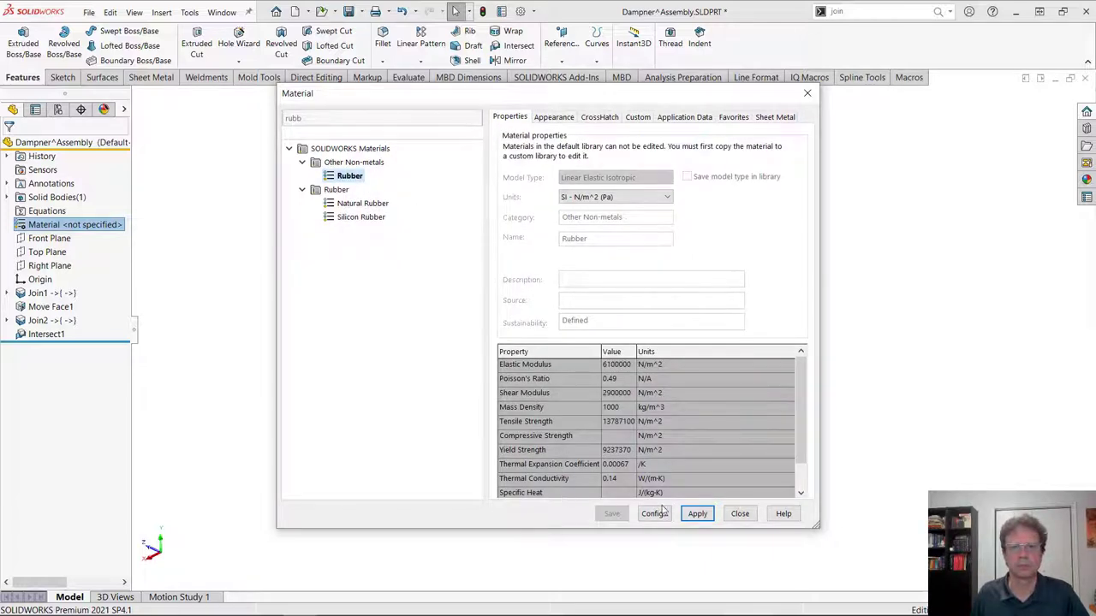
pyautogui.click(697, 513)
pyautogui.click(739, 513)
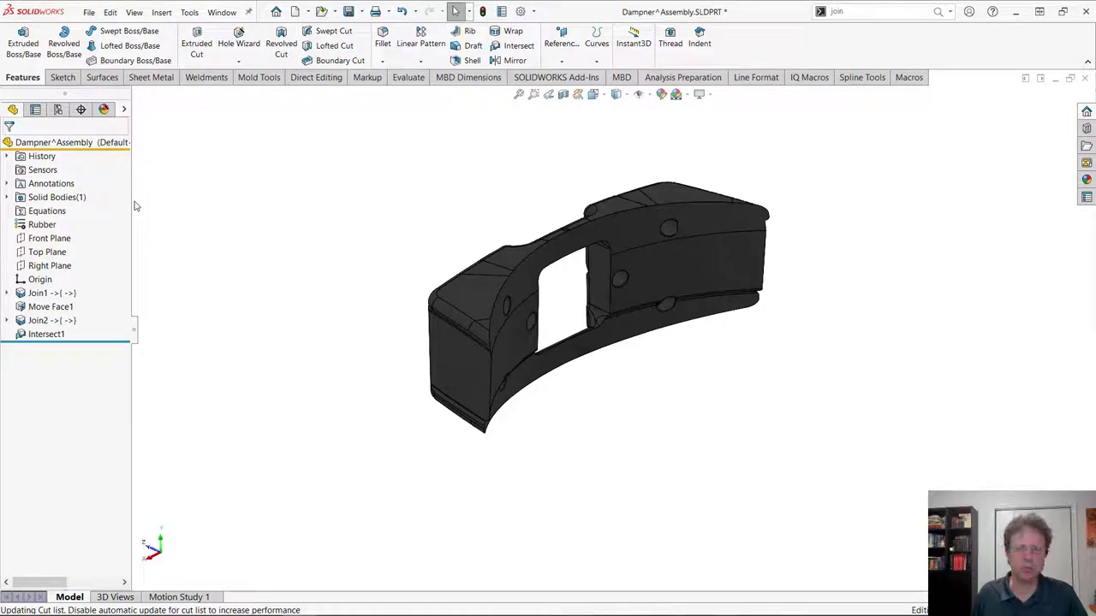
# - Rebuild the assembly, exit Edit Component and orbit to inspect the bracket
pyautogui.hotkey('ctrl', 'Tab')
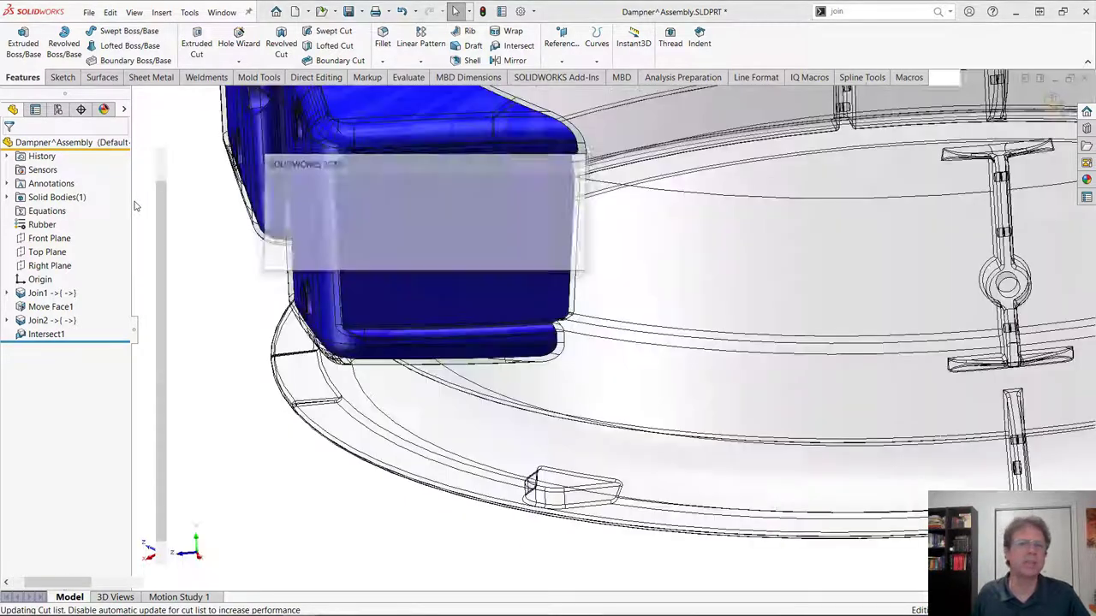
pyautogui.click(367, 234)
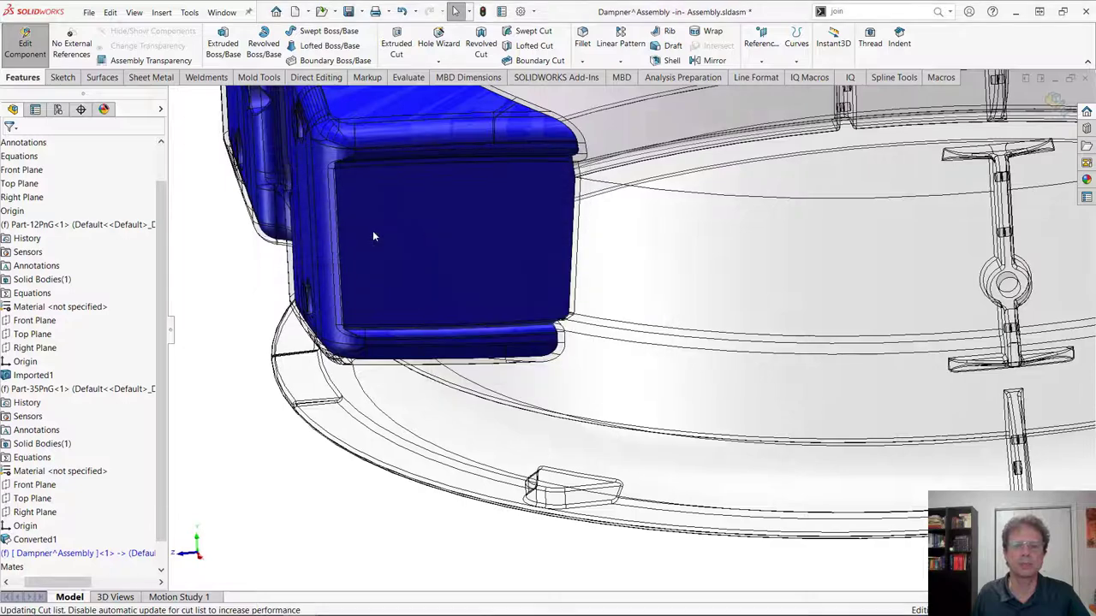
pyautogui.scroll(3, 631, 347)
pyautogui.scroll(3, 631, 347)
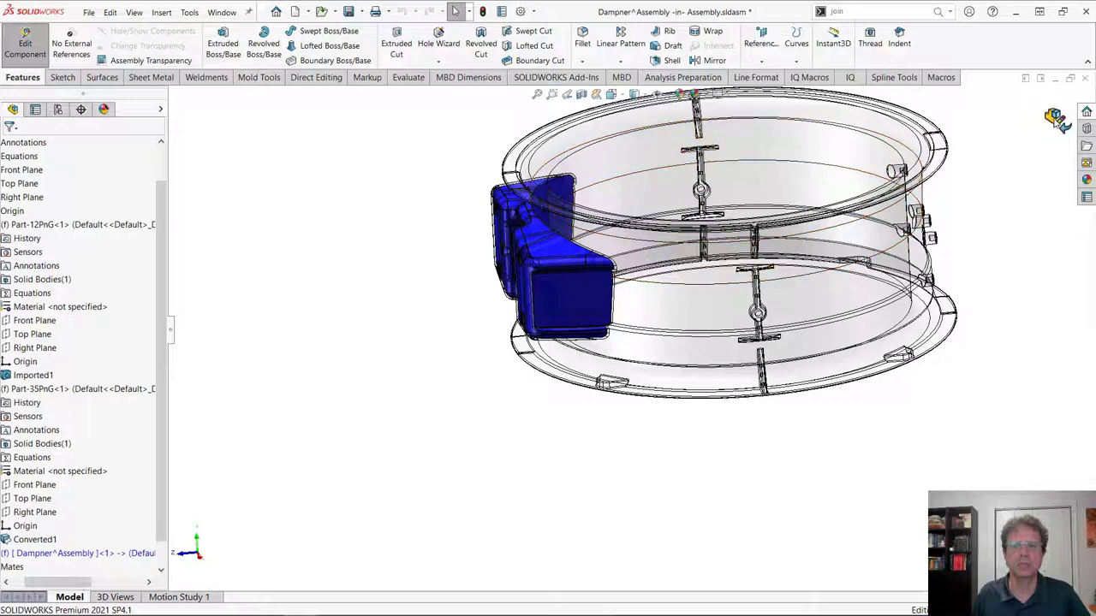
pyautogui.click(1060, 122)
pyautogui.moveTo(597, 286); pyautogui.dragTo(672, 351, button='middle')
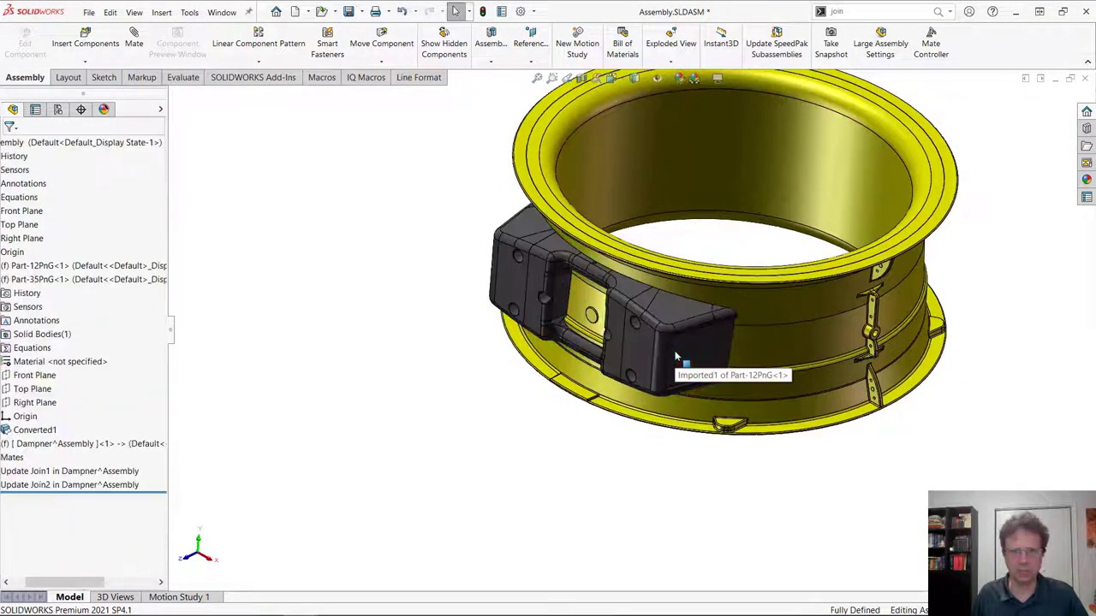
pyautogui.scroll(-6, 668, 346)
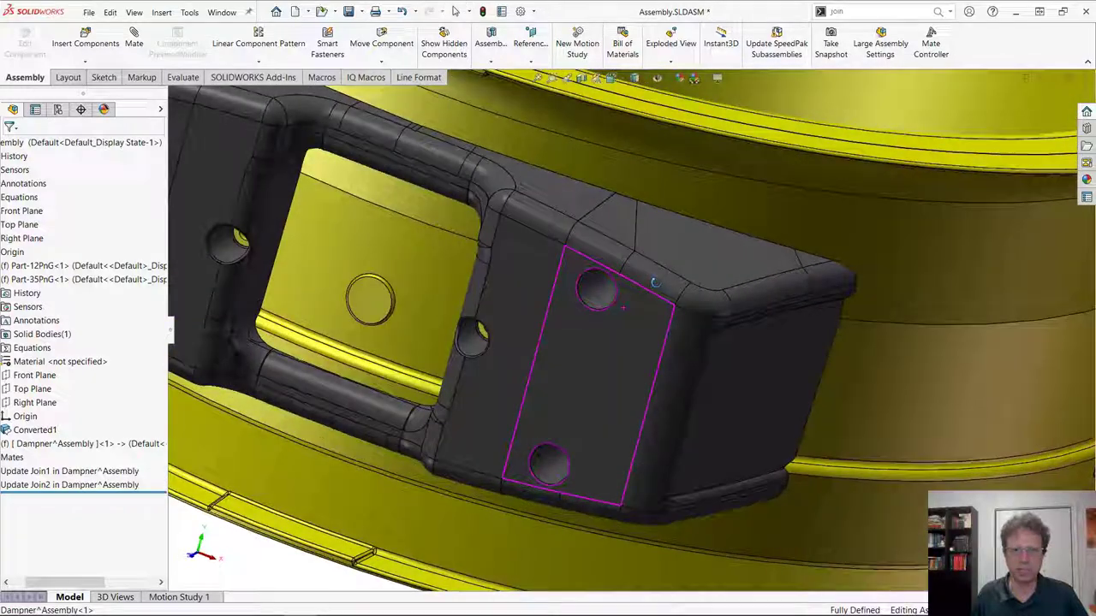
pyautogui.moveTo(654, 283); pyautogui.dragTo(621, 353, button='middle')
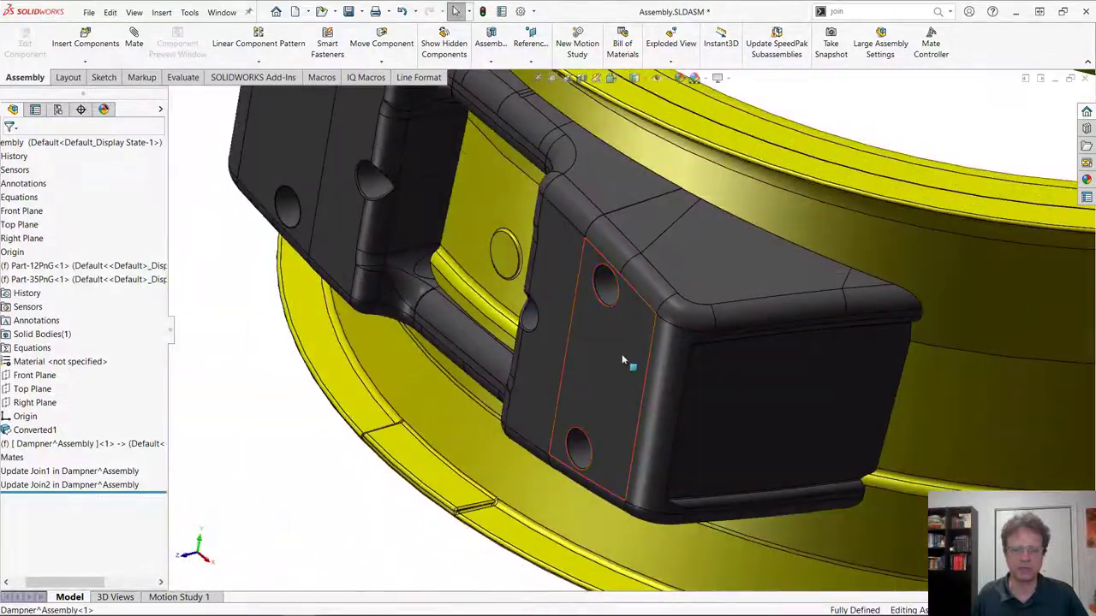
# - Refresh so the bracket shows red, then advance the presentation to the 'Thank You!' slide
pyautogui.hotkey('ctrl', 'z')
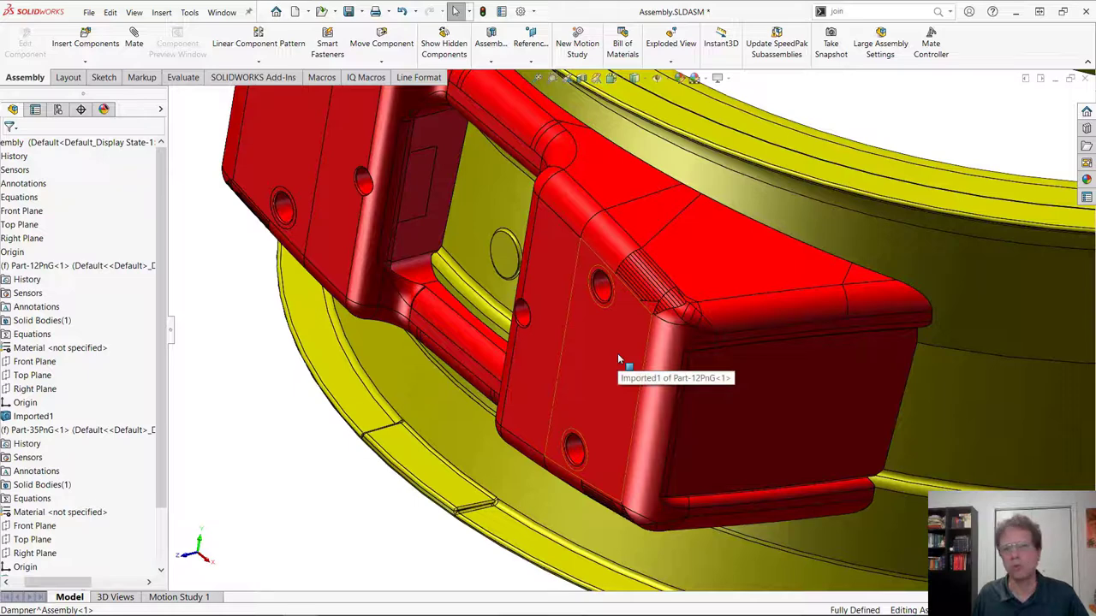
pyautogui.scroll(3, 621, 343)
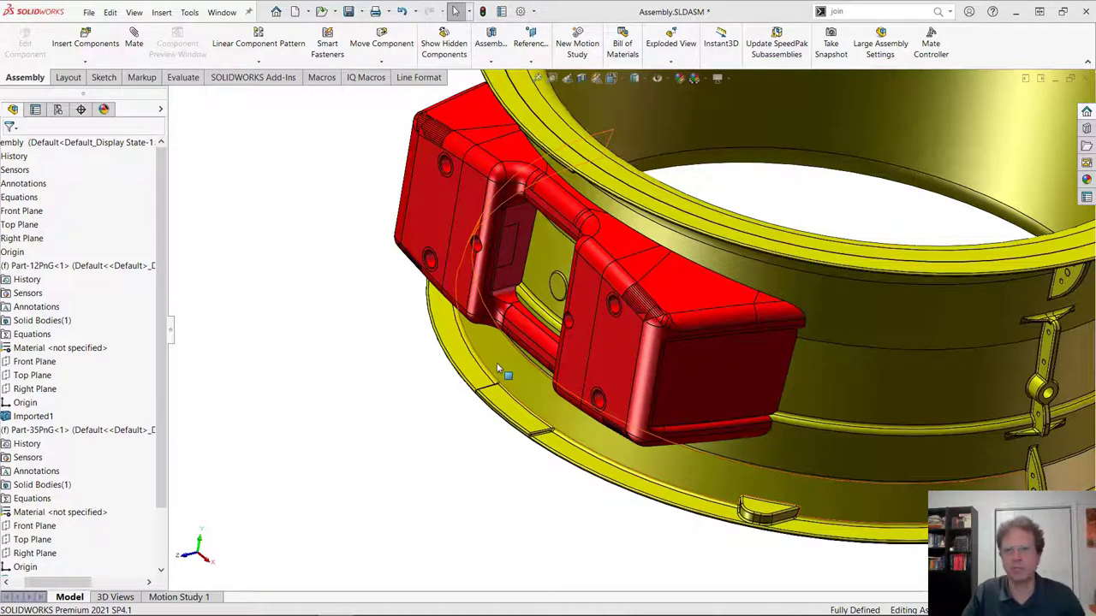
pyautogui.scroll(-2, 497, 368)
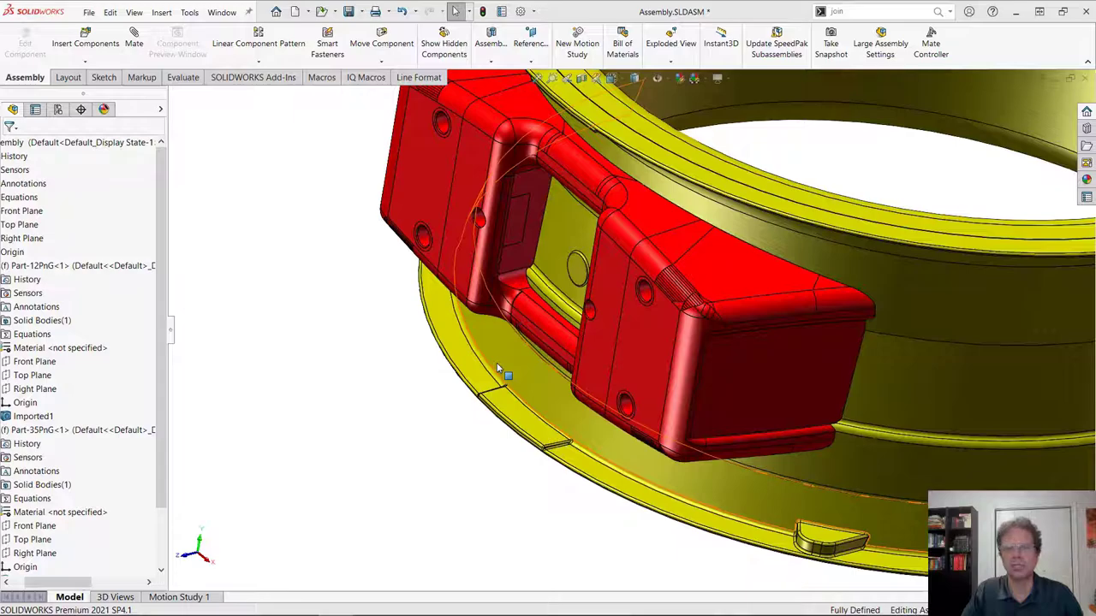
pyautogui.hotkey('alt', 'Tab')
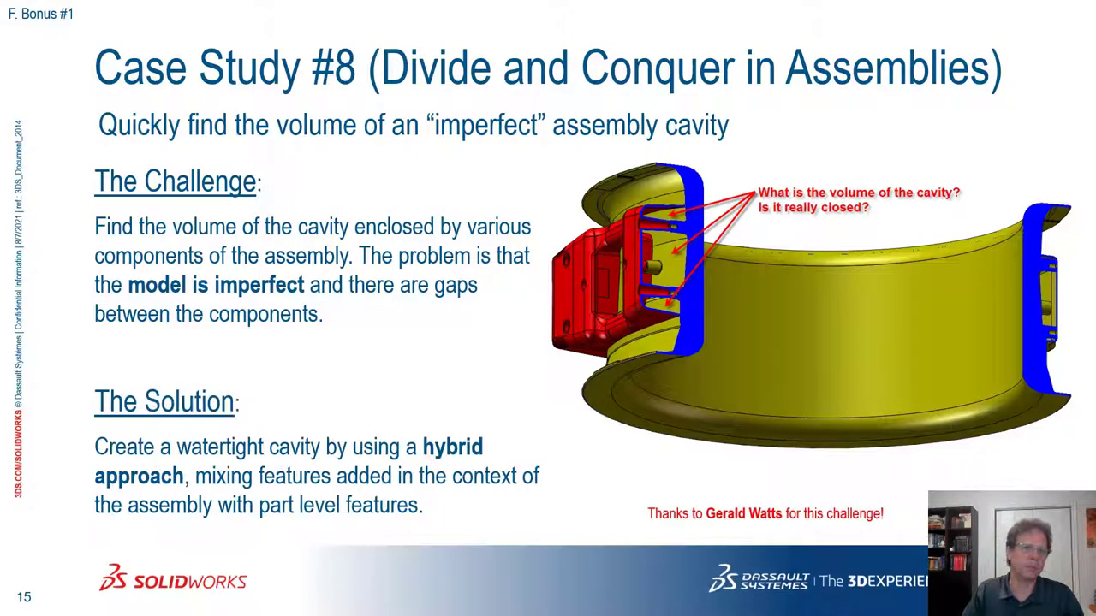
pyautogui.press('Right')
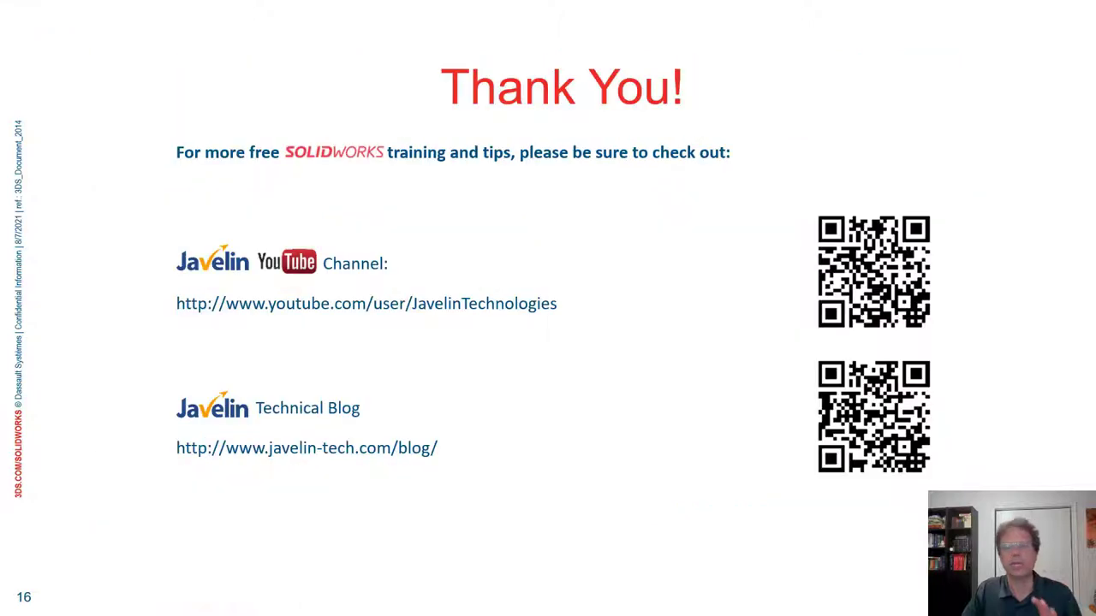